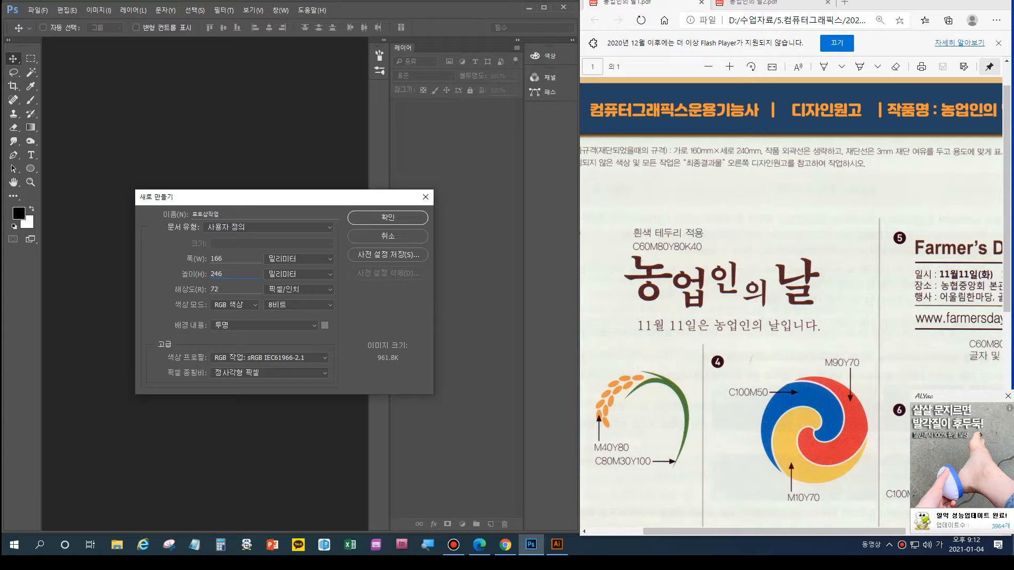
# Create the new document with resolution 100 pixels/inch, a white background and CMYK color mode
pyautogui.write('100')
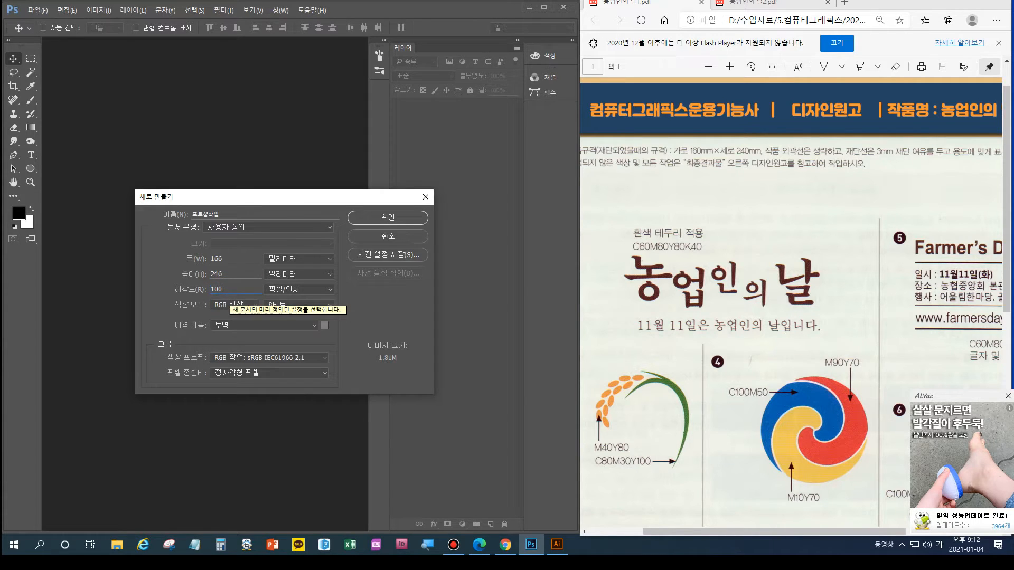
pyautogui.click(229, 326)
pyautogui.click(229, 335)
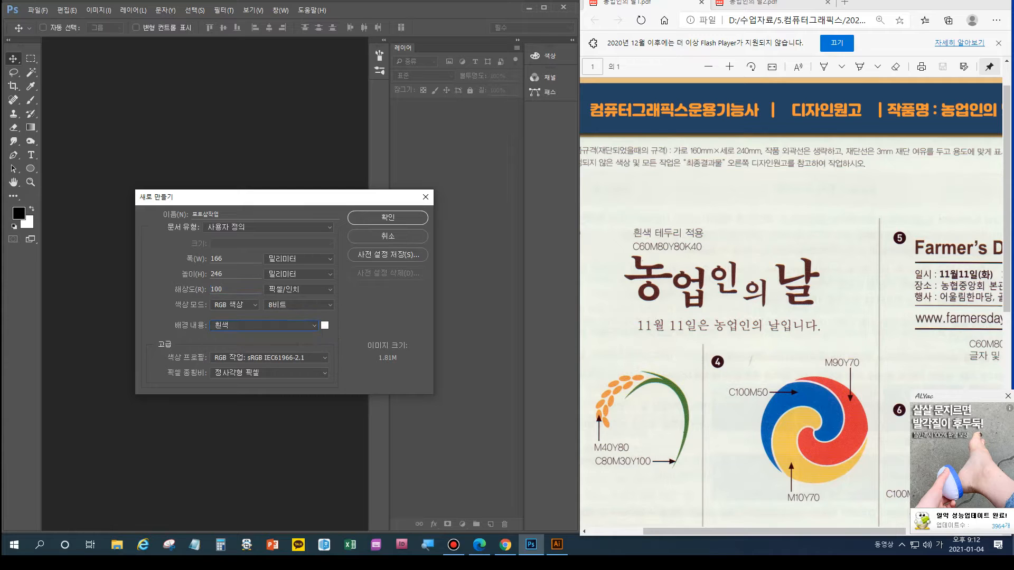
pyautogui.click(234, 304)
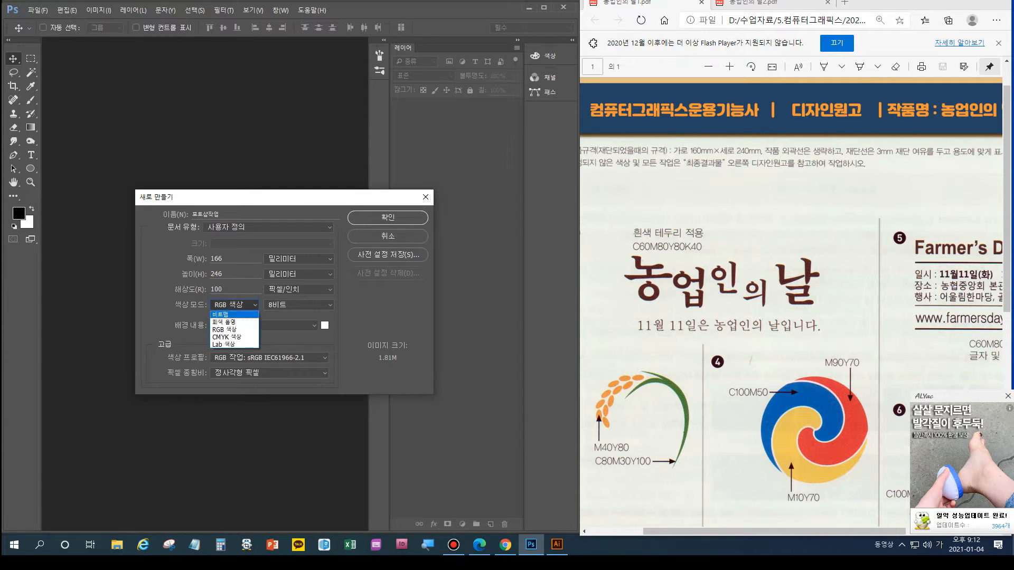
pyautogui.click(232, 335)
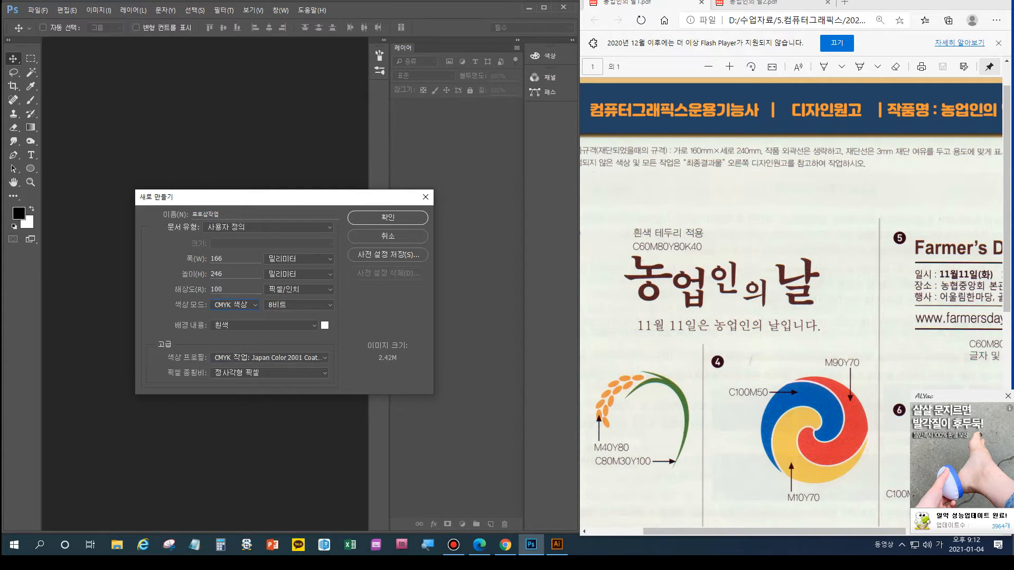
pyautogui.click(388, 217)
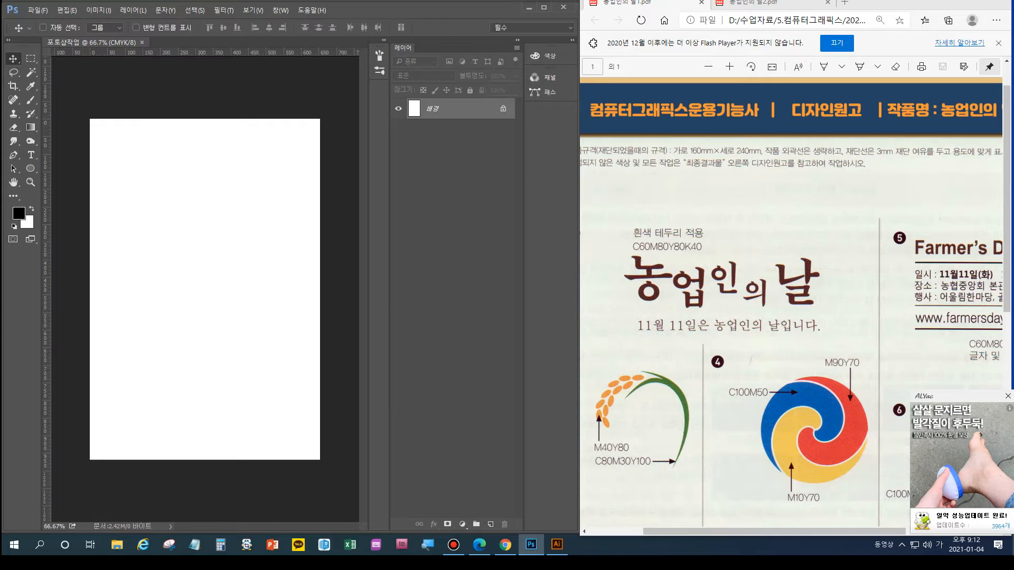
# Copy the red guide grid from the Illustrator poster file and paste it into the Photoshop document as pixels
pyautogui.click(556, 545)
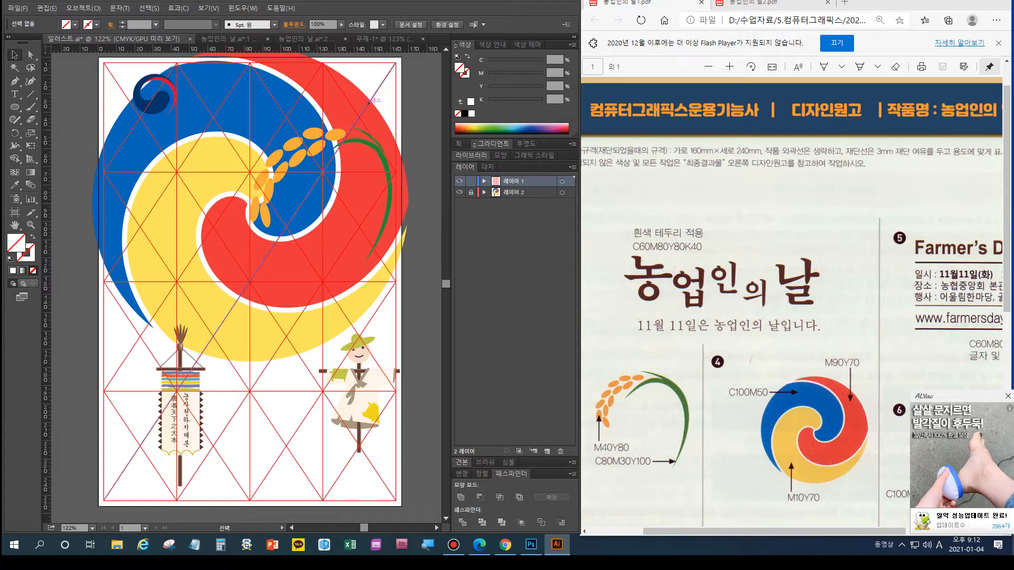
pyautogui.click(393, 63)
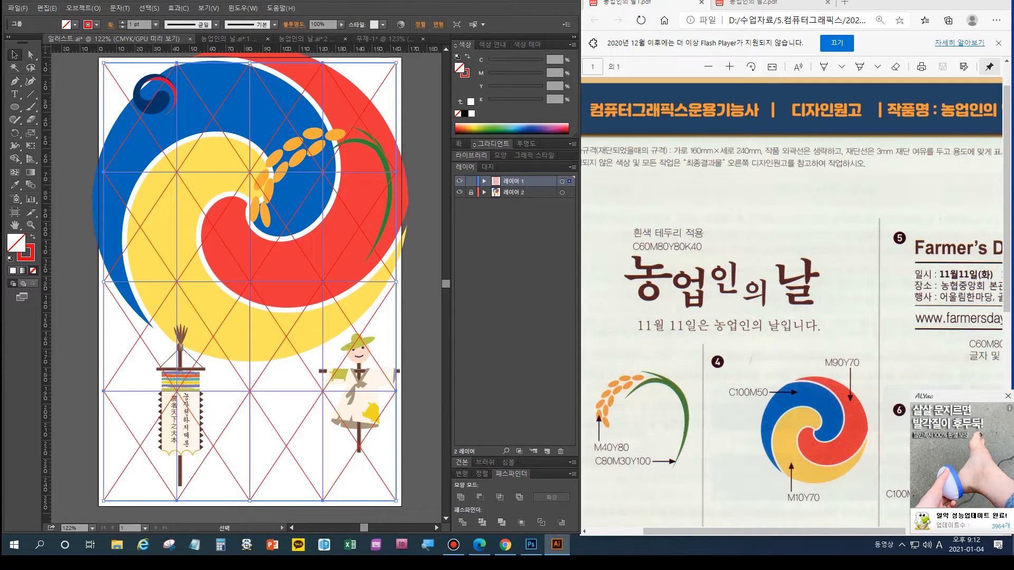
pyautogui.hotkey('ctrl', '5')
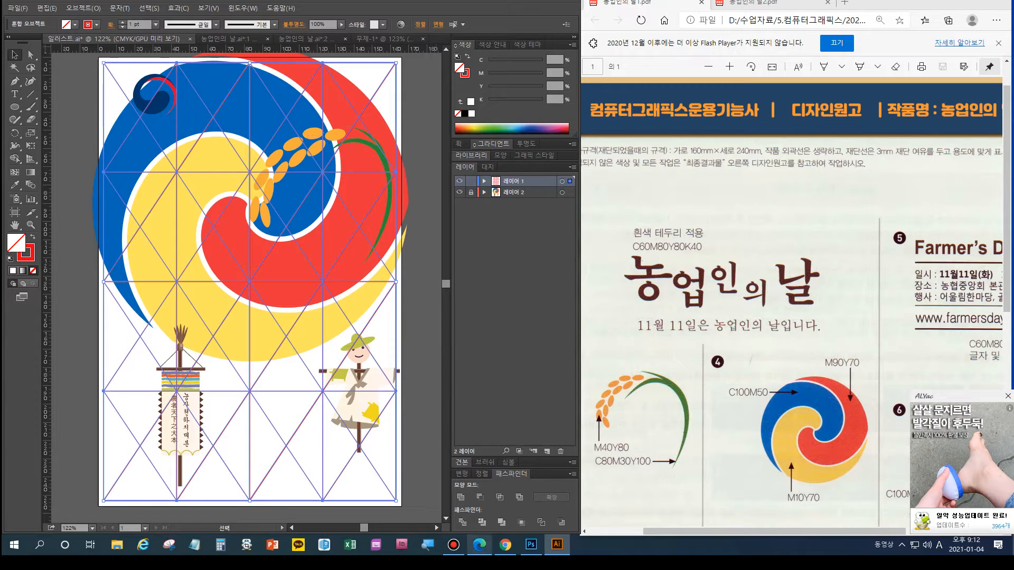
pyautogui.click(531, 544)
pyautogui.hotkey('ctrl', 'v')
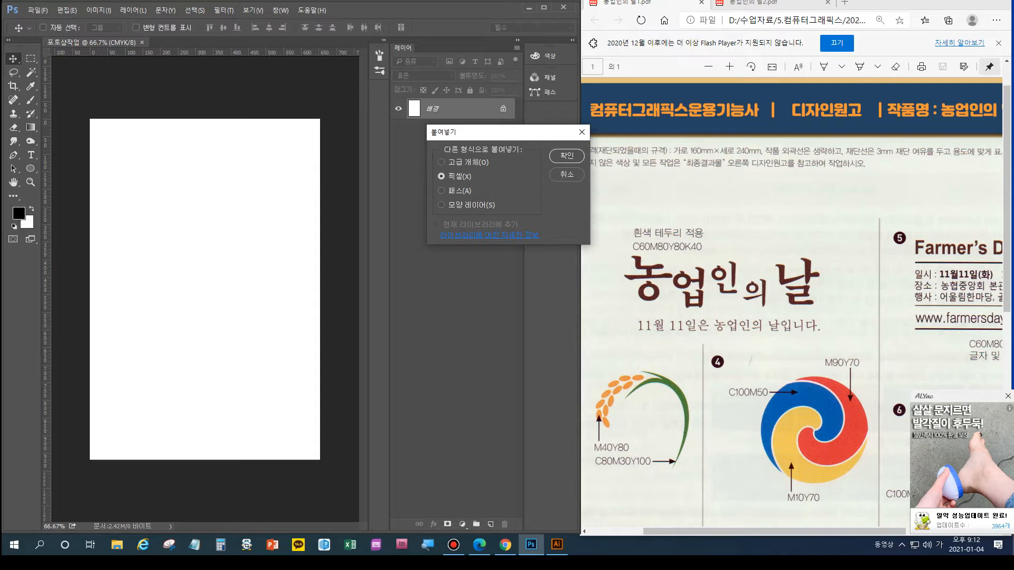
pyautogui.press('Return')
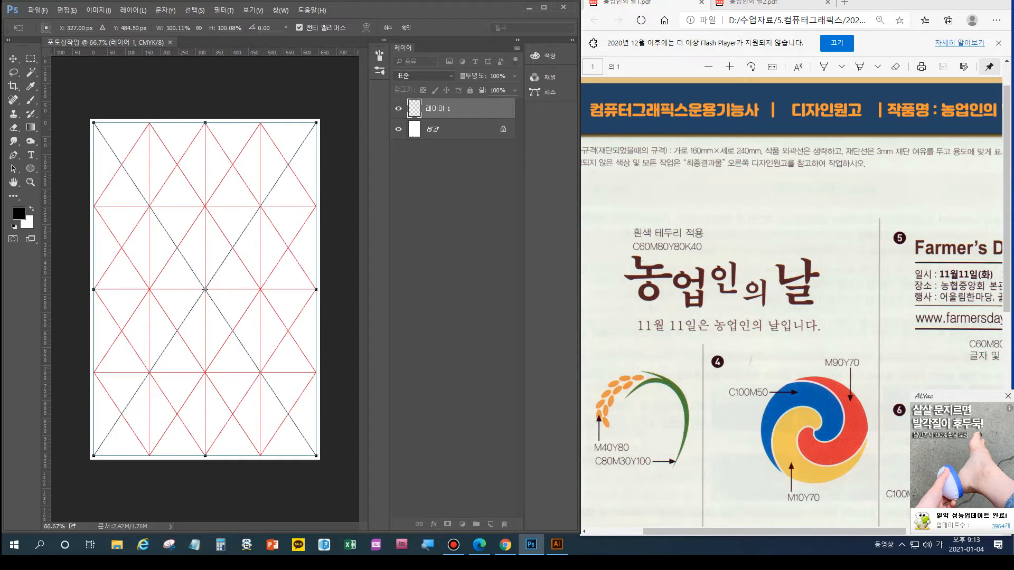
pyautogui.press('Return')
# Lock the pasted grid layer completely and make the background layer active
pyautogui.click(470, 90)
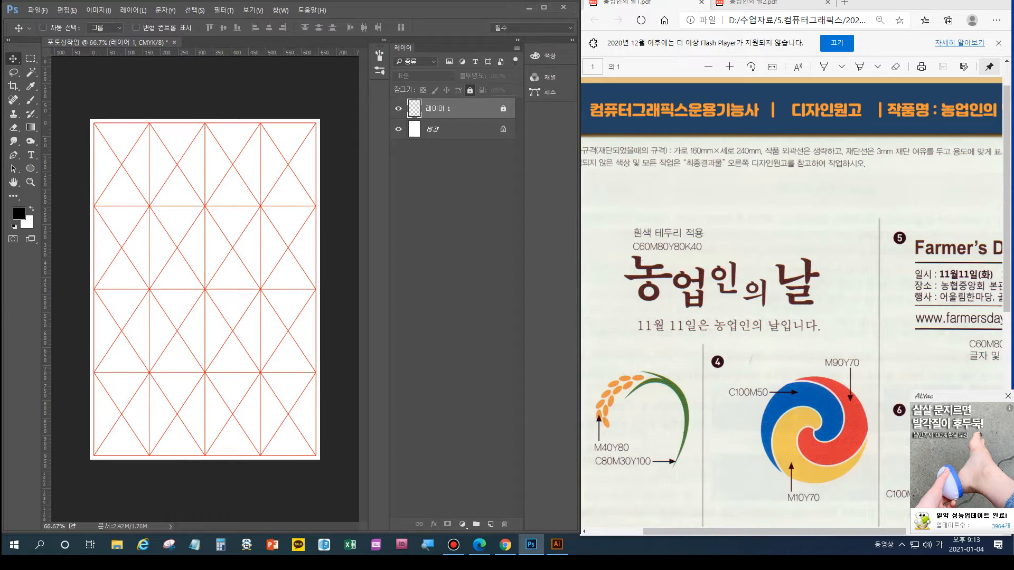
pyautogui.click(455, 129)
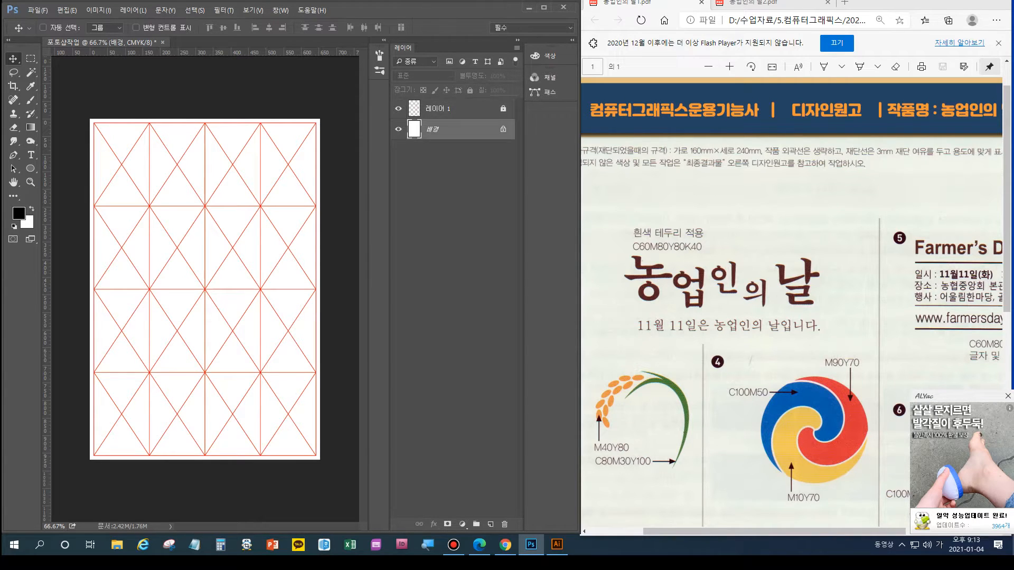
# Examine the background gradient notes in the second reference PDF and the finished poster in Illustrator, returning to Photoshop
pyautogui.click(761, 3)
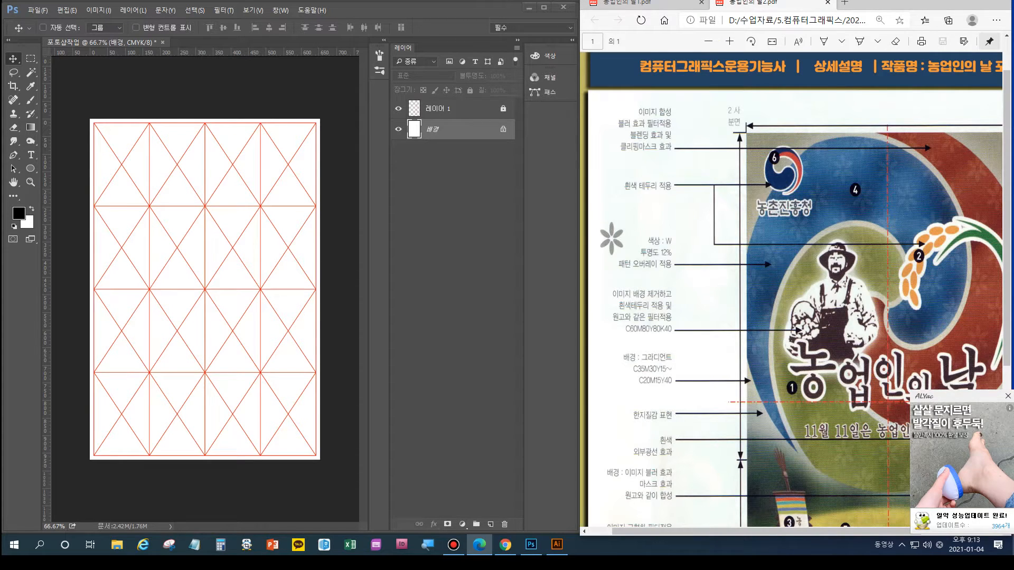
pyautogui.scroll(-5, 795, 290)
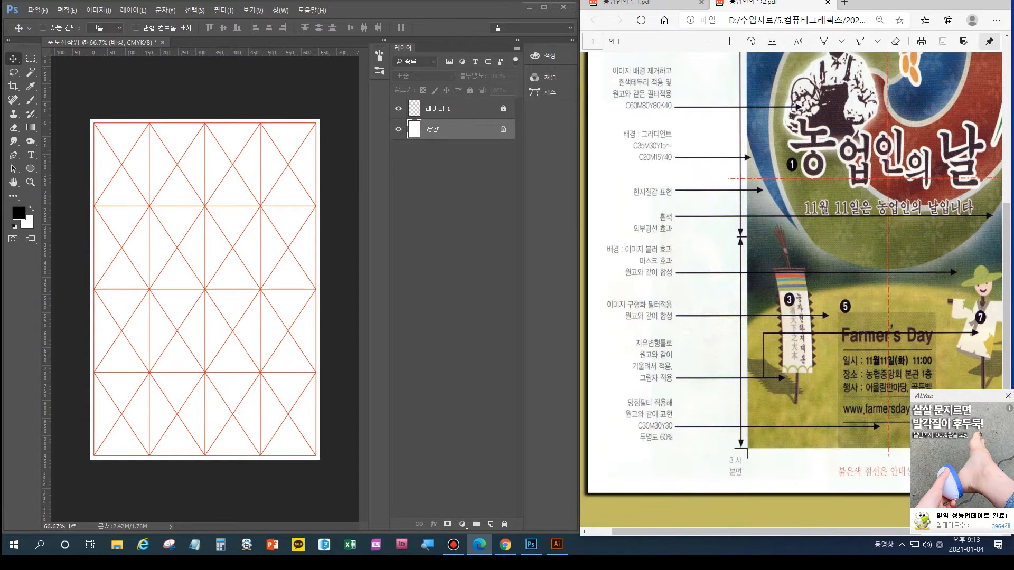
pyautogui.scroll(2, 795, 290)
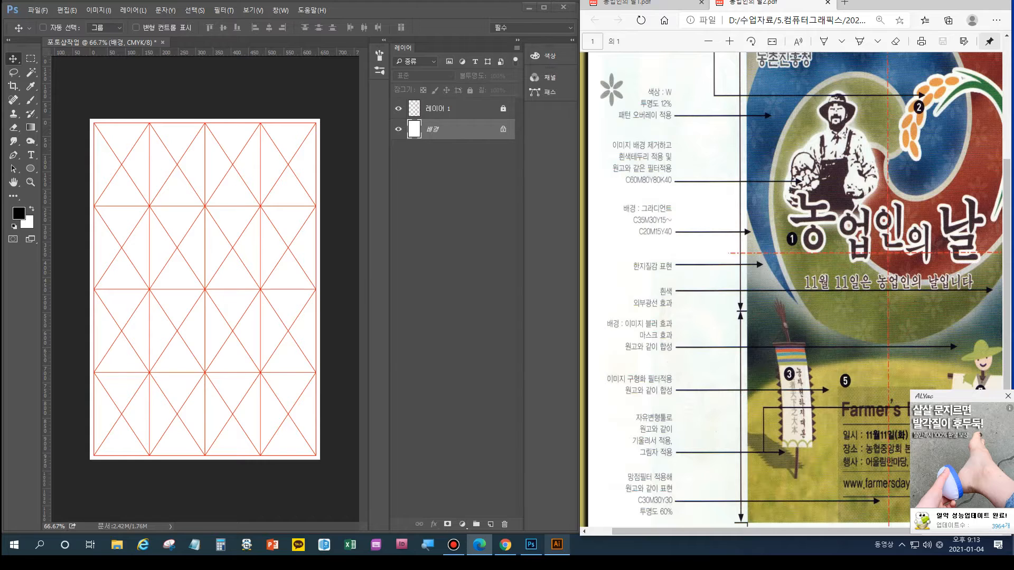
pyautogui.click(557, 545)
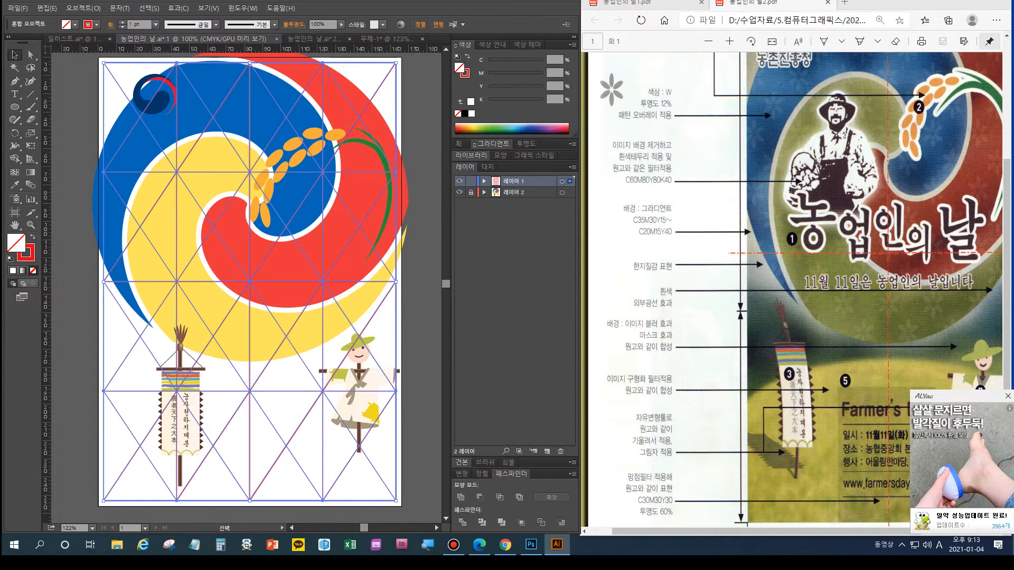
pyautogui.click(229, 39)
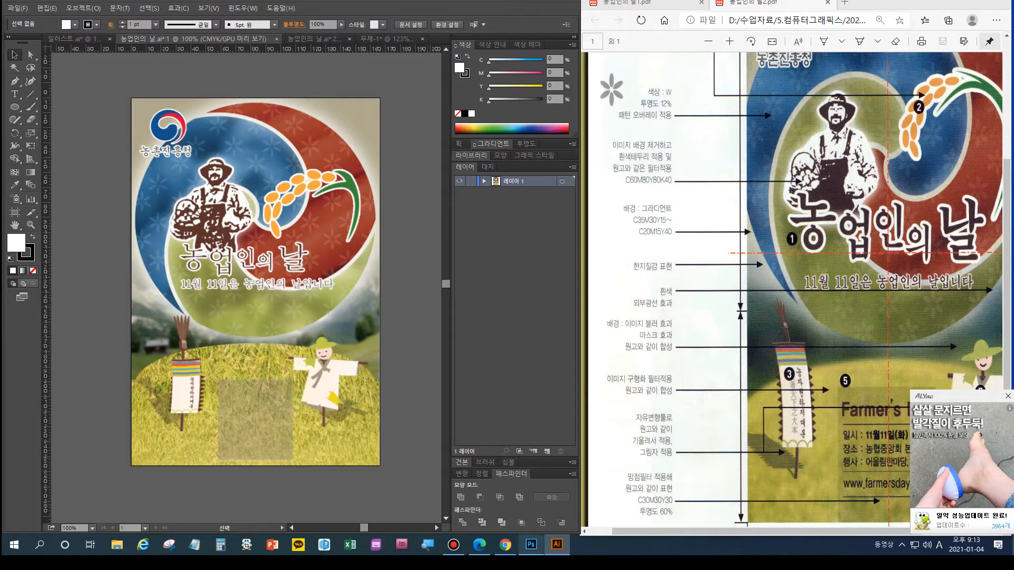
pyautogui.click(531, 545)
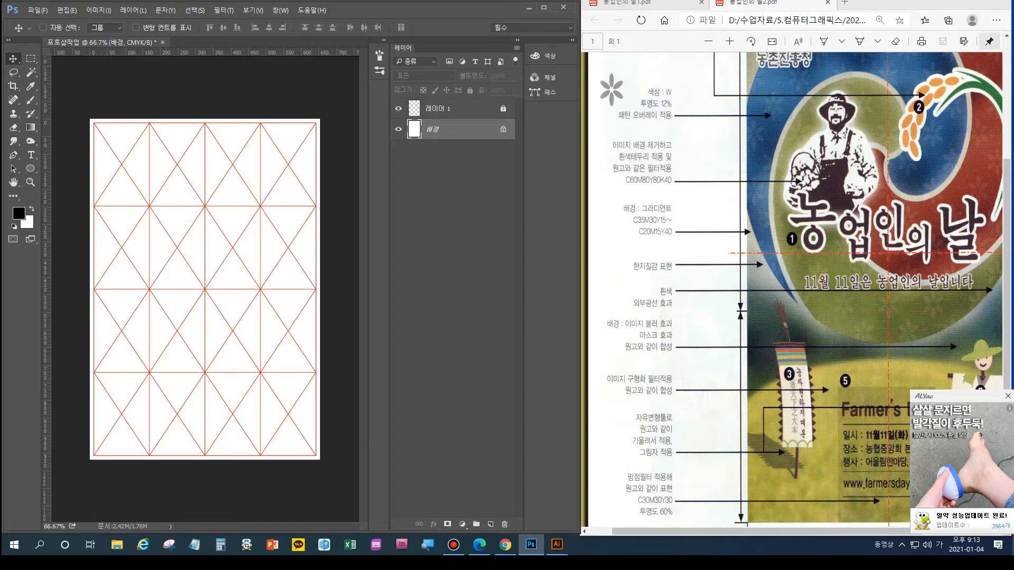
# Set the foreground color to C 35, M 30, Y 15, K 0
pyautogui.click(19, 213)
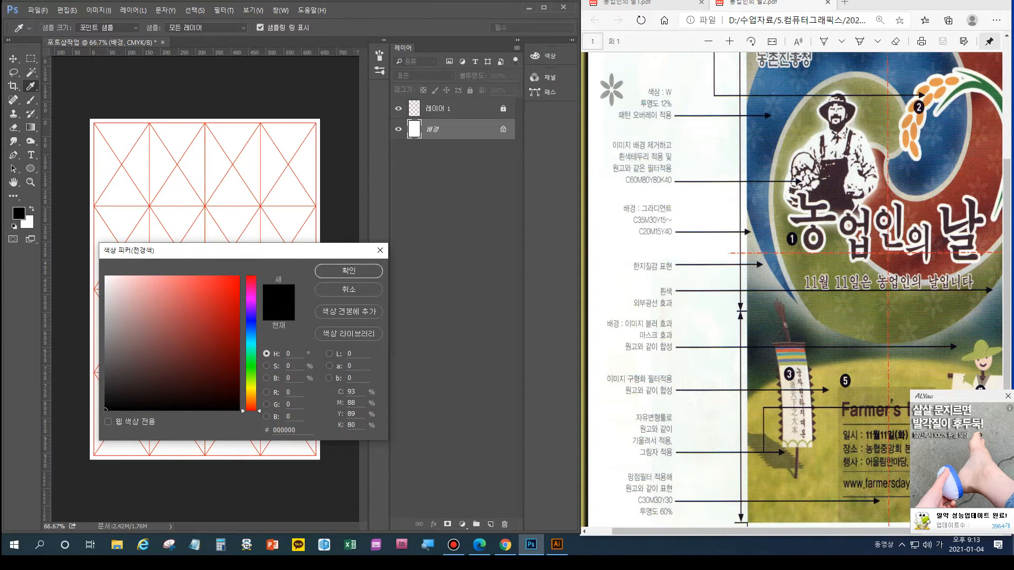
pyautogui.doubleClick(351, 392)
pyautogui.write('35')
pyautogui.press('Tab')
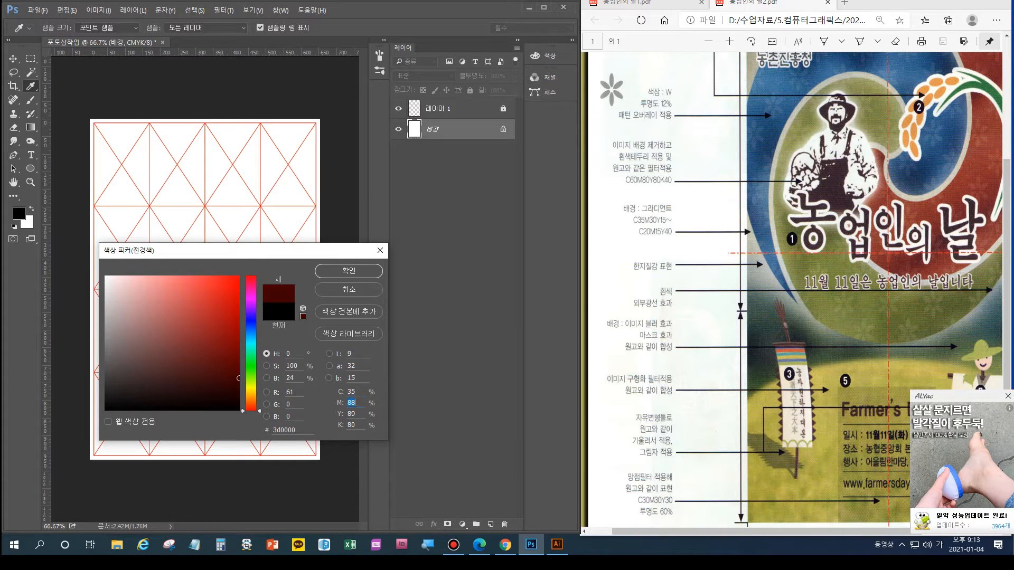
pyautogui.write('30')
pyautogui.press('Tab')
pyautogui.write('150')
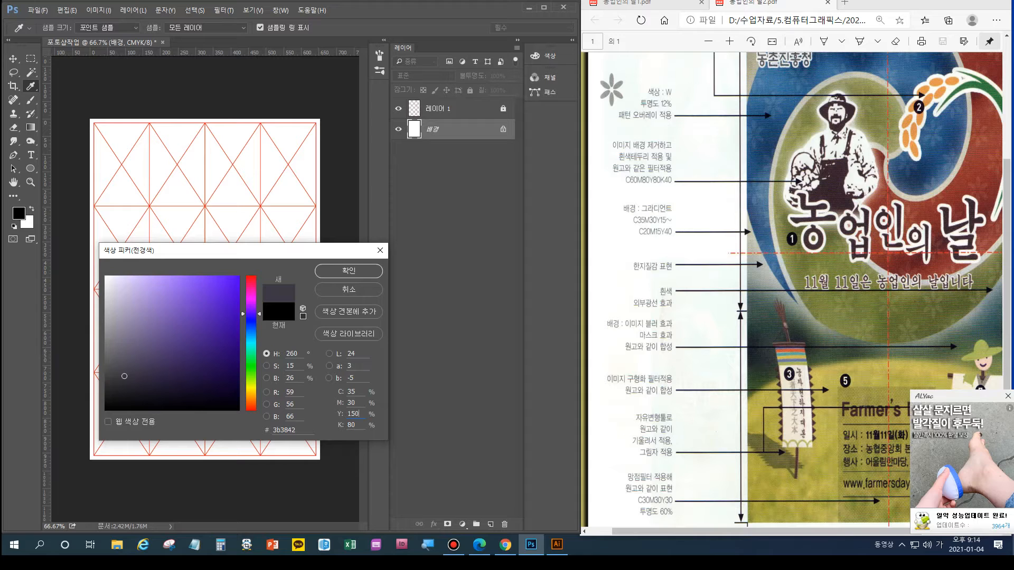
pyautogui.press('Tab')
pyautogui.write('0')
pyautogui.press('Return')
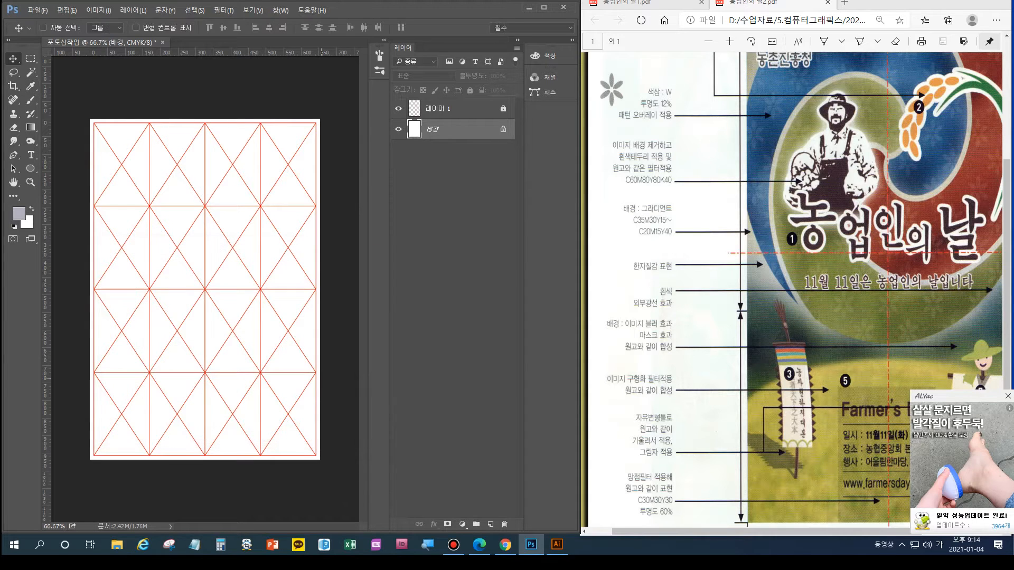
# Set the background color to C 20, M 15, Y 40
pyautogui.click(28, 222)
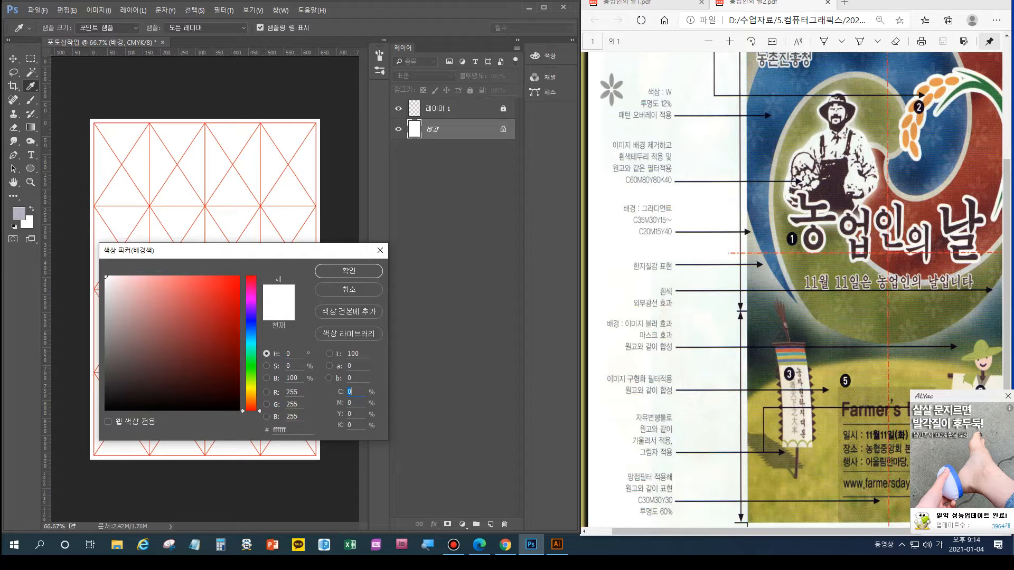
pyautogui.write('20')
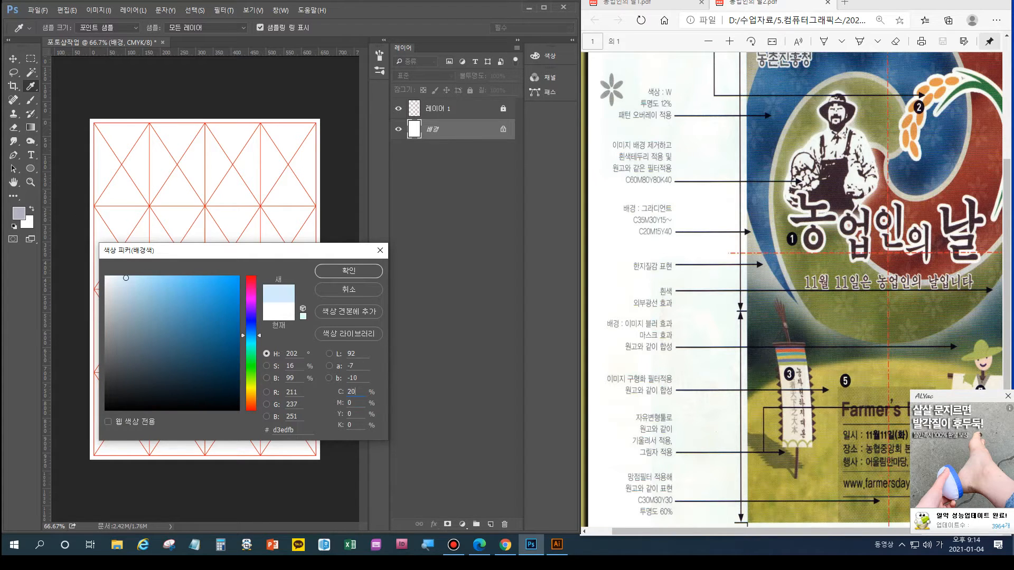
pyautogui.write('15')
pyautogui.press('Tab')
pyautogui.write('40')
pyautogui.press('Return')
# Try a vertical linear gradient down the background layer with the current black-and-white gradient preset
pyautogui.press('v')
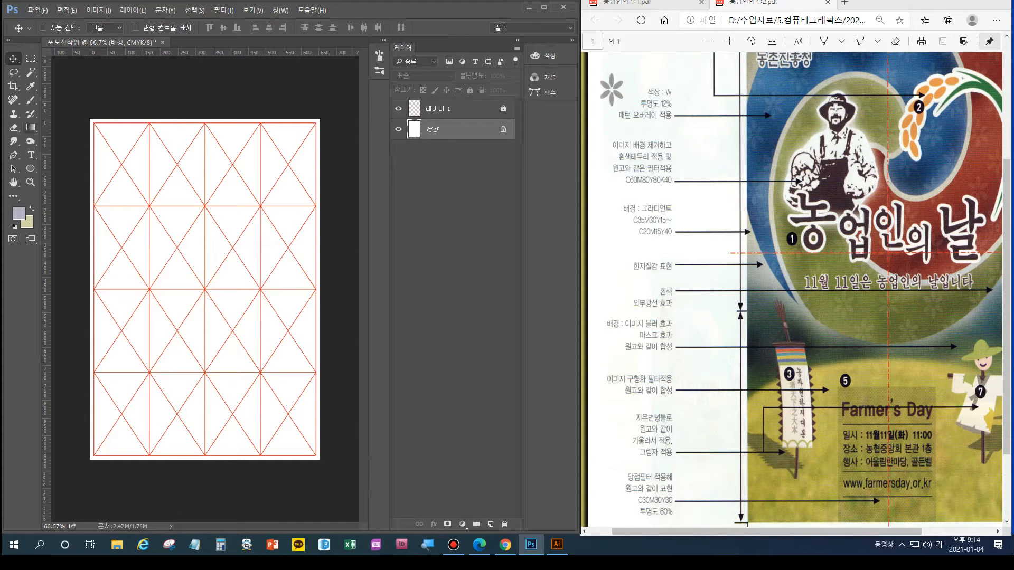
pyautogui.press('g')
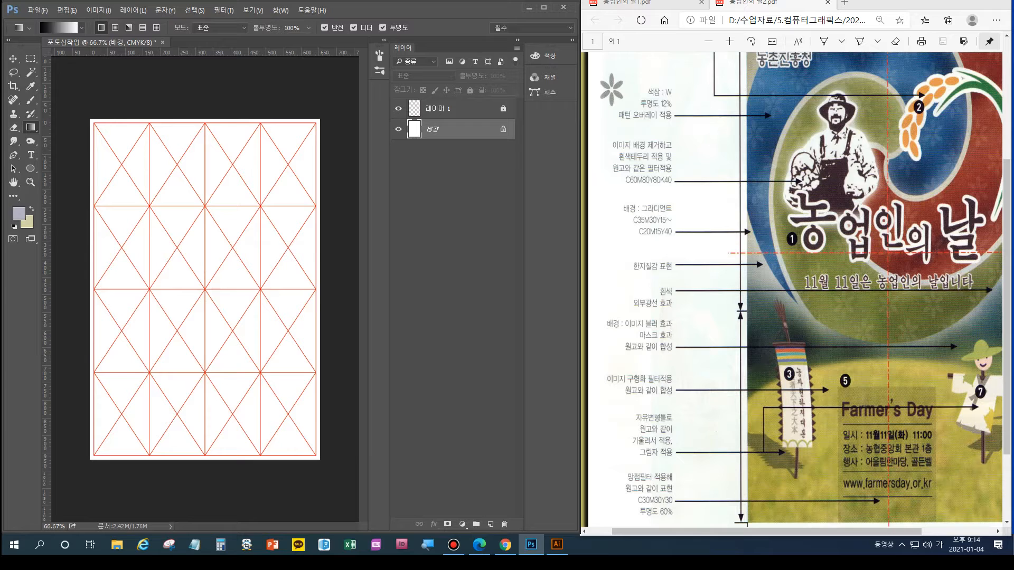
pyautogui.moveTo(246, 132); pyautogui.dragTo(247, 371)
pyautogui.moveTo(238, 129); pyautogui.dragTo(238, 433)
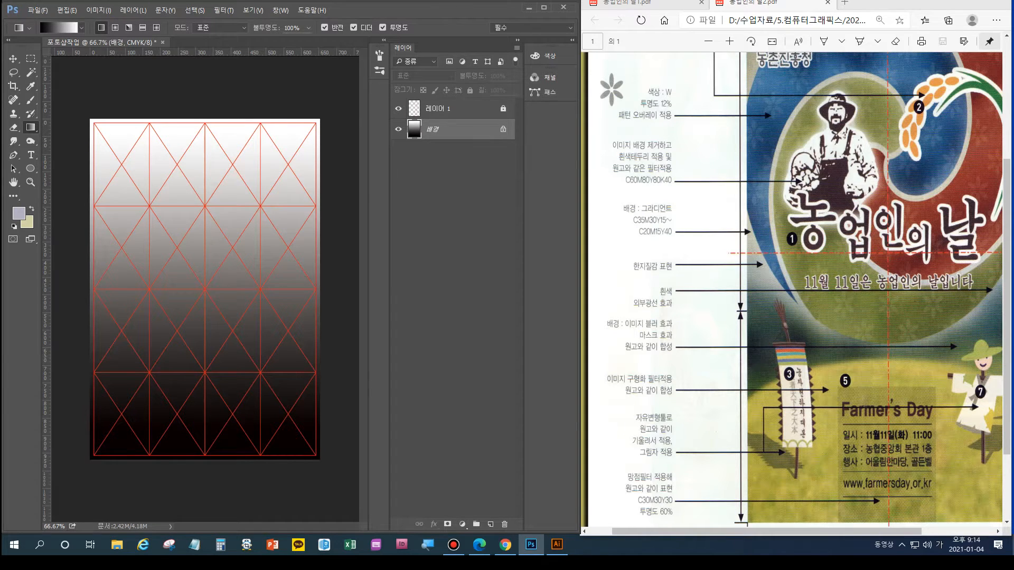
# Switch the gradient to the foreground-to-background preset and apply it to the background layer from near the page's upper edge downward
pyautogui.click(59, 28)
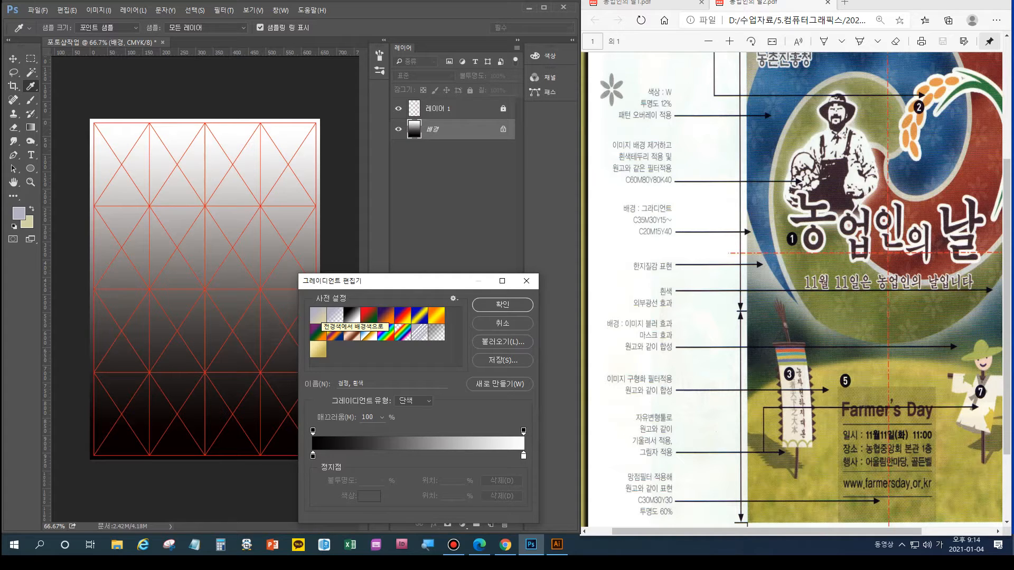
pyautogui.click(318, 316)
pyautogui.click(502, 304)
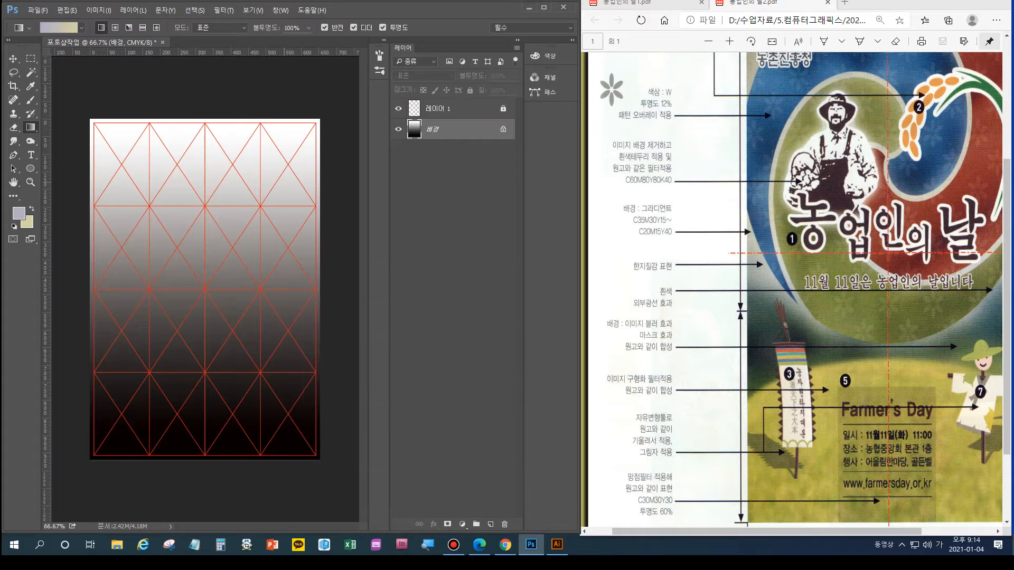
pyautogui.moveTo(219, 159); pyautogui.dragTo(203, 412)
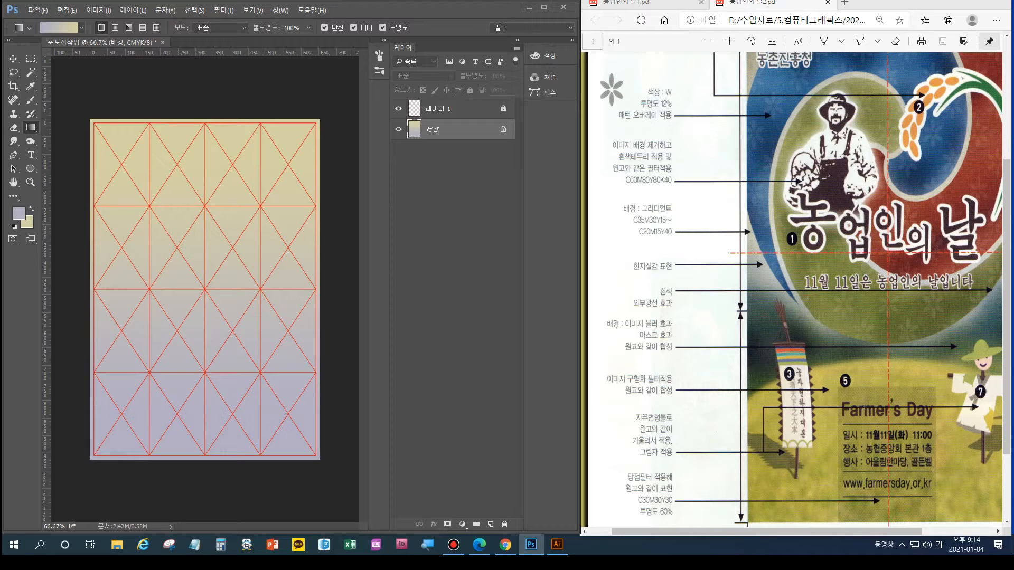
# Examine the annotated poster reference in the PDF alongside the finished poster in Illustrator
pyautogui.scroll(3, 796, 290)
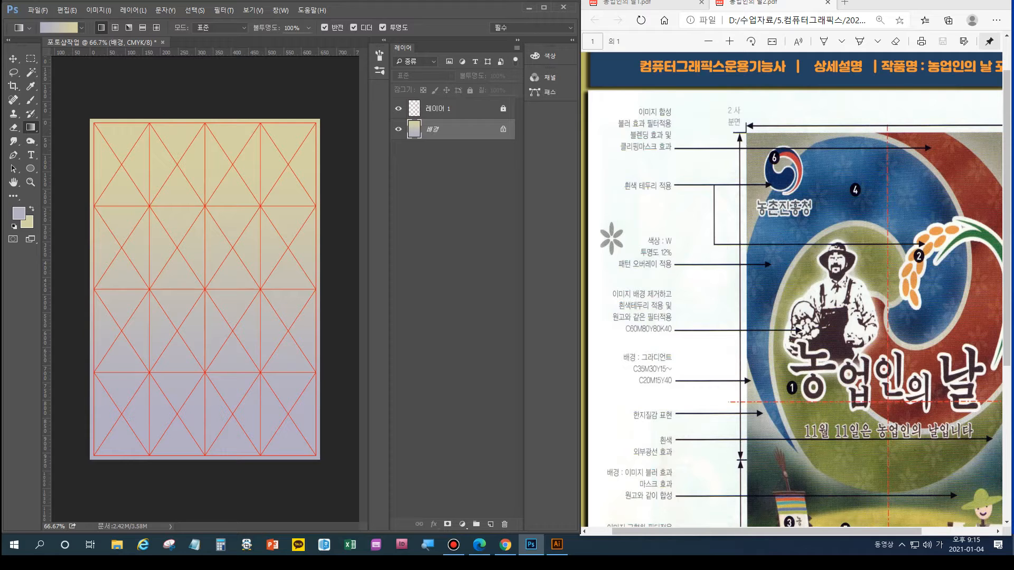
pyautogui.click(557, 544)
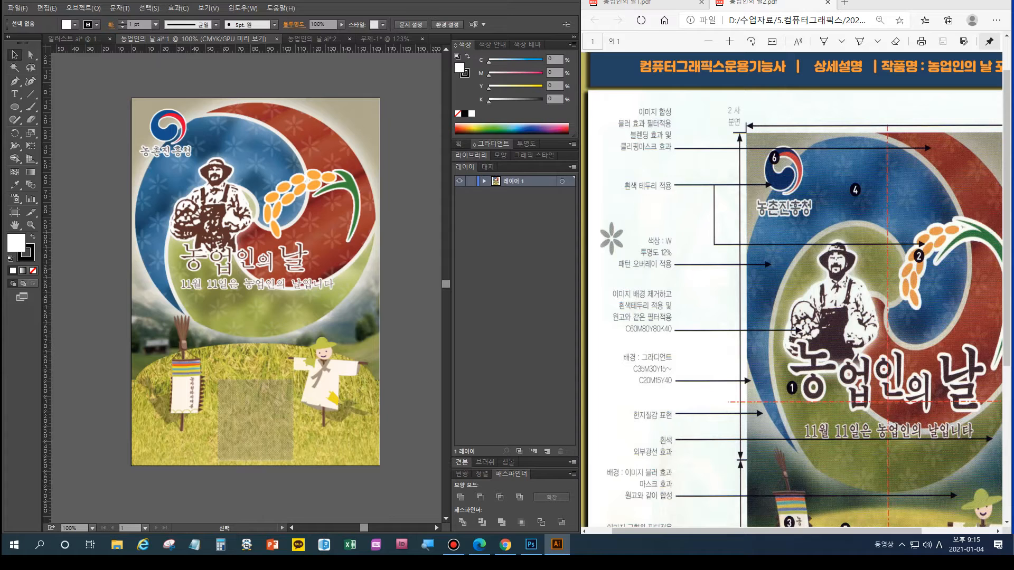
pyautogui.scroll(-3, 792, 290)
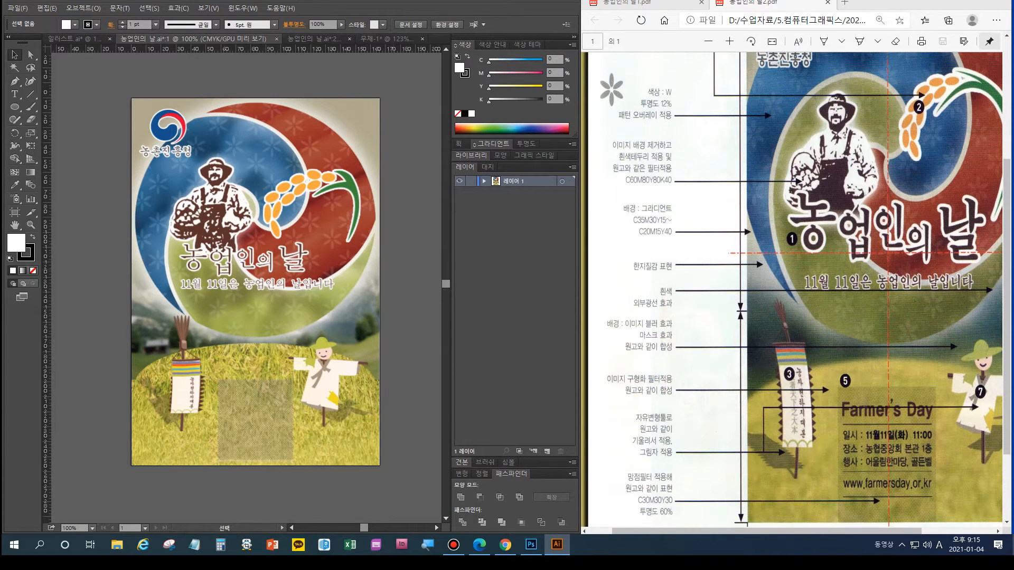
pyautogui.scroll(4, 792, 291)
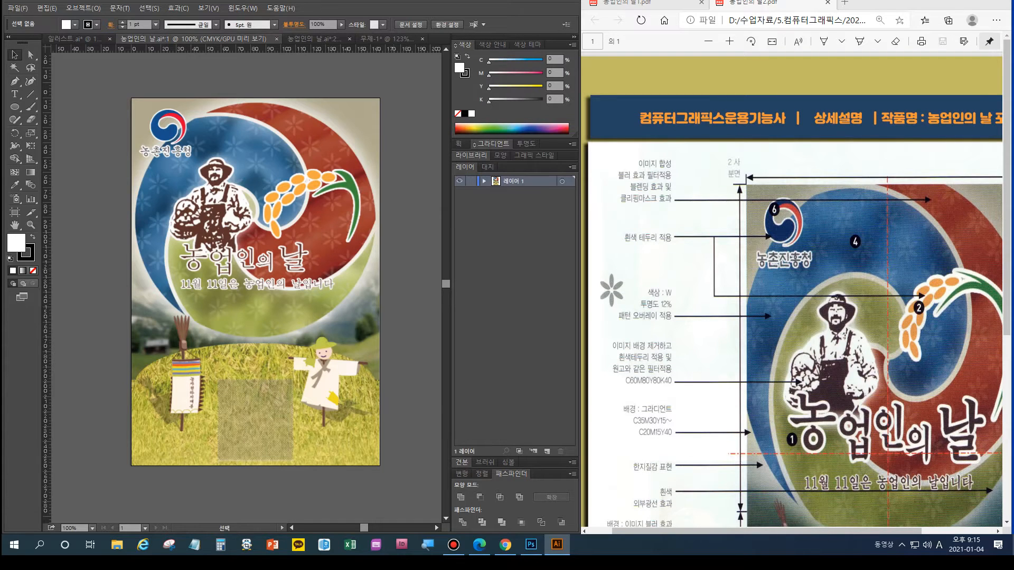
pyautogui.scroll(-1, 792, 290)
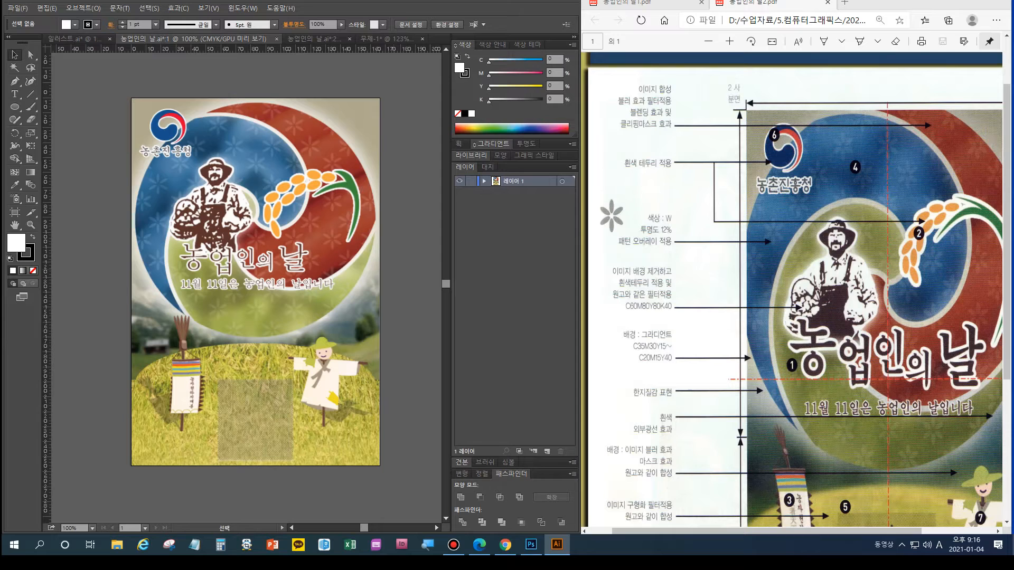
# Switch to the 일러스트.ai document in Illustrator, lock the guide grid layer 레이어 1 and unlock the artwork layer 레이어 2
pyautogui.click(530, 545)
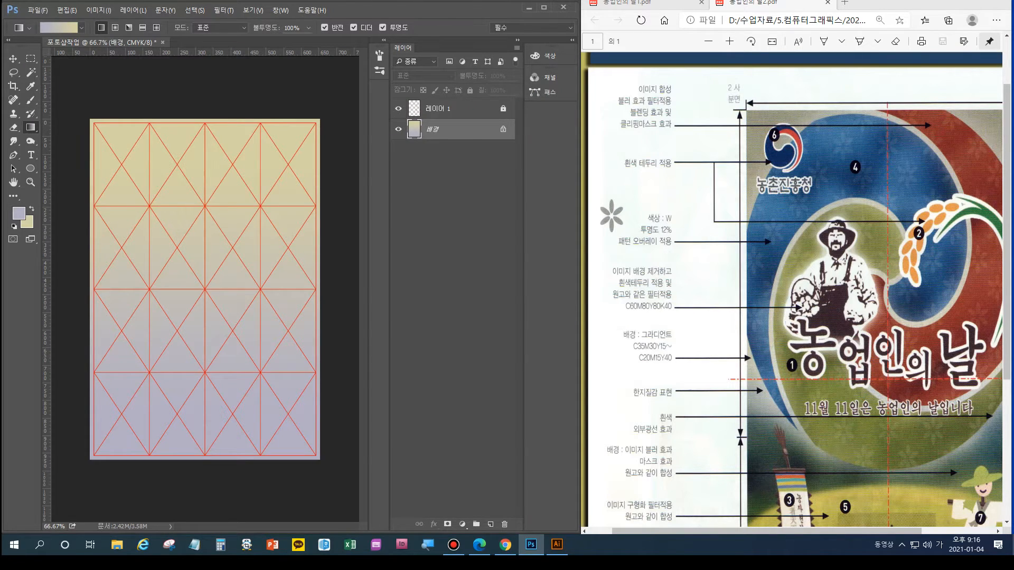
pyautogui.click(557, 544)
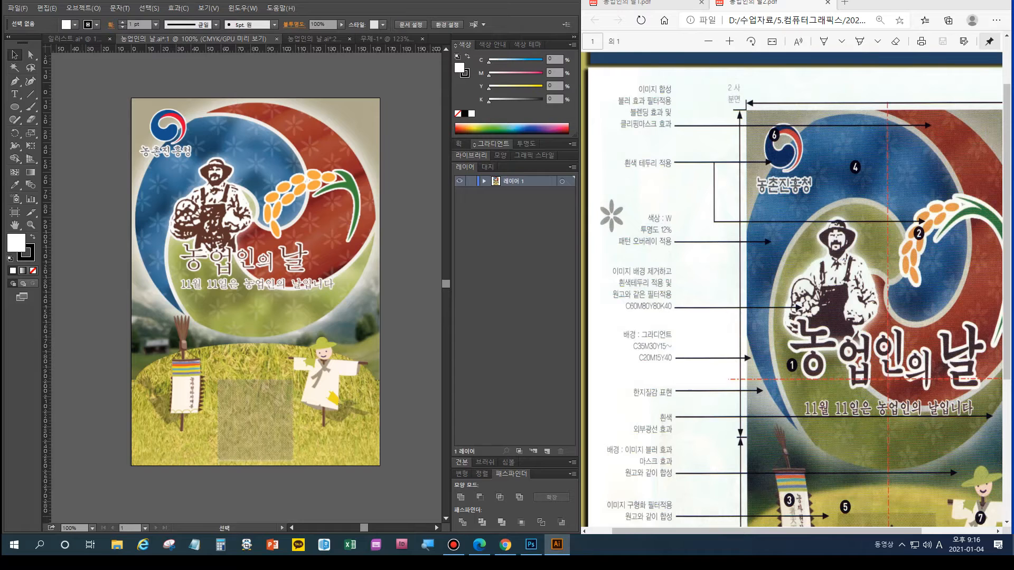
pyautogui.click(71, 38)
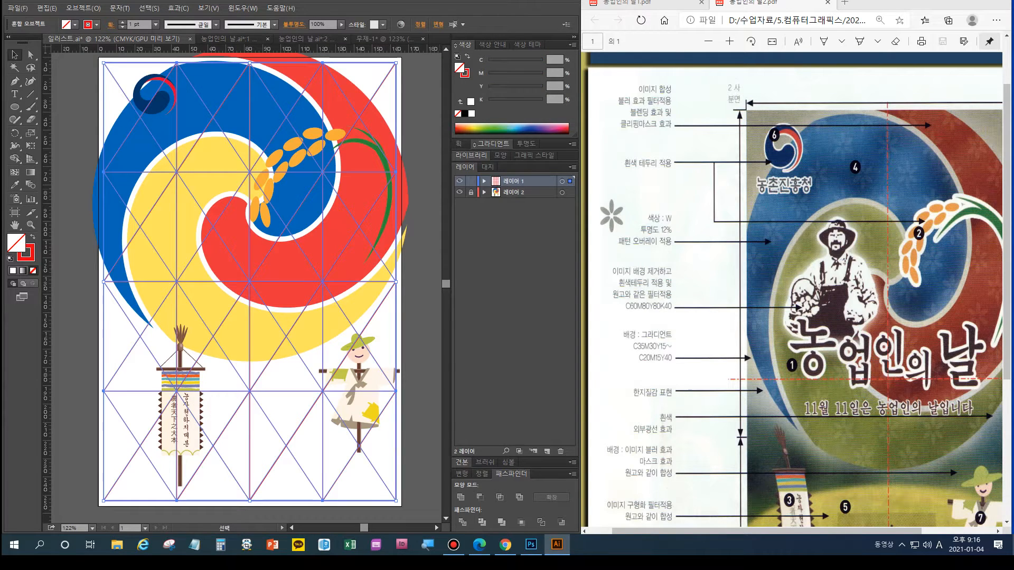
pyautogui.click(471, 181)
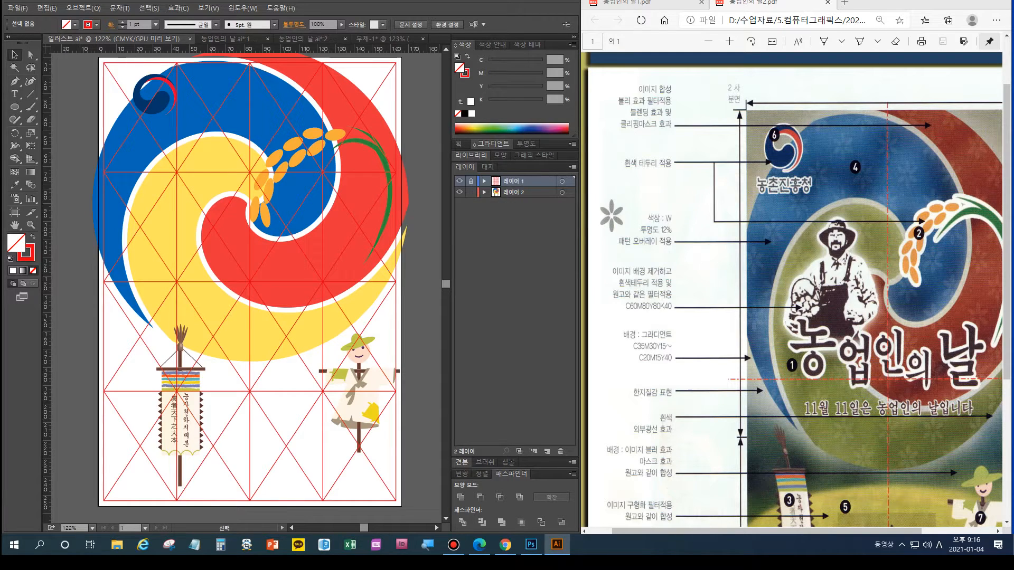
pyautogui.click(484, 192)
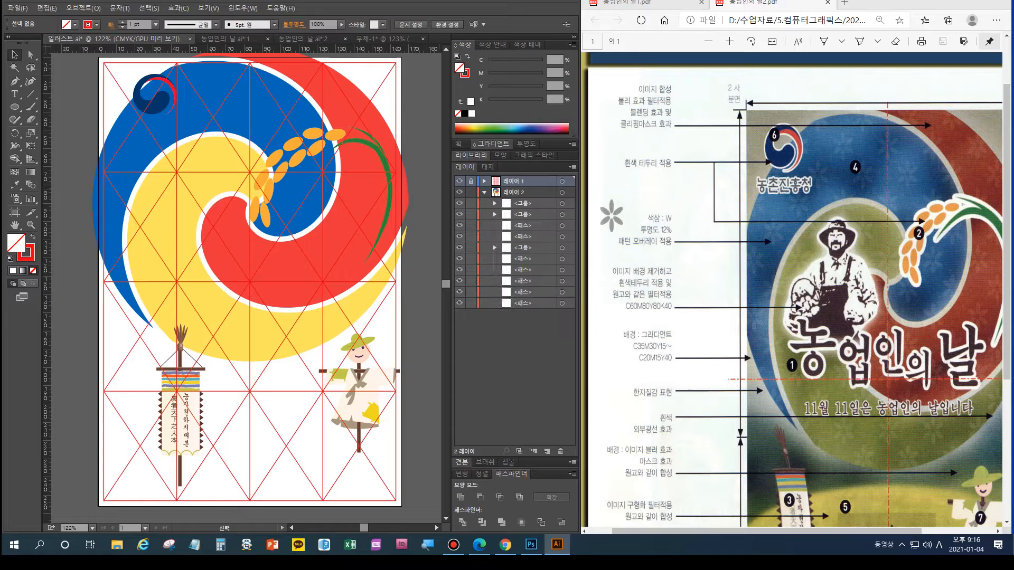
pyautogui.click(484, 193)
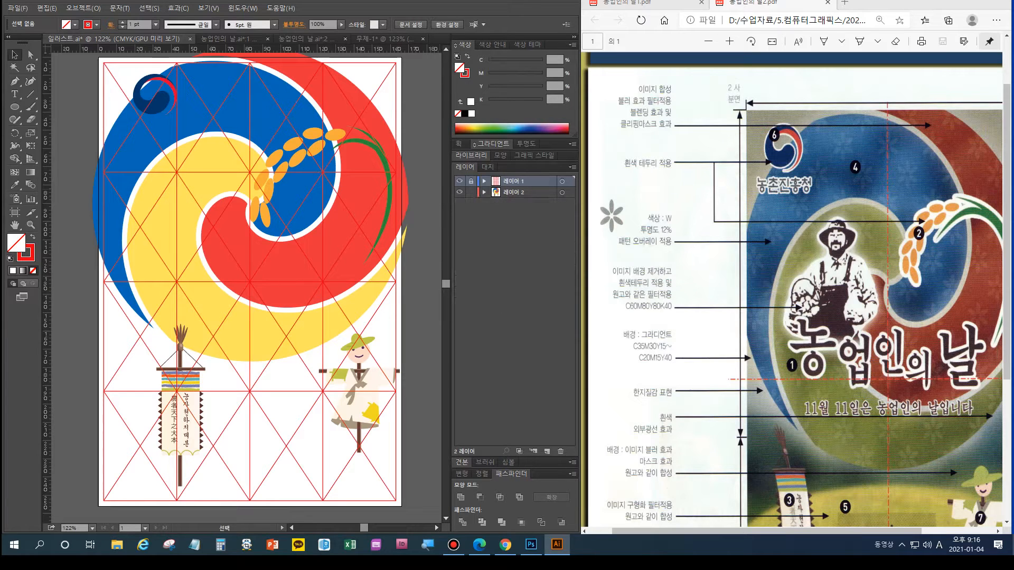
pyautogui.click(484, 192)
pyautogui.click(483, 193)
# Copy the blue, red and yellow taegeuk swirls and paste them as pixels into the poster document in Photoshop
pyautogui.click(224, 98)
pyautogui.keyDown('shift'); pyautogui.click(355, 227); pyautogui.keyUp('shift')
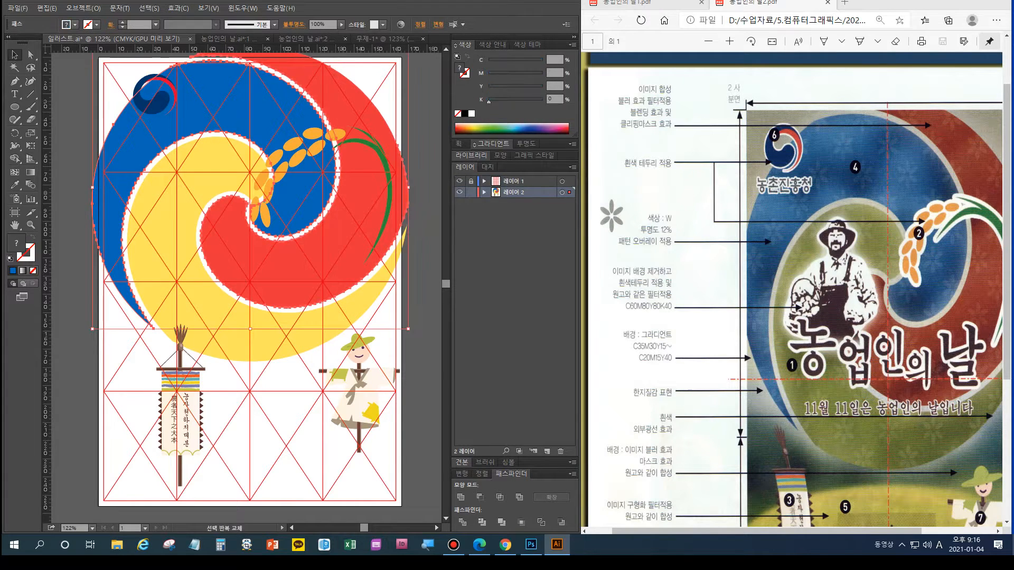
pyautogui.keyDown('shift'); pyautogui.click(177, 238); pyautogui.keyUp('shift')
pyautogui.hotkey('ctrl', 'c')
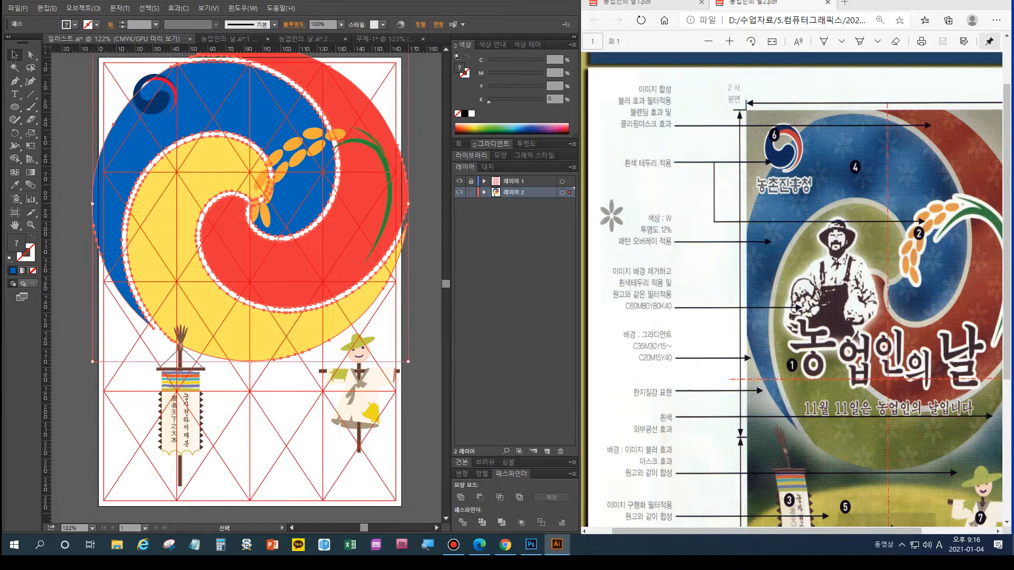
pyautogui.click(531, 545)
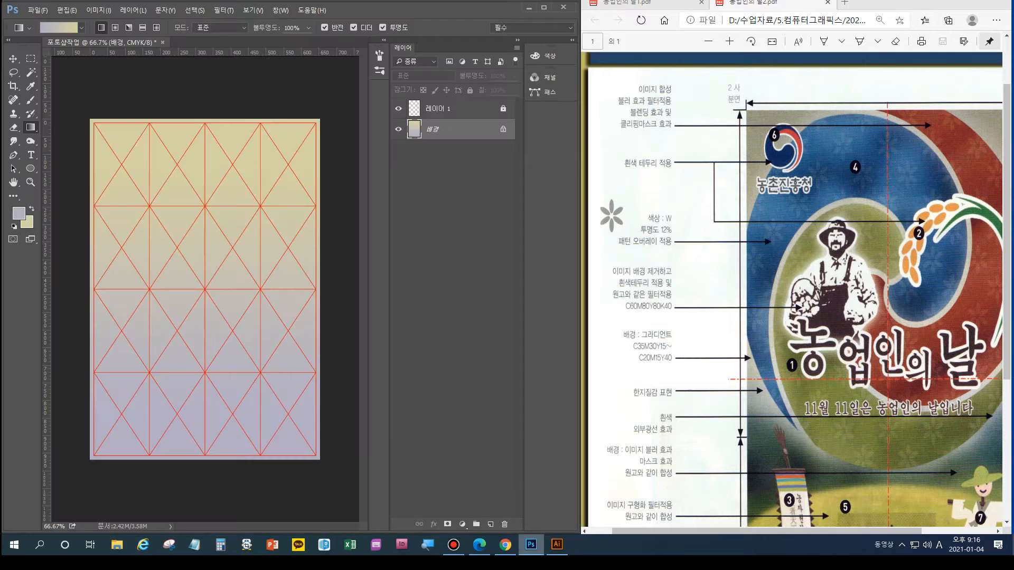
pyautogui.hotkey('ctrl', 'v')
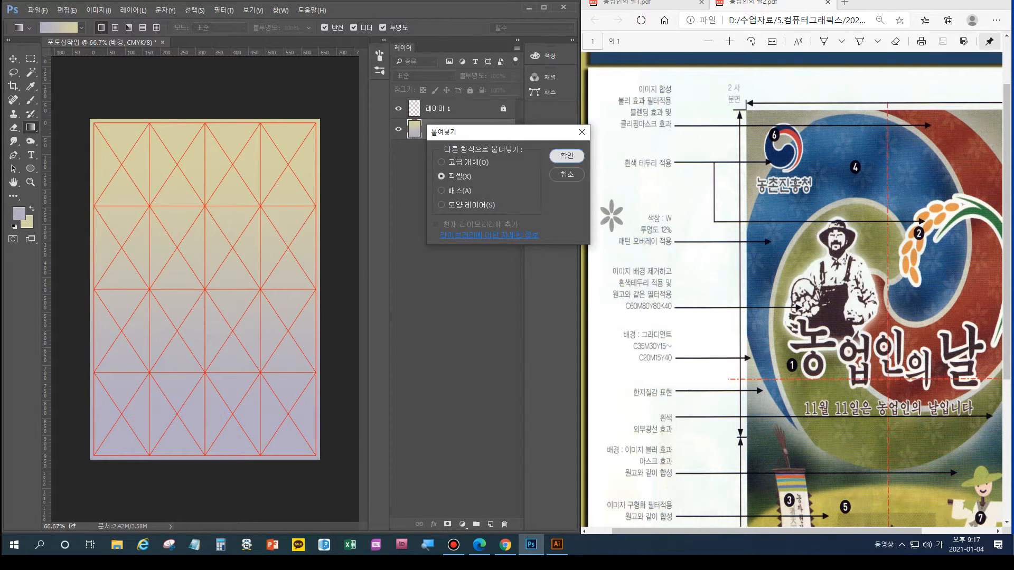
pyautogui.click(567, 156)
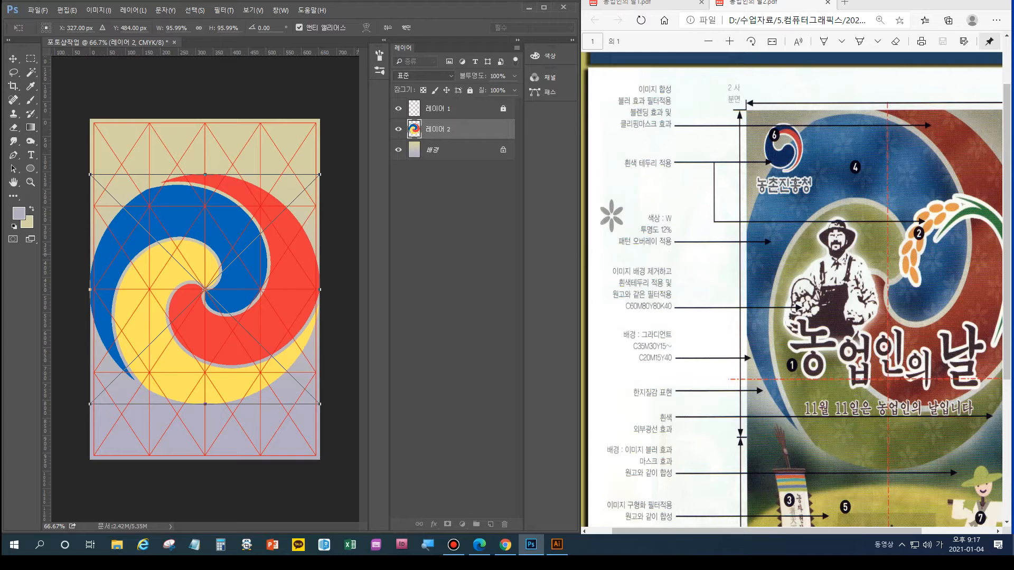
# Move the pasted taegeuk up to Y 304 px so its upper edge extends slightly beyond the page
pyautogui.hotkey('shift', 'Up')
pyautogui.hotkey('shift', 'Up')
pyautogui.hotkey('shift', 'Up')
pyautogui.hotkey('shift', 'Up')
pyautogui.hotkey('shift', 'Up')
pyautogui.hotkey('shift', 'Up')
pyautogui.hotkey('shift', 'Up')
pyautogui.hotkey('shift', 'Up')
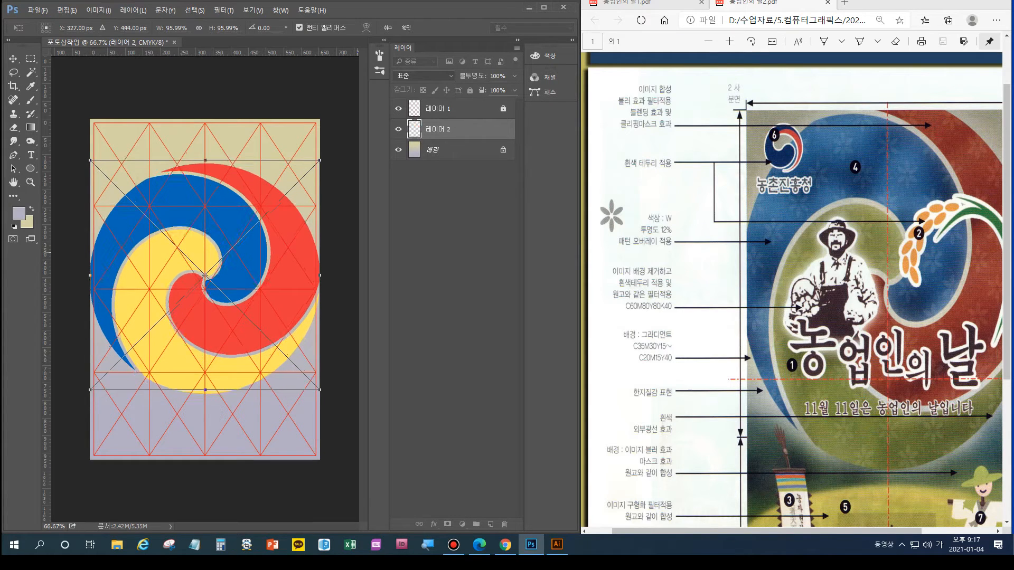
pyautogui.hotkey('shift', 'Up')
pyautogui.hotkey('shift', 'Up')
pyautogui.hotkey('shift', 'Up')
pyautogui.hotkey('shift', 'Up')
pyautogui.hotkey('shift', 'Up')
pyautogui.hotkey('shift', 'Up')
pyautogui.hotkey('shift', 'Up')
pyautogui.hotkey('shift', 'Up')
pyautogui.hotkey('shift', 'Up')
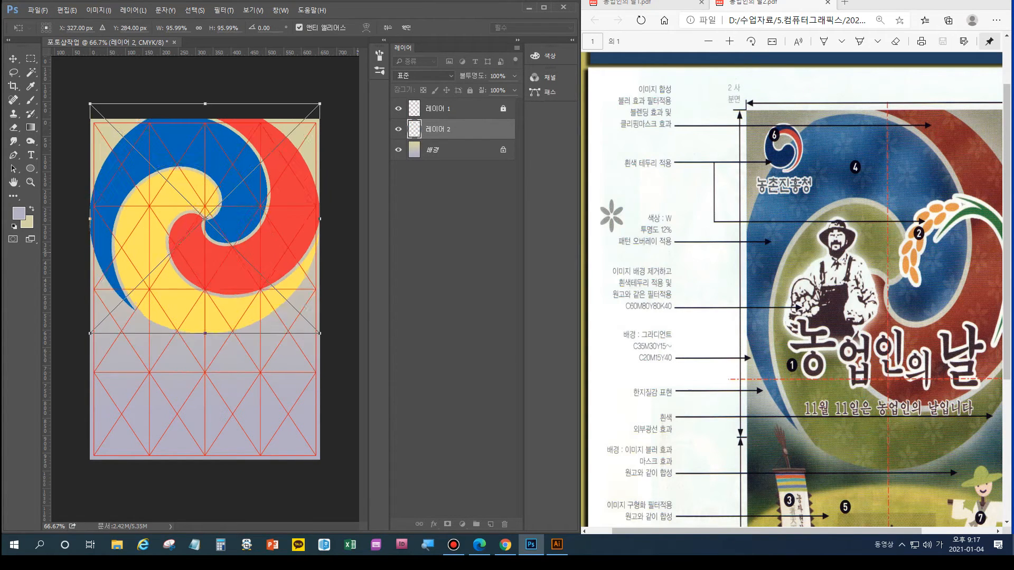
pyautogui.hotkey('shift', 'Up')
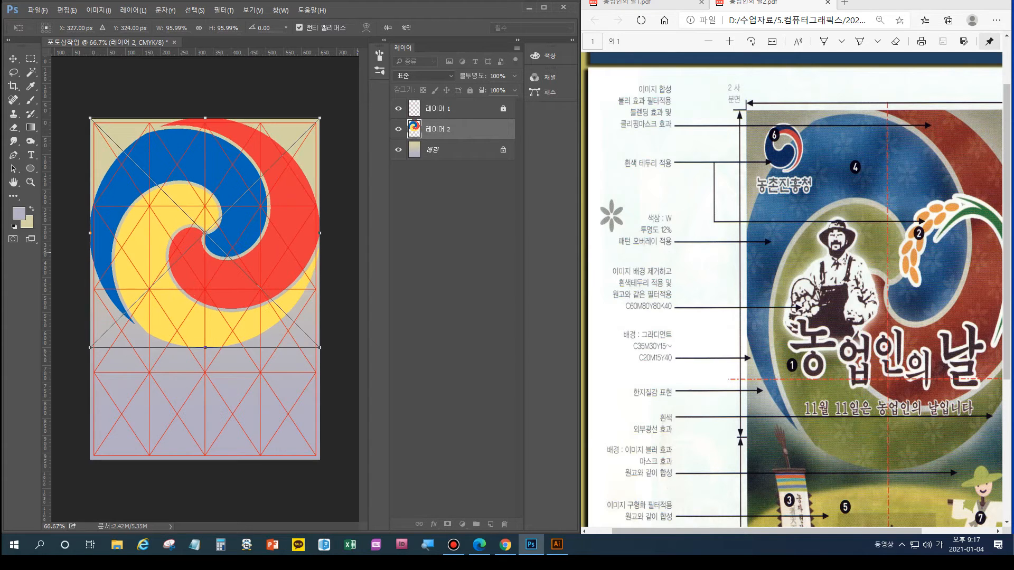
pyautogui.hotkey('shift', 'Up')
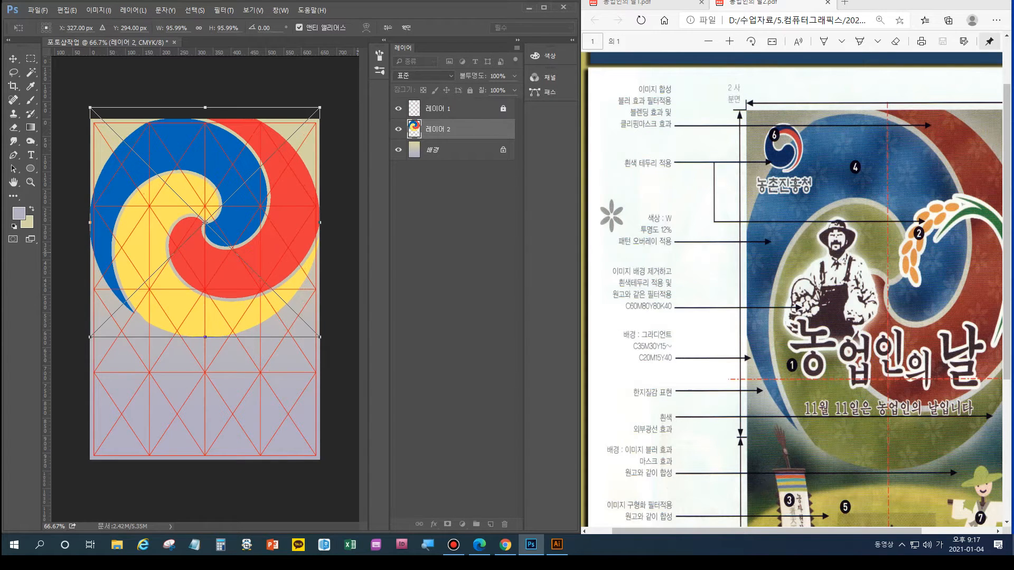
pyautogui.hotkey('shift', 'Down')
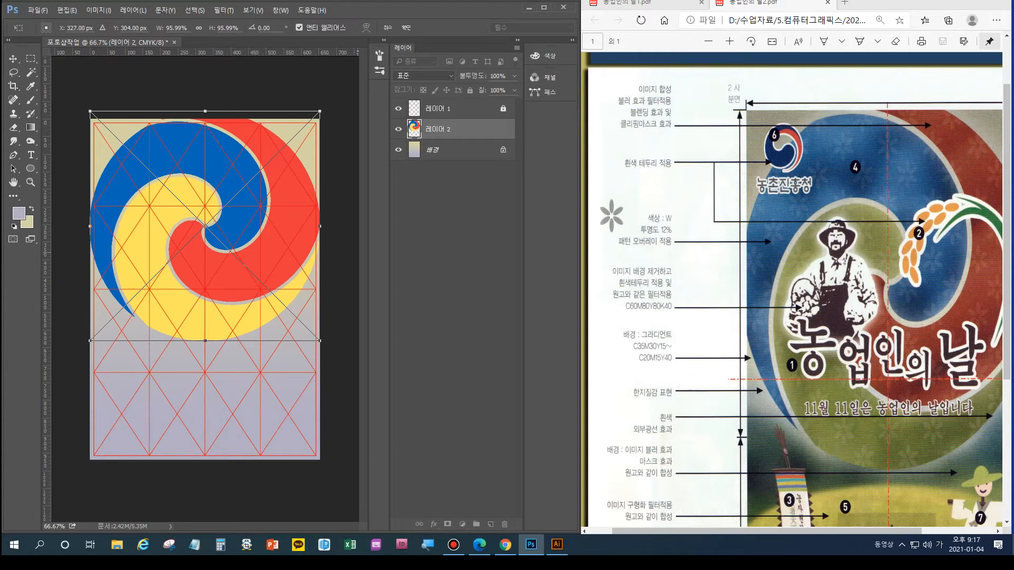
# Scale the pasted taegeuk to about 100.1% width and 98.63% height, overhanging both page sides as in the PDF reference
pyautogui.moveTo(767, 532); pyautogui.dragTo(802, 531)
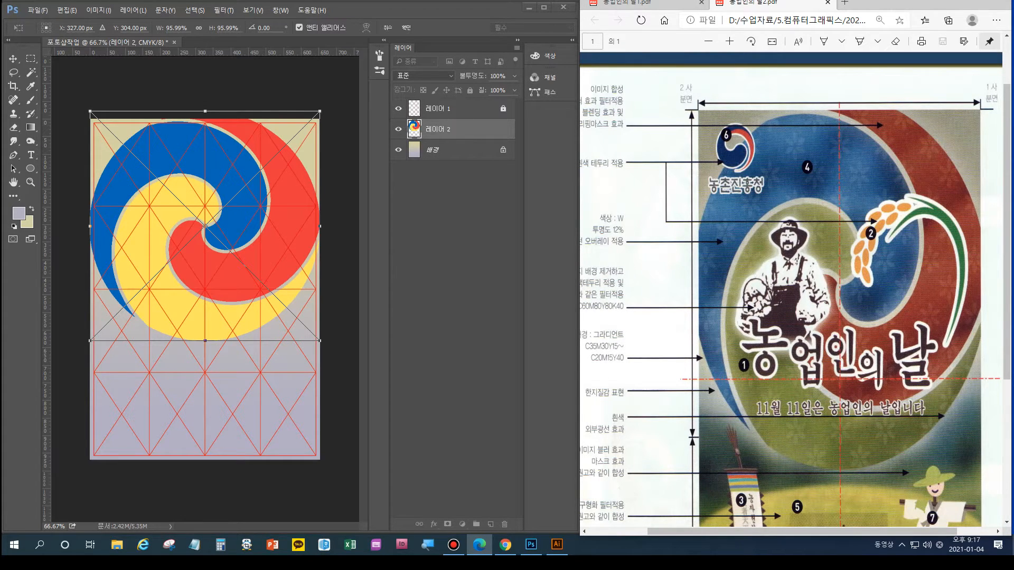
pyautogui.click(320, 340)
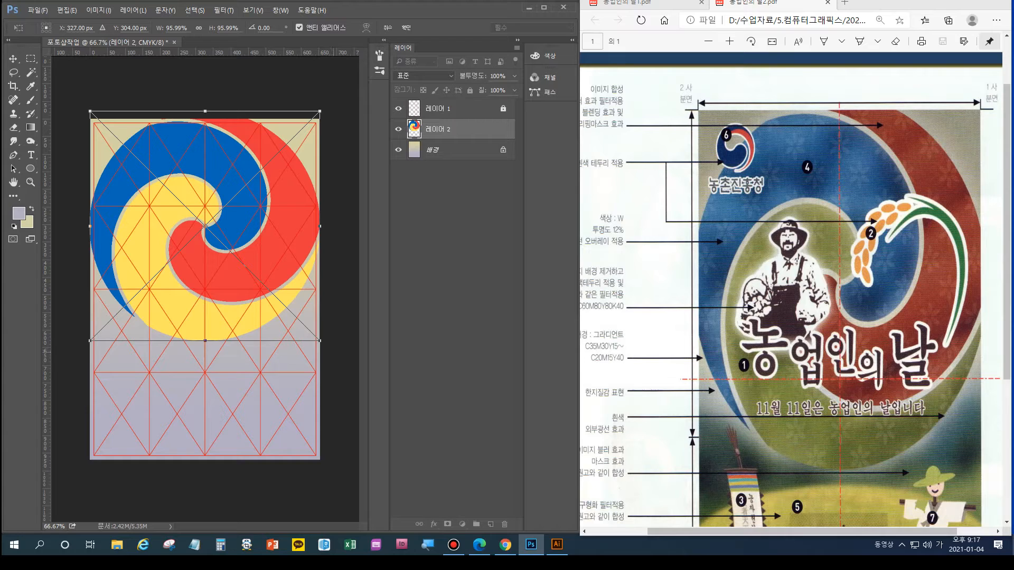
pyautogui.moveTo(320, 226); pyautogui.dragTo(324, 226)
pyautogui.moveTo(89, 226); pyautogui.dragTo(85, 226)
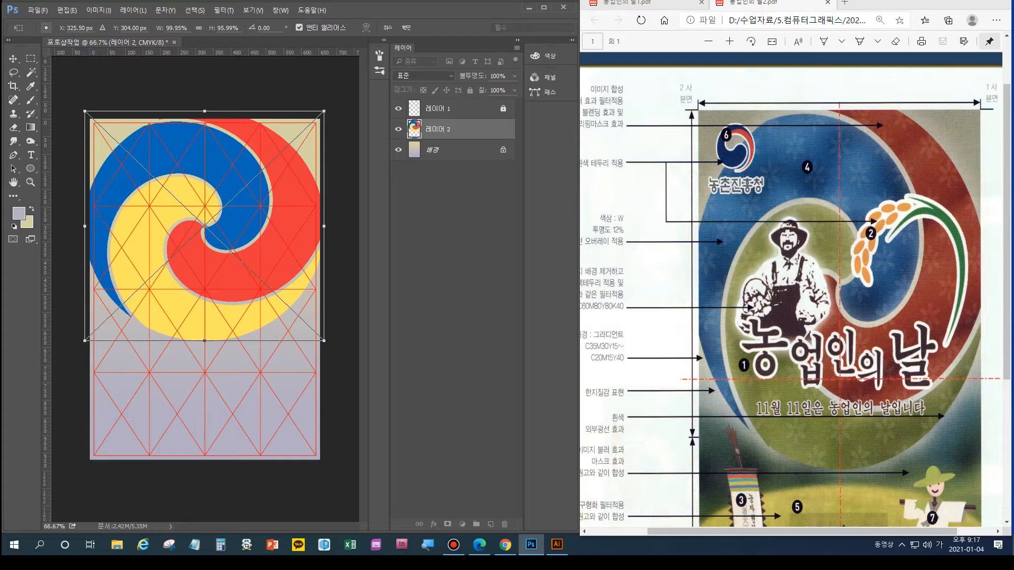
pyautogui.moveTo(205, 340); pyautogui.dragTo(204, 346)
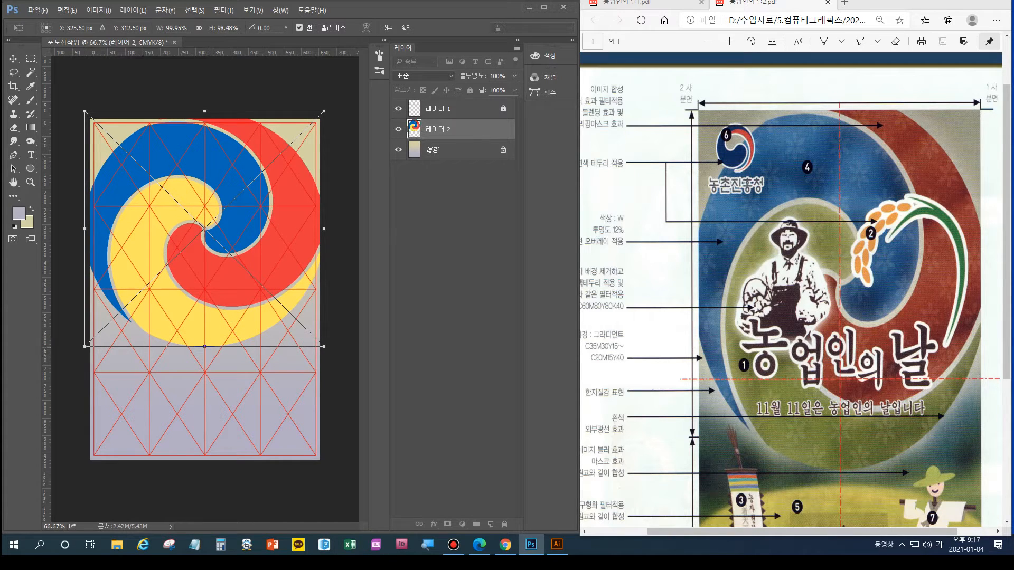
pyautogui.moveTo(324, 347)
pyautogui.mouseDown()
pyautogui.moveTo(337, 360)
pyautogui.moveTo(324, 347)
pyautogui.mouseUp()
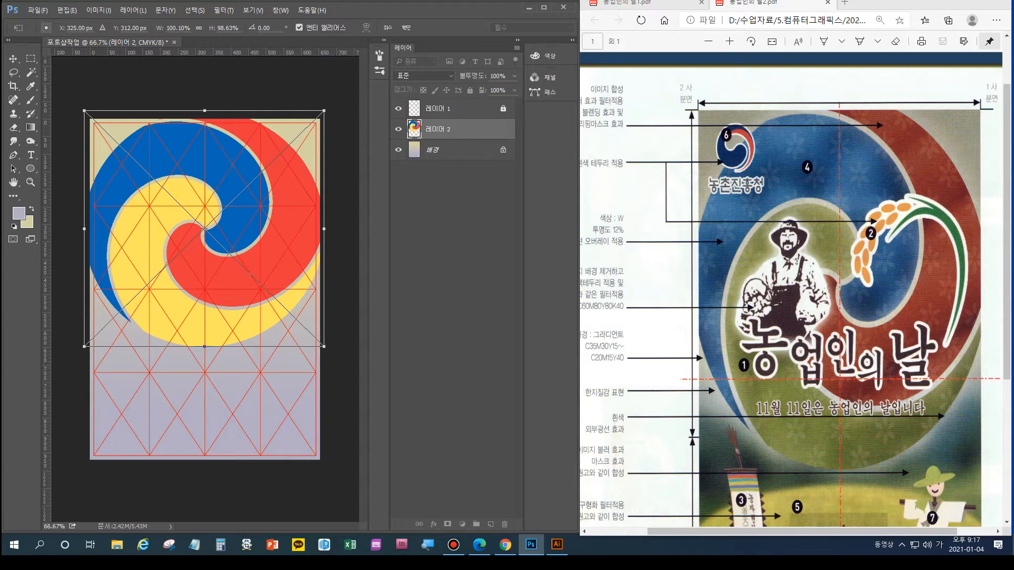
pyautogui.click(30, 128)
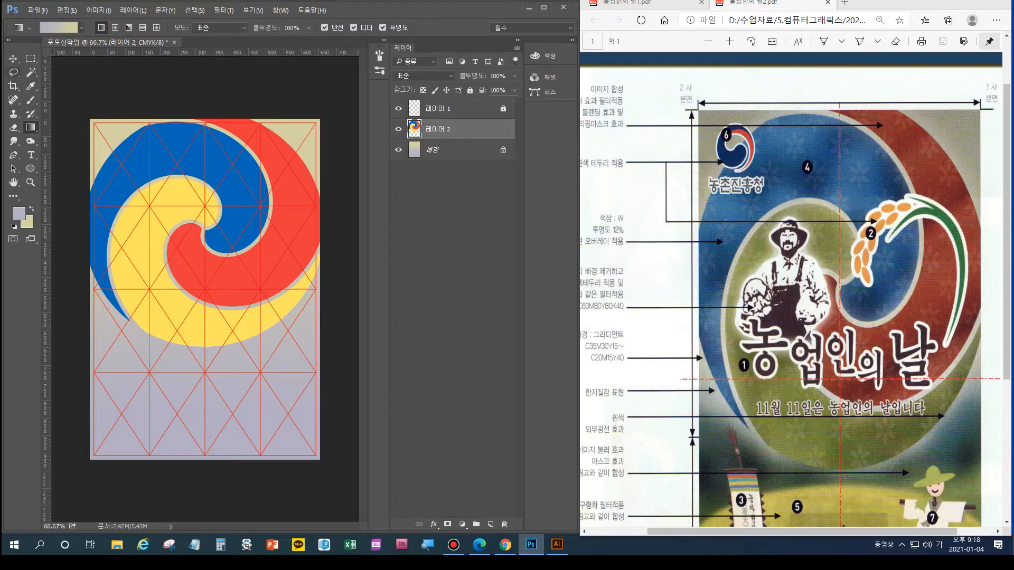
# Select the red swirl with the Magic Wand and cut it to its own new layer
pyautogui.click(30, 72)
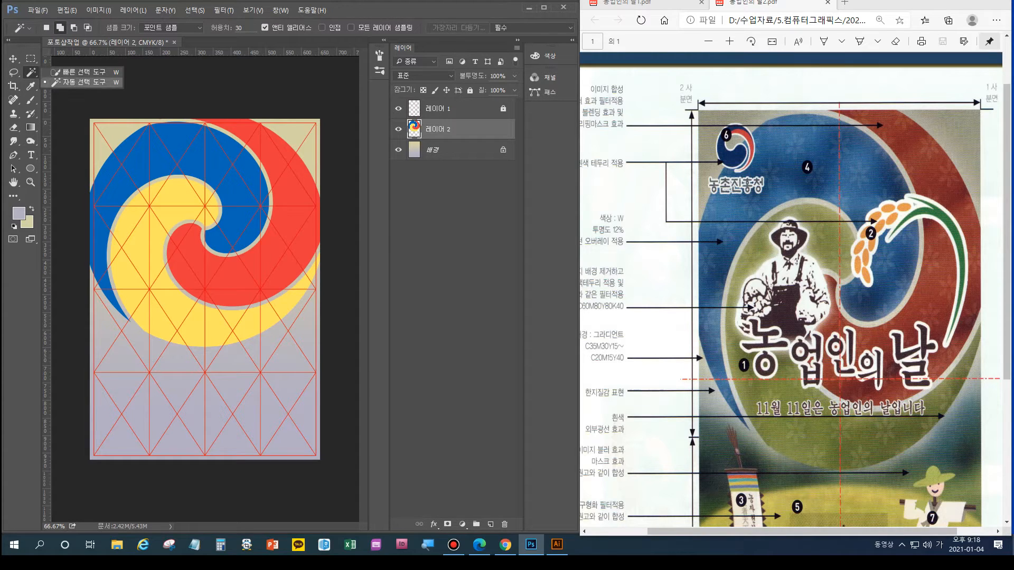
pyautogui.click(84, 82)
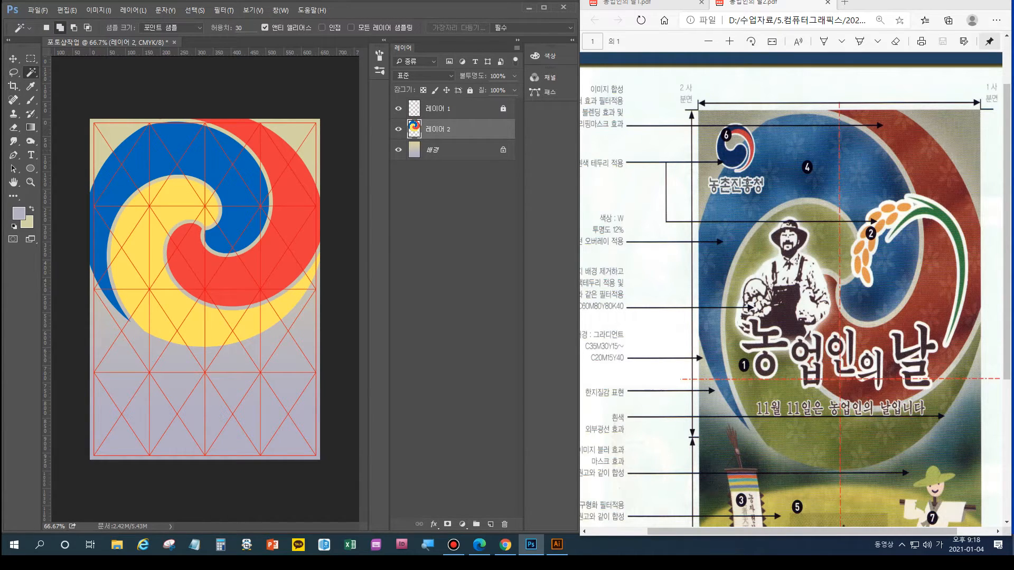
pyautogui.click(280, 285)
pyautogui.hotkey('ctrl', 'shift', 'j')
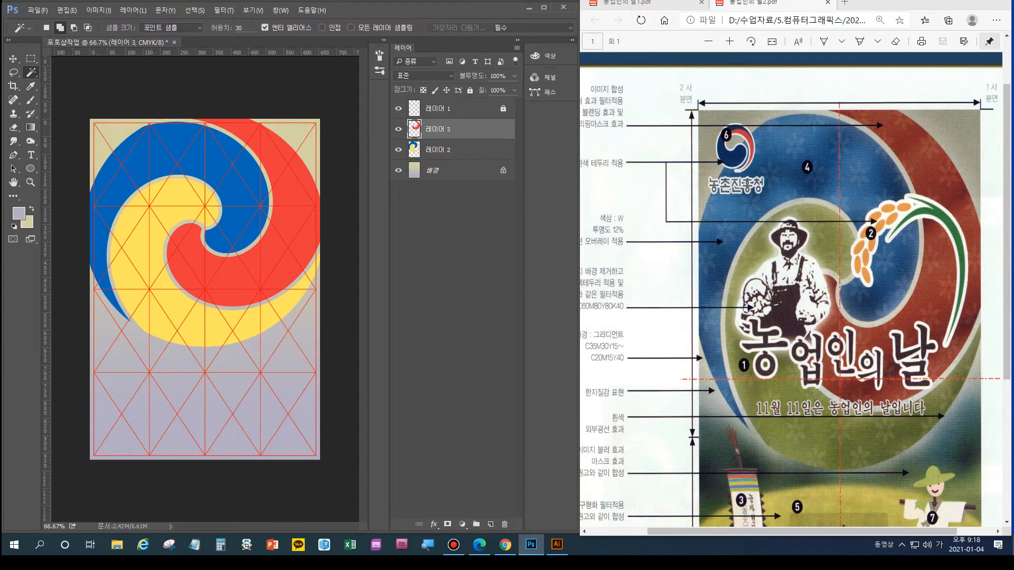
# Rename the red swirl's layer as 빨간태극
pyautogui.doubleClick(438, 129)
pyautogui.write('태ㄱ')
pyautogui.press('BackSpace')
pyautogui.press('BackSpace')
pyautogui.write('빨강')
pyautogui.write('태극')
pyautogui.press('Return')
# Cut the blue swirl from 레이어 2 to its own layer and name that layer 파란태극
pyautogui.click(449, 150)
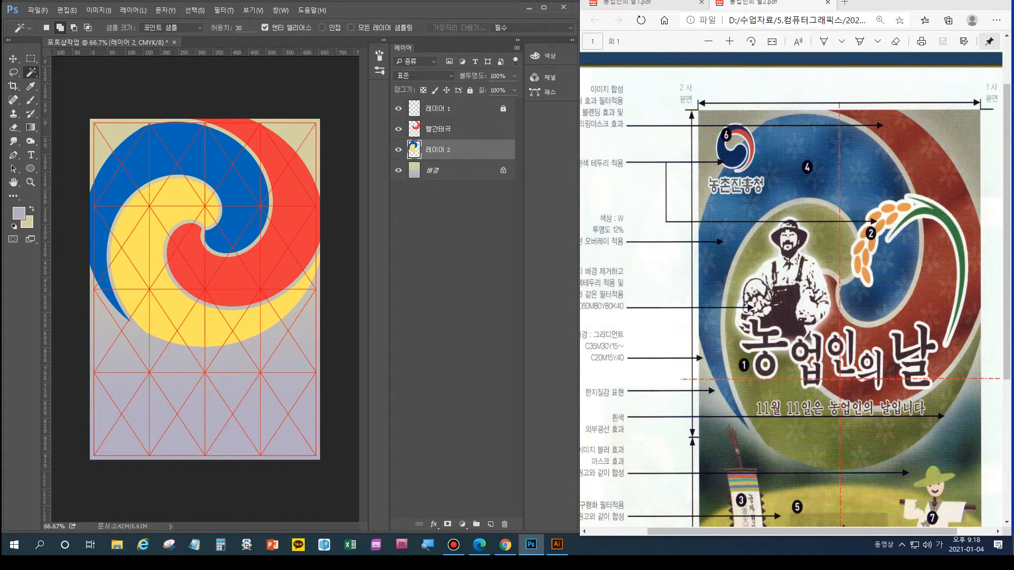
pyautogui.click(157, 150)
pyautogui.hotkey('ctrl', 'shift', 'j')
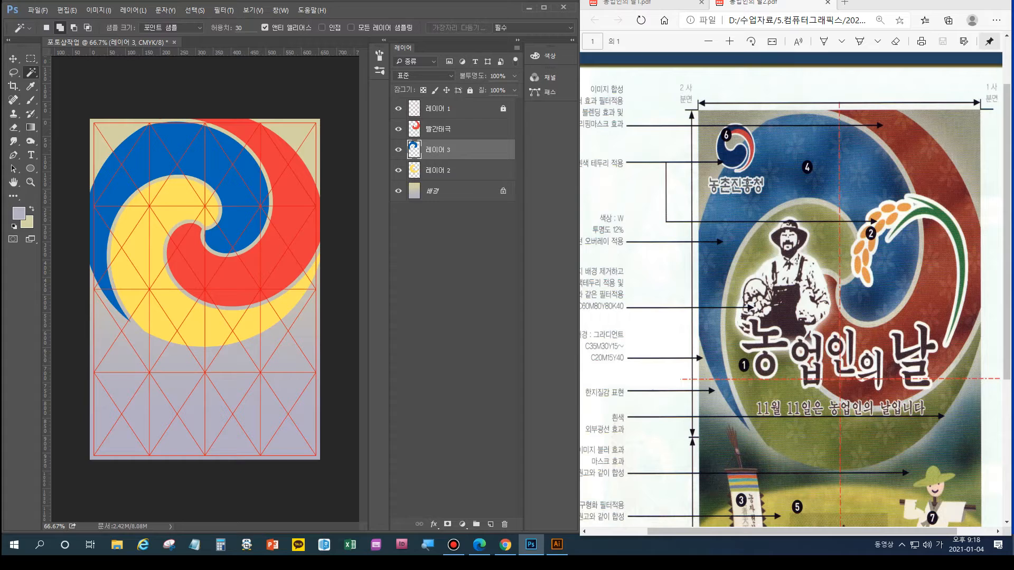
pyautogui.doubleClick(437, 150)
pyautogui.write('파란태극')
pyautogui.press('Return')
# Rename the remaining yellow swirl's layer as 노란태극
pyautogui.doubleClick(438, 170)
pyautogui.write('노란태그')
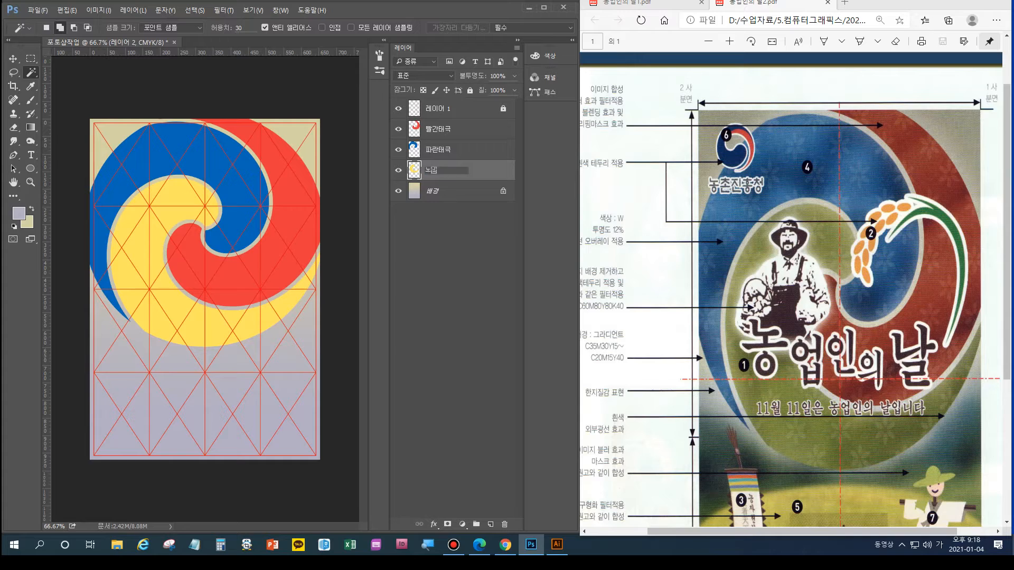
pyautogui.press('Return')
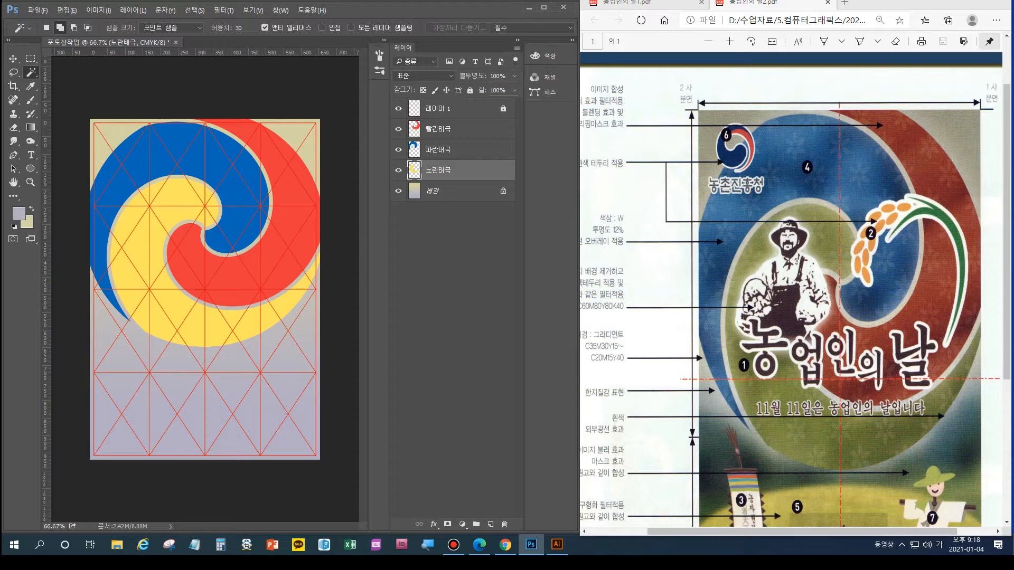
# Add a white Outer Glow to the 노란태극 layer with 11% spread and a size of 29 px
pyautogui.doubleClick(475, 171)
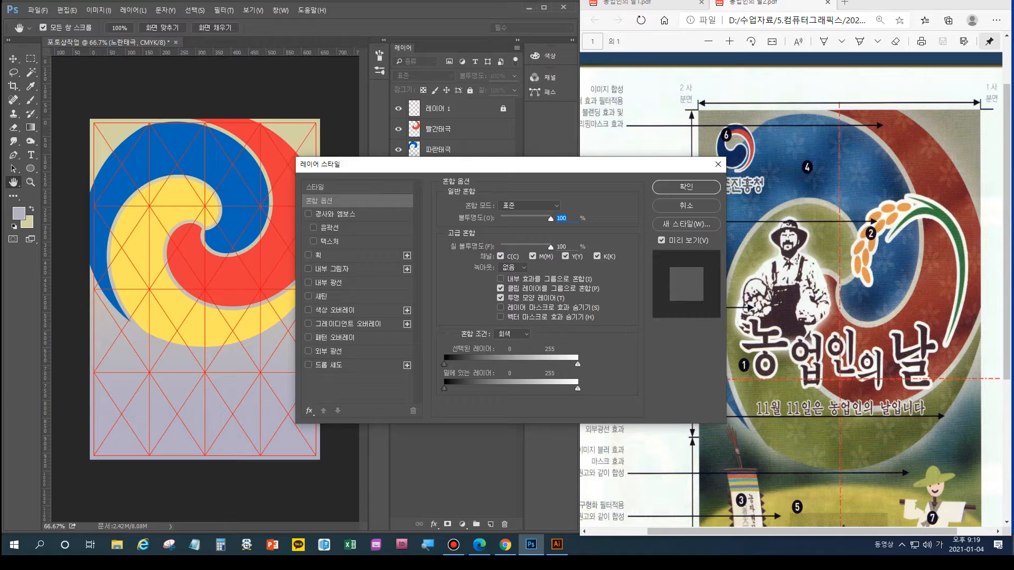
pyautogui.click(329, 351)
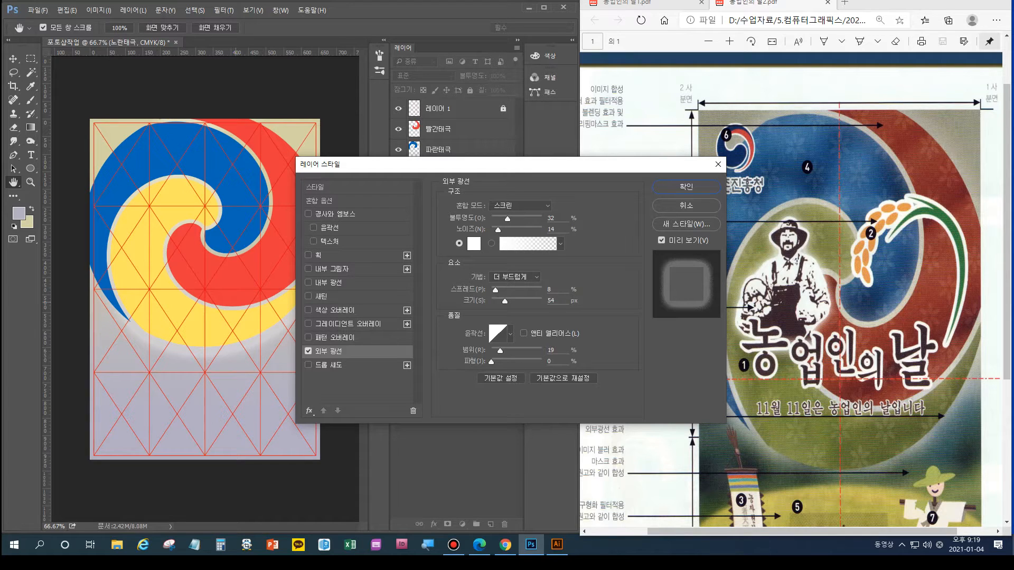
pyautogui.moveTo(496, 290)
pyautogui.mouseDown()
pyautogui.moveTo(542, 290)
pyautogui.moveTo(492, 290)
pyautogui.moveTo(523, 301)
pyautogui.moveTo(500, 302)
pyautogui.mouseUp()
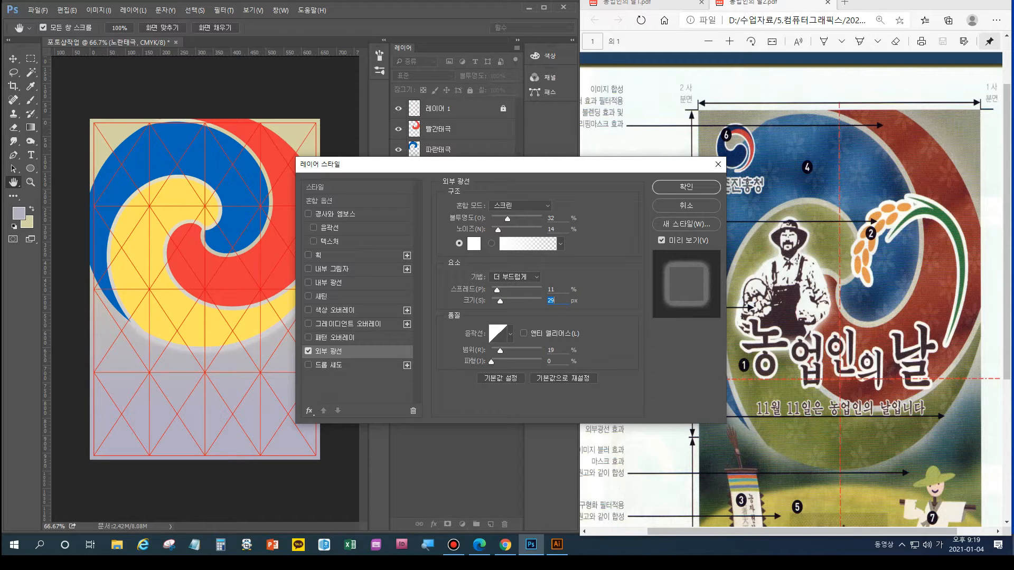
pyautogui.press('Return')
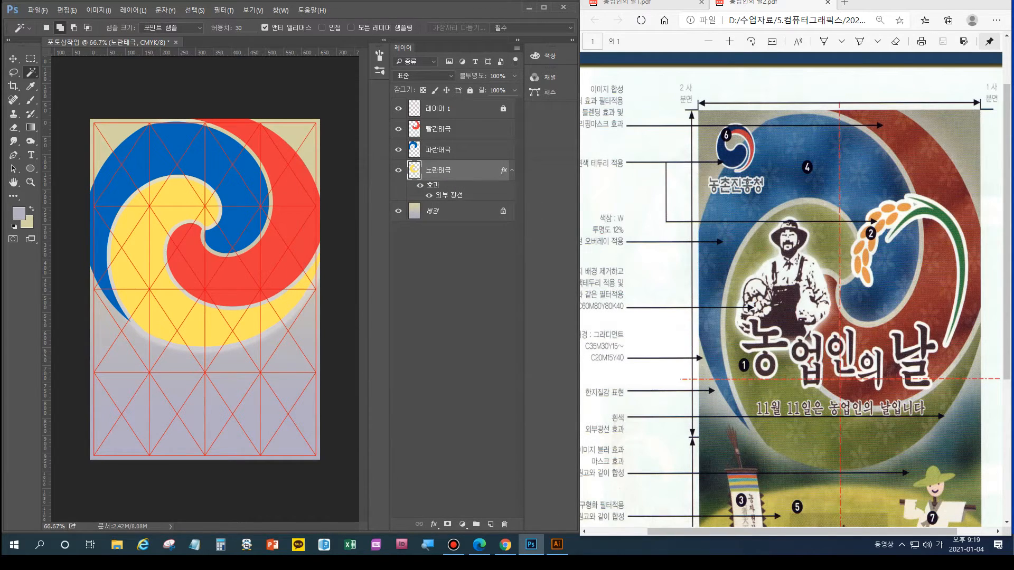
# Copy the 노란태극 layer's Outer Glow style to the 파란태극 and 빨간태극 layers
pyautogui.rightClick(438, 170)
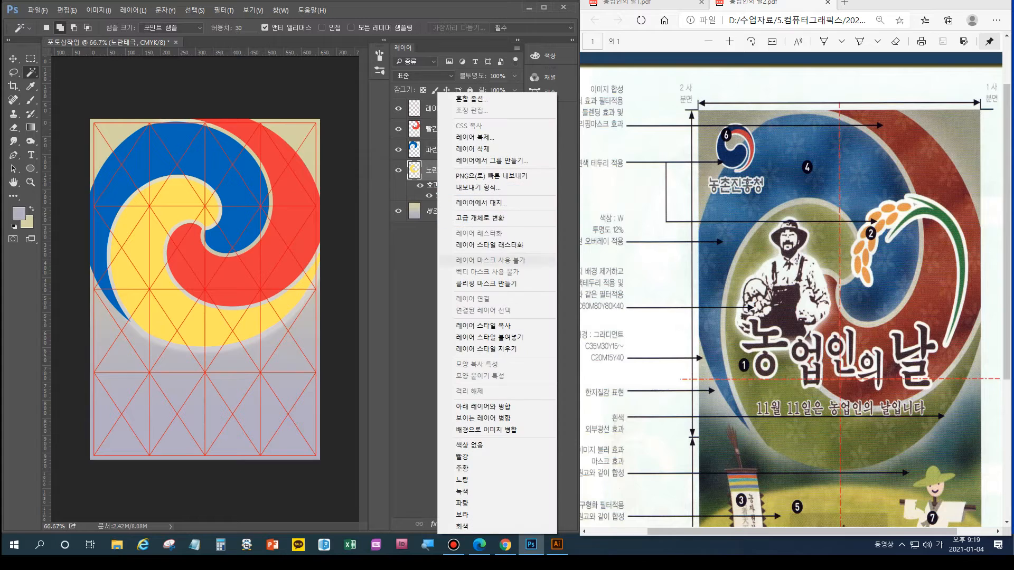
pyautogui.click(484, 326)
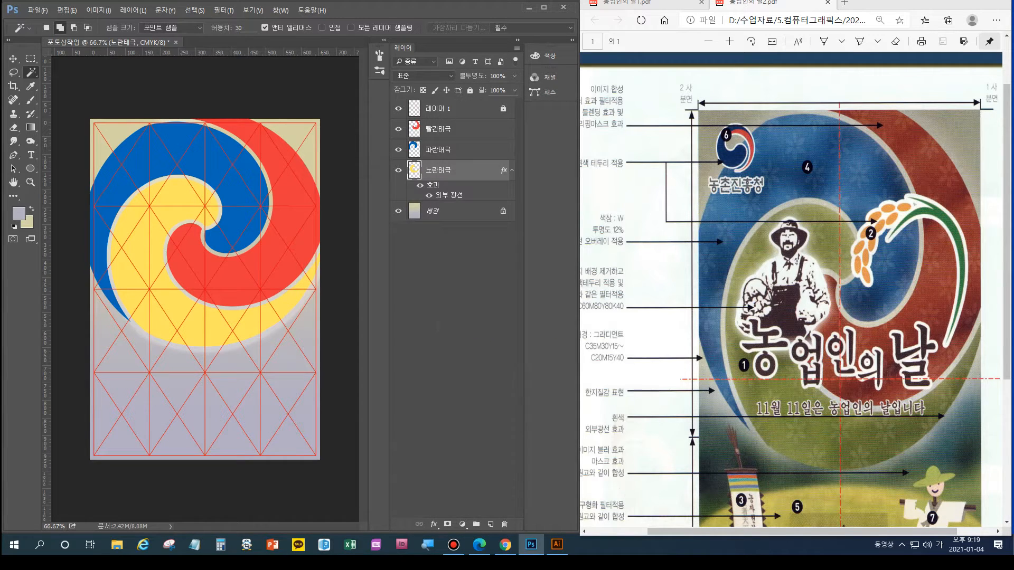
pyautogui.click(439, 149)
pyautogui.rightClick(438, 149)
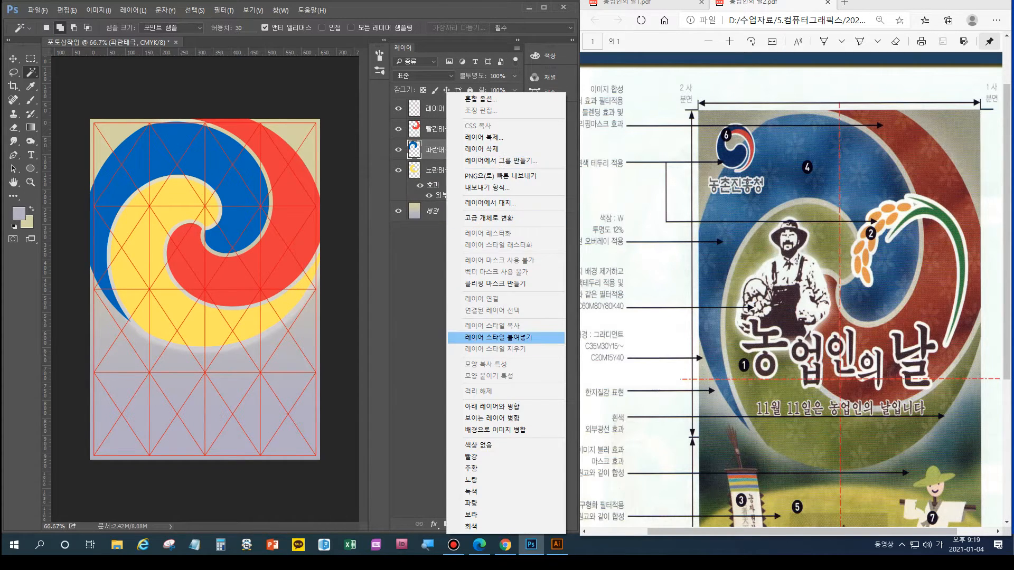
pyautogui.click(505, 337)
pyautogui.rightClick(439, 129)
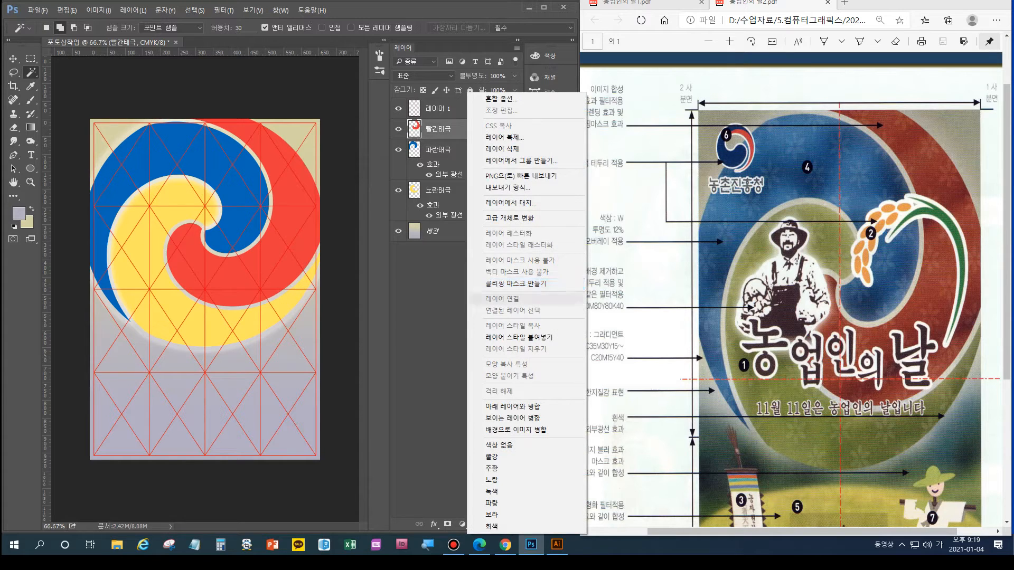
pyautogui.click(505, 337)
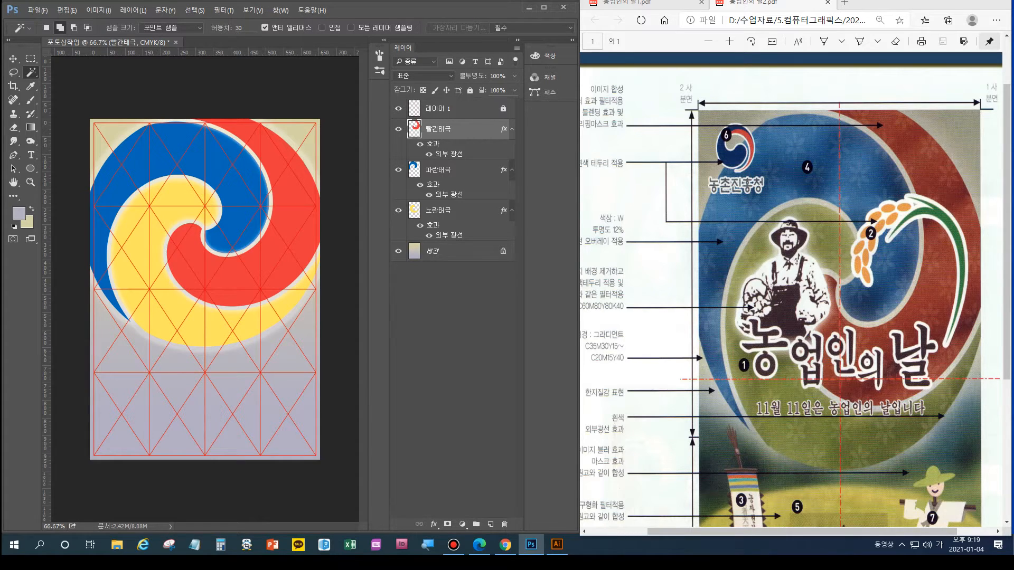
# Open the source images 농부, 당근, 블루베리, 산 배경, 상추, 한지 and 황금들녘 together
pyautogui.hscroll(-2, 587, 215)
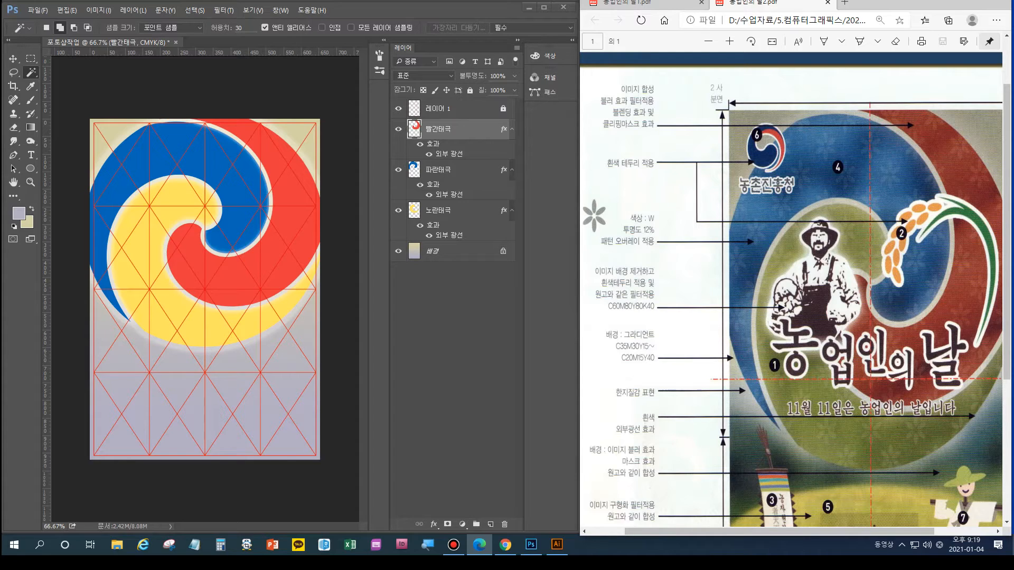
pyautogui.click(38, 10)
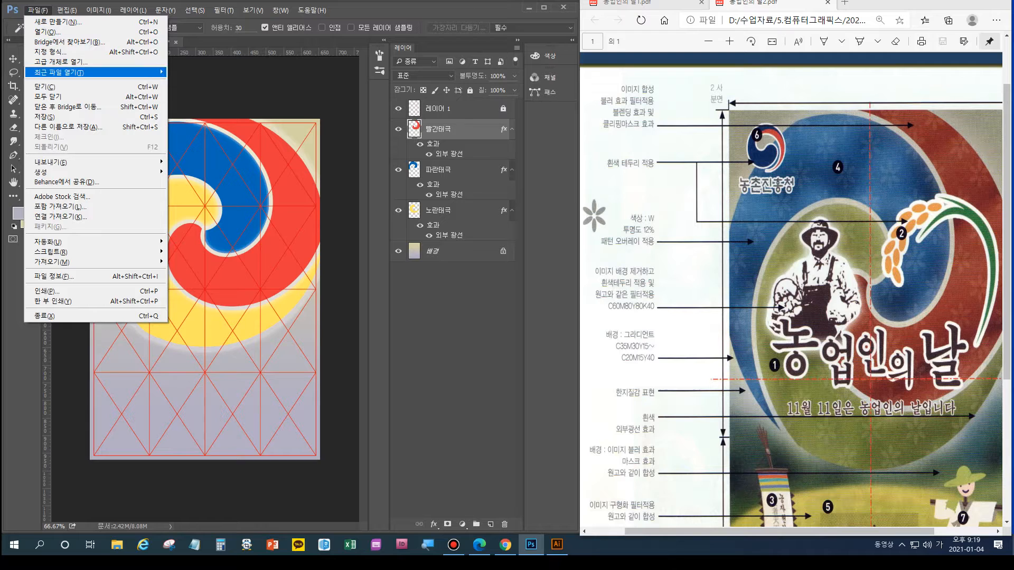
pyautogui.click(47, 32)
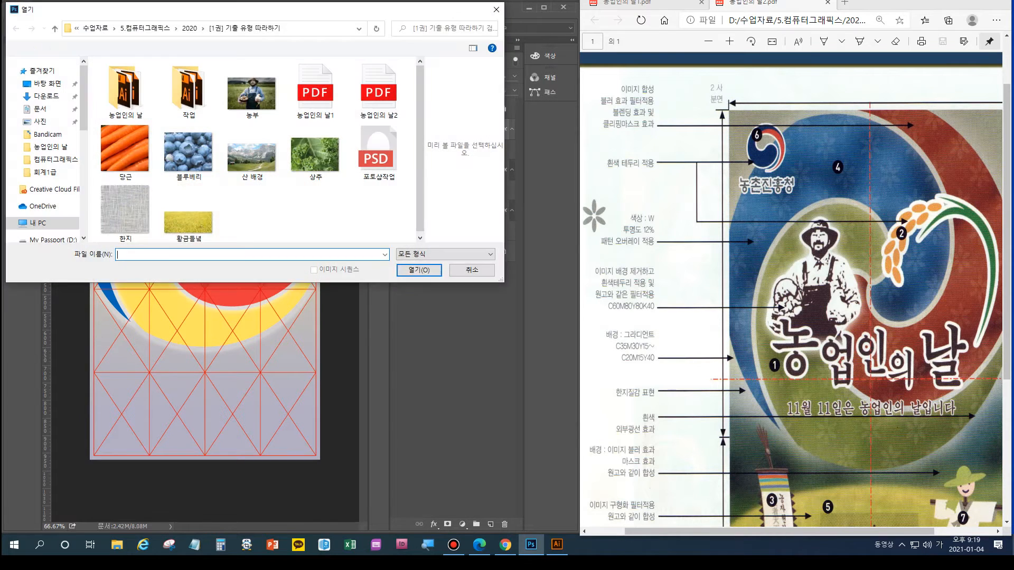
pyautogui.click(252, 93)
pyautogui.keyDown('ctrl'); pyautogui.click(125, 150); pyautogui.keyUp('ctrl')
pyautogui.keyDown('ctrl'); pyautogui.click(189, 151); pyautogui.keyUp('ctrl')
pyautogui.keyDown('ctrl'); pyautogui.click(252, 156); pyautogui.keyUp('ctrl')
pyautogui.keyDown('ctrl'); pyautogui.click(315, 154); pyautogui.keyUp('ctrl')
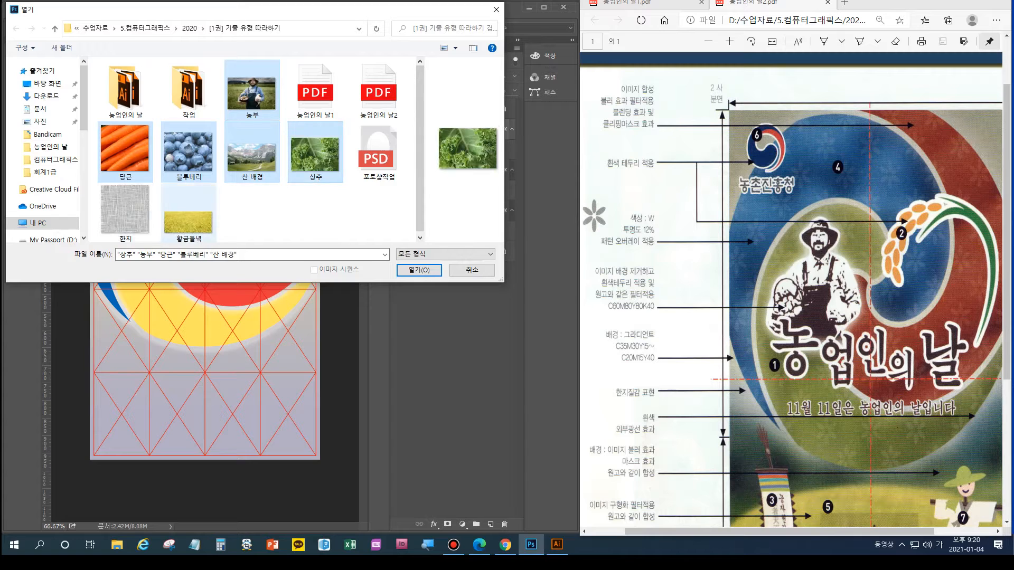
pyautogui.keyDown('ctrl'); pyautogui.click(125, 208); pyautogui.keyUp('ctrl')
pyautogui.keyDown('ctrl'); pyautogui.click(189, 220); pyautogui.keyUp('ctrl')
pyautogui.click(419, 270)
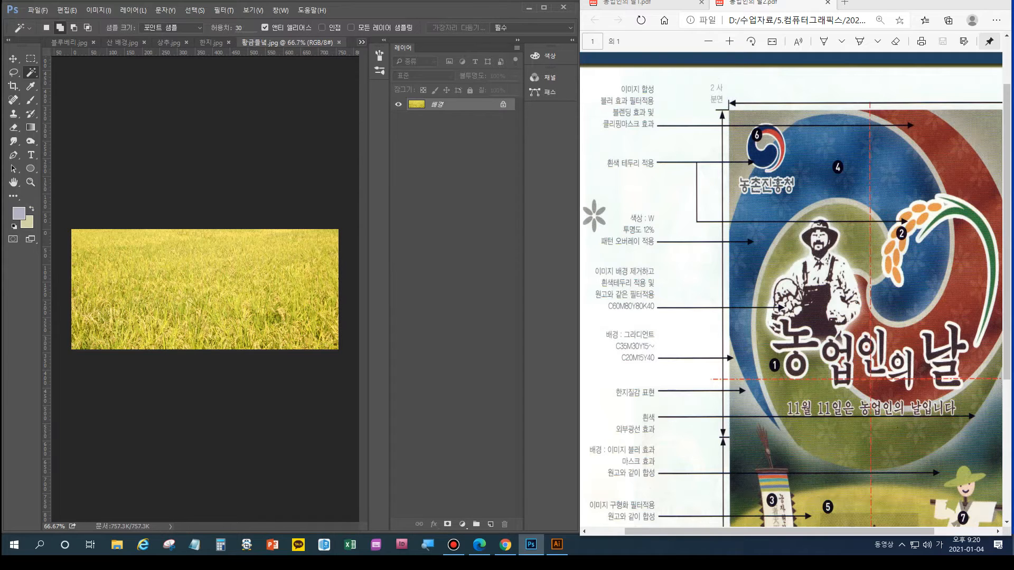
# Copy the whole 당근.jpg image into the 포토샵작업 poster, directly above the 빨간태극 layer
pyautogui.click(362, 42)
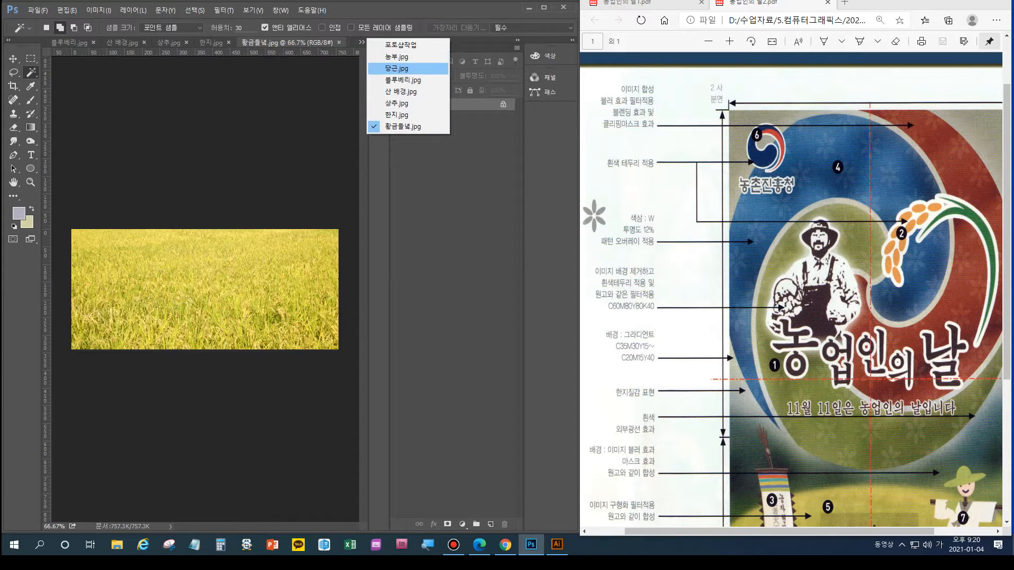
pyautogui.click(397, 68)
pyautogui.hotkey('ctrl', 'a')
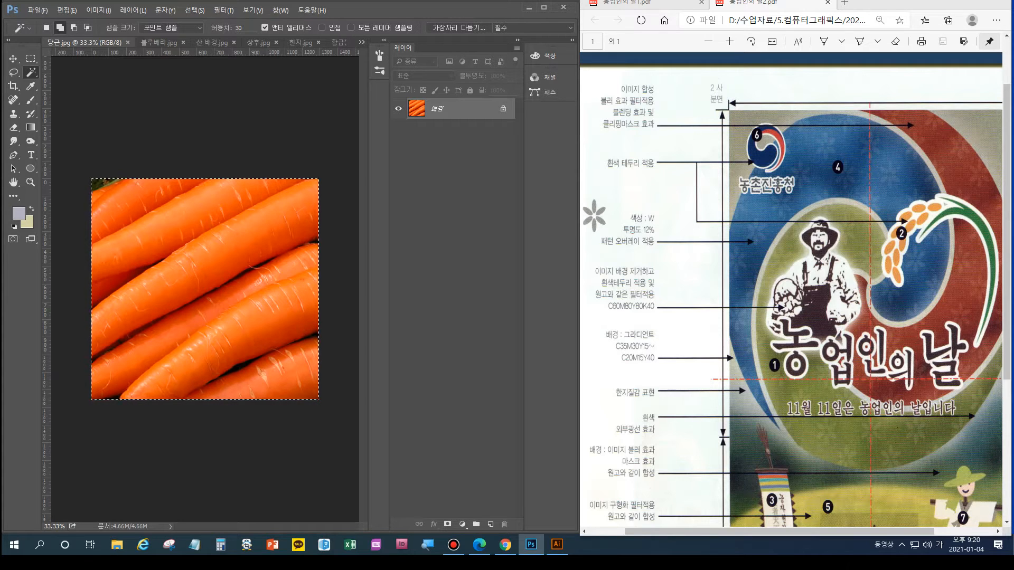
pyautogui.click(362, 41)
pyautogui.click(402, 43)
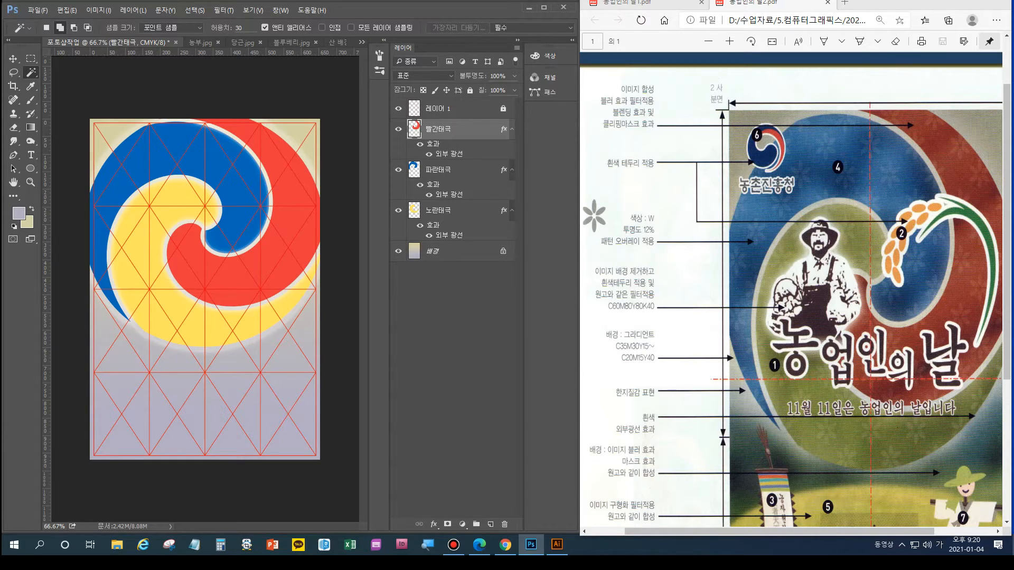
pyautogui.hotkey('ctrl', 'v')
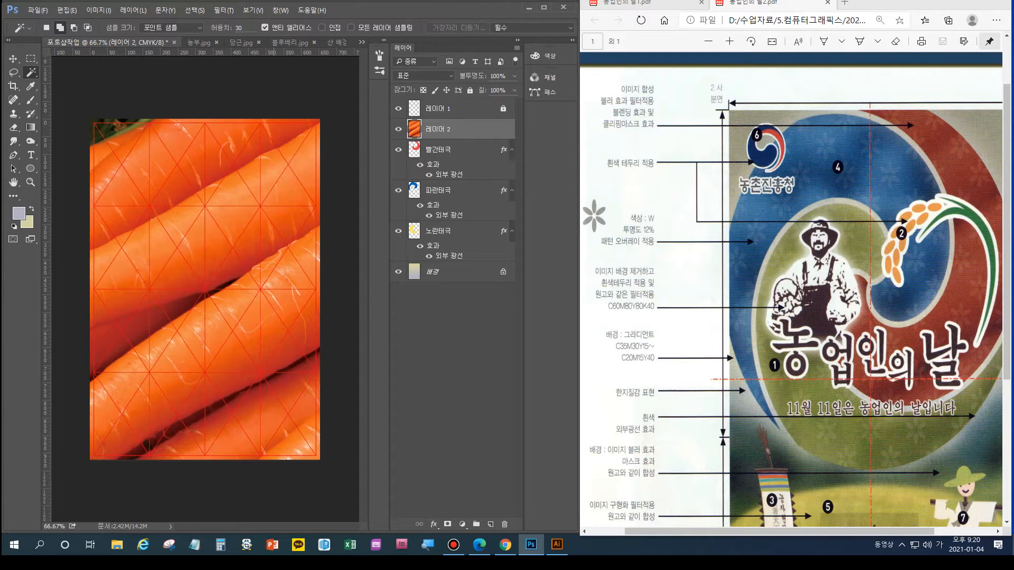
# Scale the carrot layer down to roughly half size over the red swirl and clip it to the 빨간태극 layer
pyautogui.hotkey('ctrl', 't')
pyautogui.moveTo(90, 119); pyautogui.dragTo(210, 235)
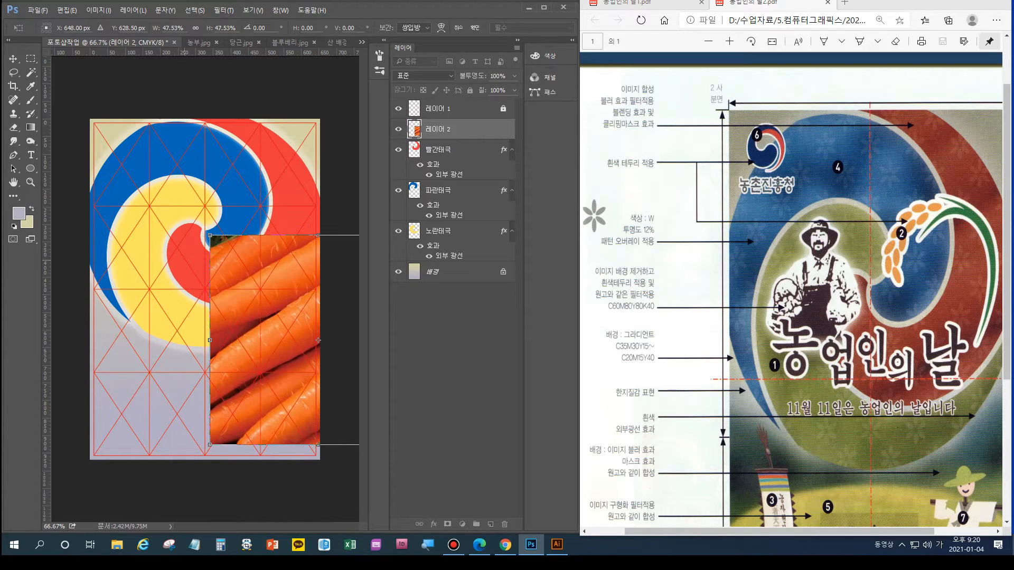
pyautogui.moveTo(266, 333); pyautogui.dragTo(200, 194)
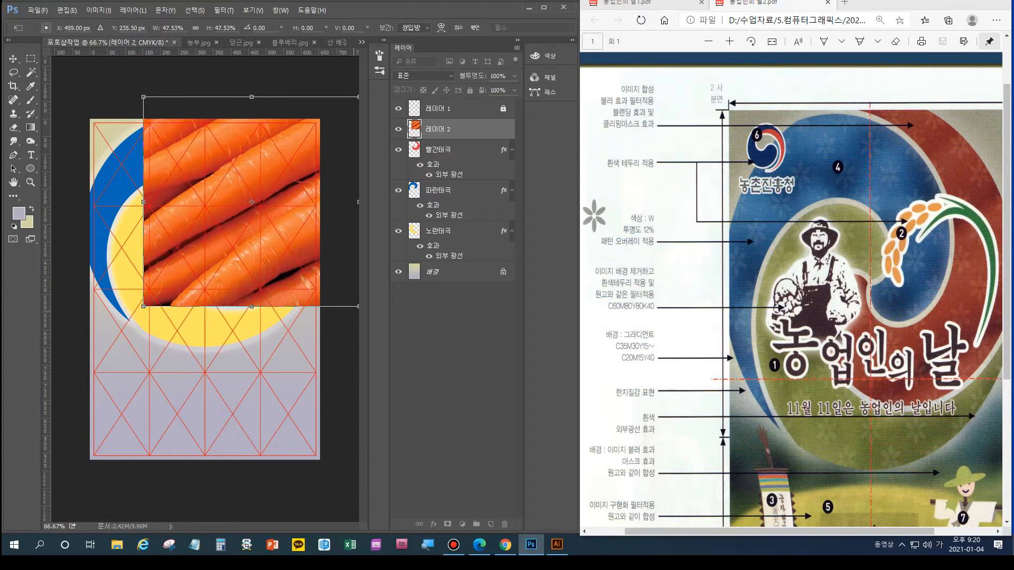
pyautogui.moveTo(143, 306); pyautogui.dragTo(136, 316)
pyautogui.press('Return')
pyautogui.press('w')
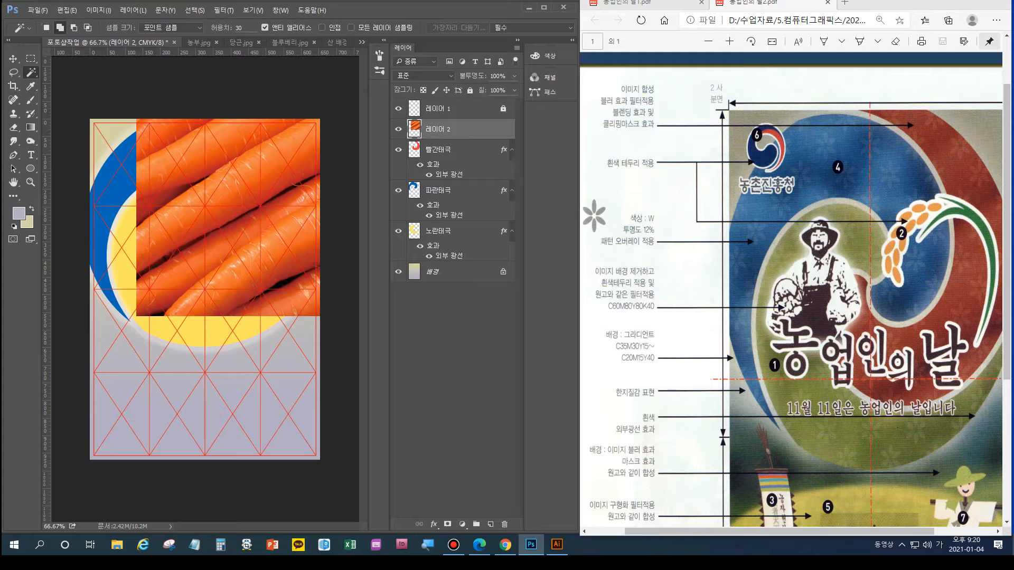
pyautogui.hotkey('ctrl', 'alt', 'g')
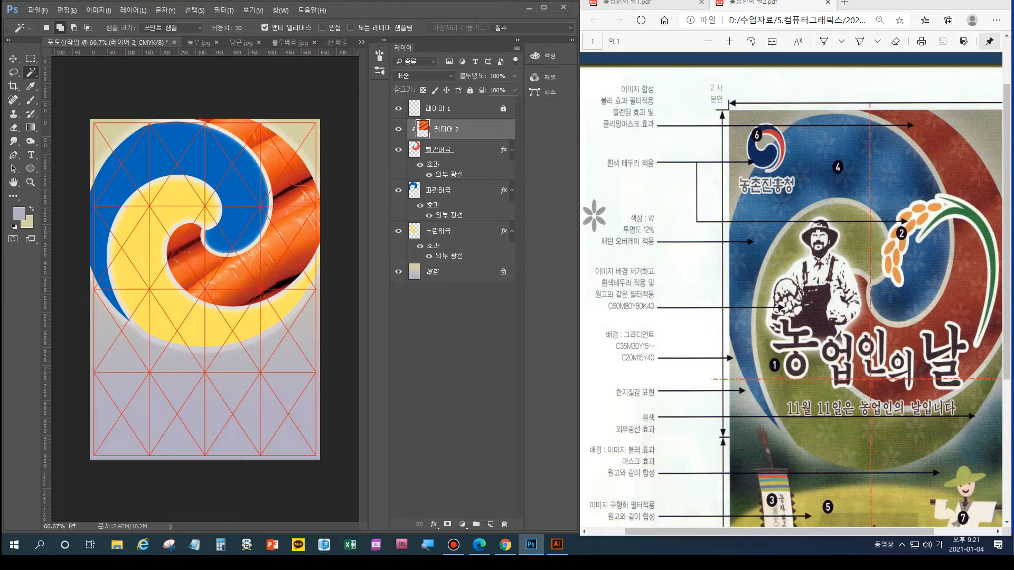
# Apply a Gaussian Blur with a radius of 11.1 pixels to the clipped carrot layer
pyautogui.press('ctrl')
pyautogui.click(223, 10)
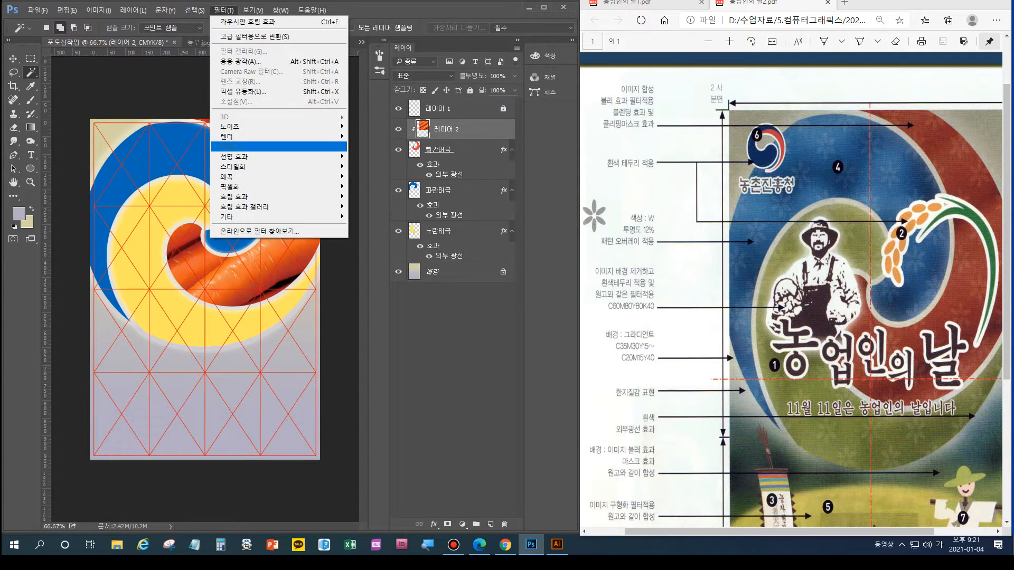
pyautogui.moveTo(235, 197)
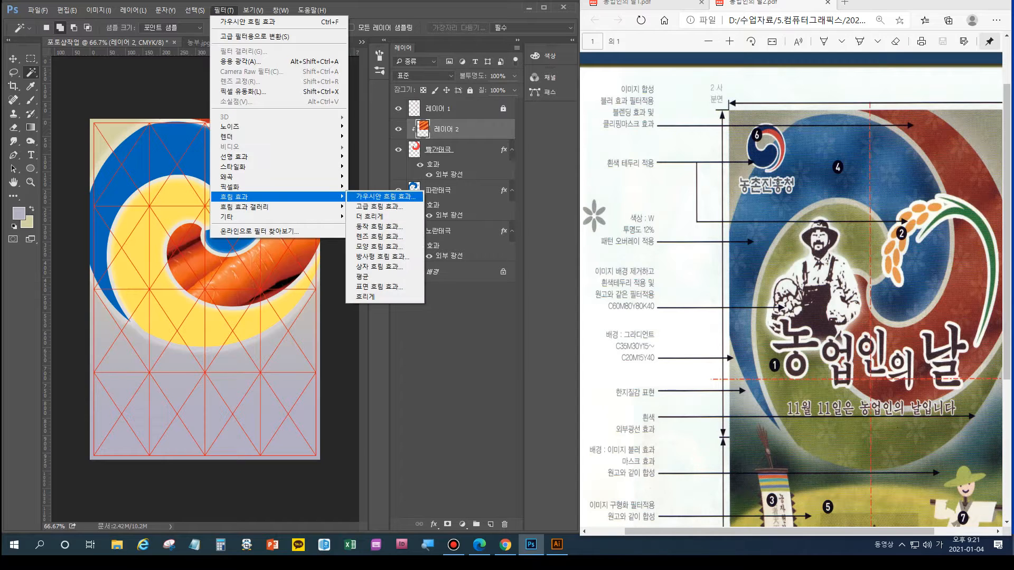
pyautogui.click(378, 196)
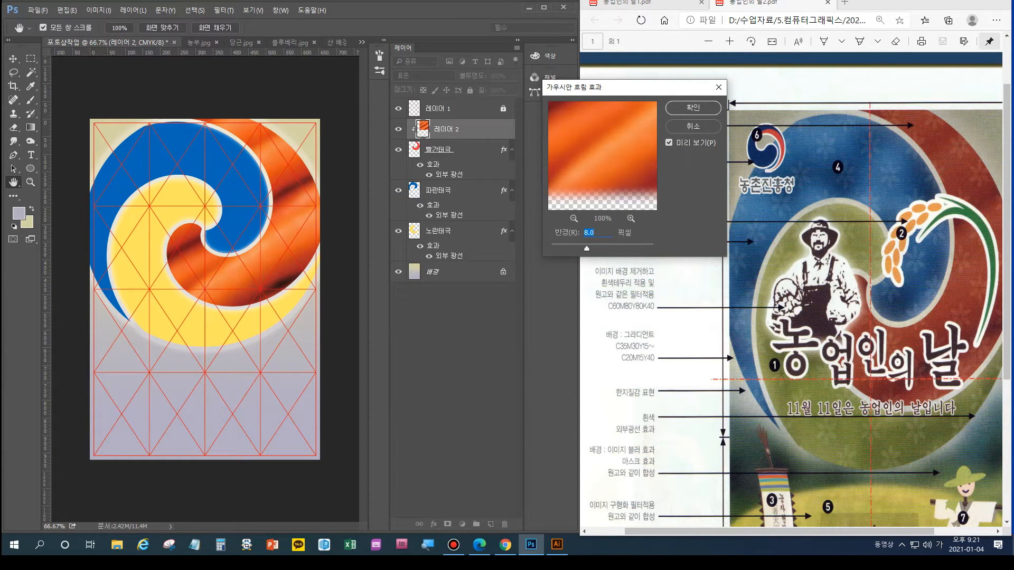
pyautogui.moveTo(586, 248)
pyautogui.mouseDown()
pyautogui.moveTo(598, 248)
pyautogui.moveTo(583, 249)
pyautogui.mouseUp()
pyautogui.hotkey('ctrl', 'a')
pyautogui.write('10')
pyautogui.moveTo(592, 248); pyautogui.dragTo(592, 249)
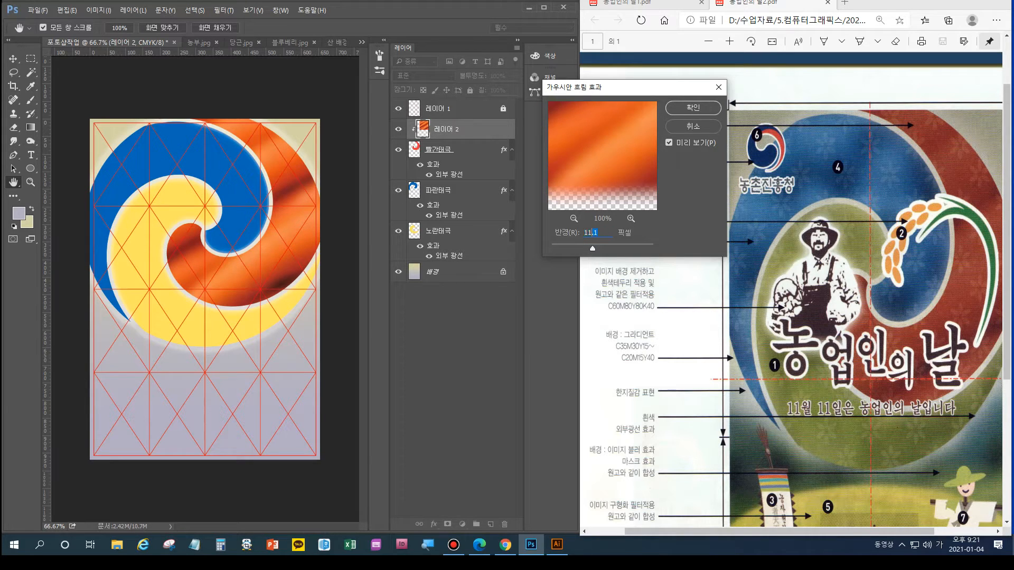
pyautogui.press('Return')
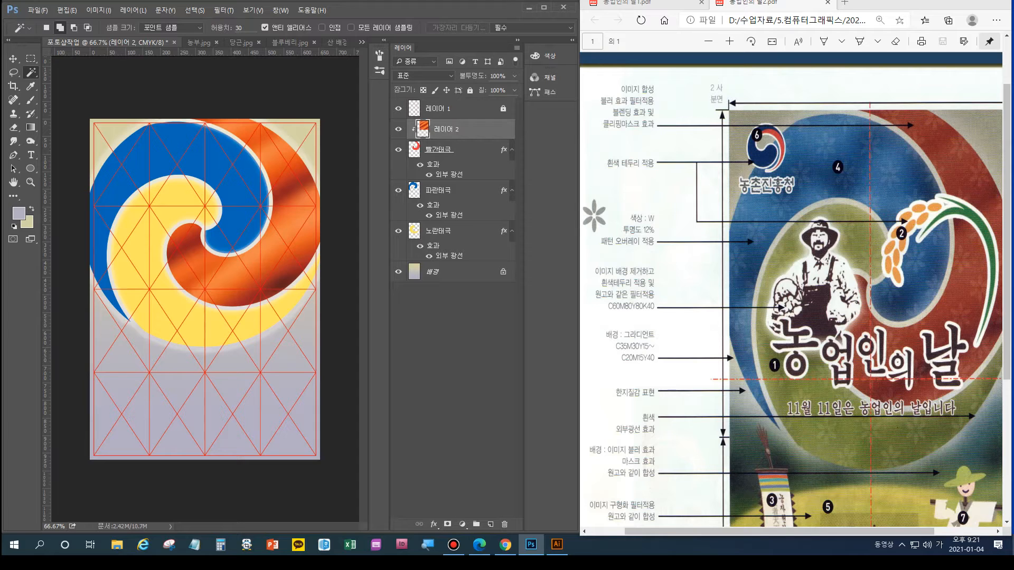
# Adjust the carrot layer's Hue/Saturation to saturation -23 and lightness -14
pyautogui.hotkey('alt', 'i')
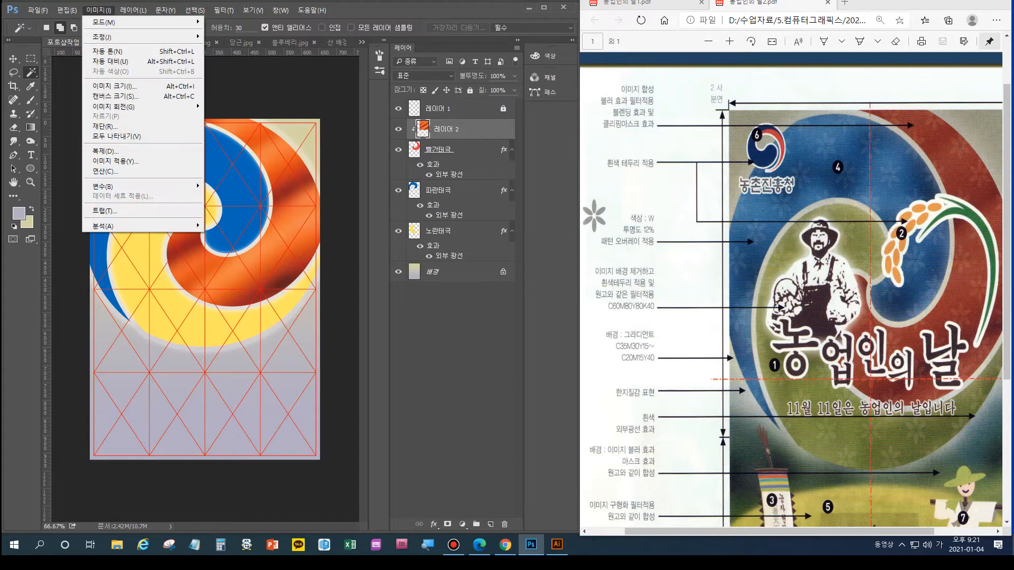
pyautogui.moveTo(142, 37)
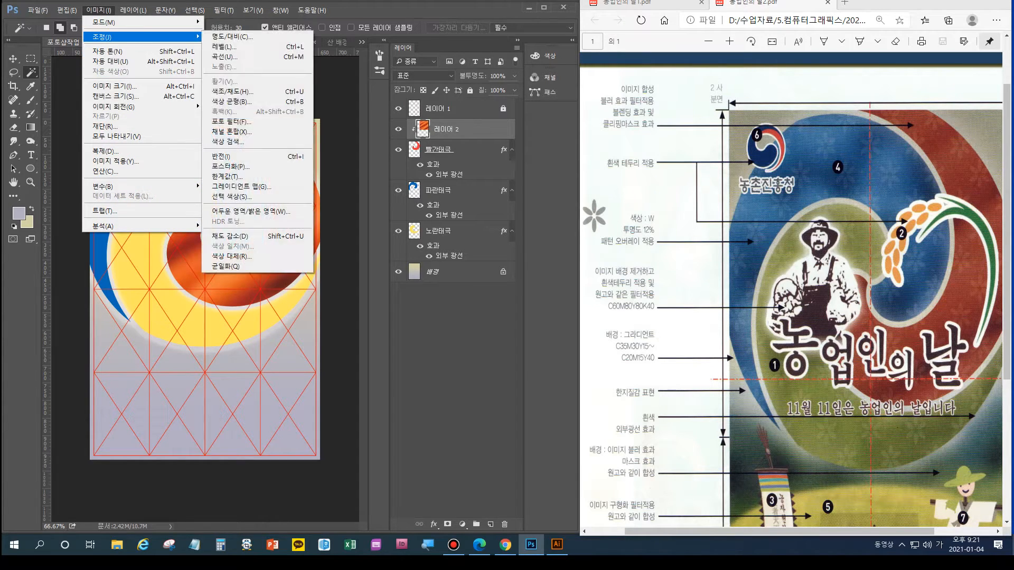
pyautogui.click(232, 91)
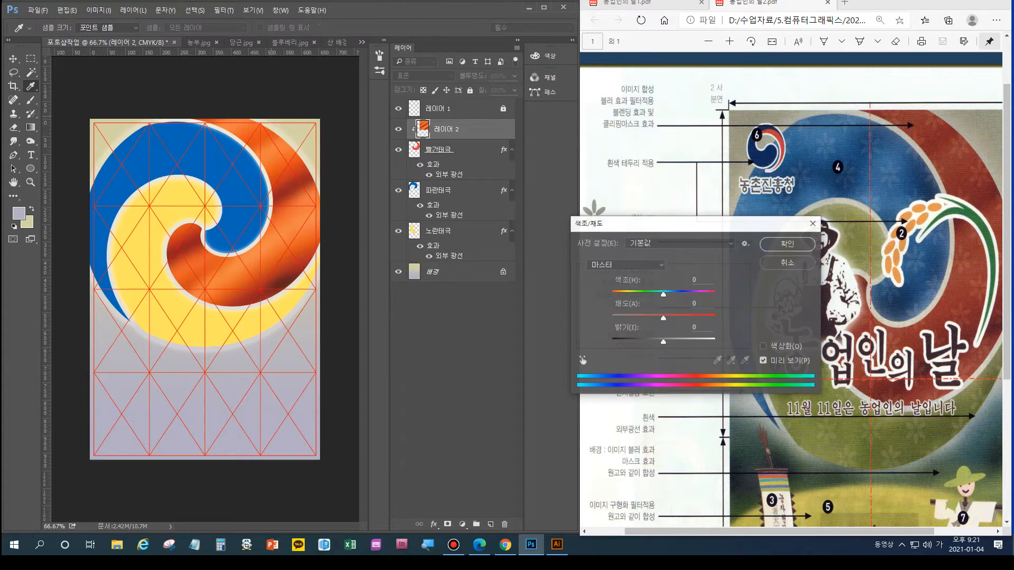
pyautogui.moveTo(663, 319)
pyautogui.mouseDown()
pyautogui.moveTo(612, 319)
pyautogui.moveTo(716, 318)
pyautogui.moveTo(650, 319)
pyautogui.mouseUp()
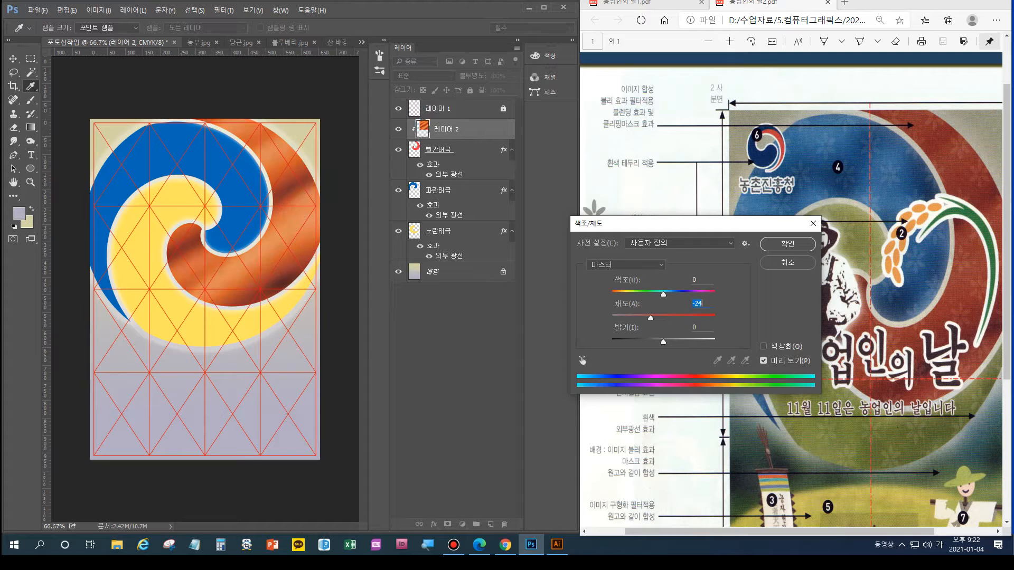
pyautogui.moveTo(663, 343); pyautogui.dragTo(656, 342)
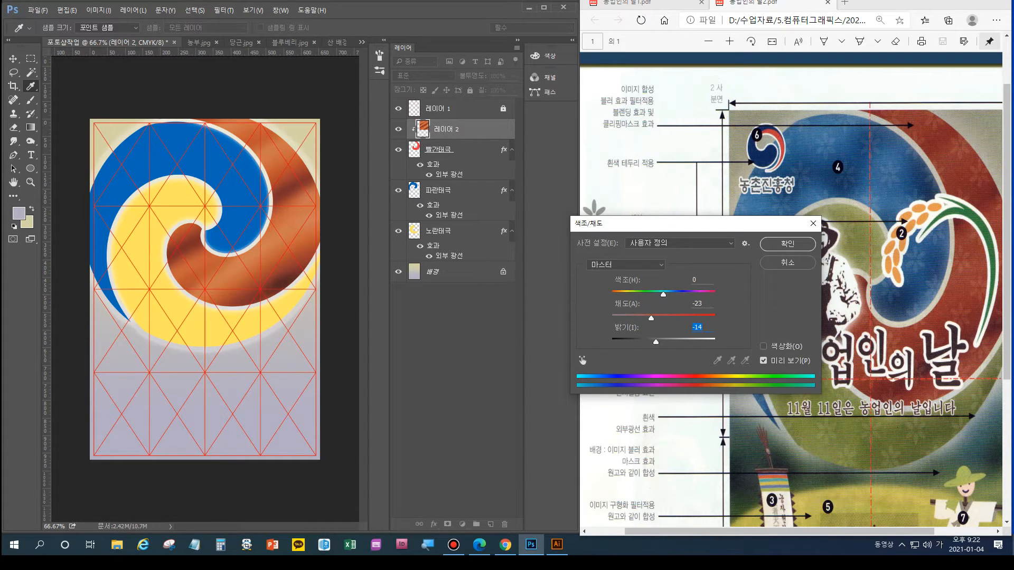
pyautogui.press('Return')
pyautogui.press('w')
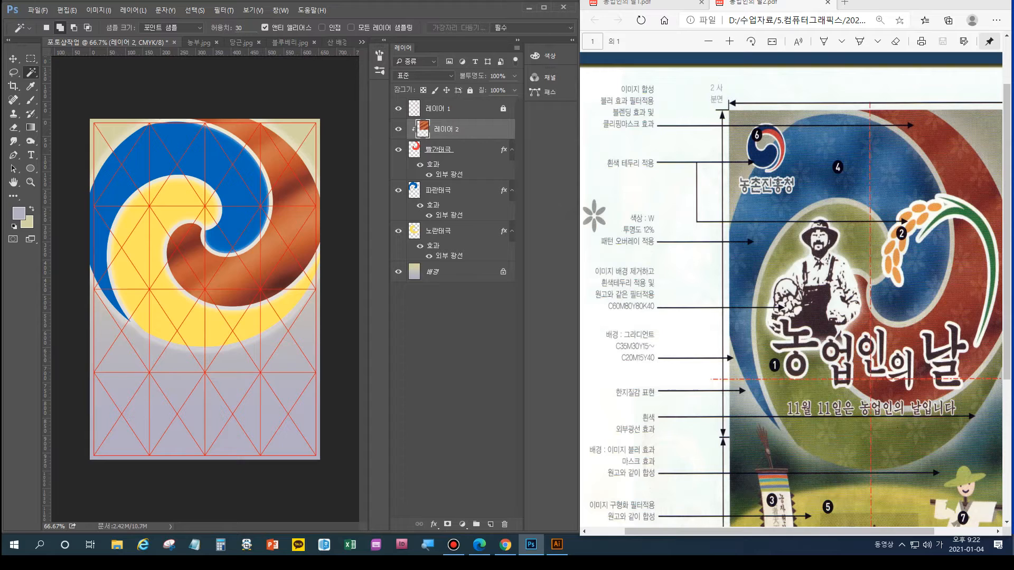
# Copy the whole 블루베리.jpg image into the poster above the 파란태극 layer and move it up over the blue swirl
pyautogui.click(362, 42)
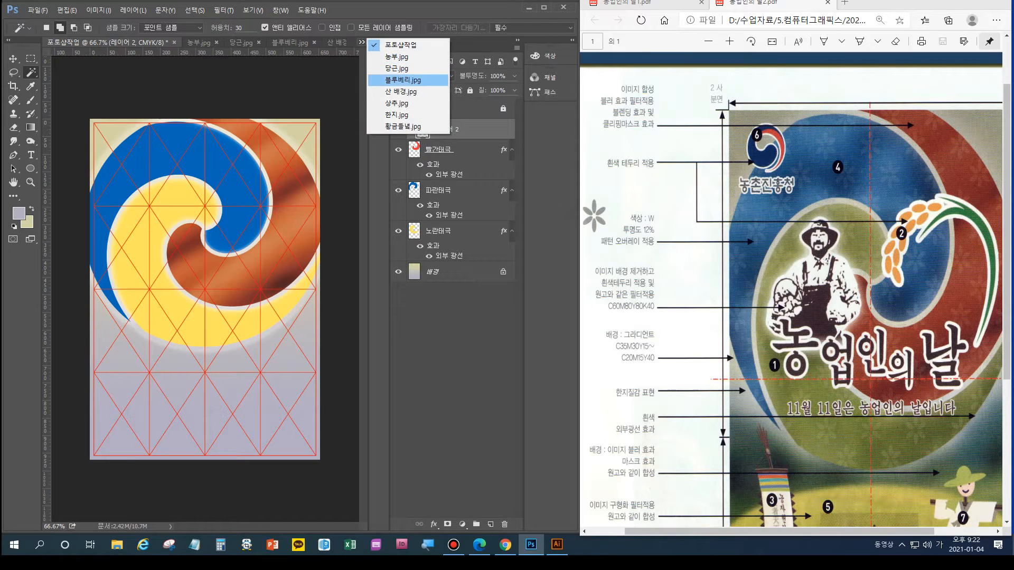
pyautogui.click(396, 82)
pyautogui.hotkey('ctrl', 'a')
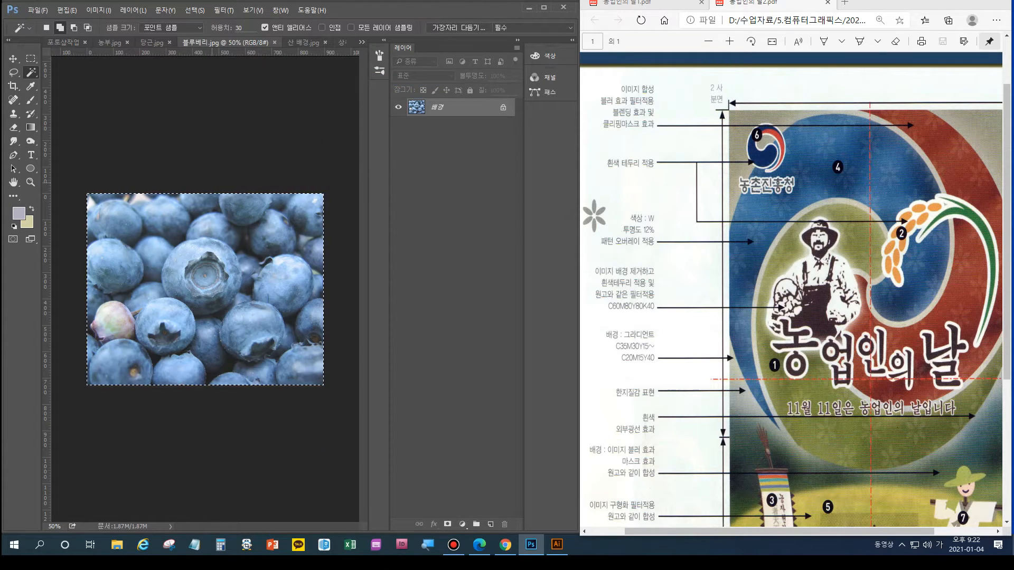
pyautogui.click(361, 42)
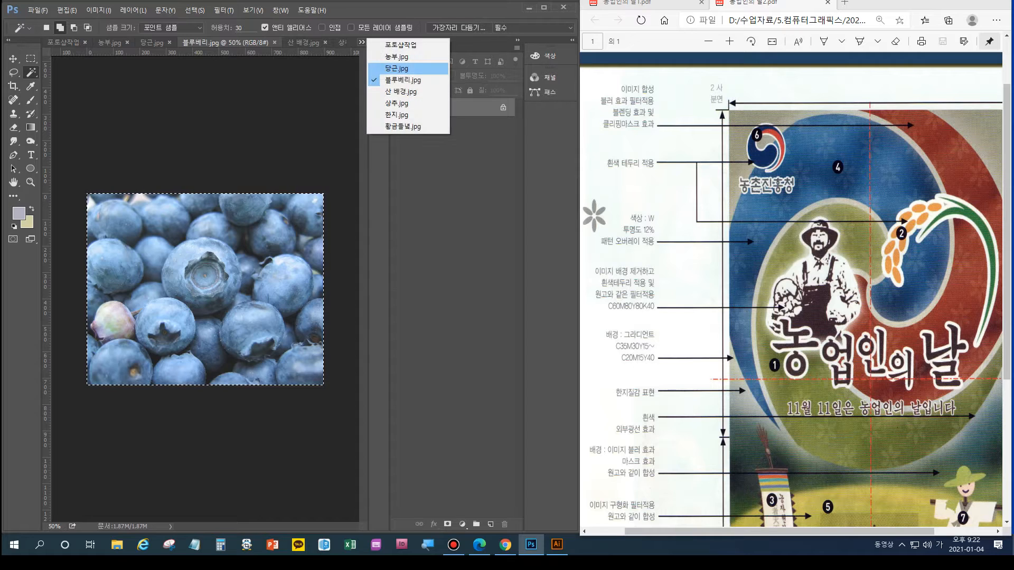
pyautogui.click(401, 43)
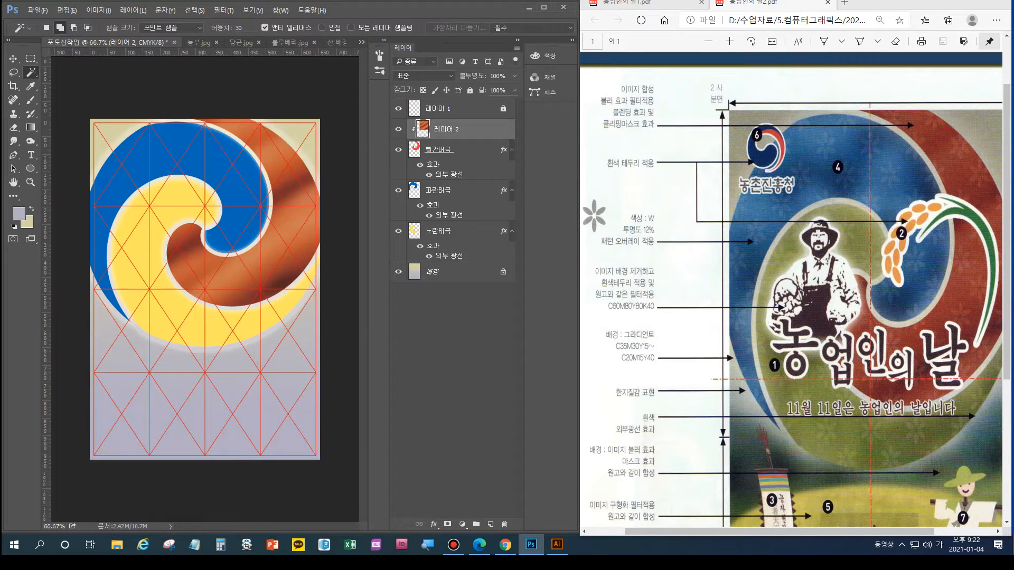
pyautogui.click(449, 191)
pyautogui.hotkey('ctrl', 'v')
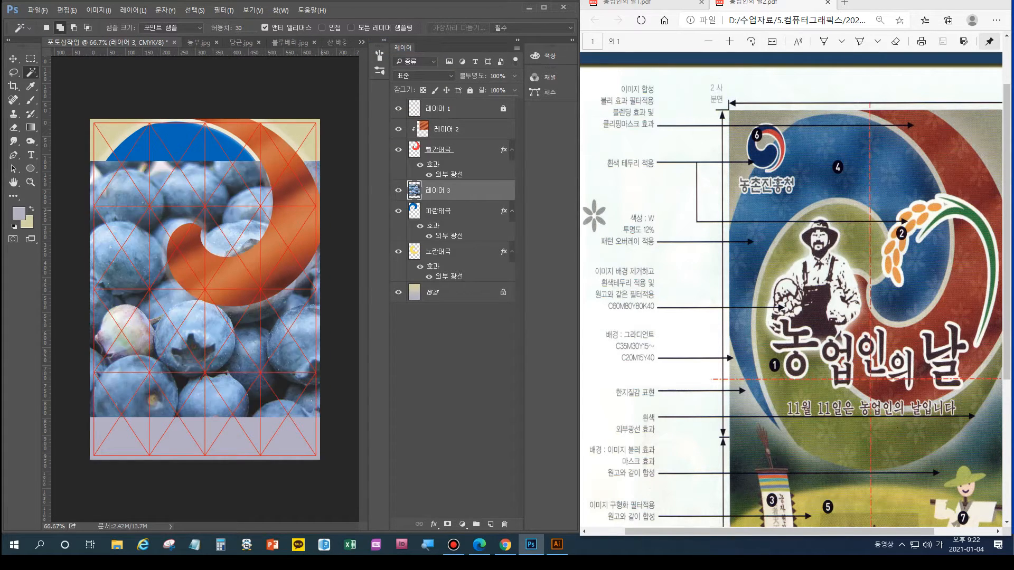
pyautogui.press('v')
pyautogui.moveTo(204, 311); pyautogui.dragTo(203, 244)
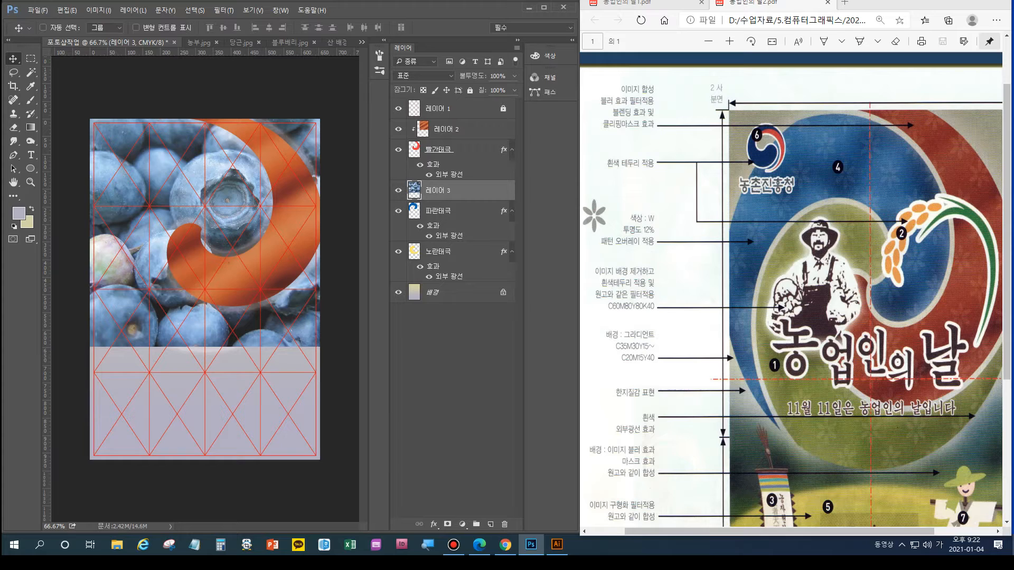
# Clip the blueberry layer to the 파란태극 layer so the photo fills only the blue swirl
pyautogui.hotkey('ctrl', 'alt', 'g')
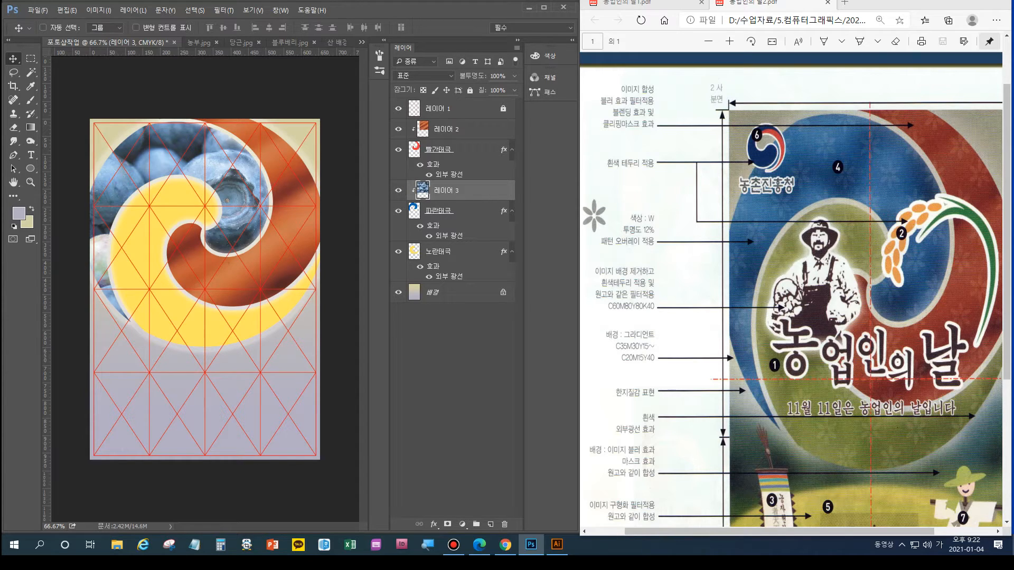
pyautogui.doubleClick(484, 190)
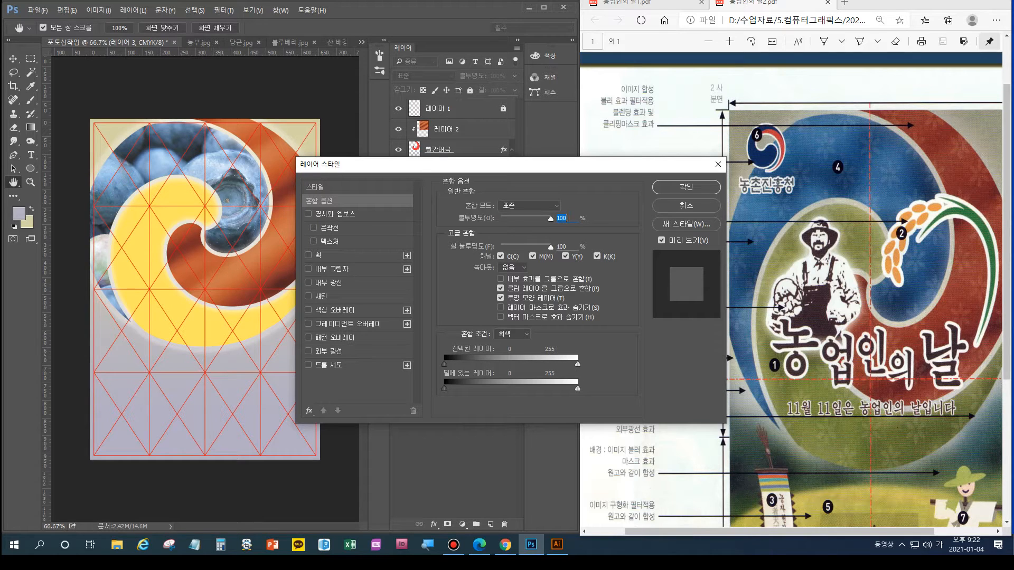
pyautogui.click(686, 206)
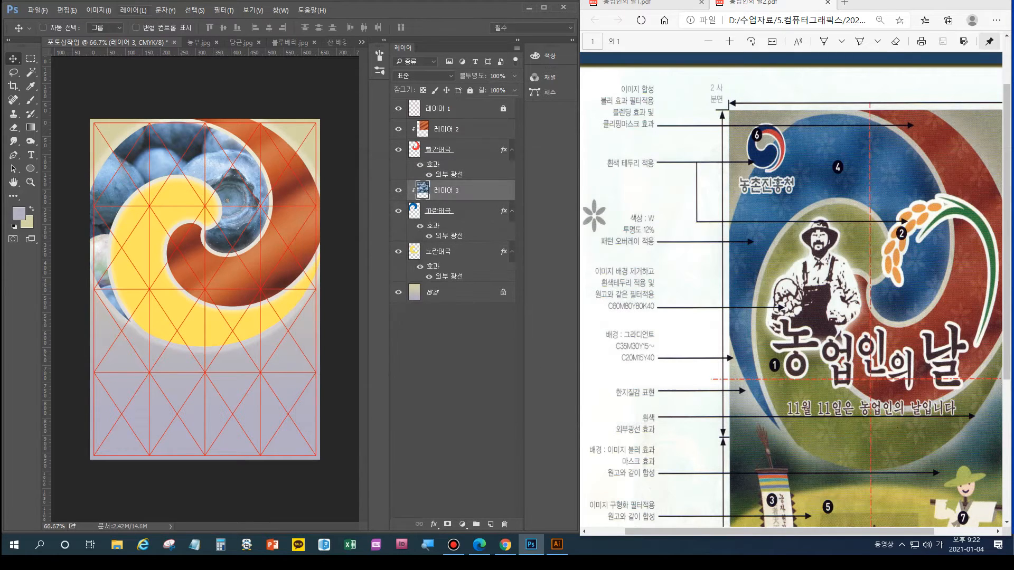
# Adjust the blueberry layer's Hue/Saturation to saturation -19 and lightness -10, and reapply the last Gaussian Blur to it
pyautogui.click(99, 10)
pyautogui.moveTo(103, 37)
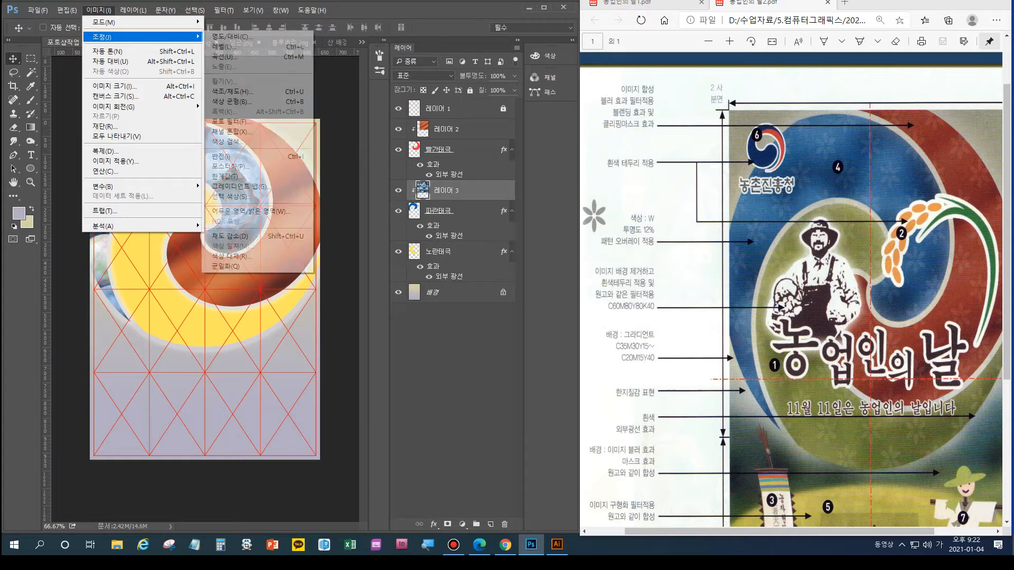
pyautogui.click(257, 92)
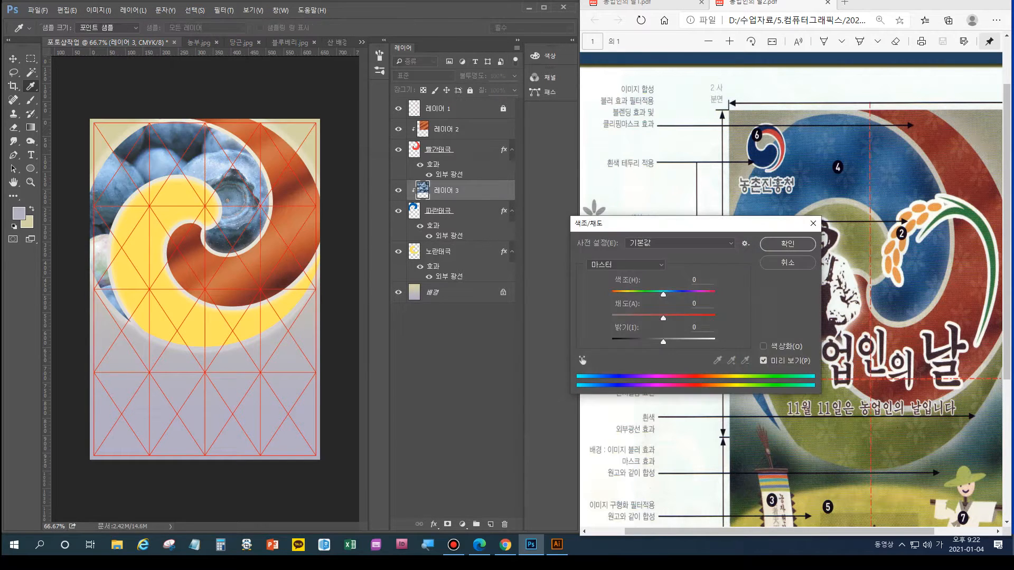
pyautogui.moveTo(663, 319)
pyautogui.mouseDown()
pyautogui.moveTo(646, 319)
pyautogui.moveTo(651, 342)
pyautogui.moveTo(653, 319)
pyautogui.mouseUp()
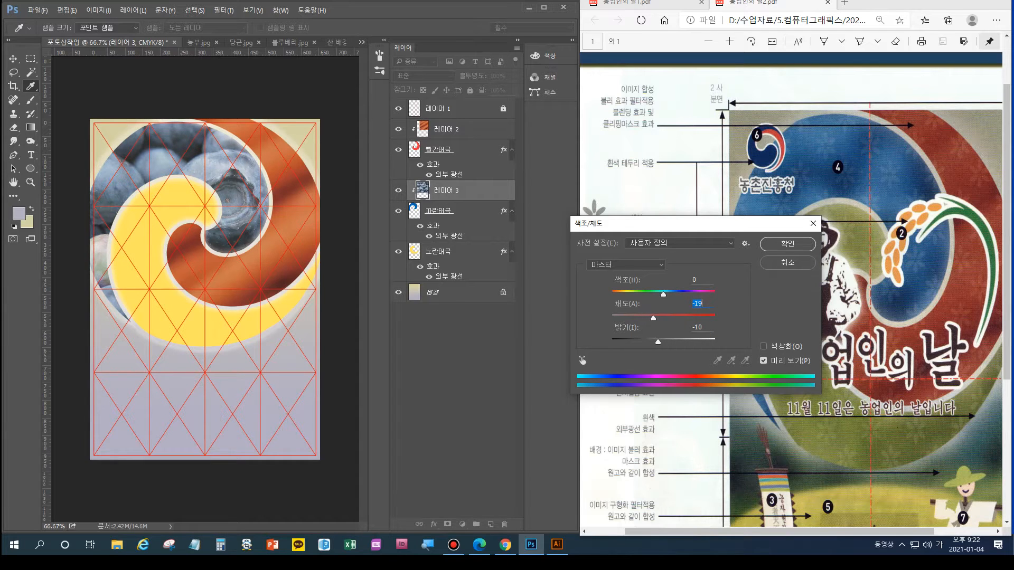
pyautogui.press('Return')
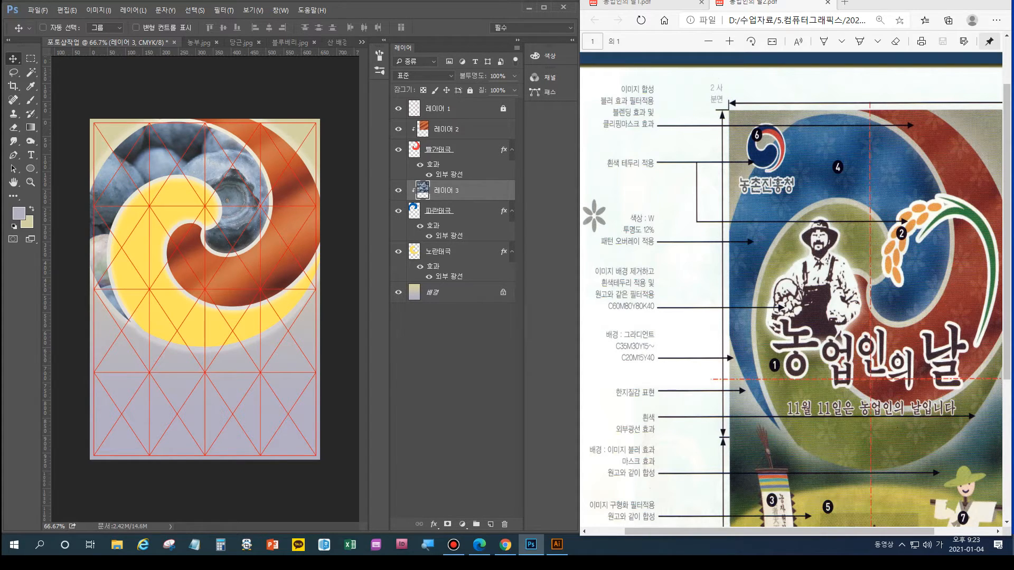
pyautogui.click(223, 10)
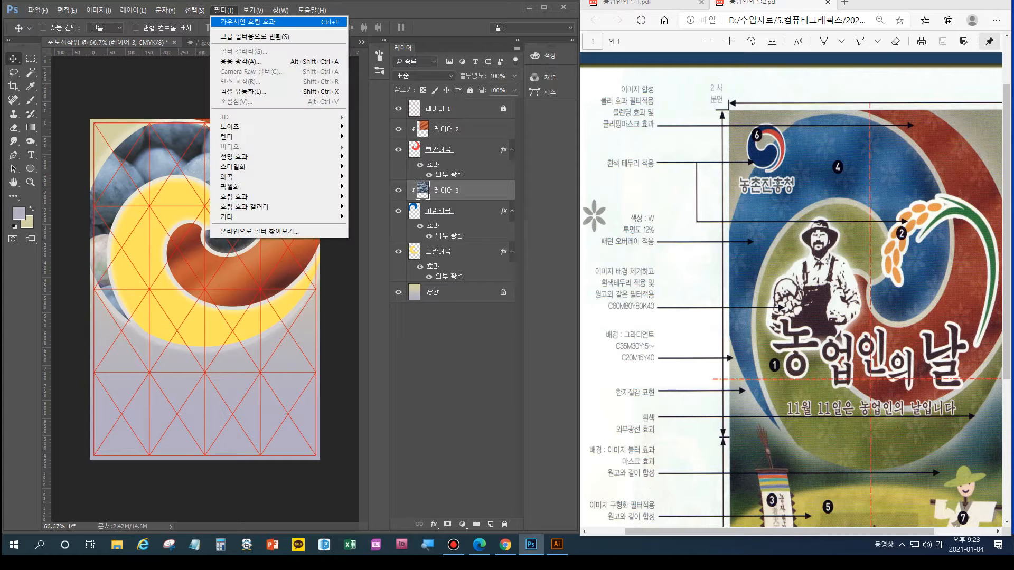
pyautogui.click(232, 22)
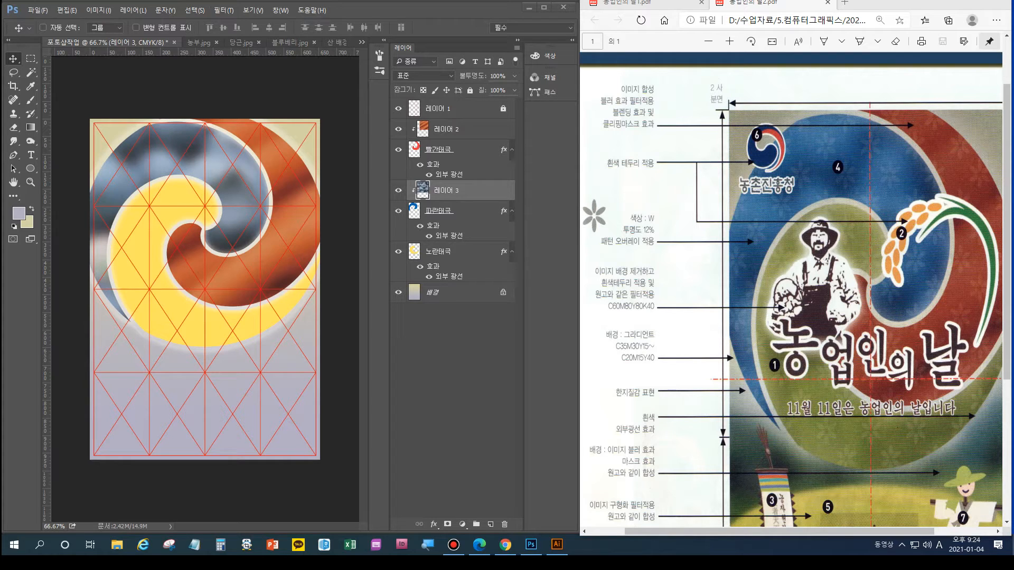
pyautogui.click(98, 10)
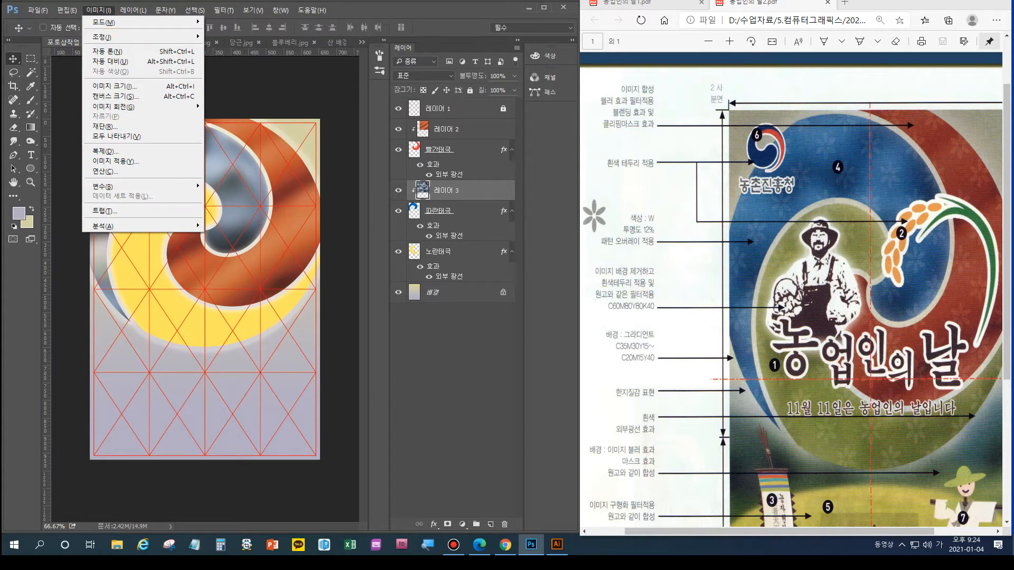
pyautogui.moveTo(103, 37)
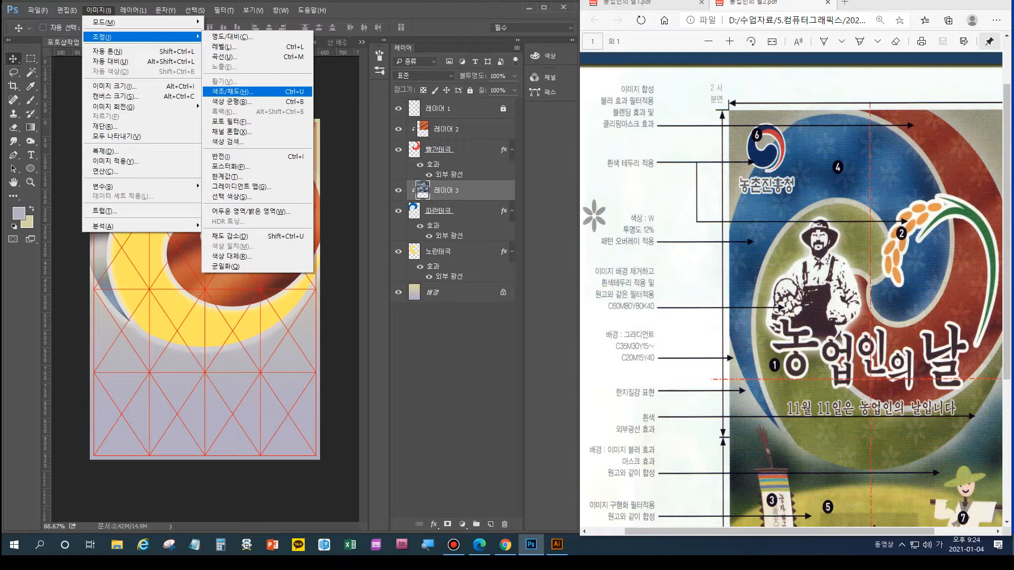
pyautogui.click(232, 102)
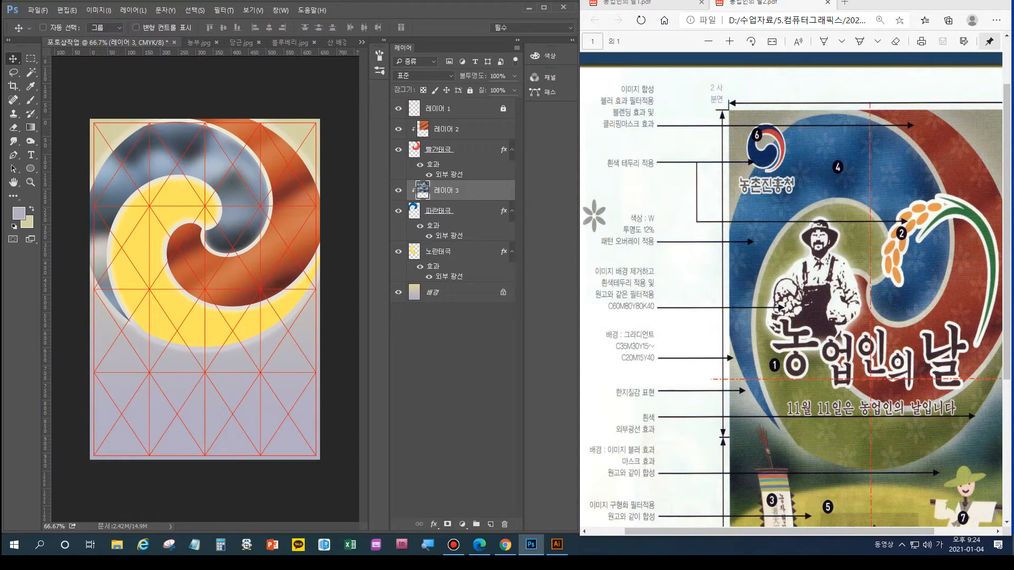
# Copy the whole 상추.jpg image into the poster directly above the 노란태극 layer
pyautogui.click(457, 253)
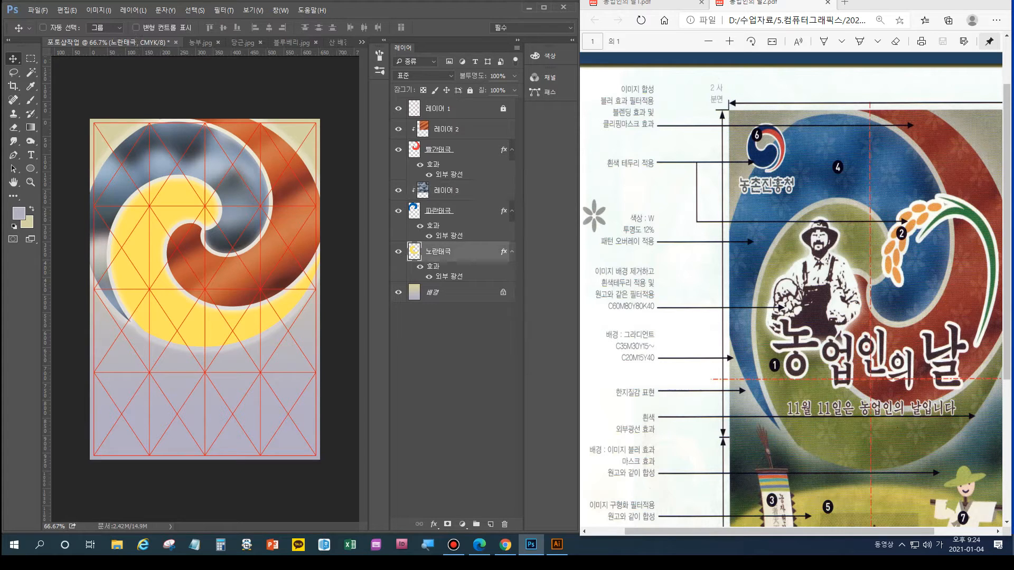
pyautogui.click(362, 42)
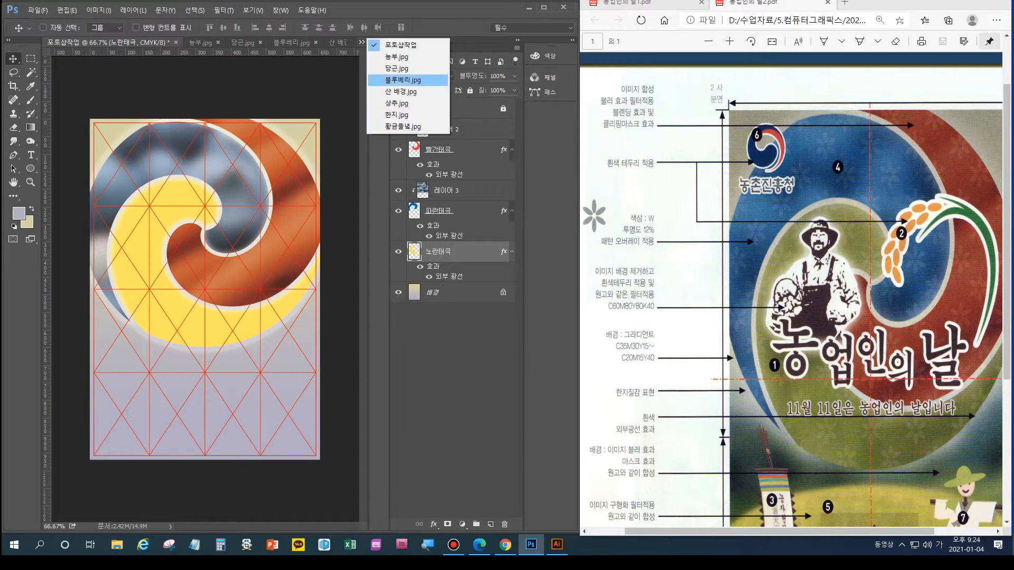
pyautogui.click(397, 103)
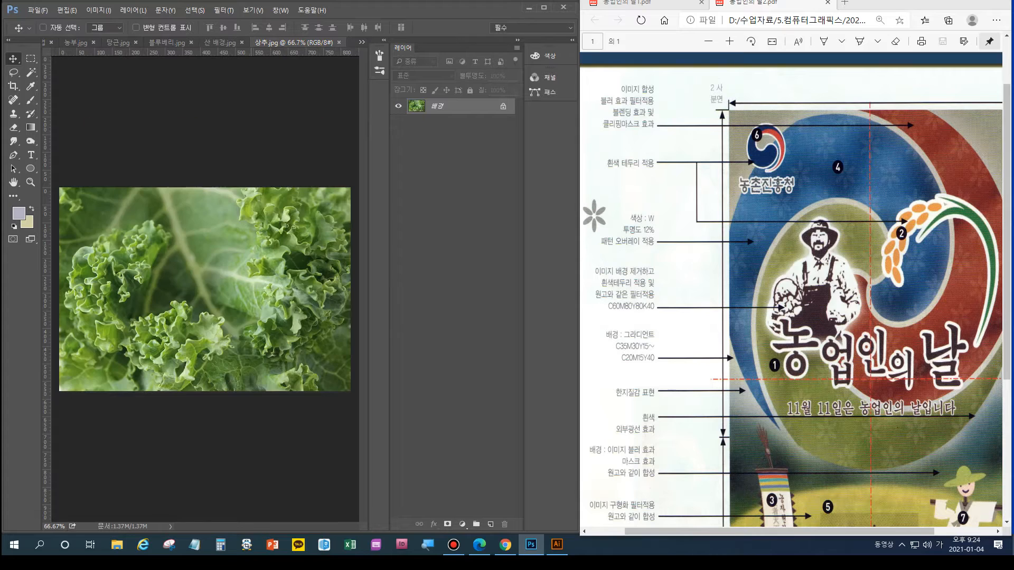
pyautogui.hotkey('ctrl', 'a')
pyautogui.click(362, 43)
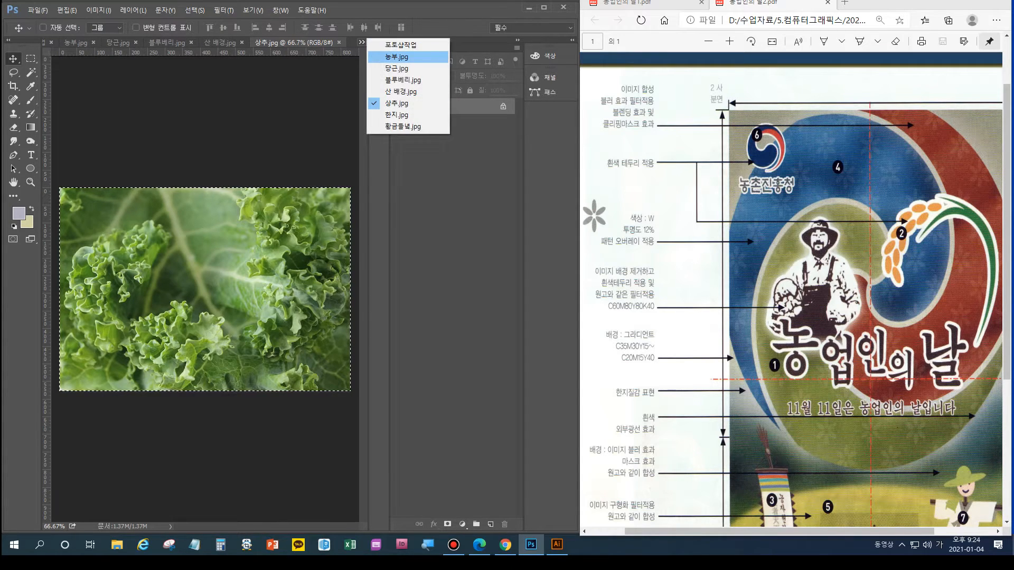
pyautogui.click(402, 45)
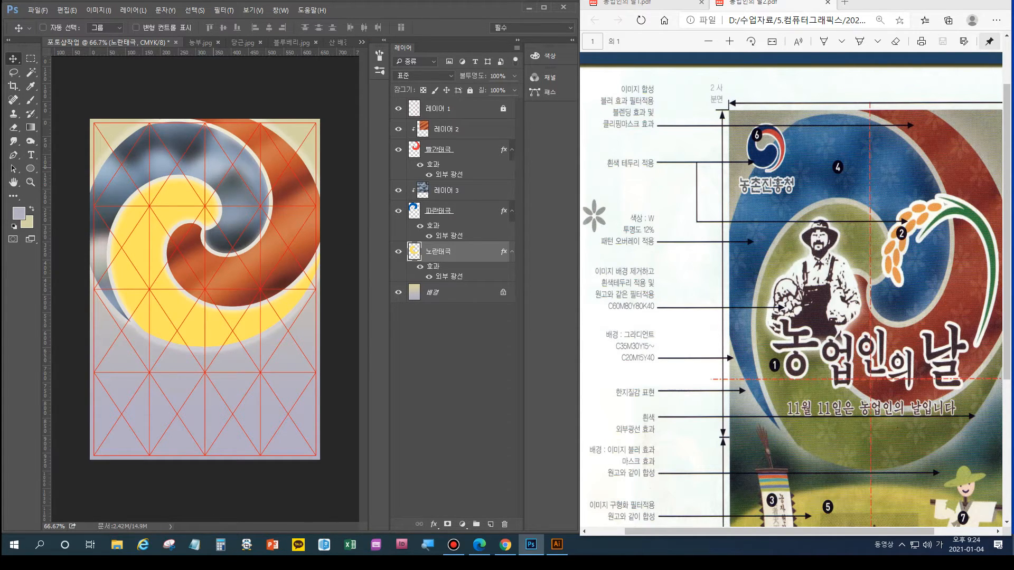
pyautogui.hotkey('ctrl', 'v')
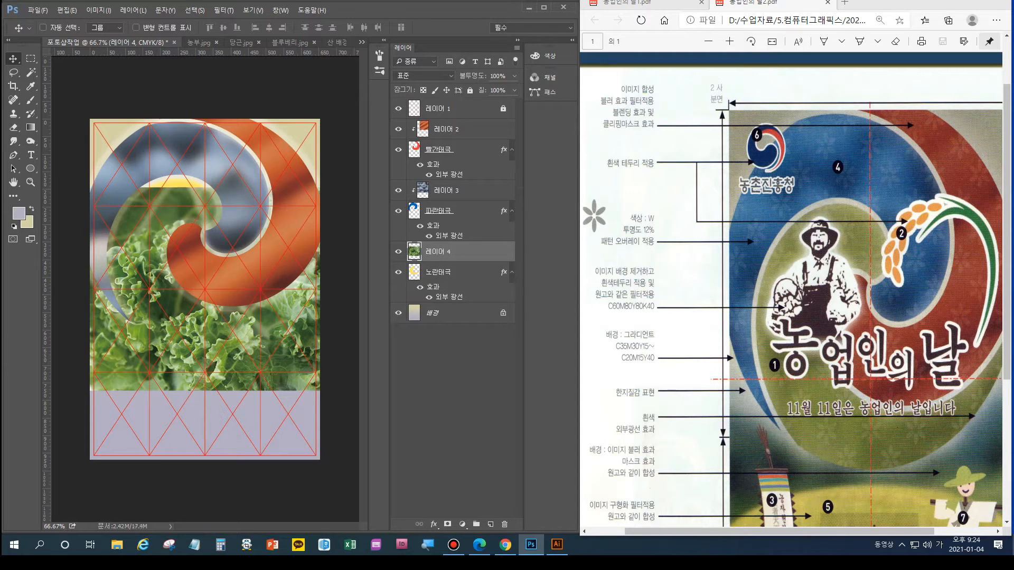
# Clip the lettuce layer to the 노란태극 layer and reposition the photo so it covers the whole yellow swirl
pyautogui.click(44, 28)
pyautogui.hotkey('ctrl', 'alt', 'g')
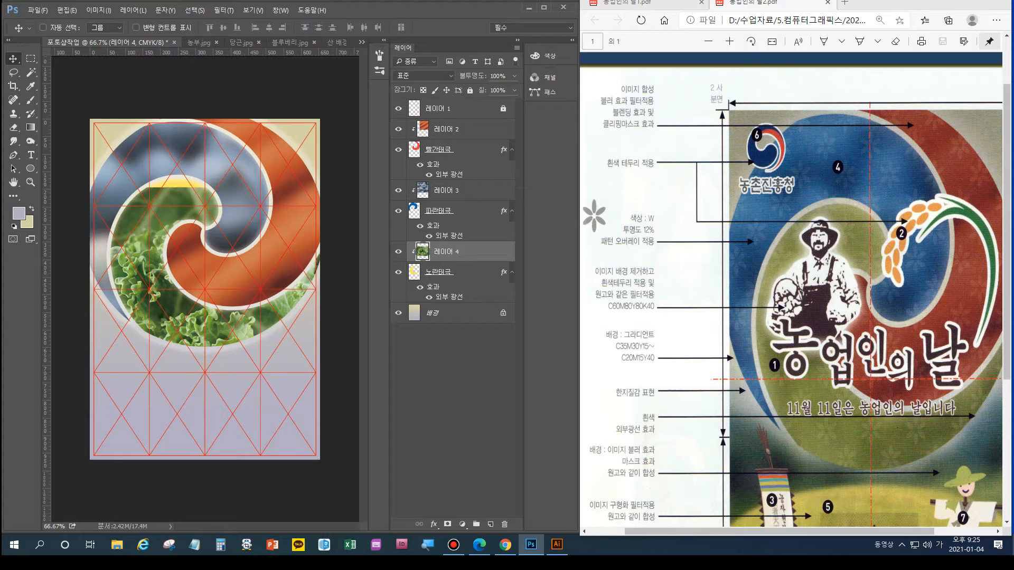
pyautogui.moveTo(174, 232); pyautogui.dragTo(179, 253)
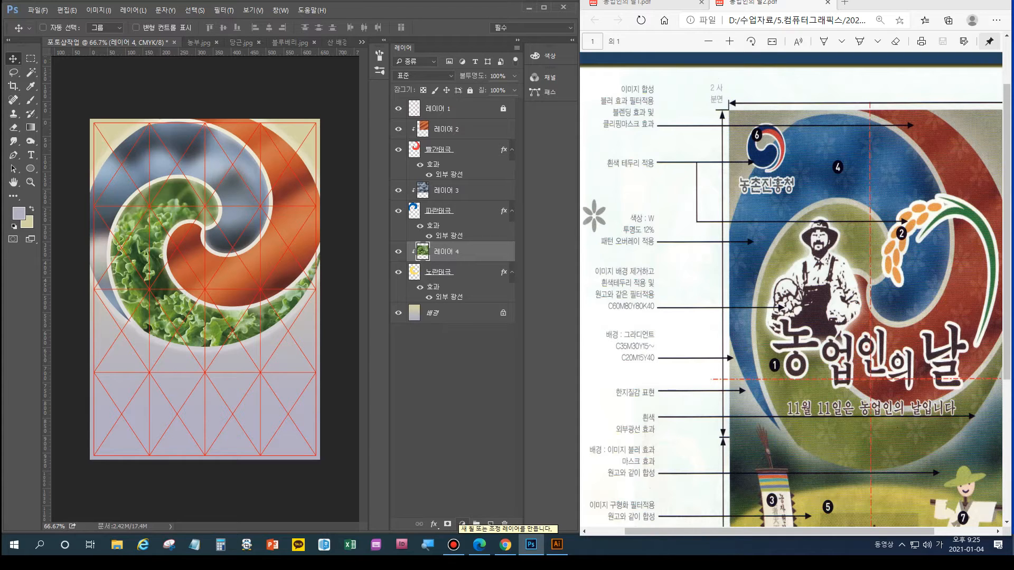
# Add a Hue/Saturation adjustment layer above the lettuce layer with saturation -36 and lightness -37
pyautogui.click(462, 524)
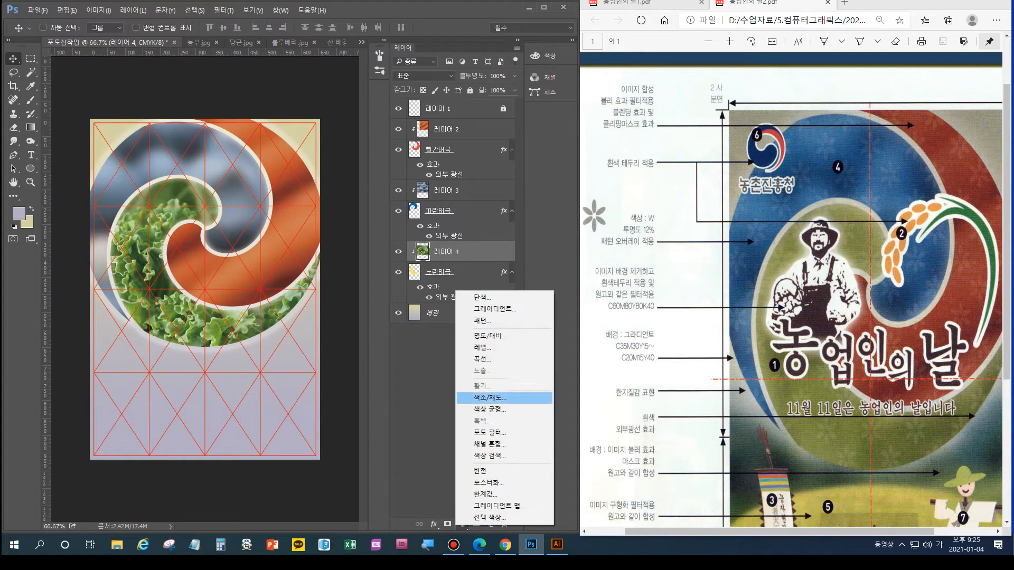
pyautogui.click(491, 398)
pyautogui.moveTo(476, 233); pyautogui.dragTo(560, 117)
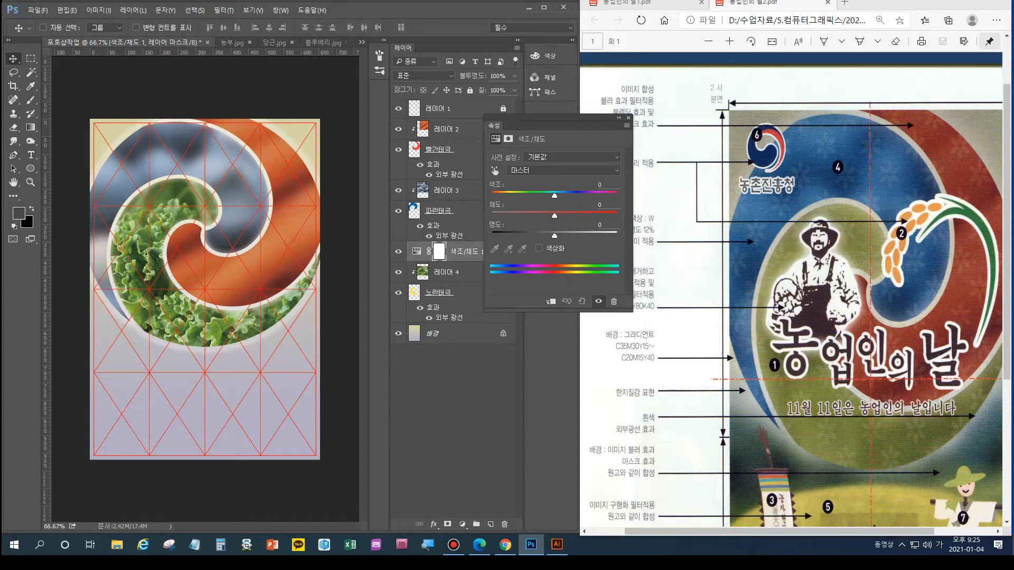
pyautogui.moveTo(554, 215); pyautogui.dragTo(532, 215)
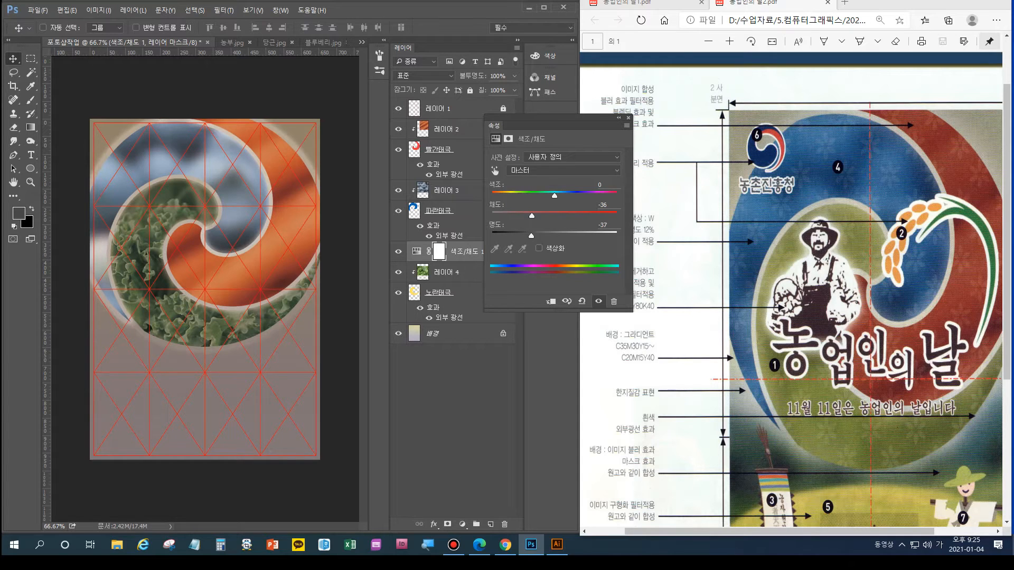
pyautogui.click(629, 117)
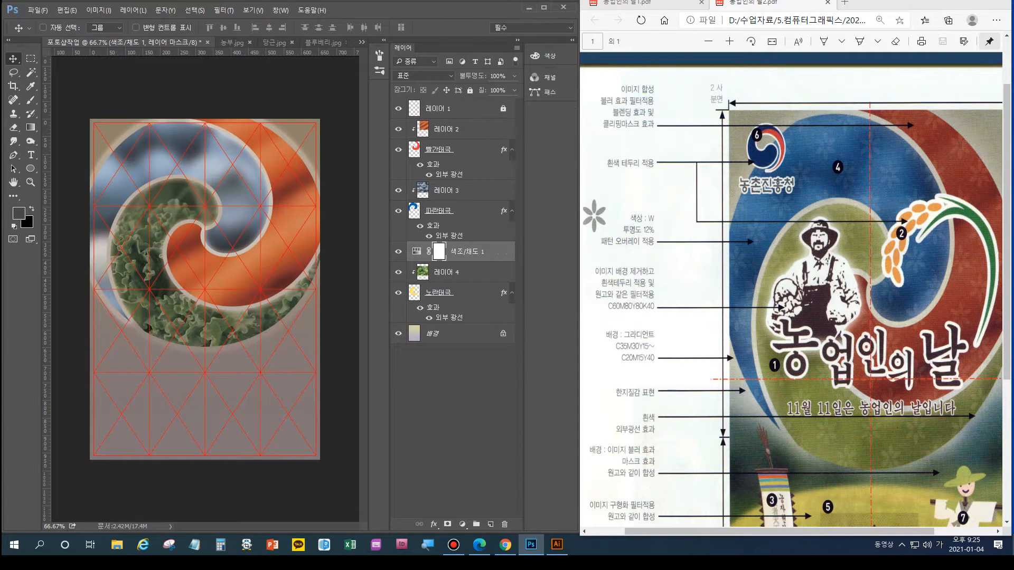
# Clip the Hue/Saturation adjustment layer to the yellow swirl's clipping group so it affects only the lettuce
pyautogui.doubleClick(468, 252)
pyautogui.press('Escape')
pyautogui.doubleClick(497, 252)
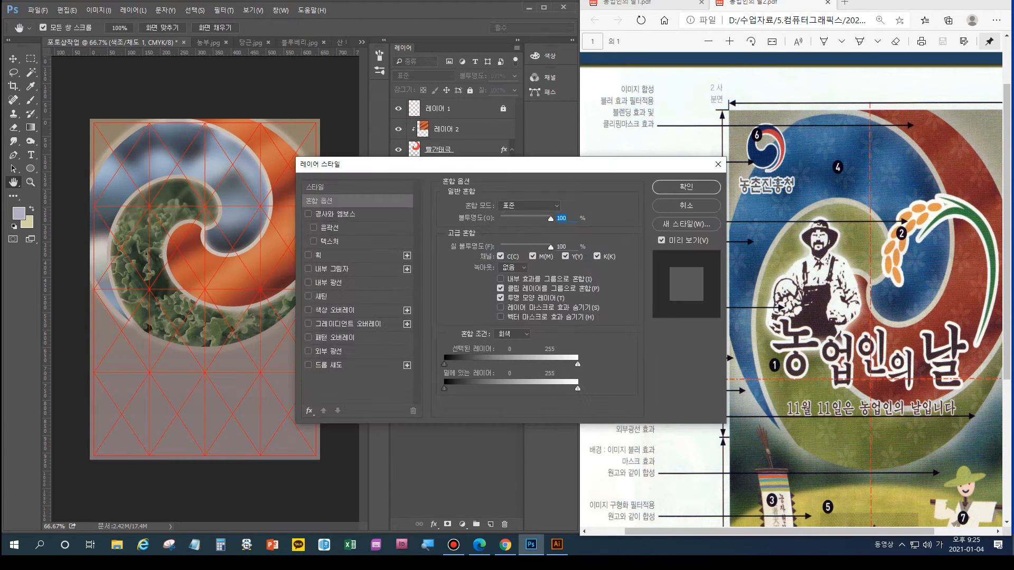
pyautogui.press('Escape')
pyautogui.doubleClick(416, 252)
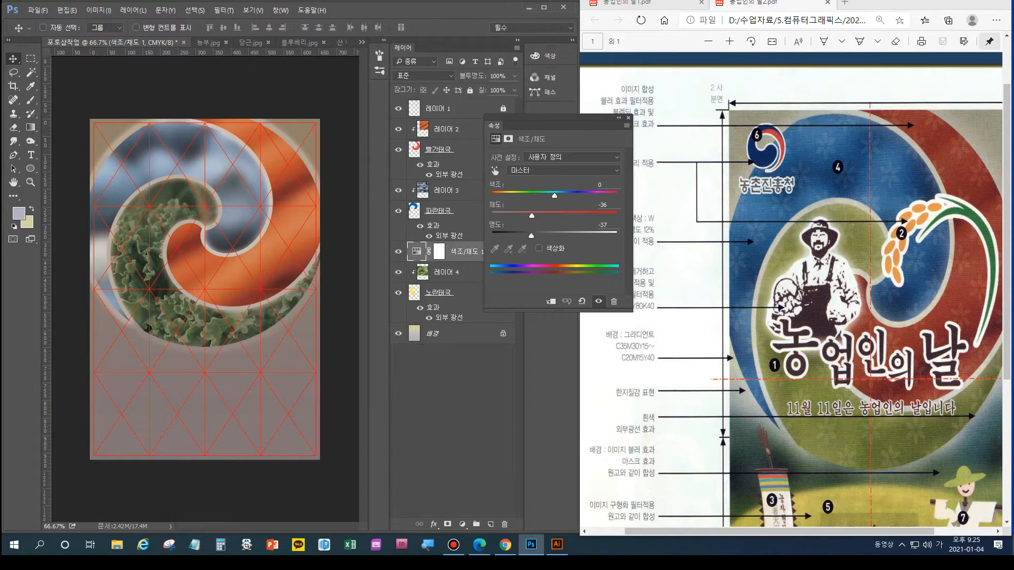
pyautogui.click(628, 118)
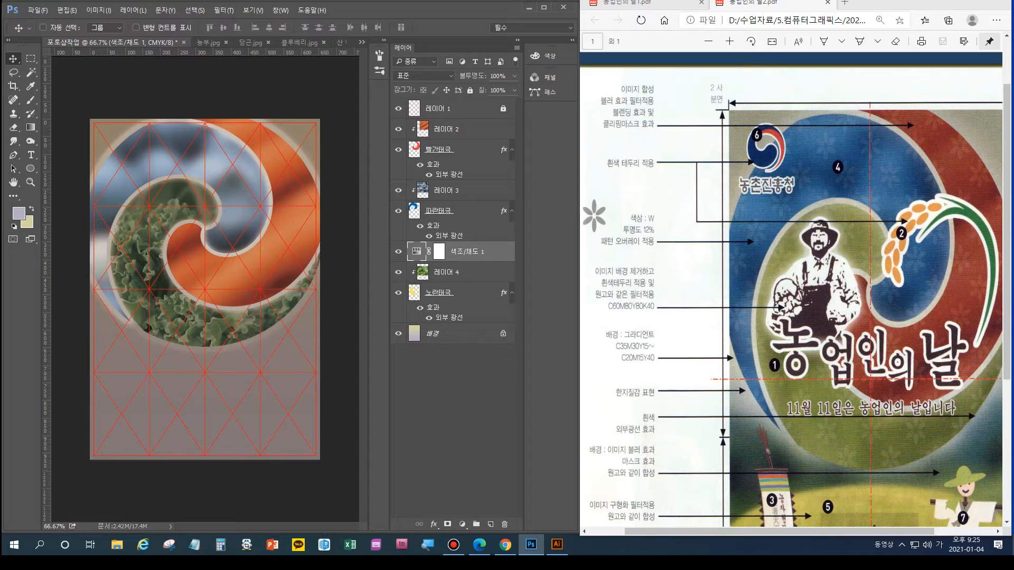
pyautogui.press('ctrl')
pyautogui.hotkey('ctrl', 'alt', 'g')
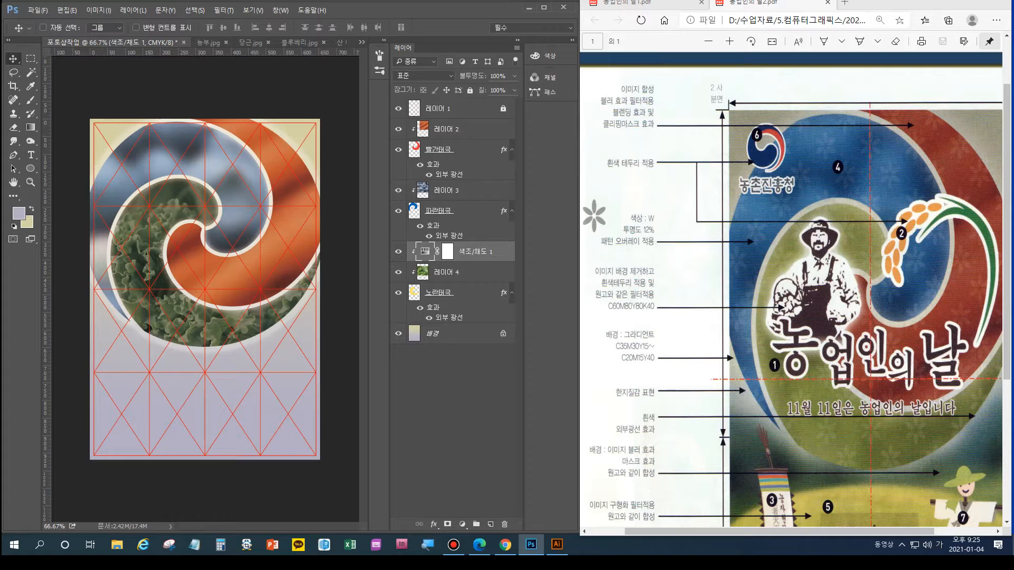
# Reapply the last Gaussian Blur to the clipped lettuce layer
pyautogui.click(459, 273)
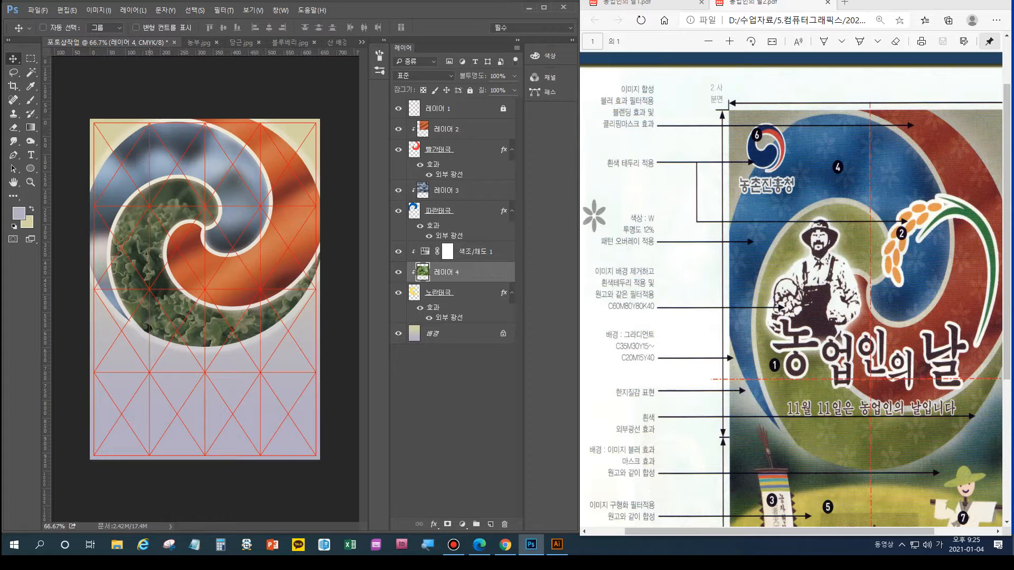
pyautogui.click(223, 10)
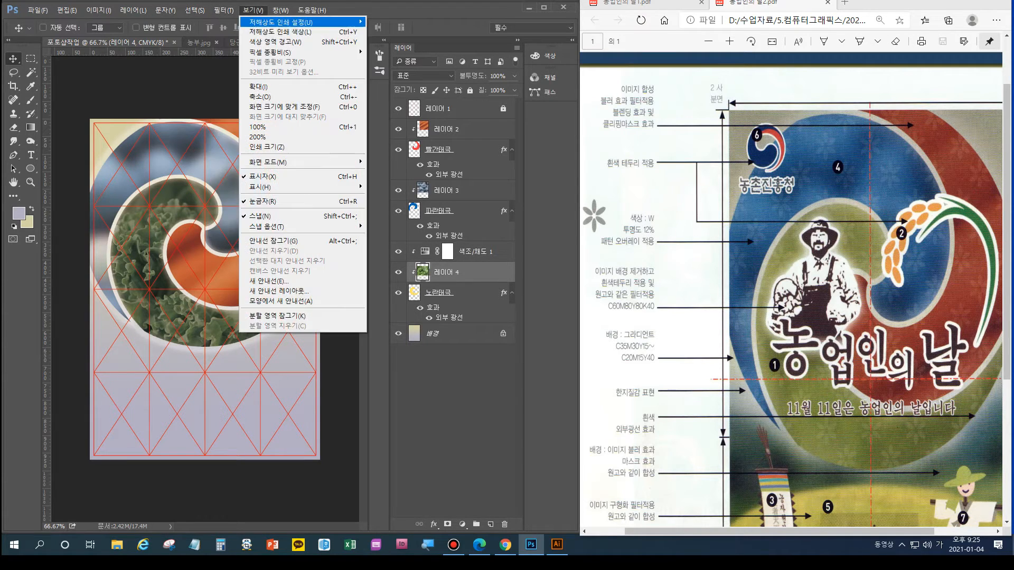
pyautogui.click(247, 22)
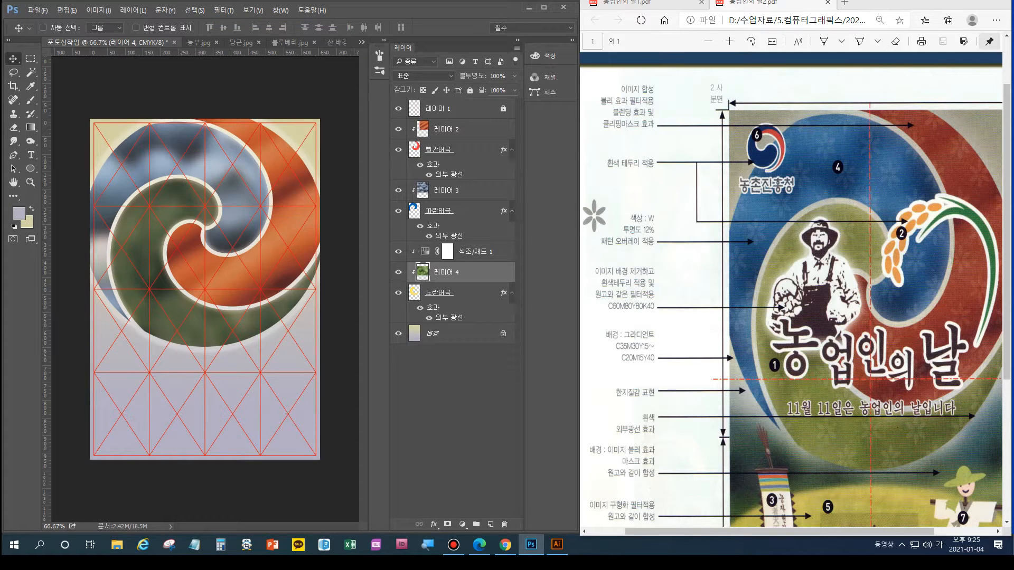
pyautogui.click(514, 76)
pyautogui.moveTo(513, 90)
pyautogui.mouseDown()
pyautogui.moveTo(493, 89)
pyautogui.moveTo(513, 90)
pyautogui.mouseUp()
pyautogui.click(514, 75)
# Lower the clipped blueberry layer's opacity to 73%
pyautogui.click(443, 191)
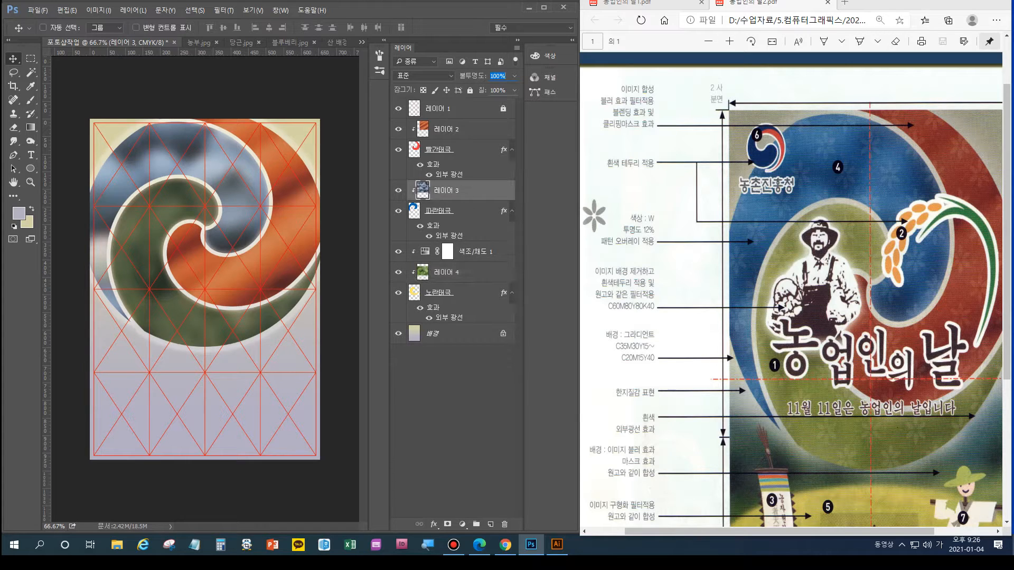
pyautogui.click(514, 76)
pyautogui.moveTo(513, 90); pyautogui.dragTo(500, 90)
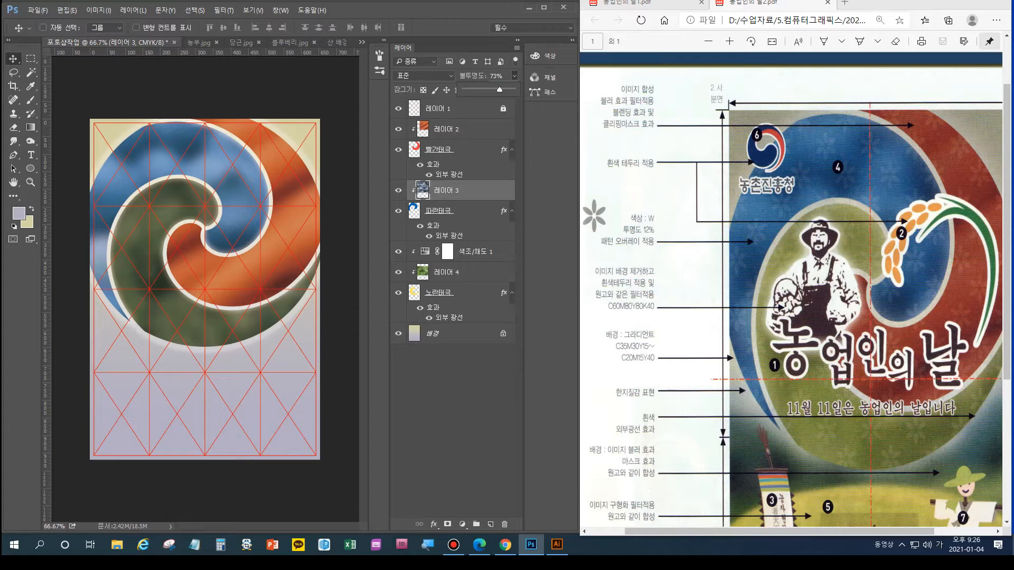
# Switch to Illustrator and view the finished poster in the 농업인의 날.ai document for comparison
pyautogui.click(556, 545)
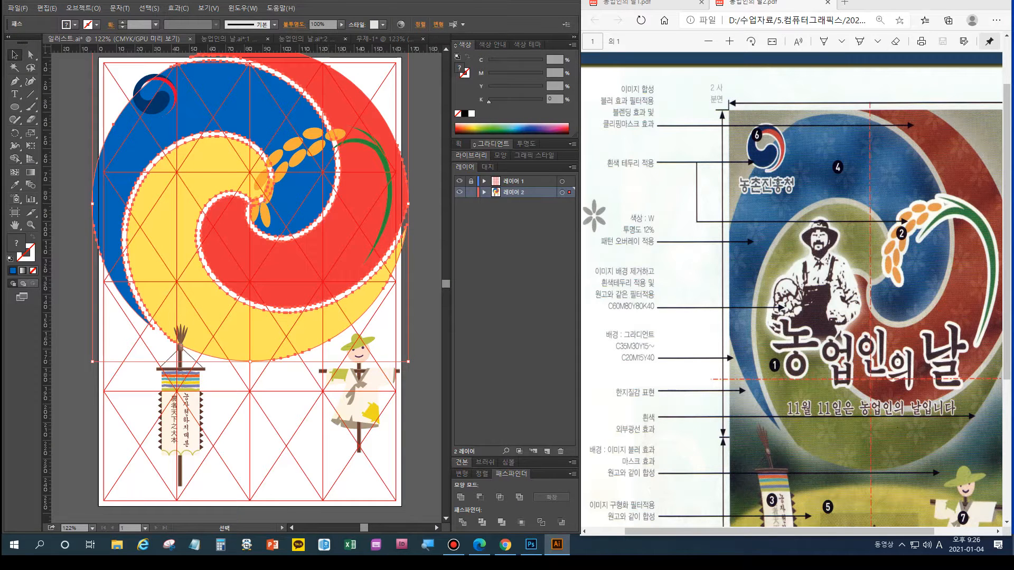
pyautogui.click(229, 39)
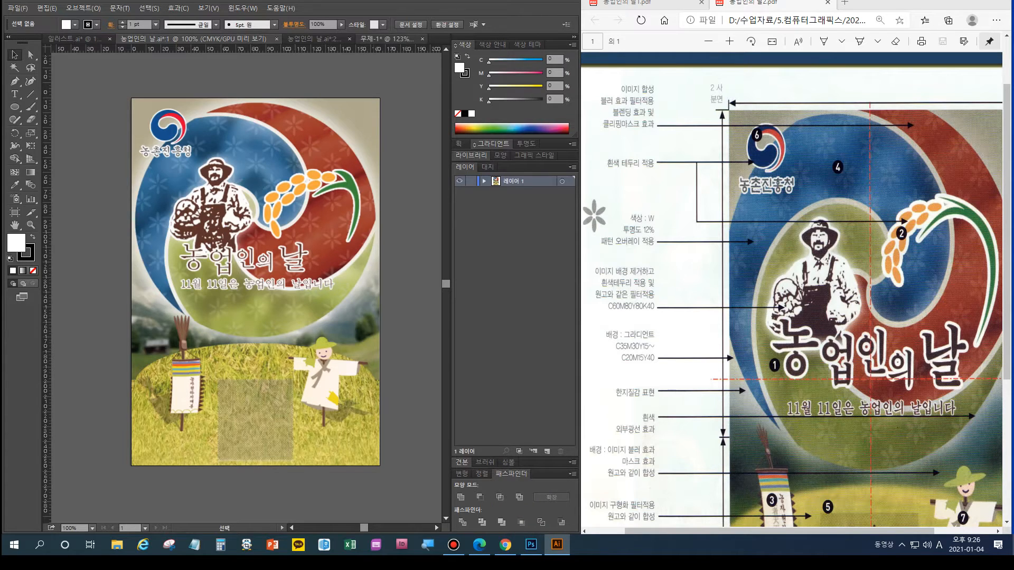
# Replace the existing flowers in the 무제-1 document with a large, locked light-blue rectangle centred on the guides' intersection
pyautogui.click(386, 39)
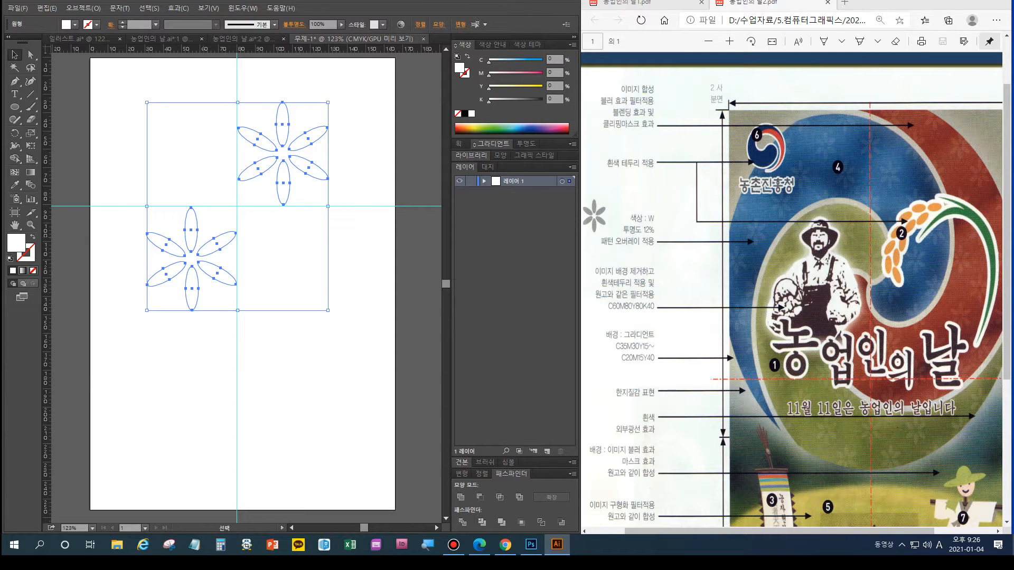
pyautogui.press('Delete')
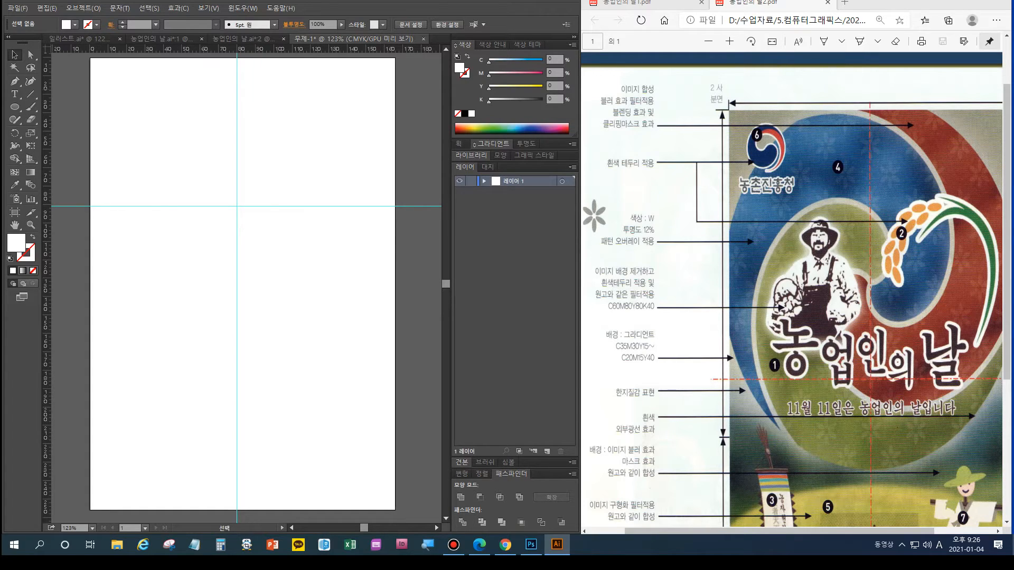
pyautogui.click(14, 106)
pyautogui.moveTo(15, 107); pyautogui.dragTo(39, 106)
pyautogui.moveTo(110, 76); pyautogui.dragTo(364, 336)
pyautogui.moveTo(363, 336); pyautogui.dragTo(363, 337)
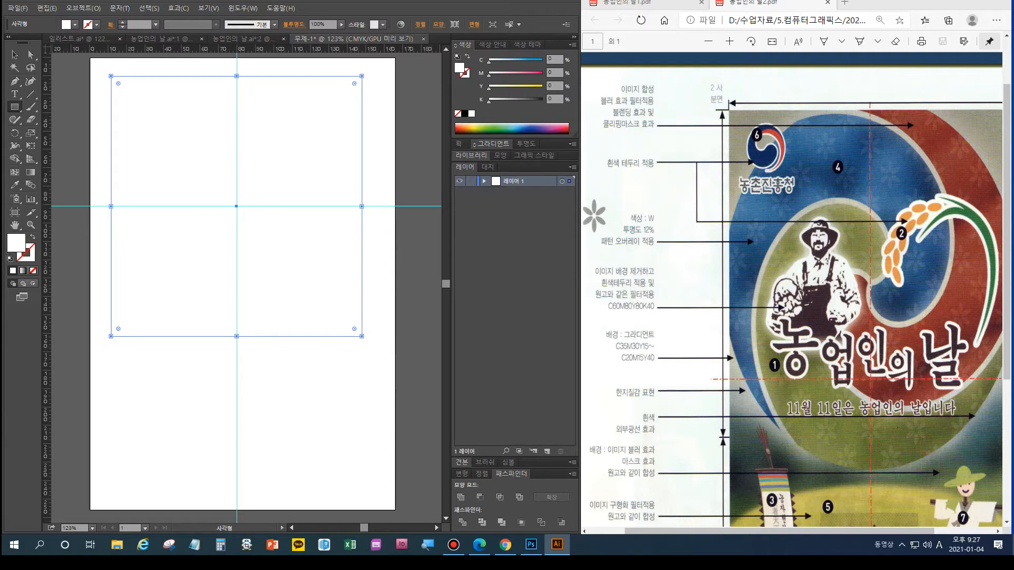
pyautogui.click(520, 126)
pyautogui.hotkey('ctrl', 'shift', 'a')
pyautogui.press('\\')
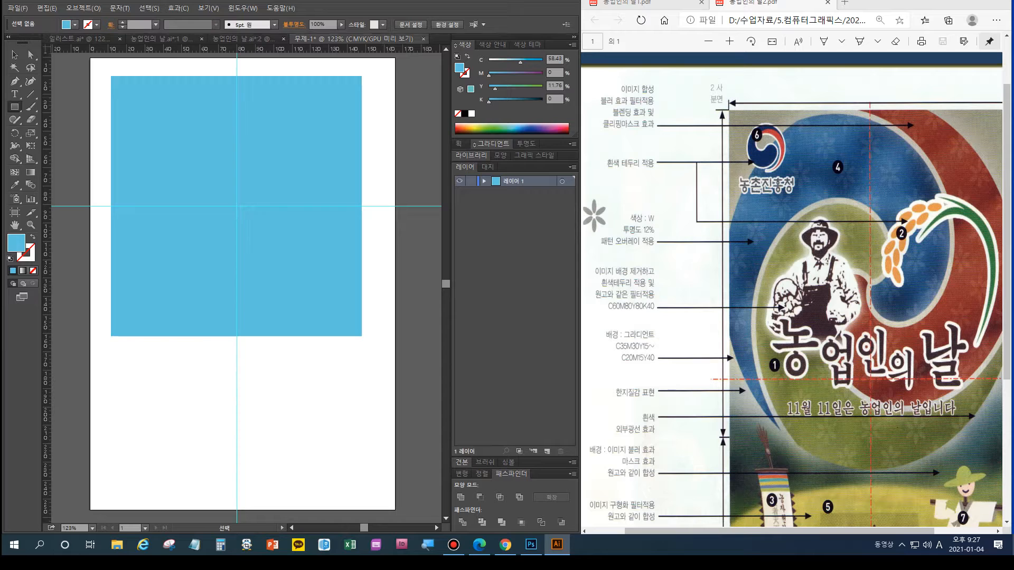
# Draw a narrow upright white ellipse about 13 mm wide on the vertical guide and shorten it to end just above the guides' intersection
pyautogui.moveTo(15, 106); pyautogui.dragTo(60, 132)
pyautogui.press('d')
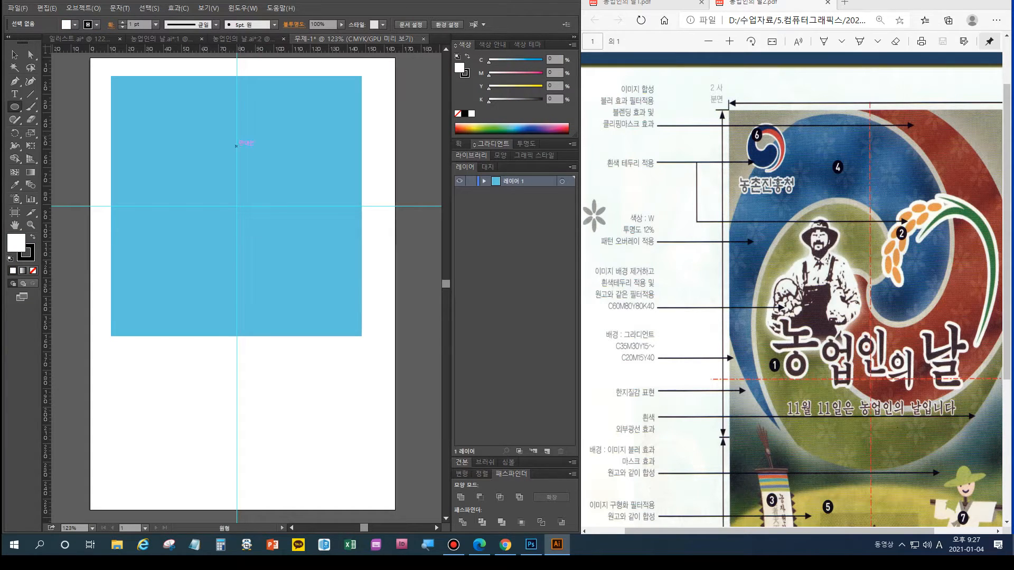
pyautogui.moveTo(236, 146); pyautogui.dragTo(249, 190)
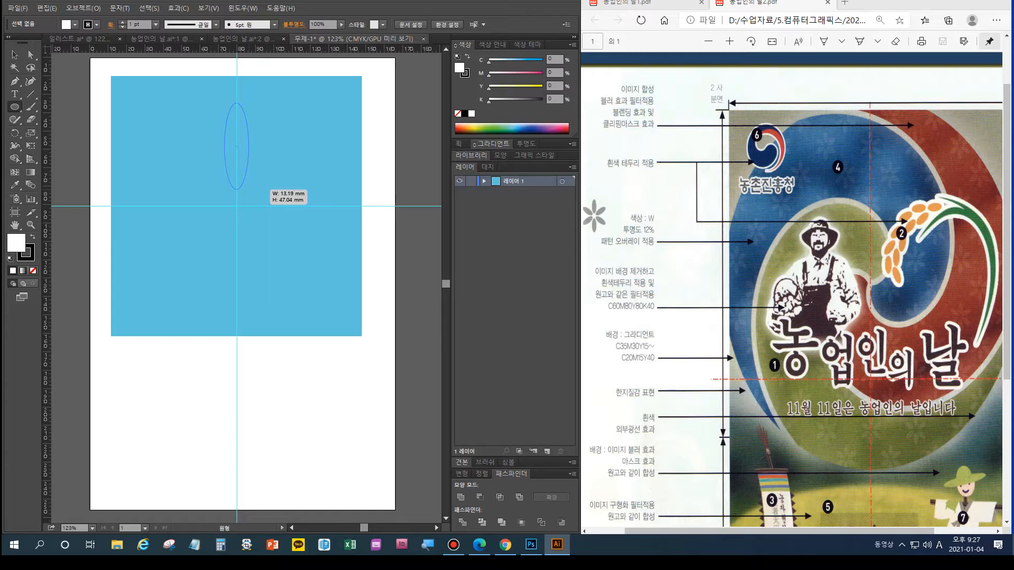
pyautogui.moveTo(249, 189); pyautogui.dragTo(248, 193)
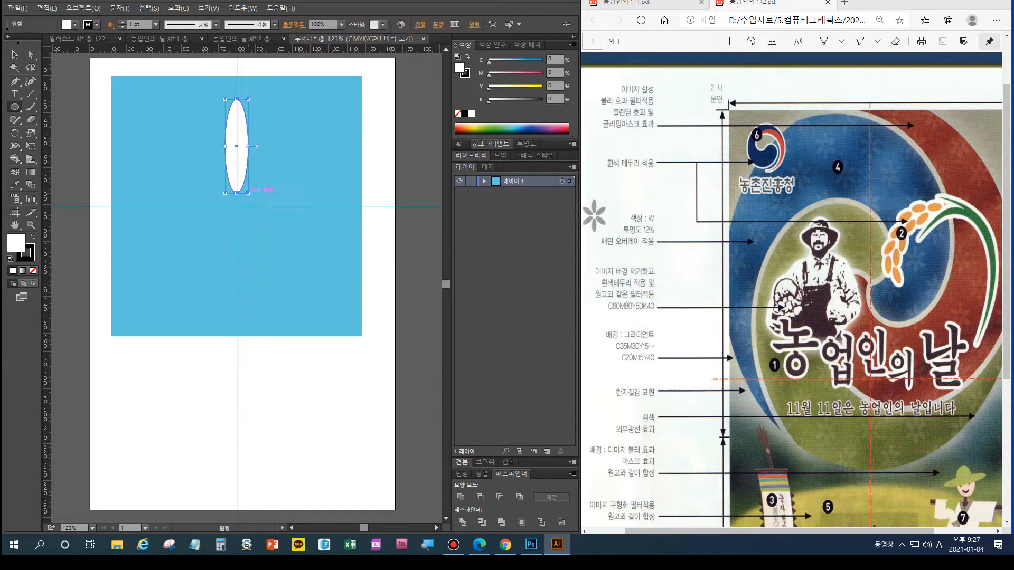
pyautogui.click(15, 55)
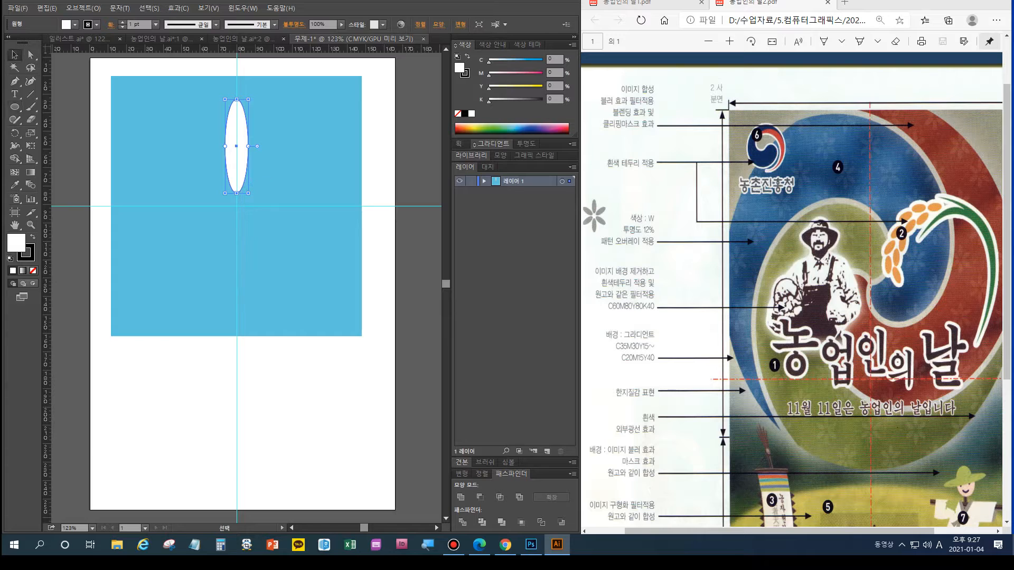
pyautogui.moveTo(236, 99); pyautogui.dragTo(237, 119)
pyautogui.moveTo(237, 156); pyautogui.dragTo(236, 163)
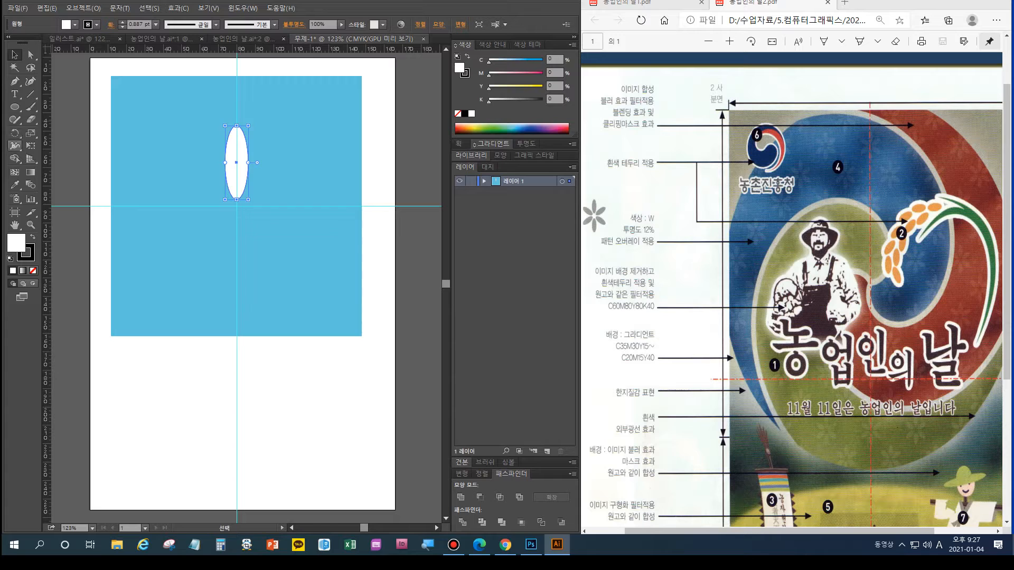
# Rotate copies of the petal around the guides' intersection by 360/6 degrees until a six-petal flower is complete
pyautogui.press('r')
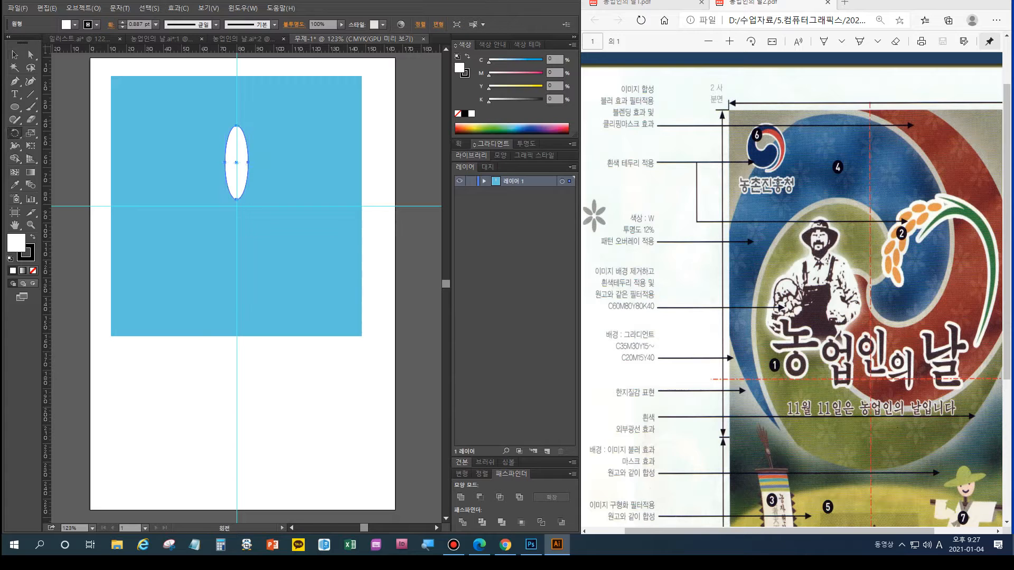
pyautogui.keyDown('alt'); pyautogui.click(236, 206); pyautogui.keyUp('alt')
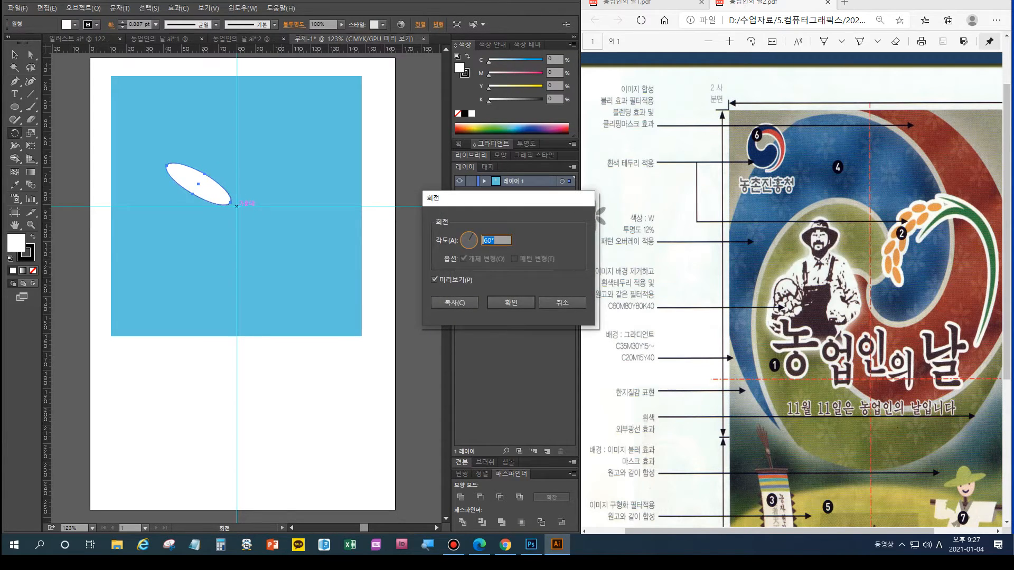
pyautogui.write('360/6')
pyautogui.click(455, 303)
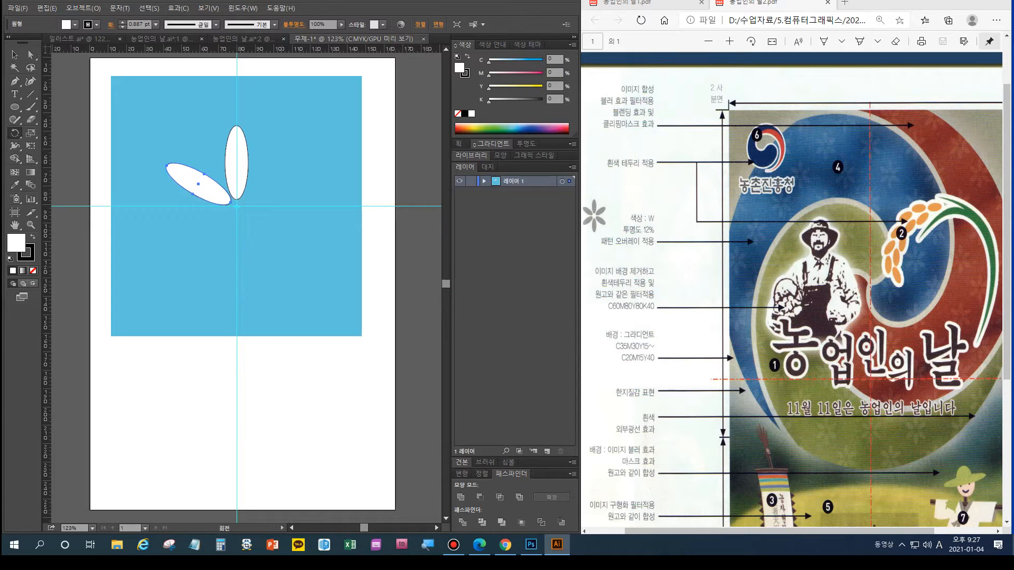
pyautogui.hotkey('ctrl', 'd')
pyautogui.hotkey('ctrl', 'd')
pyautogui.hotkey('ctrl', 'd')
pyautogui.hotkey('ctrl', 'd')
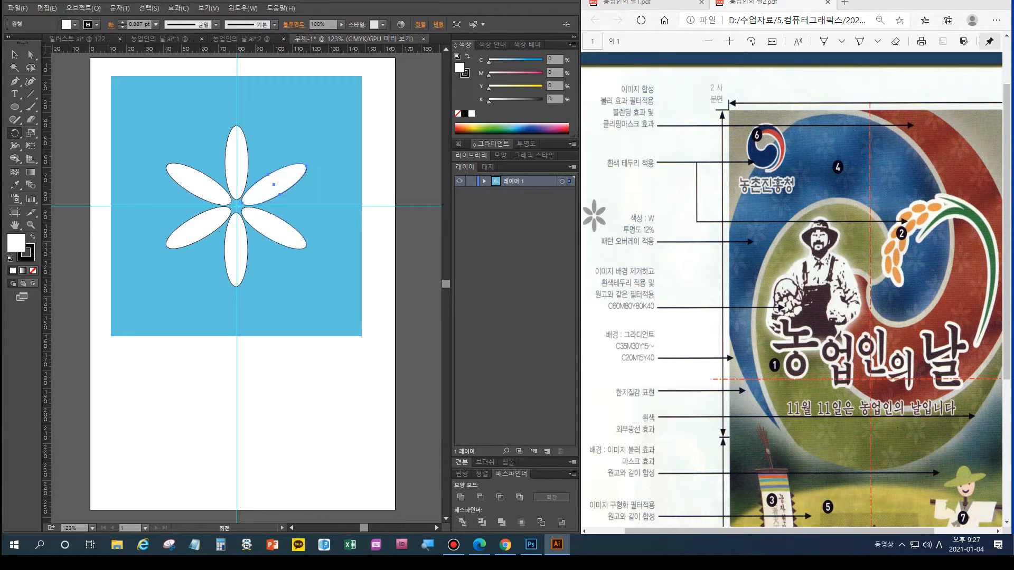
# Remove the outline from all six petals and group them into one flower
pyautogui.press('v')
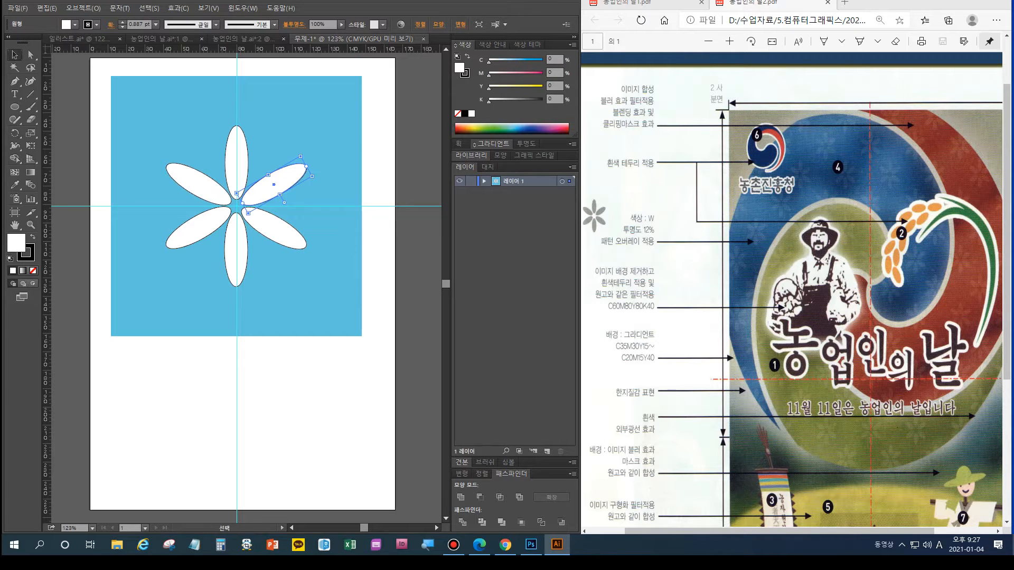
pyautogui.hotkey('ctrl', 'a')
pyautogui.press('x')
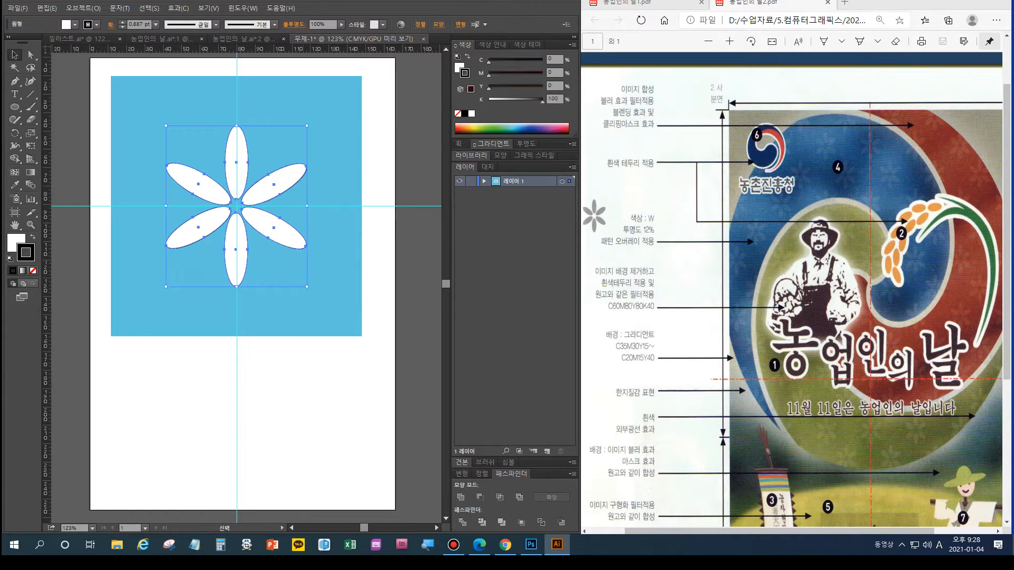
pyautogui.press('/')
pyautogui.hotkey('ctrl', 'g')
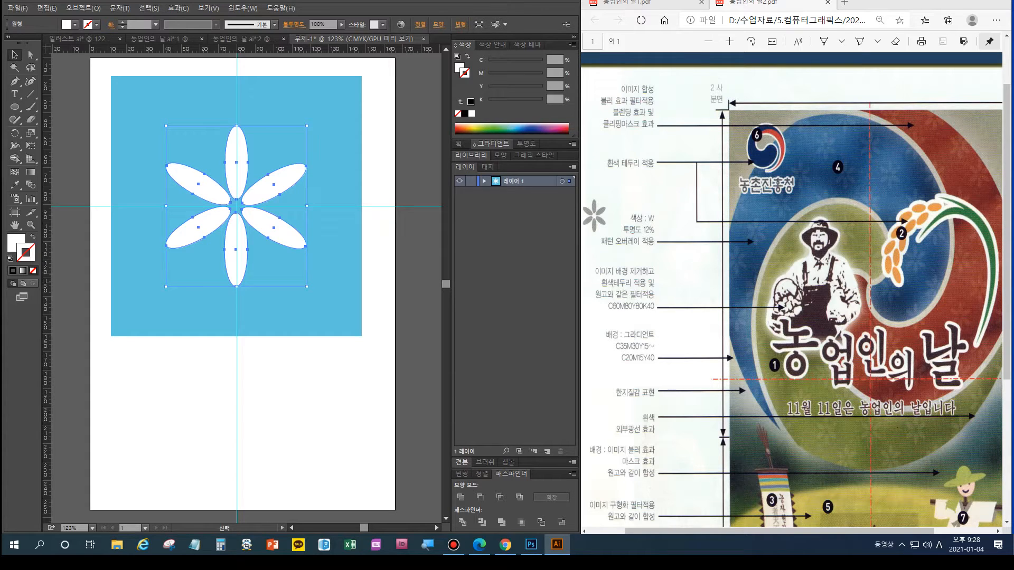
# Shrink the flower and place it in the upper-right quadrant of the blue rectangle, undoing the duplicate placed in the lower-left quadrant
pyautogui.moveTo(166, 286); pyautogui.dragTo(188, 261)
pyautogui.moveTo(271, 215); pyautogui.dragTo(180, 265)
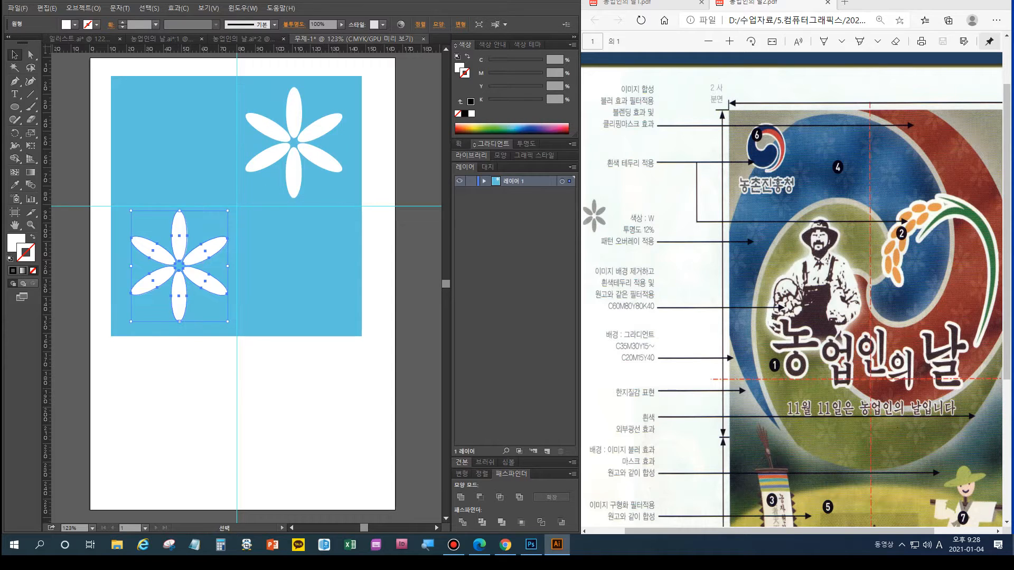
pyautogui.hotkey('ctrl', 'z')
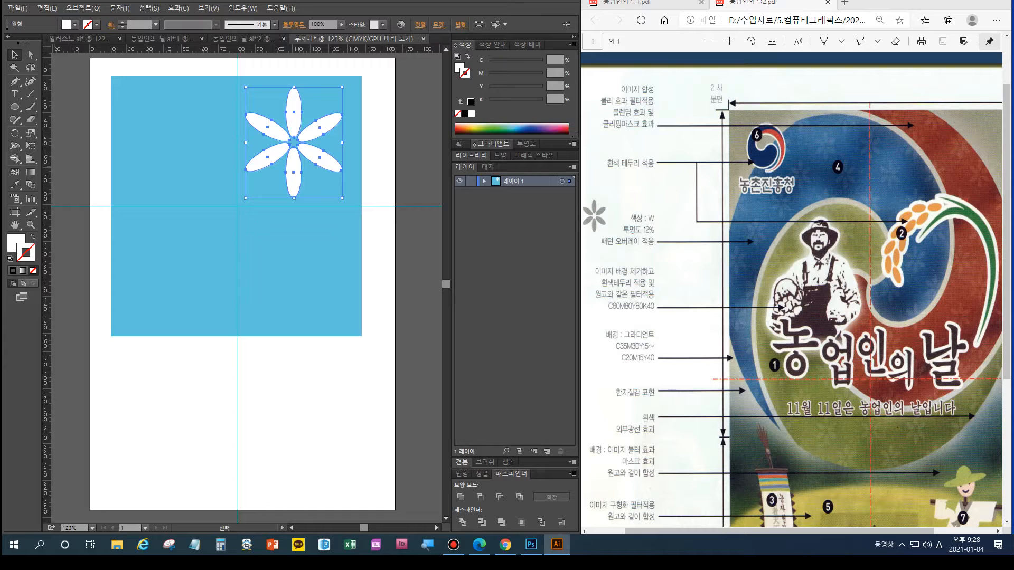
# Rotate copies of the flower by 90° around the guides' intersection so that each quadrant holds one flower
pyautogui.press('r')
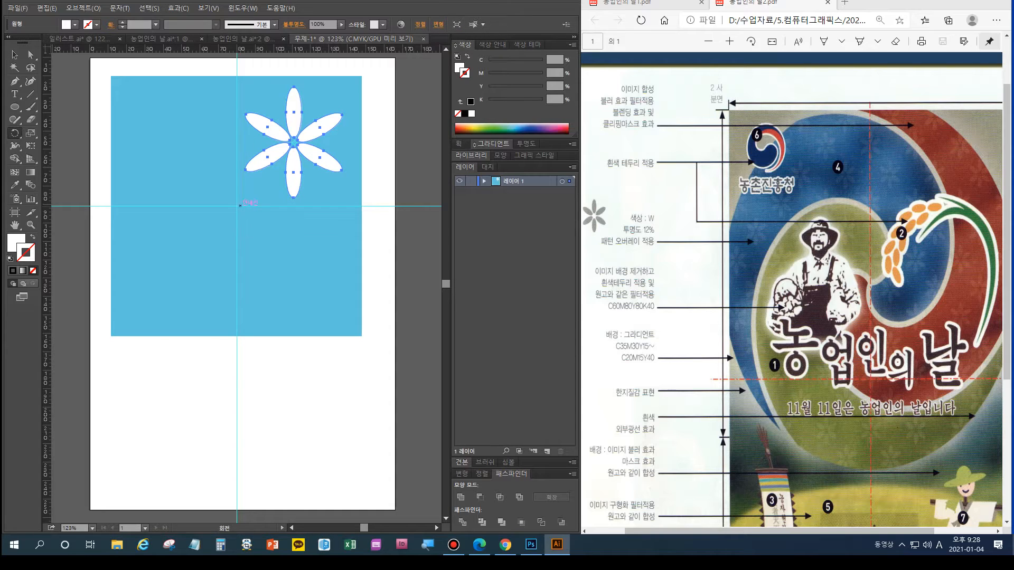
pyautogui.keyDown('alt'); pyautogui.click(236, 206); pyautogui.keyUp('alt')
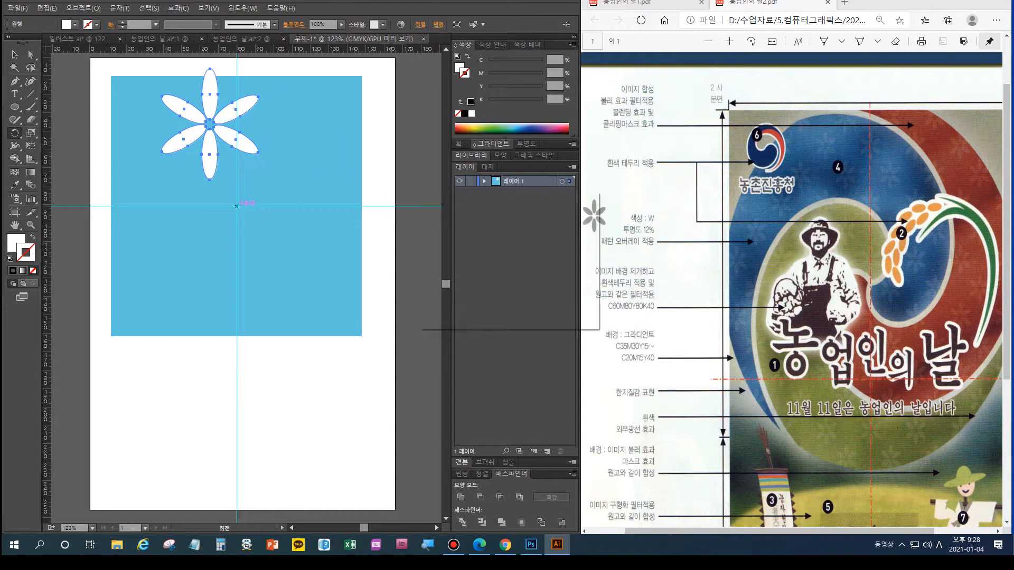
pyautogui.write('90')
pyautogui.click(454, 303)
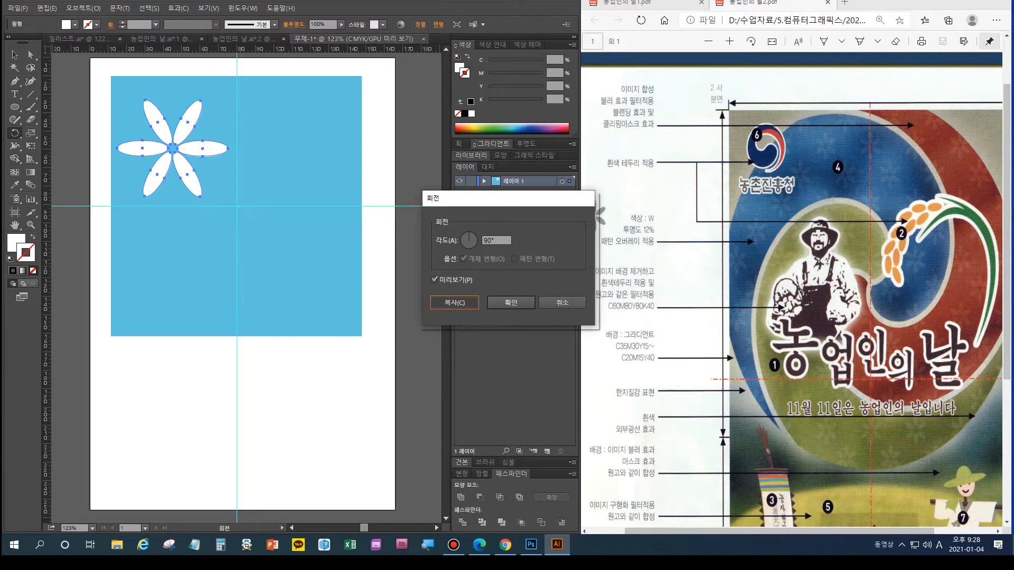
pyautogui.hotkey('ctrl', 'd')
pyautogui.hotkey('ctrl', 'd')
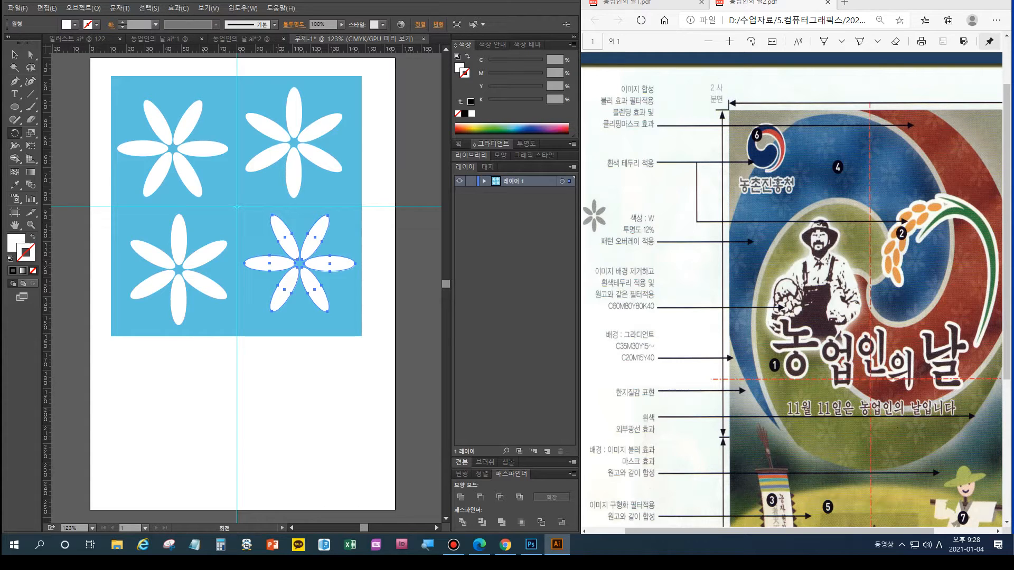
# Delete the flowers in the upper-left and lower-right quadrants, keeping only the diagonal pair
pyautogui.click(14, 55)
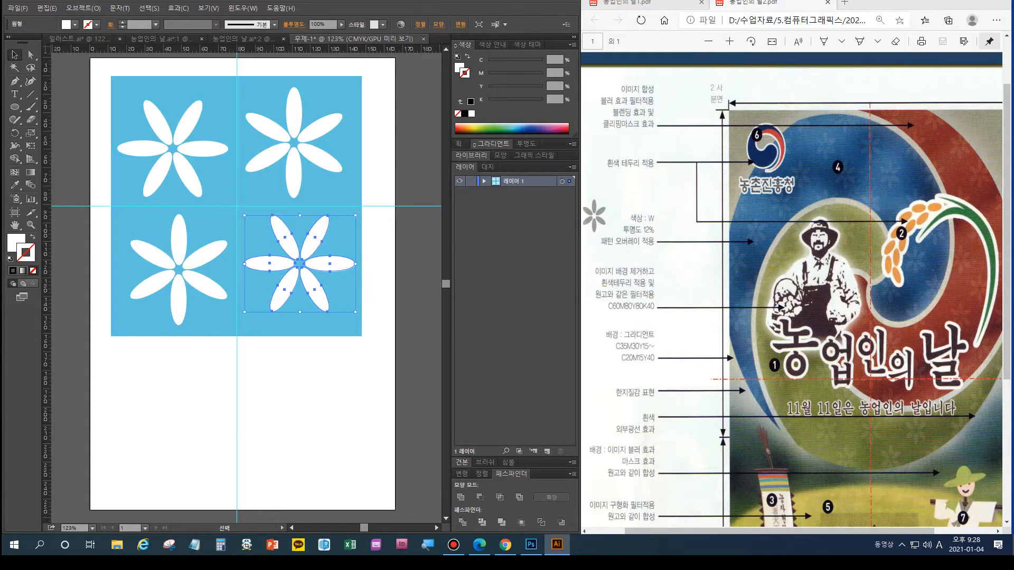
pyautogui.click(187, 125)
pyautogui.press('Delete')
pyautogui.click(304, 247)
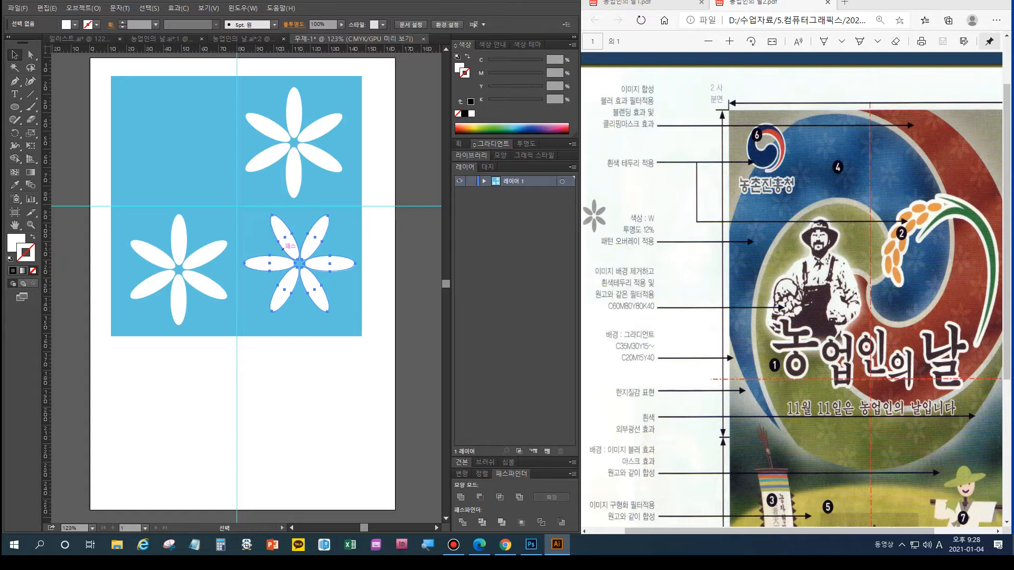
pyautogui.press('Delete')
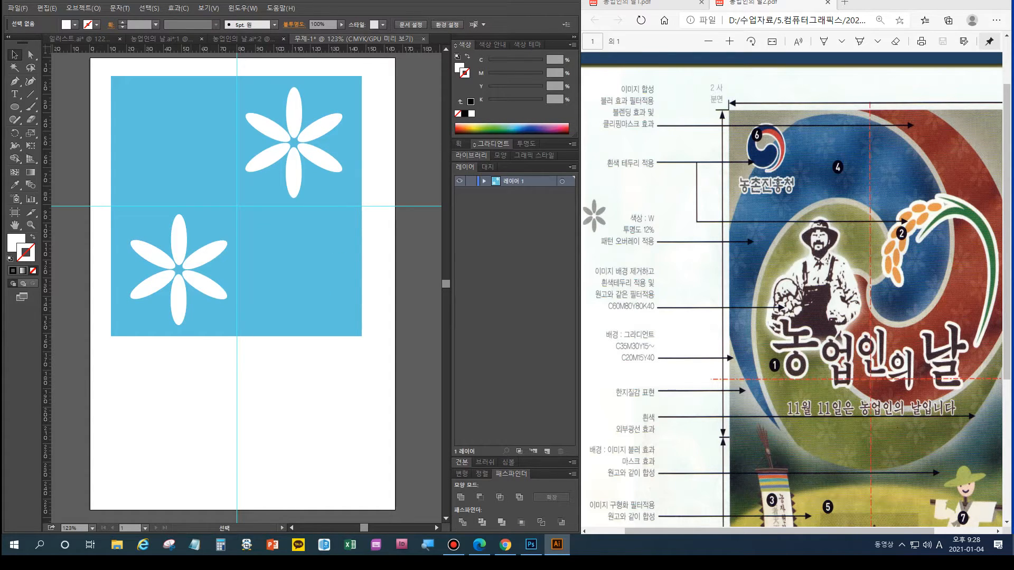
# Copy the two remaining flowers, switch to Photoshop and create a new 828 × 578 pixel, 72 ppi RGB document with a white background
pyautogui.click(275, 154)
pyautogui.keyDown('shift'); pyautogui.click(203, 255); pyautogui.keyUp('shift')
pyautogui.press('a')
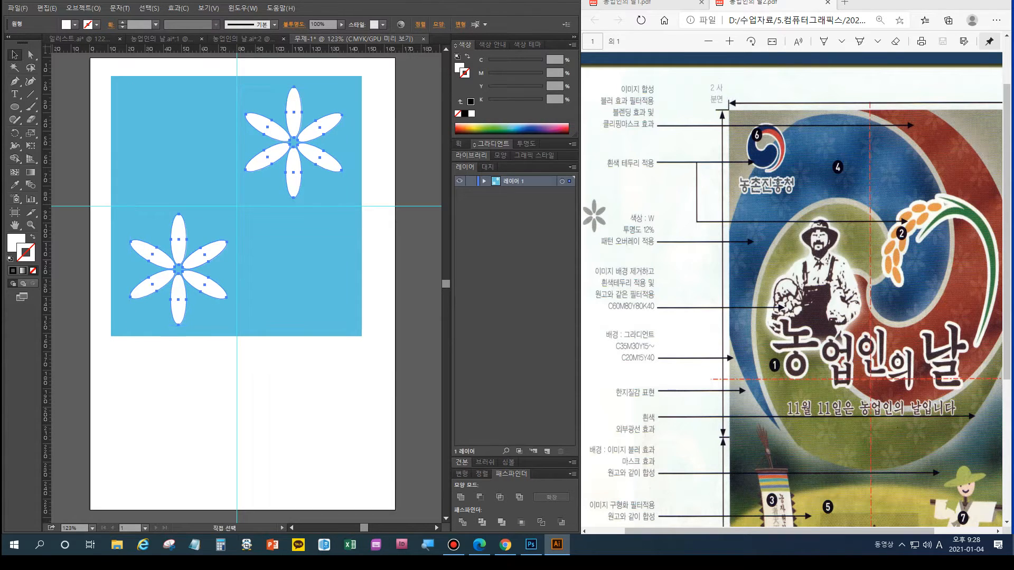
pyautogui.press('v')
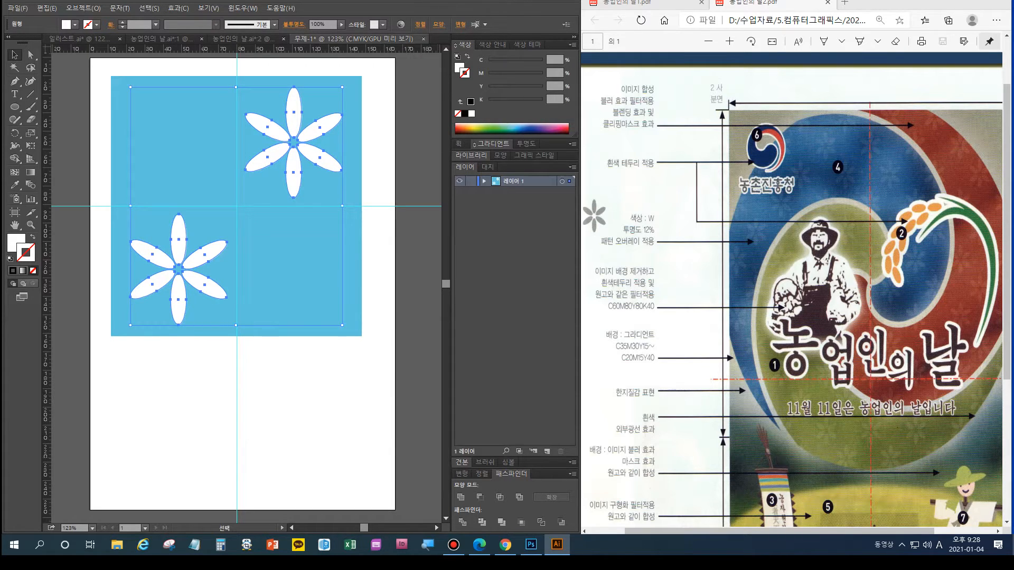
pyautogui.click(531, 544)
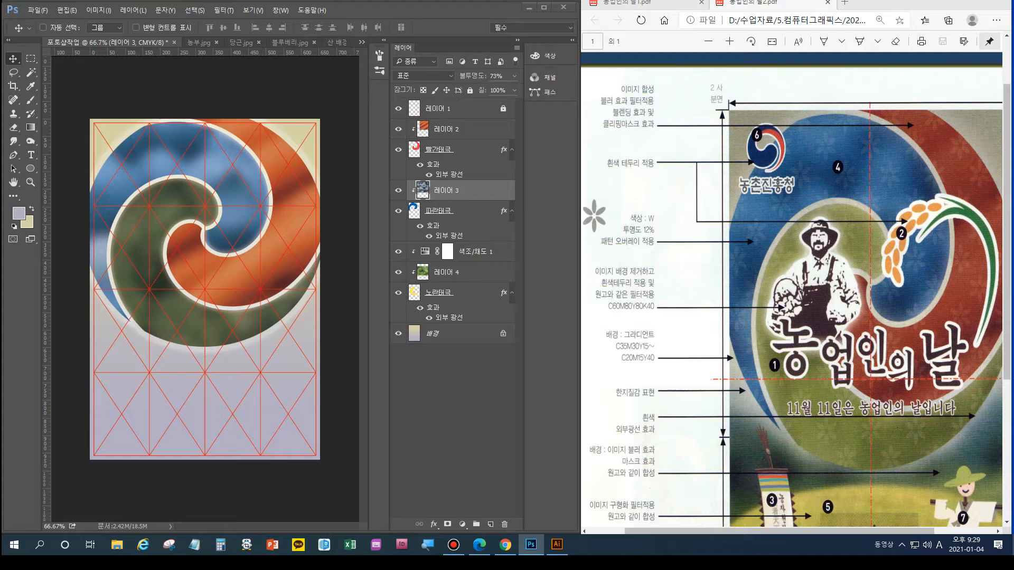
pyautogui.hotkey('alt', 'f')
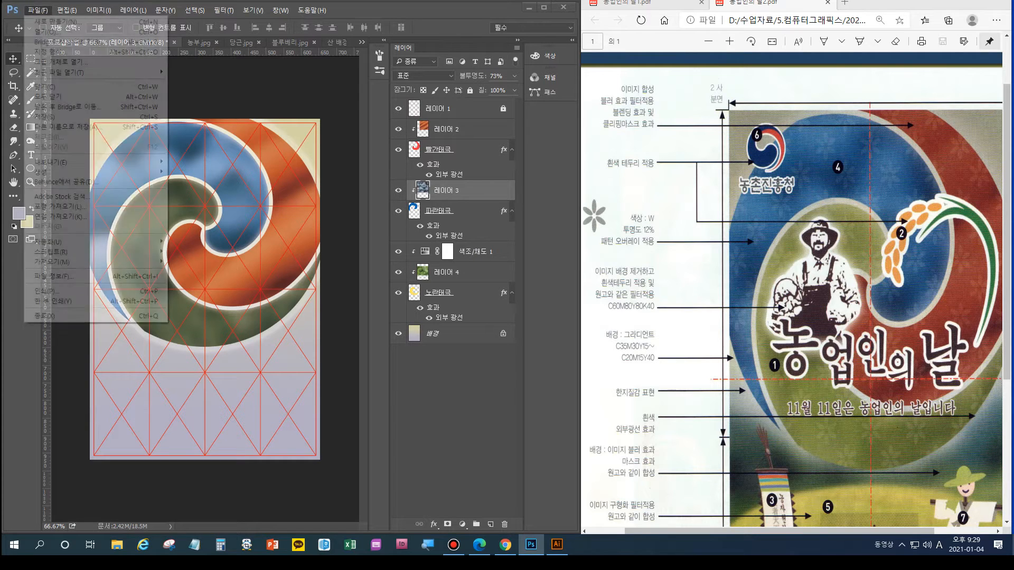
pyautogui.press('Return')
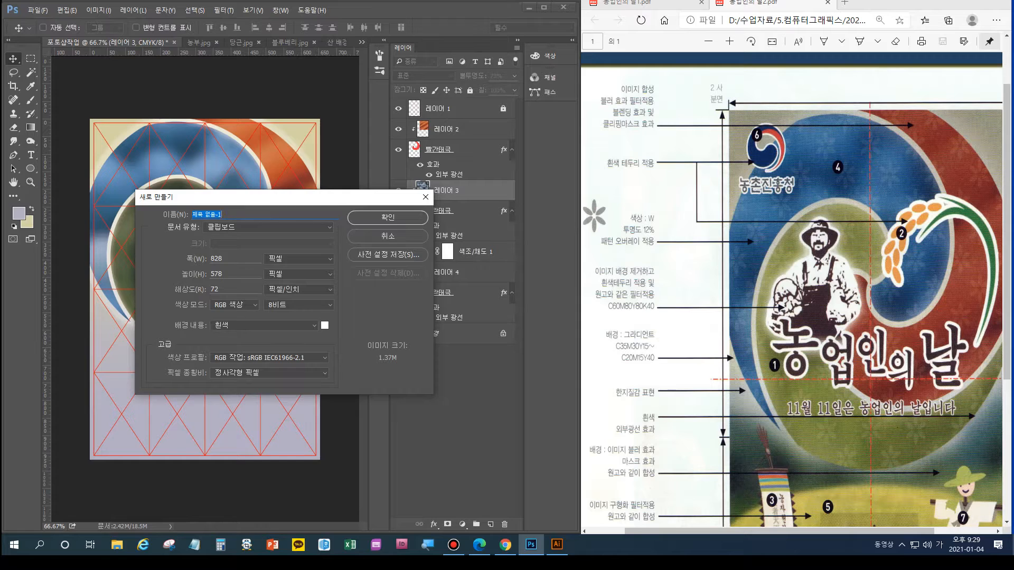
pyautogui.press('Return')
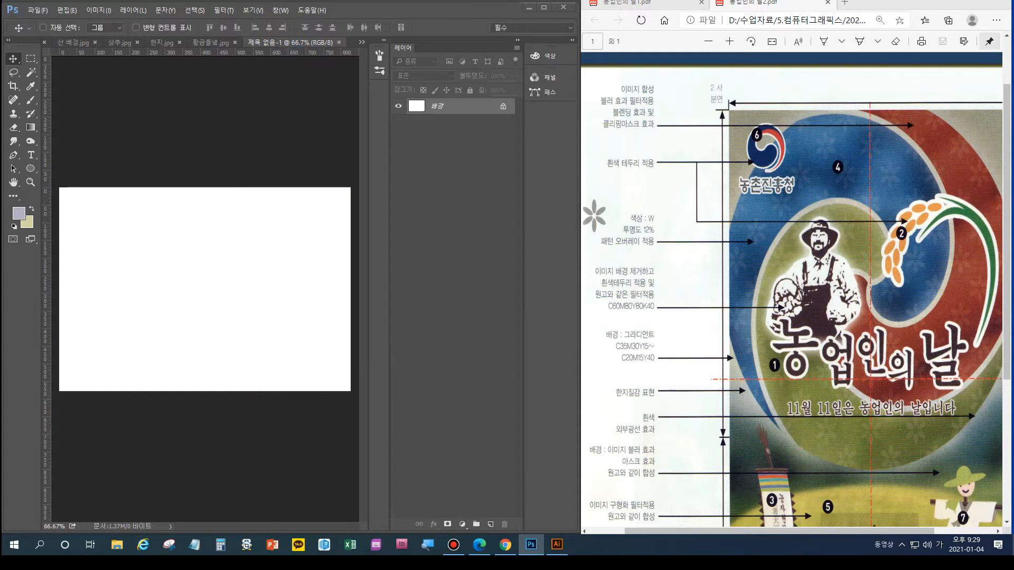
# Paste the two flowers as pixels into the new document and fill the background layer with the lavender foreground color
pyautogui.hotkey('ctrl', 'v')
pyautogui.press('Return')
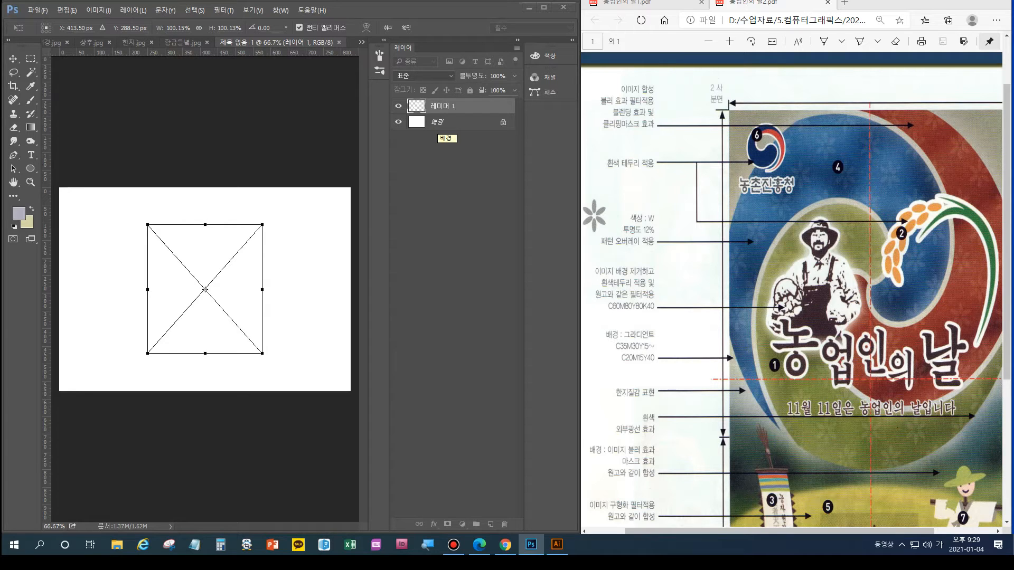
pyautogui.press('Return')
pyautogui.click(438, 125)
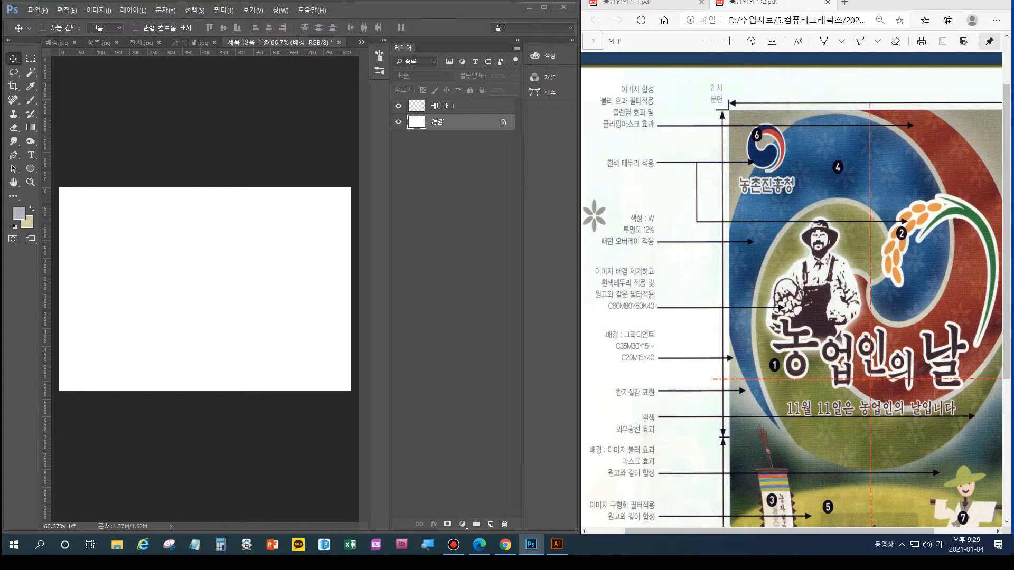
pyautogui.press('ctrl')
pyautogui.hotkey('alt', 'BackSpace')
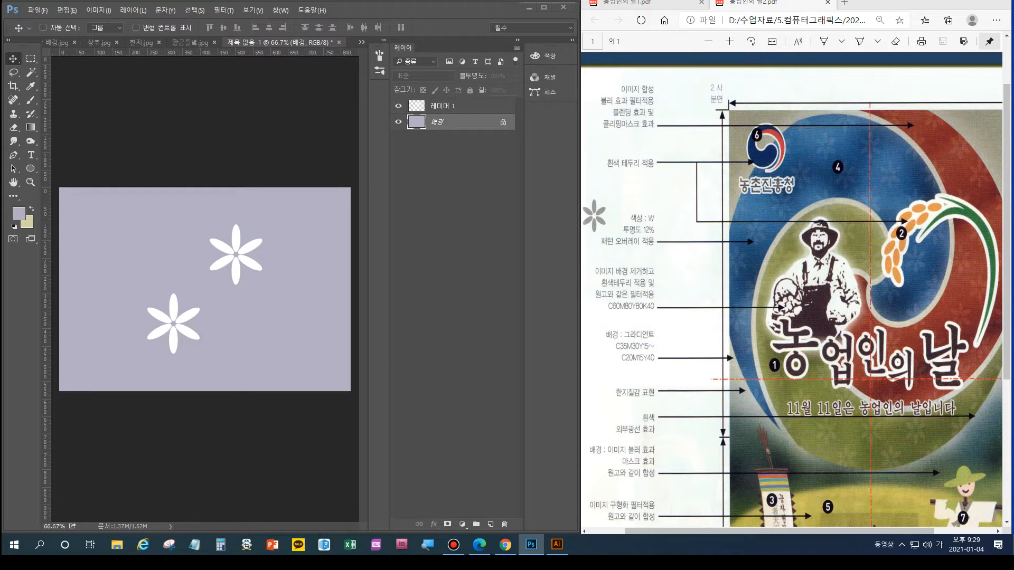
# Select the pasted flower layer and undo its trial move
pyautogui.click(444, 106)
pyautogui.moveTo(113, 210); pyautogui.dragTo(132, 233)
pyautogui.hotkey('ctrl', 'z')
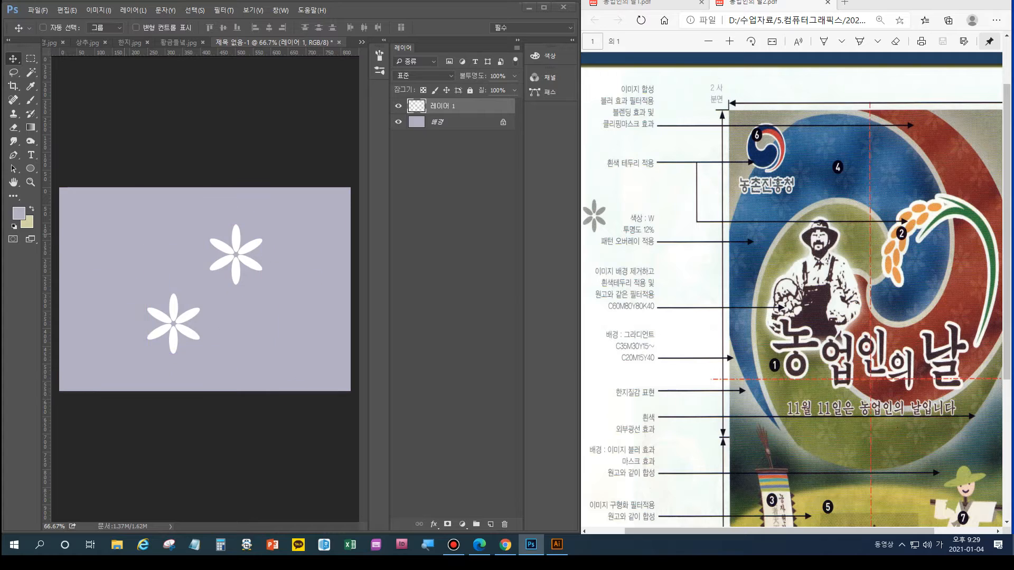
pyautogui.hotkey('ctrl', 'a')
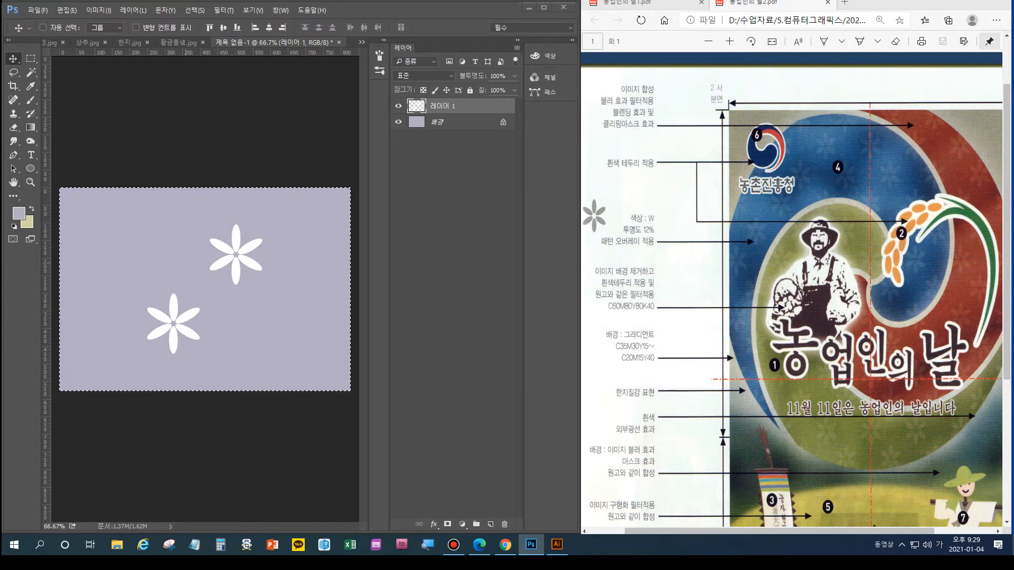
pyautogui.hotkey('ctrl', 'd')
pyautogui.press('m')
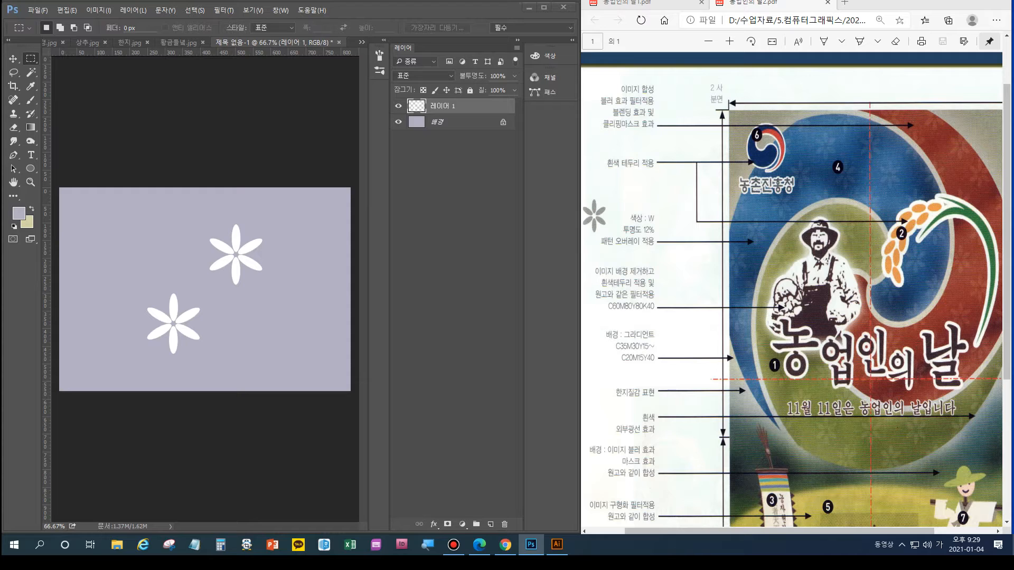
pyautogui.moveTo(117, 221); pyautogui.dragTo(283, 364)
pyautogui.hotkey('ctrl', 'd')
# Close the untitled lavender flower document without saving its changes
pyautogui.click(37, 10)
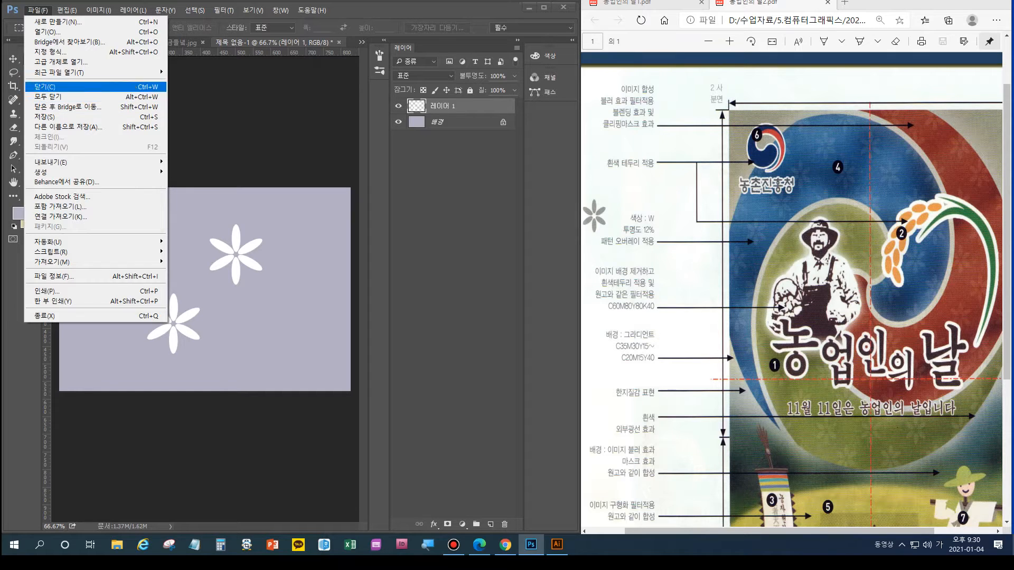
pyautogui.press('Escape')
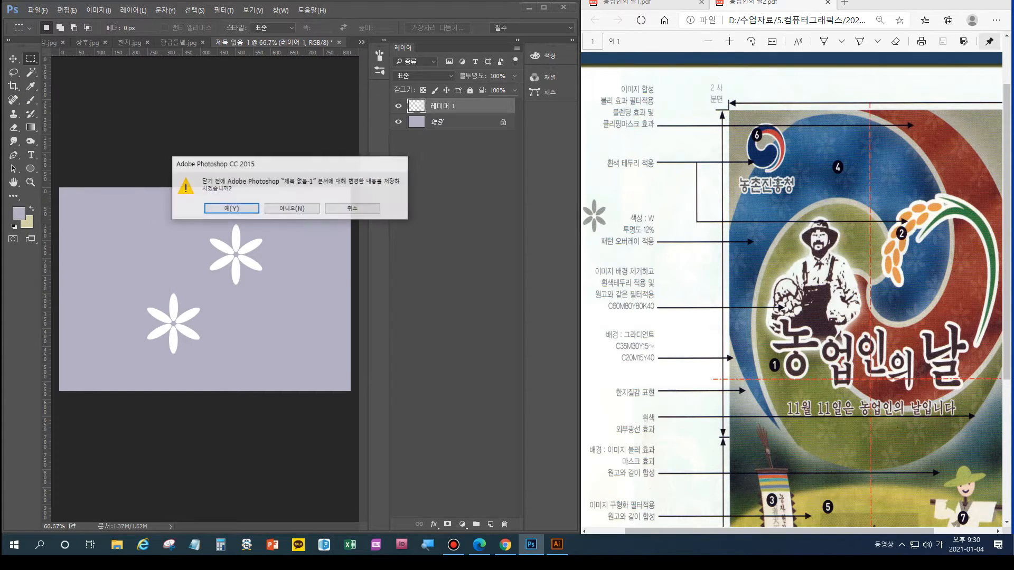
pyautogui.click(292, 209)
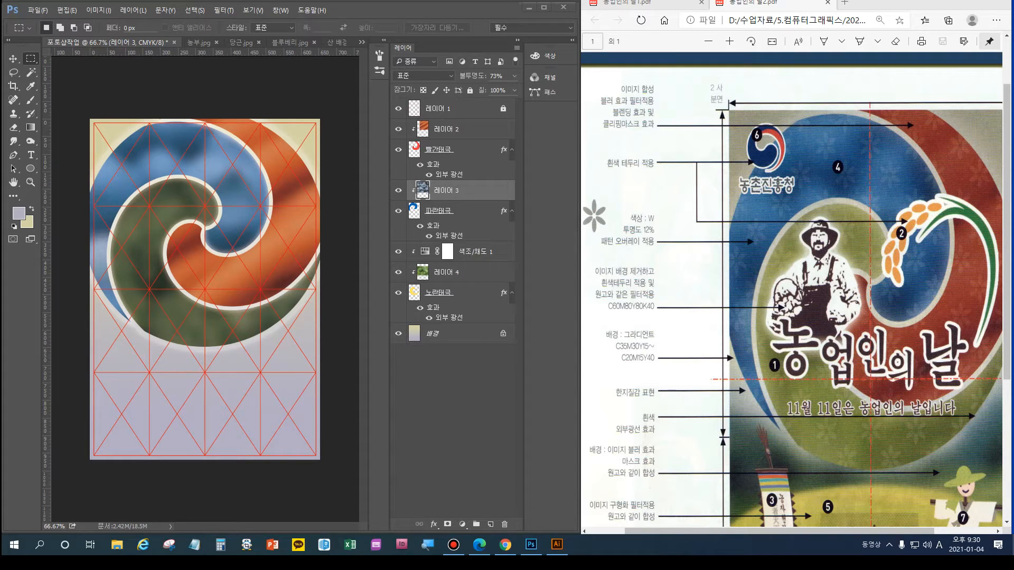
pyautogui.click(557, 545)
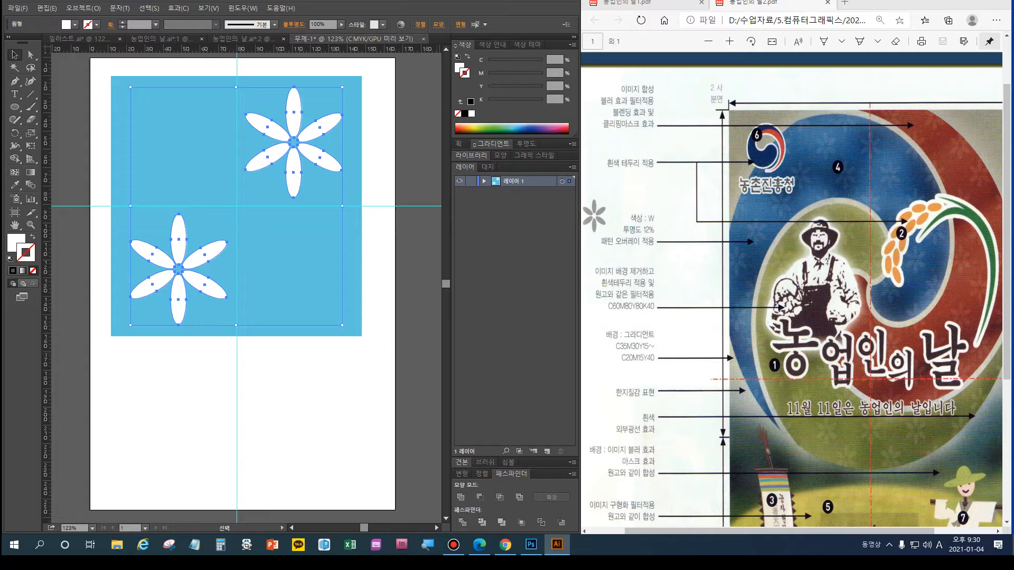
pyautogui.press('Hangul')
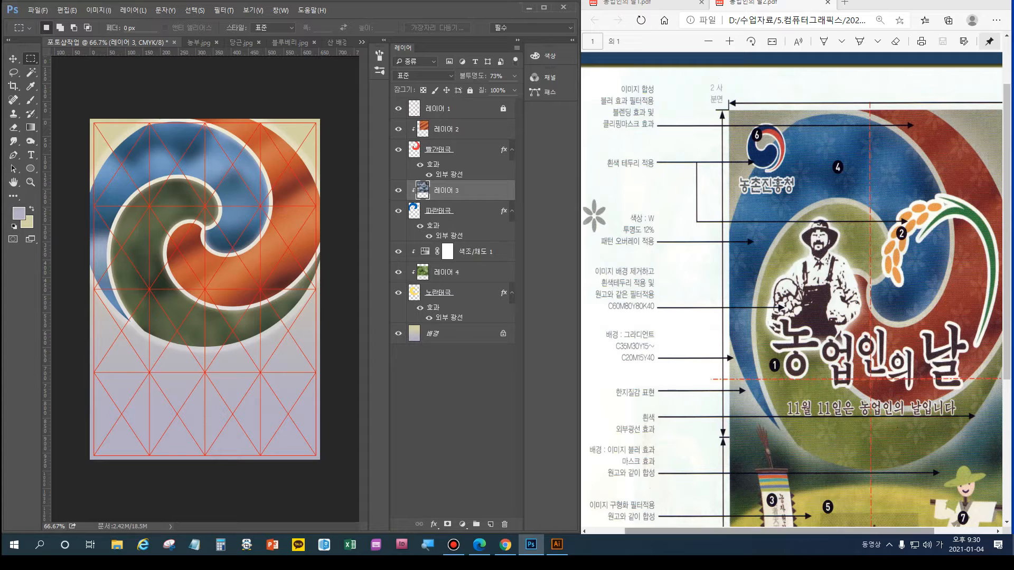
pyautogui.hscroll(2, 792, 295)
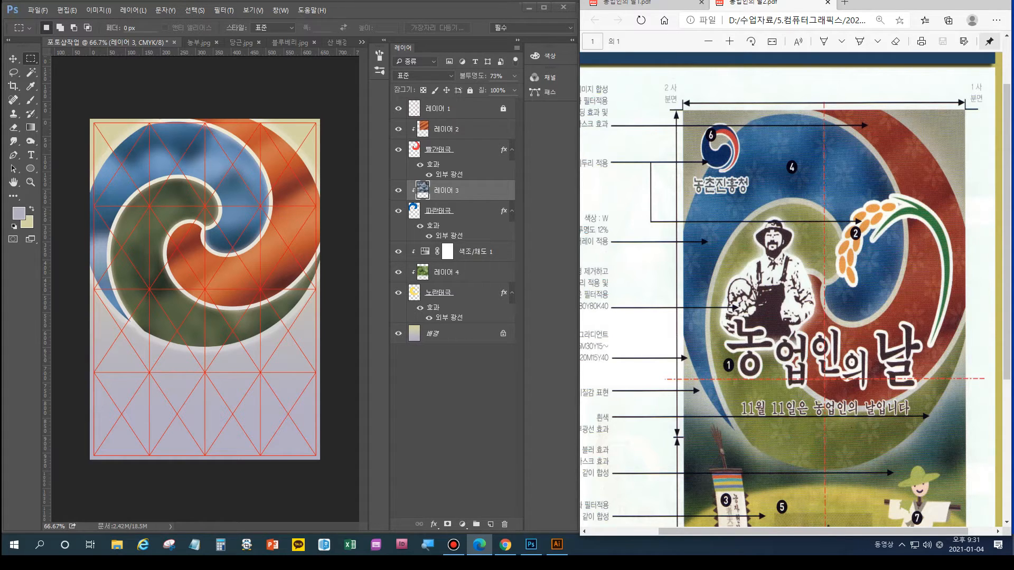
# Create a new 100 × 100 pixel CMYK document at 100 pixels/inch with a transparent background
pyautogui.click(38, 11)
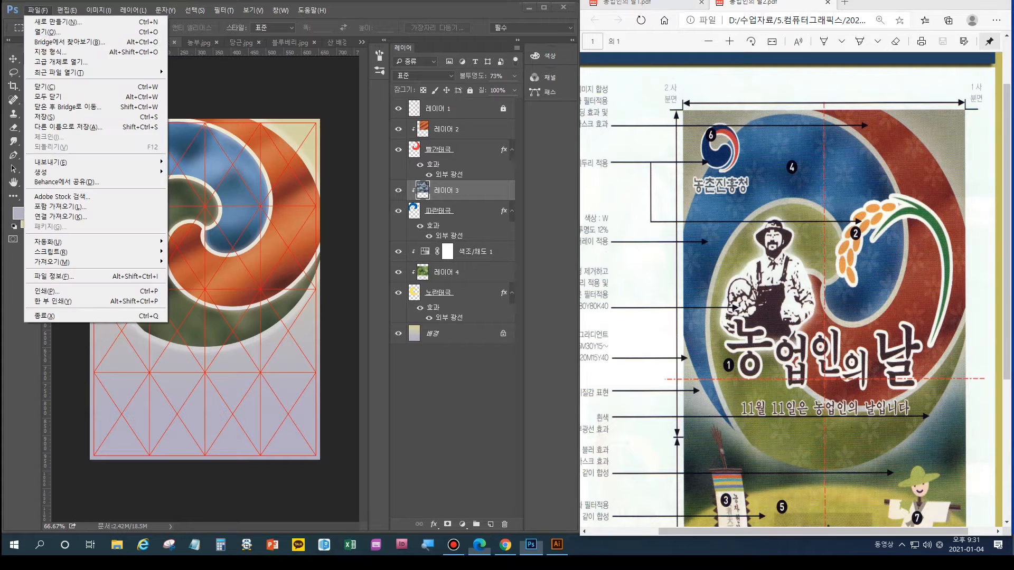
pyautogui.click(59, 22)
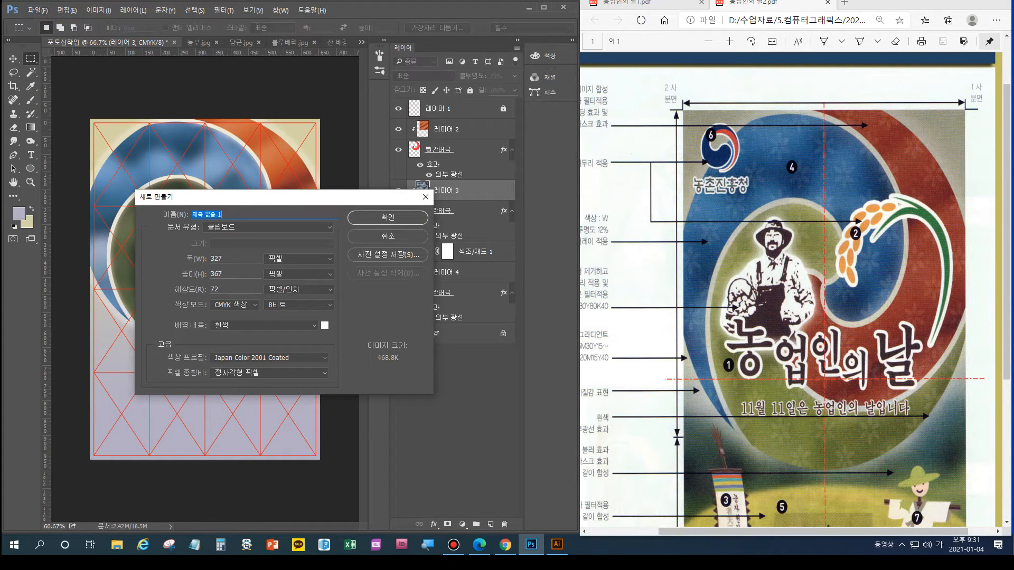
pyautogui.write('100')
pyautogui.press('Tab')
pyautogui.press('Tab')
pyautogui.write('100100')
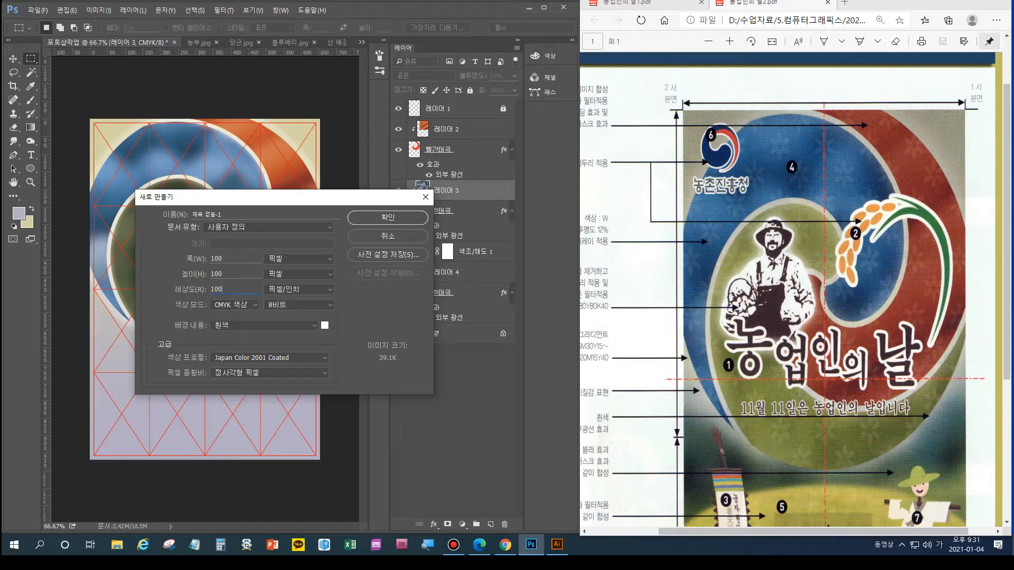
pyautogui.click(265, 325)
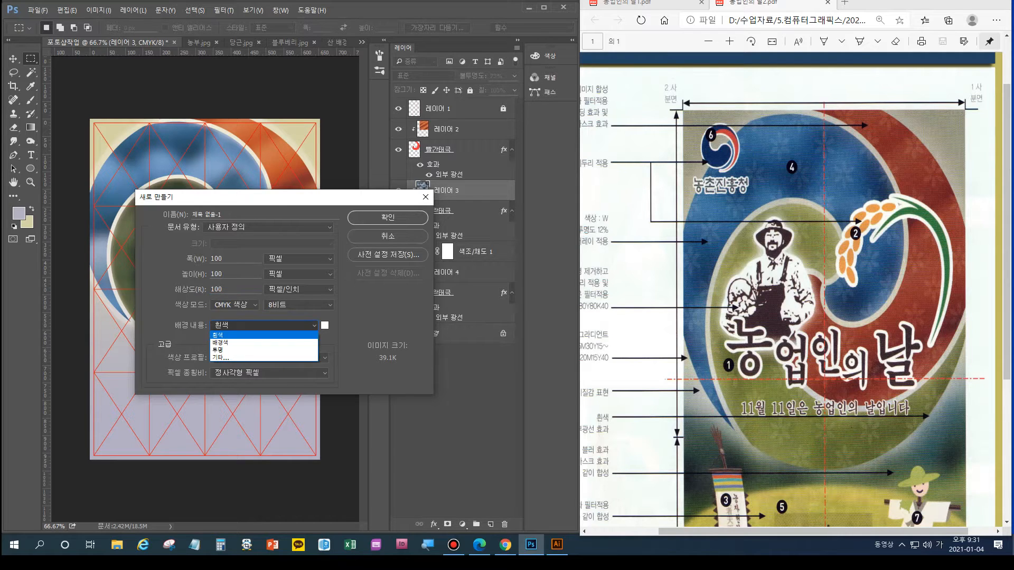
pyautogui.click(253, 350)
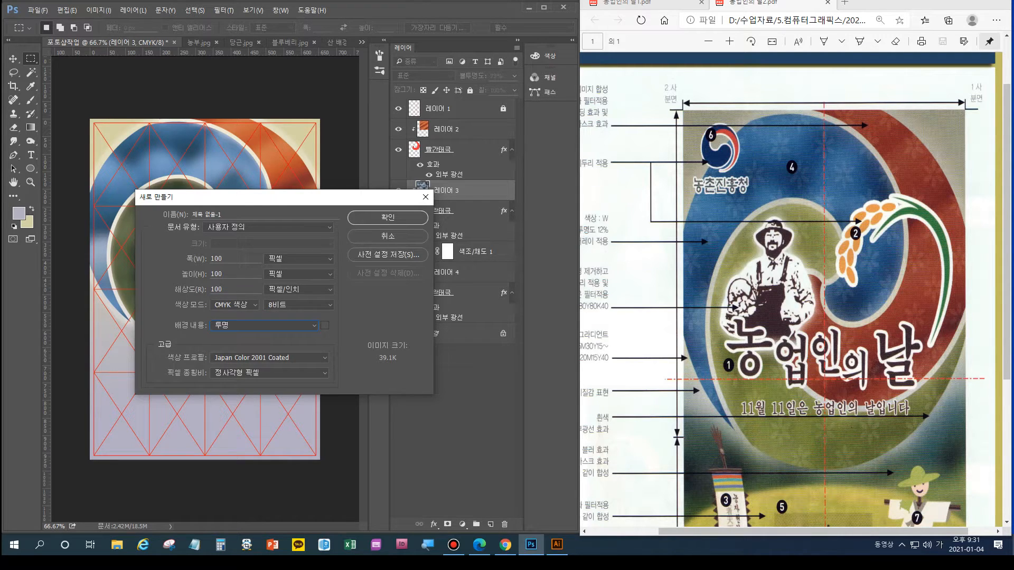
pyautogui.press('Return')
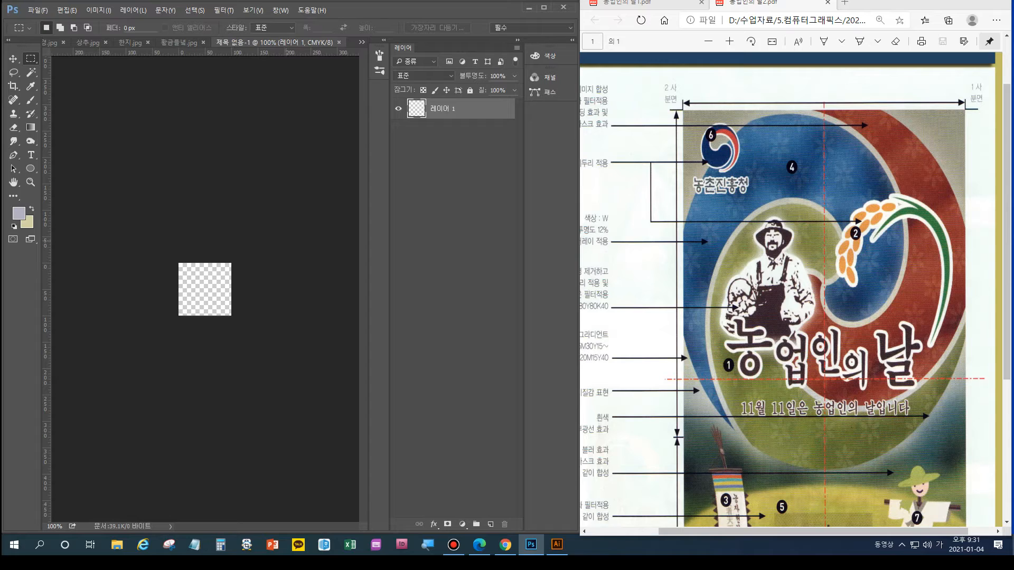
# Paste the two copied flowers as pixels and commit them at the size fitted to the canvas
pyautogui.hotkey('ctrl', 'v')
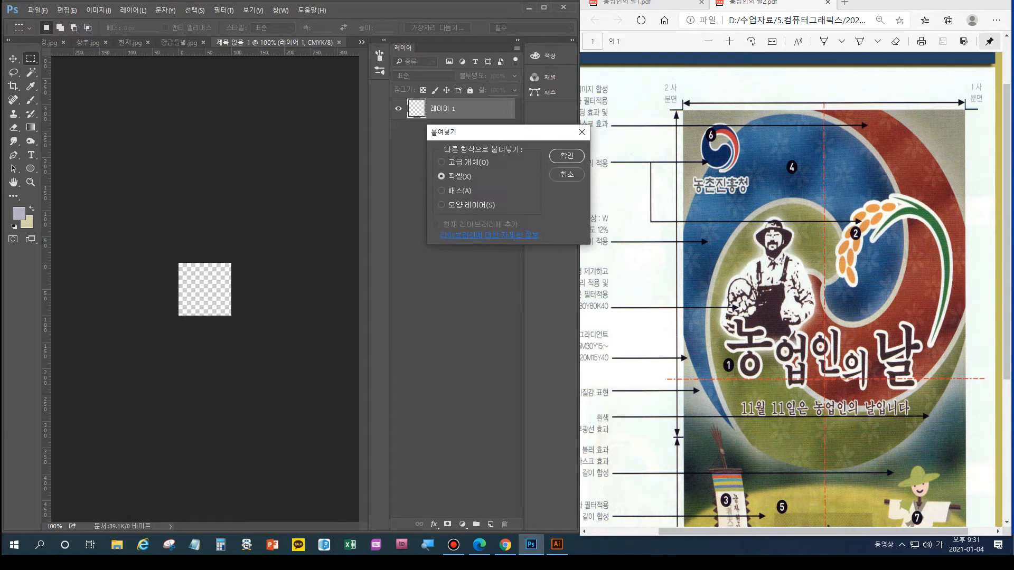
pyautogui.press('Return')
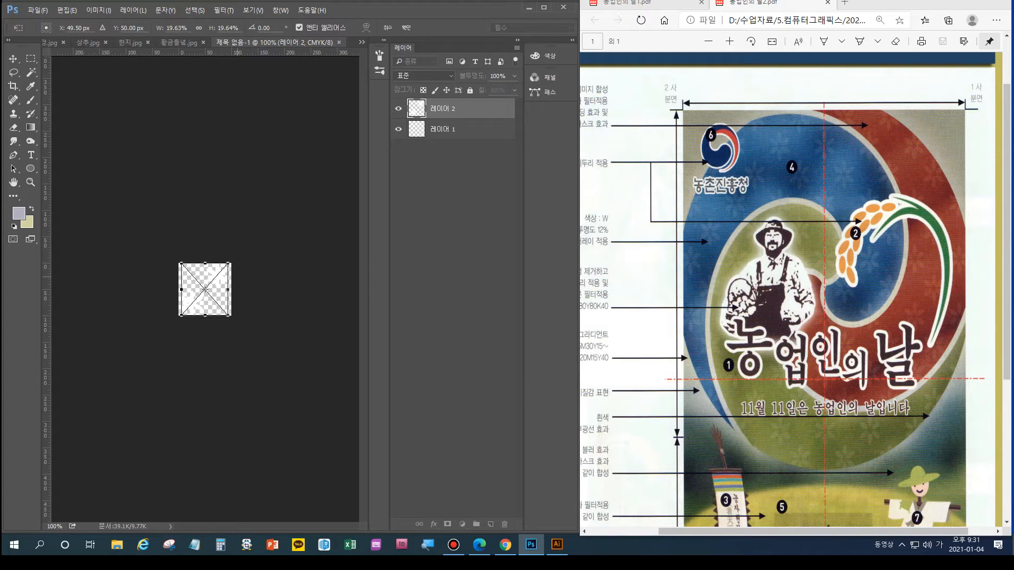
pyautogui.press('Return')
# Select the whole canvas and define it as a pattern named 꽃무늬
pyautogui.hotkey('ctrl', 'a')
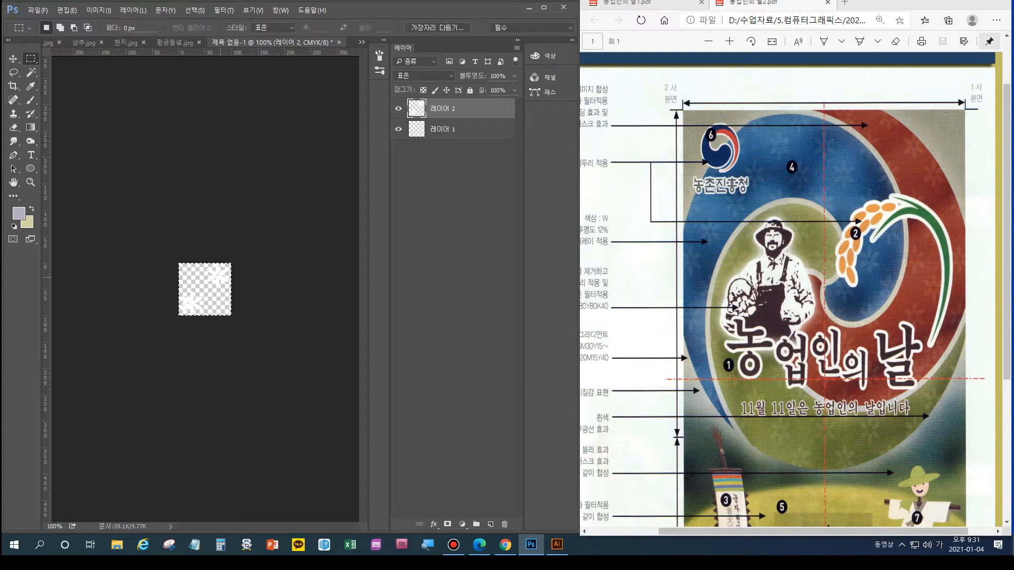
pyautogui.click(68, 10)
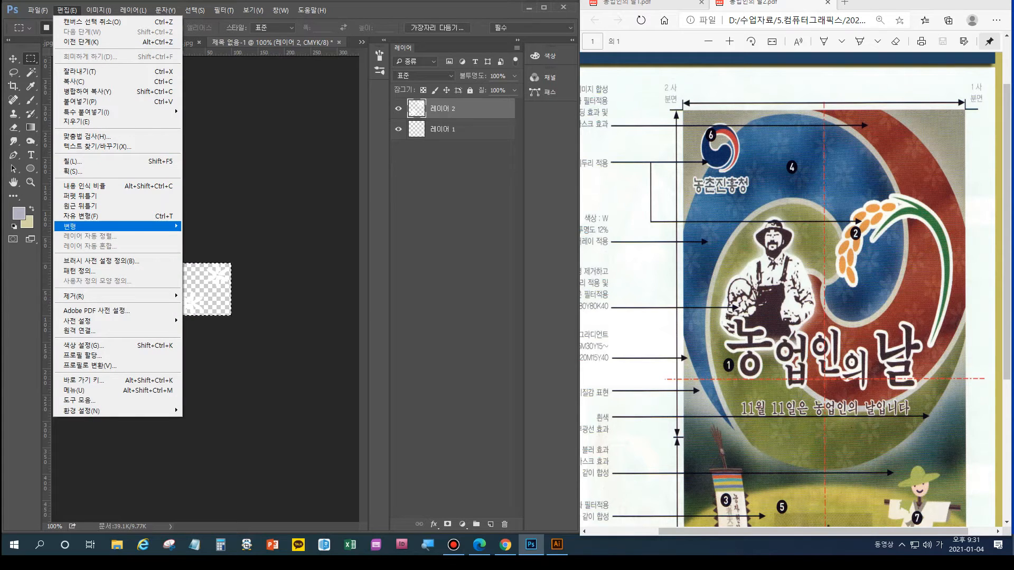
pyautogui.click(79, 271)
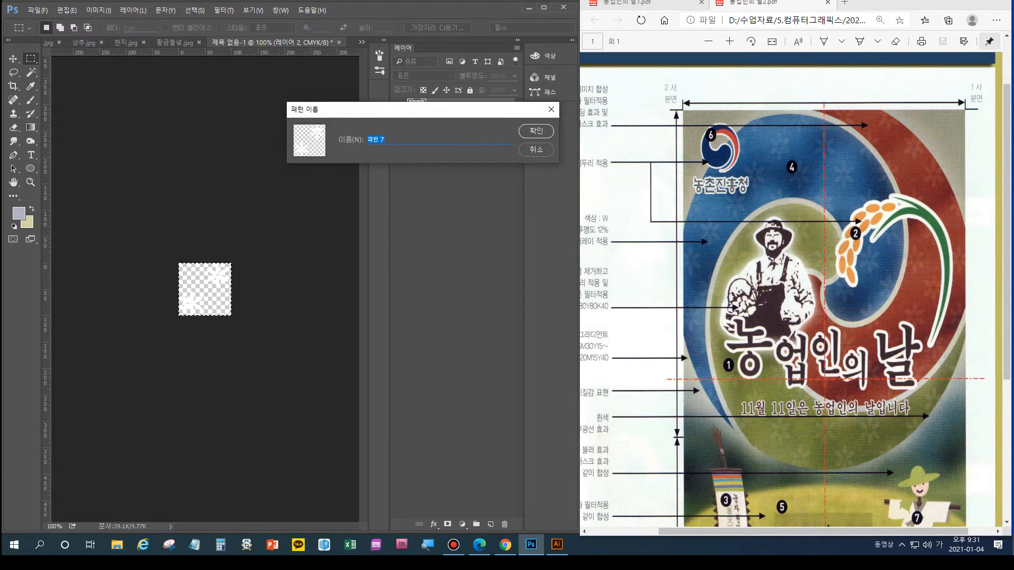
pyautogui.write('꽃무늬')
pyautogui.press('Return')
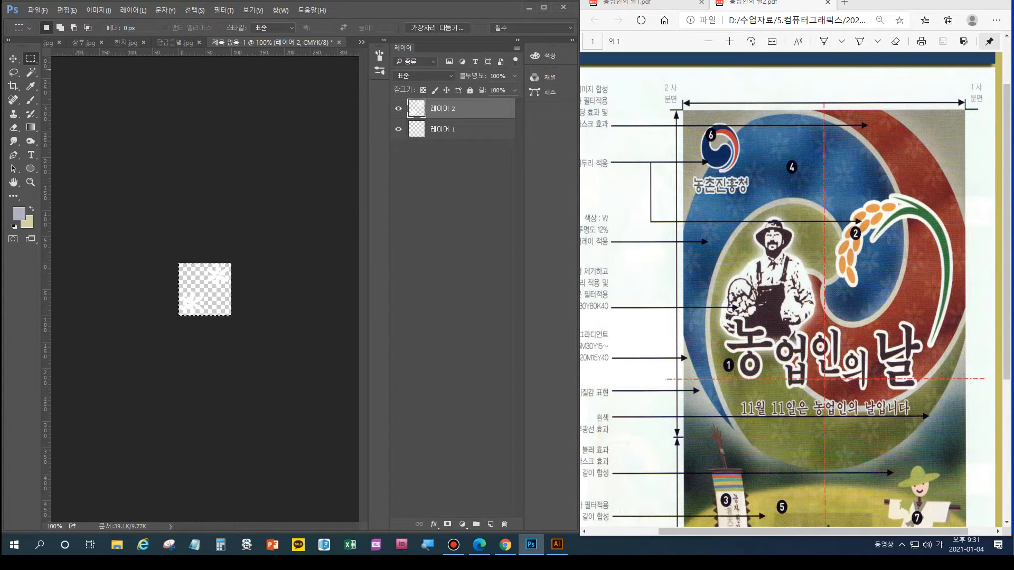
# In the poster document, add a pattern overlay to the 빨간태극 layer using the flower pattern, Linear Light, 12% opacity and 50% scale
pyautogui.click(361, 41)
pyautogui.click(401, 45)
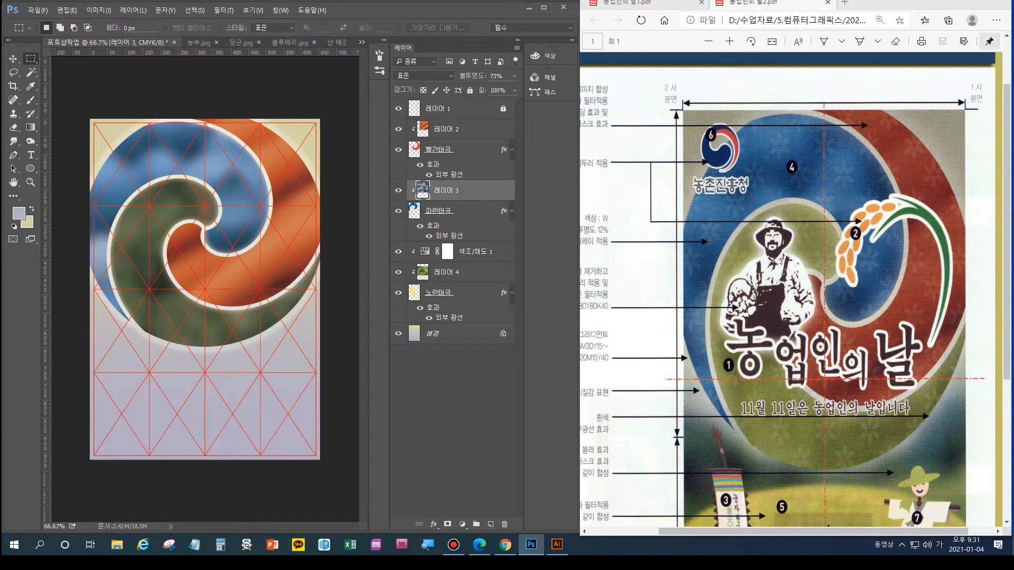
pyautogui.click(466, 149)
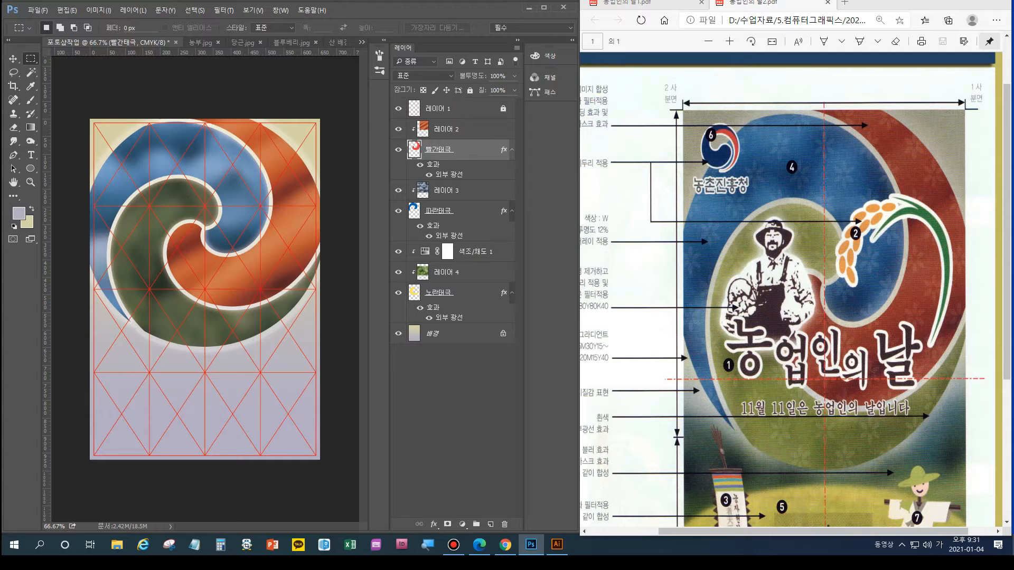
pyautogui.doubleClick(481, 149)
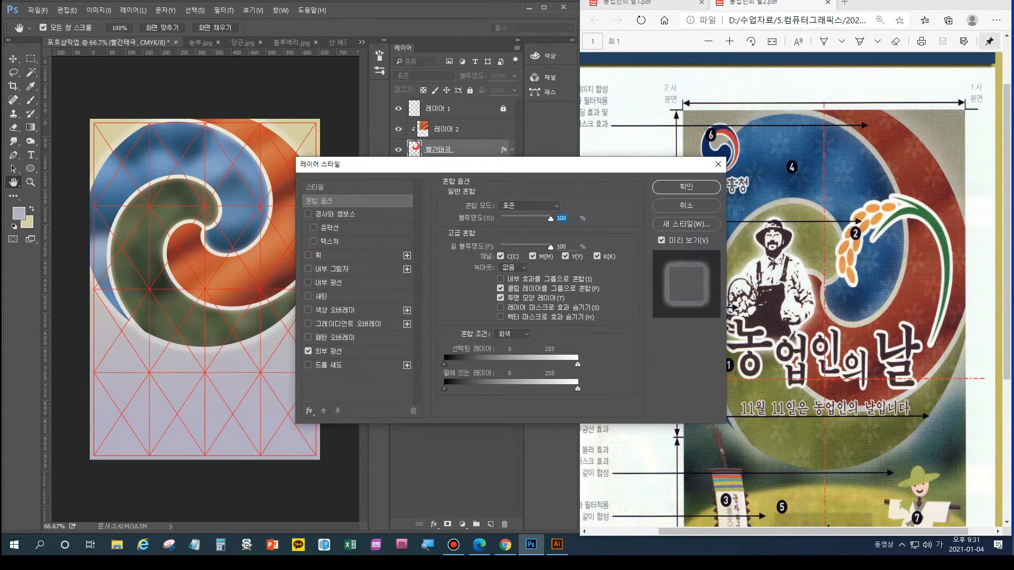
pyautogui.click(329, 352)
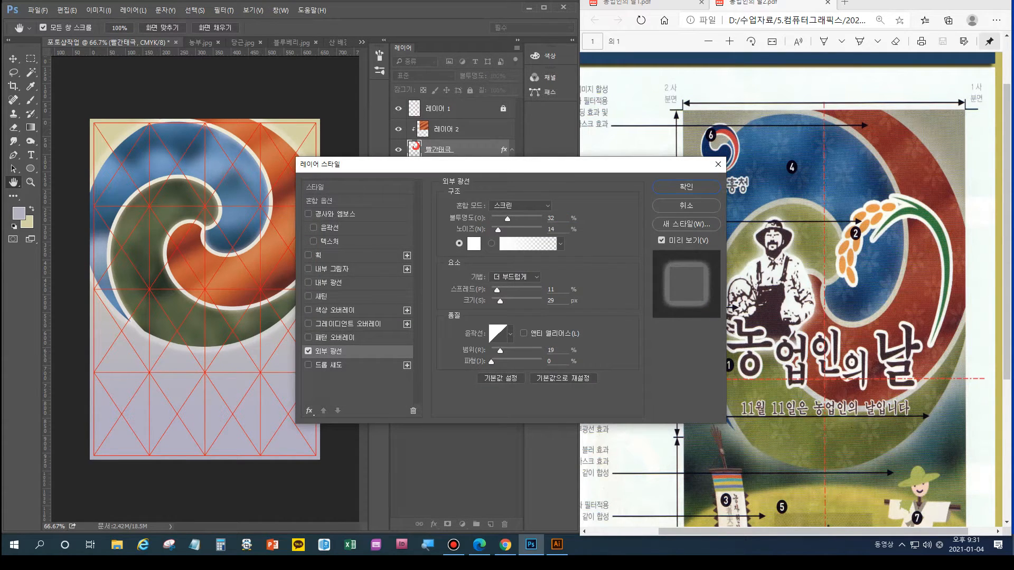
pyautogui.click(335, 338)
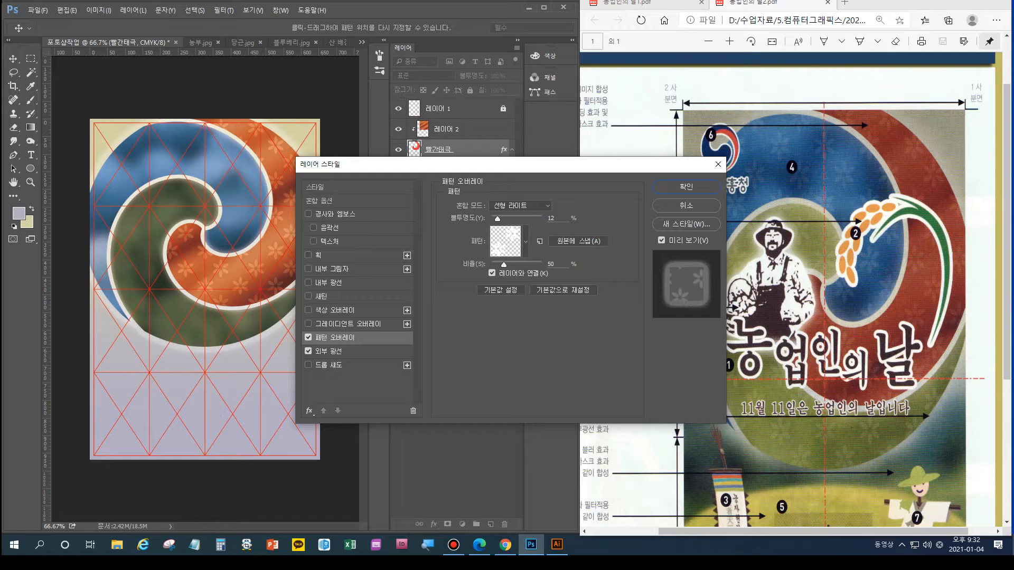
pyautogui.moveTo(498, 219); pyautogui.dragTo(495, 219)
pyautogui.press('Up')
pyautogui.press('Up')
pyautogui.write('10')
pyautogui.press('Return')
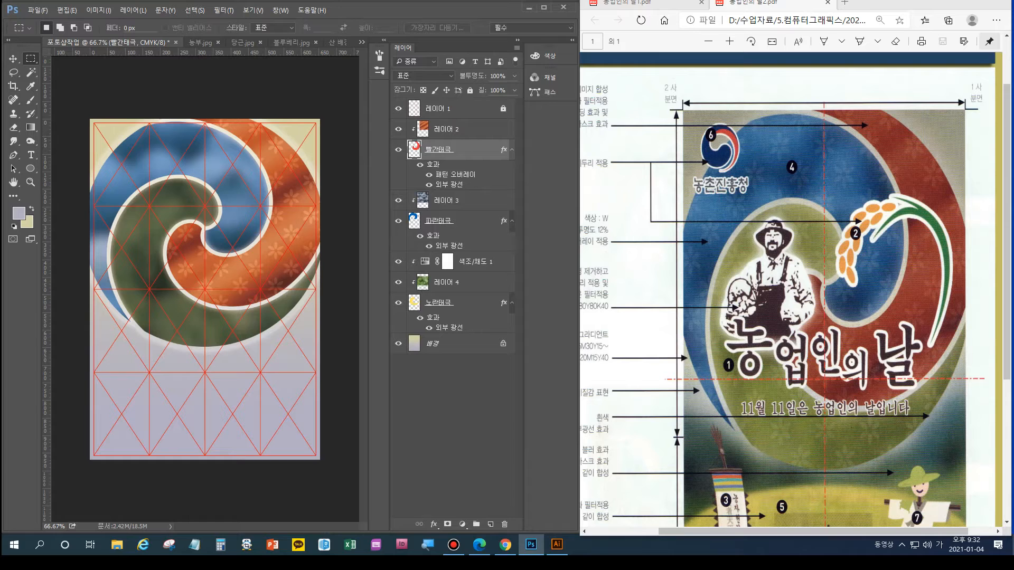
# Add the flower pattern overlay to the 파란태극 layer with Linear Light, 12% opacity and 50% scale
pyautogui.click(472, 221)
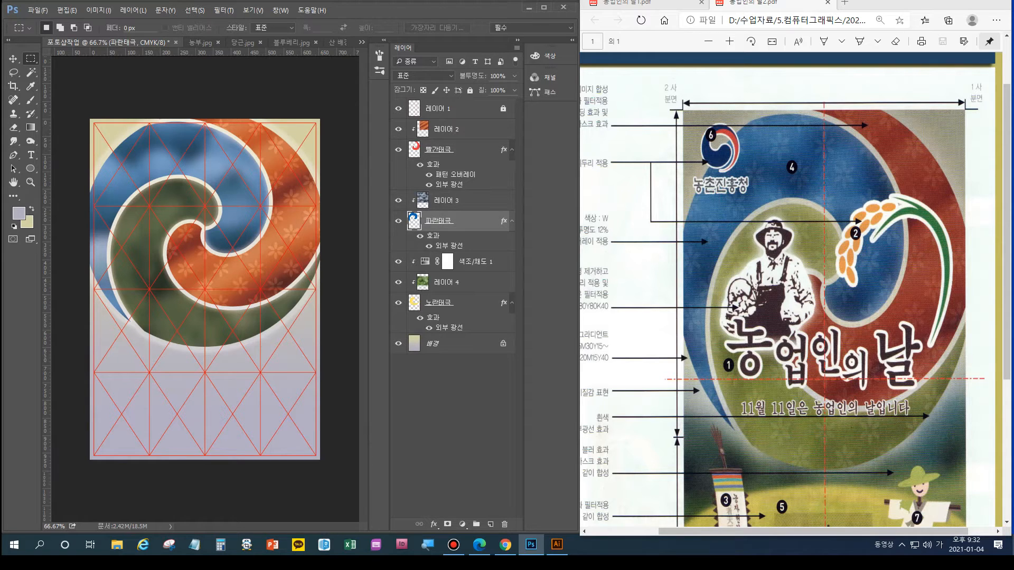
pyautogui.doubleClick(471, 221)
pyautogui.click(335, 338)
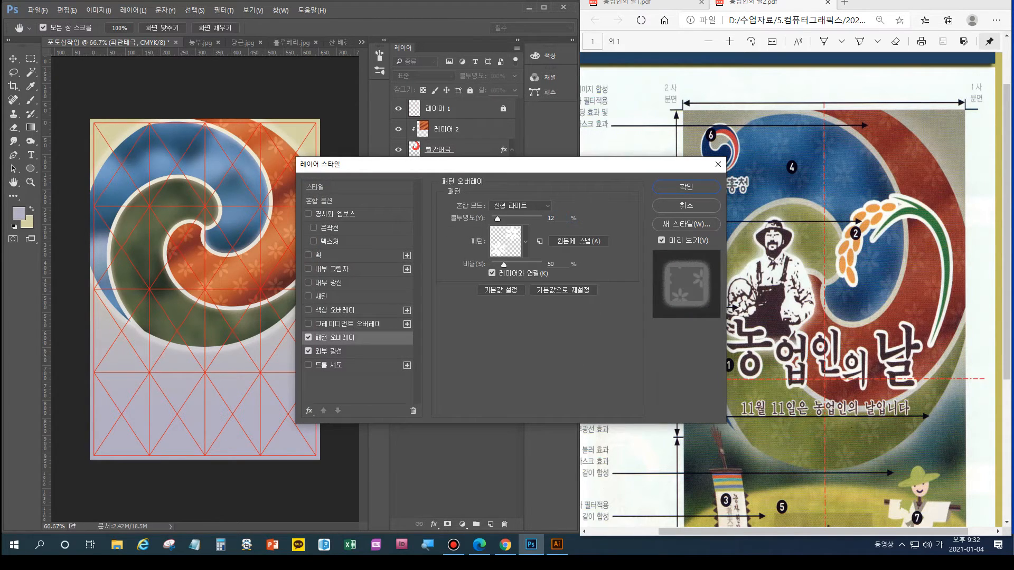
pyautogui.doubleClick(551, 218)
pyautogui.write('10')
pyautogui.press('Return')
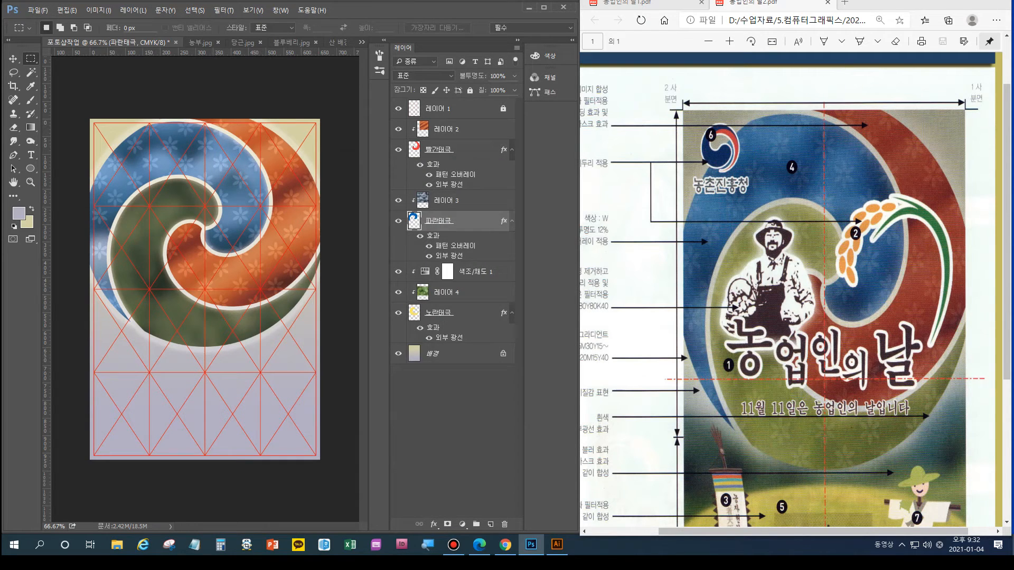
pyautogui.click(467, 292)
pyautogui.doubleClick(467, 292)
pyautogui.click(687, 207)
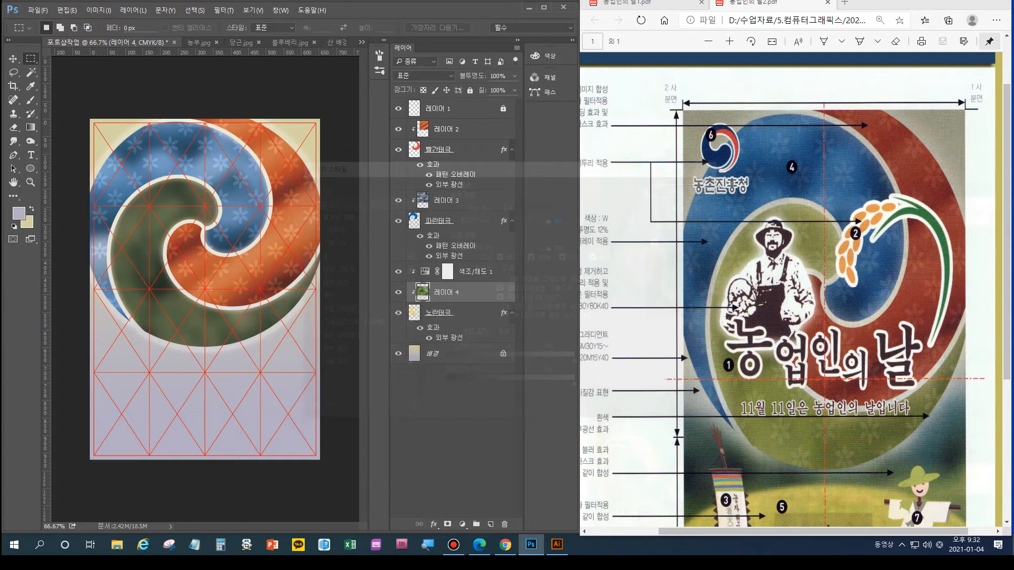
# Add the flower pattern overlay to the 노란태극 layer with Linear Light, 12% opacity and 50% scale
pyautogui.click(467, 313)
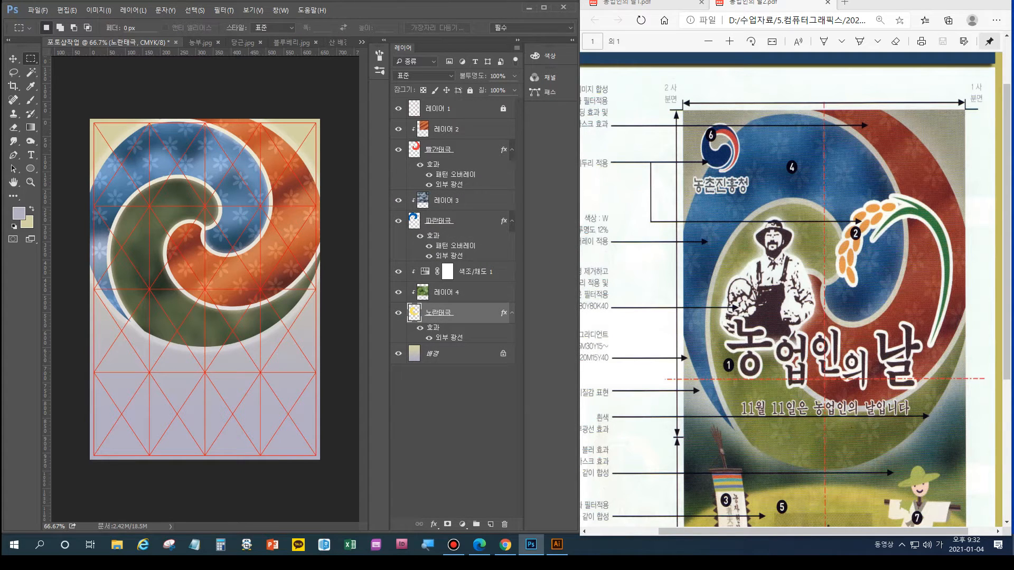
pyautogui.doubleClick(467, 312)
pyautogui.click(308, 338)
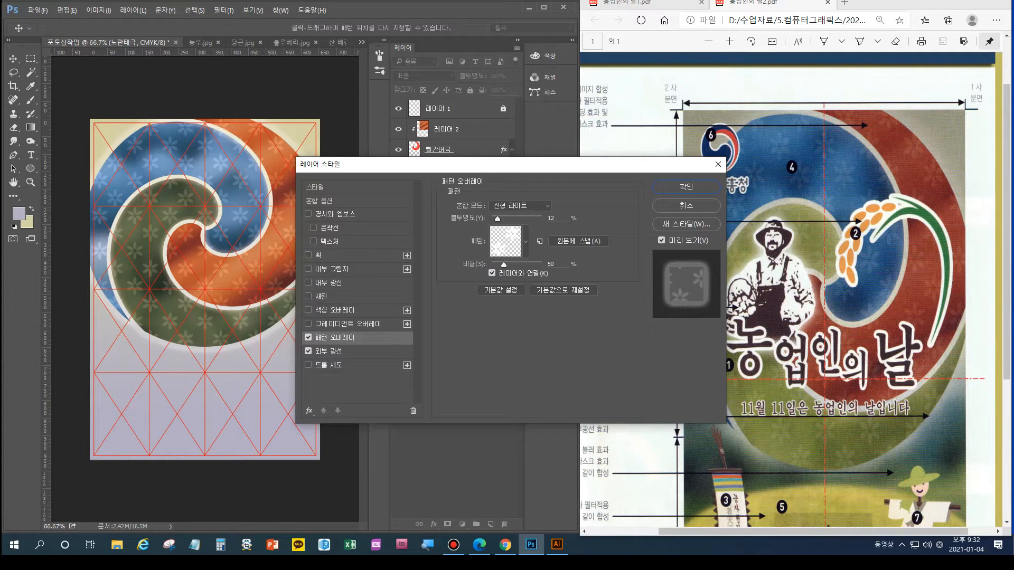
pyautogui.click(686, 186)
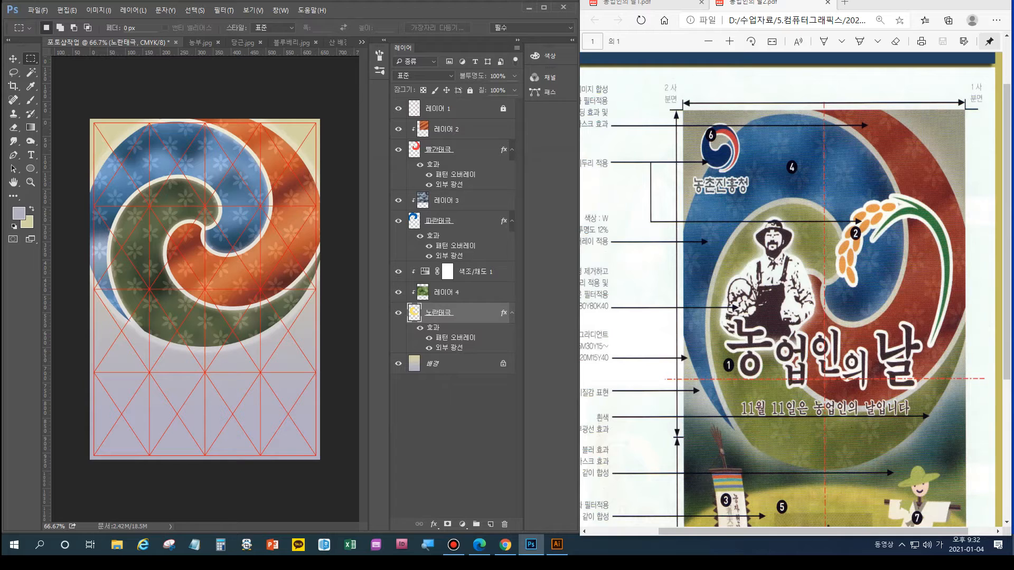
# Switch to Illustrator and bring up the completed poster in the 농업인의 날.ai document
pyautogui.click(557, 545)
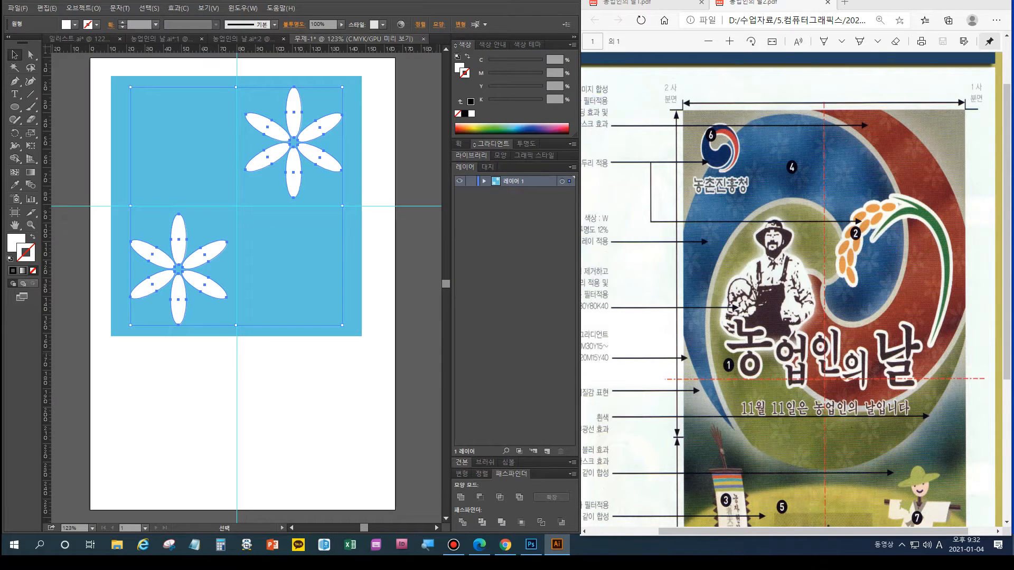
pyautogui.click(162, 39)
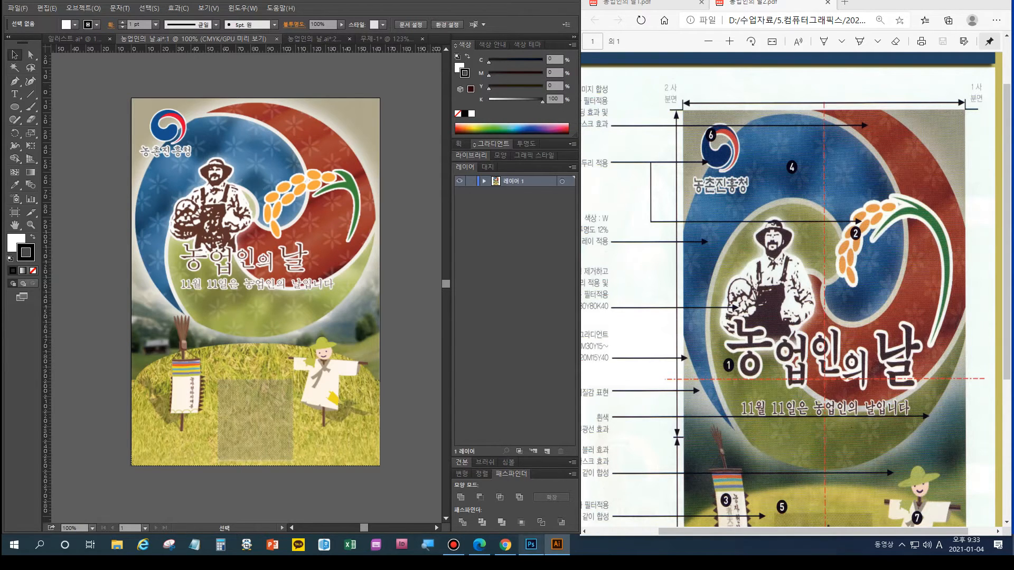
# Return to the poster document in Photoshop and group the layers from 레이어 2 down to 노란태극 as 태극
pyautogui.click(531, 544)
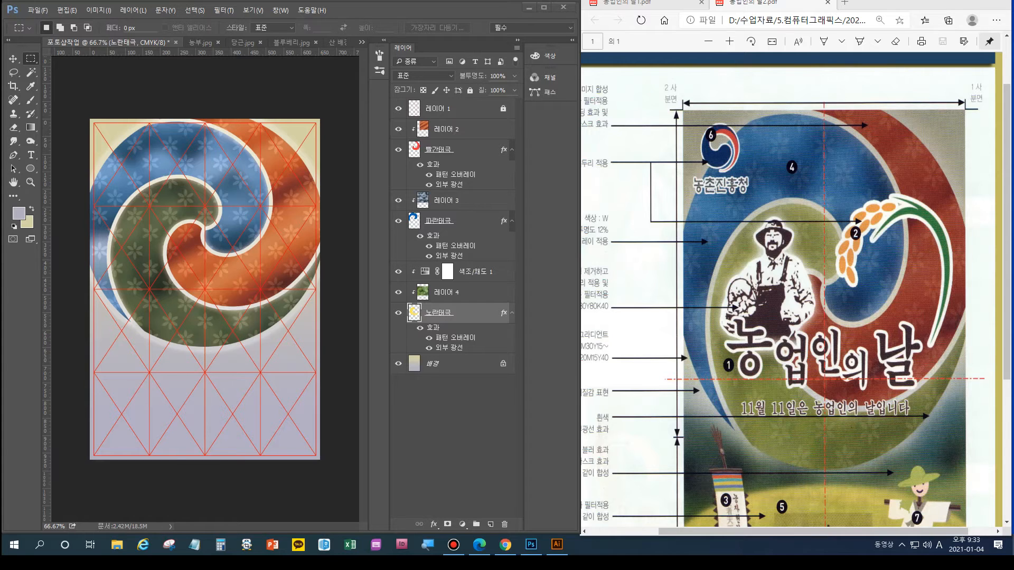
pyautogui.click(557, 545)
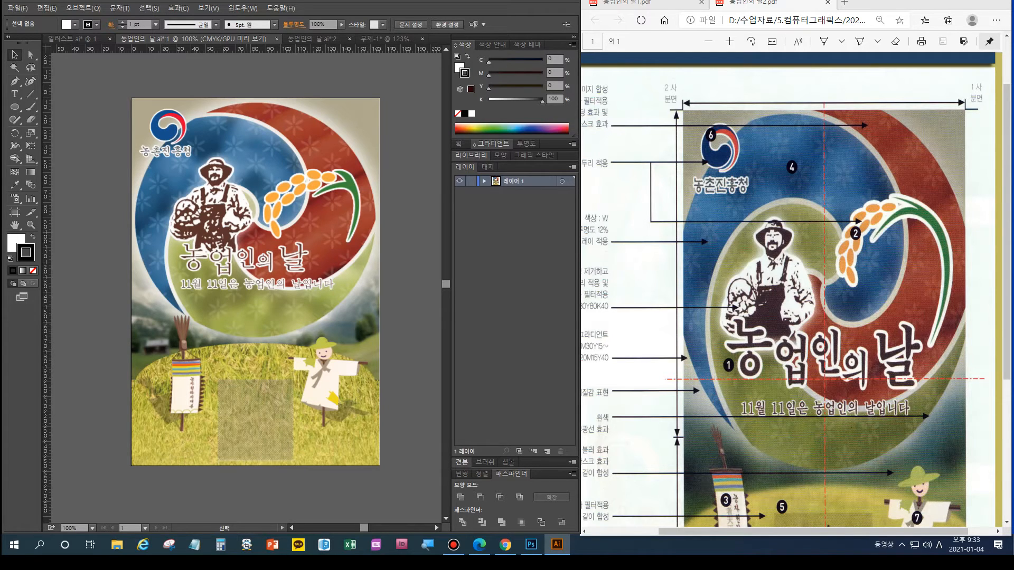
pyautogui.click(531, 546)
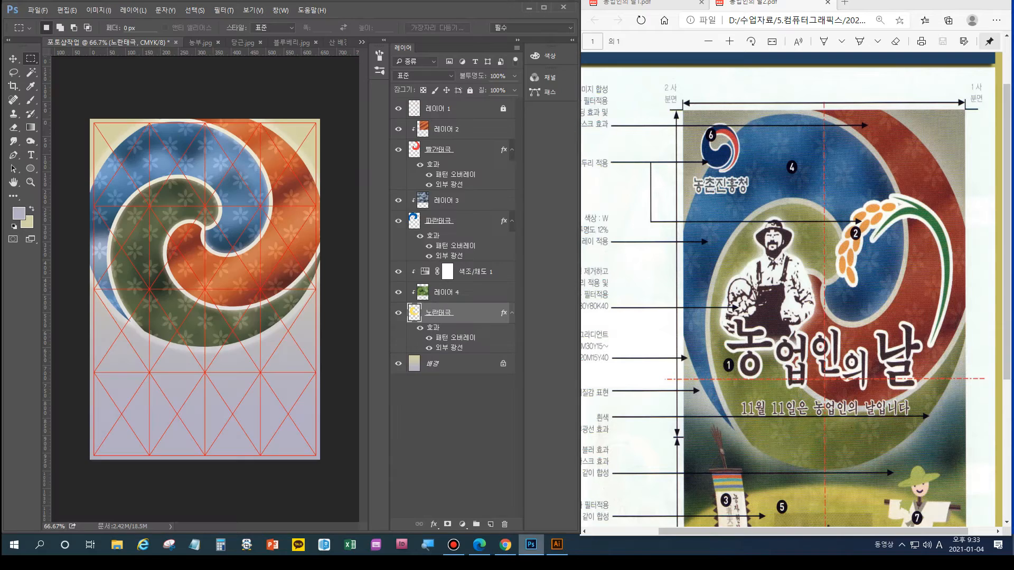
pyautogui.click(458, 129)
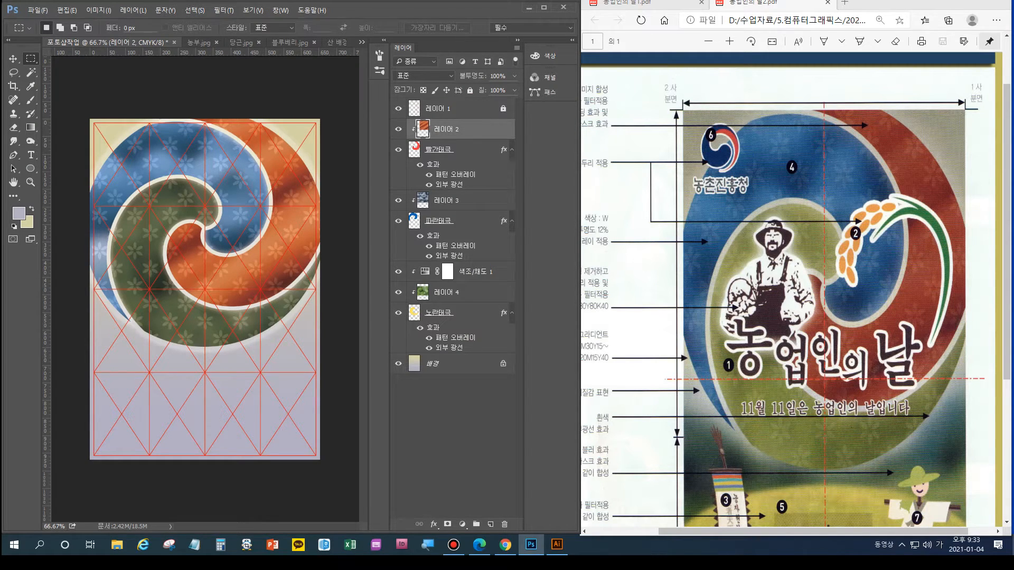
pyautogui.keyDown('shift'); pyautogui.click(459, 313); pyautogui.keyUp('shift')
pyautogui.hotkey('ctrl', 'g')
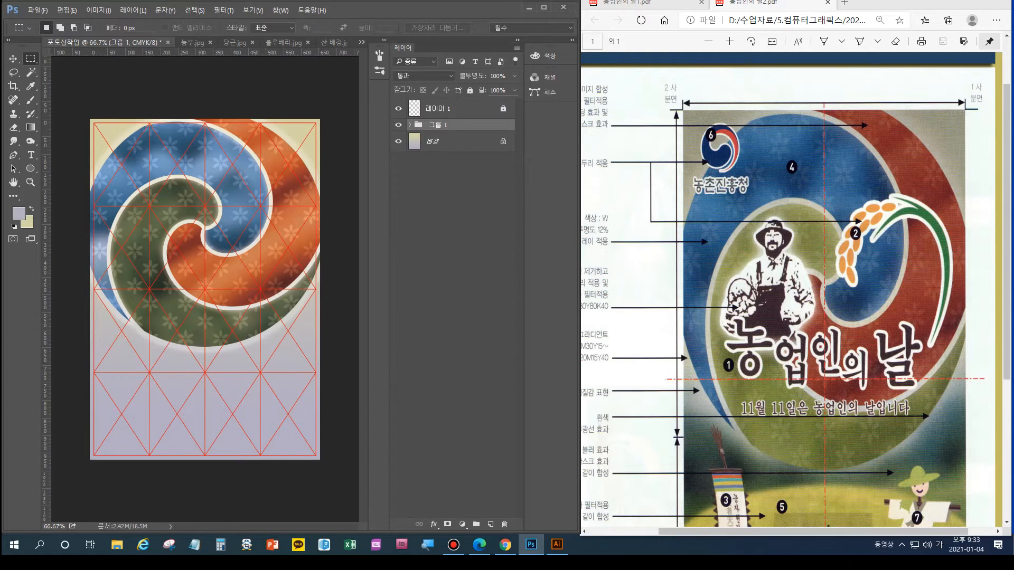
pyautogui.doubleClick(438, 125)
pyautogui.write('태극')
pyautogui.press('Return')
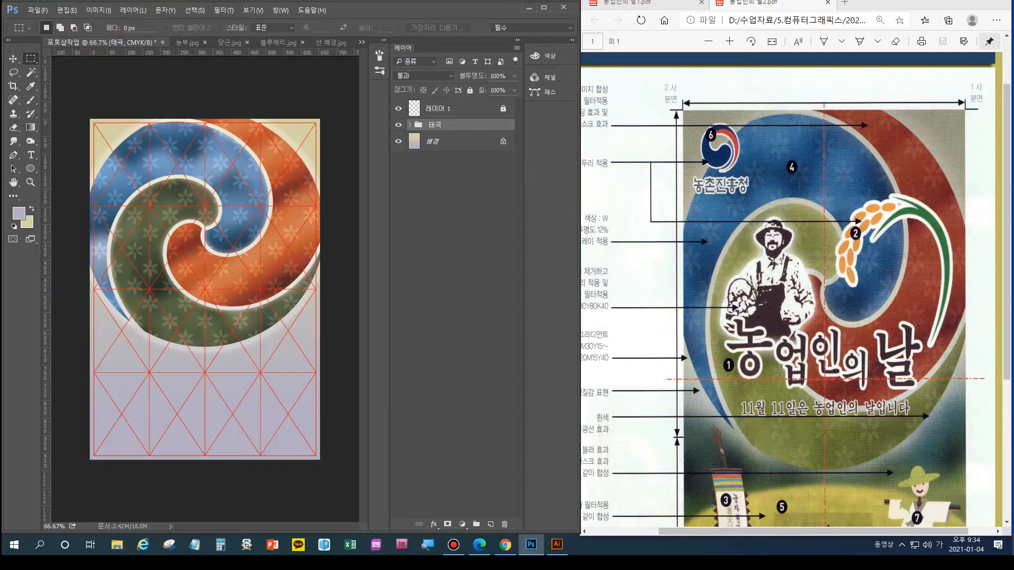
# Hide the 태극 group and paste the entire 산 배경.jpg image above the 배경 layer in the poster document
pyautogui.click(398, 125)
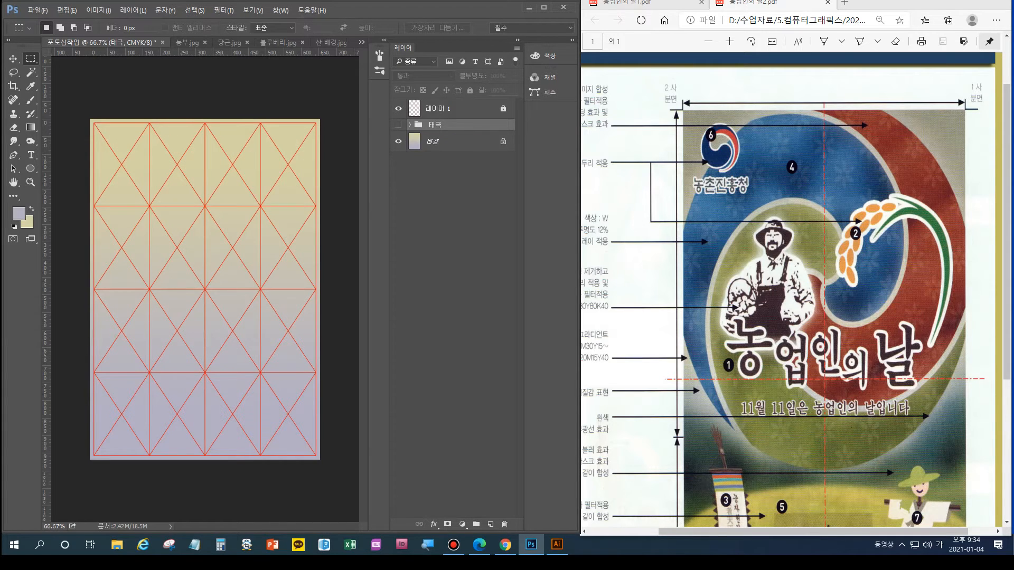
pyautogui.click(458, 142)
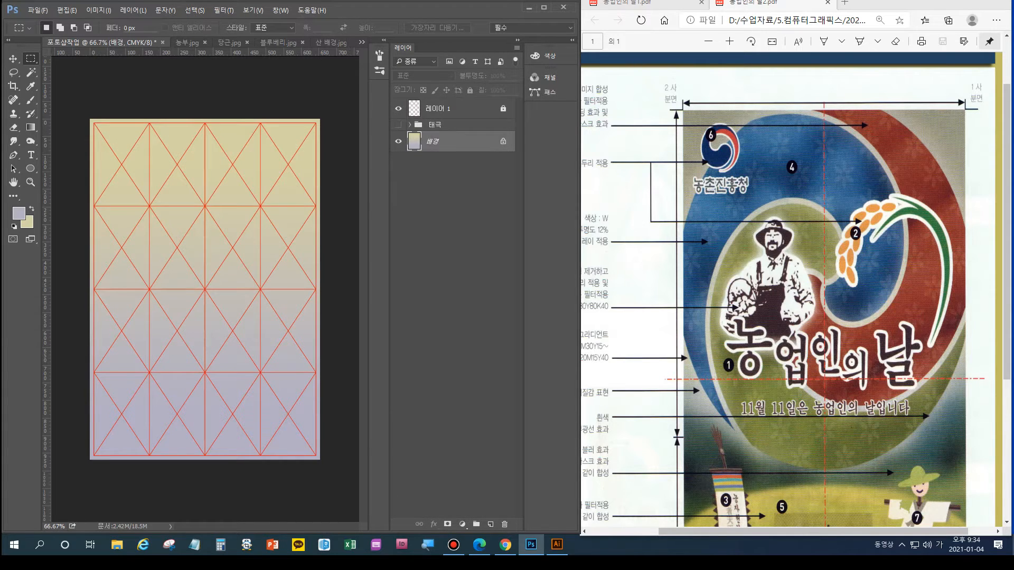
pyautogui.click(362, 42)
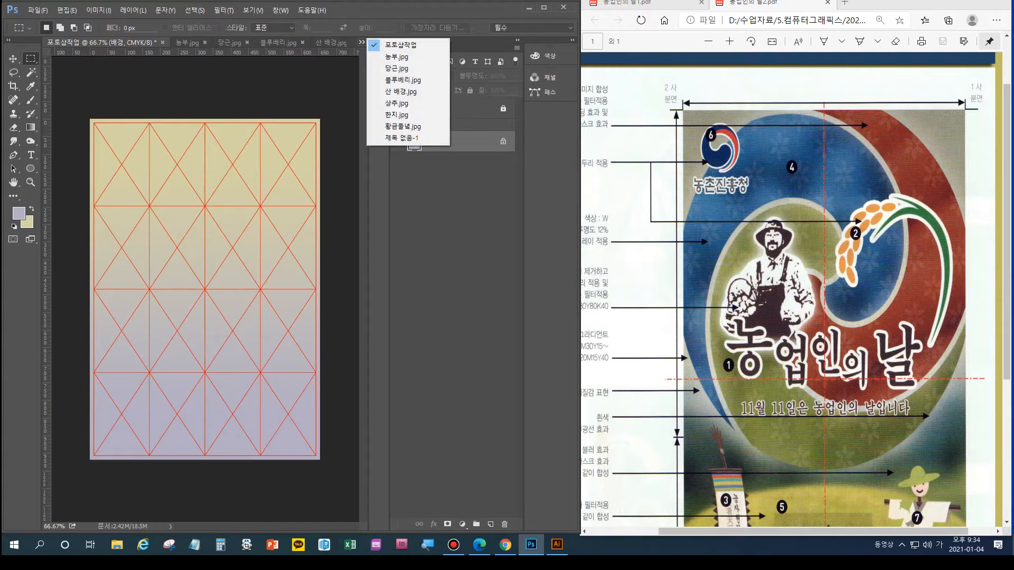
pyautogui.click(402, 92)
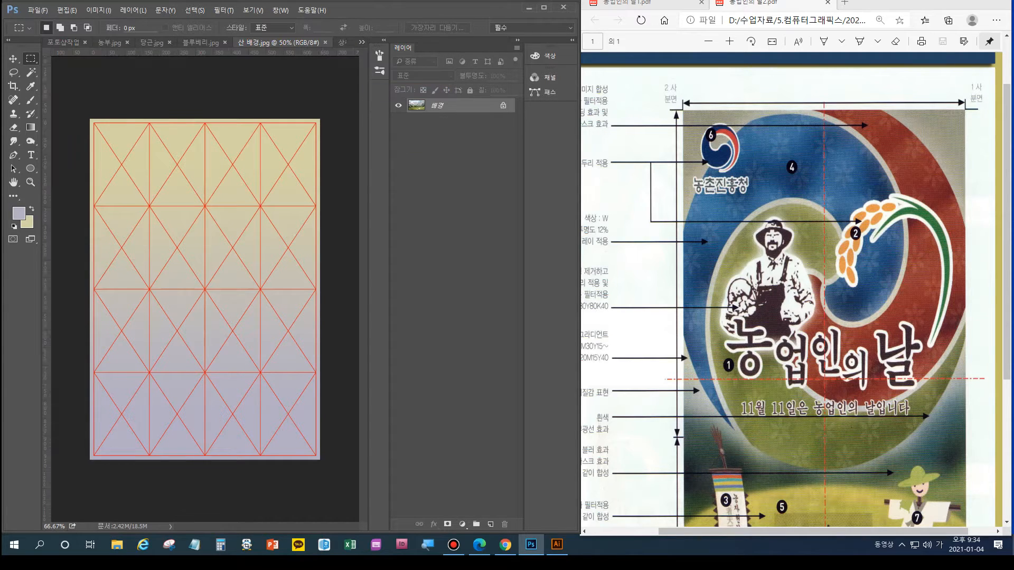
pyautogui.hotkey('ctrl', 'a')
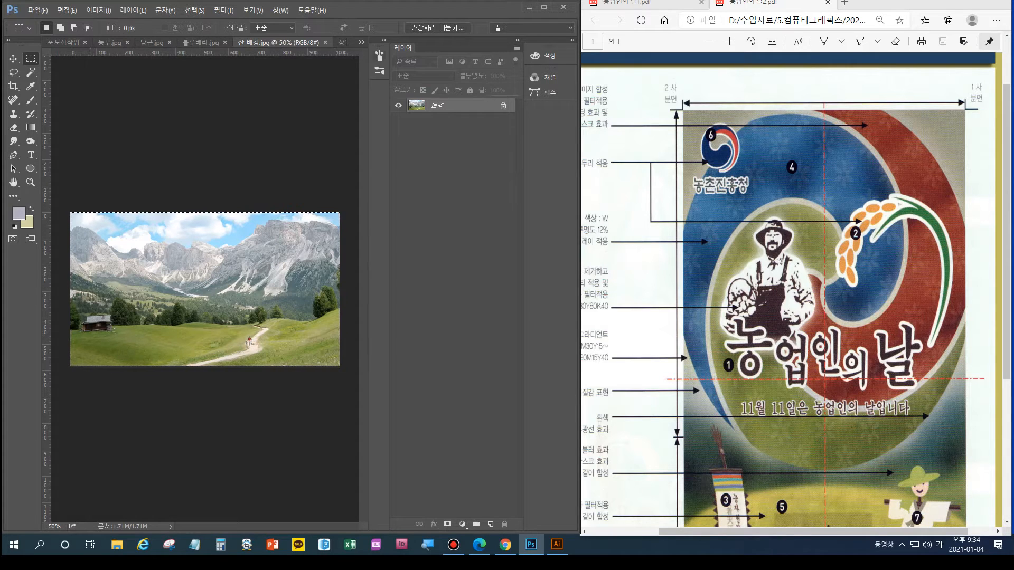
pyautogui.click(361, 42)
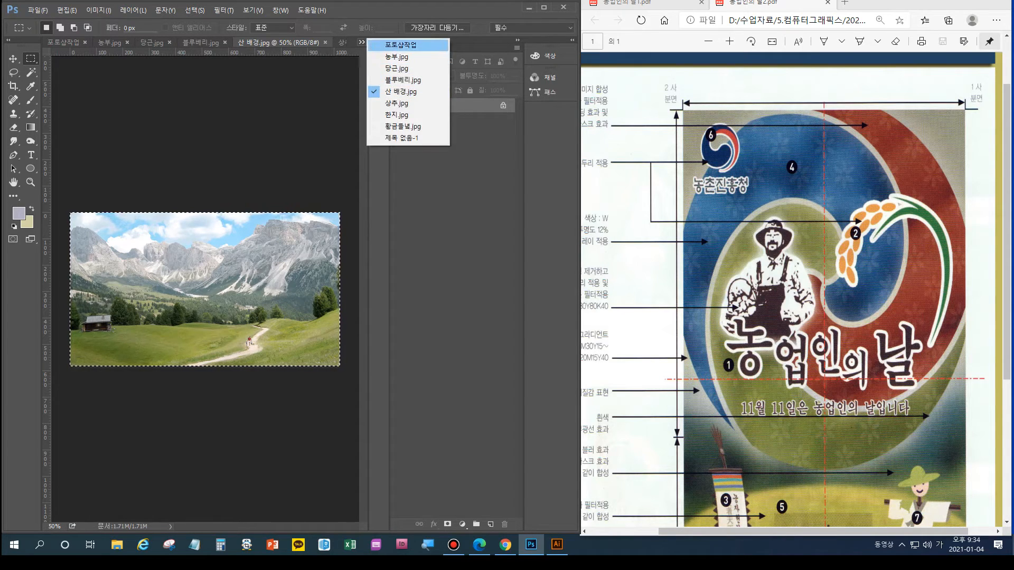
pyautogui.click(400, 45)
pyautogui.moveTo(813, 532); pyautogui.dragTo(756, 532)
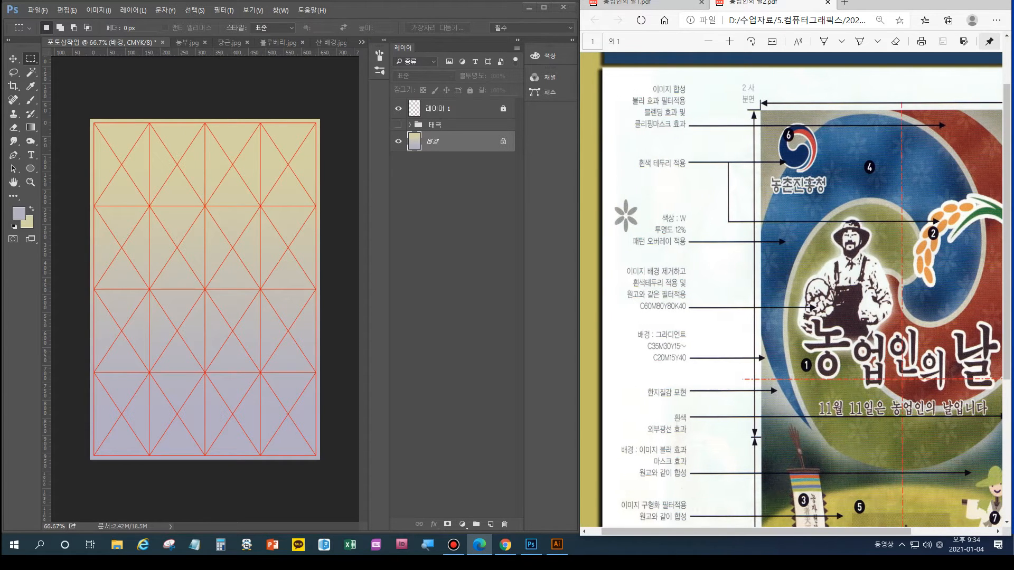
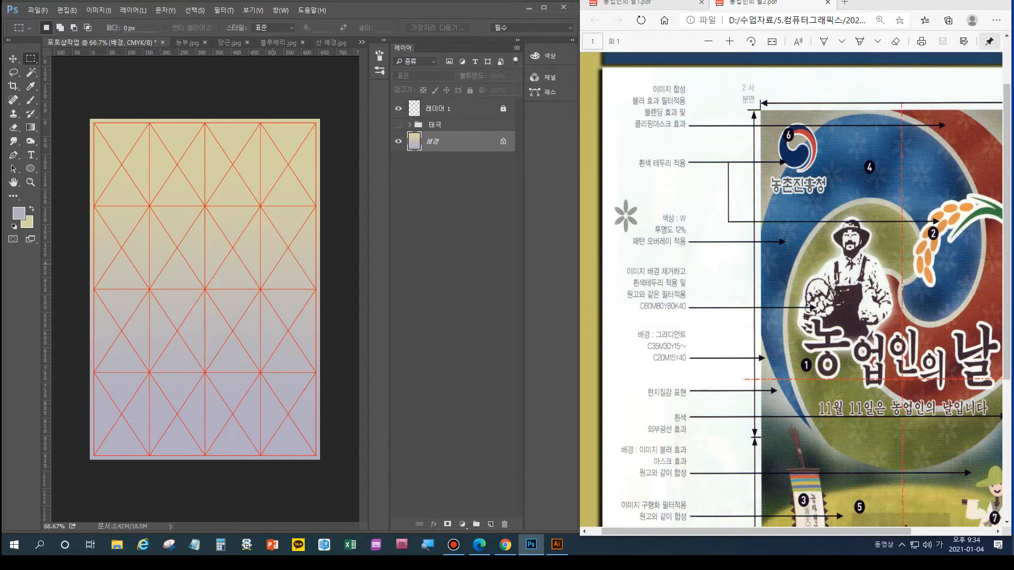
pyautogui.hotkey('ctrl', 'v')
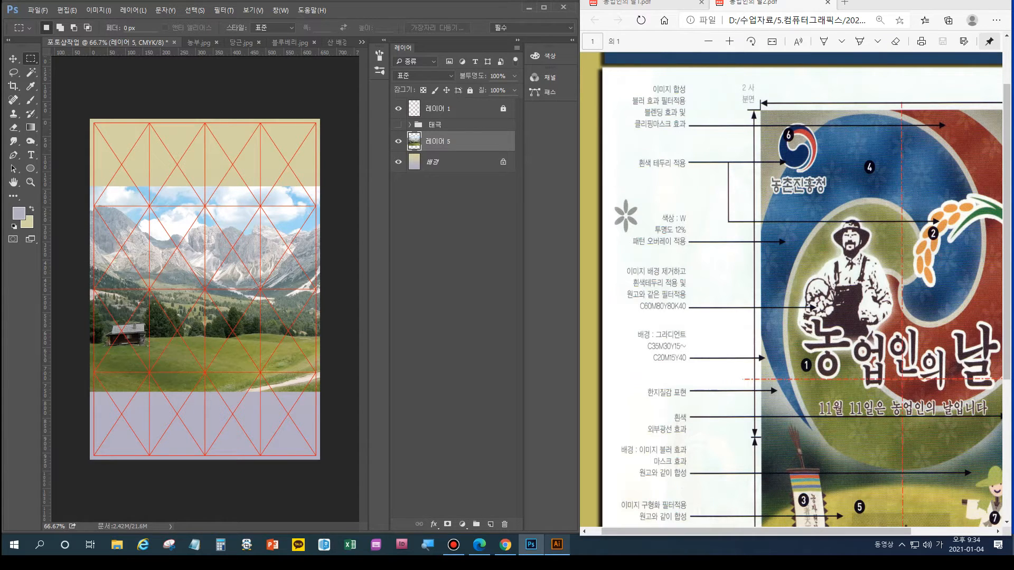
# Compare with the finished poster in Illustrator, try the last-used Gaussian Blur on the mountain photo layer, and undo it
pyautogui.click(557, 544)
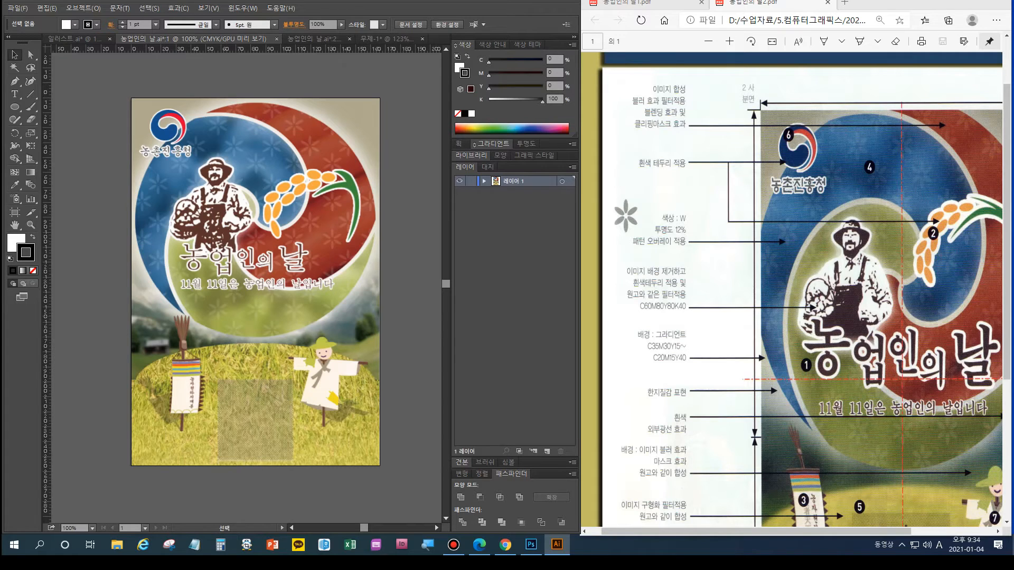
pyautogui.click(530, 545)
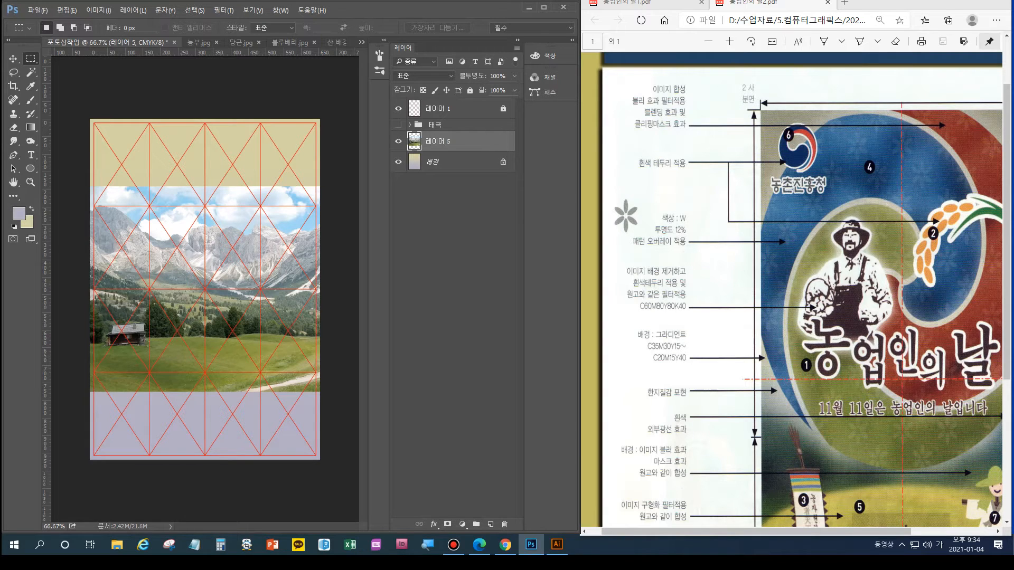
pyautogui.click(223, 10)
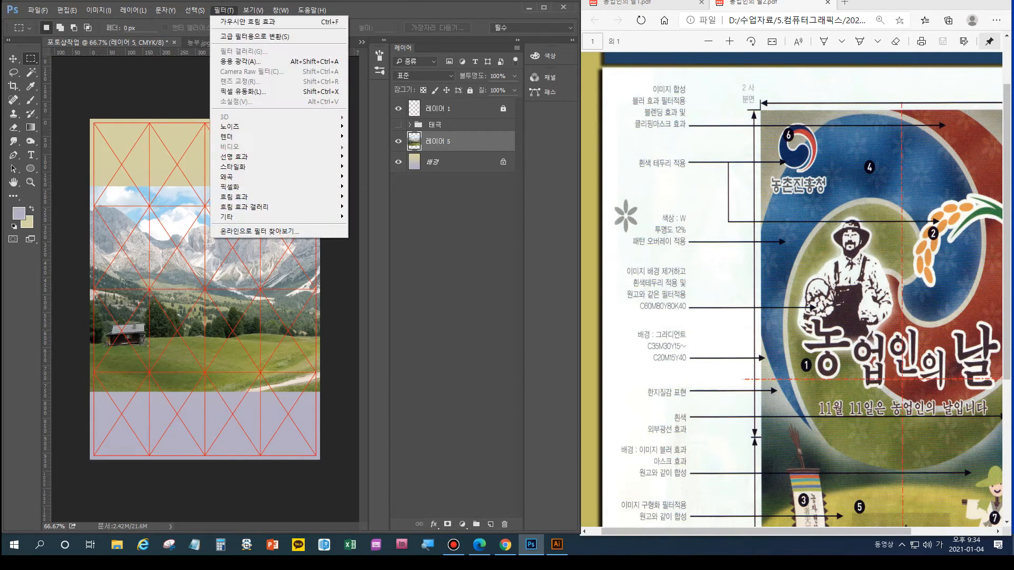
pyautogui.click(249, 21)
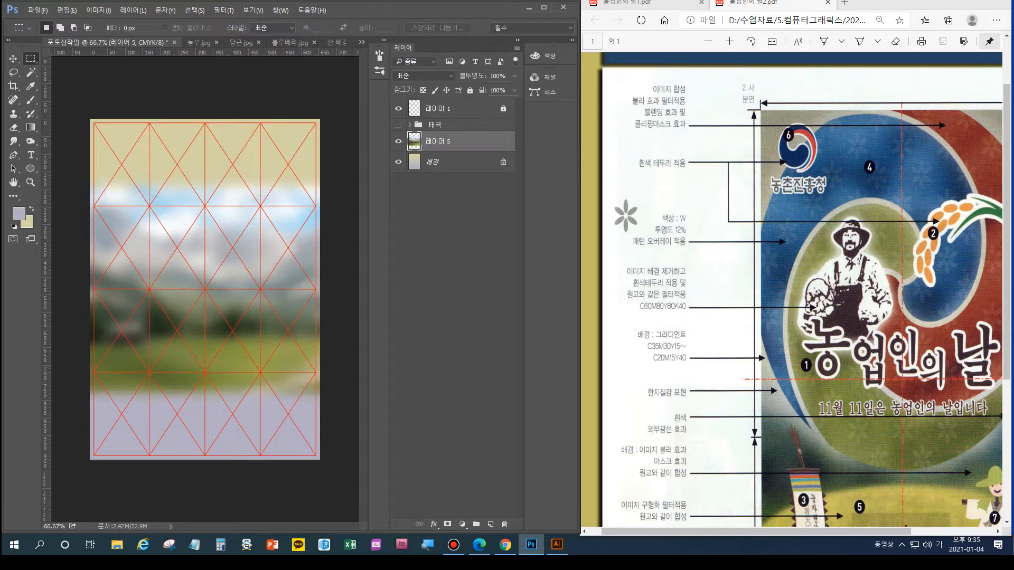
pyautogui.hotkey('ctrl', 'z')
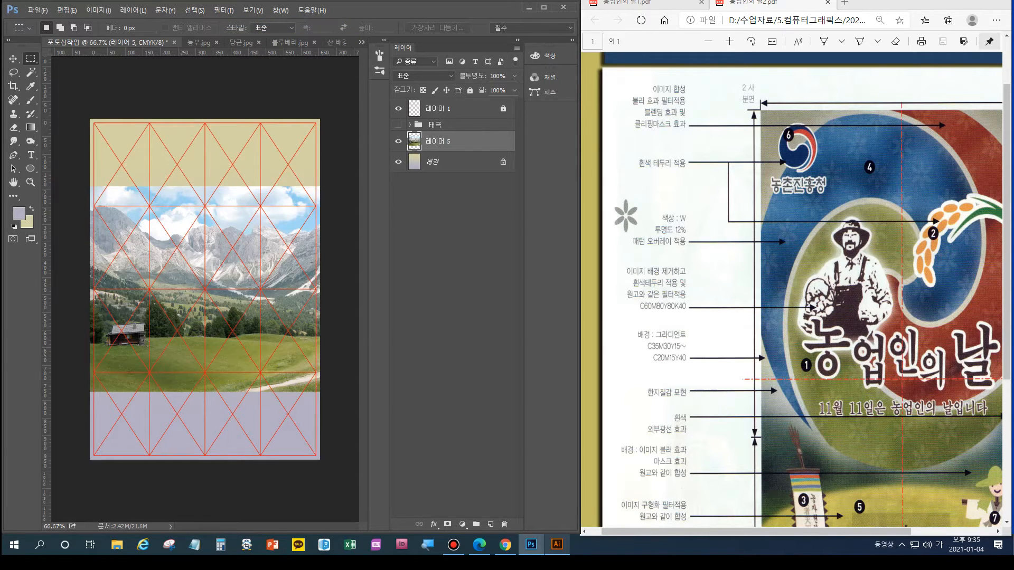
pyautogui.click(557, 544)
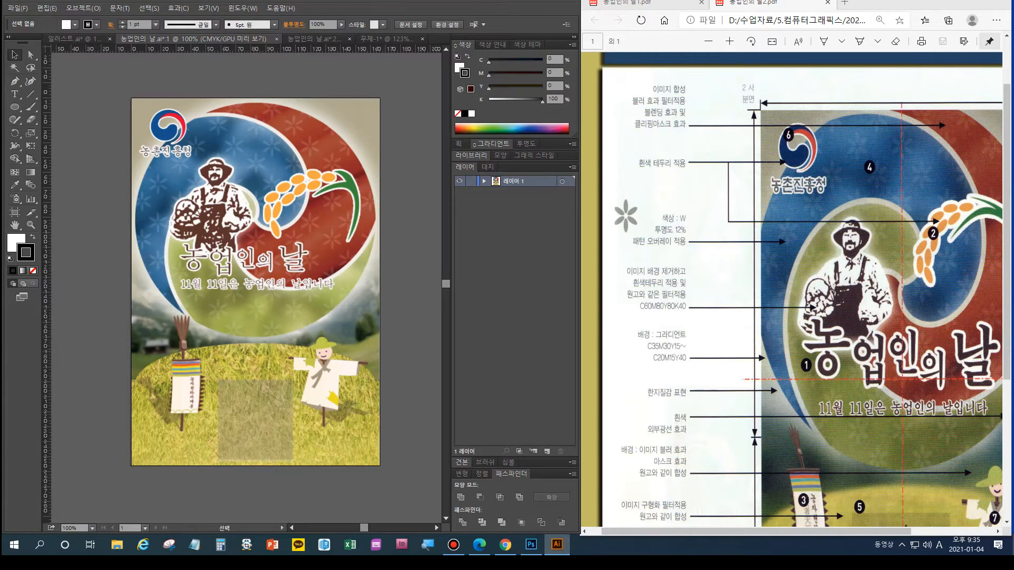
pyautogui.click(531, 545)
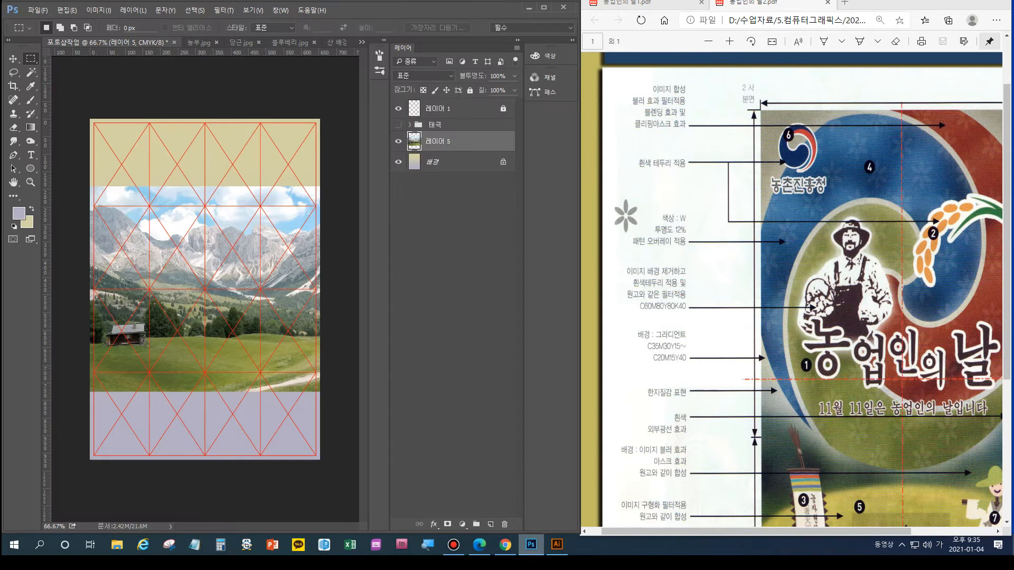
# Scale the pasted mountain photo proportionally to about 78.6%, keeping its lower-left corner in place
pyautogui.hotkey('ctrl', 't')
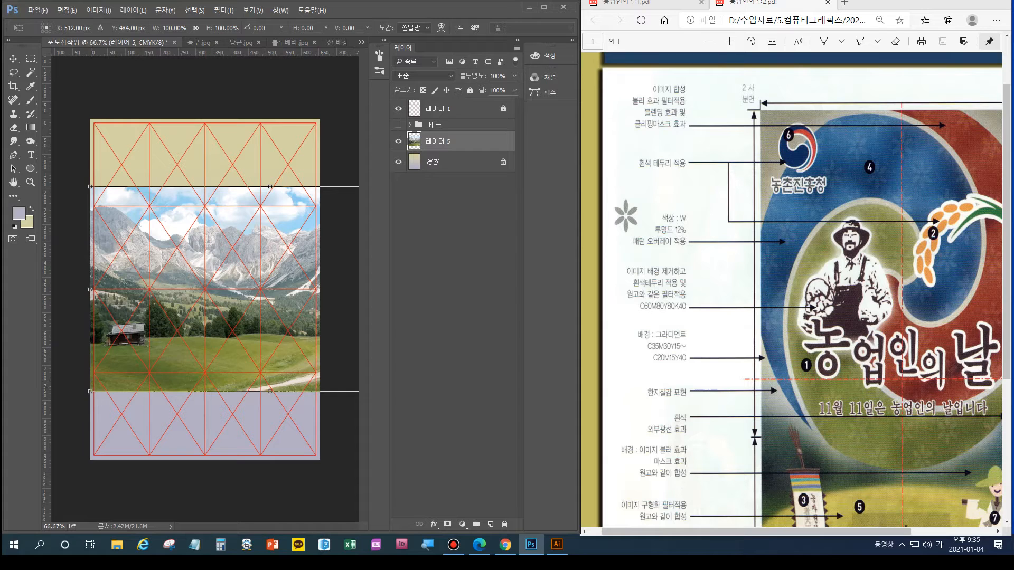
pyautogui.hotkey('ctrl', '-')
pyautogui.hotkey('ctrl', '-')
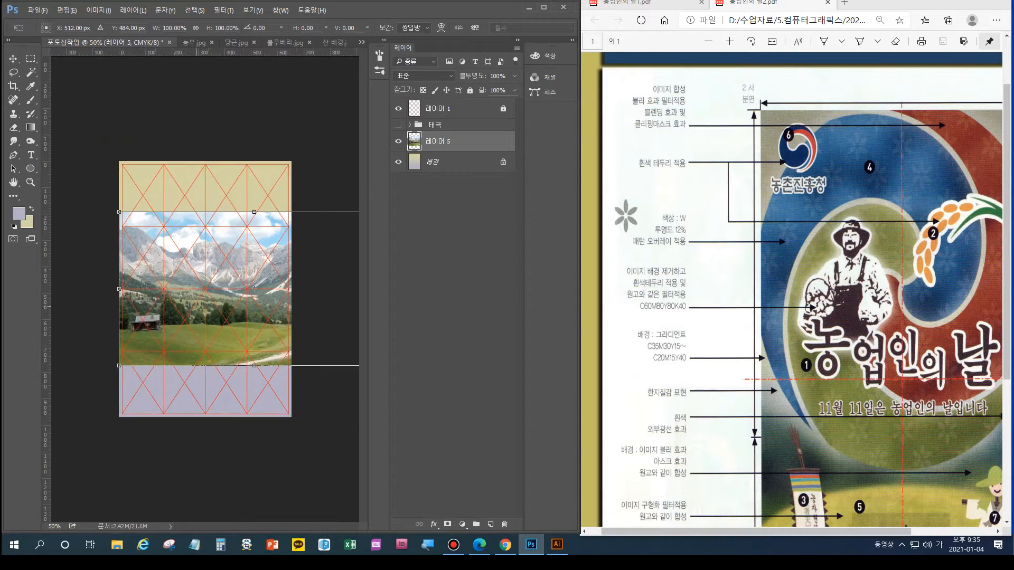
pyautogui.moveTo(327, 237); pyautogui.dragTo(288, 260)
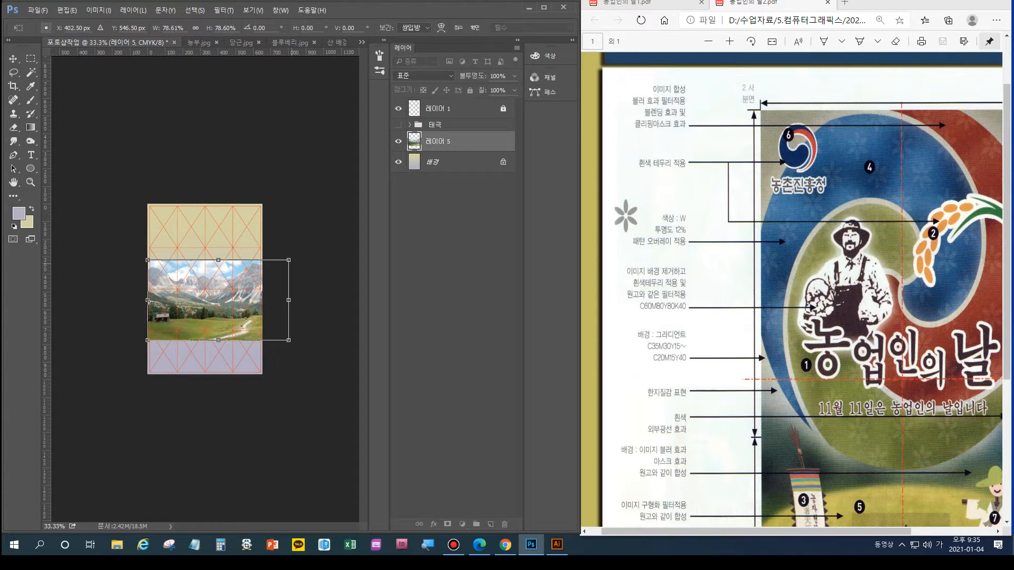
pyautogui.hotkey('ctrl', '+')
pyautogui.hotkey('ctrl', '+')
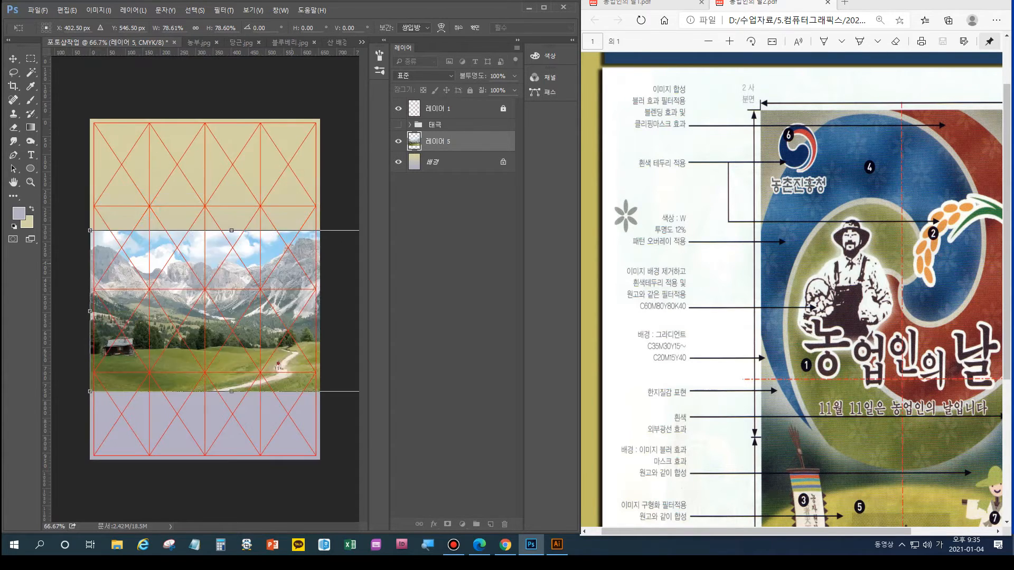
pyautogui.press('Return')
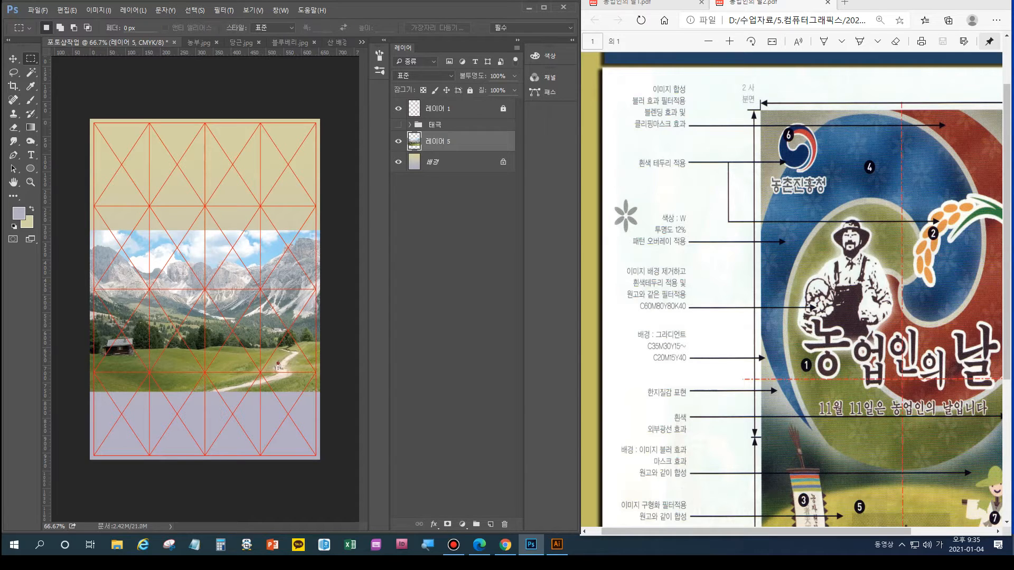
# Apply a Gaussian Blur with a 3.5-pixel radius to the mountain photo layer
pyautogui.click(224, 10)
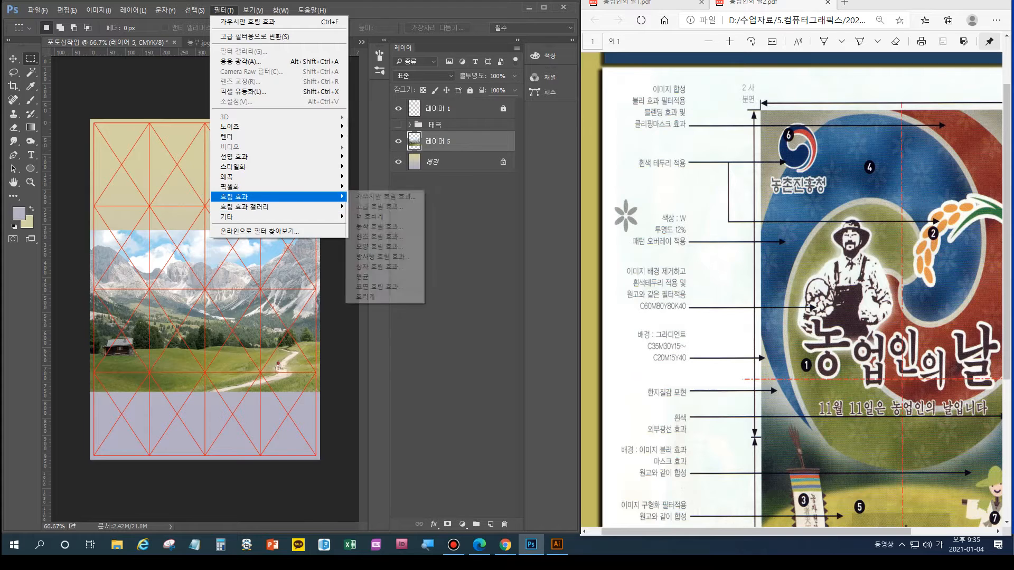
pyautogui.click(385, 196)
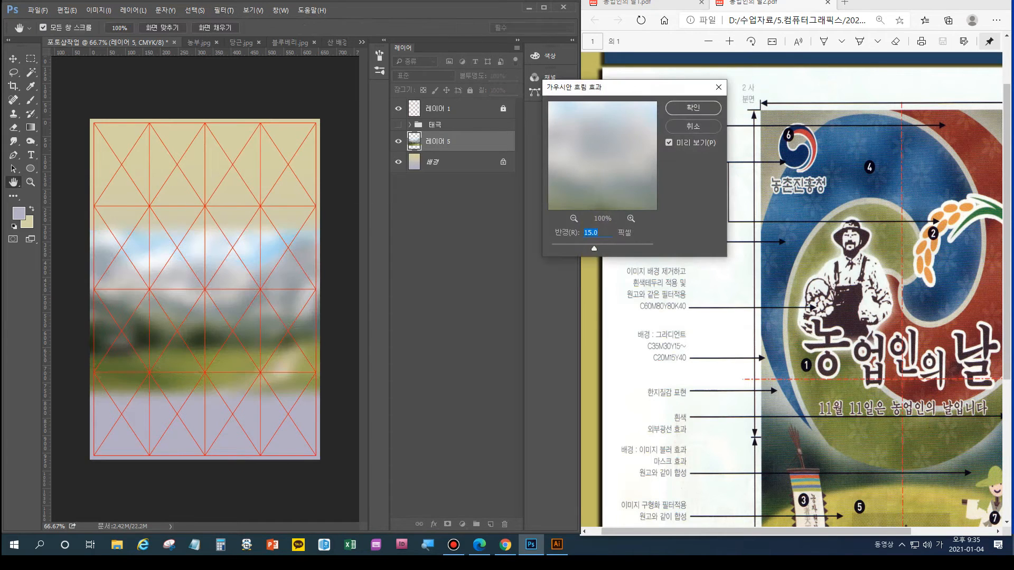
pyautogui.moveTo(595, 248); pyautogui.dragTo(570, 248)
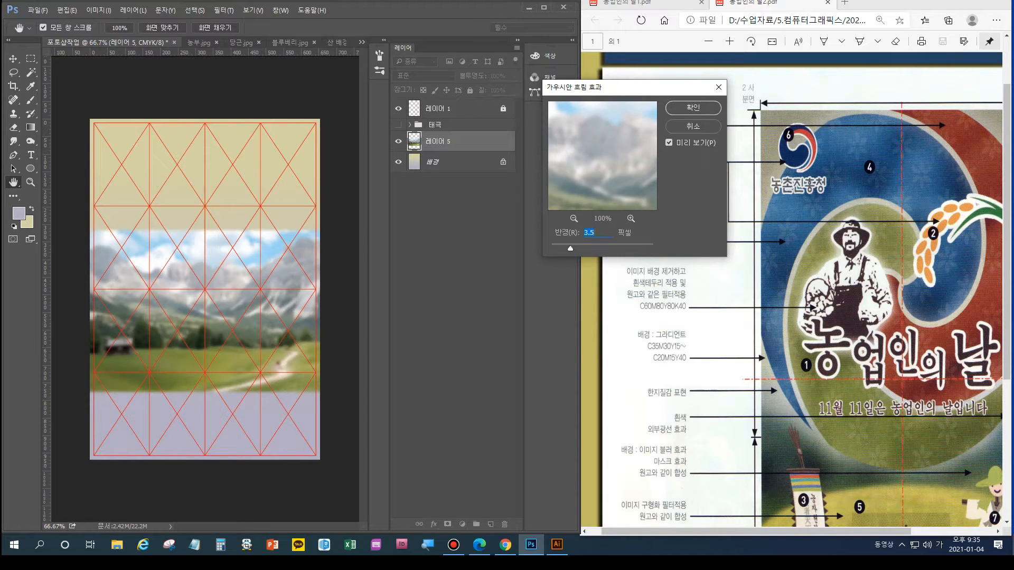
pyautogui.press('Return')
pyautogui.press('m')
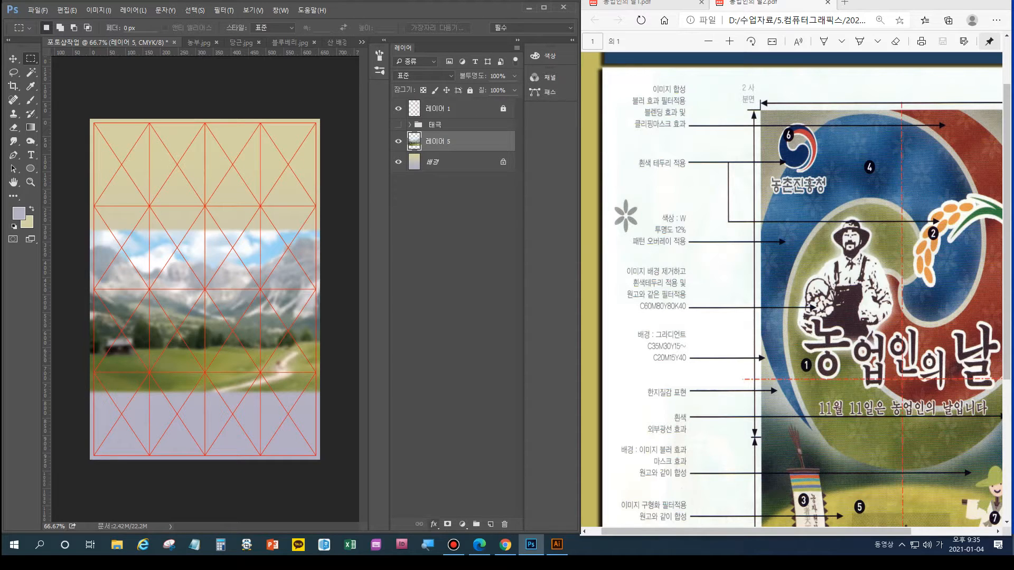
# Add a layer mask to the mountain photo layer and draw a vertical black-to-white linear gradient on it to fade out the sky
pyautogui.click(448, 524)
pyautogui.click(447, 524)
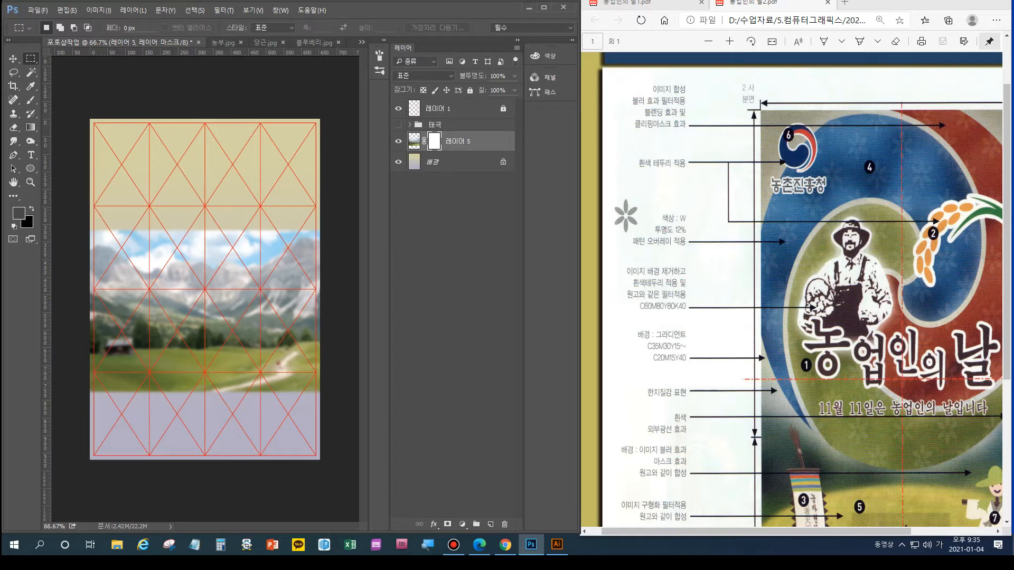
pyautogui.press('g')
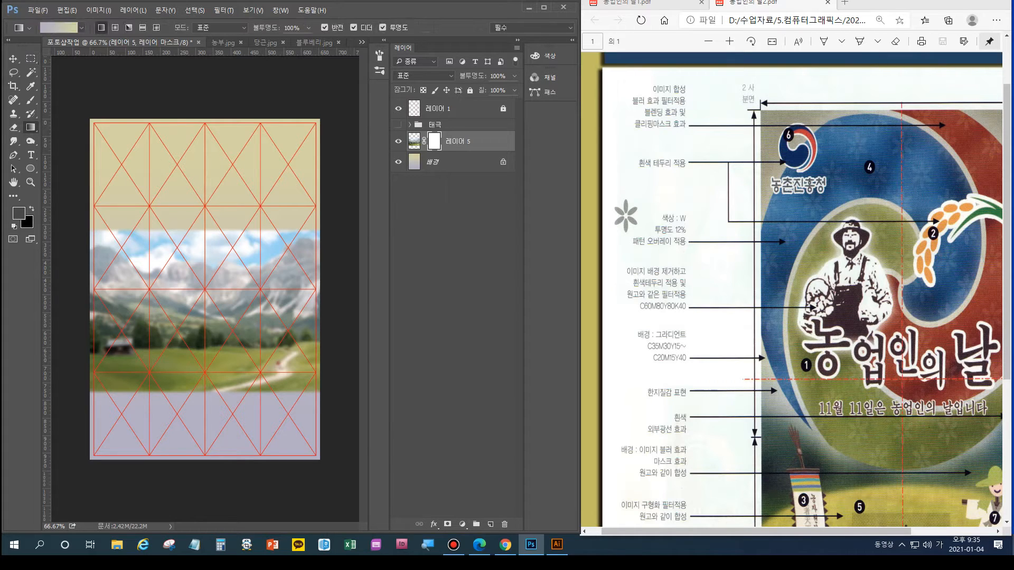
pyautogui.click(59, 28)
pyautogui.click(351, 315)
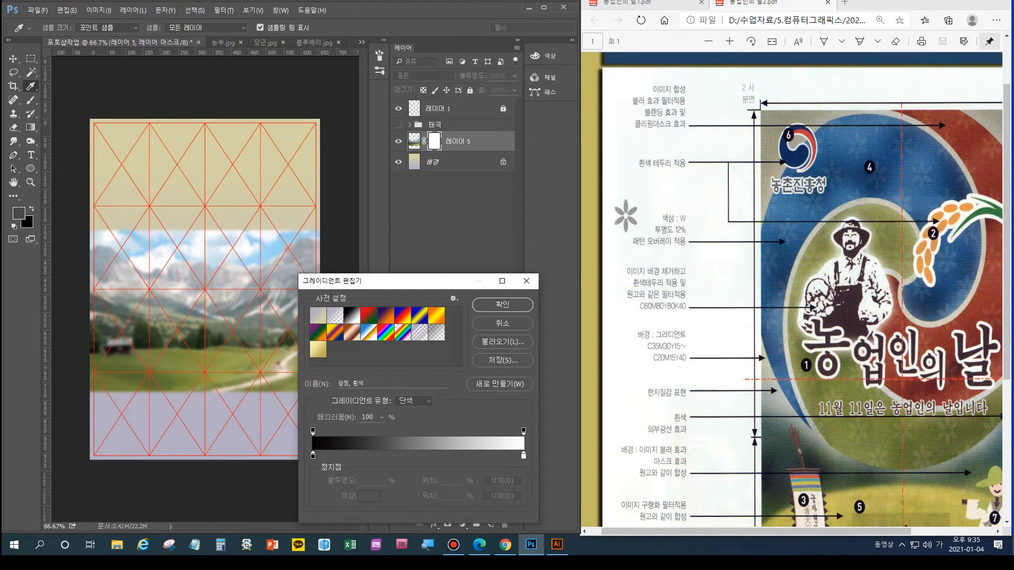
pyautogui.click(502, 305)
pyautogui.moveTo(170, 230); pyautogui.dragTo(170, 300)
pyautogui.moveTo(170, 231); pyautogui.dragTo(173, 298)
pyautogui.moveTo(171, 261); pyautogui.dragTo(176, 331)
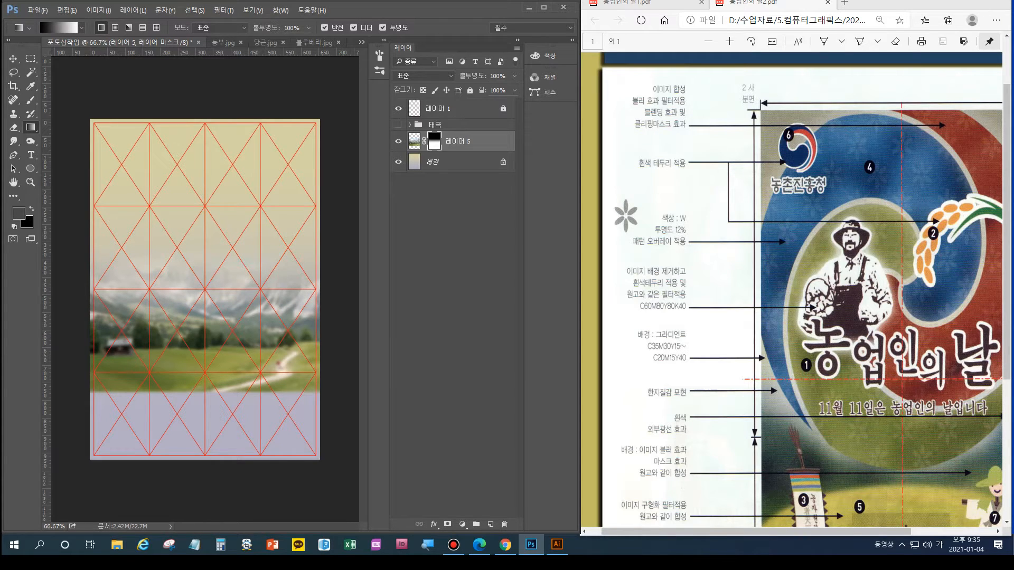
# Check the lower part of the reference PDF and the finished Illustrator poster, and preview the 태극 group over the mountain background
pyautogui.scroll(-3, 793, 290)
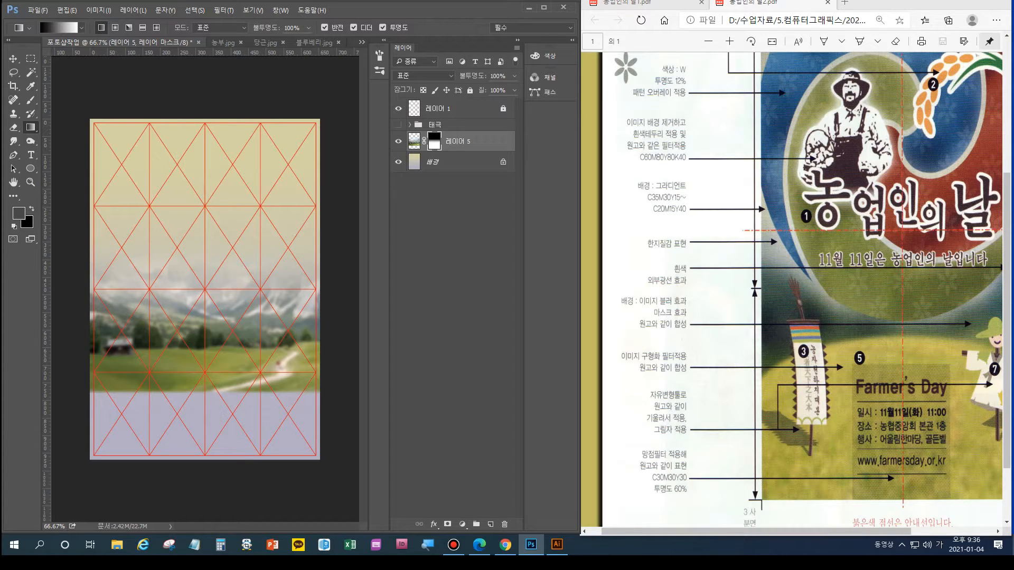
pyautogui.click(557, 545)
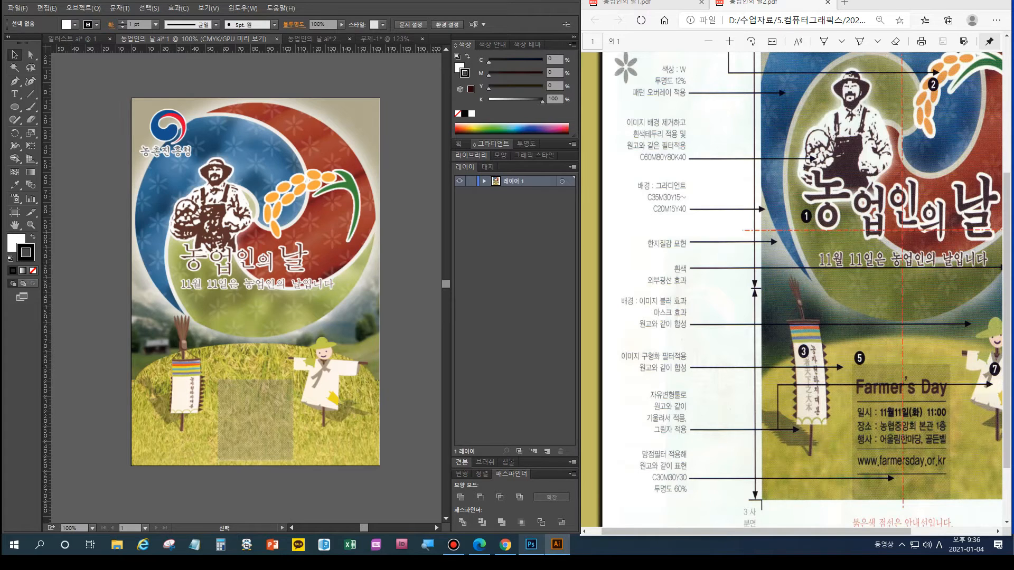
pyautogui.click(531, 545)
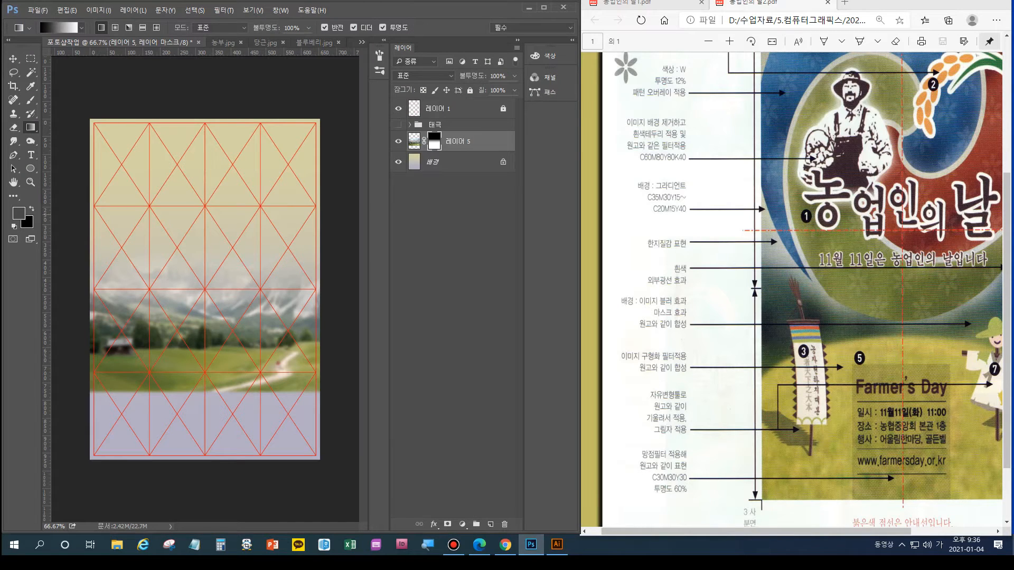
pyautogui.click(398, 125)
pyautogui.click(399, 124)
pyautogui.click(398, 124)
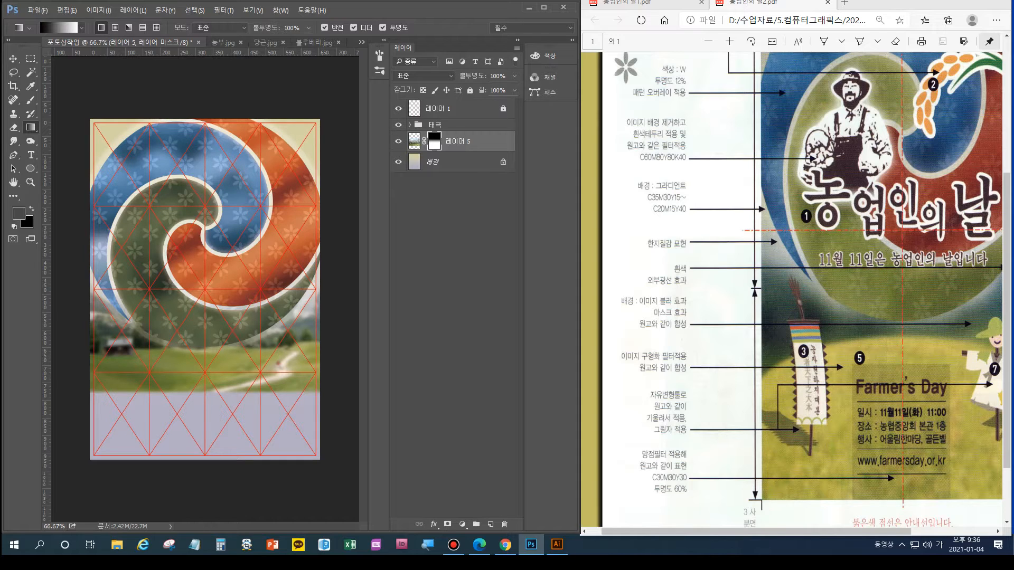
pyautogui.click(398, 125)
# Copy the entire 황금들녘.jpg image and paste it into the 포토샵작업 document directly above the background layer
pyautogui.click(454, 162)
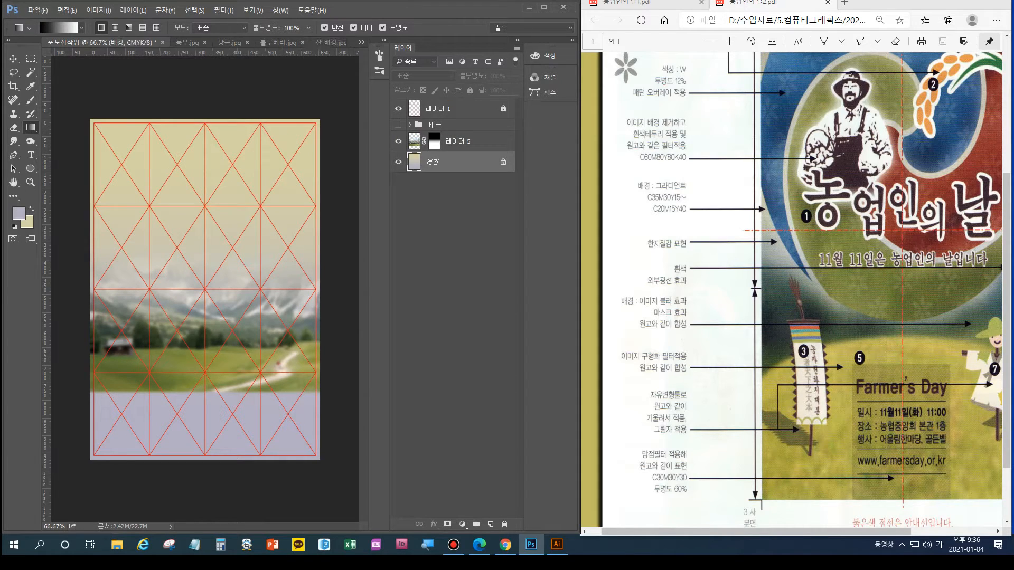
pyautogui.click(362, 42)
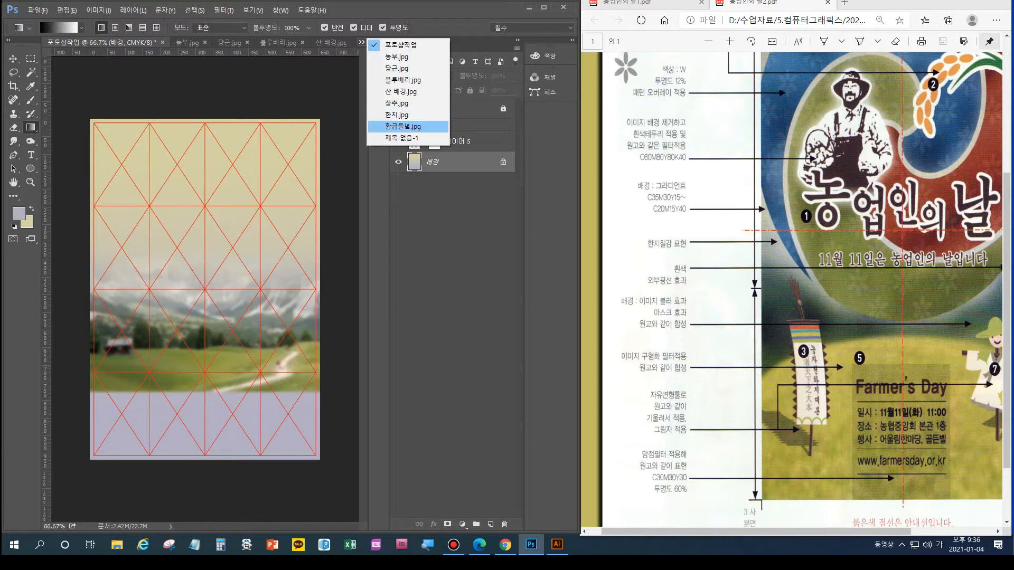
pyautogui.click(402, 126)
pyautogui.hotkey('ctrl', 'a')
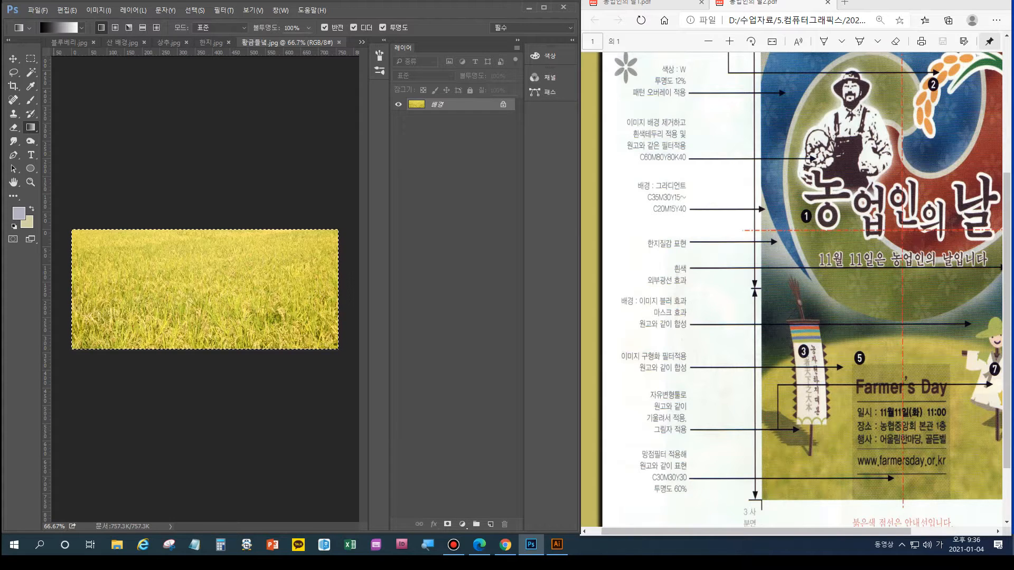
pyautogui.click(362, 41)
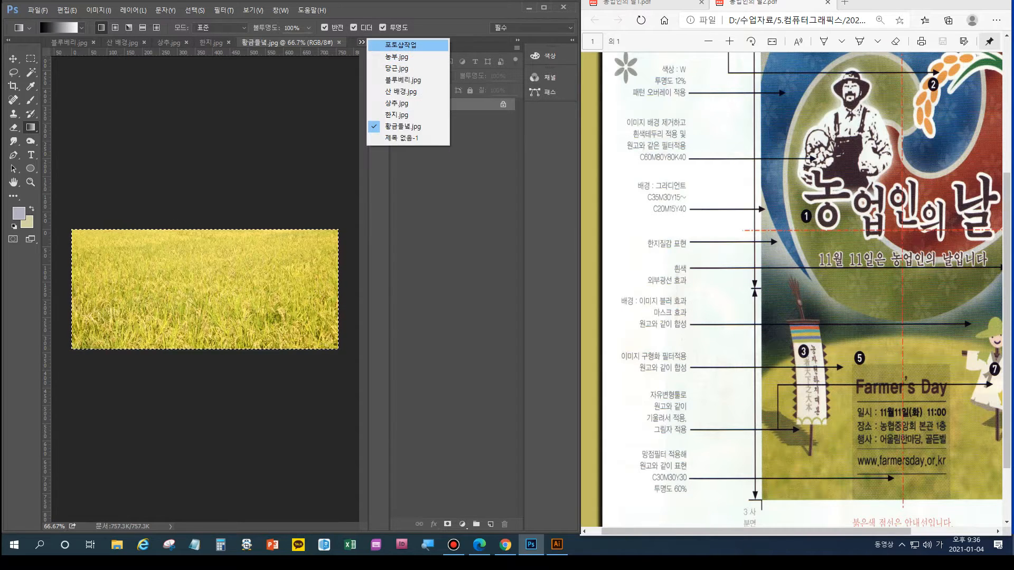
pyautogui.click(401, 44)
pyautogui.hotkey('ctrl', 'v')
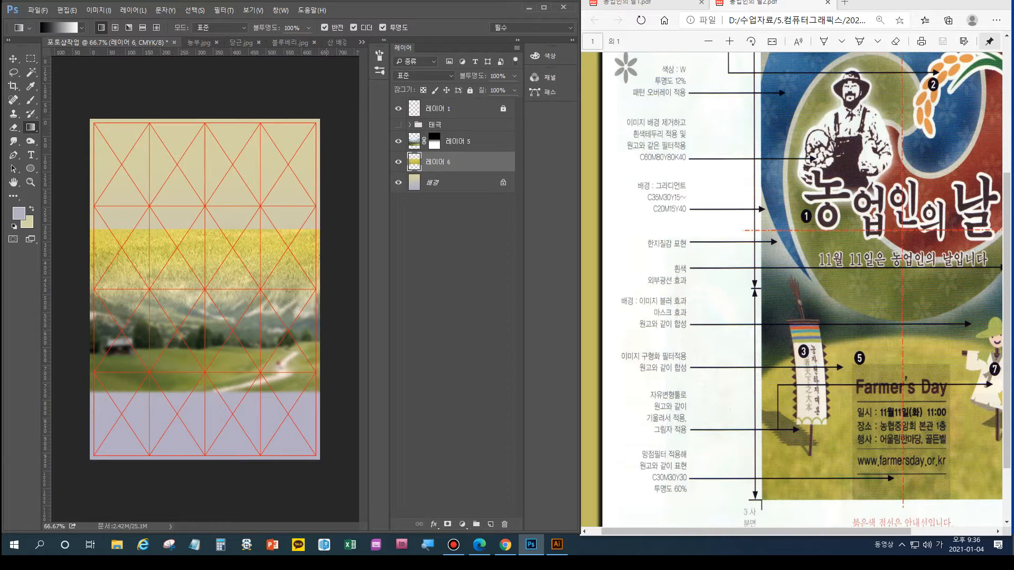
# Move the golden field photo down to the poster's lower edge and bring its layer above the mountain photo layer
pyautogui.click(14, 58)
pyautogui.moveTo(256, 235); pyautogui.dragTo(239, 347)
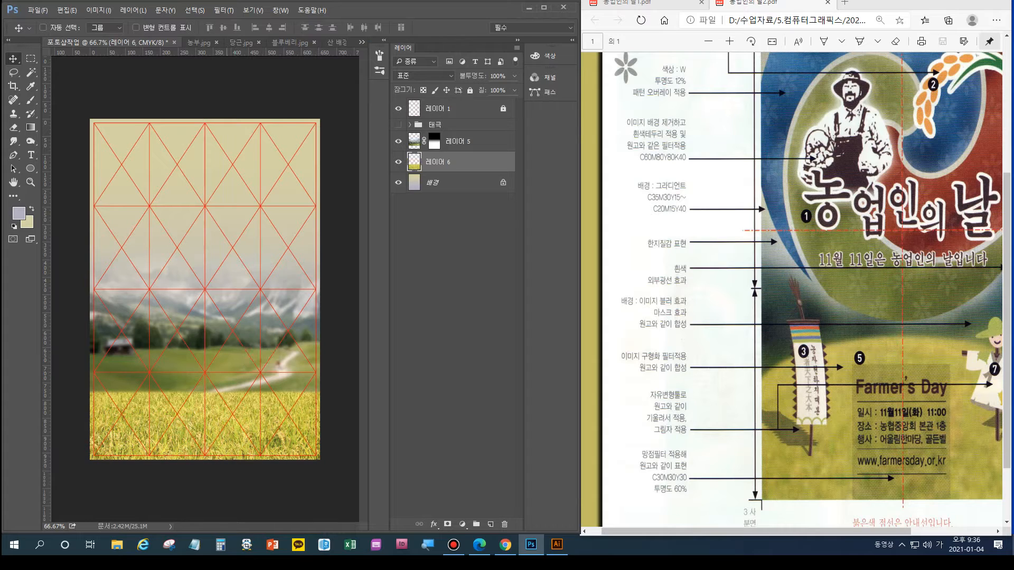
pyautogui.hotkey('ctrl', ']')
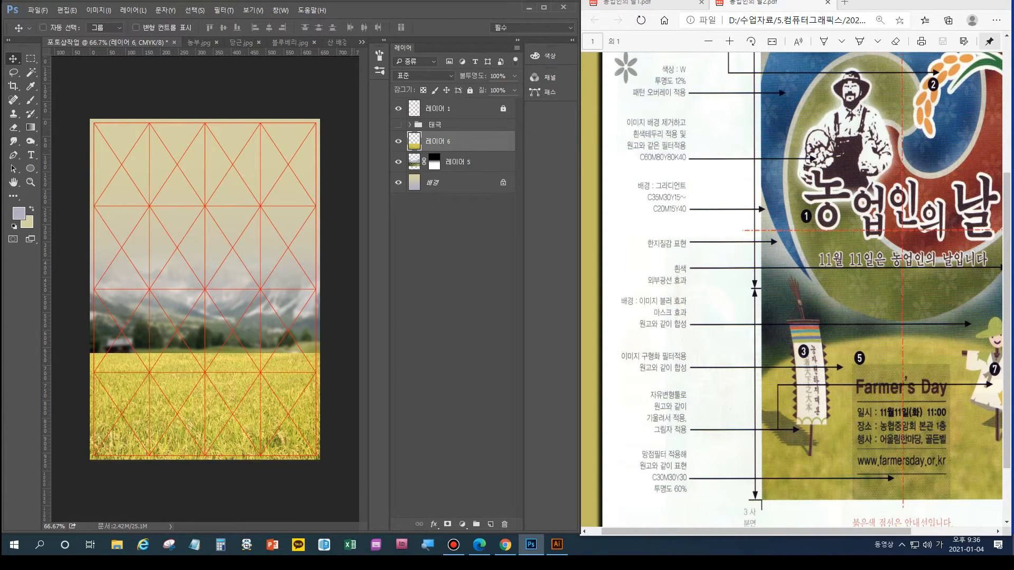
# Start a Spherize filter on the golden field layer and try amounts of 53% and -27% with the whole image in the preview
pyautogui.click(223, 10)
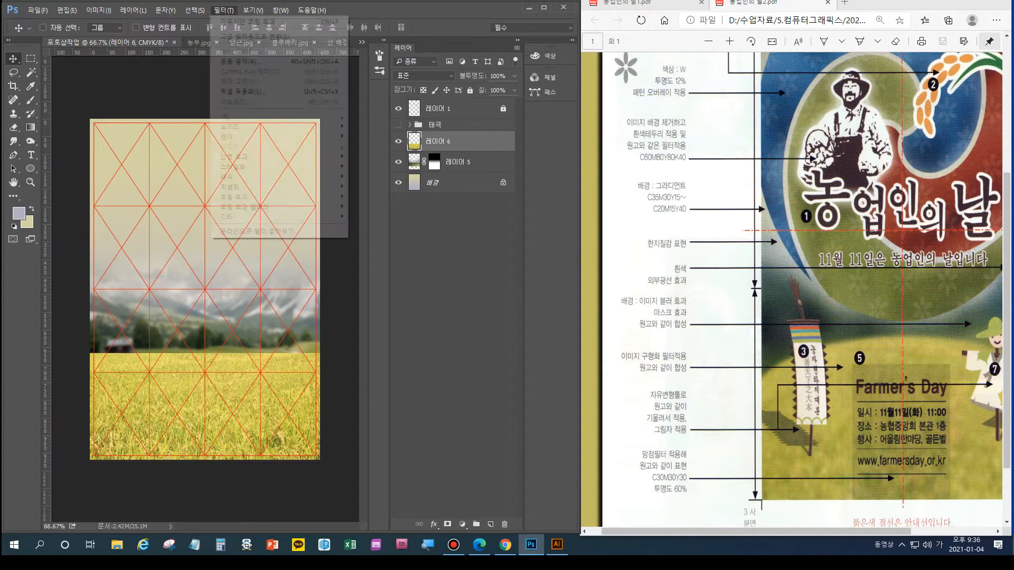
pyautogui.moveTo(233, 177)
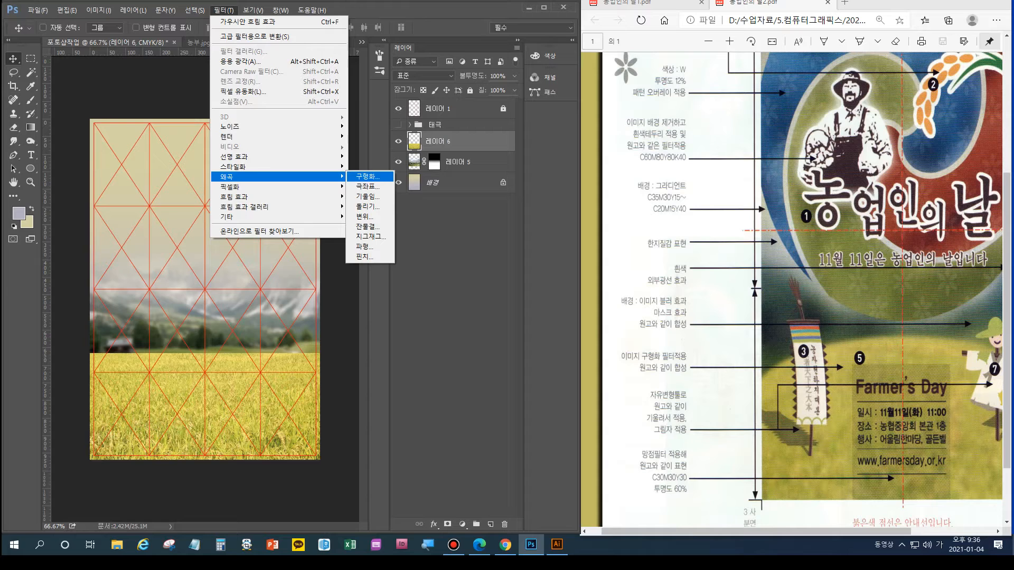
pyautogui.press('Return')
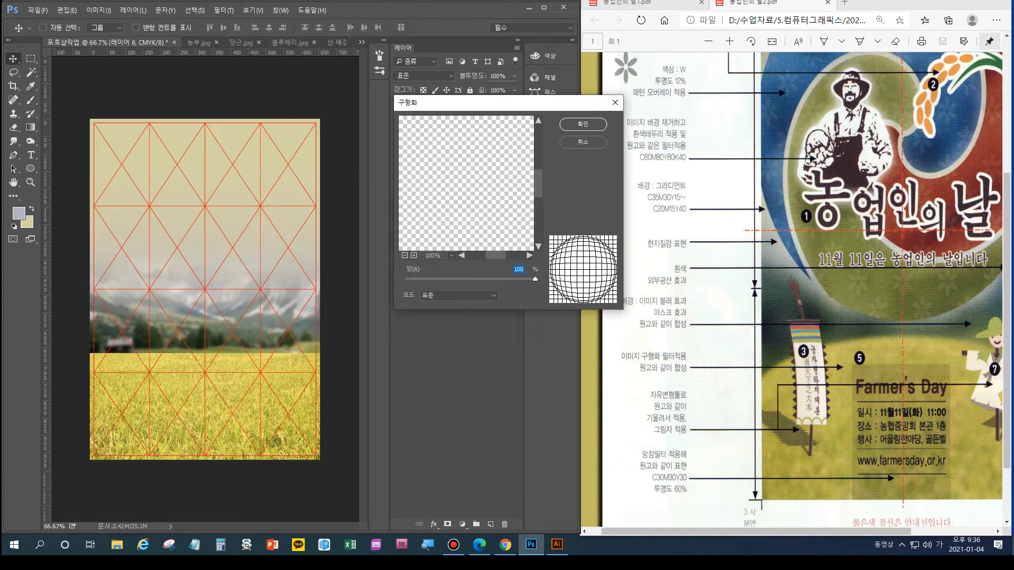
pyautogui.click(404, 255)
pyautogui.click(404, 256)
pyautogui.click(405, 256)
pyautogui.click(405, 256)
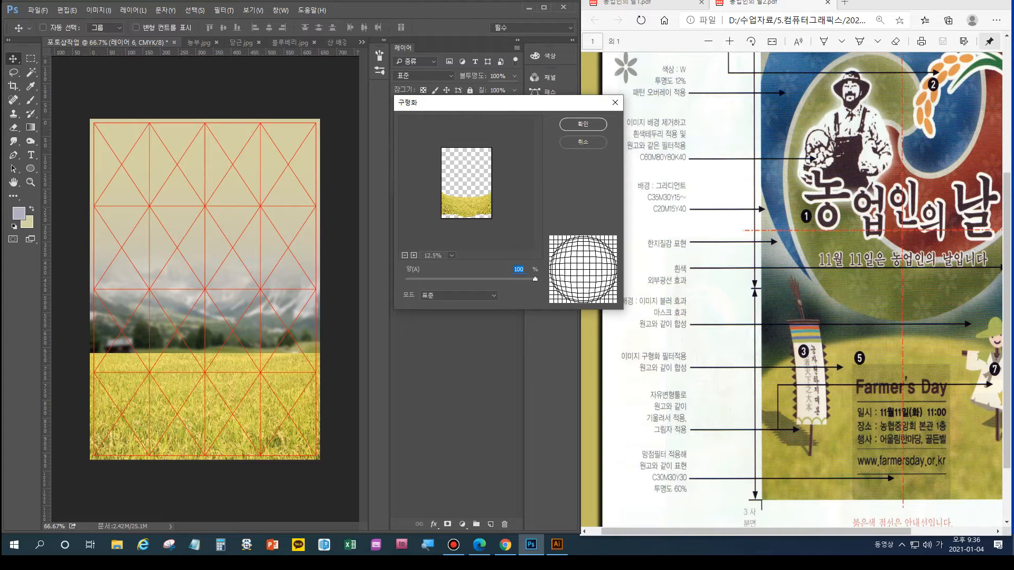
pyautogui.write('53')
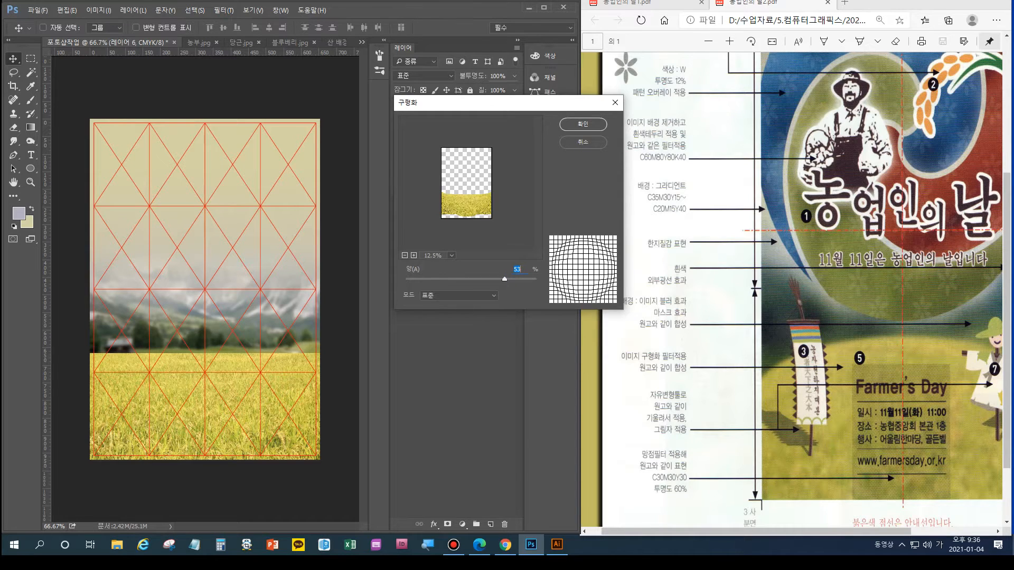
pyautogui.moveTo(504, 279); pyautogui.dragTo(454, 279)
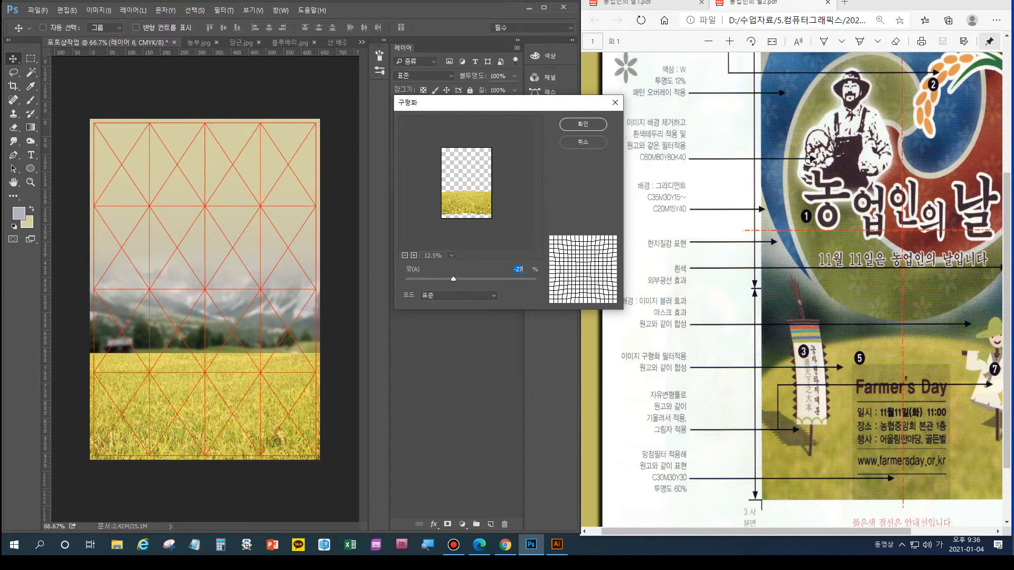
# Try the vertical-only and horizontal-only modes of the Spherize filter, and return to the normal mode
pyautogui.click(458, 295)
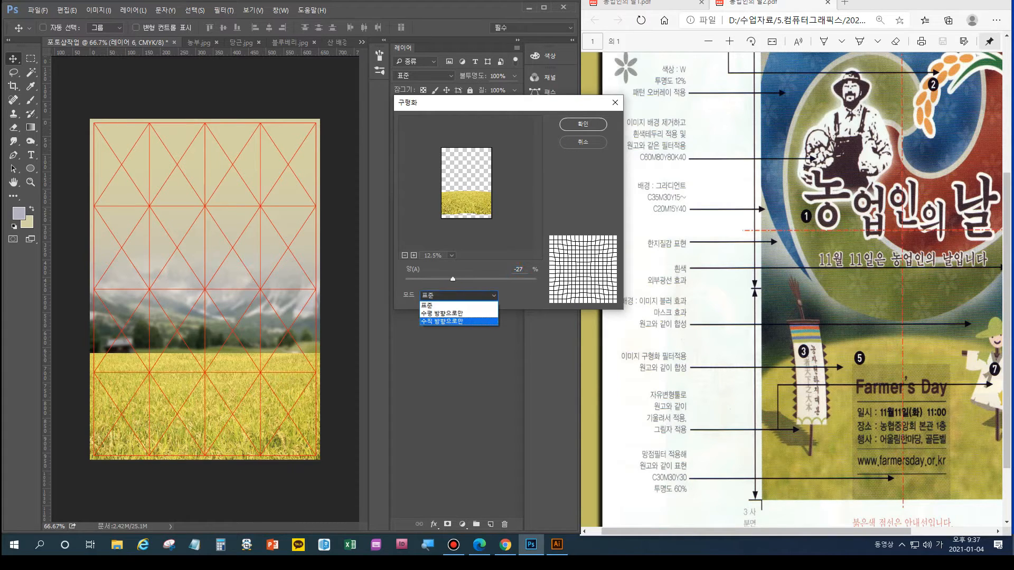
pyautogui.click(454, 323)
pyautogui.click(458, 295)
pyautogui.click(455, 312)
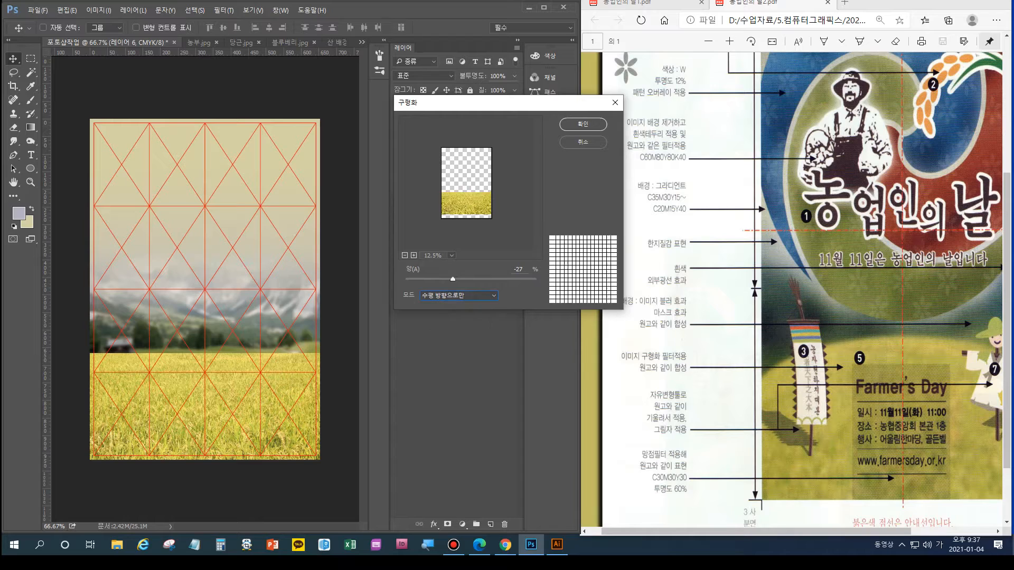
pyautogui.click(458, 296)
pyautogui.click(454, 323)
pyautogui.click(459, 296)
pyautogui.click(455, 301)
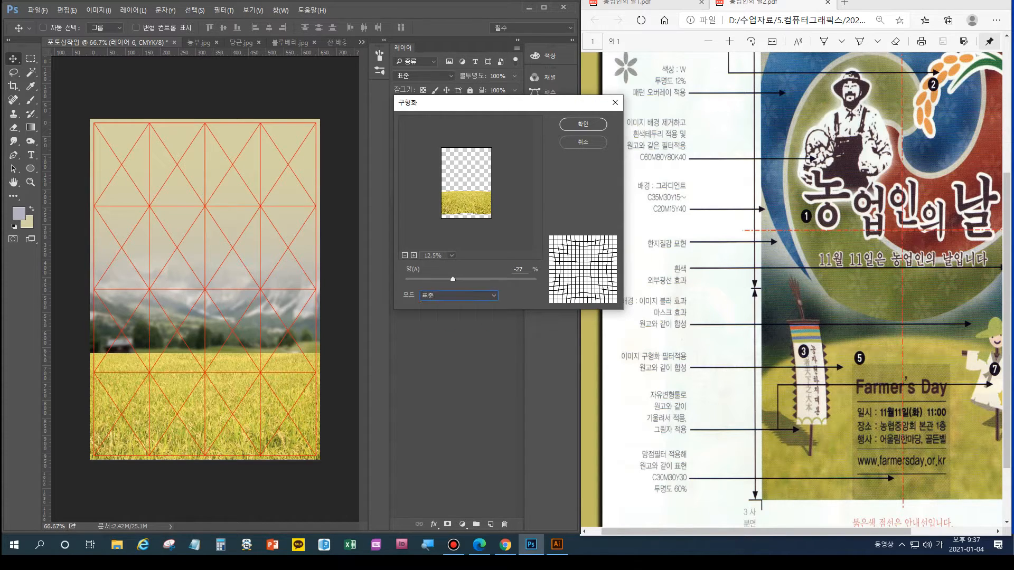
# Set the Spherize amount to -77% in normal mode and apply it to the golden field layer
pyautogui.moveTo(452, 279); pyautogui.dragTo(420, 280)
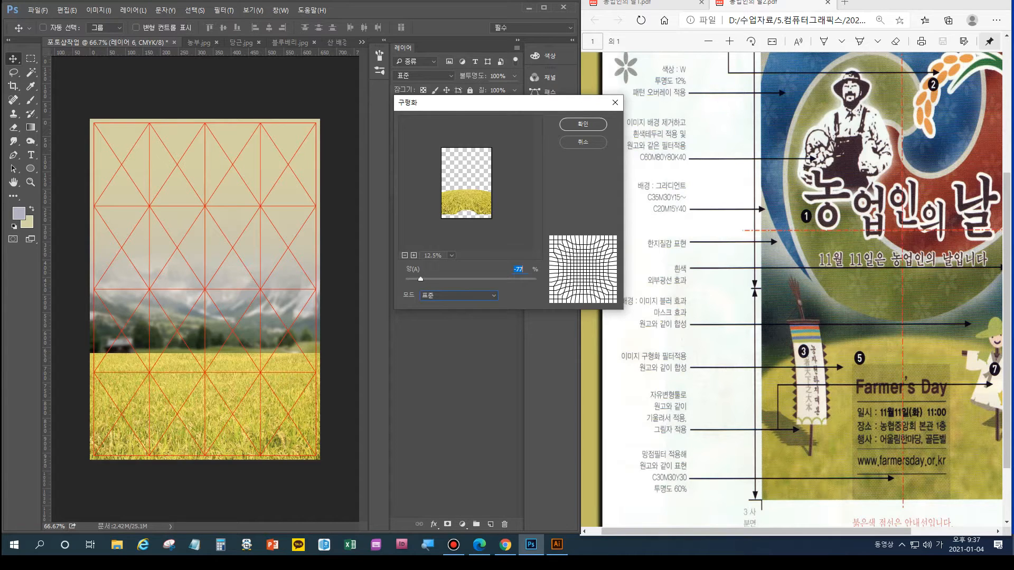
pyautogui.click(404, 256)
pyautogui.click(404, 256)
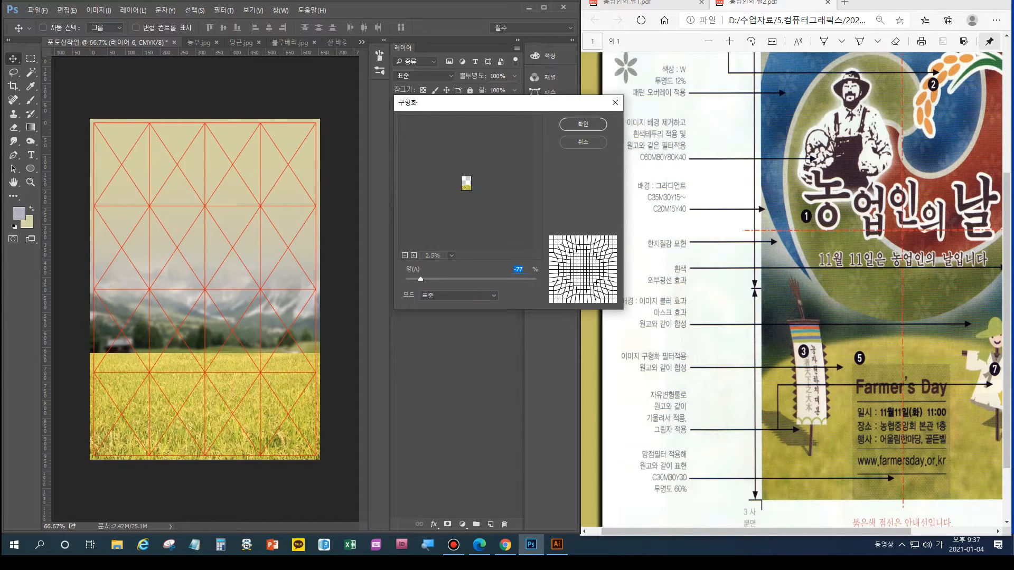
pyautogui.click(414, 256)
pyautogui.click(414, 256)
pyautogui.click(413, 256)
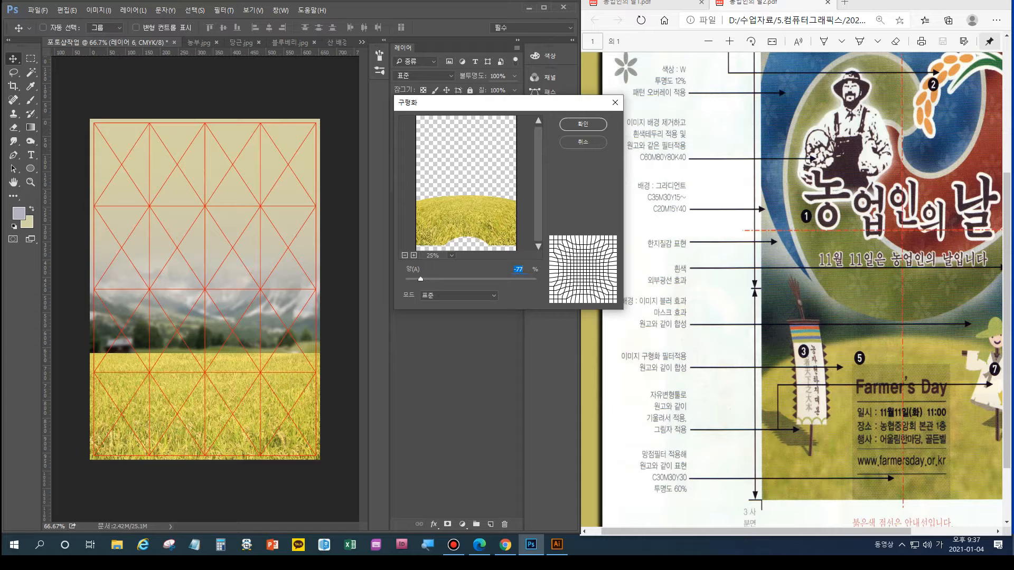
pyautogui.click(583, 124)
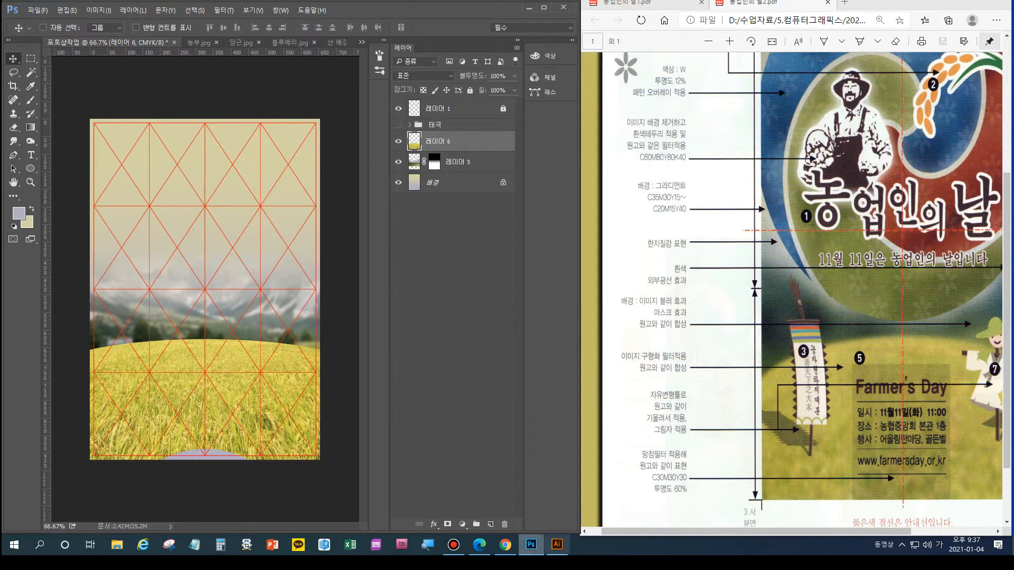
# Compare with the finished poster in Illustrator, try a second identical Spherize on the golden field layer, and undo both Spherize passes
pyautogui.click(557, 545)
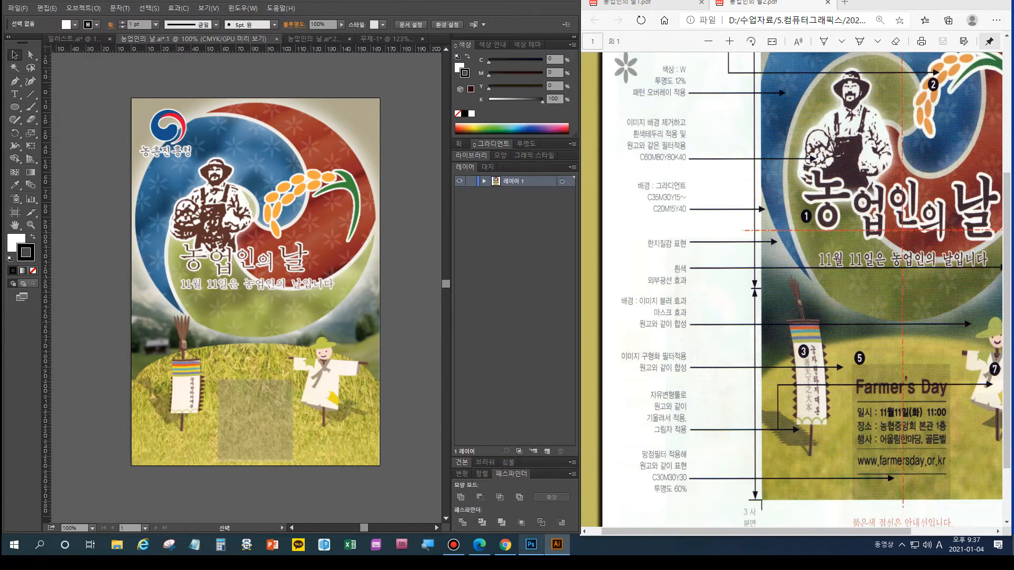
pyautogui.click(531, 545)
pyautogui.click(223, 10)
pyautogui.click(233, 22)
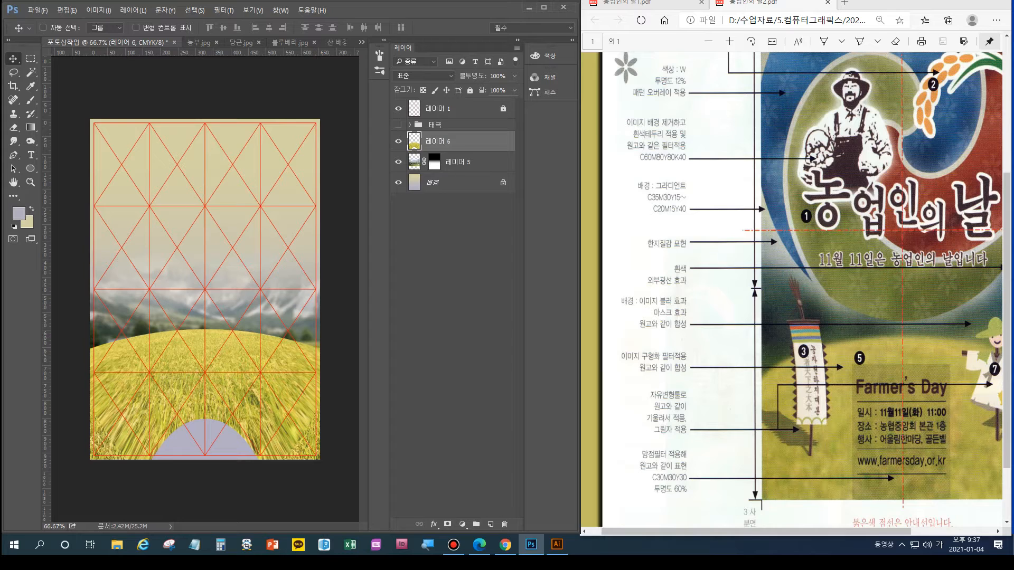
pyautogui.hotkey('ctrl', 'z')
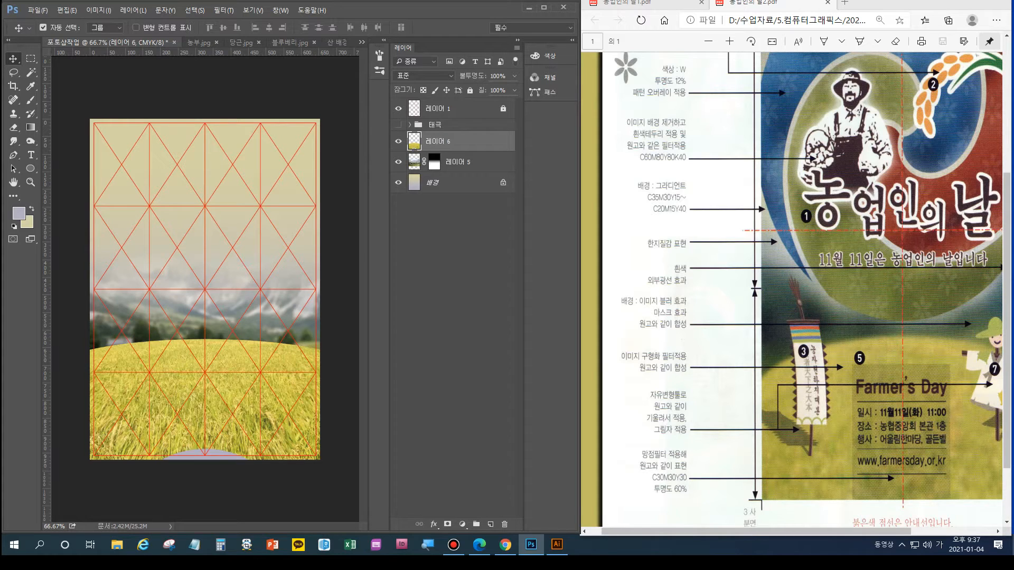
pyautogui.hotkey('ctrl', 'z')
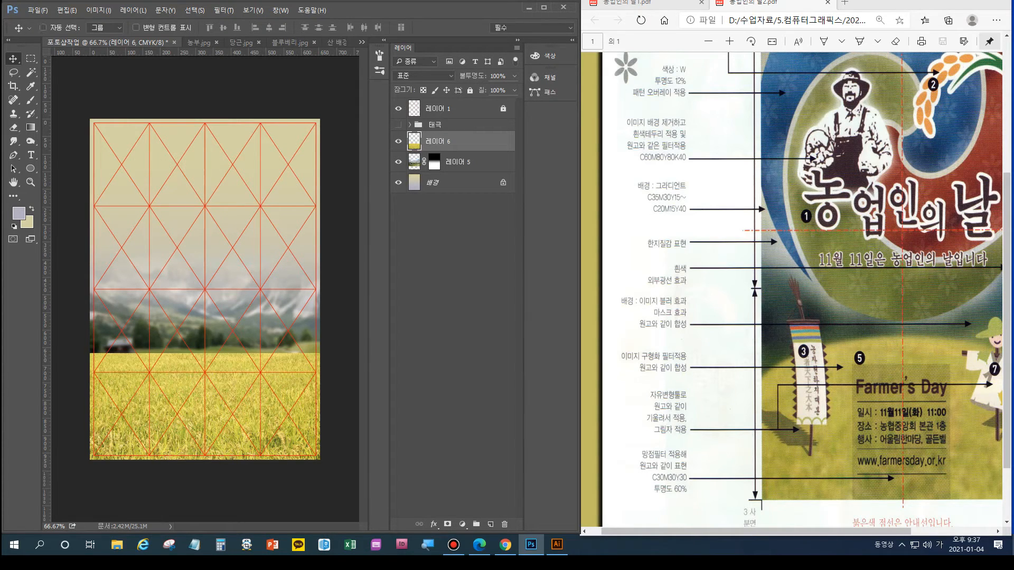
pyautogui.click(224, 10)
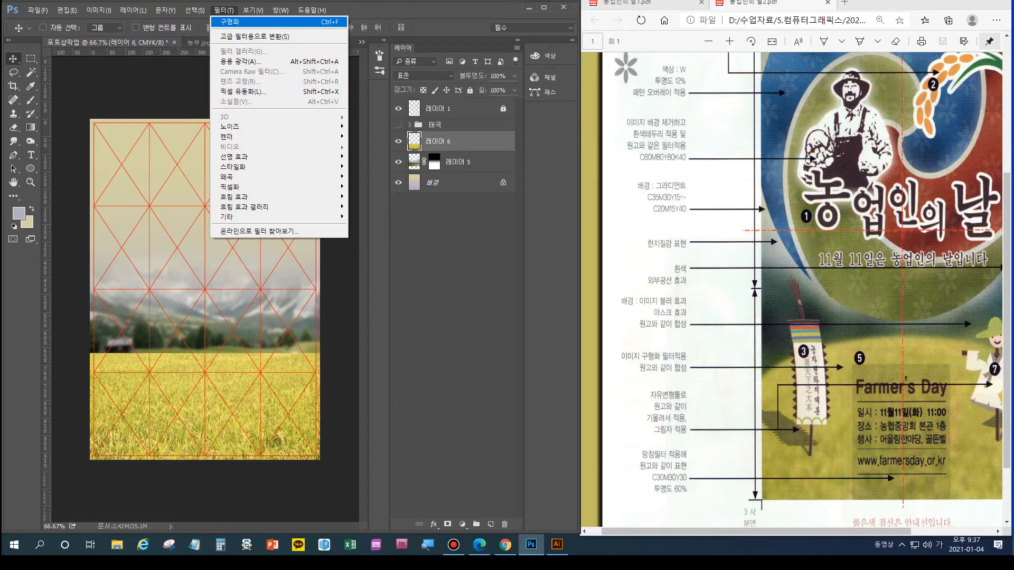
pyautogui.moveTo(317, 176)
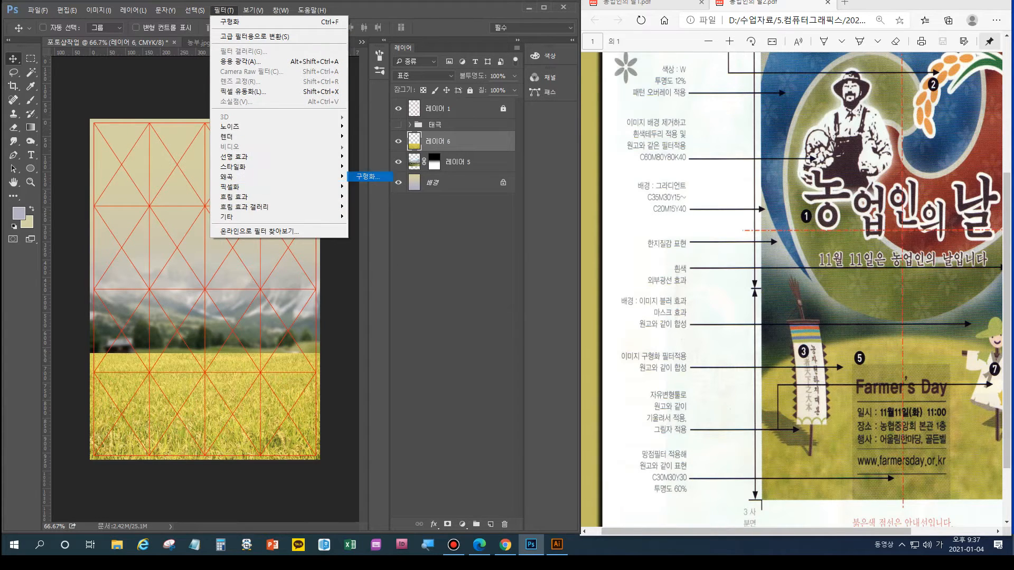
pyautogui.click(370, 177)
pyautogui.press('Tab')
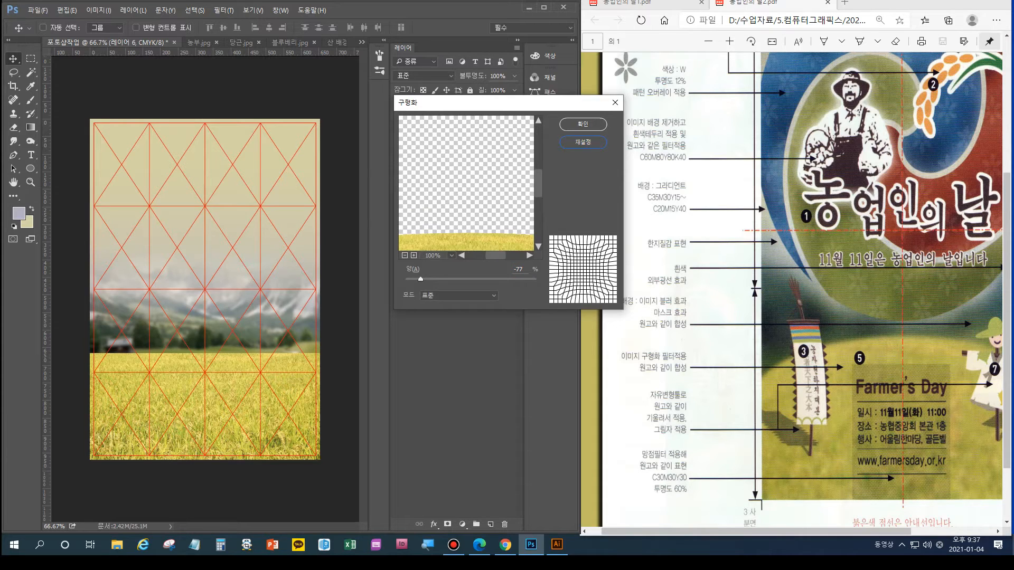
pyautogui.moveTo(421, 279)
pyautogui.mouseDown()
pyautogui.moveTo(450, 280)
pyautogui.moveTo(433, 279)
pyautogui.mouseUp()
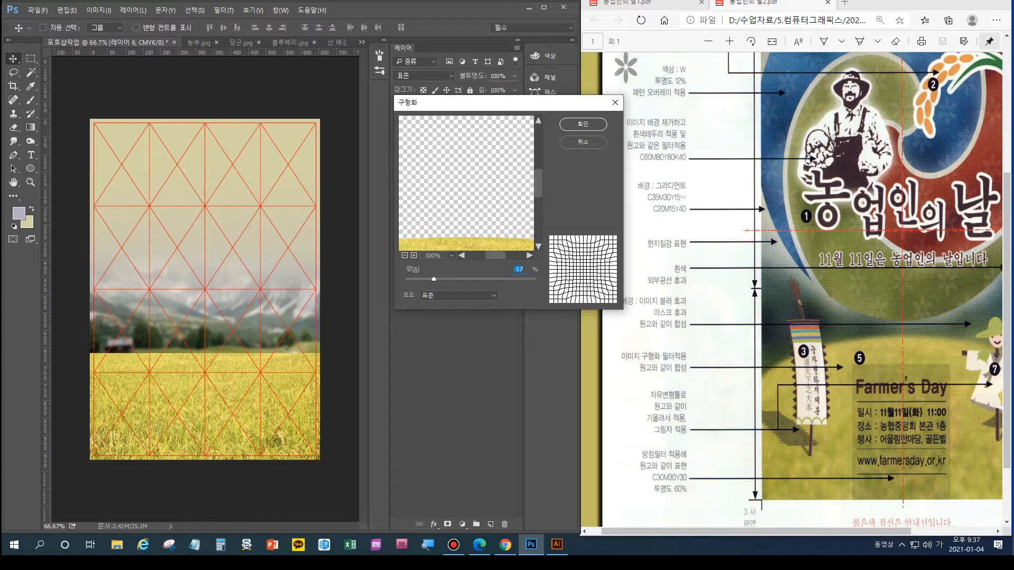
pyautogui.click(405, 256)
pyautogui.click(405, 256)
pyautogui.click(404, 255)
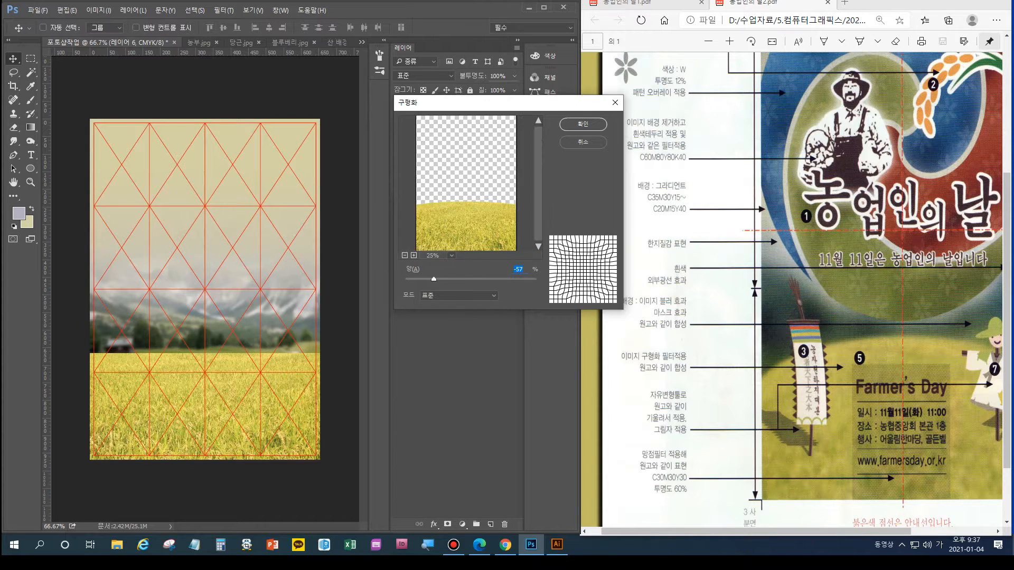
pyautogui.moveTo(433, 280)
pyautogui.mouseDown()
pyautogui.moveTo(460, 279)
pyautogui.moveTo(406, 280)
pyautogui.moveTo(517, 279)
pyautogui.moveTo(424, 279)
pyautogui.moveTo(443, 279)
pyautogui.mouseUp()
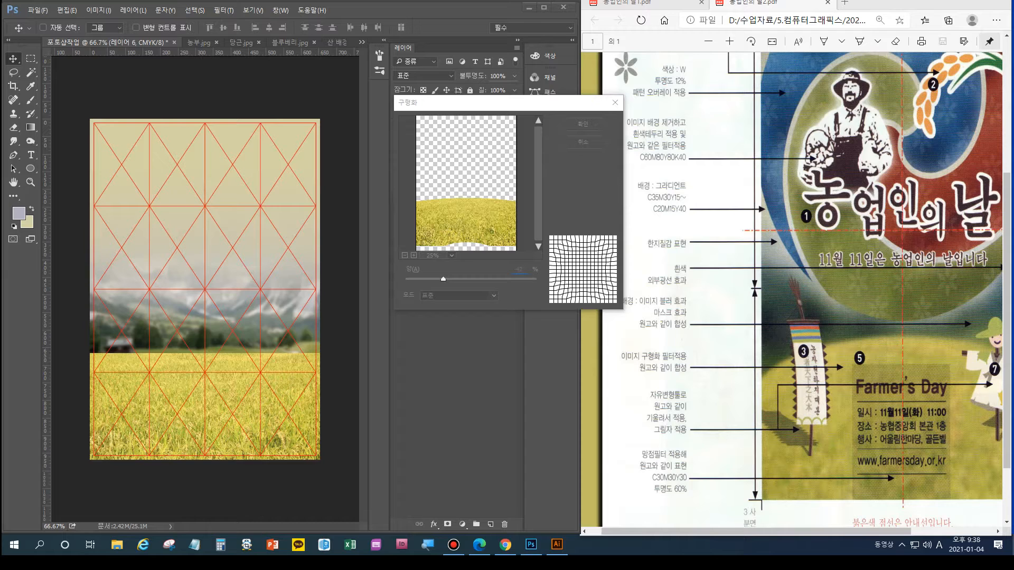
pyautogui.press('ctrl')
pyautogui.click(615, 102)
# Move the golden field layer up to the middle of the canvas and apply a Spherize filter of 96% in normal mode
pyautogui.moveTo(216, 376); pyautogui.dragTo(215, 233)
pyautogui.click(224, 10)
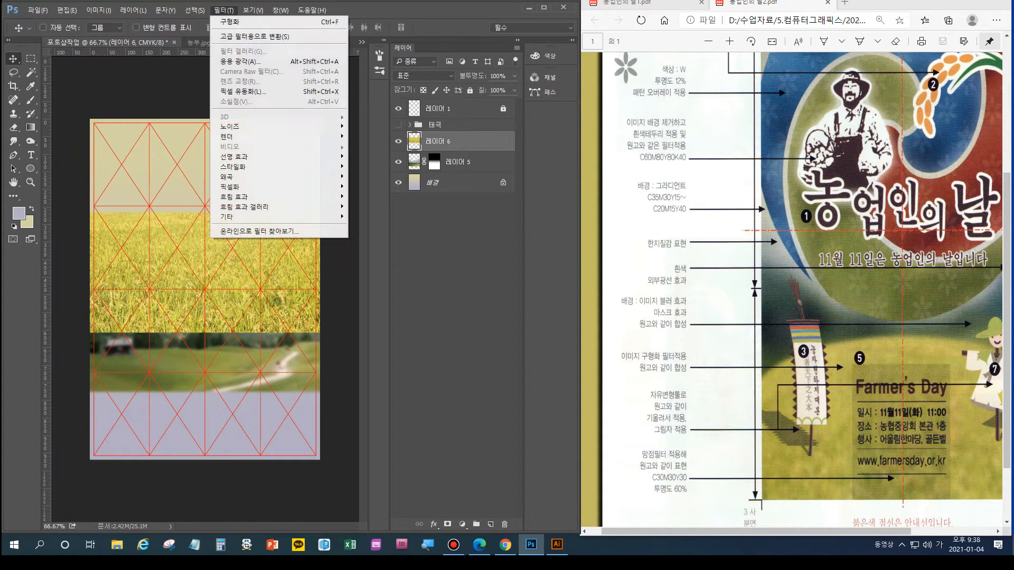
pyautogui.moveTo(296, 177)
pyautogui.click(366, 176)
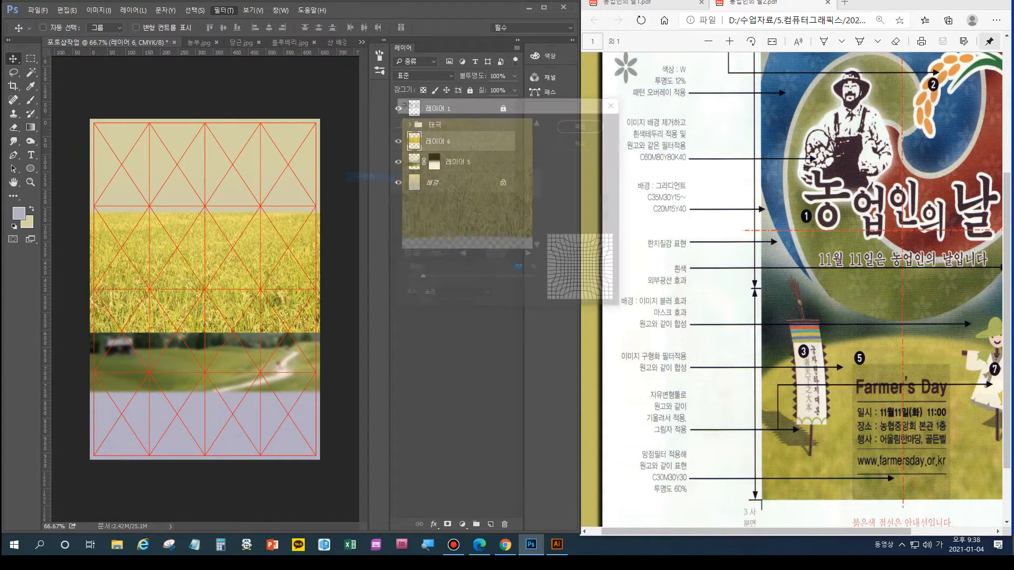
pyautogui.moveTo(421, 280); pyautogui.dragTo(458, 279)
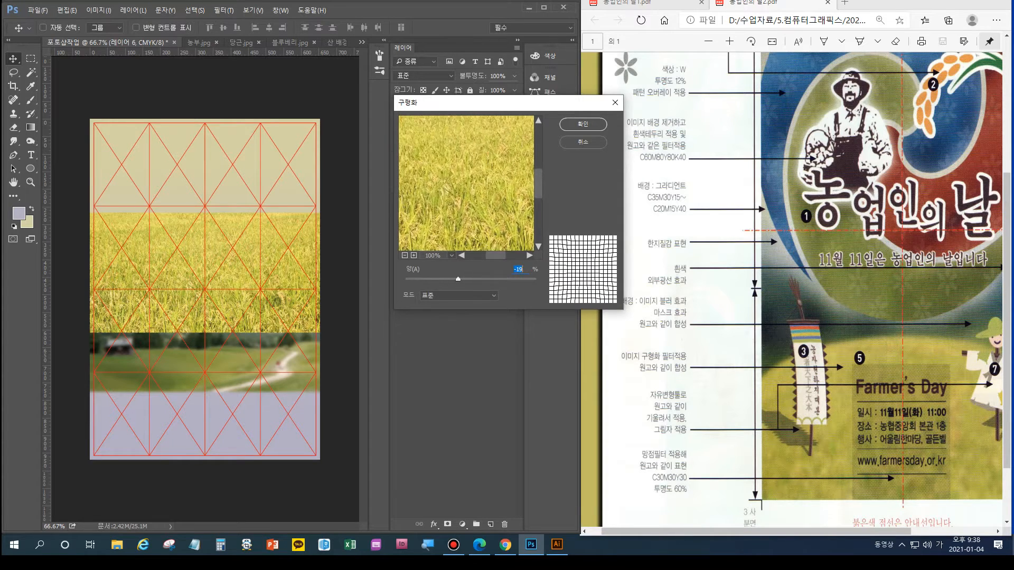
pyautogui.click(405, 256)
pyautogui.click(405, 256)
pyautogui.click(405, 256)
pyautogui.moveTo(458, 280); pyautogui.dragTo(526, 279)
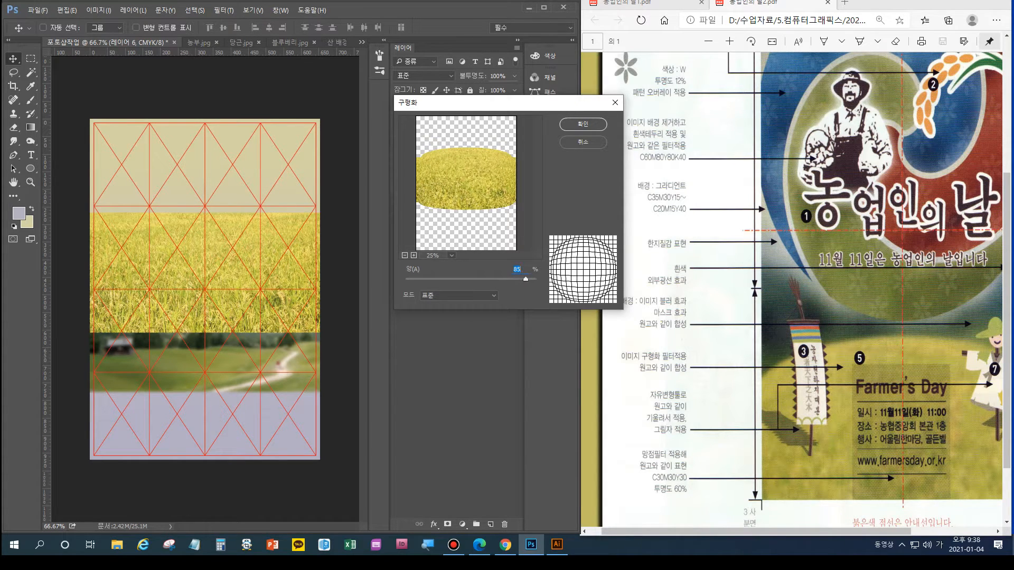
pyautogui.moveTo(525, 279); pyautogui.dragTo(532, 280)
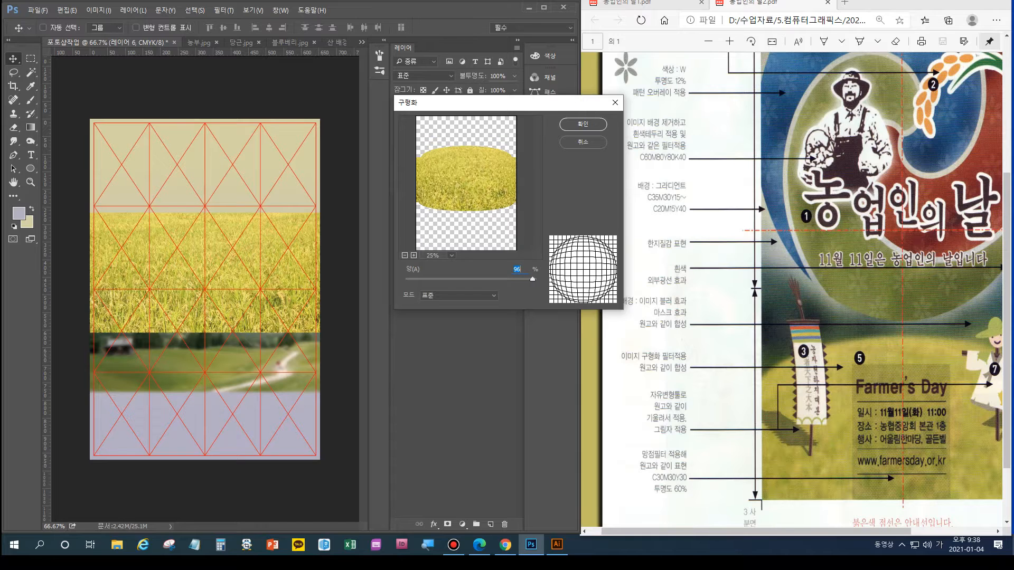
pyautogui.press('Return')
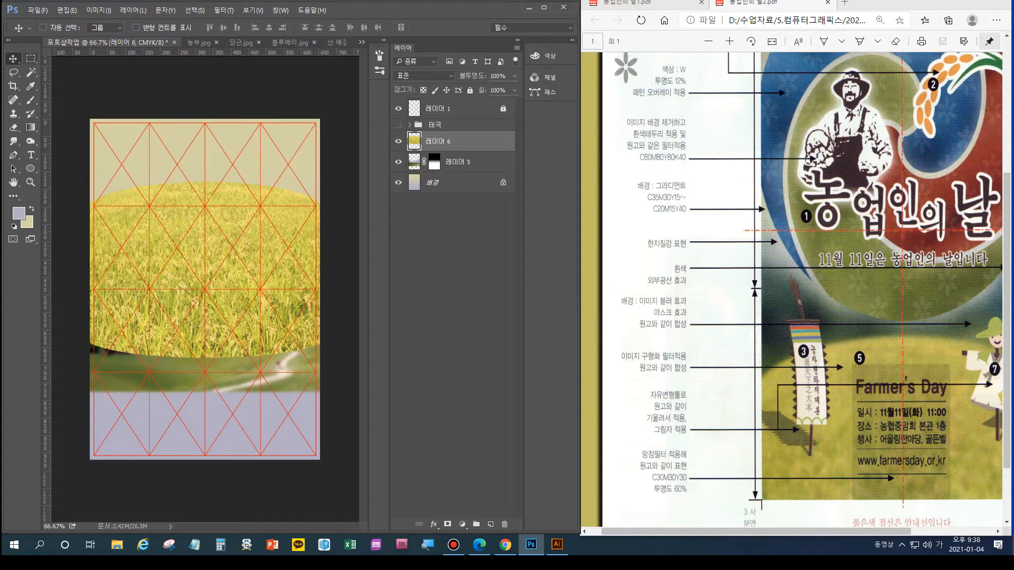
# Move the bulging golden field down to the bottom of the poster and compare it with the finished poster in Illustrator
pyautogui.moveTo(198, 219); pyautogui.dragTo(199, 388)
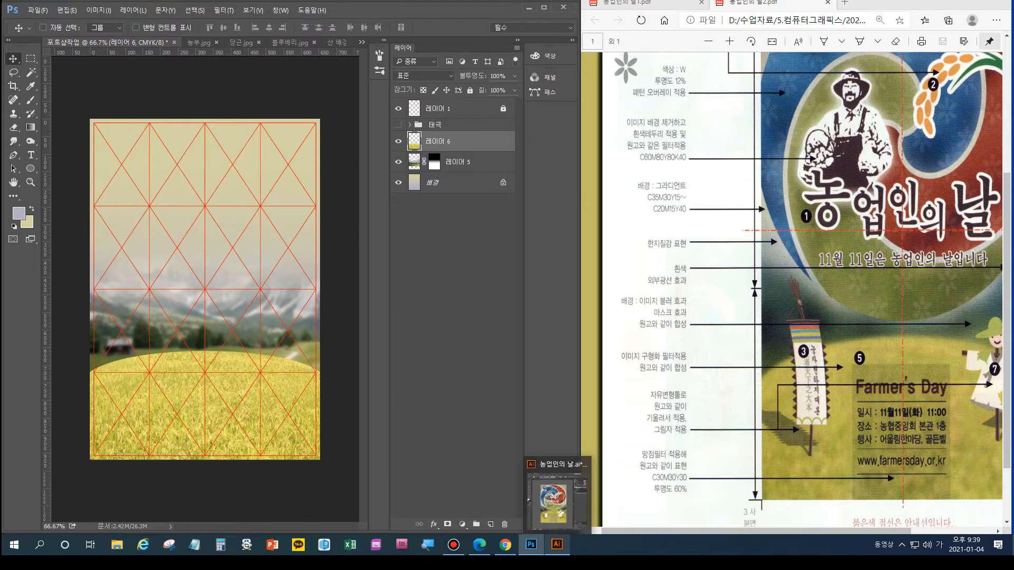
pyautogui.click(557, 544)
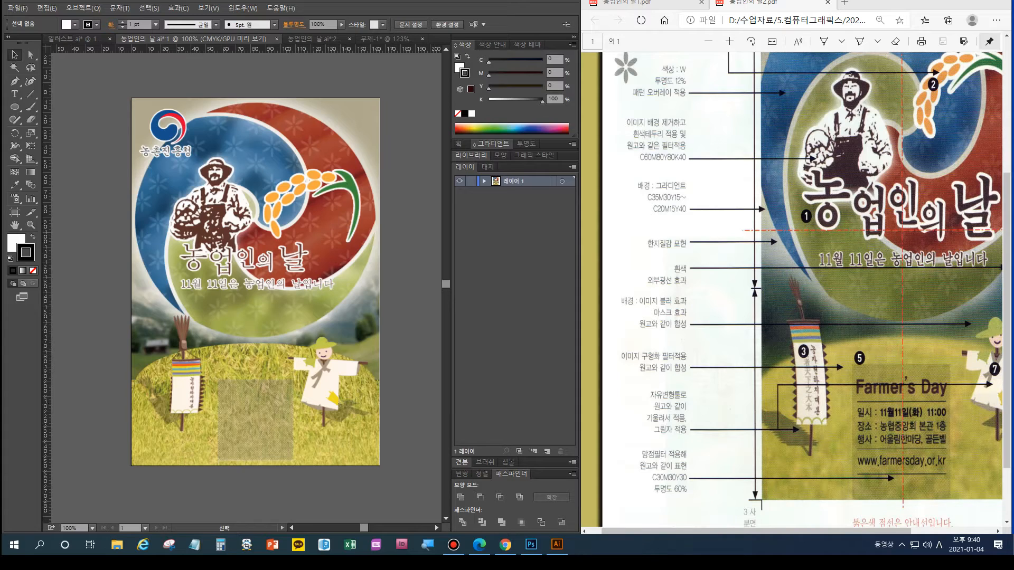
pyautogui.click(531, 545)
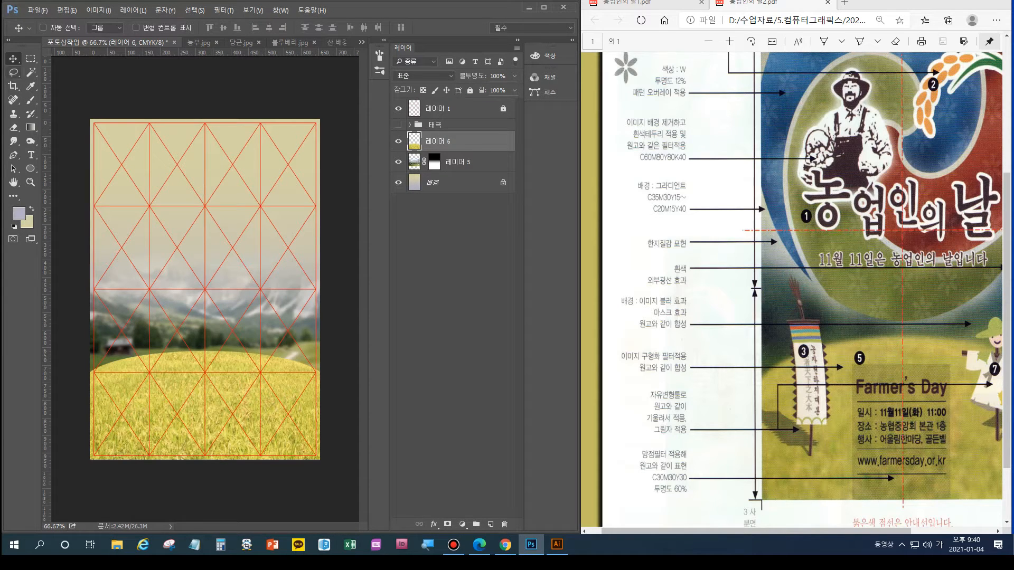
# Select a rectangular area about 193 × 278 px at the bottom centre of the poster, over the golden field
pyautogui.click(31, 59)
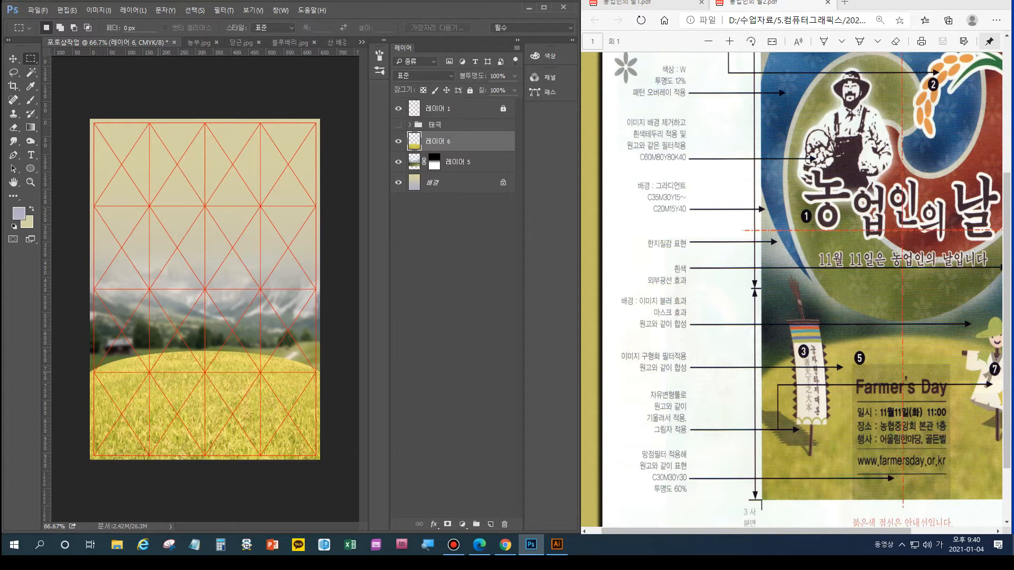
pyautogui.moveTo(174, 363); pyautogui.dragTo(189, 382)
pyautogui.moveTo(234, 435); pyautogui.dragTo(241, 459)
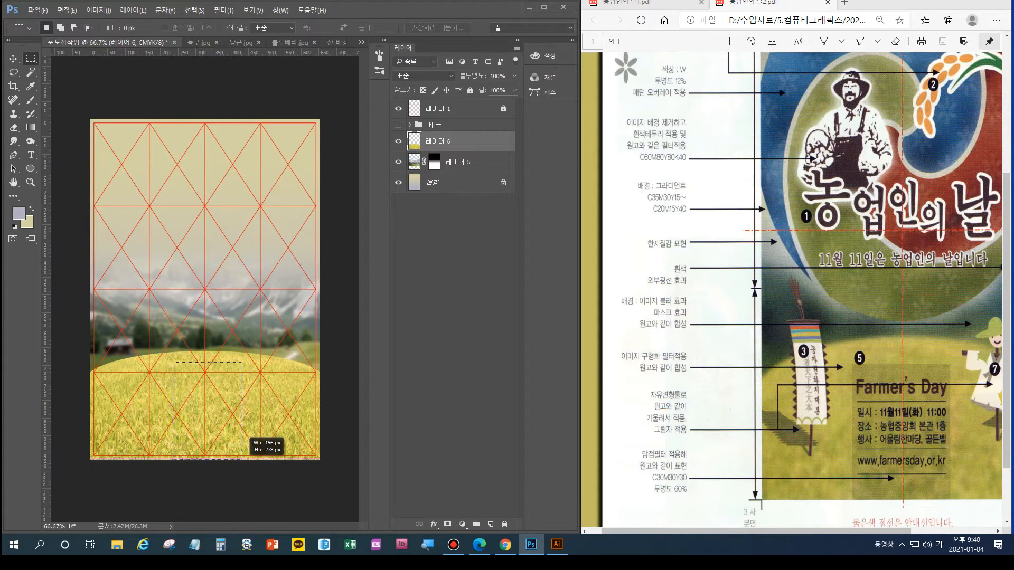
pyautogui.moveTo(241, 460); pyautogui.dragTo(239, 460)
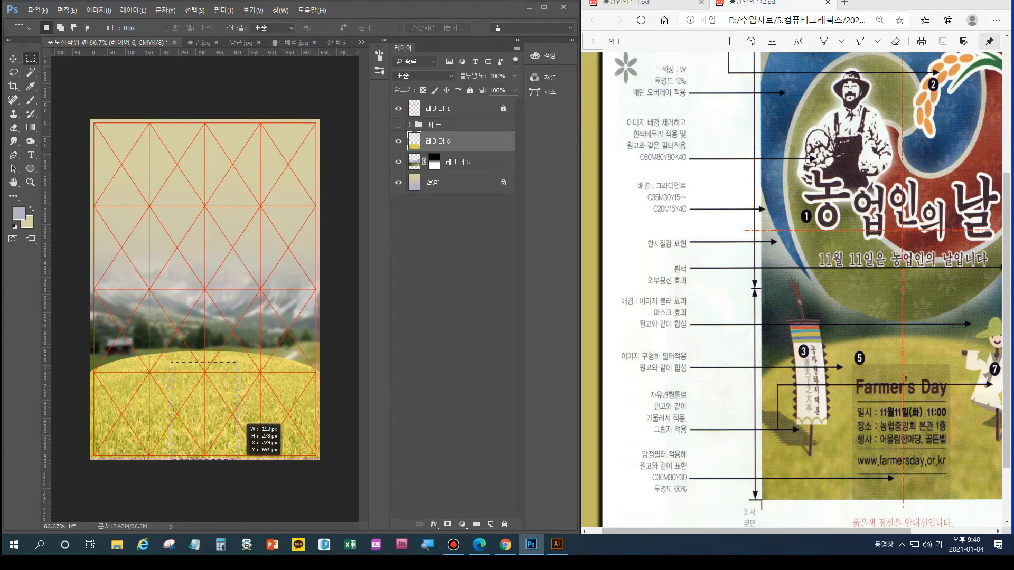
pyautogui.moveTo(239, 460); pyautogui.dragTo(239, 460)
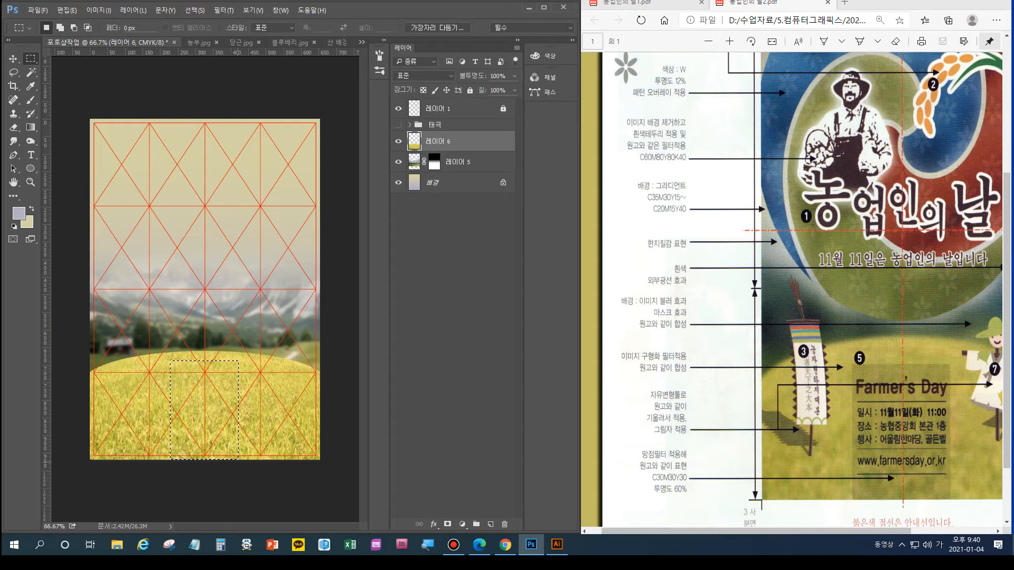
# Fill the selected rectangle on a new layer with C30 M30 Y30 and set that layer's opacity to 60%
pyautogui.click(490, 523)
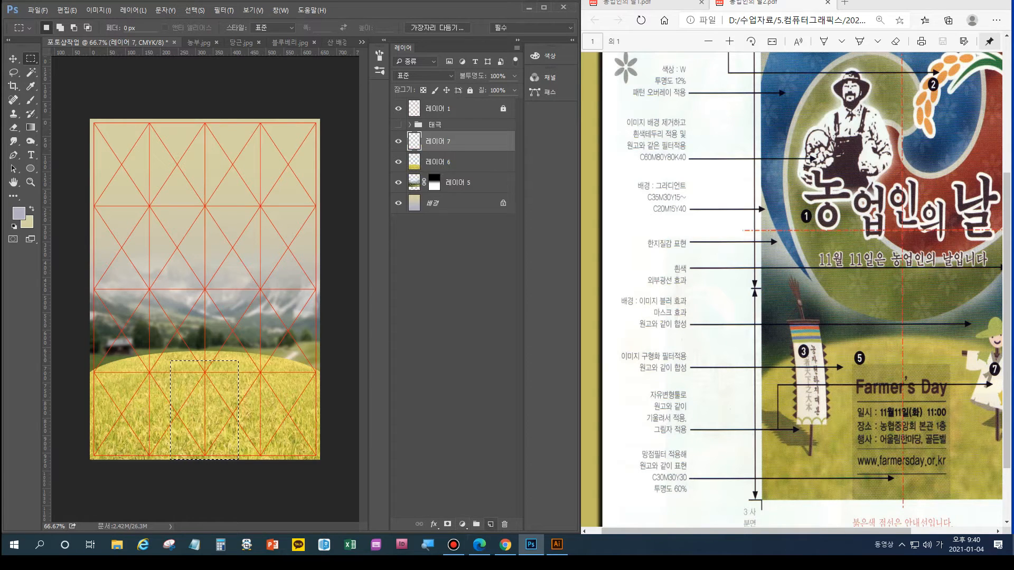
pyautogui.click(19, 213)
pyautogui.write('30')
pyautogui.press('Tab')
pyautogui.write('30')
pyautogui.press('Tab')
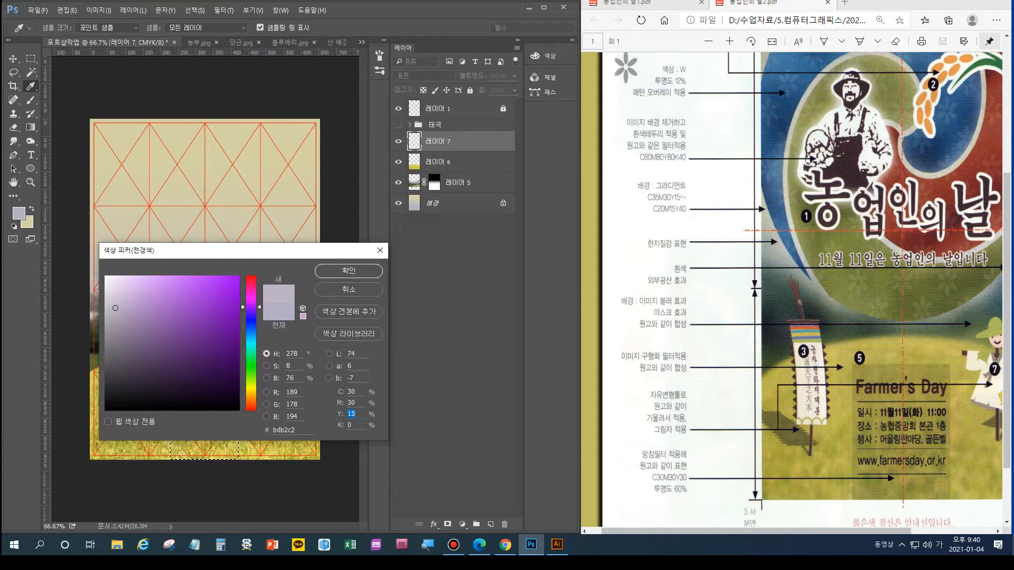
pyautogui.write('30')
pyautogui.press('Return')
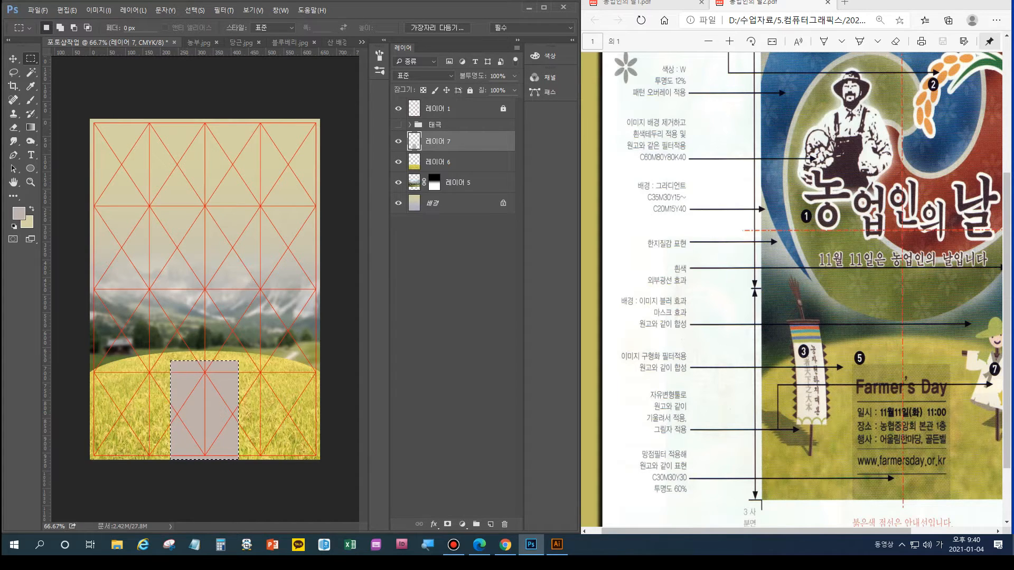
pyautogui.moveTo(490, 76); pyautogui.dragTo(497, 76)
pyautogui.write('60')
pyautogui.hotkey('alt', 't')
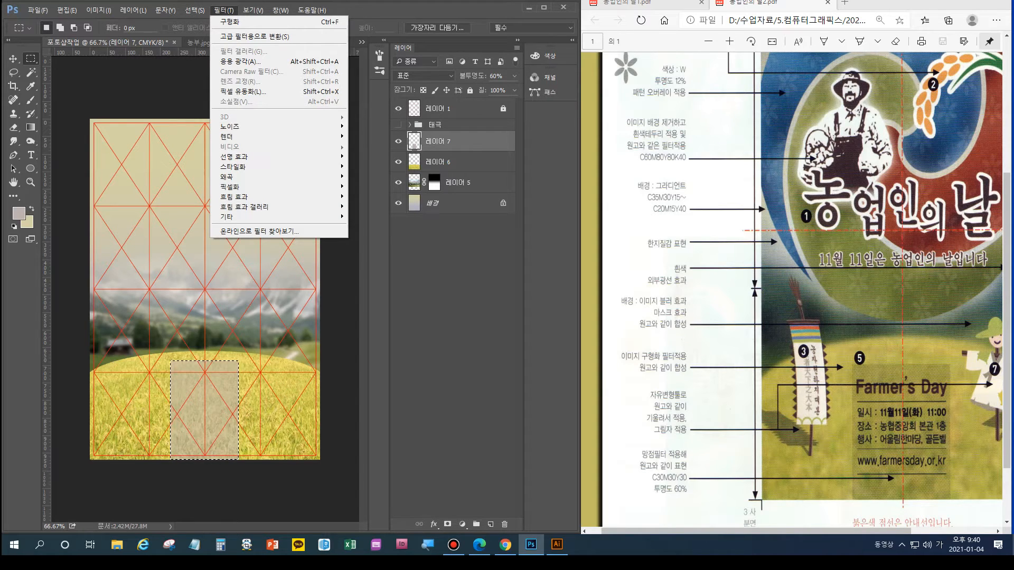
pyautogui.moveTo(243, 187)
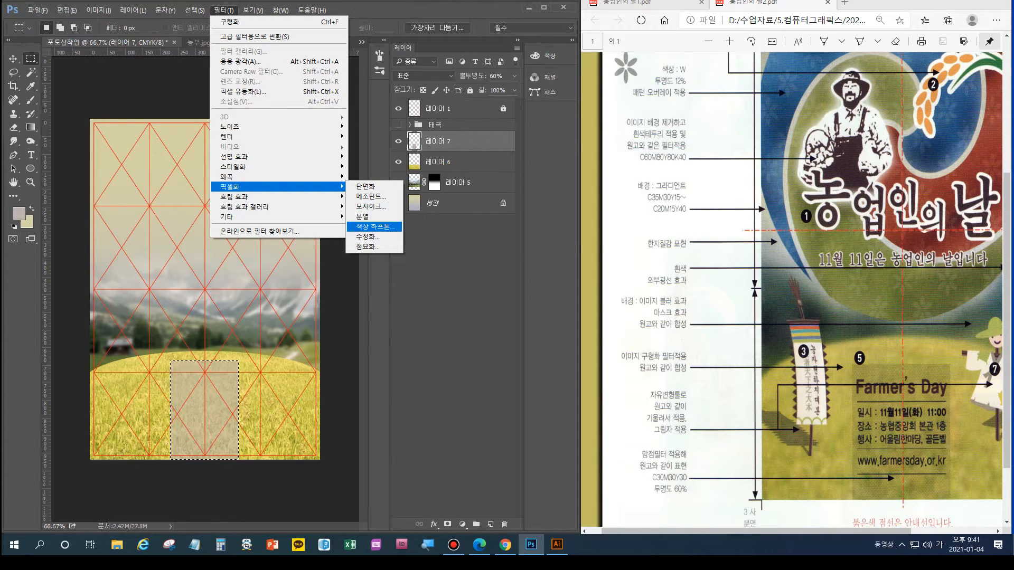
pyautogui.click(374, 227)
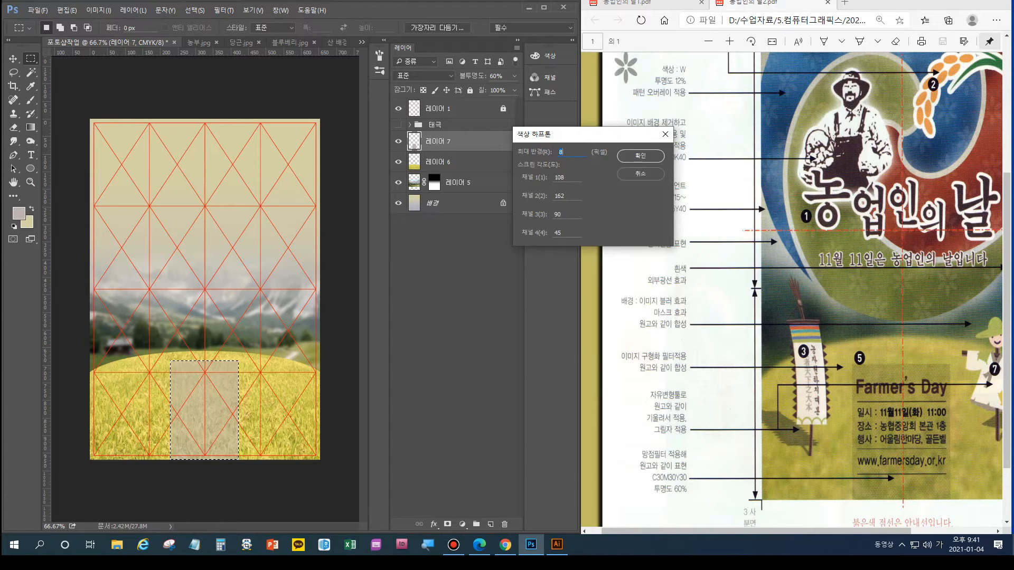
pyautogui.click(641, 174)
pyautogui.click(223, 10)
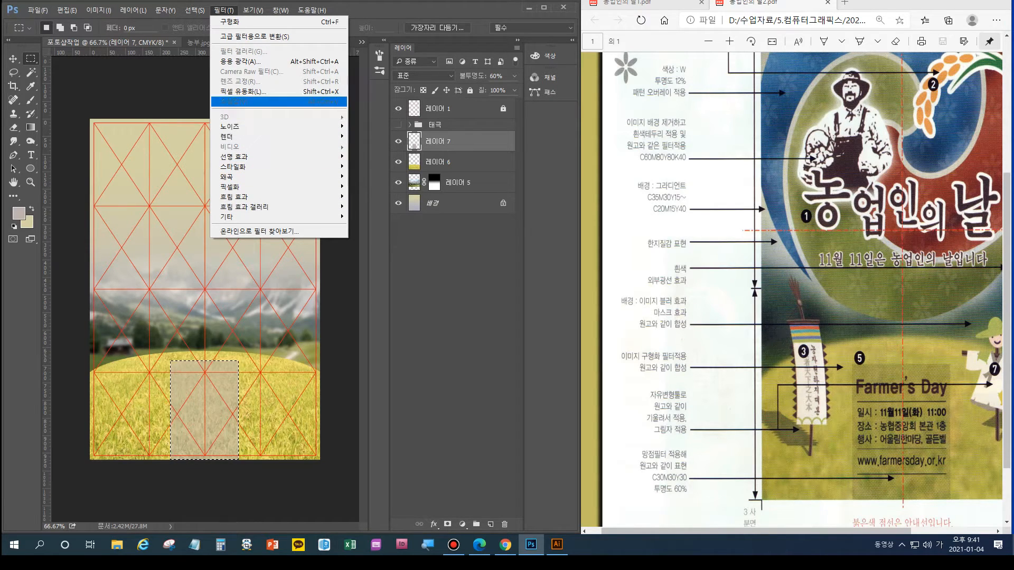
pyautogui.click(224, 10)
# Deselect the rectangle and convert the document to RGB Color, accepting the loss of adjustment layers without merging to the background
pyautogui.hotkey('ctrl', 'd')
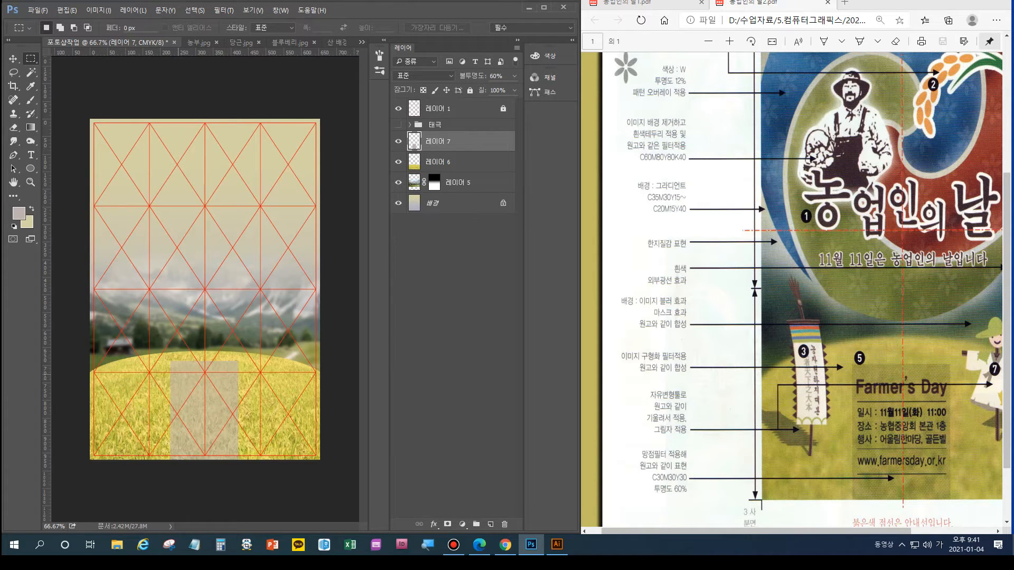
pyautogui.click(98, 10)
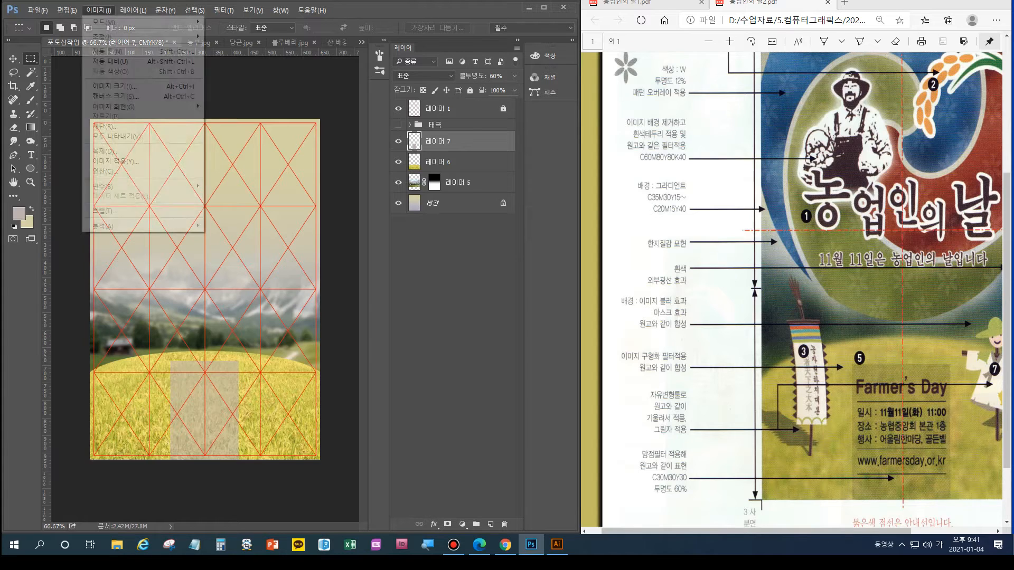
pyautogui.moveTo(111, 22)
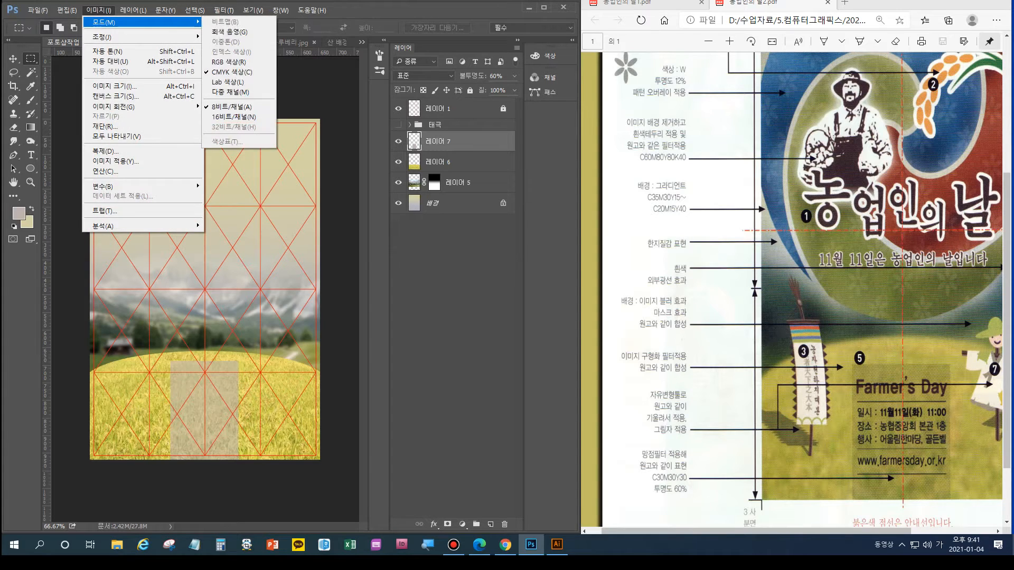
pyautogui.click(228, 62)
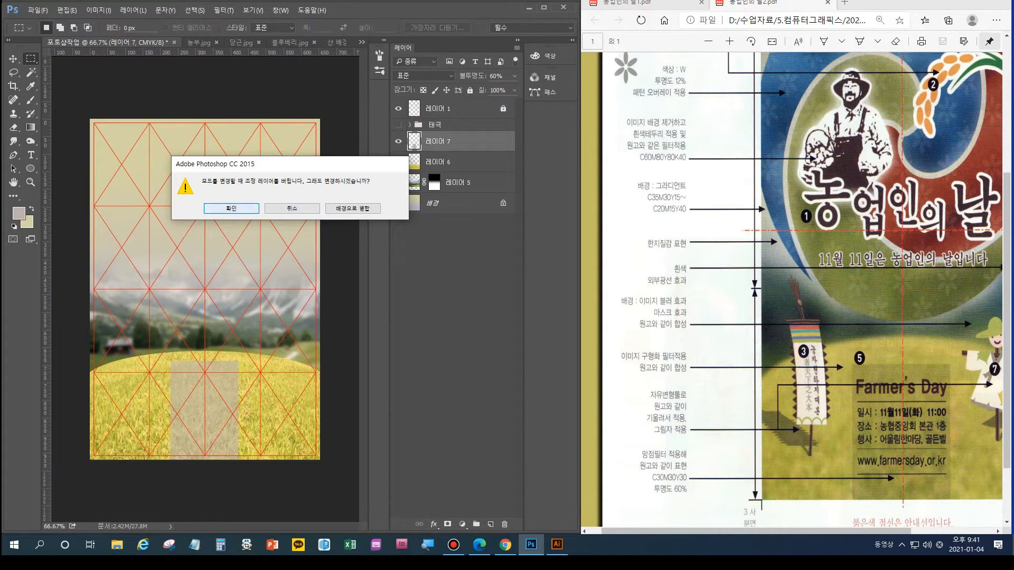
pyautogui.press('Return')
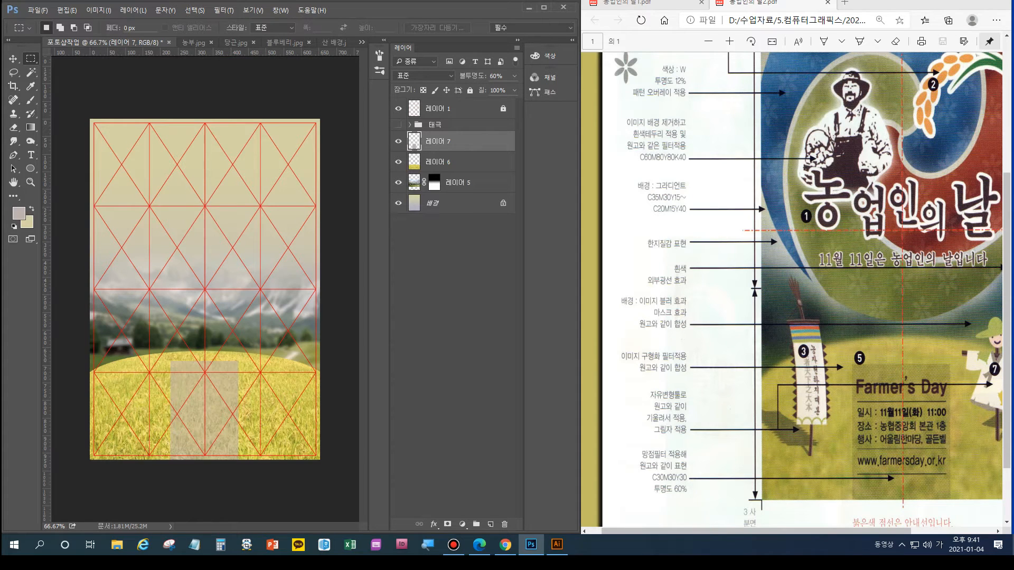
# Open the Filter Gallery on the rectangle layer, try Halftone Pattern (하프톤 패턴), and switch to Reticulation (망사 효과)
pyautogui.click(224, 10)
pyautogui.click(239, 51)
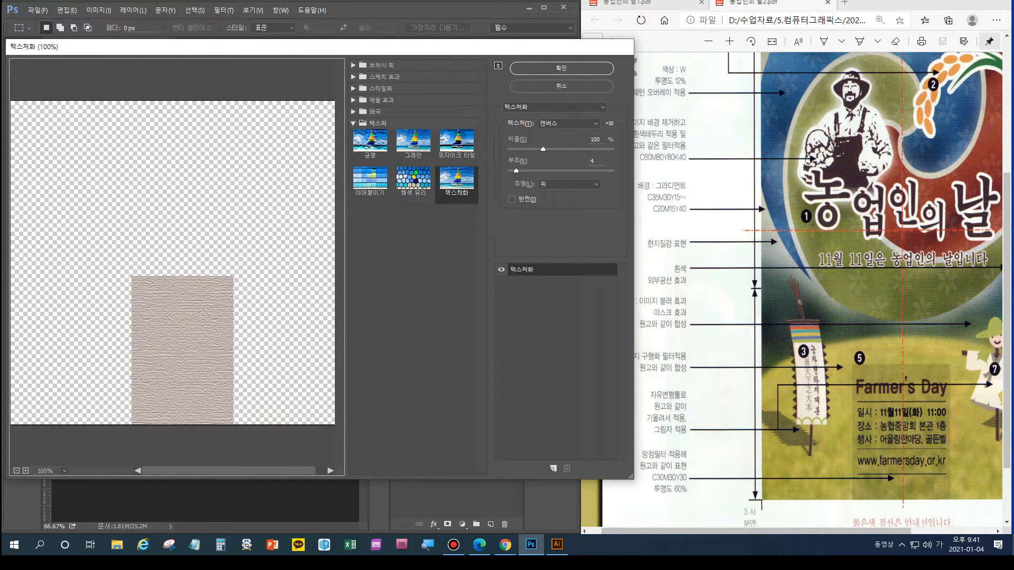
pyautogui.click(353, 65)
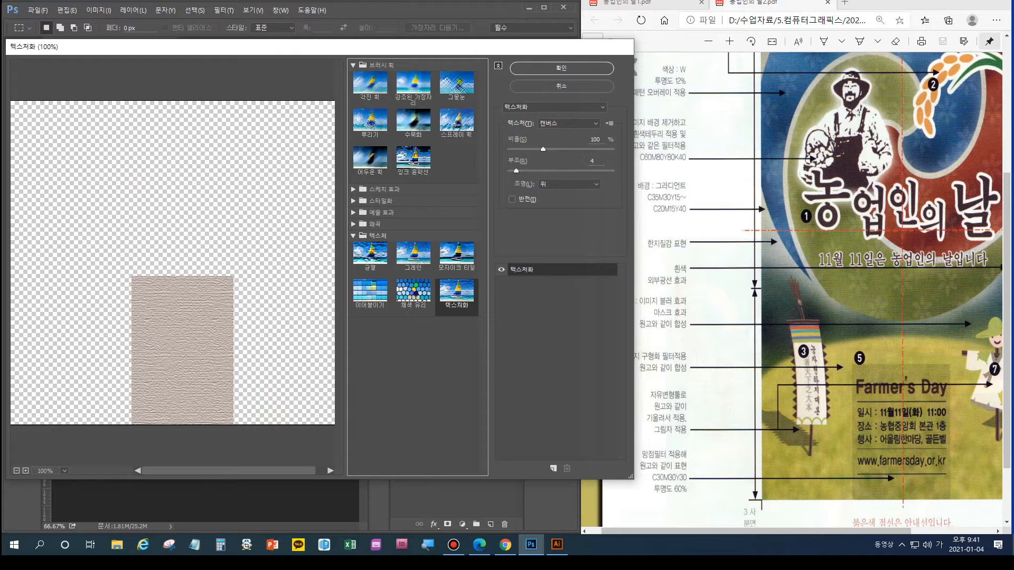
pyautogui.click(555, 107)
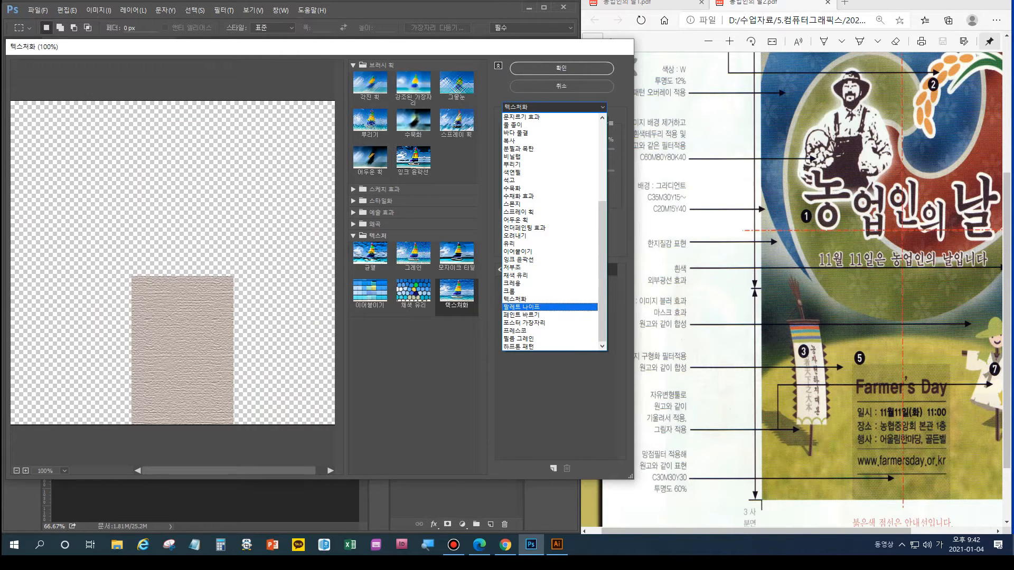
pyautogui.press('Down')
pyautogui.press('Down')
pyautogui.press('Down')
pyautogui.press('Down')
pyautogui.press('Down')
pyautogui.press('Down')
pyautogui.press('Down')
pyautogui.press('Down')
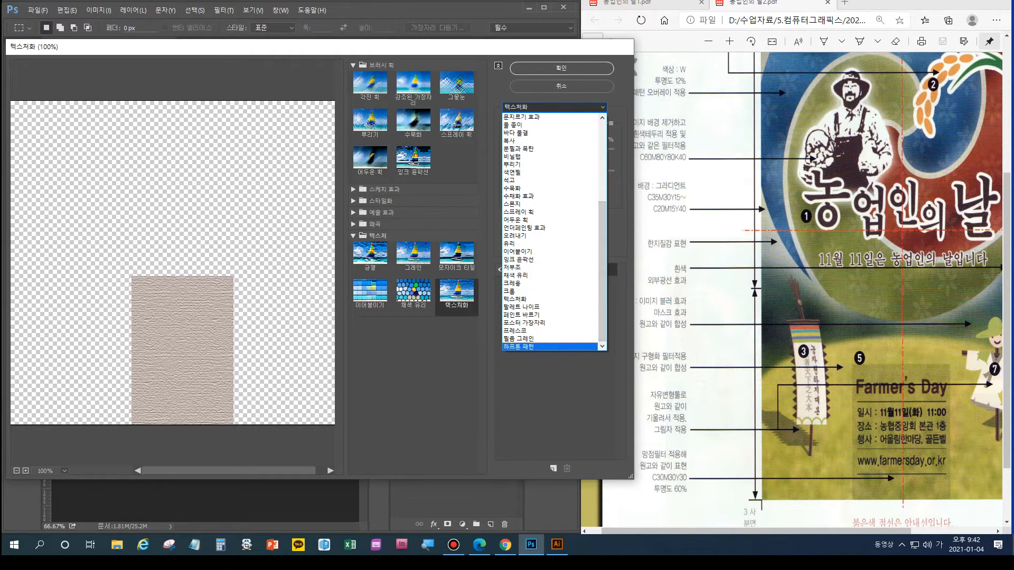
pyautogui.press('Return')
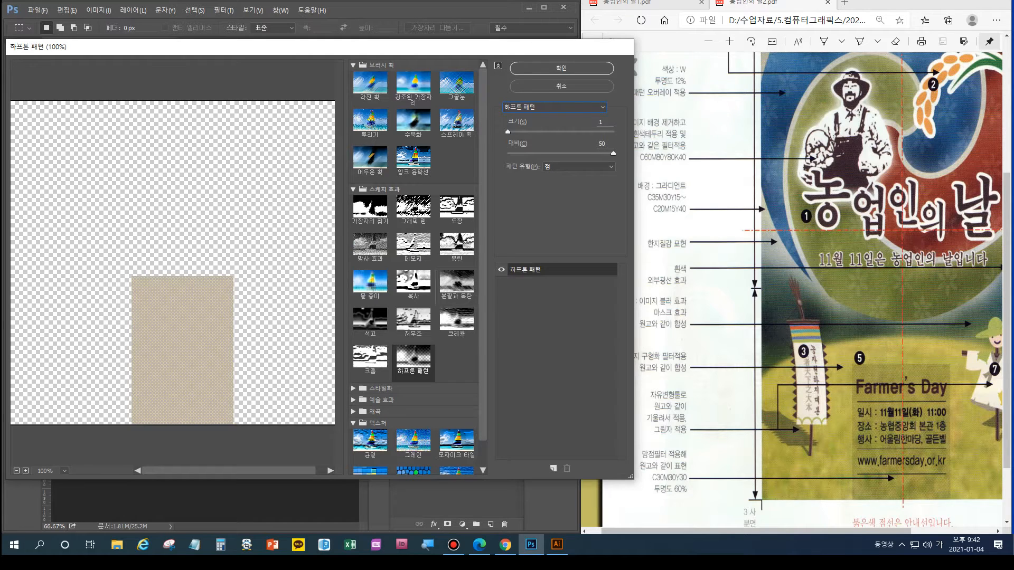
pyautogui.click(371, 247)
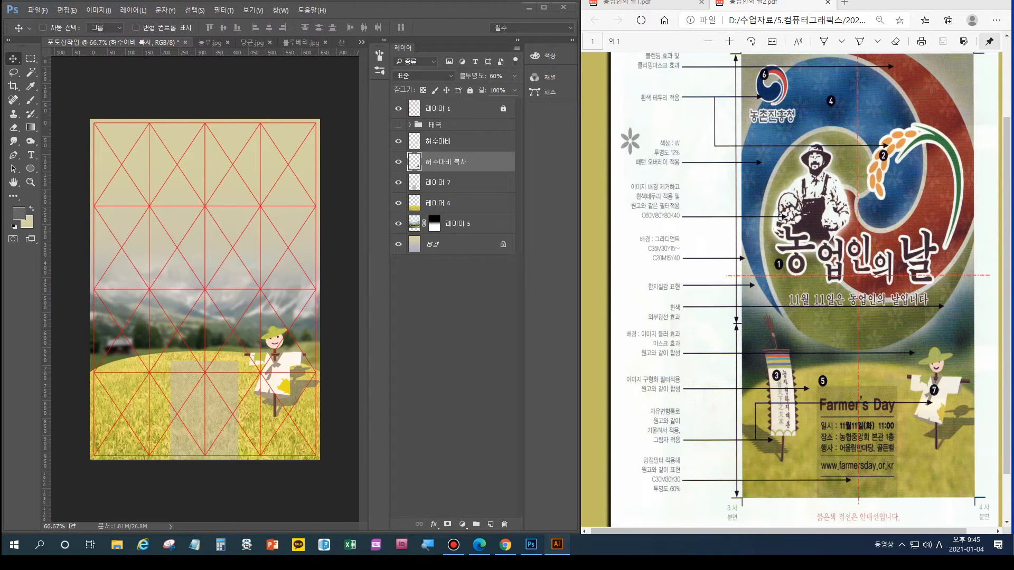
# Copy the farming banner from the Illustrator artwork and paste it as pixels into the Photoshop poster, on the left side of the field
pyautogui.click(557, 545)
pyautogui.click(189, 381)
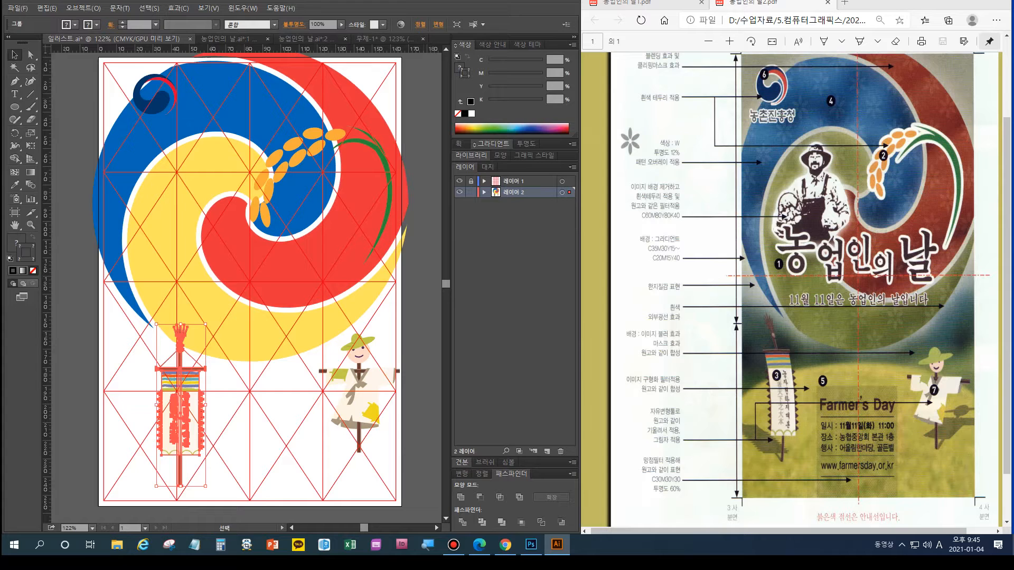
pyautogui.click(531, 544)
pyautogui.hotkey('ctrl', 'v')
pyautogui.press('Return')
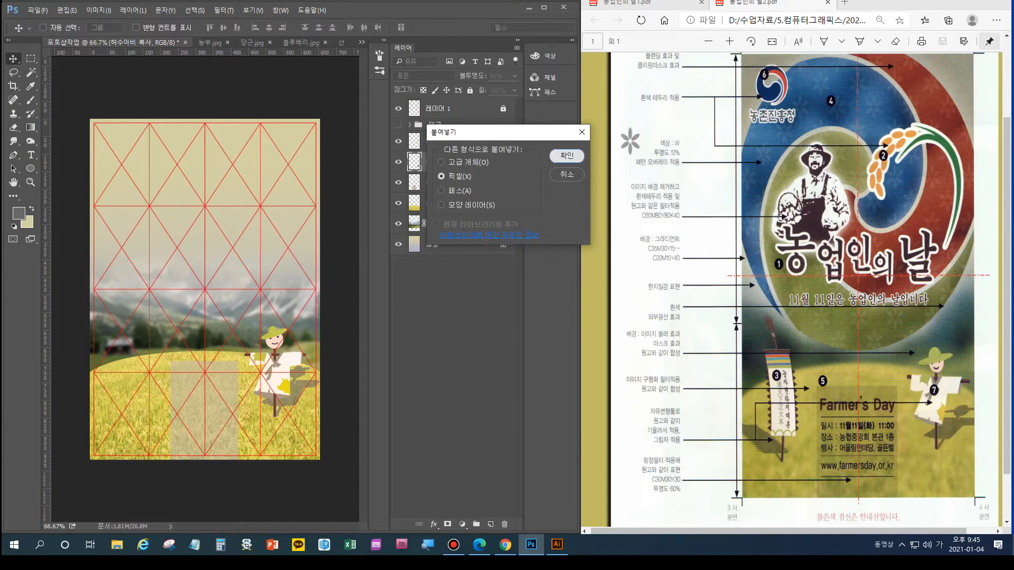
pyautogui.moveTo(217, 251); pyautogui.dragTo(142, 327)
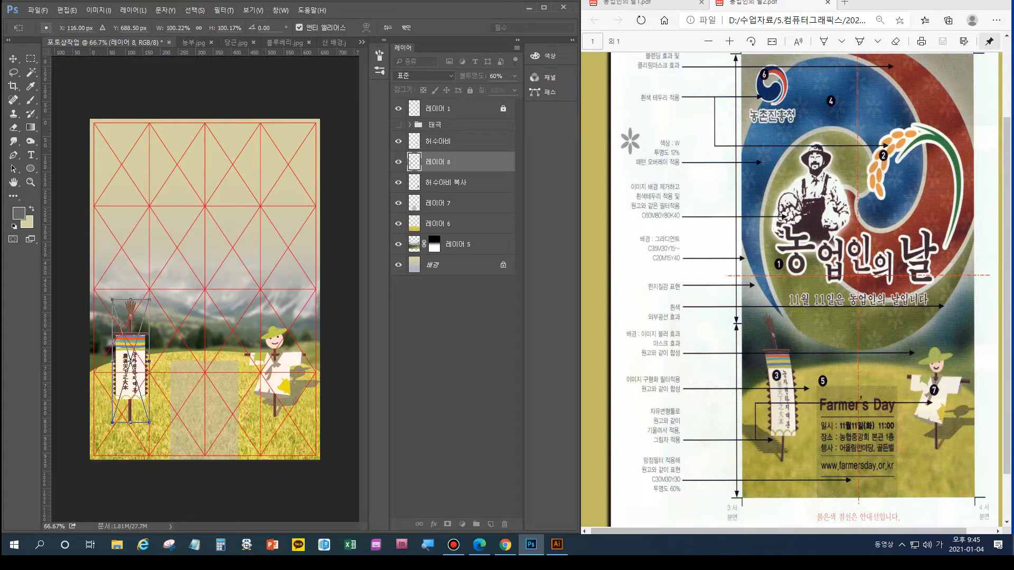
pyautogui.press('Return')
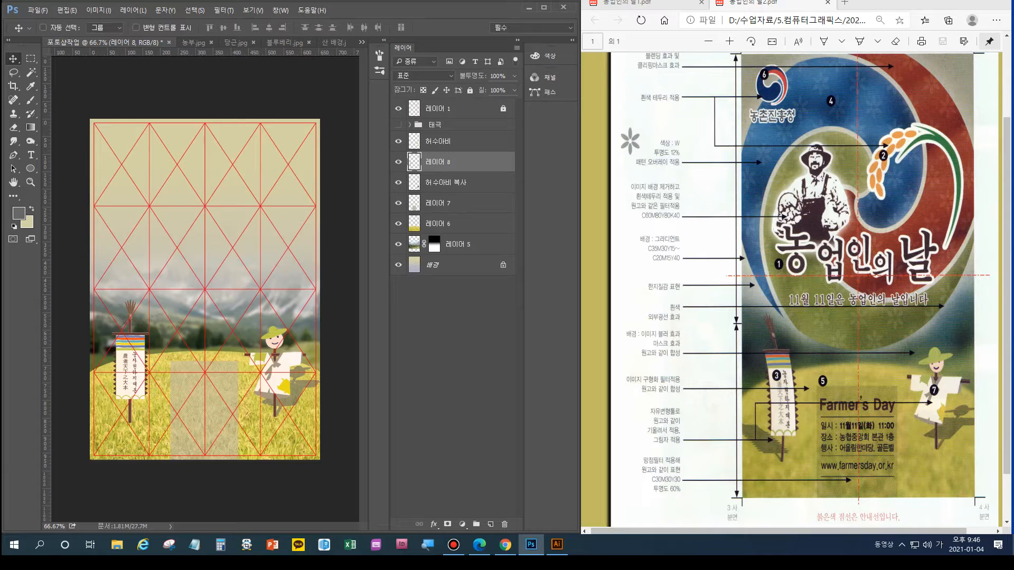
# Rename the pasted banner layer as 깃발 and place it above the 허수아비 layer
pyautogui.doubleClick(438, 163)
pyautogui.write('깃발')
pyautogui.press('Return')
pyautogui.moveTo(438, 142); pyautogui.dragTo(438, 173)
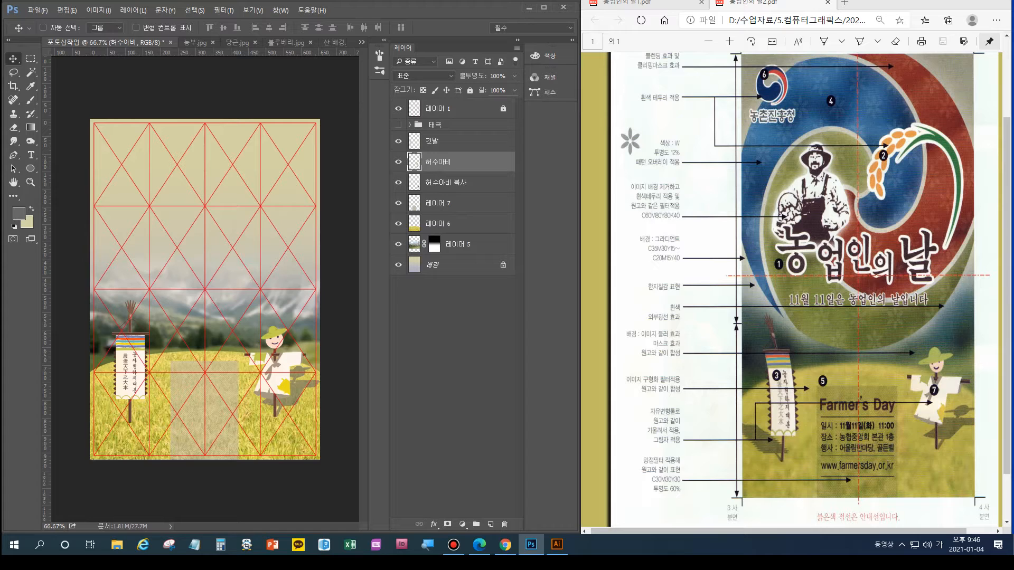
# Group the 허수아비 layer with its copy and name the group 허수아비
pyautogui.keyDown('shift'); pyautogui.click(446, 182); pyautogui.keyUp('shift')
pyautogui.hotkey('ctrl', 'g')
pyautogui.doubleClick(438, 158)
pyautogui.write('허수아비')
pyautogui.press('Return')
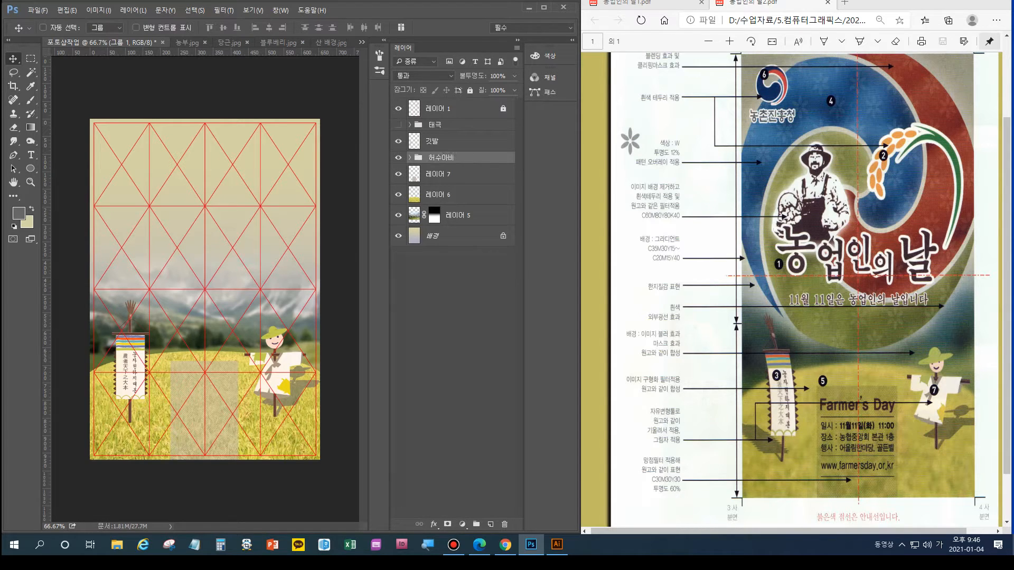
# Duplicate the 깃발 layer and make the copy the active layer
pyautogui.click(438, 141)
pyautogui.moveTo(438, 141); pyautogui.dragTo(491, 524)
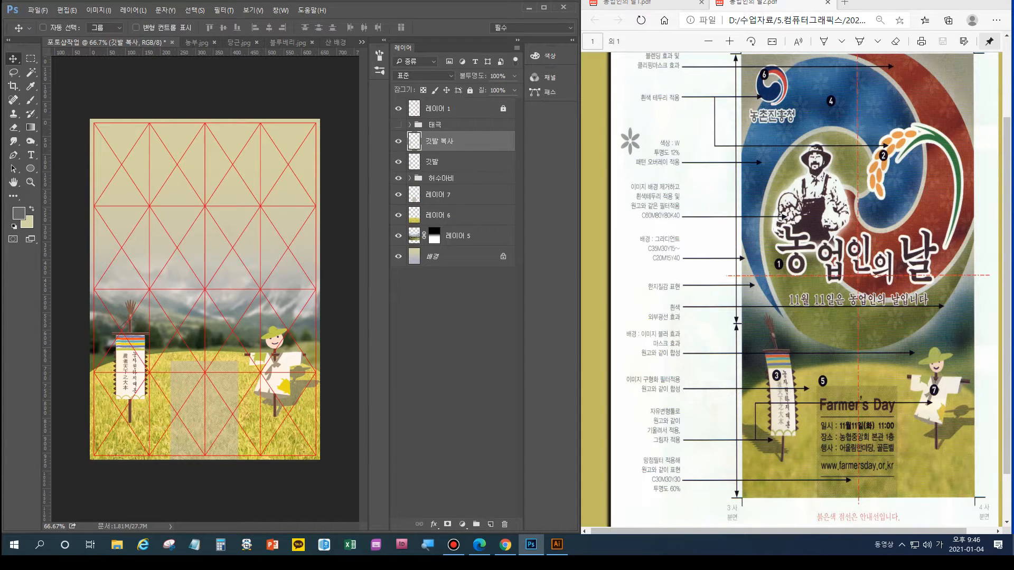
pyautogui.click(438, 161)
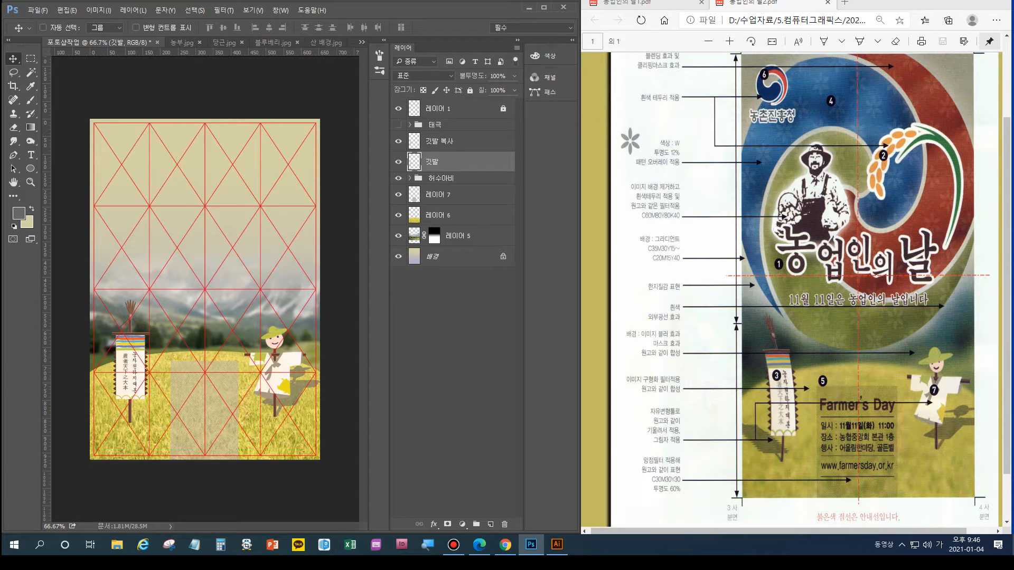
pyautogui.click(440, 141)
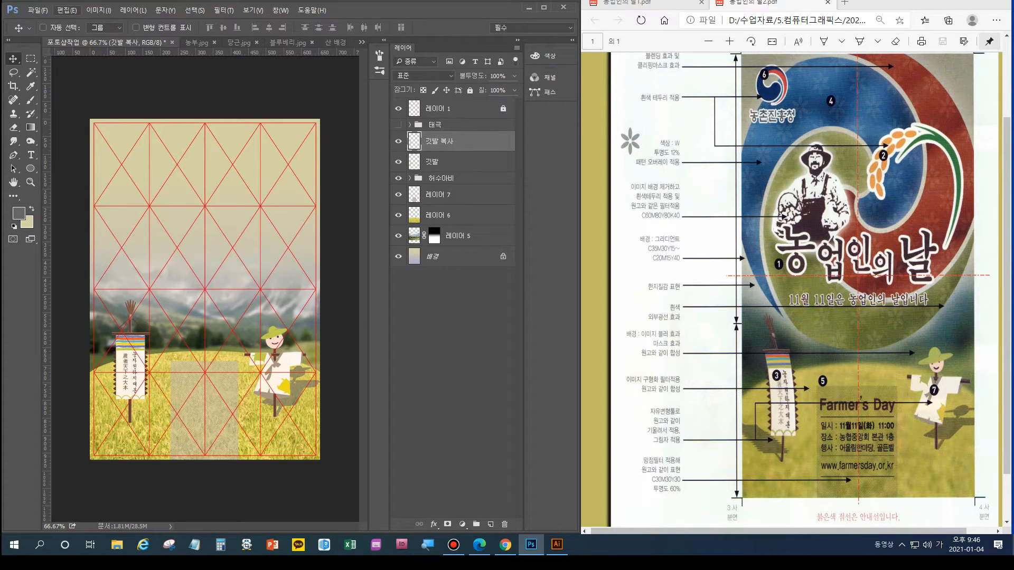
pyautogui.hotkey('ctrl', 't')
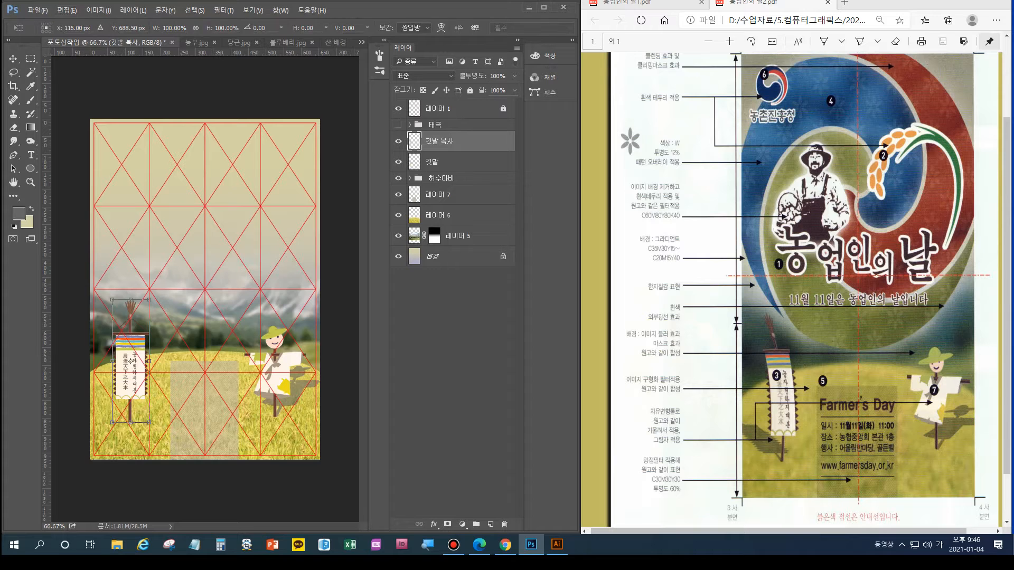
pyautogui.click(67, 10)
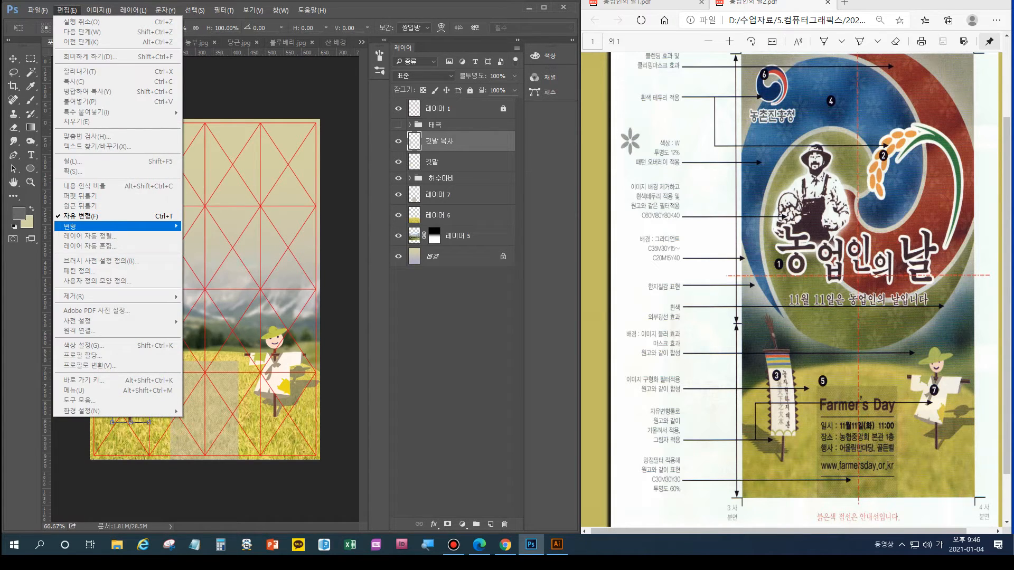
pyautogui.moveTo(106, 226)
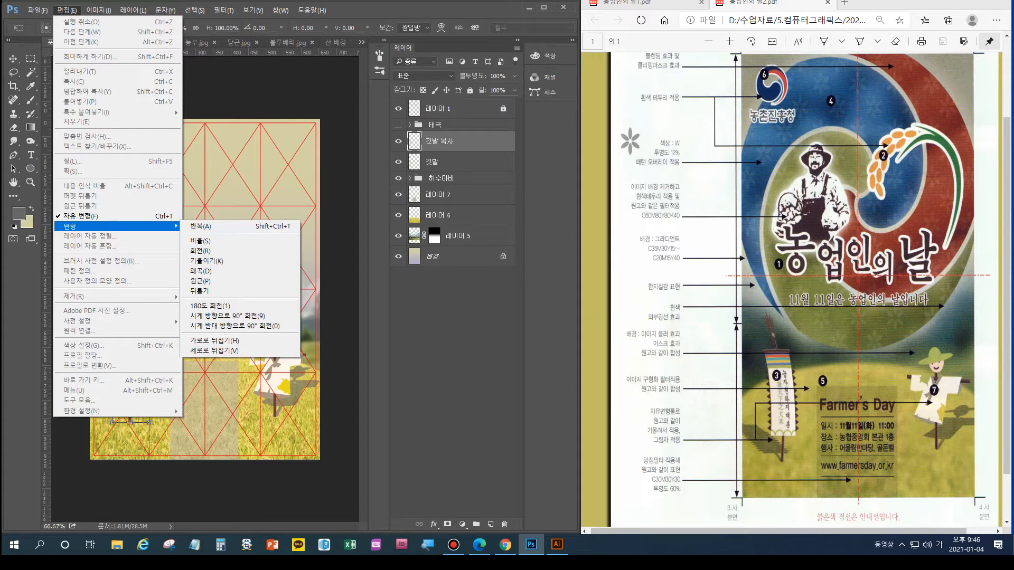
pyautogui.click(200, 271)
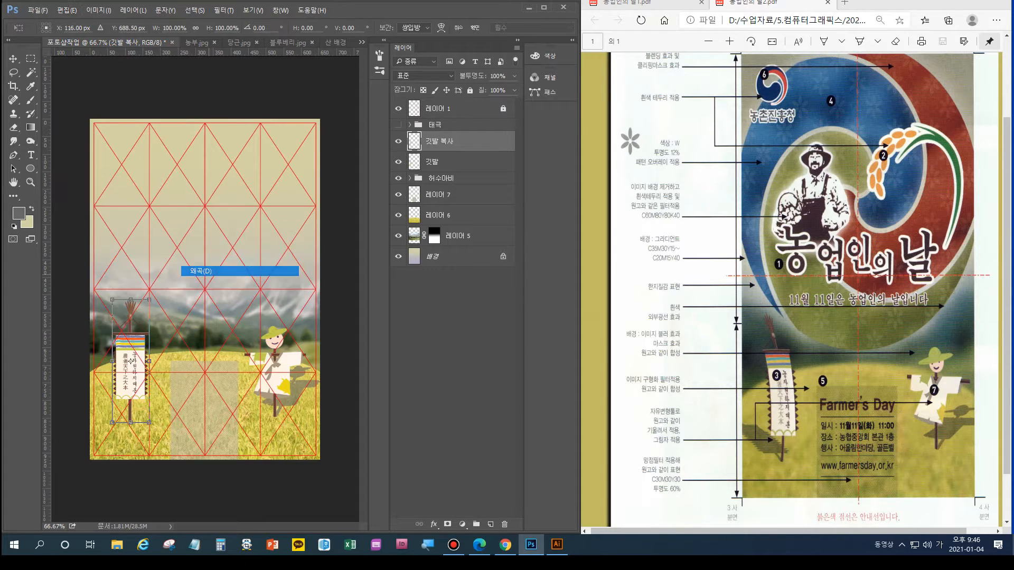
pyautogui.click(67, 10)
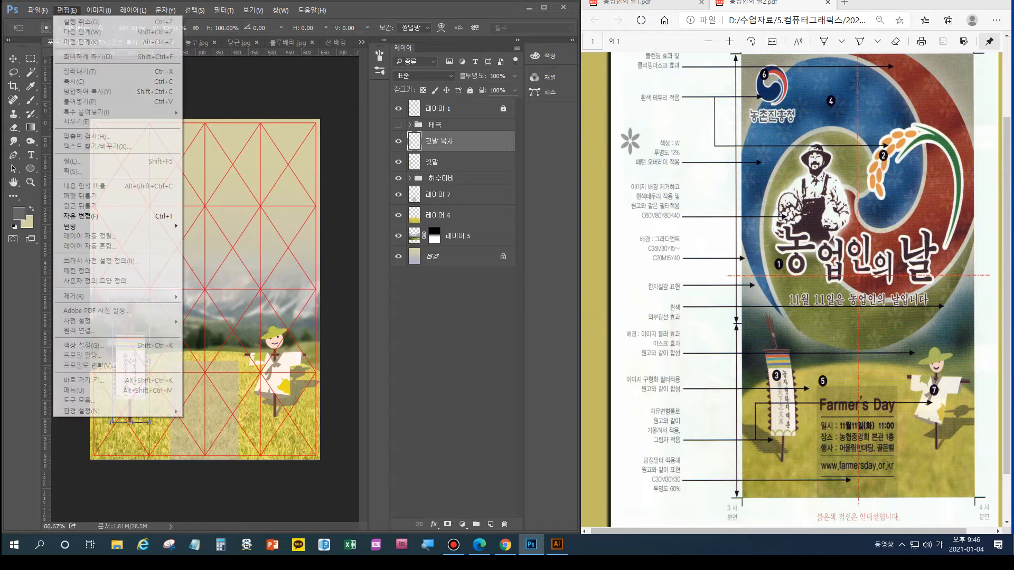
pyautogui.click(79, 216)
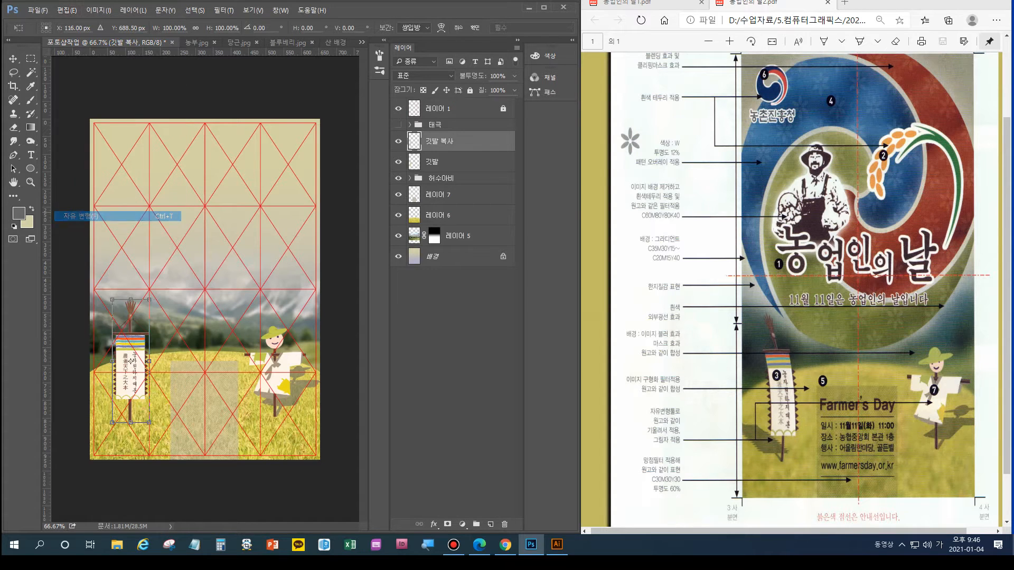
# Warp the 깃발 copy so the banner bends and its top leans to the left, and apply the transform
pyautogui.click(66, 10)
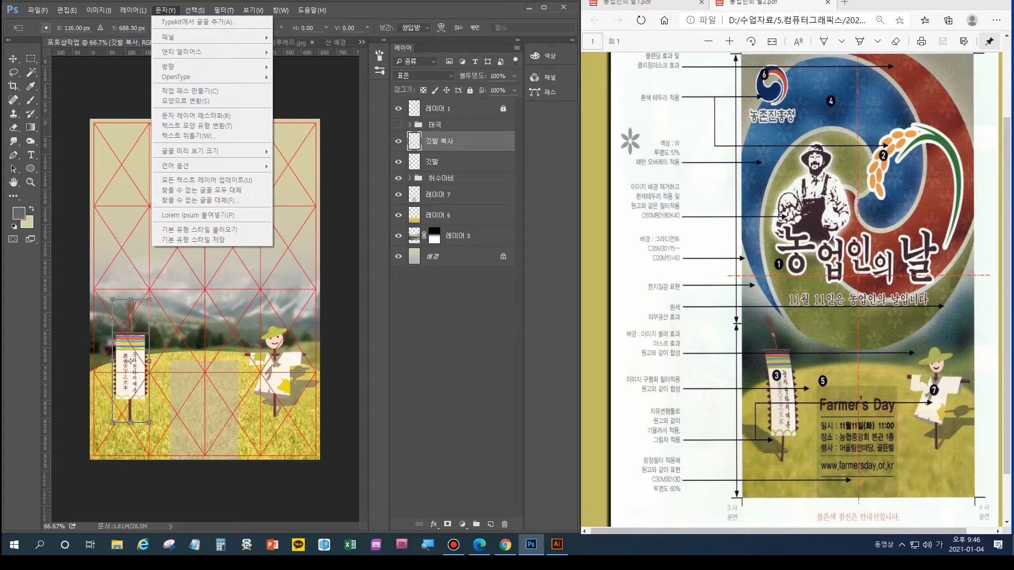
pyautogui.moveTo(79, 226)
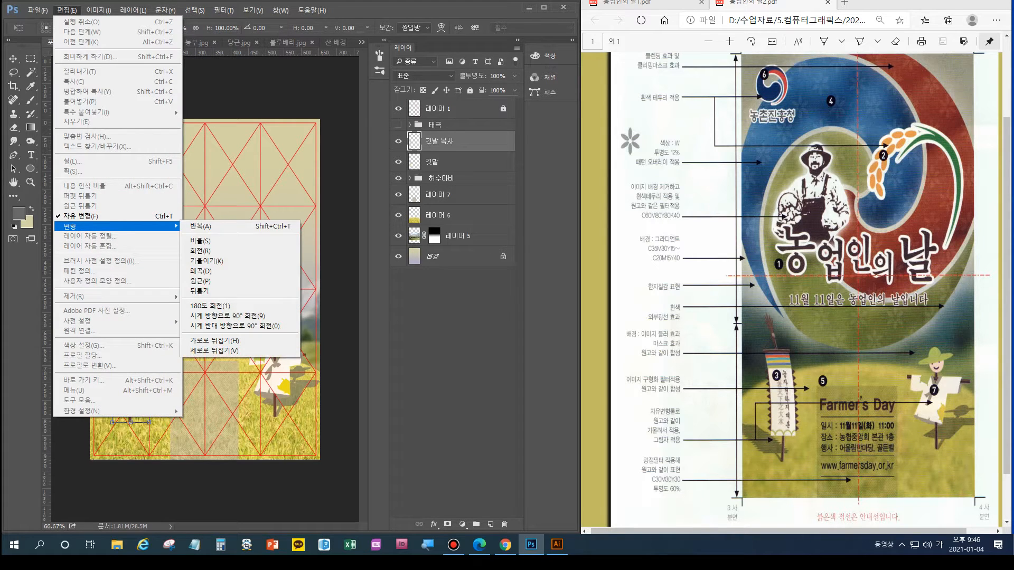
pyautogui.click(211, 291)
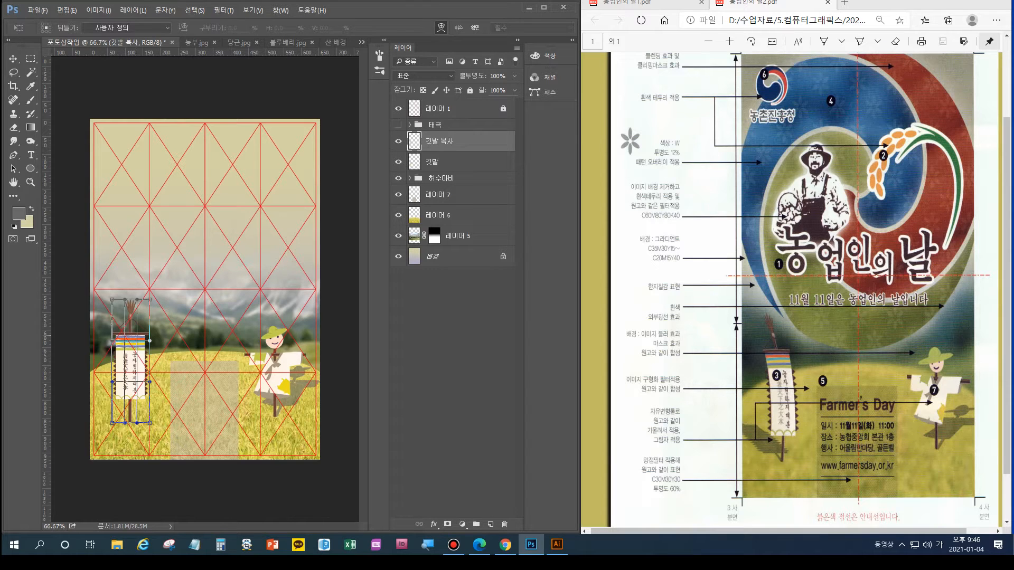
pyautogui.moveTo(124, 339); pyautogui.dragTo(128, 364)
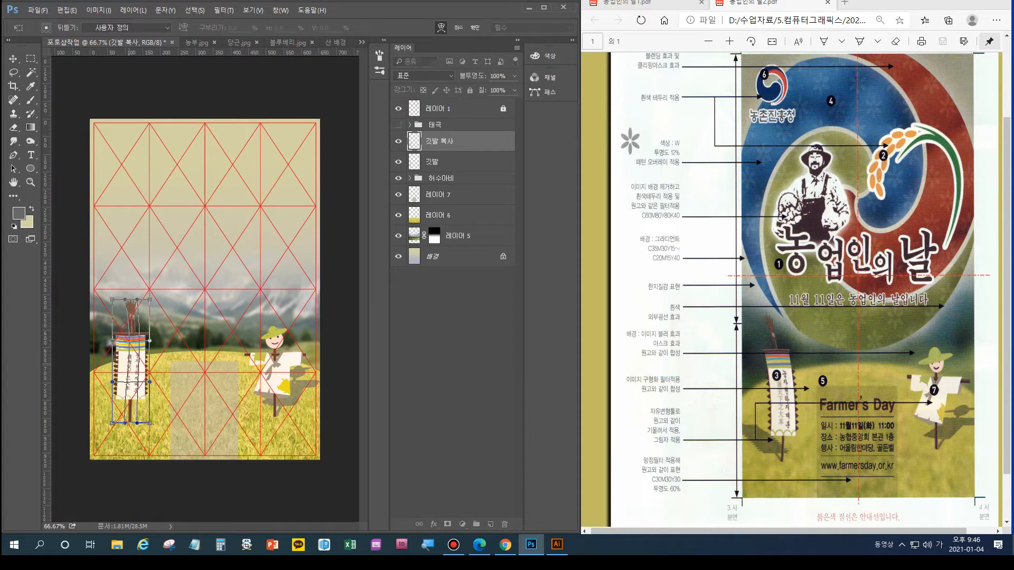
pyautogui.moveTo(112, 300)
pyautogui.mouseDown()
pyautogui.moveTo(102, 295)
pyautogui.moveTo(131, 295)
pyautogui.mouseUp()
pyautogui.moveTo(150, 382); pyautogui.dragTo(158, 381)
pyautogui.moveTo(150, 341); pyautogui.dragTo(160, 342)
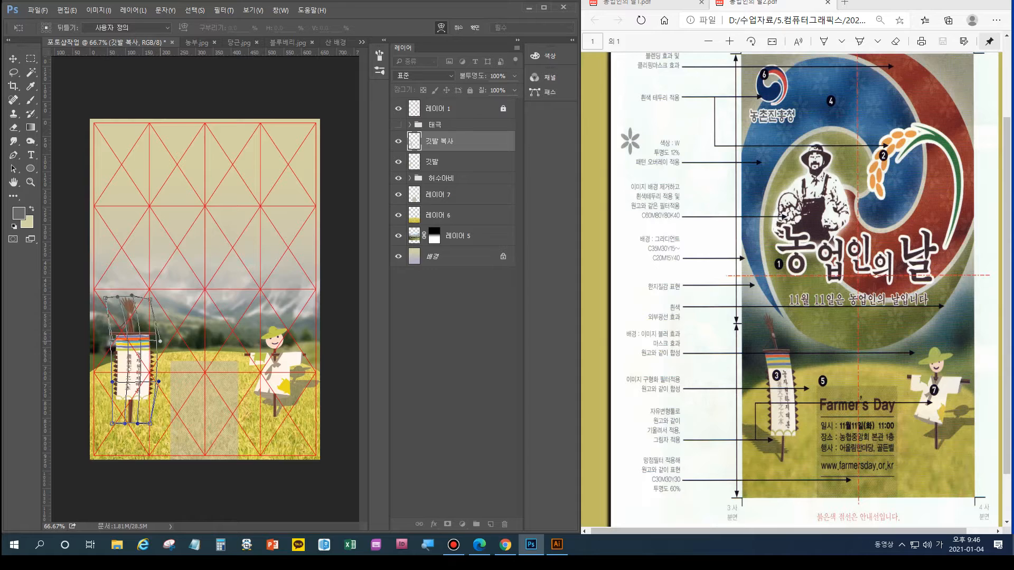
pyautogui.moveTo(126, 374); pyautogui.dragTo(118, 381)
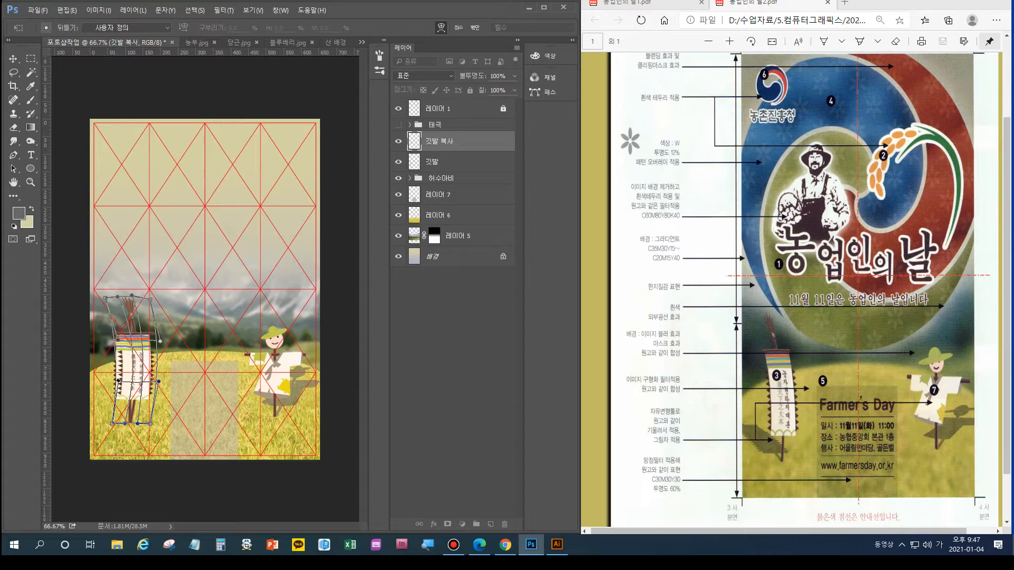
pyautogui.press('Return')
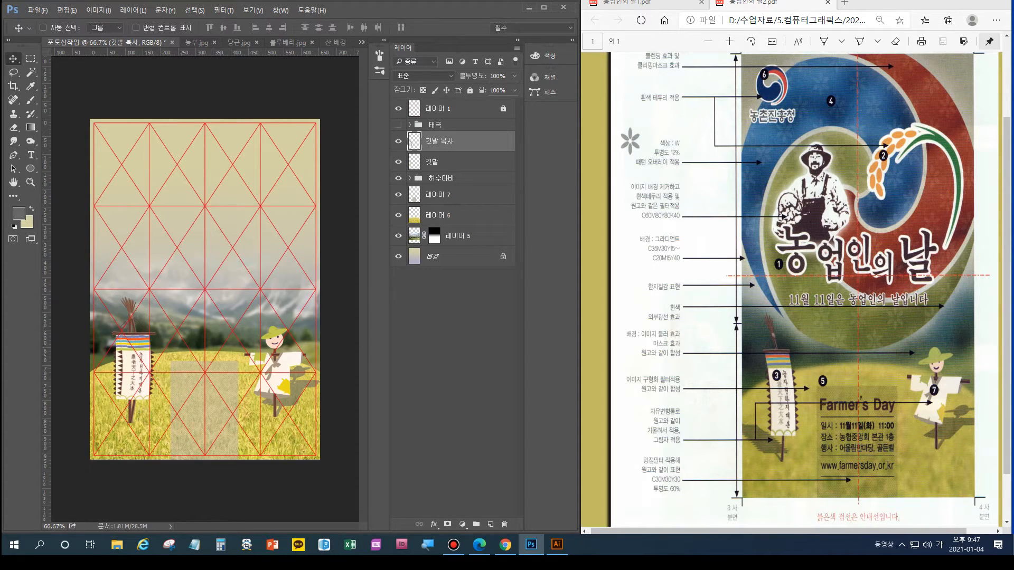
# Hide the original 깃발 layer and warp the banner copy again to strengthen its curve and leftward lean
pyautogui.click(398, 161)
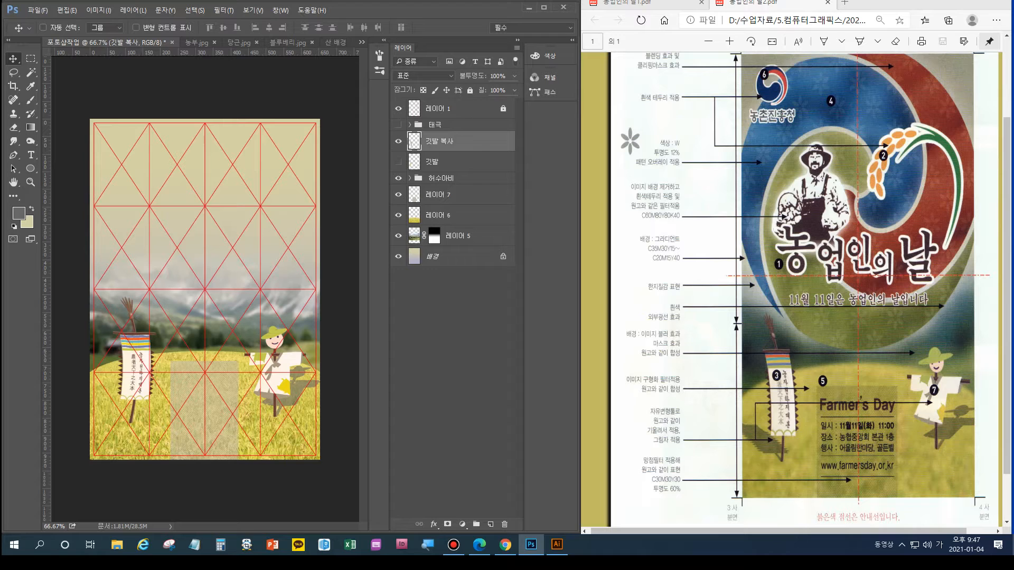
pyautogui.click(67, 10)
pyautogui.moveTo(132, 226)
pyautogui.click(200, 290)
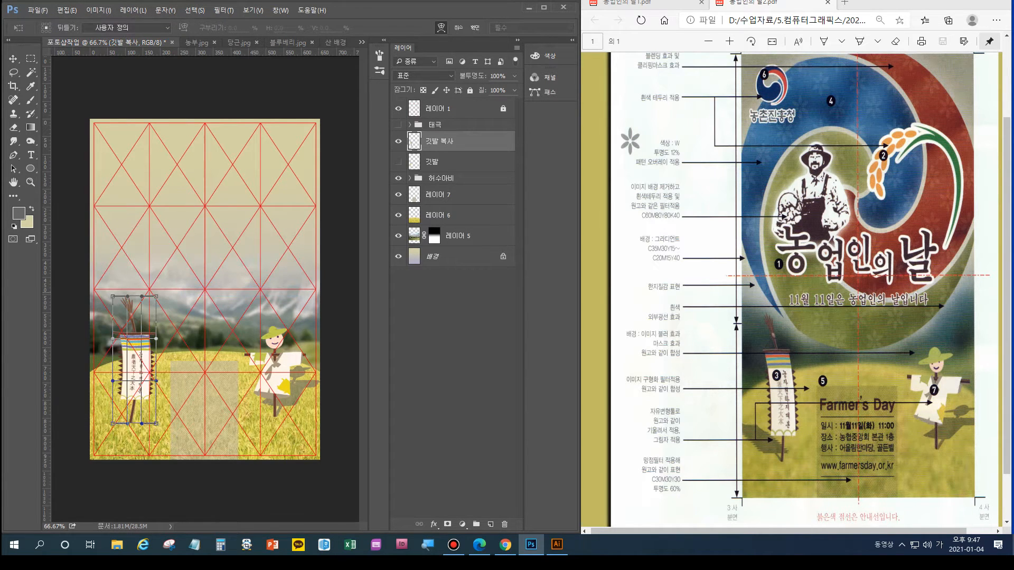
pyautogui.moveTo(143, 379); pyautogui.dragTo(148, 379)
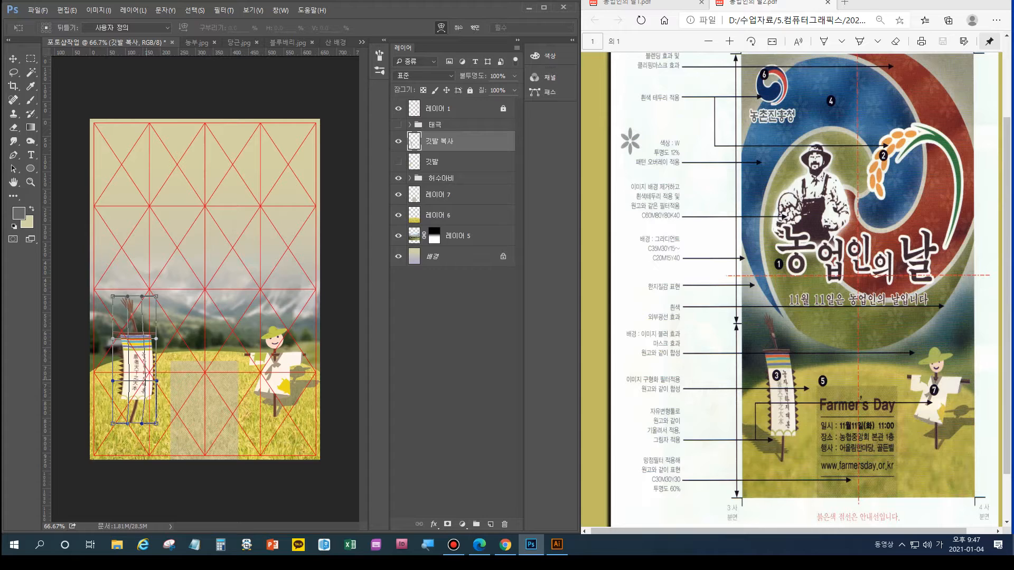
pyautogui.moveTo(127, 337); pyautogui.dragTo(131, 337)
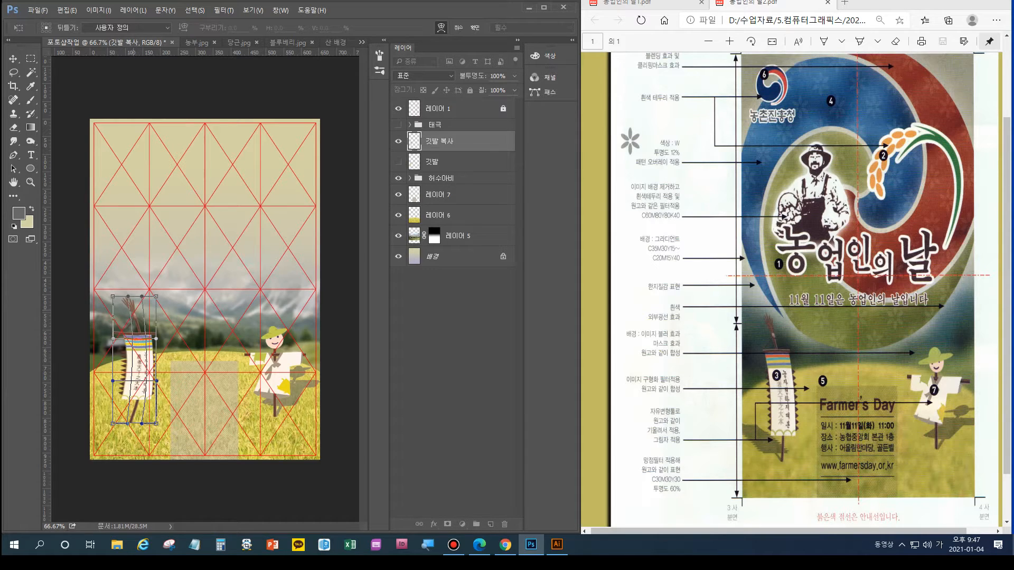
pyautogui.moveTo(127, 297)
pyautogui.mouseDown()
pyautogui.moveTo(120, 295)
pyautogui.moveTo(147, 298)
pyautogui.mouseUp()
pyautogui.moveTo(122, 399); pyautogui.dragTo(122, 401)
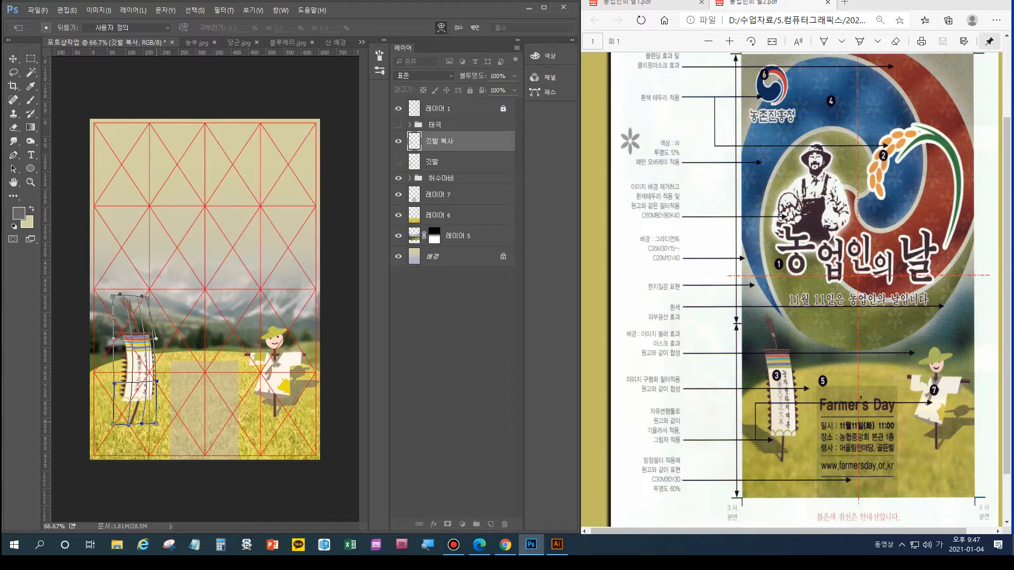
pyautogui.press('Return')
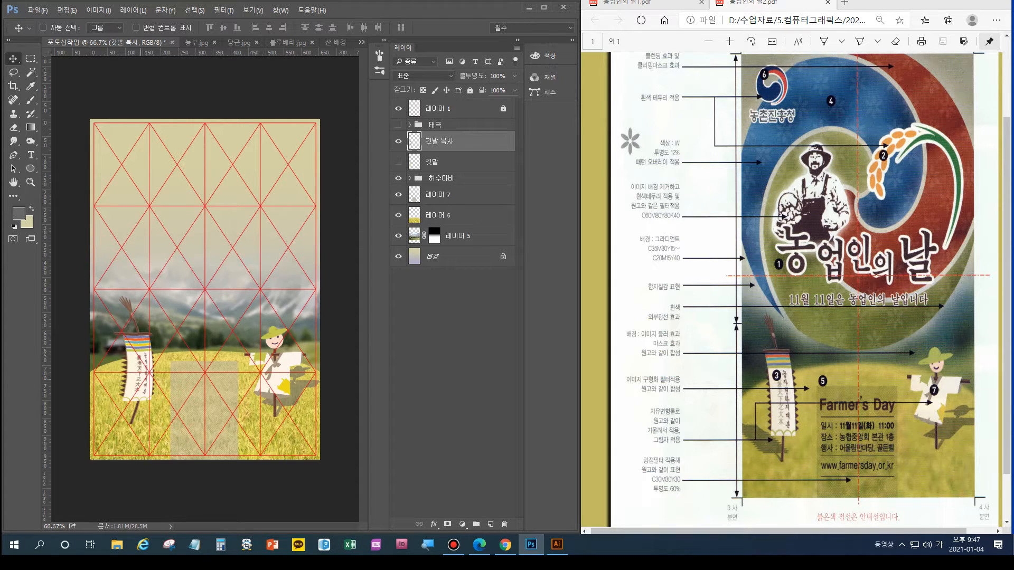
# Show the original 깃발 layer, shorten it to about 47% height and skew it about 35° to the left as a cast shadow
pyautogui.click(443, 162)
pyautogui.click(399, 162)
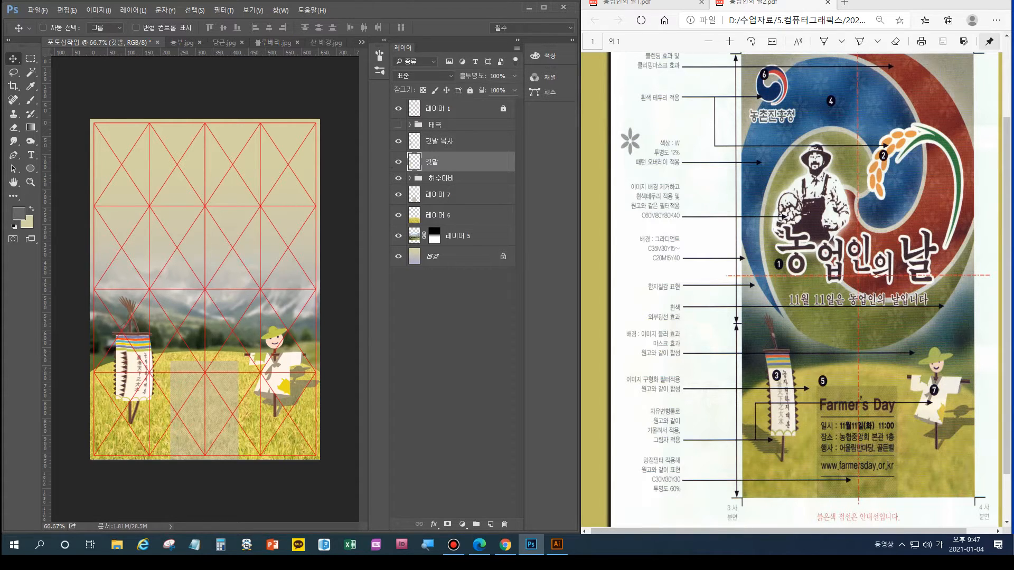
pyautogui.hotkey('ctrl', 't')
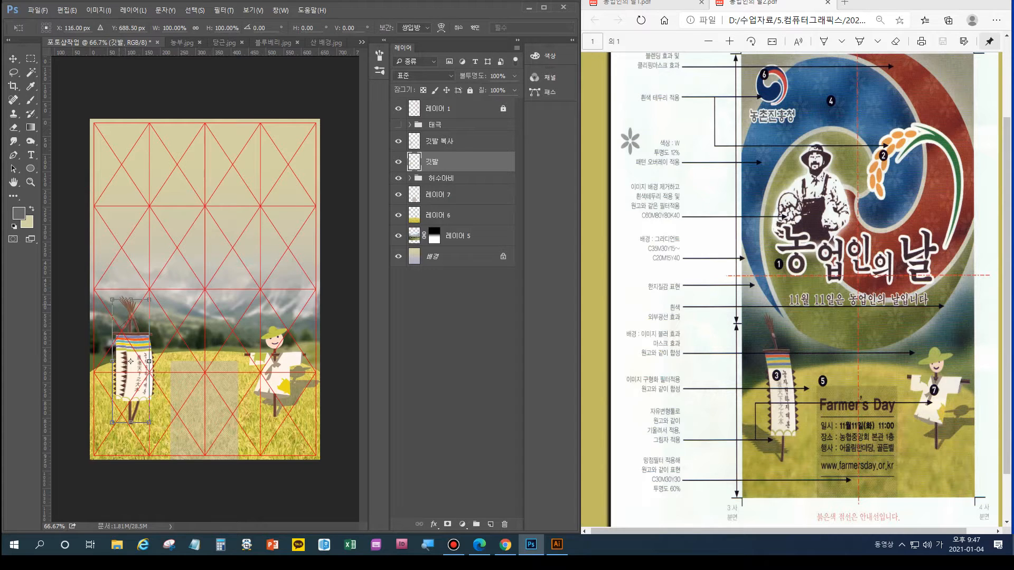
pyautogui.moveTo(112, 299); pyautogui.dragTo(108, 344)
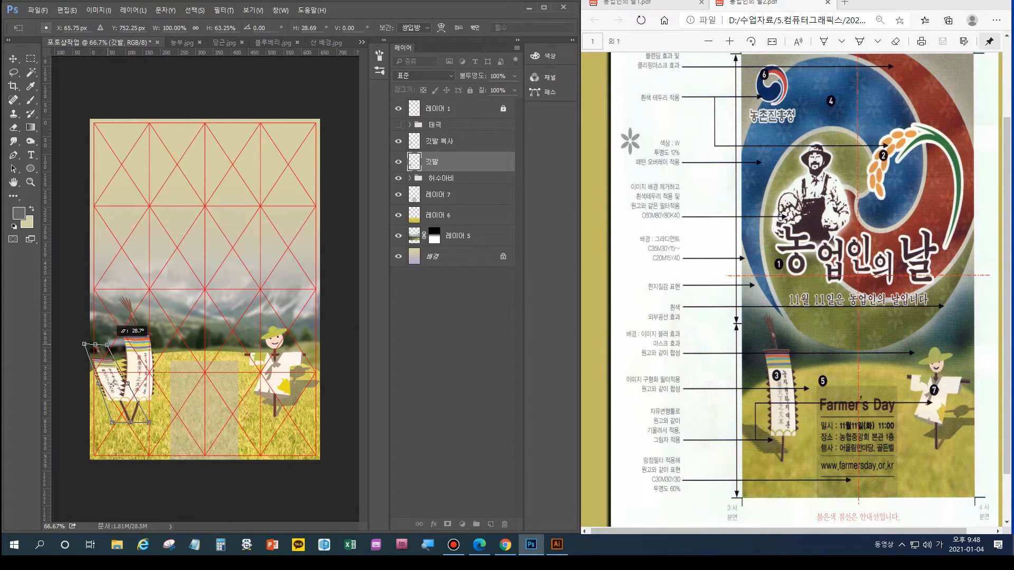
pyautogui.moveTo(107, 344); pyautogui.dragTo(98, 365)
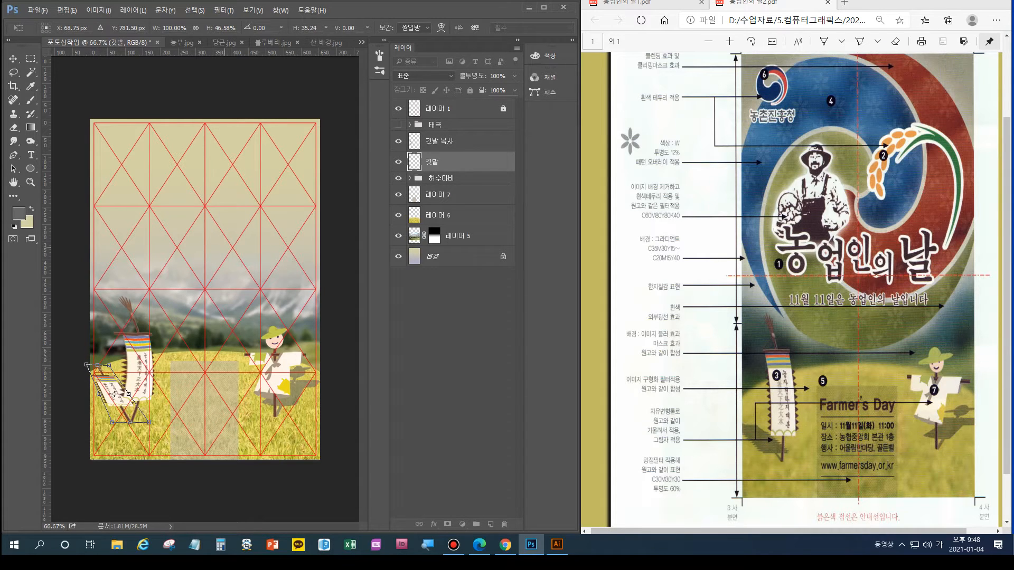
pyautogui.press('Return')
# Fill the skewed banner shape with the grey foreground color, deselect it, and set the layer's opacity to 60%
pyautogui.keyDown('ctrl'); pyautogui.click(415, 162); pyautogui.keyUp('ctrl')
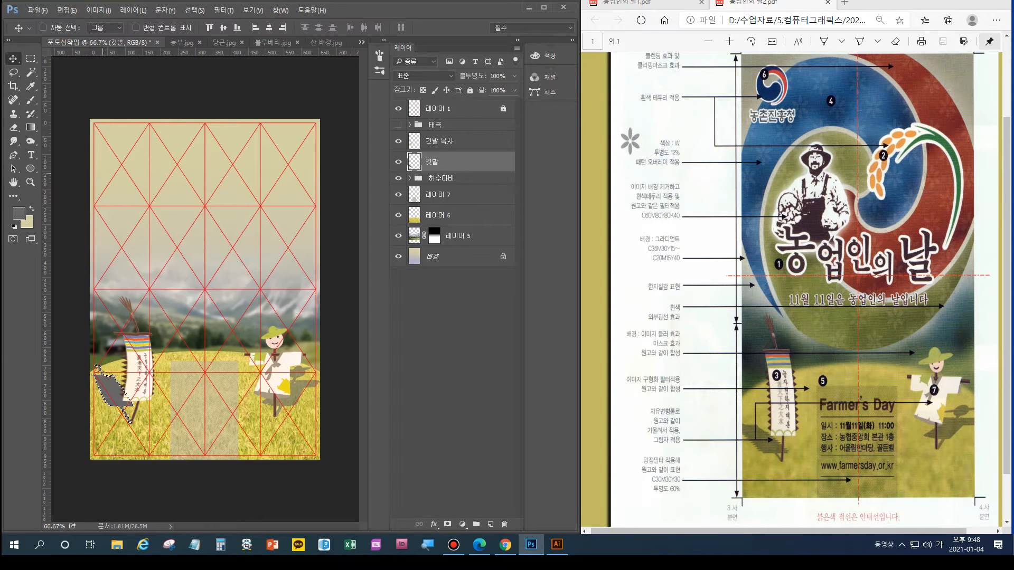
pyautogui.hotkey('alt', 'BackSpace')
pyautogui.hotkey('ctrl', 'd')
pyautogui.write('60')
pyautogui.press('Return')
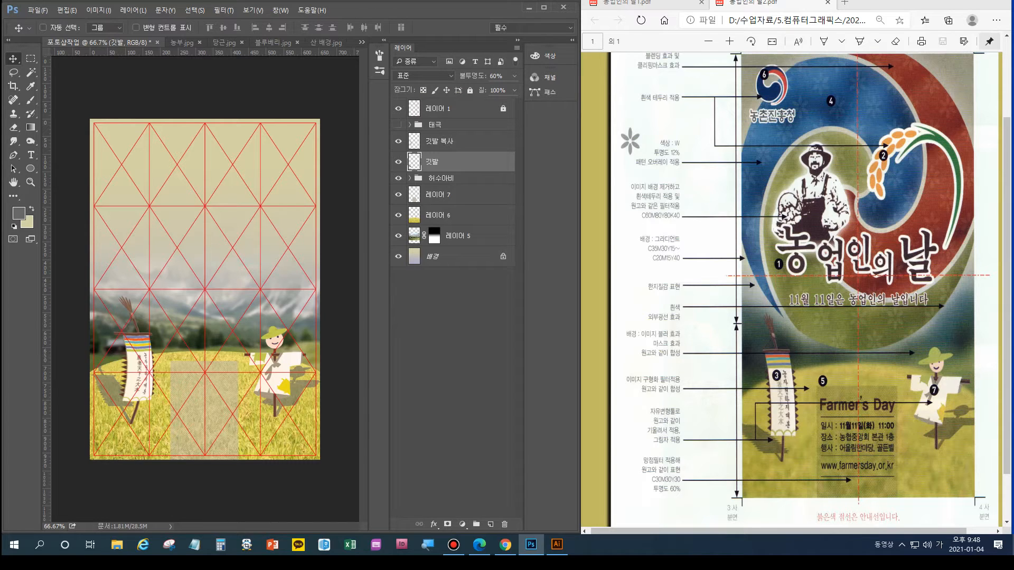
# Reset the colors to the default black and white, refill the banner shadow with black, and deselect it
pyautogui.keyDown('ctrl'); pyautogui.click(414, 161); pyautogui.keyUp('ctrl')
pyautogui.press('d')
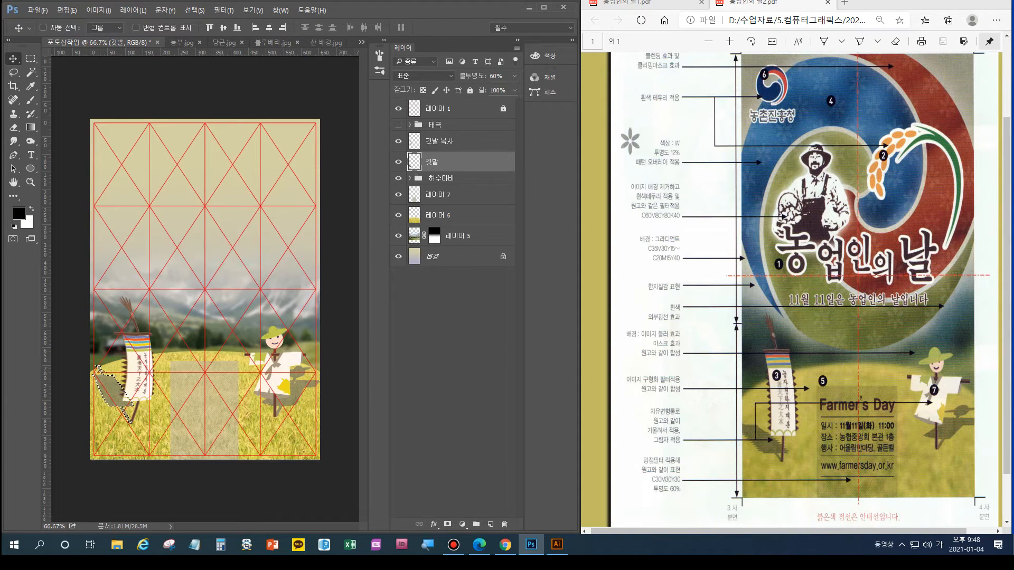
pyautogui.hotkey('alt', 'BackSpace')
pyautogui.hotkey('ctrl', 'd')
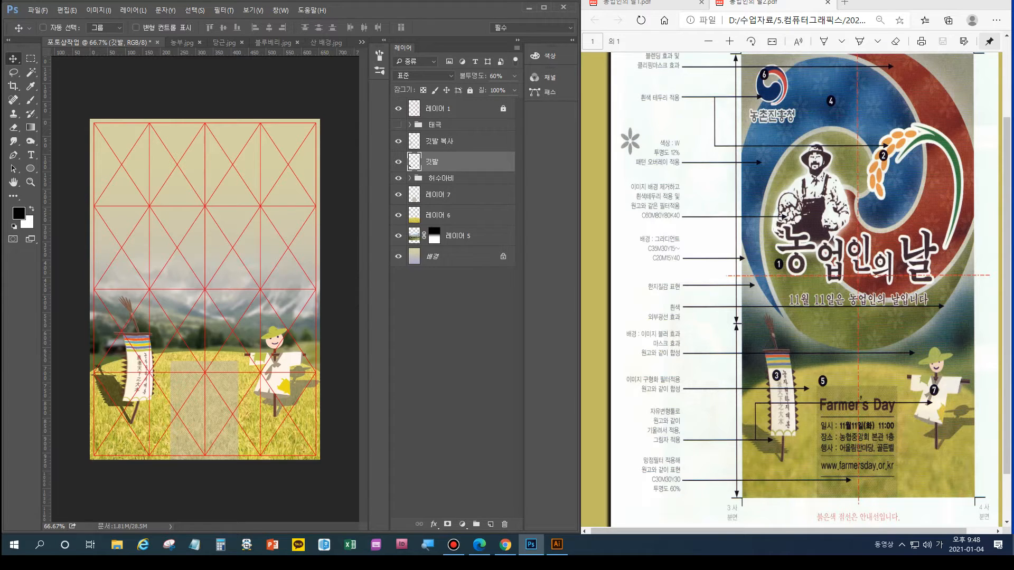
# Expand the 허수아비 group and fill the scarecrow's shadow on the 허수아비 복사 layer with black
pyautogui.click(422, 178)
pyautogui.click(410, 178)
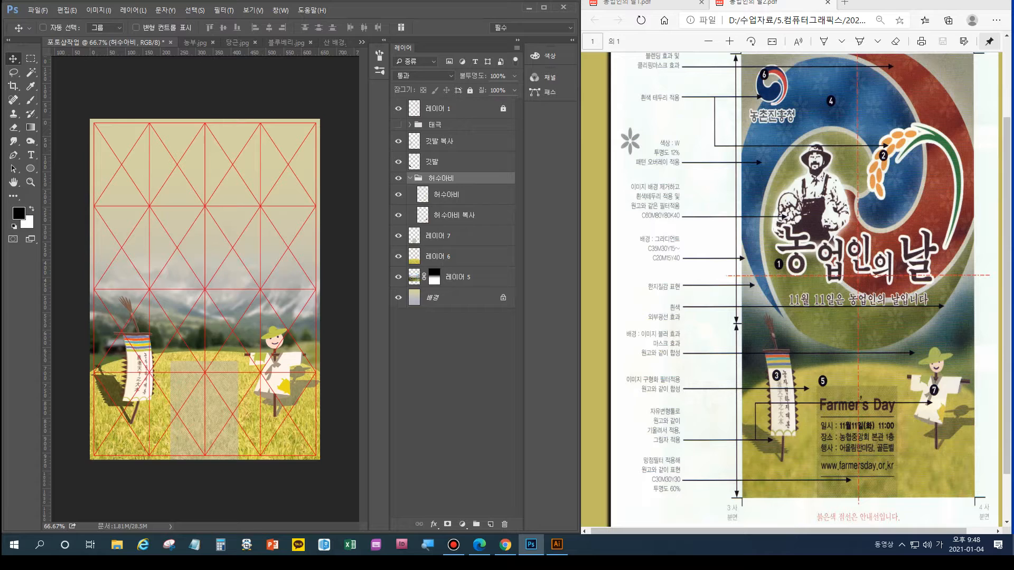
pyautogui.click(418, 220)
pyautogui.keyDown('ctrl'); pyautogui.click(423, 215); pyautogui.keyUp('ctrl')
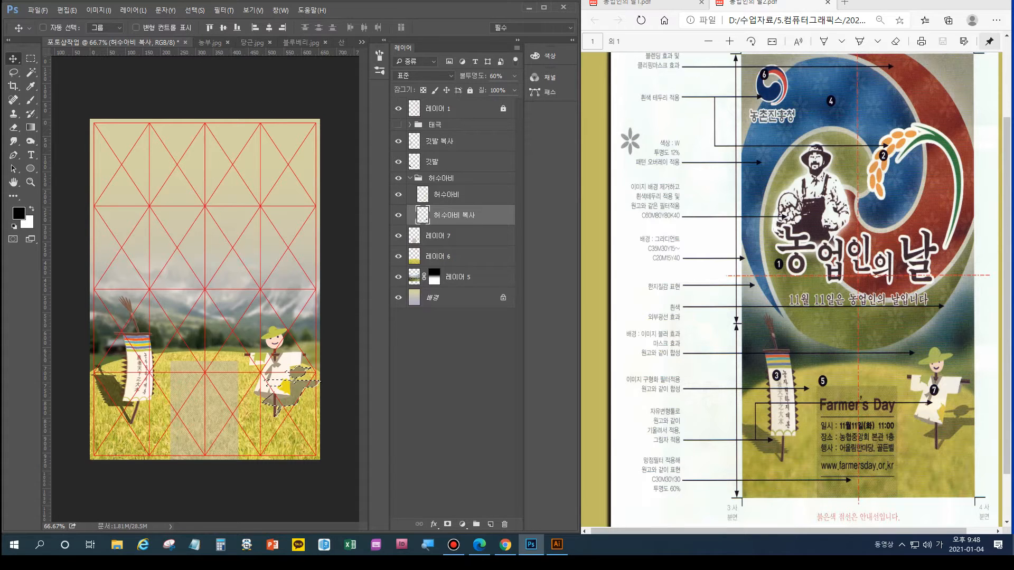
pyautogui.hotkey('alt', 'Delete')
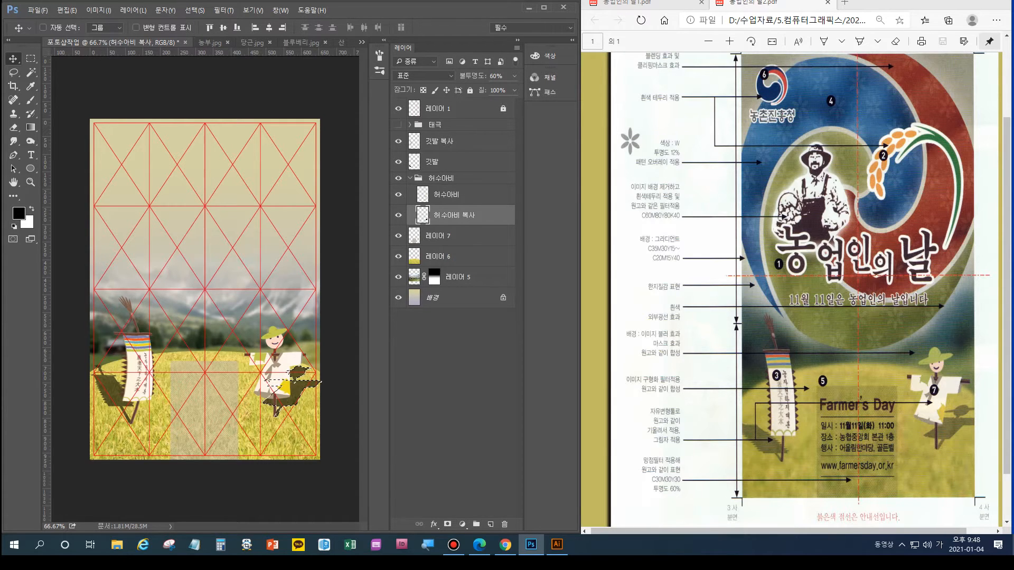
# Deselect the scarecrow's shadow and combine the 깃발 복사 and 깃발 layers into a group named 깃발
pyautogui.hotkey('ctrl', 'd')
pyautogui.click(442, 179)
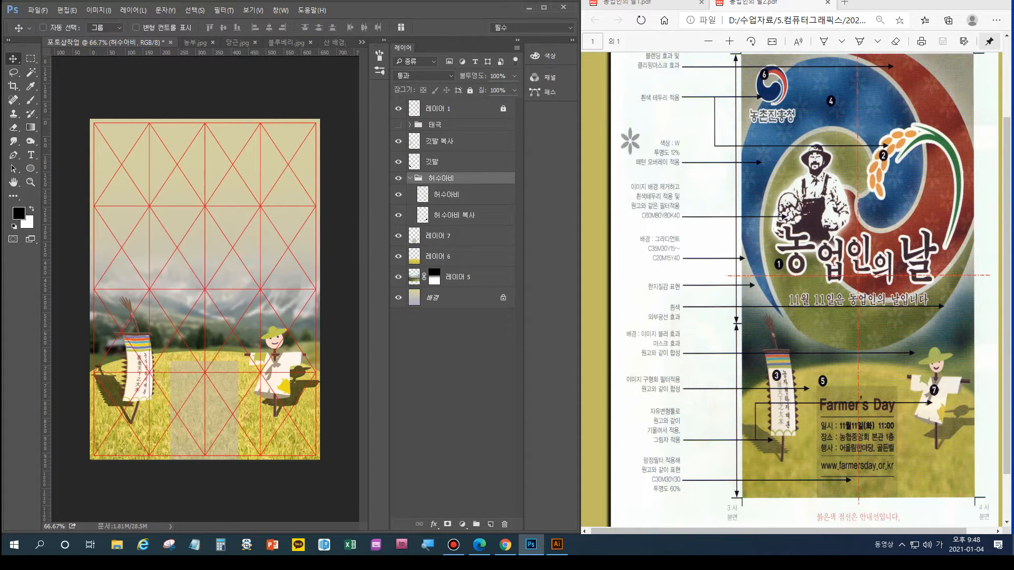
pyautogui.click(447, 141)
pyautogui.keyDown('shift'); pyautogui.click(447, 163); pyautogui.keyUp('shift')
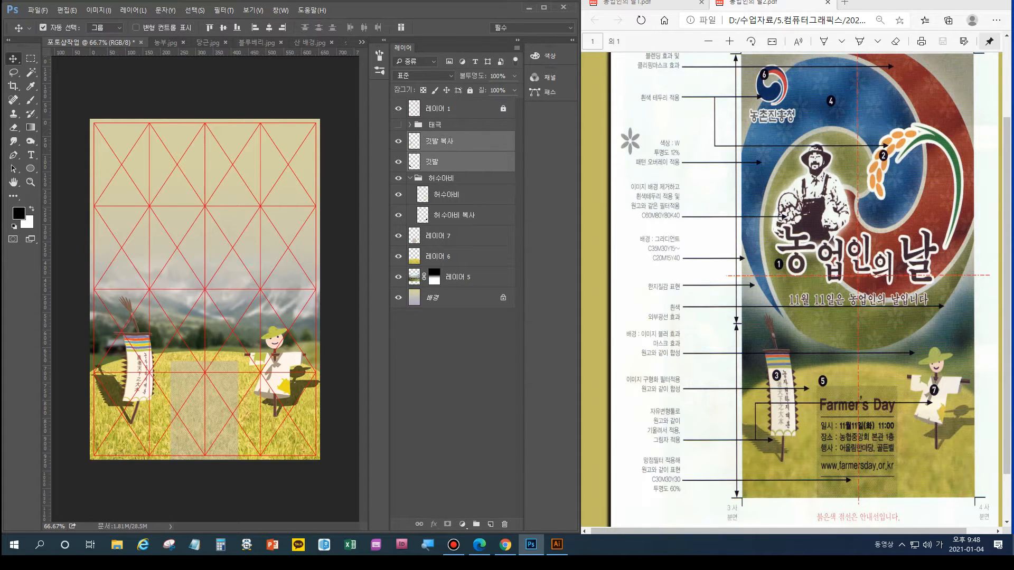
pyautogui.hotkey('ctrl', 'g')
pyautogui.doubleClick(438, 136)
pyautogui.write('깃발')
pyautogui.press('Return')
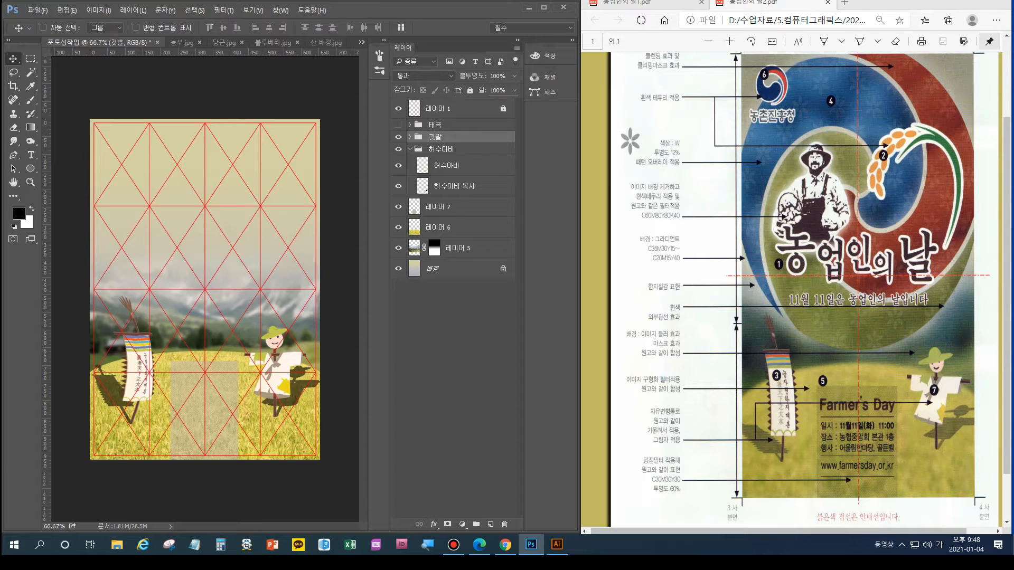
# Show the 태극 group, check its layers against the reference poster, and collapse the 태극 and 허수아비 groups
pyautogui.click(398, 124)
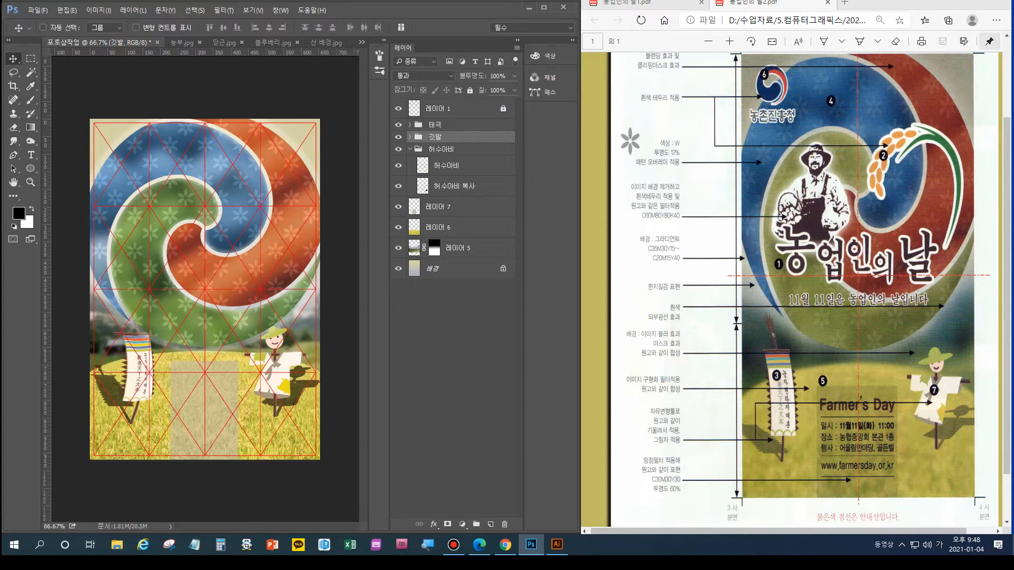
pyautogui.click(445, 125)
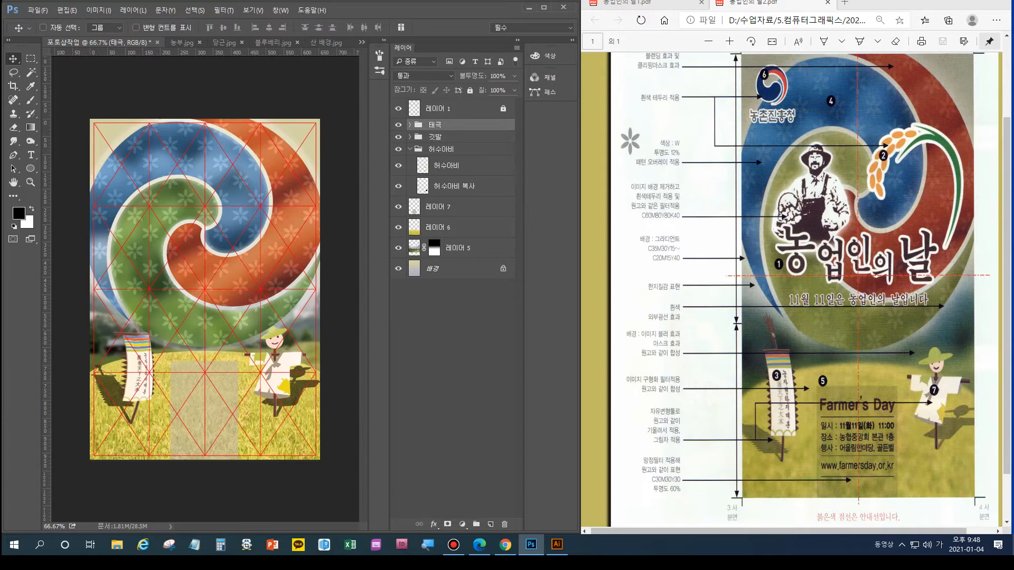
pyautogui.click(410, 125)
pyautogui.click(458, 284)
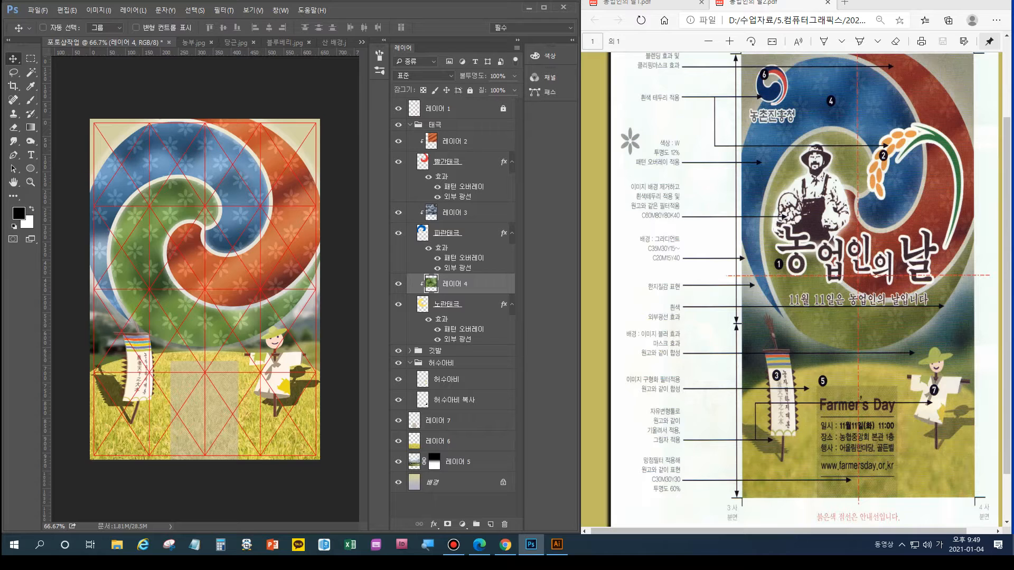
pyautogui.scroll(-2, 792, 285)
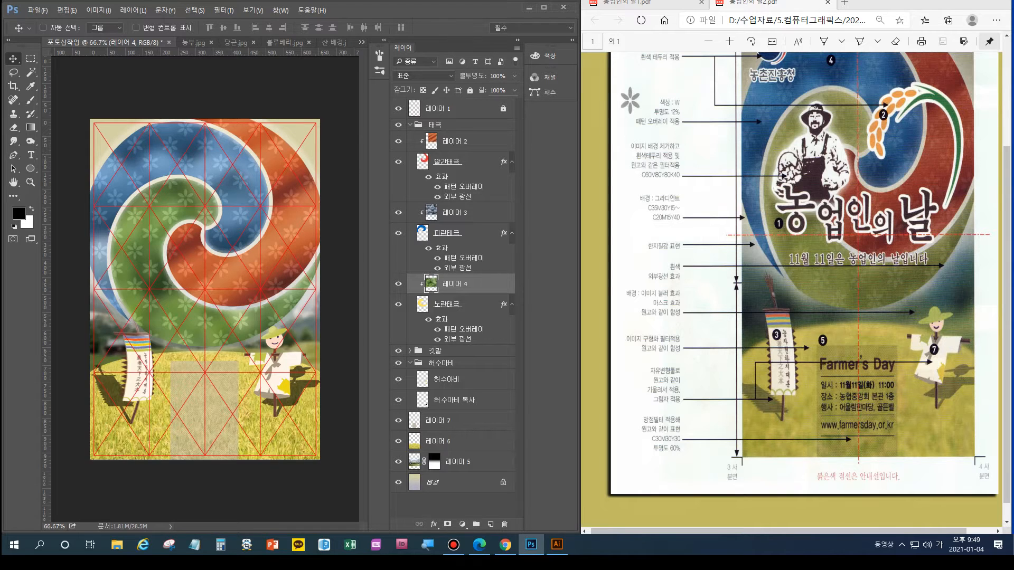
pyautogui.scroll(3, 792, 291)
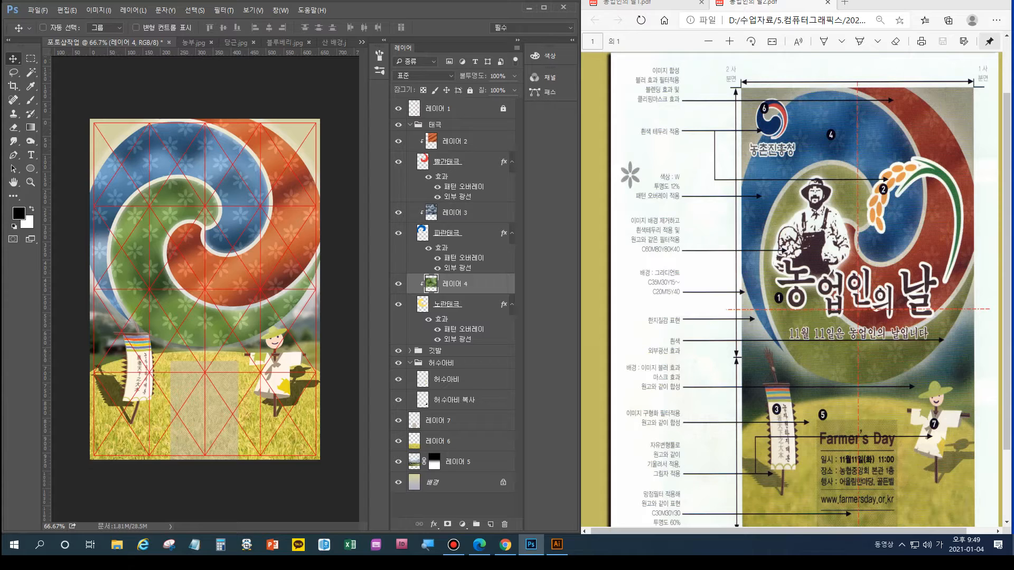
pyautogui.click(410, 125)
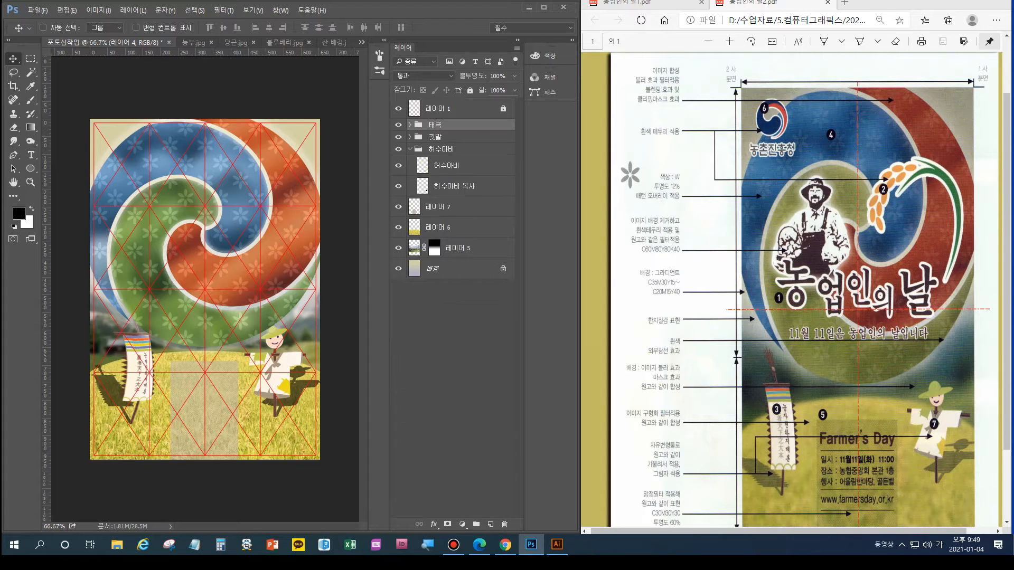
pyautogui.click(410, 149)
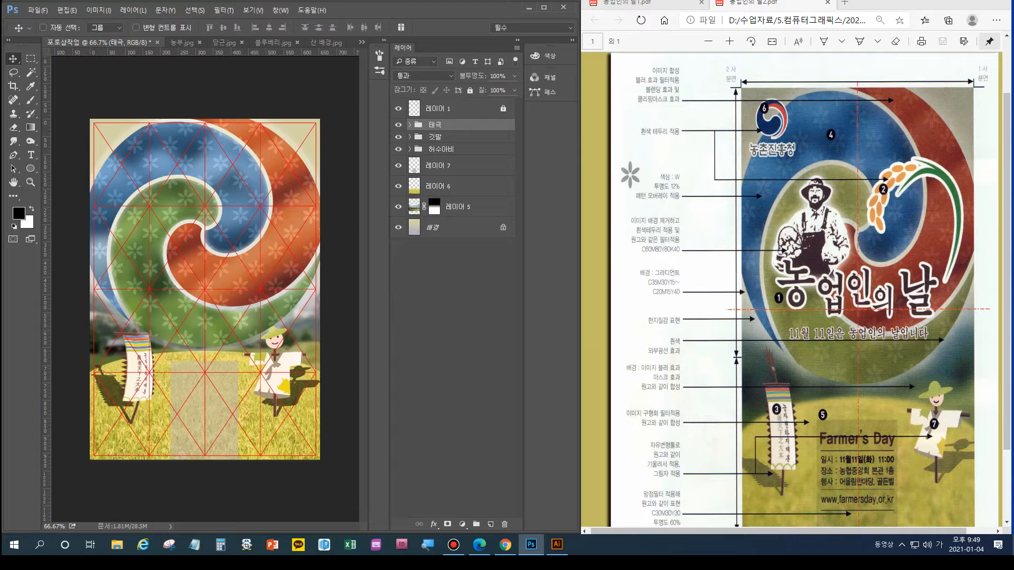
# Switch to Illustrator and examine the farmer figure, title and textures of the finished poster in the first 농업인의 날.ai document
pyautogui.click(557, 544)
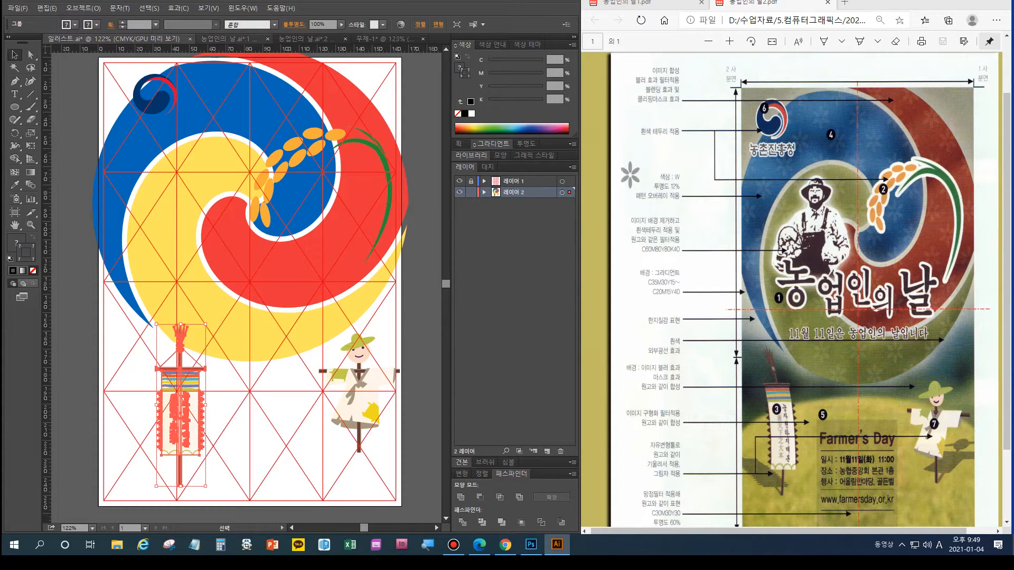
pyautogui.click(228, 38)
pyautogui.hscroll(-3, 246, 285)
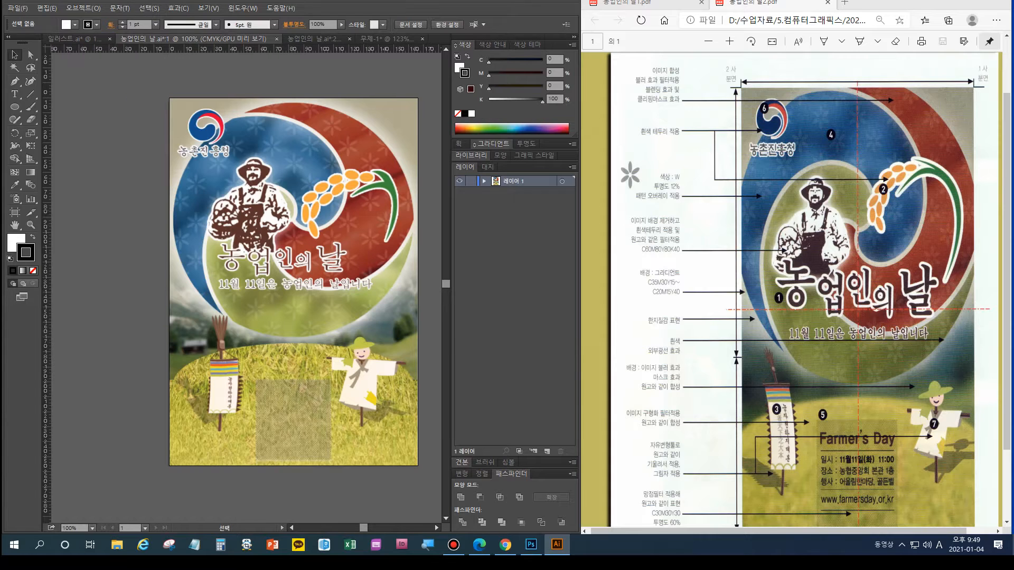
pyautogui.hotkey('ctrl', '+')
pyautogui.hotkey('ctrl', '+')
pyautogui.hotkey('ctrl', '+')
pyautogui.scroll(5, 246, 285)
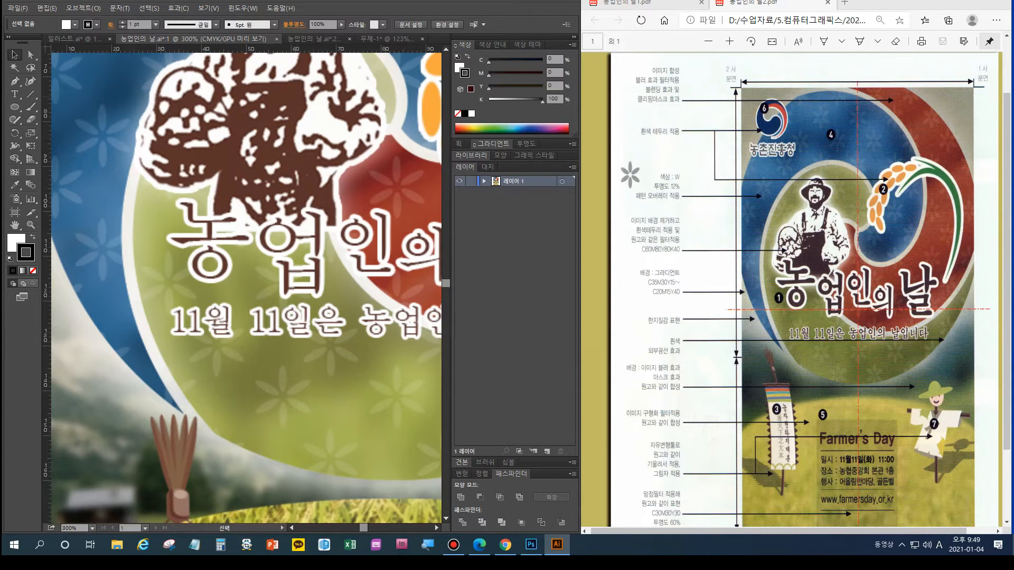
pyautogui.scroll(1, 246, 285)
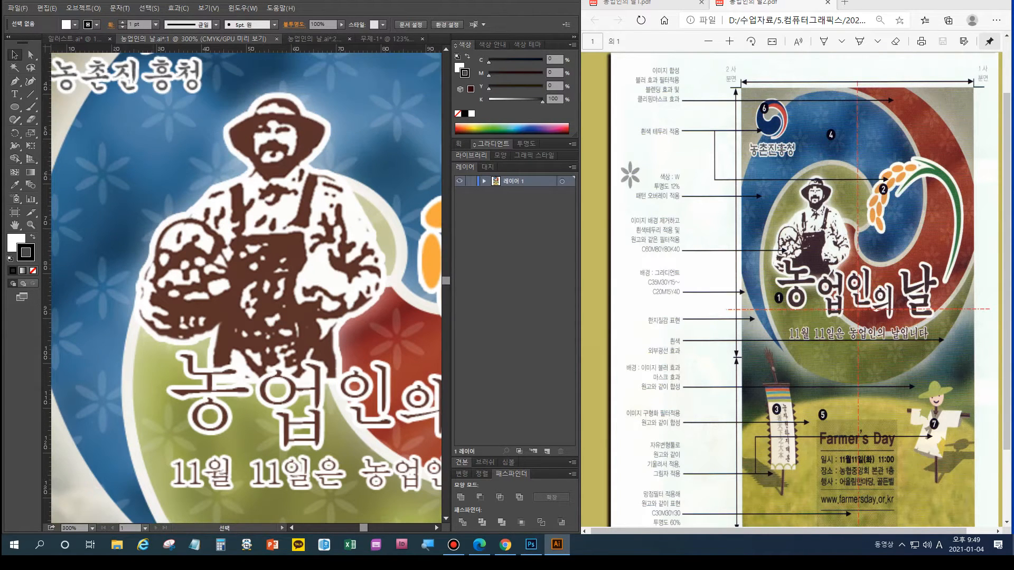
pyautogui.hscroll(2, 247, 285)
pyautogui.hotkey('ctrl', '-')
pyautogui.hotkey('ctrl', '-')
pyautogui.hotkey('ctrl', '-')
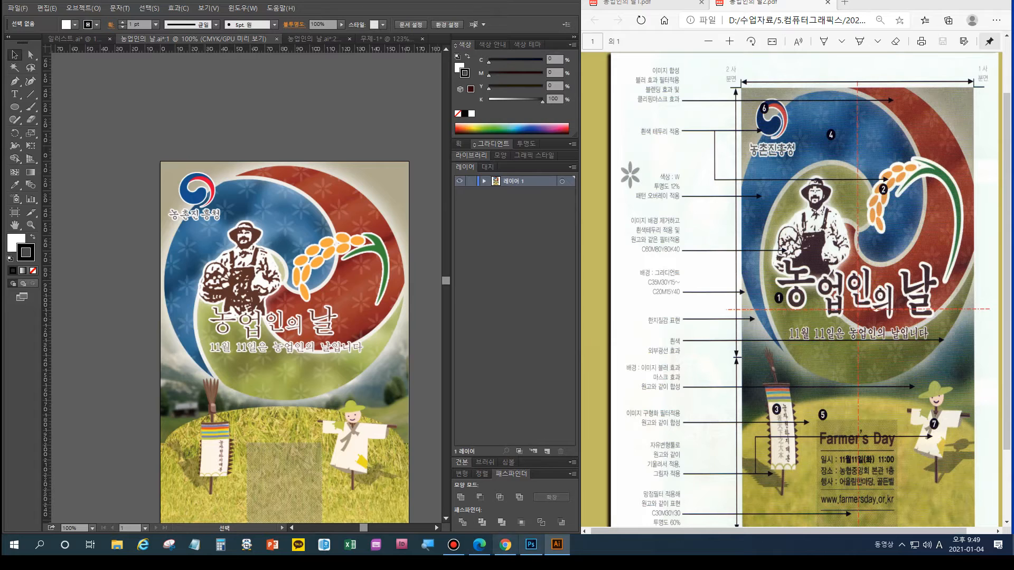
# Switch to Photoshop, define the entire 한지.jpg texture as a pattern named 한지1, and return to the 포토샵작업 document
pyautogui.click(531, 545)
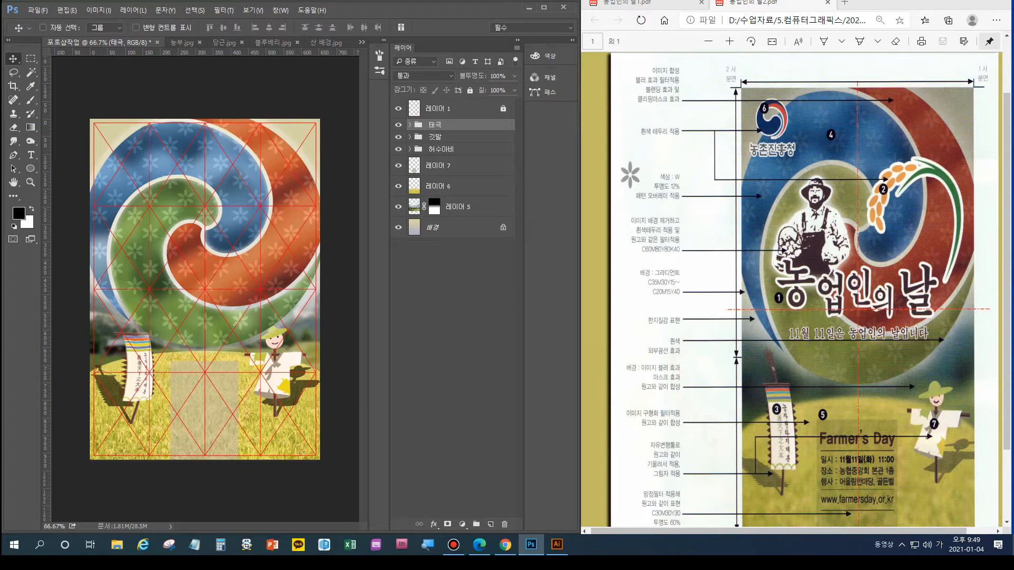
pyautogui.click(362, 43)
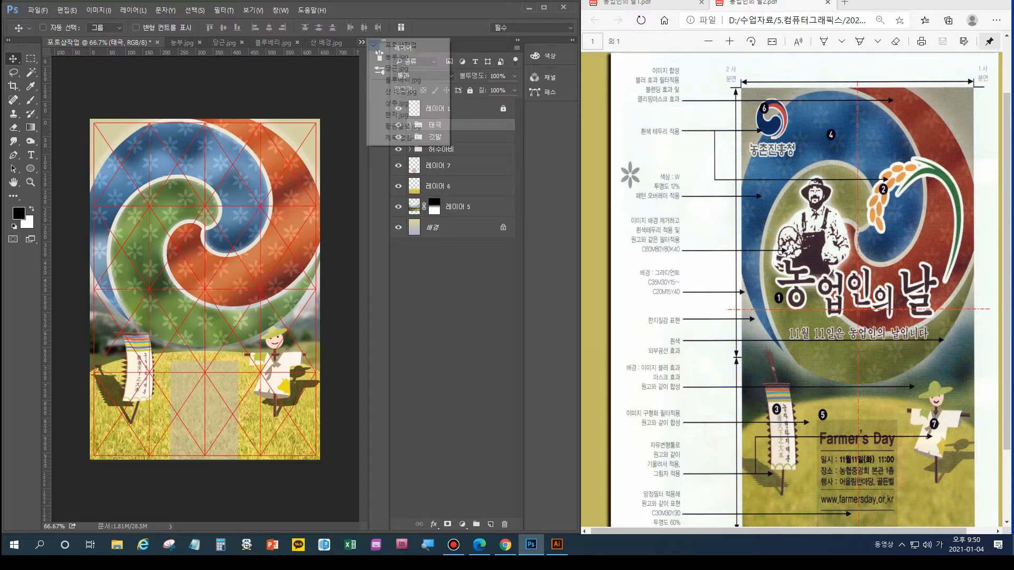
pyautogui.click(396, 126)
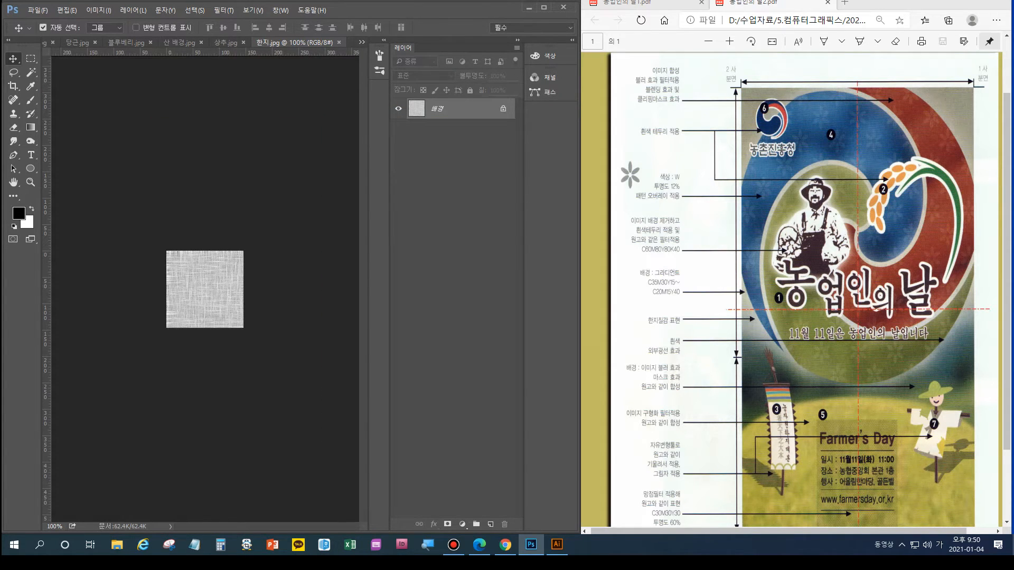
pyautogui.hotkey('ctrl', 'a')
pyautogui.click(75, 10)
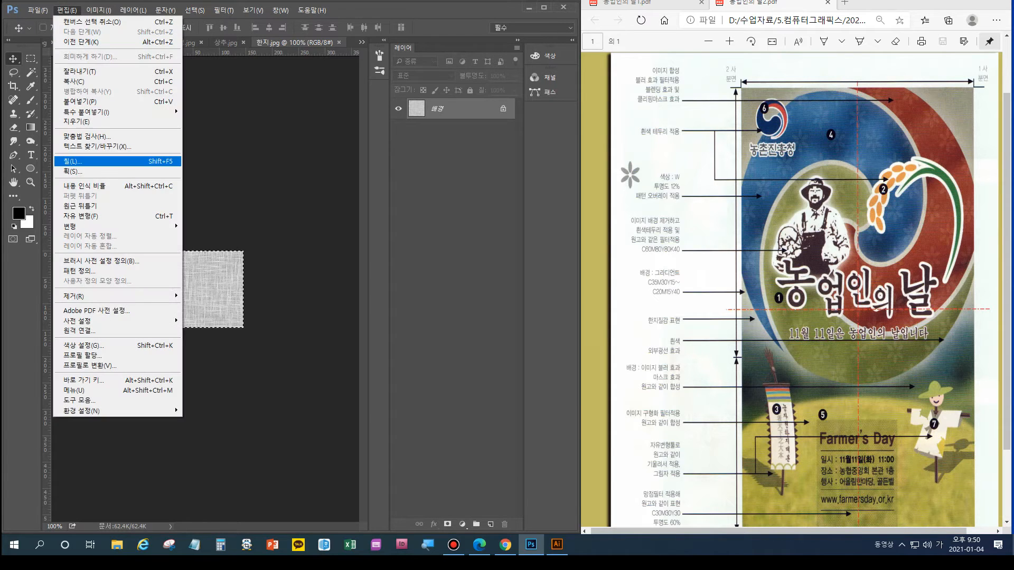
pyautogui.click(79, 271)
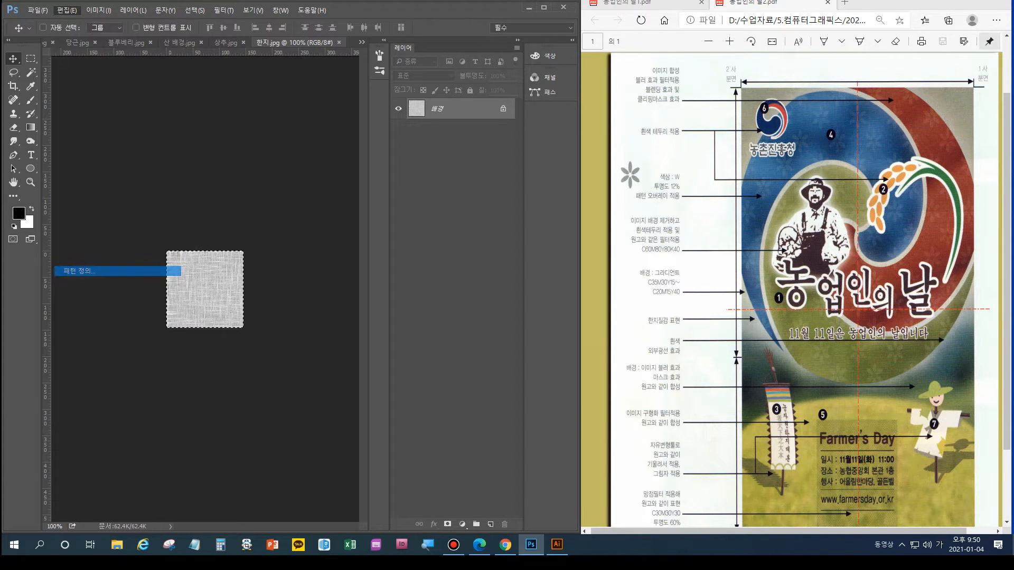
pyautogui.write('한지1')
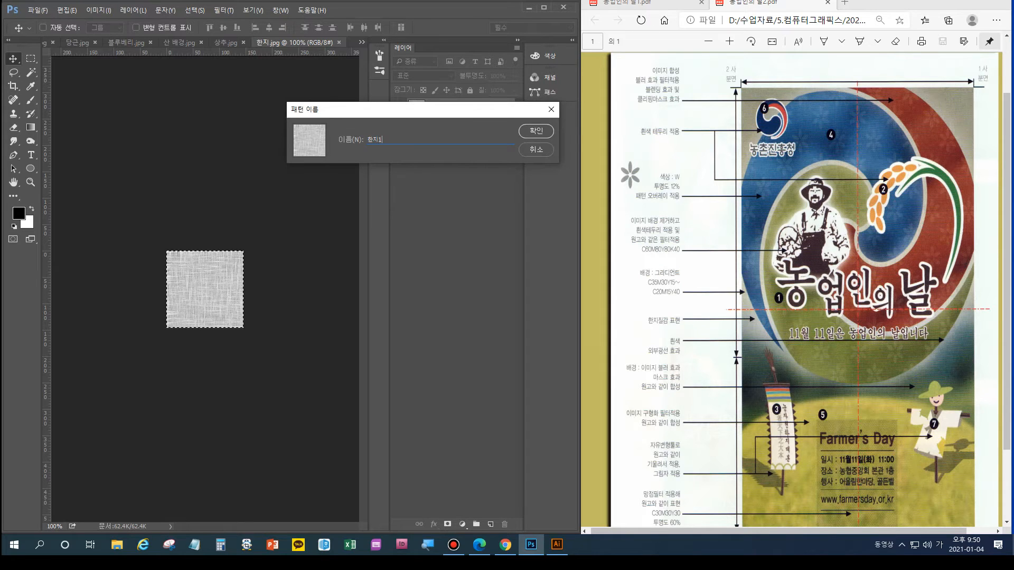
pyautogui.press('Return')
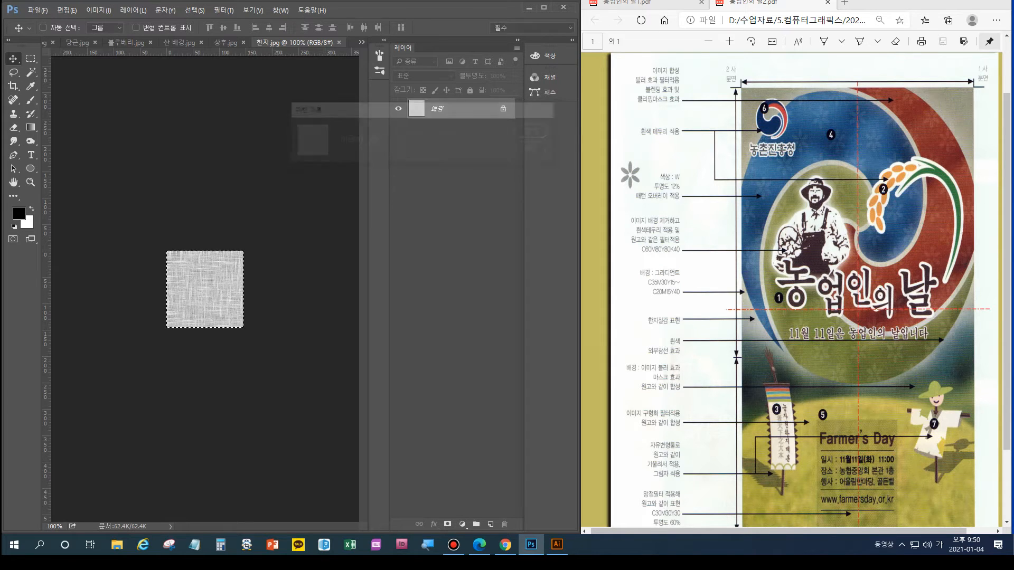
pyautogui.click(361, 42)
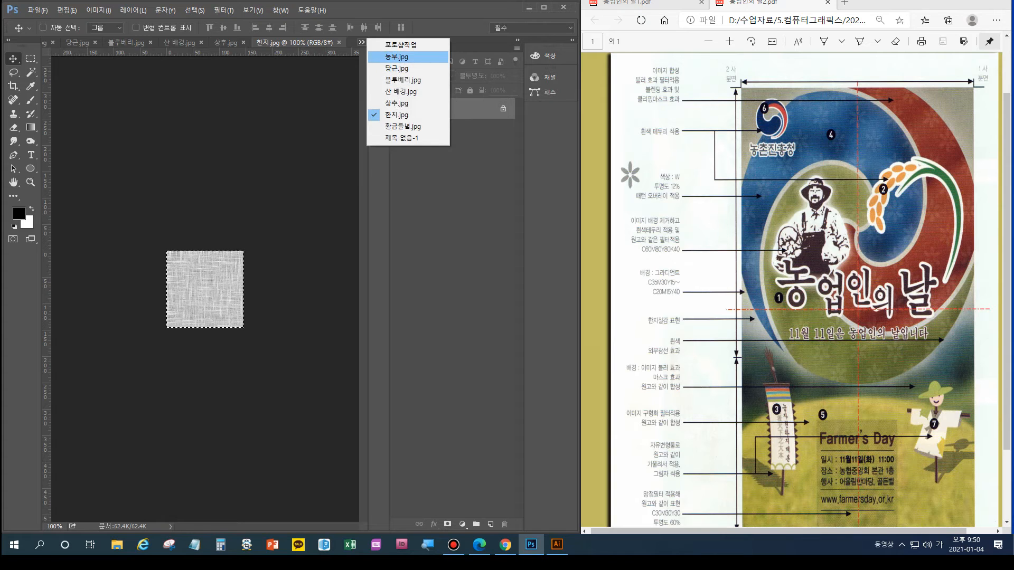
pyautogui.click(400, 45)
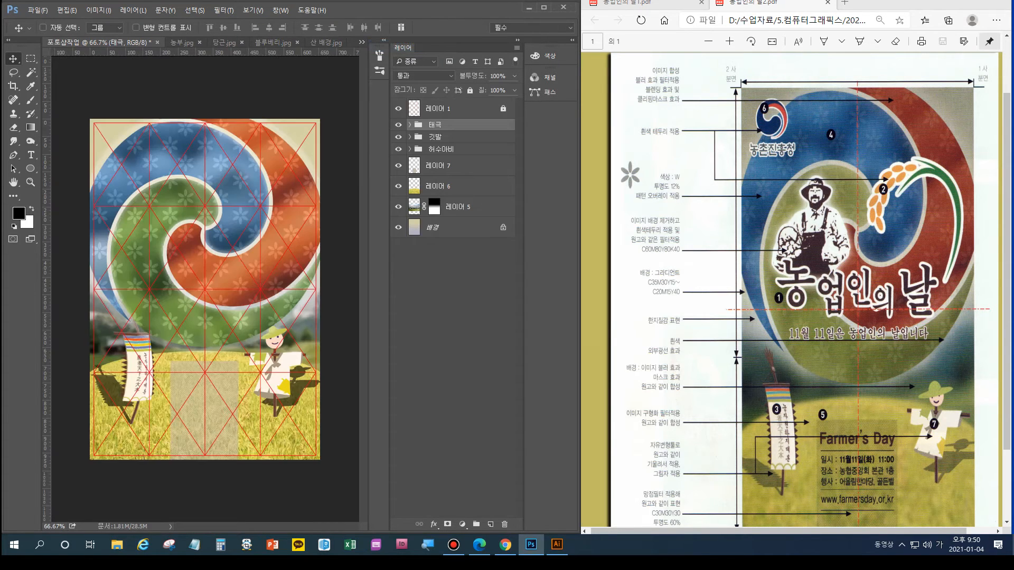
# Try a Pattern Overlay with the 한지1 pattern on a new empty layer above the 태극 group, and delete that layer
pyautogui.click(491, 525)
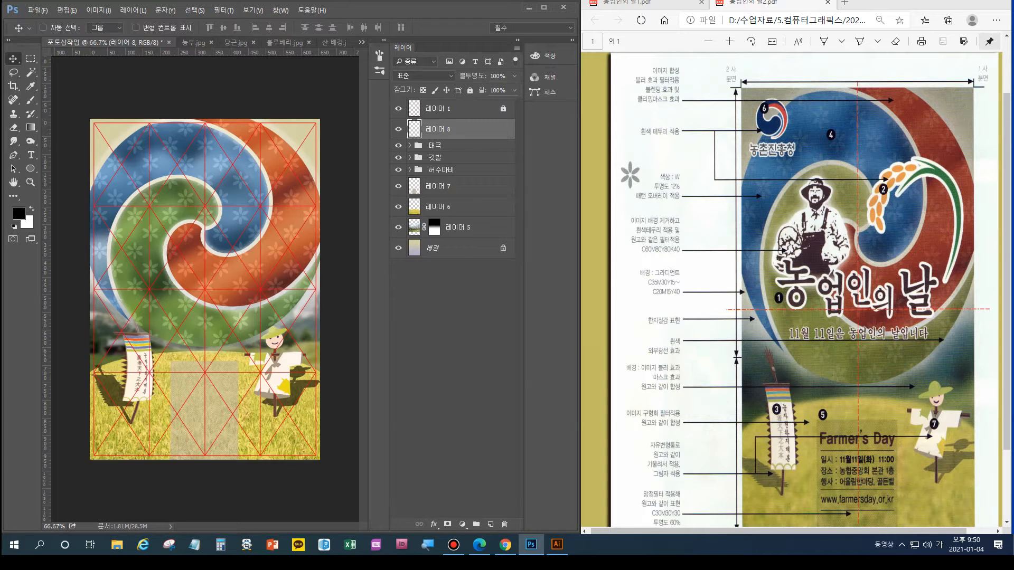
pyautogui.doubleClick(475, 130)
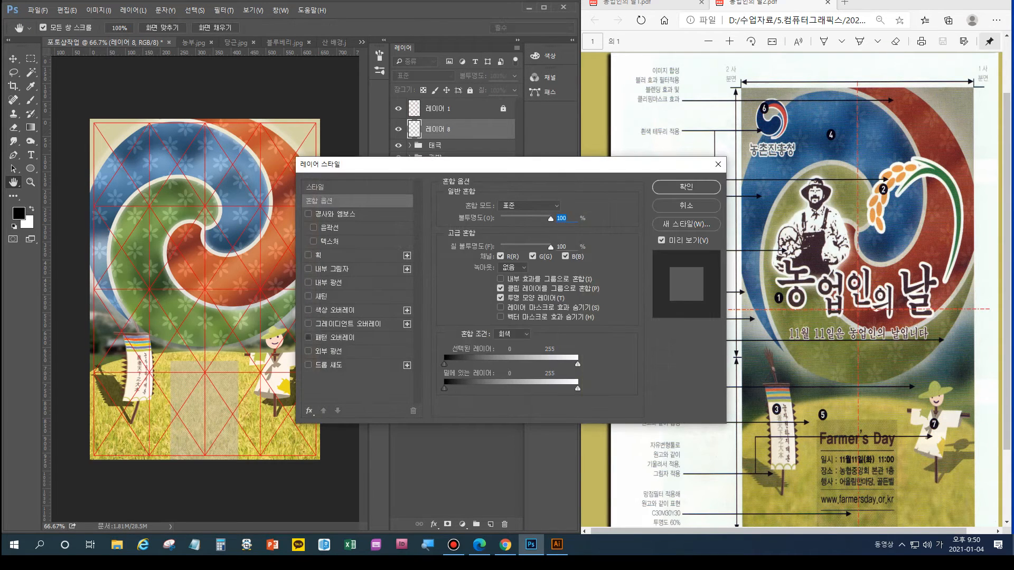
pyautogui.click(330, 338)
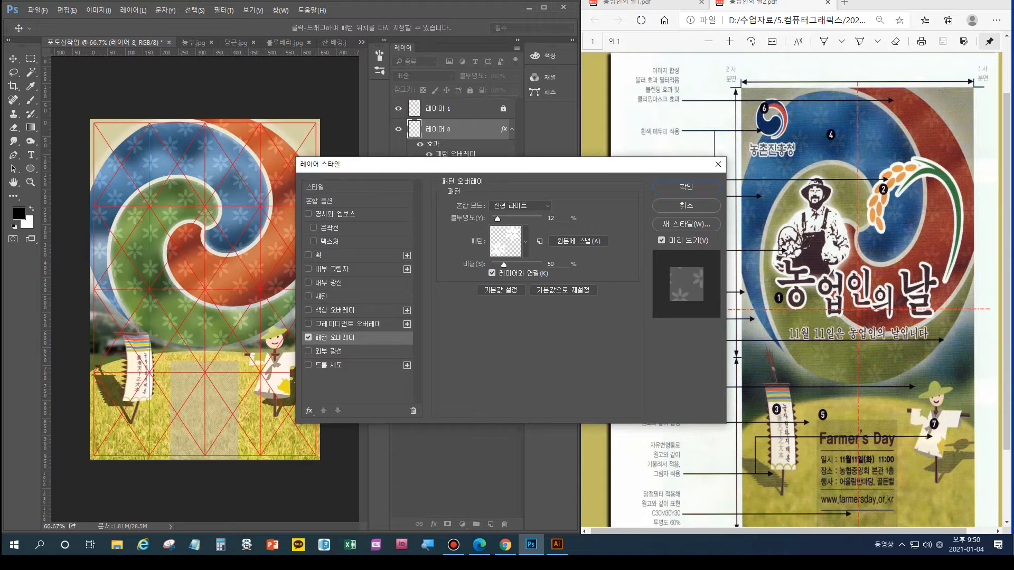
pyautogui.click(526, 241)
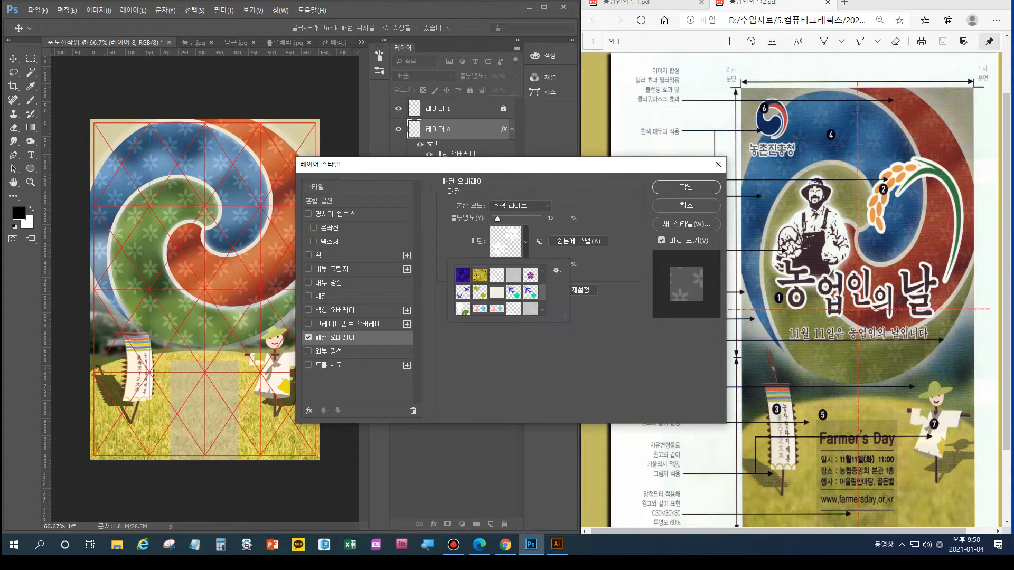
pyautogui.scroll(-1, 496, 291)
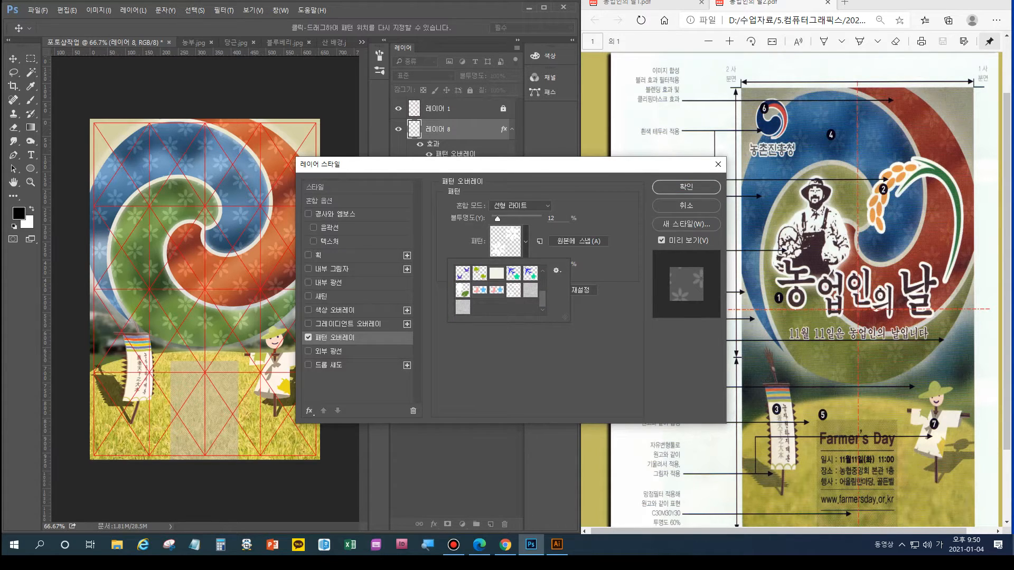
pyautogui.click(463, 307)
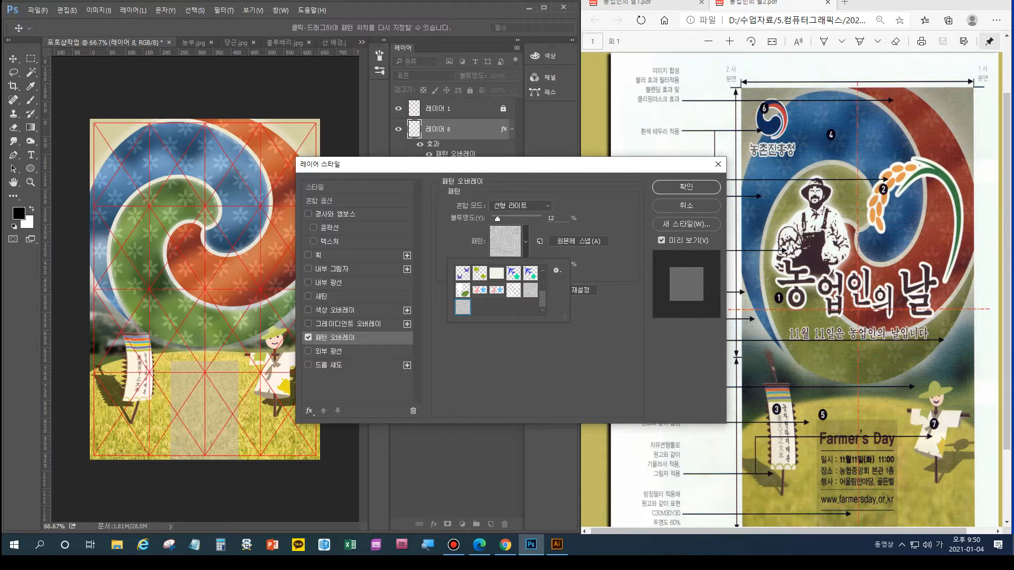
pyautogui.click(686, 187)
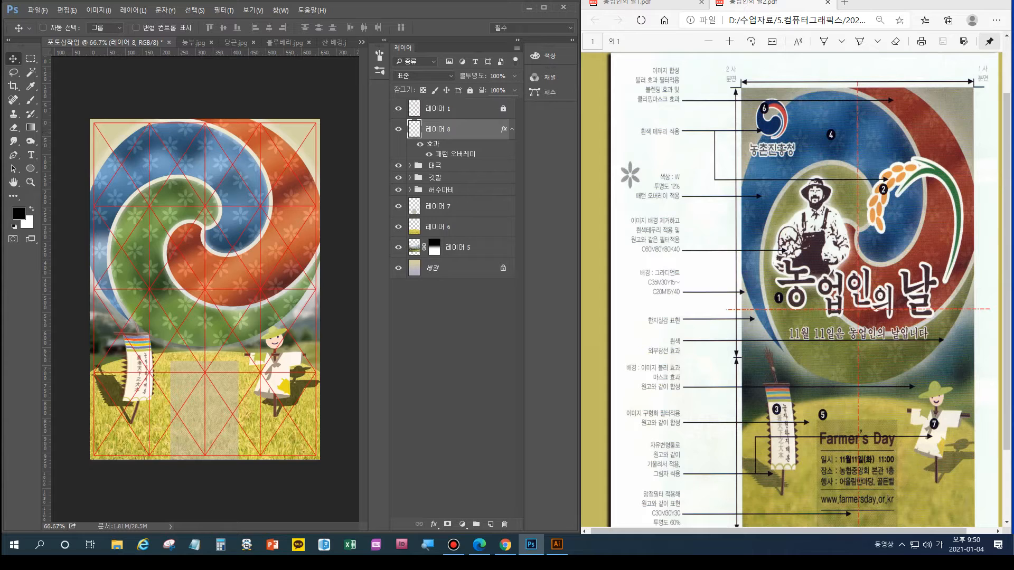
pyautogui.moveTo(433, 129); pyautogui.dragTo(504, 525)
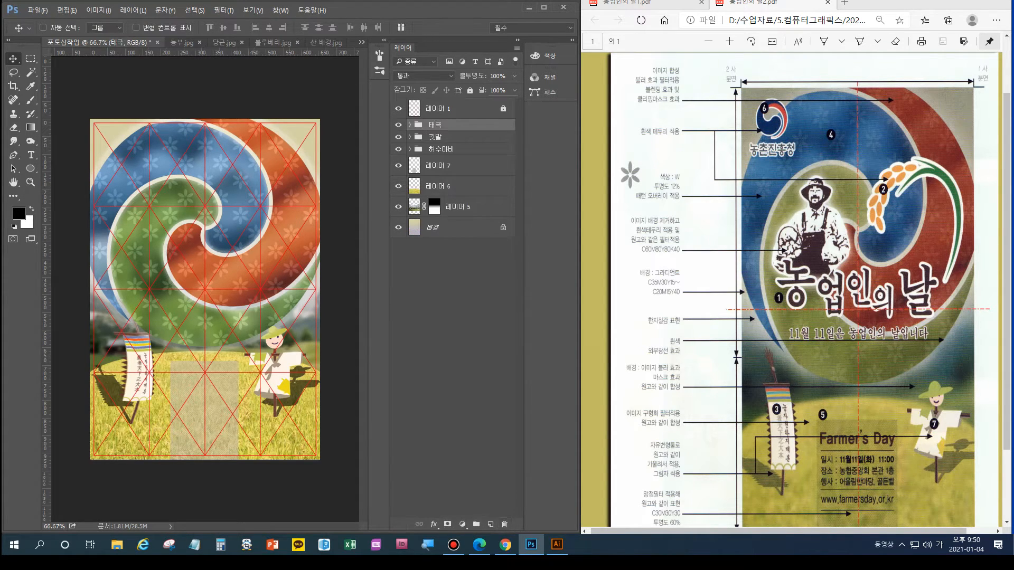
# Create a new layer above the 태극 group and fill it with the 한지1 pattern at 100% opacity
pyautogui.click(491, 524)
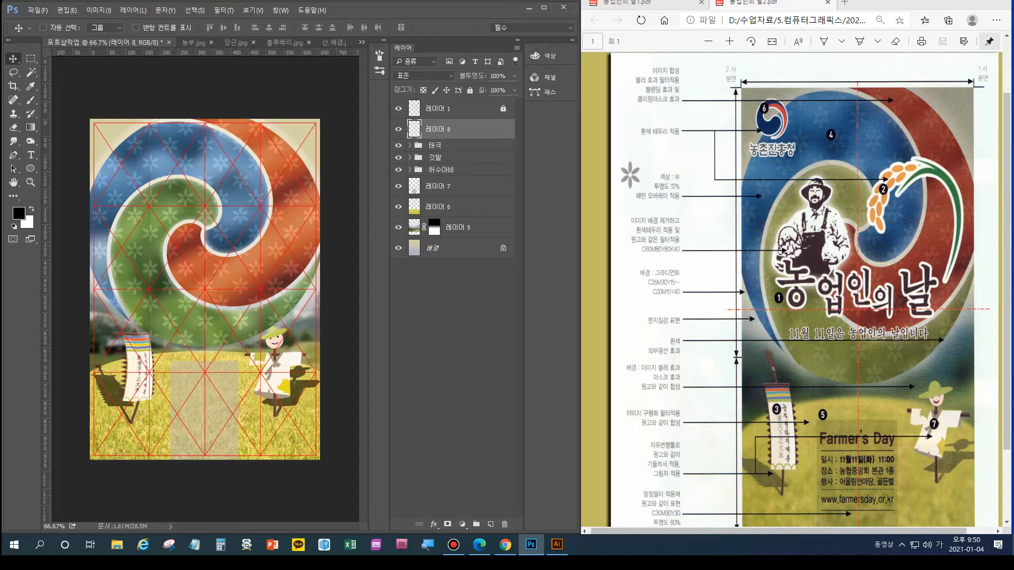
pyautogui.click(67, 10)
pyautogui.click(105, 162)
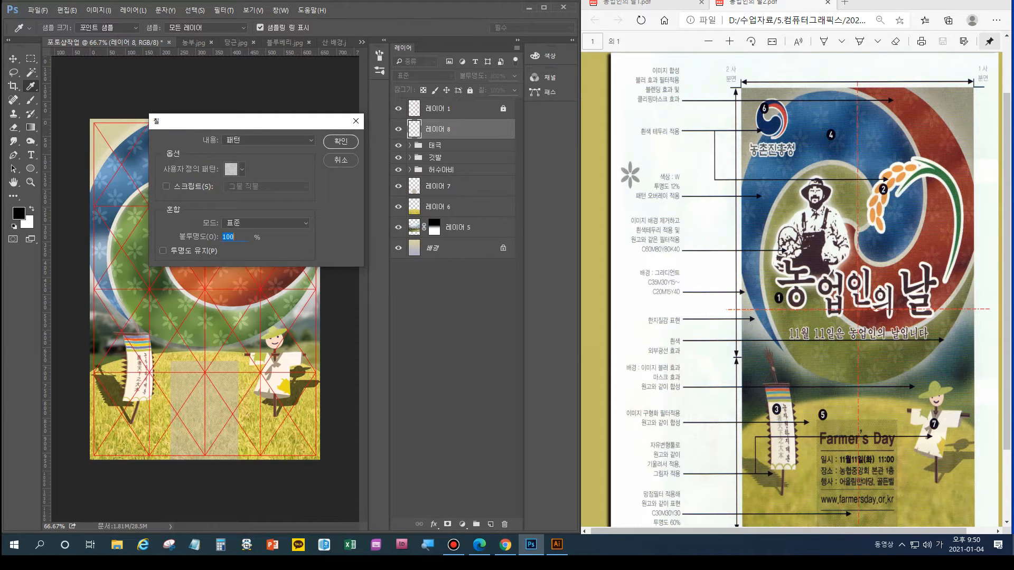
pyautogui.click(241, 169)
pyautogui.click(189, 225)
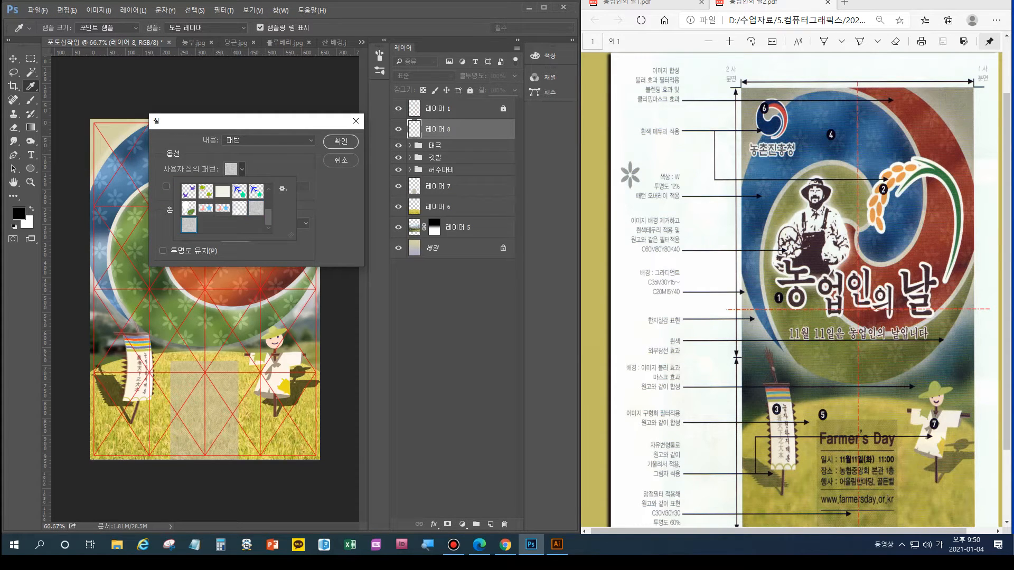
pyautogui.press('Return')
pyautogui.press('Return')
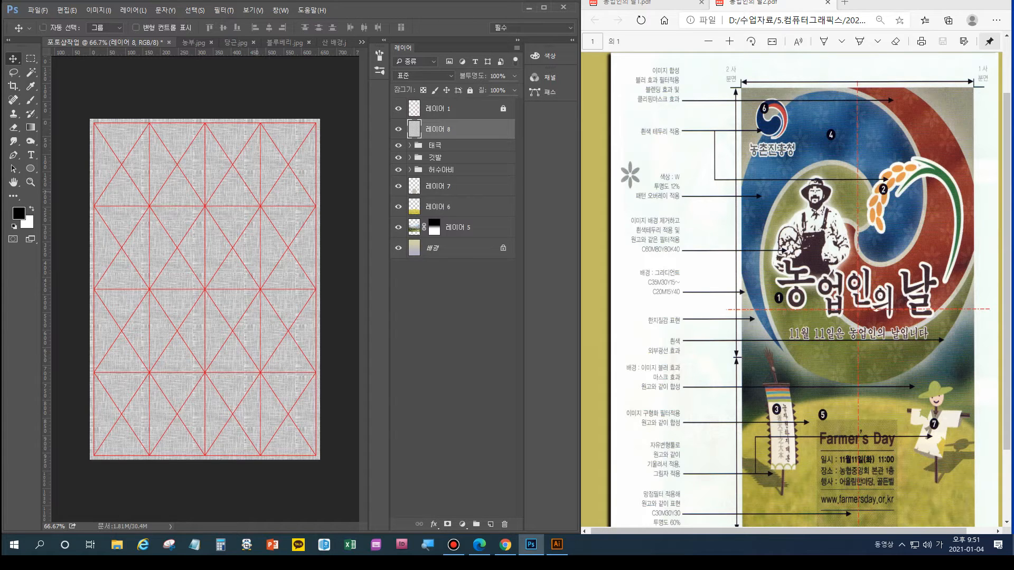
# Blend the grey texture layer 레이어 8 into the poster with Multiply (곱하기) mode at 50% opacity
pyautogui.click(514, 76)
pyautogui.moveTo(515, 89); pyautogui.dragTo(476, 89)
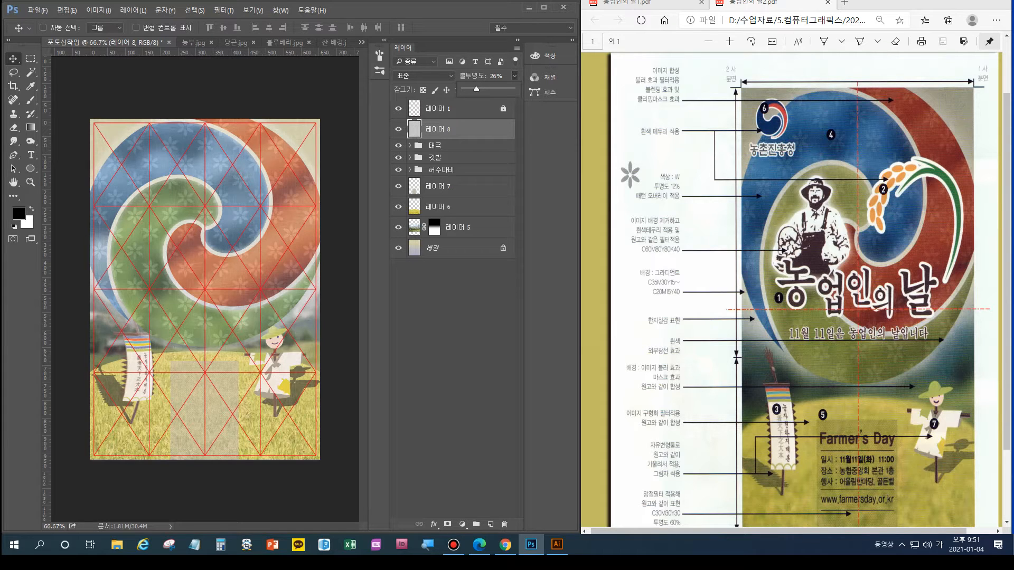
pyautogui.click(425, 76)
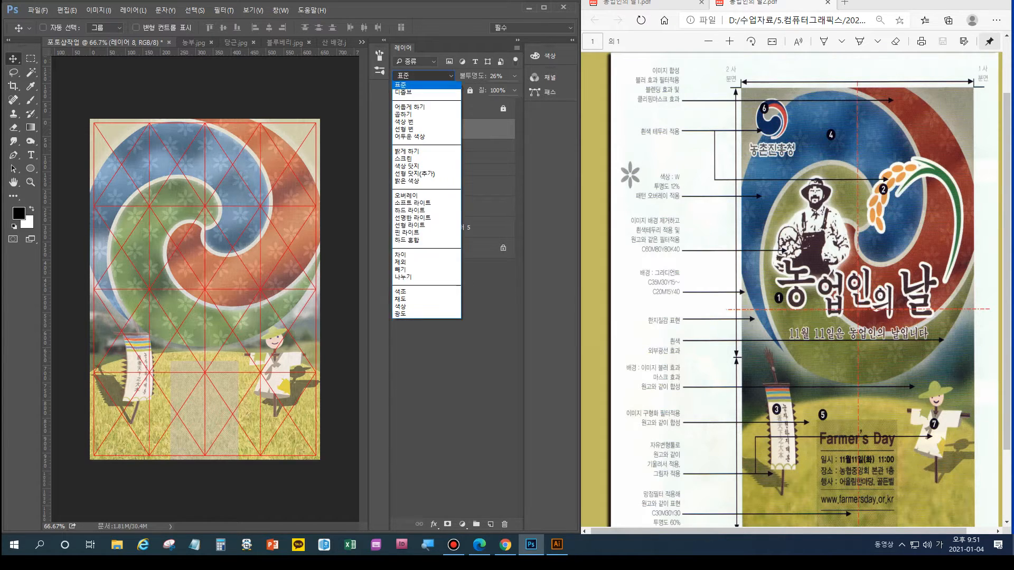
pyautogui.click(423, 108)
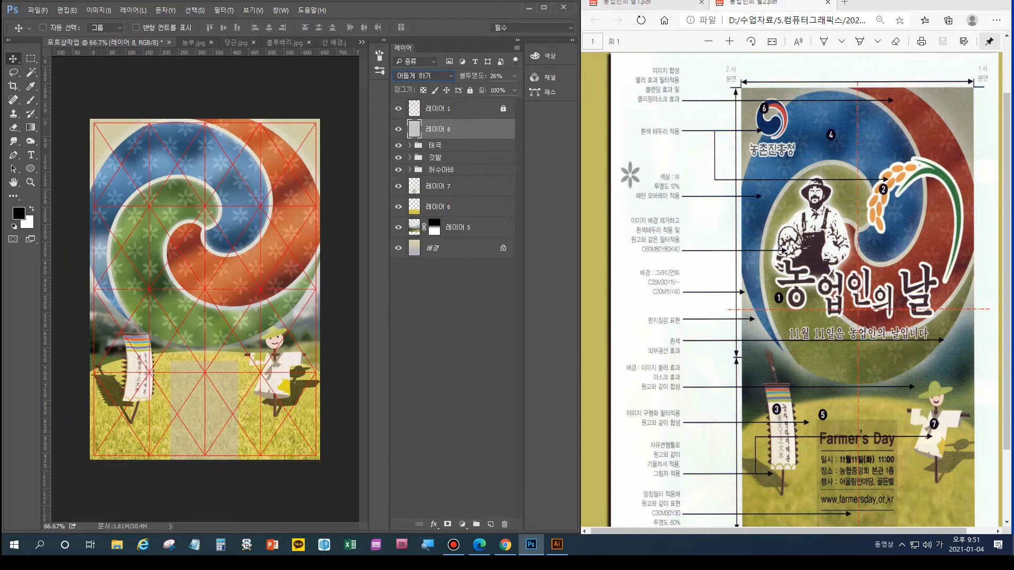
pyautogui.click(424, 76)
pyautogui.click(423, 106)
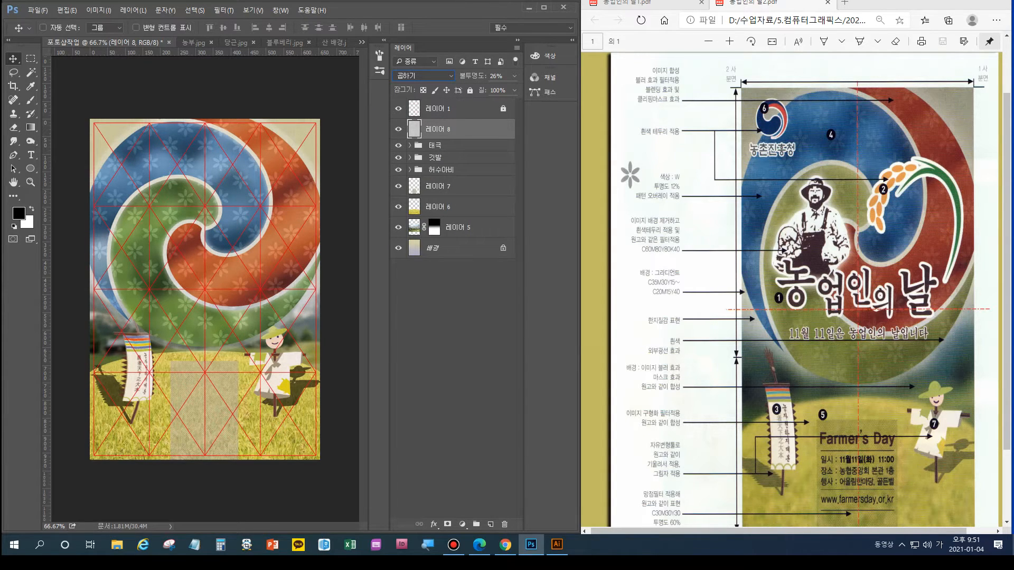
pyautogui.click(515, 76)
pyautogui.click(515, 76)
pyautogui.click(515, 76)
pyautogui.moveTo(479, 90)
pyautogui.mouseDown()
pyautogui.moveTo(515, 90)
pyautogui.moveTo(491, 89)
pyautogui.mouseUp()
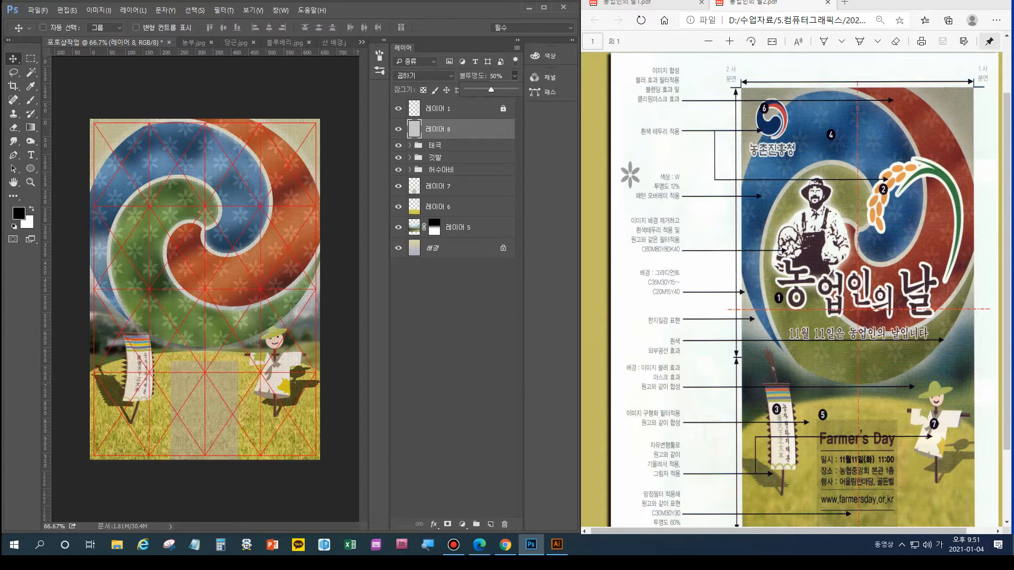
# Select the farmer with his egg basket and hen in 농부.jpg using the Quick Selection tool
pyautogui.click(361, 42)
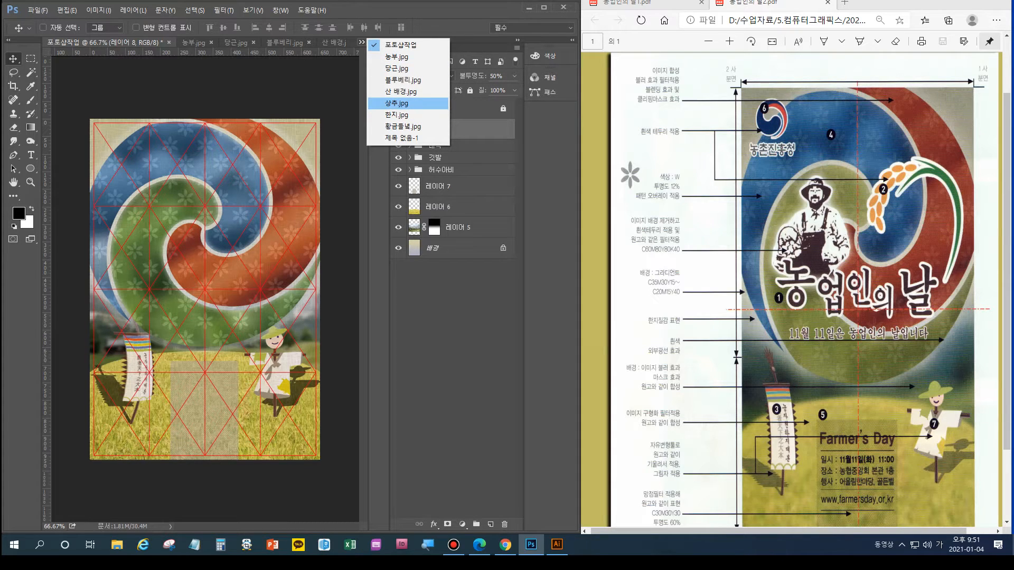
pyautogui.click(396, 56)
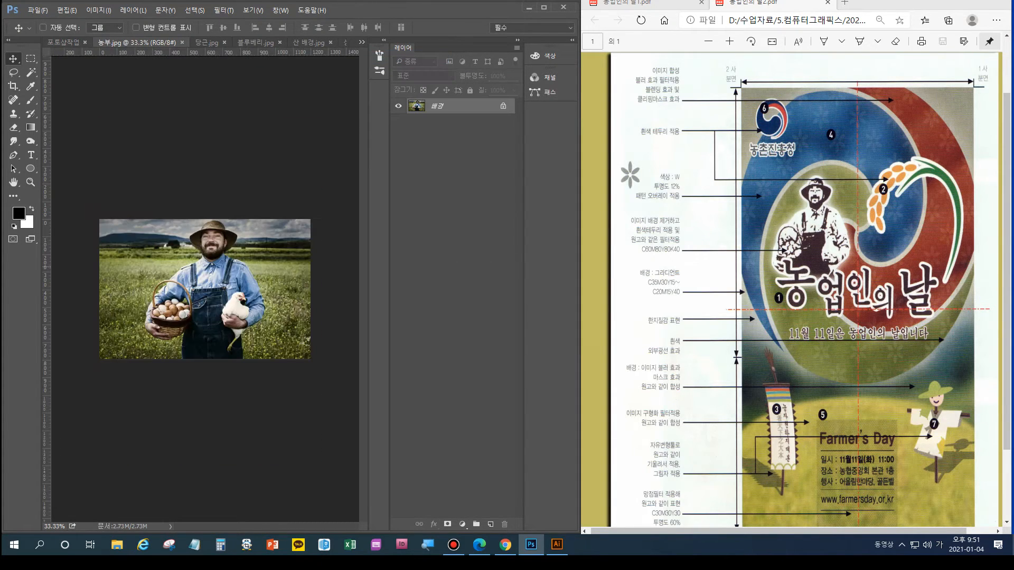
pyautogui.hotkey('ctrl', '+')
pyautogui.hotkey('ctrl', '+')
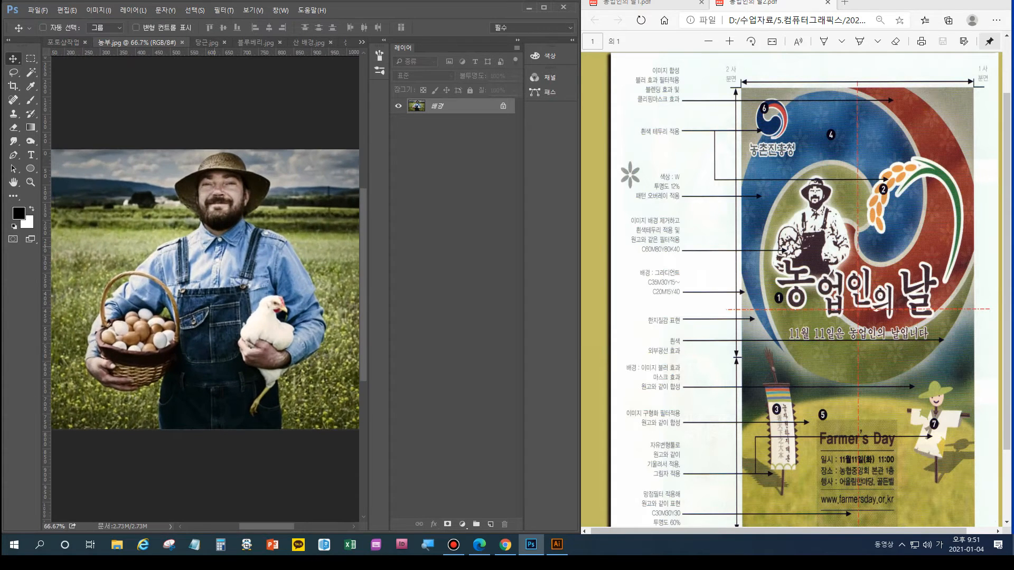
pyautogui.click(31, 72)
pyautogui.click(74, 72)
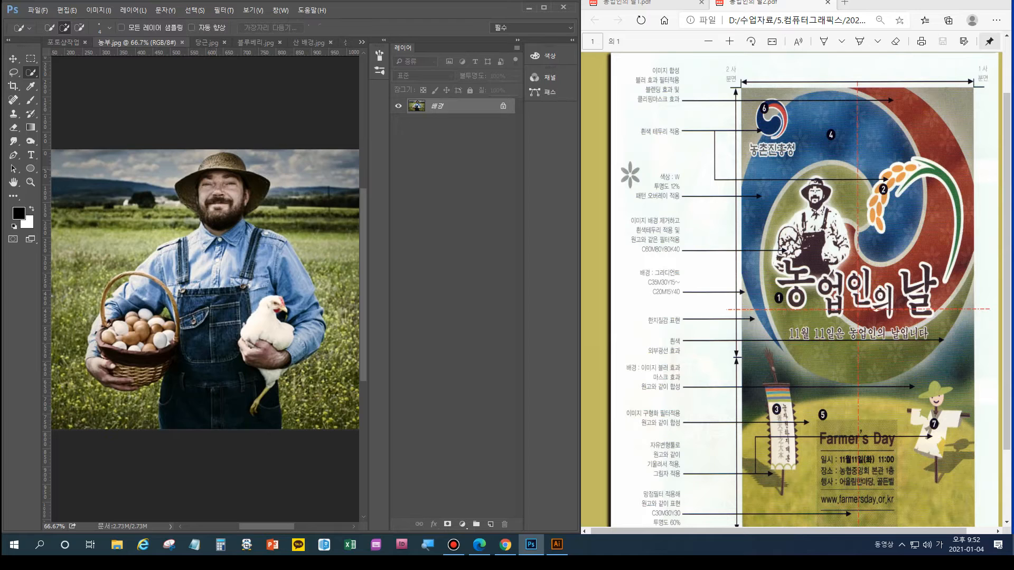
pyautogui.moveTo(224, 193)
pyautogui.mouseDown()
pyautogui.moveTo(202, 190)
pyautogui.moveTo(228, 211)
pyautogui.moveTo(219, 234)
pyautogui.moveTo(220, 161)
pyautogui.mouseUp()
pyautogui.moveTo(219, 233)
pyautogui.mouseDown()
pyautogui.moveTo(215, 267)
pyautogui.moveTo(254, 270)
pyautogui.moveTo(283, 255)
pyautogui.moveTo(305, 318)
pyautogui.moveTo(289, 346)
pyautogui.moveTo(270, 352)
pyautogui.mouseUp()
pyautogui.moveTo(269, 311)
pyautogui.mouseDown()
pyautogui.moveTo(206, 301)
pyautogui.moveTo(160, 259)
pyautogui.moveTo(111, 332)
pyautogui.moveTo(163, 340)
pyautogui.moveTo(137, 370)
pyautogui.moveTo(164, 360)
pyautogui.moveTo(118, 374)
pyautogui.moveTo(93, 352)
pyautogui.moveTo(97, 332)
pyautogui.moveTo(145, 375)
pyautogui.moveTo(110, 376)
pyautogui.moveTo(123, 385)
pyautogui.mouseUp()
pyautogui.moveTo(175, 354)
pyautogui.mouseDown()
pyautogui.moveTo(211, 343)
pyautogui.moveTo(216, 362)
pyautogui.mouseUp()
# Check the farmer selection around the basket and turn it into a Quick Mask overlay
pyautogui.hotkey('ctrl', '+')
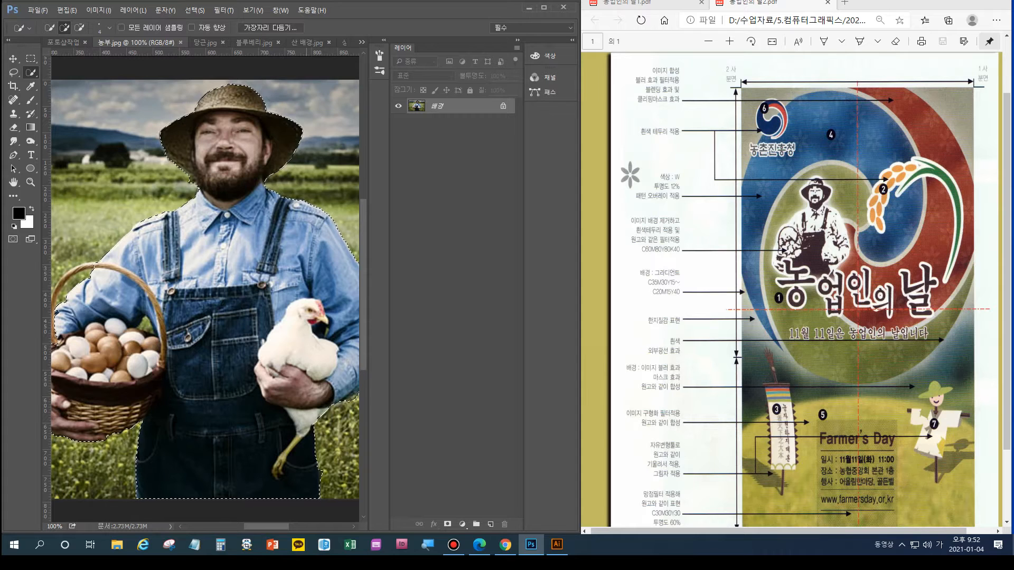
pyautogui.moveTo(230, 325); pyautogui.dragTo(313, 307)
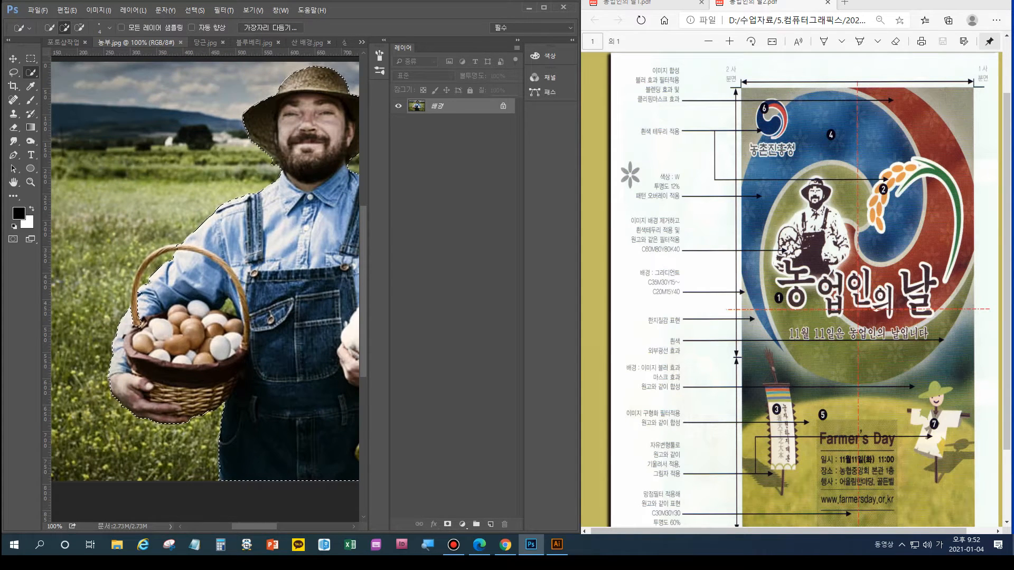
pyautogui.click(13, 238)
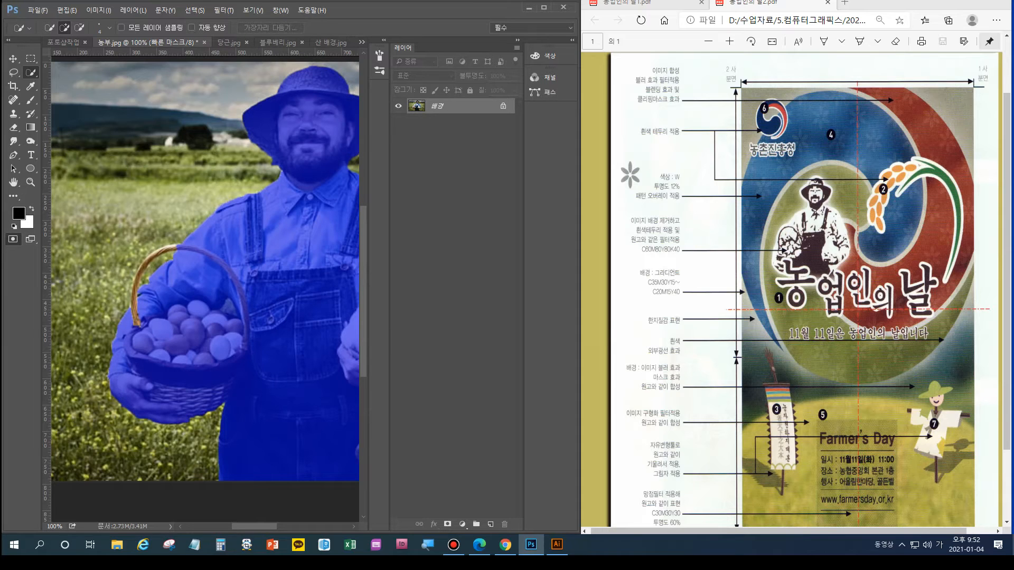
pyautogui.press('q')
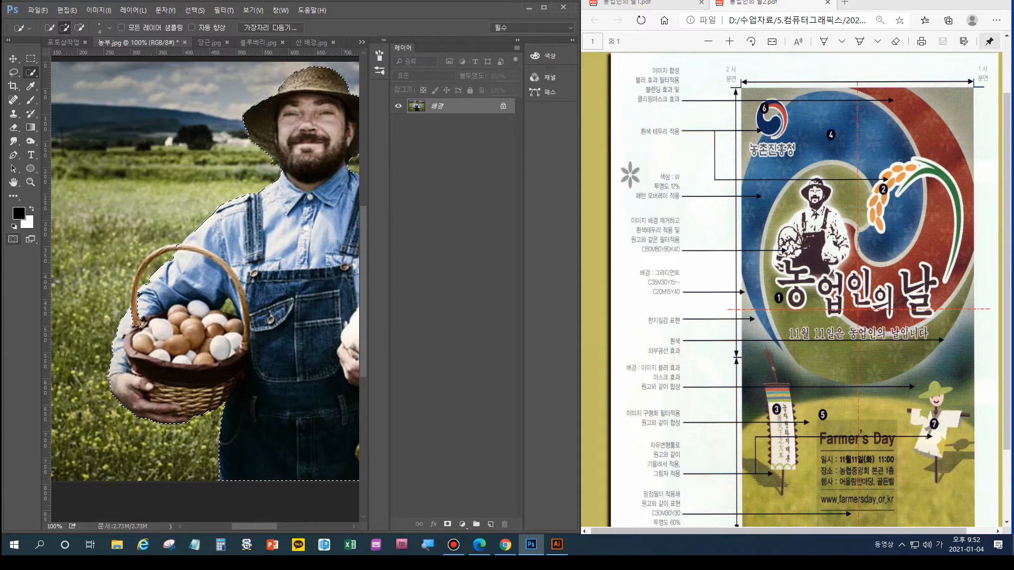
pyautogui.press('q')
# Set up the Brush tool with the 4 px round tip at 100% hardness for editing the mask
pyautogui.press('b')
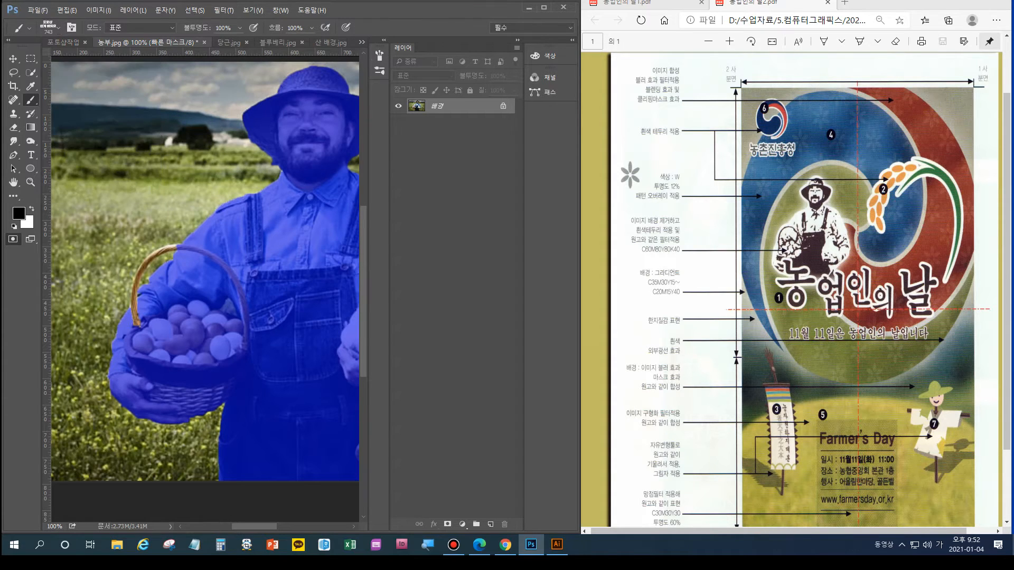
pyautogui.click(72, 28)
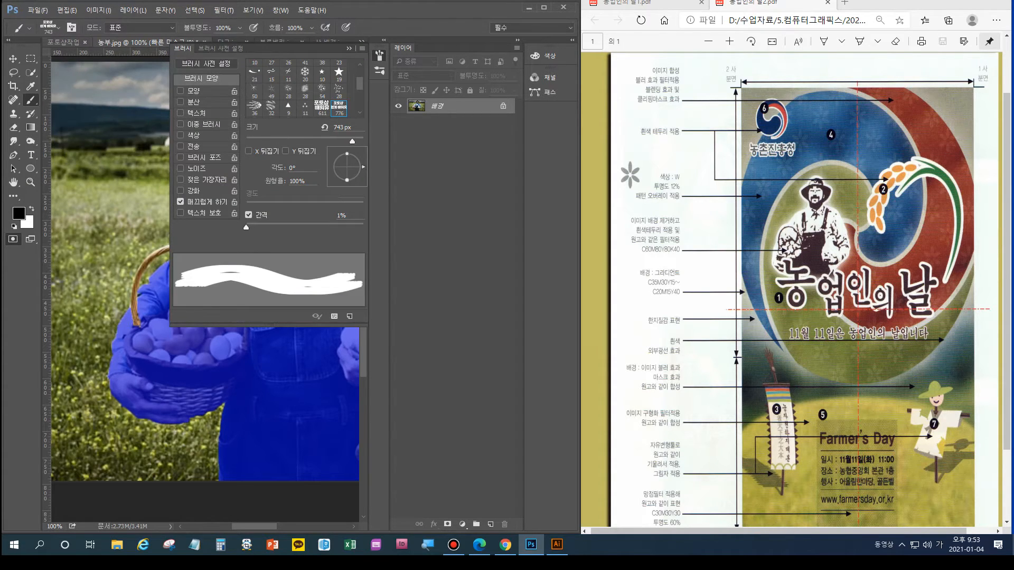
pyautogui.click(58, 28)
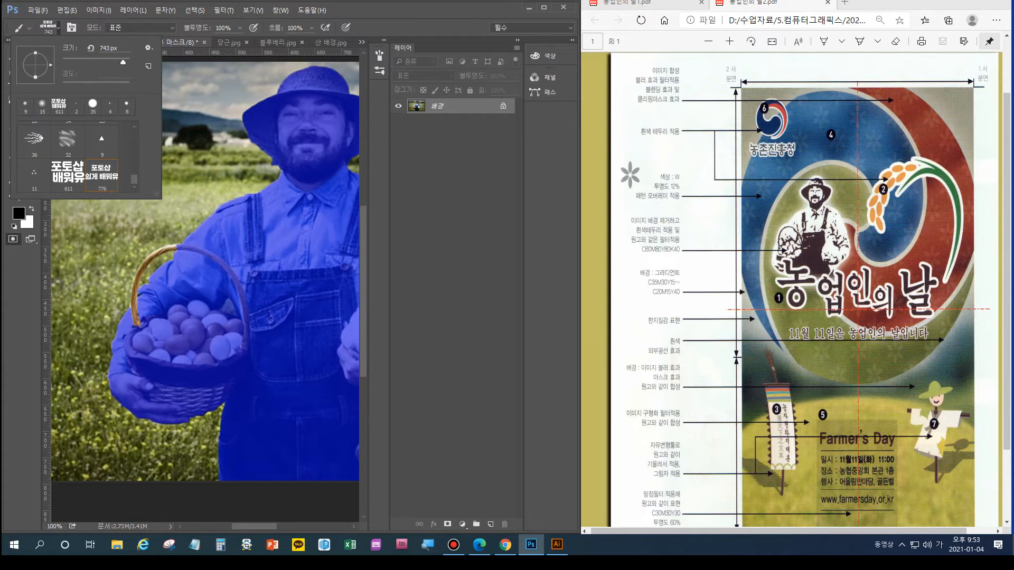
pyautogui.scroll(10, 76, 157)
pyautogui.click(25, 107)
pyautogui.click(110, 106)
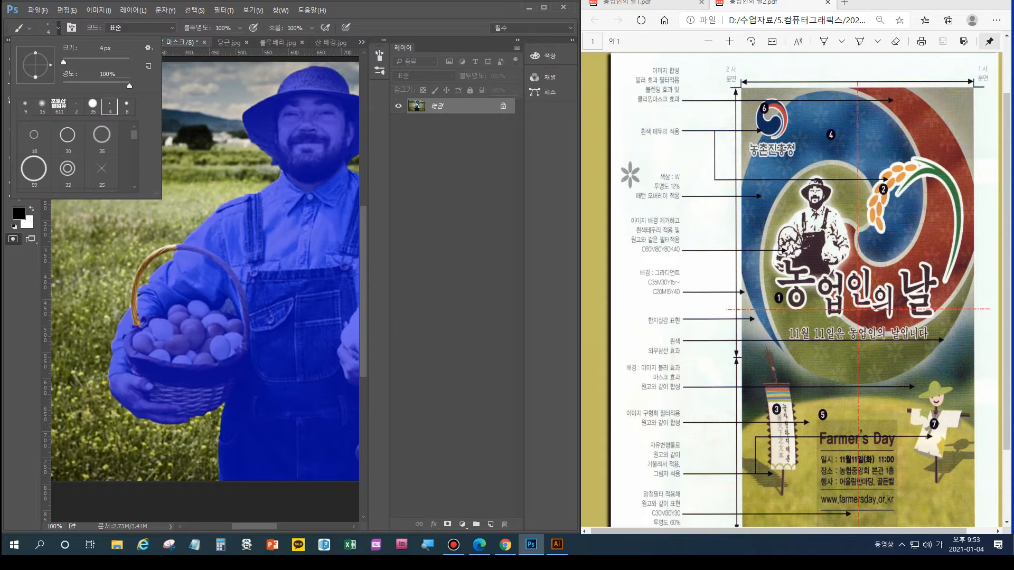
pyautogui.click(196, 257)
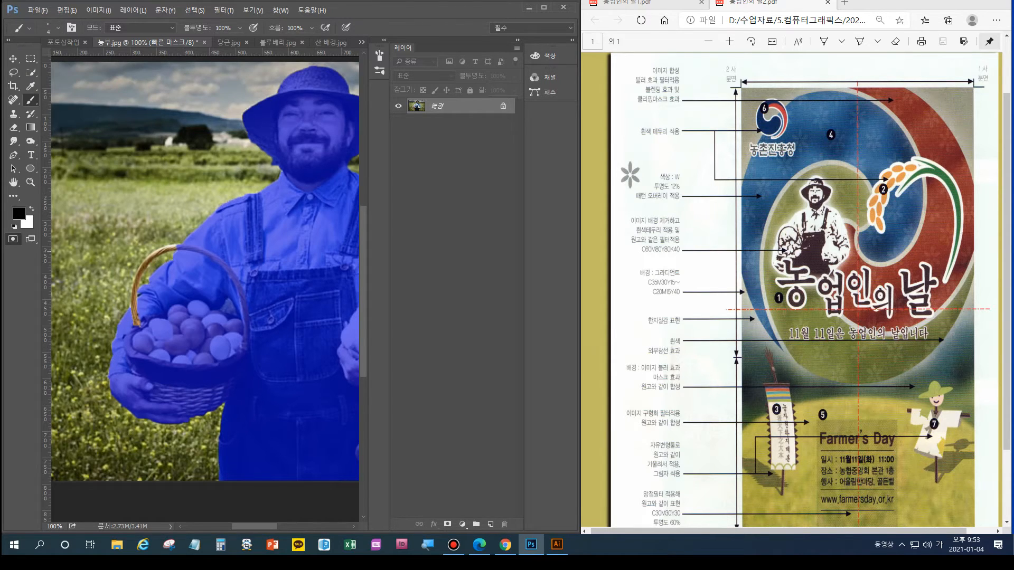
# Paint the missing upper and outer part of the basket handle into the Quick Mask
pyautogui.hotkey('ctrl', '+')
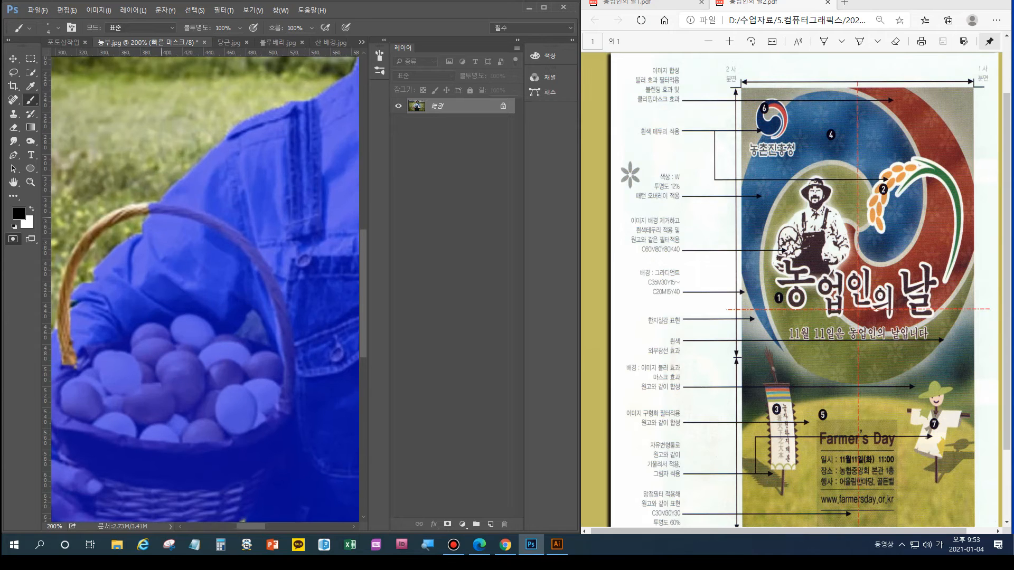
pyautogui.moveTo(149, 208); pyautogui.dragTo(141, 207)
pyautogui.moveTo(139, 208)
pyautogui.mouseDown()
pyautogui.moveTo(93, 231)
pyautogui.moveTo(78, 254)
pyautogui.moveTo(64, 305)
pyautogui.moveTo(66, 364)
pyautogui.moveTo(67, 313)
pyautogui.mouseUp()
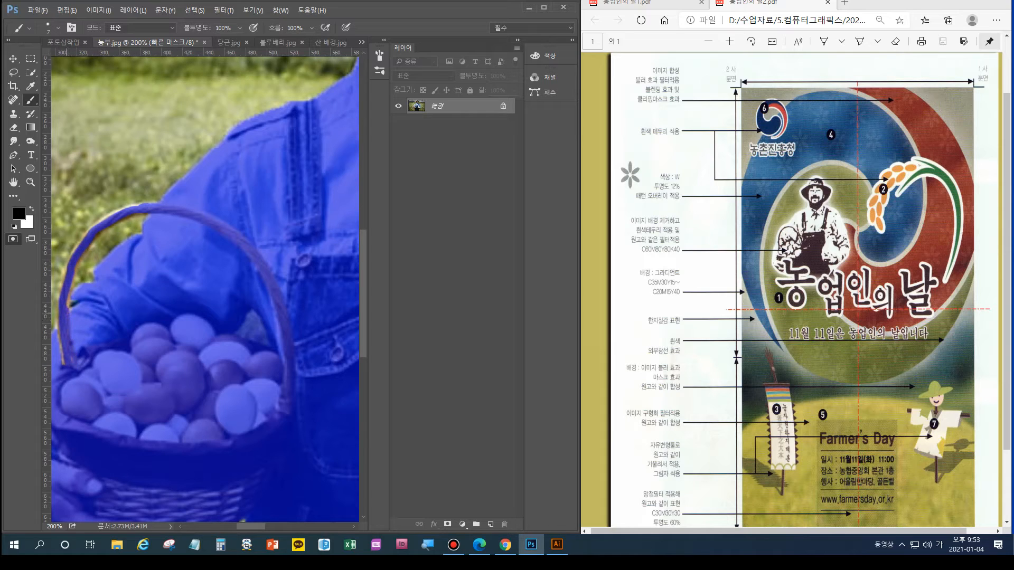
pyautogui.moveTo(63, 348); pyautogui.dragTo(59, 337)
pyautogui.moveTo(69, 304); pyautogui.dragTo(70, 304)
pyautogui.click(78, 244)
pyautogui.moveTo(82, 236); pyautogui.dragTo(137, 206)
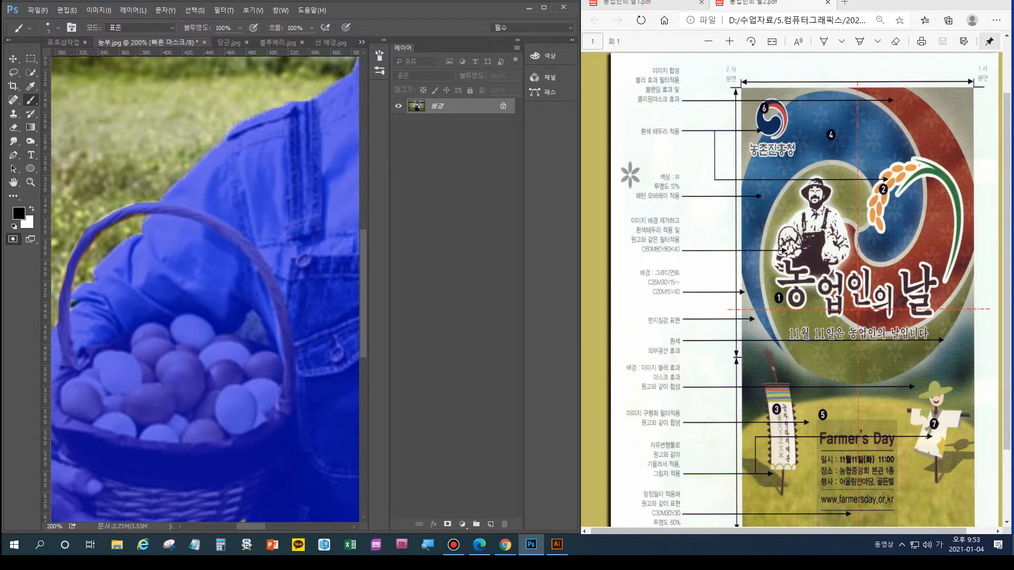
# Touch up the Quick Mask along the curved edge of the basket handle
pyautogui.press('Hangul')
pyautogui.press('x')
pyautogui.press('x')
pyautogui.moveTo(80, 238); pyautogui.dragTo(106, 219)
pyautogui.press('x')
pyautogui.press('x')
pyautogui.hotkey('ctrl', '-')
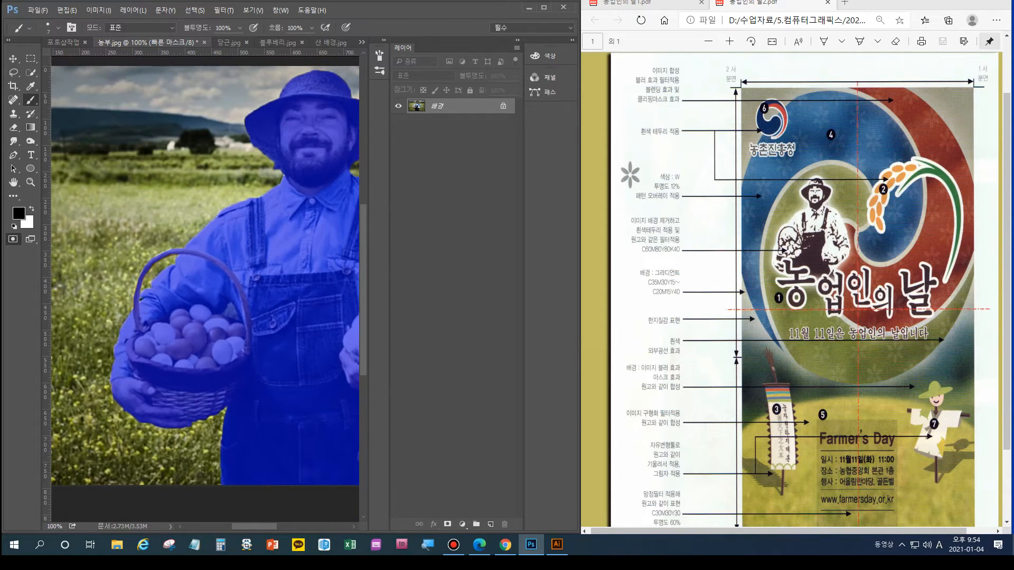
# Convert the Quick Mask back to a selection and paste the cut-out farmer into the 포토샵작업 poster document
pyautogui.moveTo(316, 247); pyautogui.dragTo(207, 243)
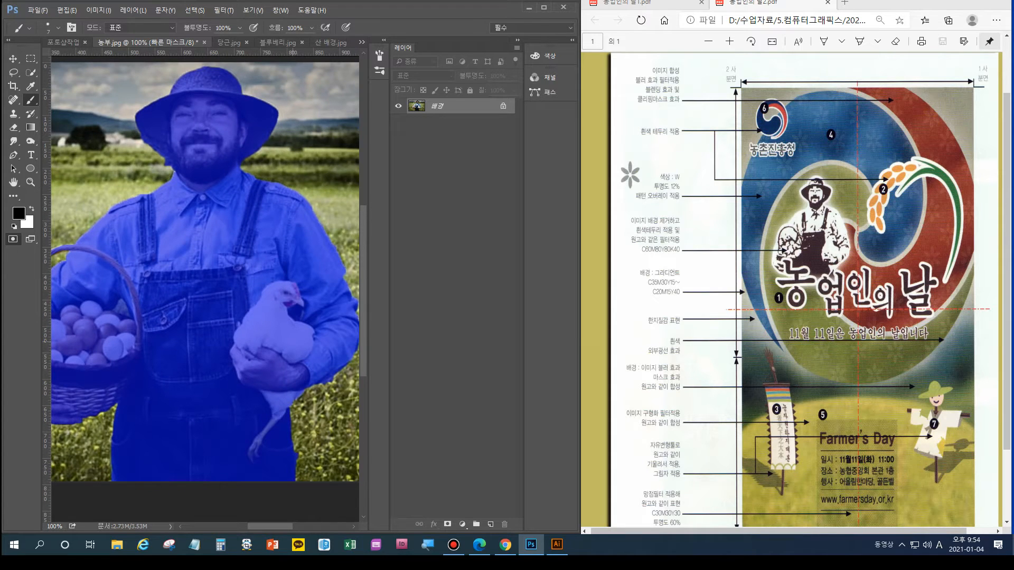
pyautogui.press('q')
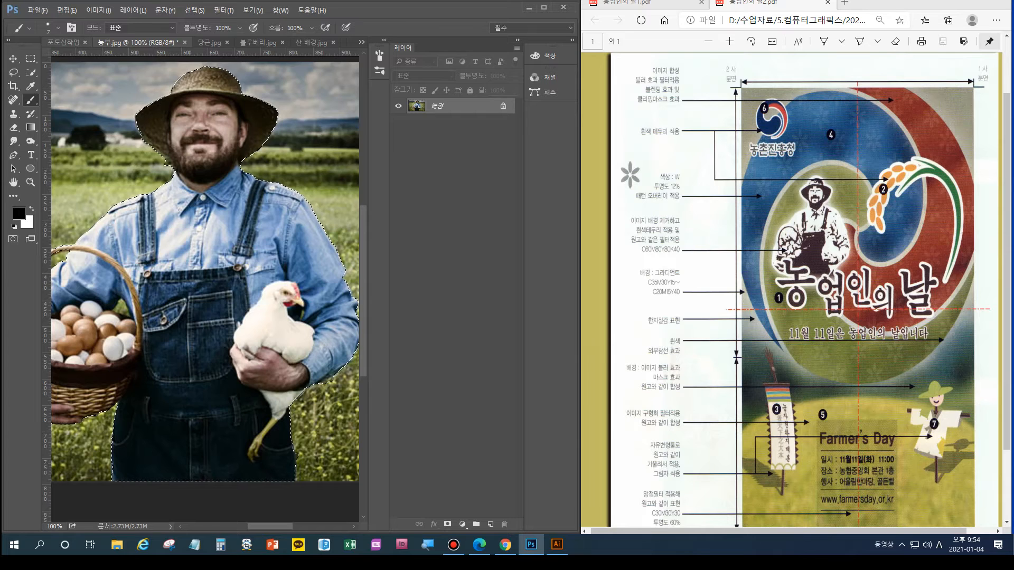
pyautogui.click(64, 42)
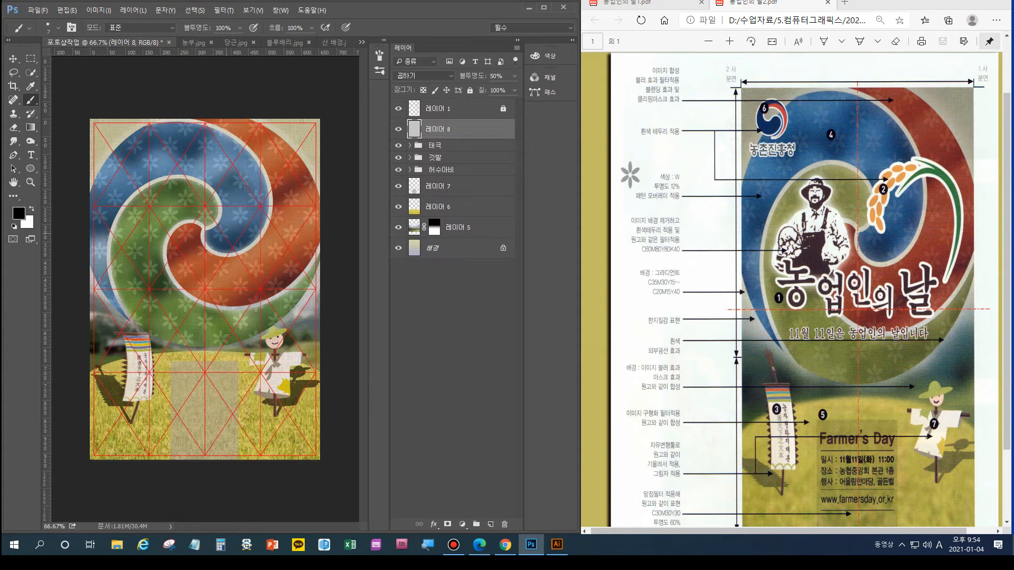
pyautogui.hotkey('ctrl', 'v')
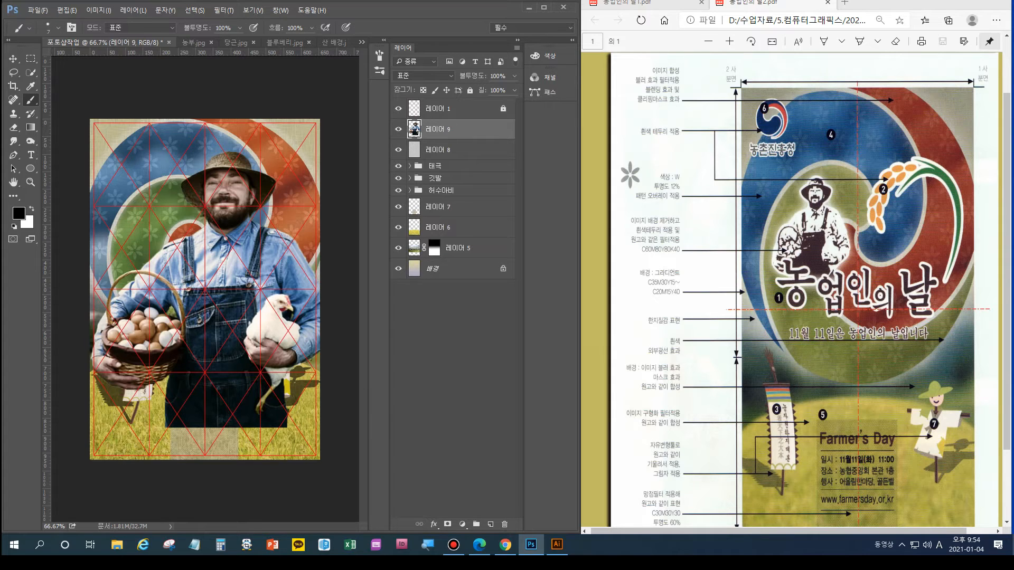
# Save the poster as 포토샵작업.psd with maximum compatibility (호환성 최대화) enabled
pyautogui.click(38, 10)
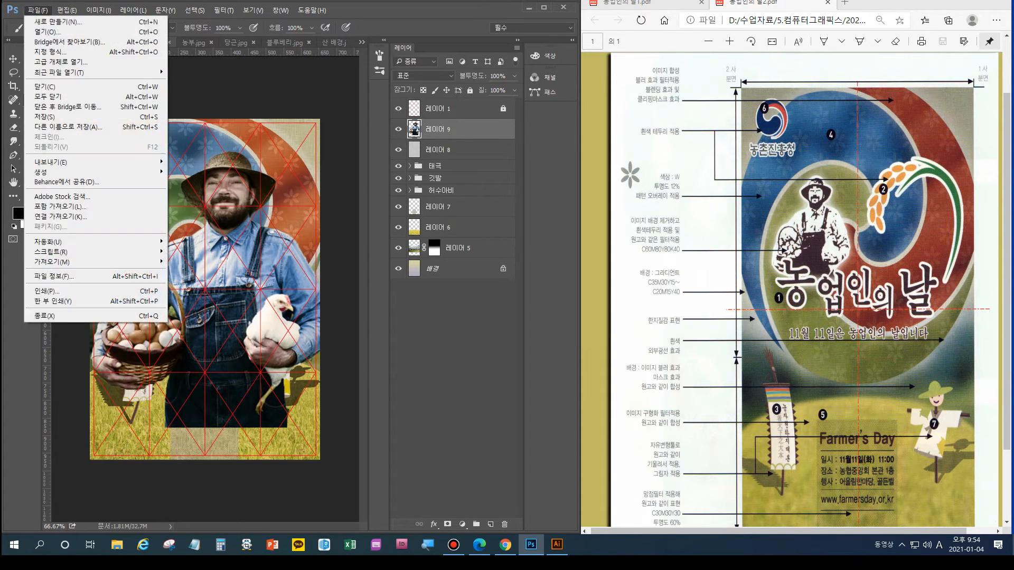
pyautogui.click(45, 116)
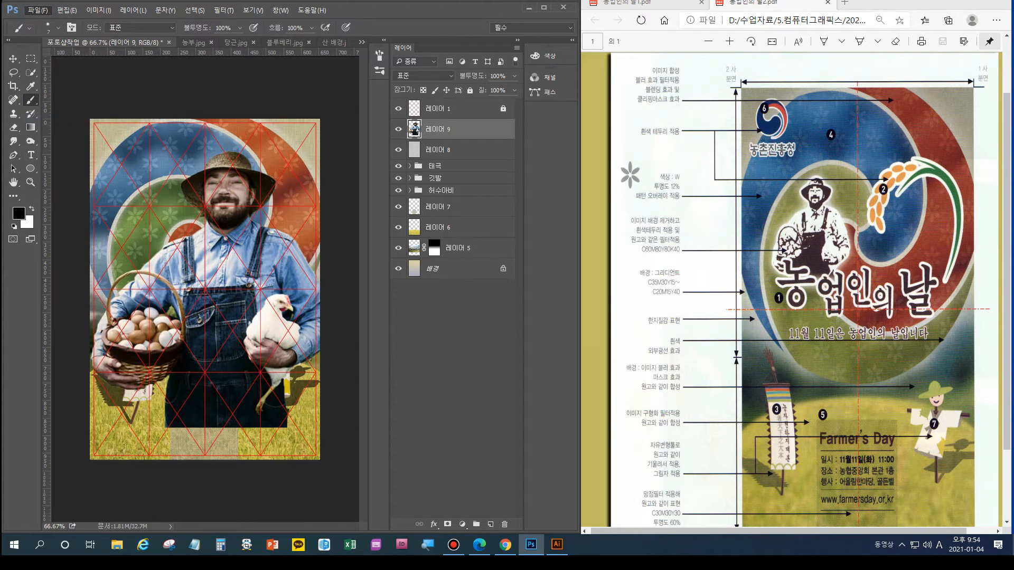
pyautogui.click(419, 333)
pyautogui.click(523, 266)
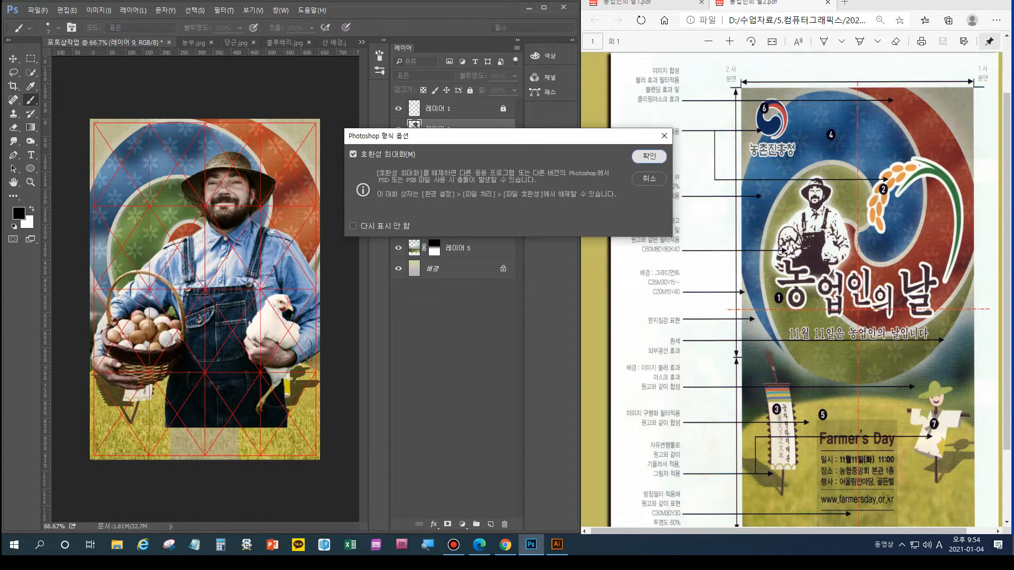
pyautogui.press('Return')
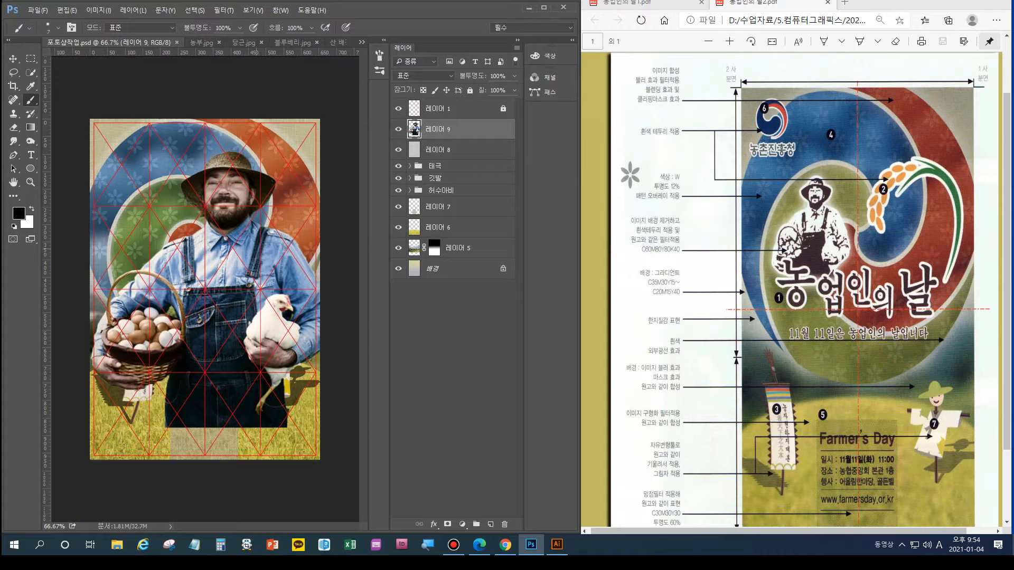
# Scale the farmer down to about 36% and place him inside the green swirl of the taegeuk
pyautogui.hotkey('ctrl', 't')
pyautogui.moveTo(332, 427); pyautogui.dragTo(256, 342)
pyautogui.moveTo(211, 290); pyautogui.dragTo(159, 242)
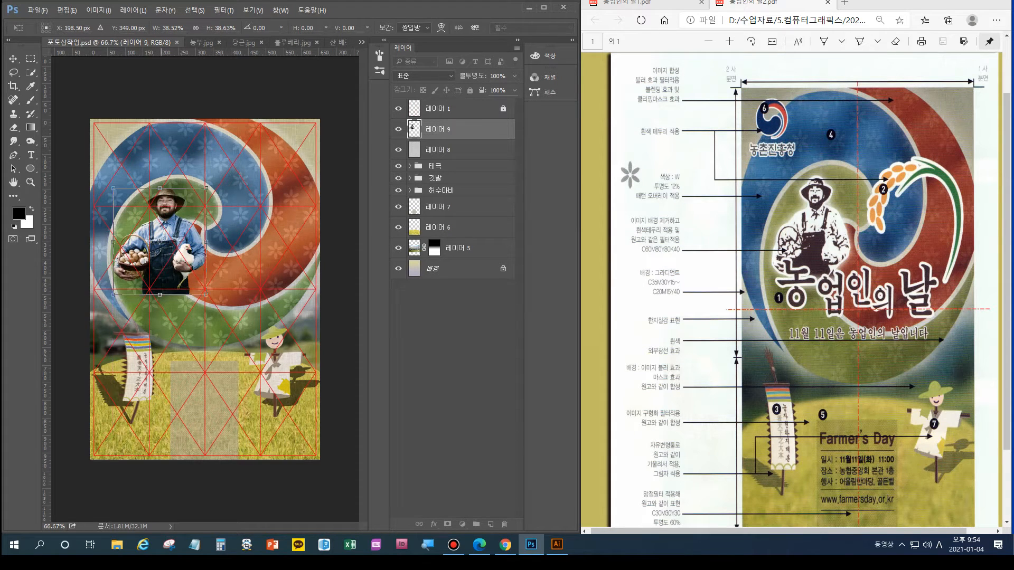
pyautogui.moveTo(206, 294); pyautogui.dragTo(203, 290)
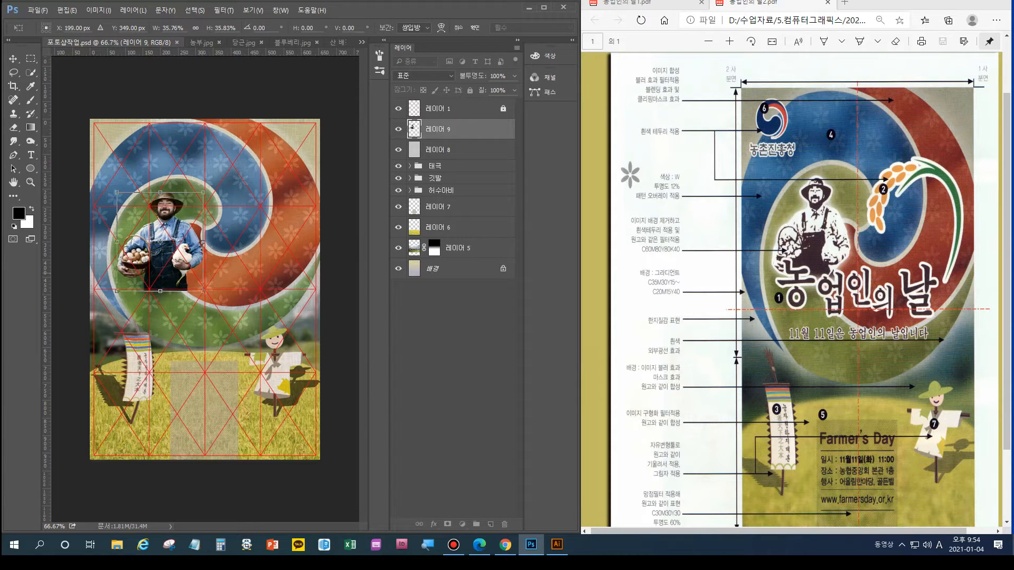
pyautogui.press('Return')
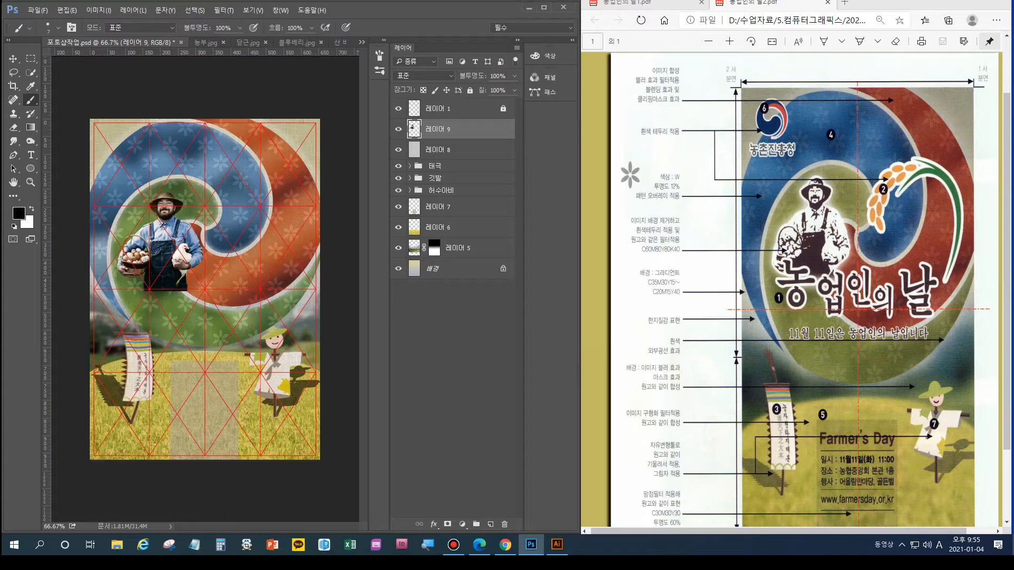
# Turn off web-only colors and set the foreground color to C60 M80 Y80 K40
pyautogui.click(19, 213)
pyautogui.moveTo(254, 251); pyautogui.dragTo(436, 165)
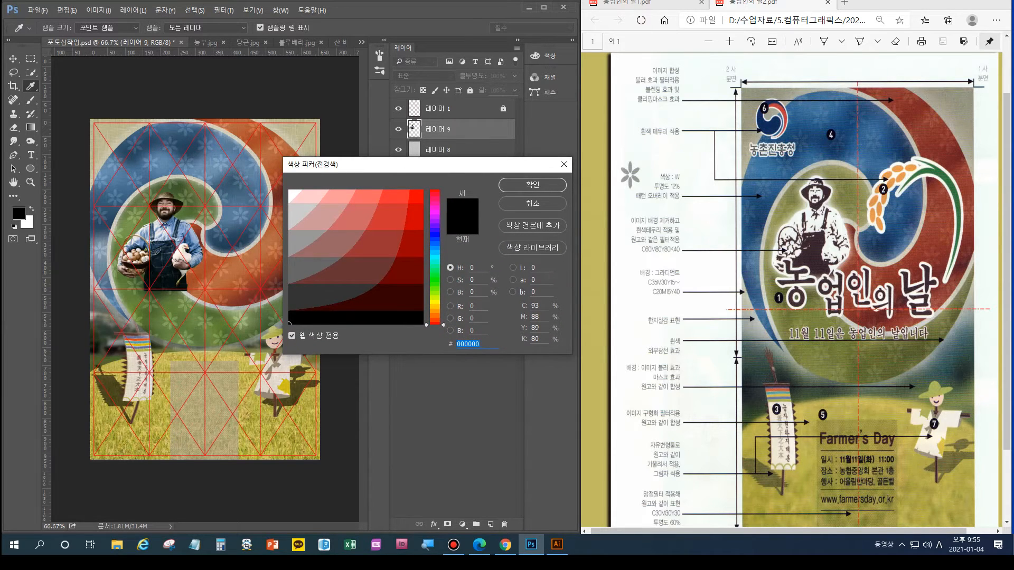
pyautogui.click(293, 336)
pyautogui.doubleClick(536, 306)
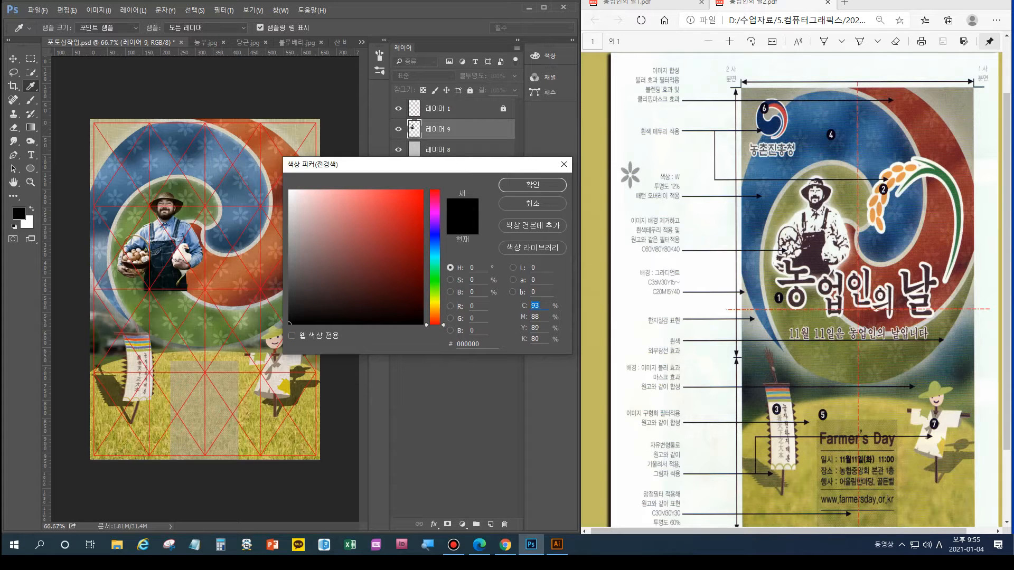
pyautogui.write('60')
pyautogui.press('Tab')
pyautogui.write('80')
pyautogui.press('Tab')
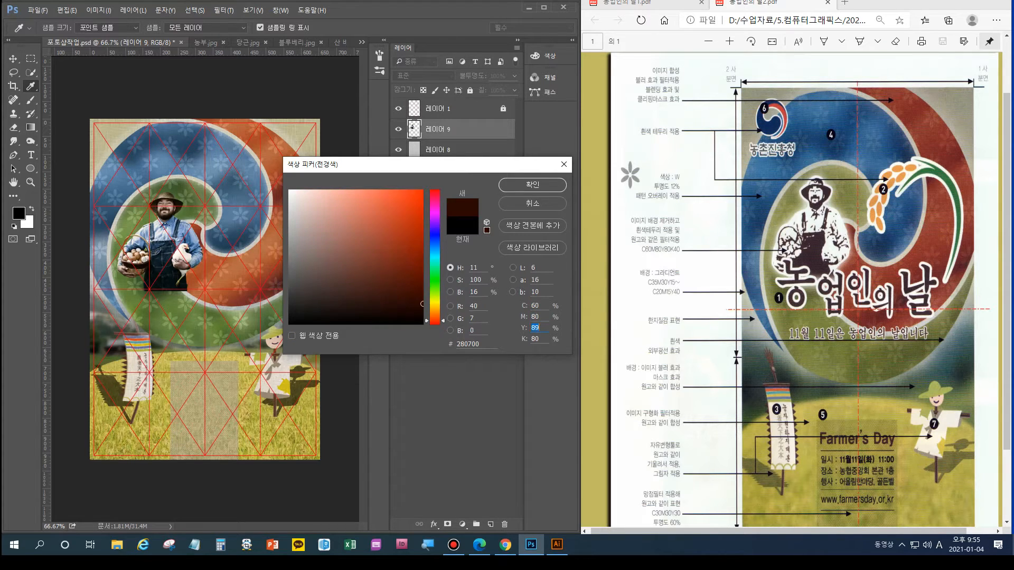
pyautogui.write('80')
pyautogui.press('Tab')
pyautogui.write('40')
pyautogui.press('Return')
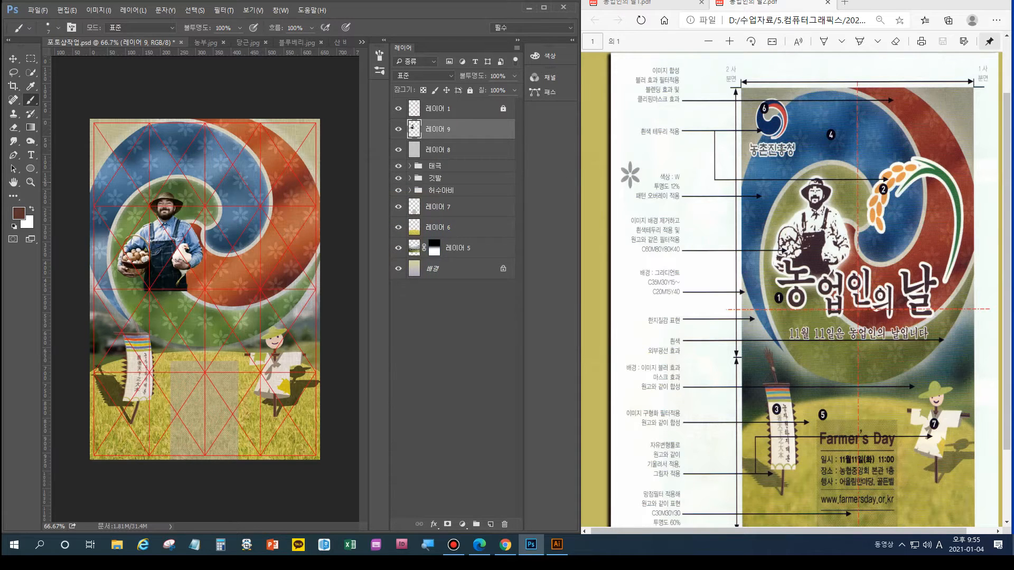
# Open the Filter Gallery on the farmer layer and choose Stamp (도장) with 명암 균형 8 and 매끄러움 3
pyautogui.click(223, 10)
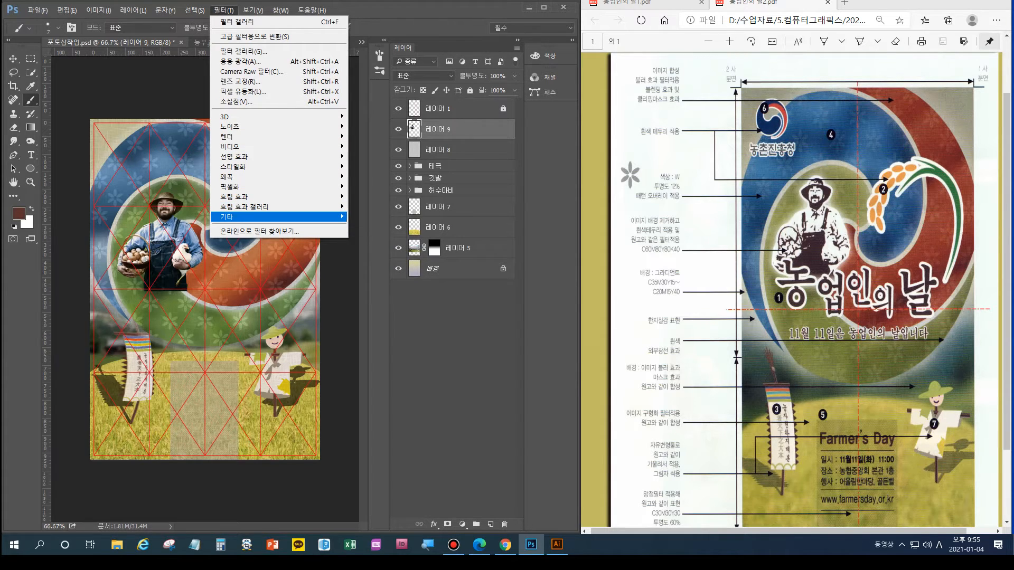
pyautogui.moveTo(264, 217)
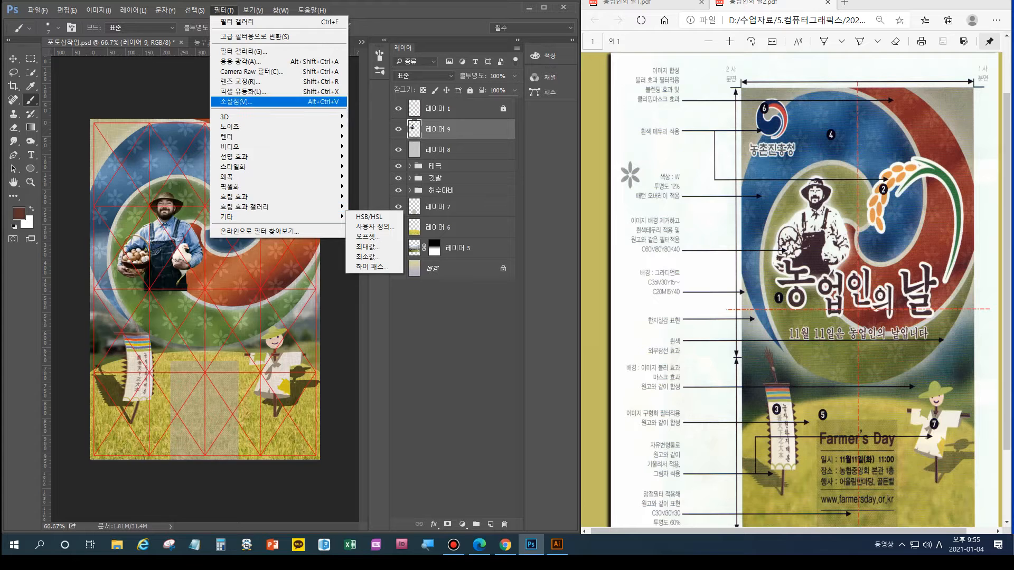
pyautogui.click(244, 52)
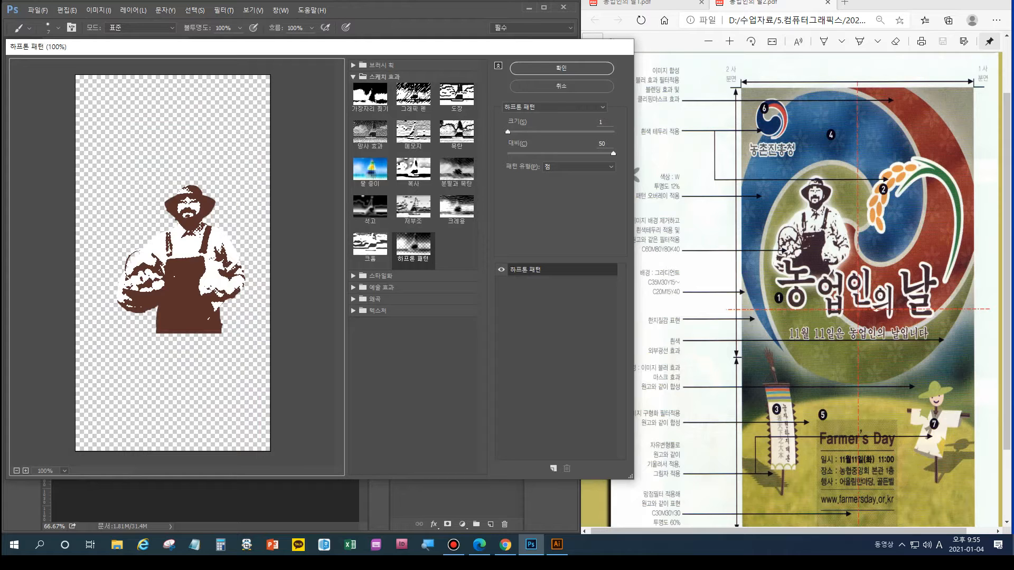
pyautogui.moveTo(550, 50); pyautogui.dragTo(514, 51)
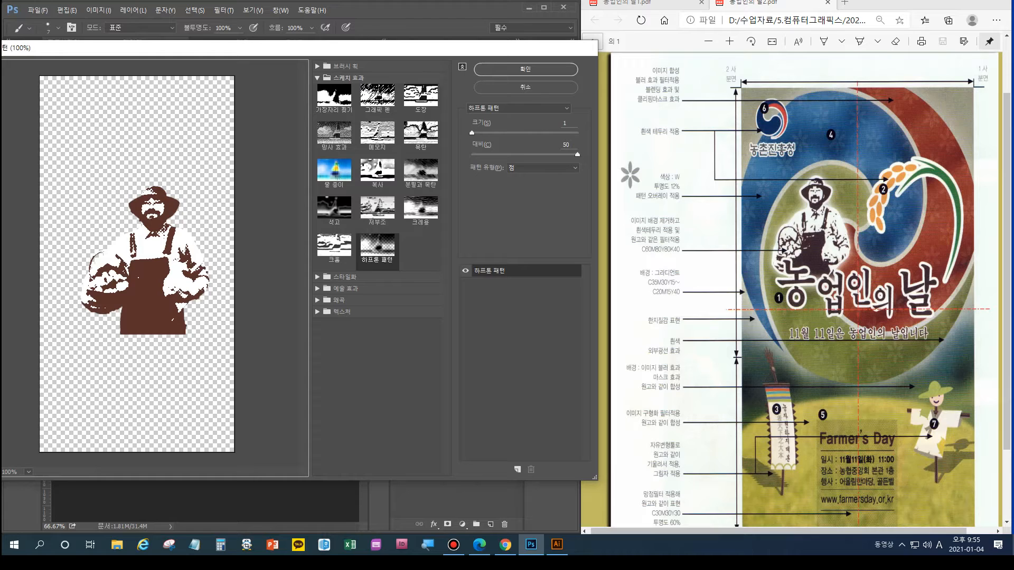
pyautogui.press('Return')
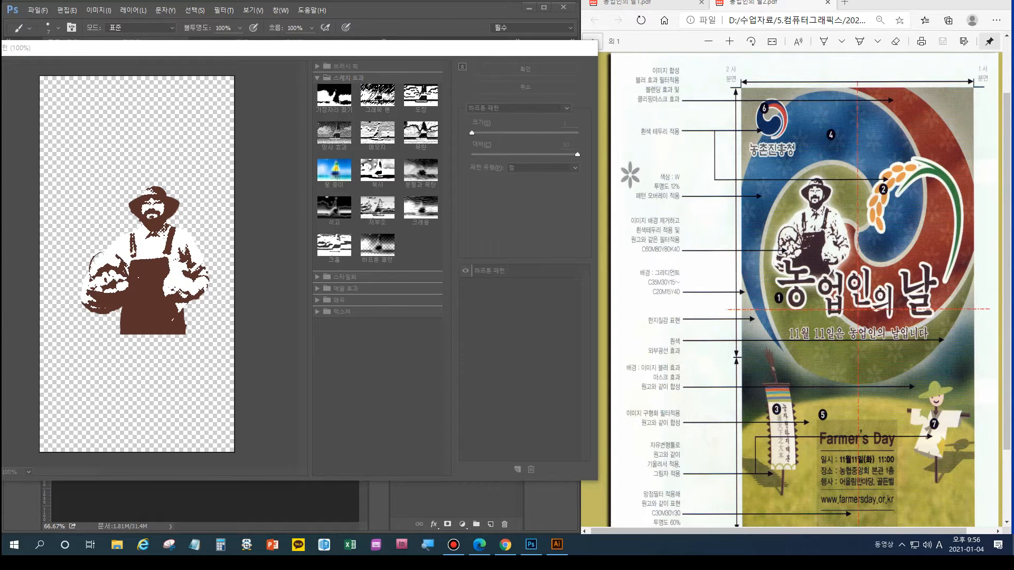
pyautogui.click(421, 97)
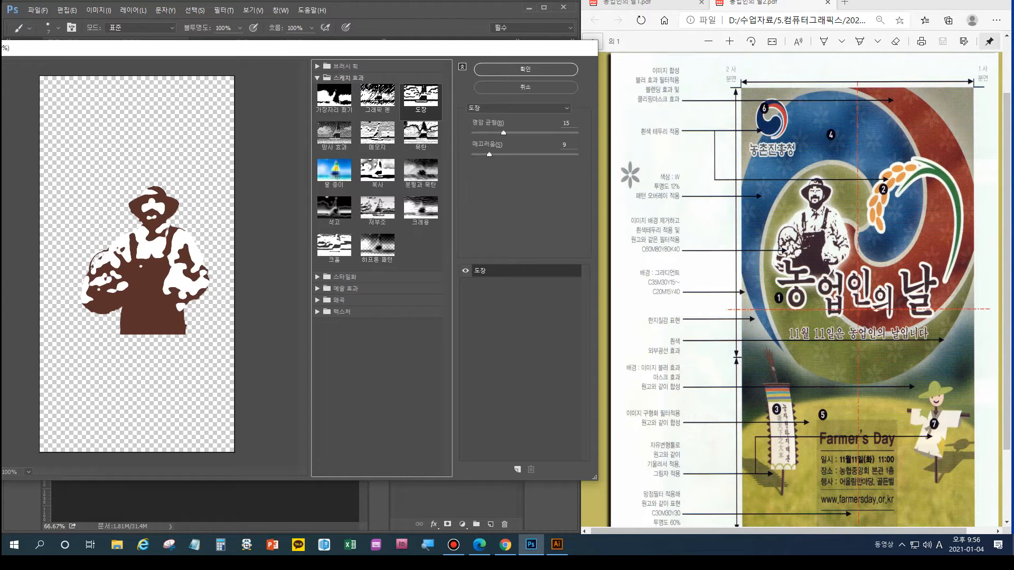
pyautogui.moveTo(503, 133); pyautogui.dragTo(488, 133)
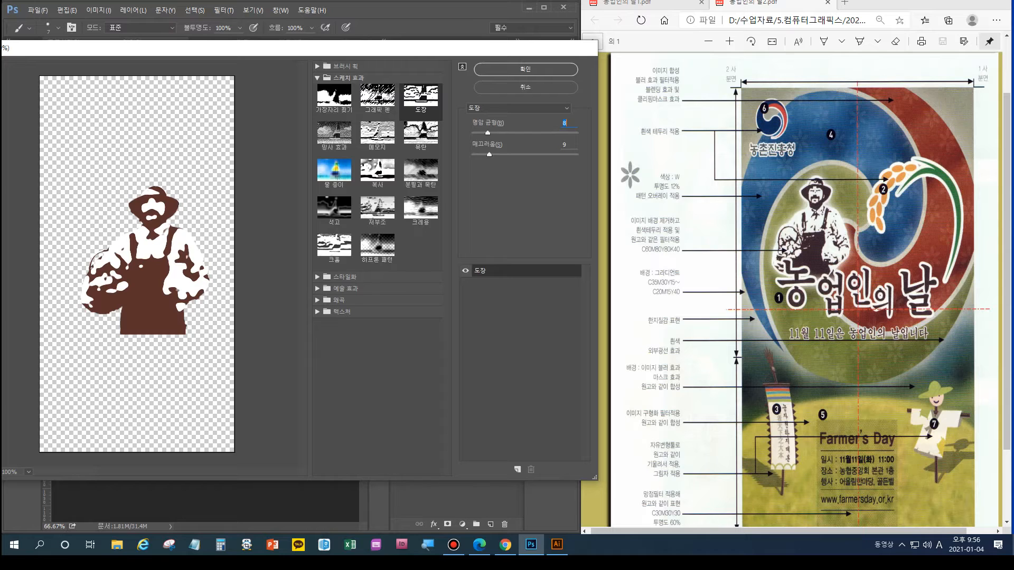
pyautogui.write('4')
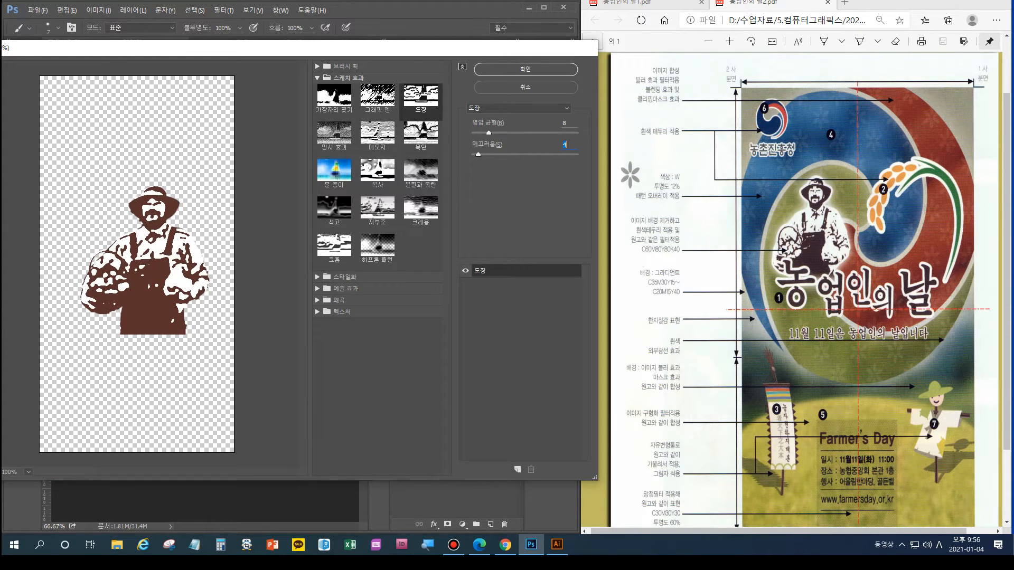
pyautogui.press('Down')
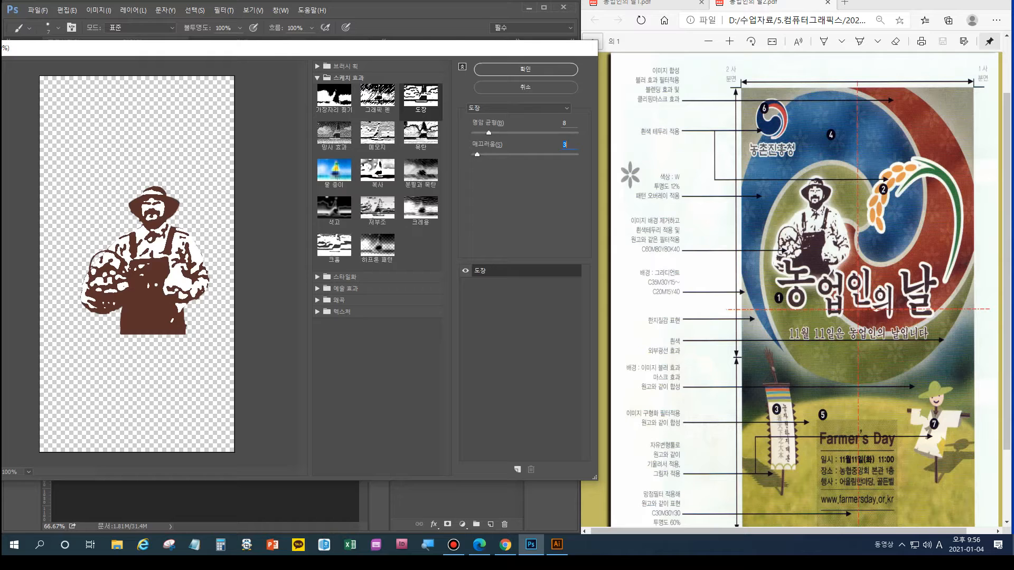
# Adjust the Stamp filter to 명암 균형 9 and 매끄러움 2
pyautogui.moveTo(489, 132); pyautogui.dragTo(499, 133)
pyautogui.moveTo(503, 132)
pyautogui.mouseDown()
pyautogui.moveTo(516, 132)
pyautogui.moveTo(504, 132)
pyautogui.mouseUp()
pyautogui.moveTo(476, 154)
pyautogui.mouseDown()
pyautogui.moveTo(491, 154)
pyautogui.moveTo(477, 155)
pyautogui.mouseUp()
pyautogui.press('Down')
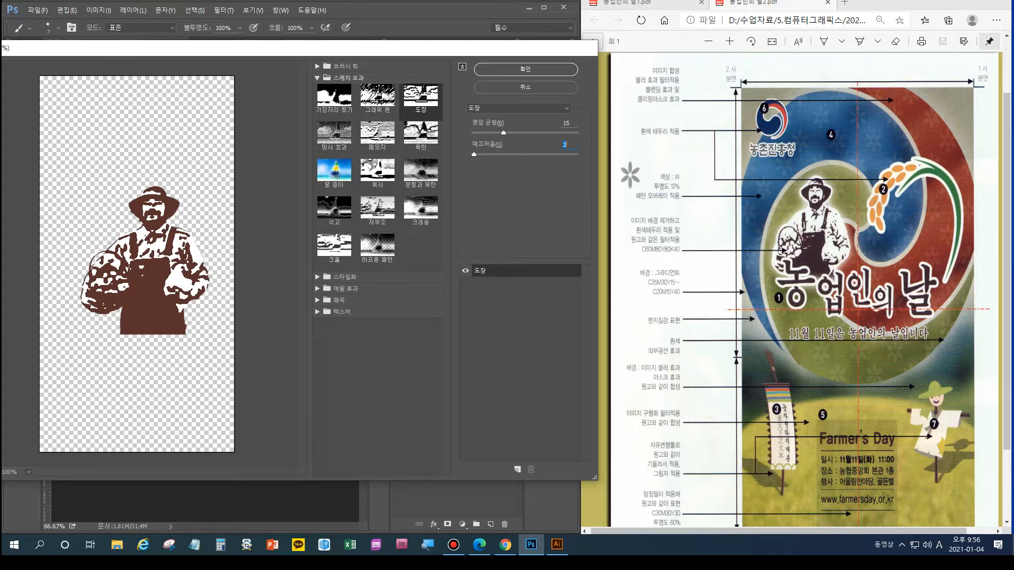
pyautogui.hotkey('shift', 'Tab')
pyautogui.press('Down')
pyautogui.press('Down')
pyautogui.press('Down')
pyautogui.press('Down')
pyautogui.press('Down')
pyautogui.press('Down')
# Compare how the other sketch filters, such as 목탄, 그래픽 펜 and 하프톤 패턴, render the farmer
pyautogui.click(421, 137)
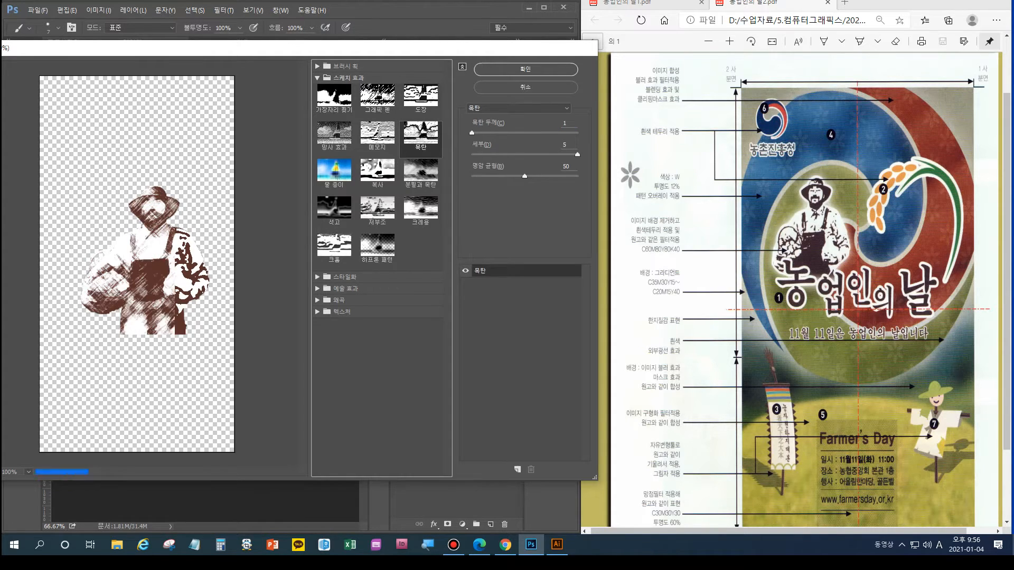
pyautogui.click(377, 137)
pyautogui.click(334, 137)
pyautogui.click(335, 173)
pyautogui.click(378, 173)
pyautogui.click(421, 173)
pyautogui.click(421, 211)
pyautogui.click(378, 211)
pyautogui.click(335, 210)
pyautogui.click(334, 248)
pyautogui.click(377, 249)
pyautogui.click(421, 99)
pyautogui.click(377, 99)
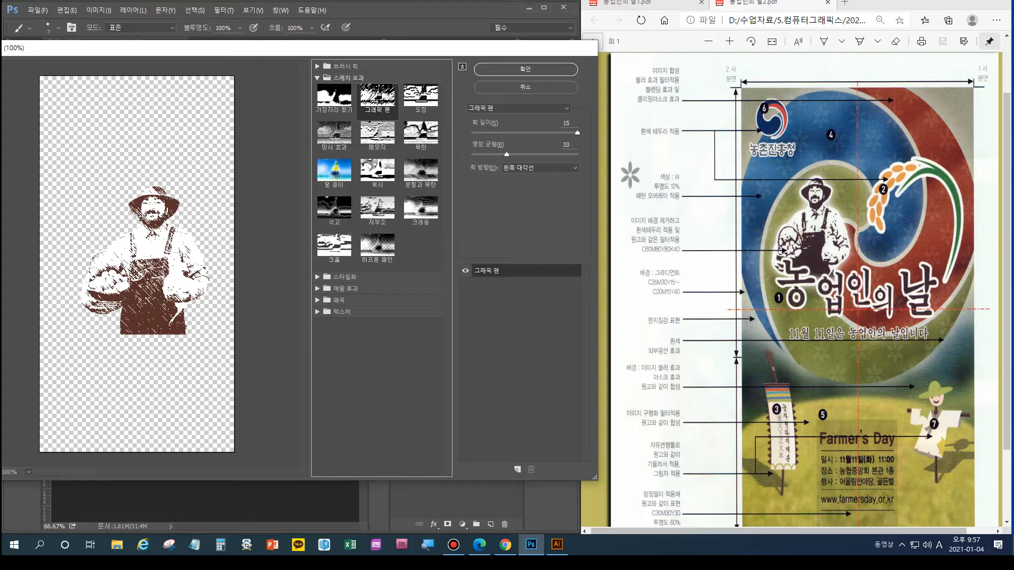
pyautogui.click(334, 99)
# Apply the Stamp (도장) filter with 명암 균형 9 and 매끄러움 2 to the farmer
pyautogui.click(421, 99)
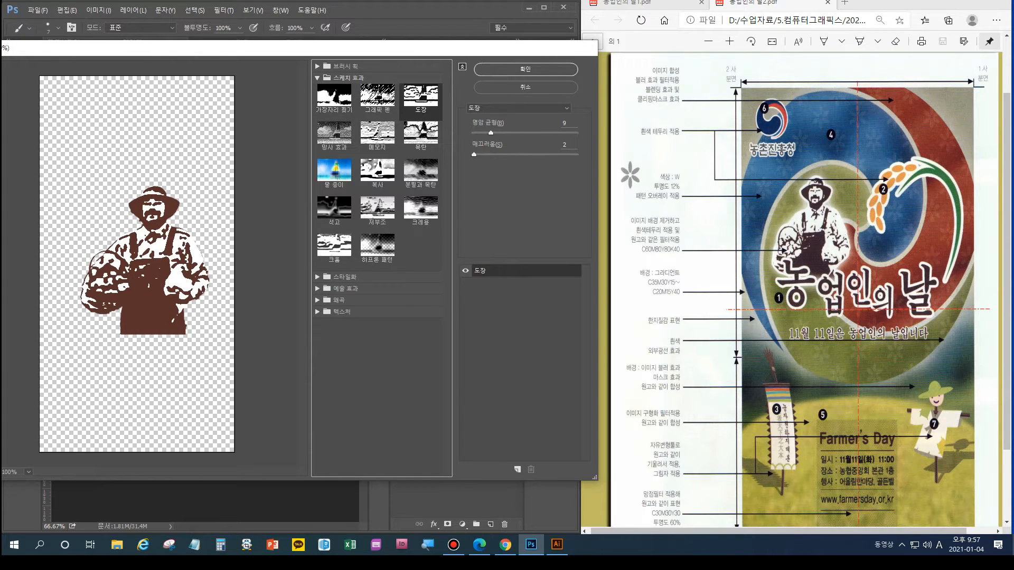
pyautogui.click(519, 109)
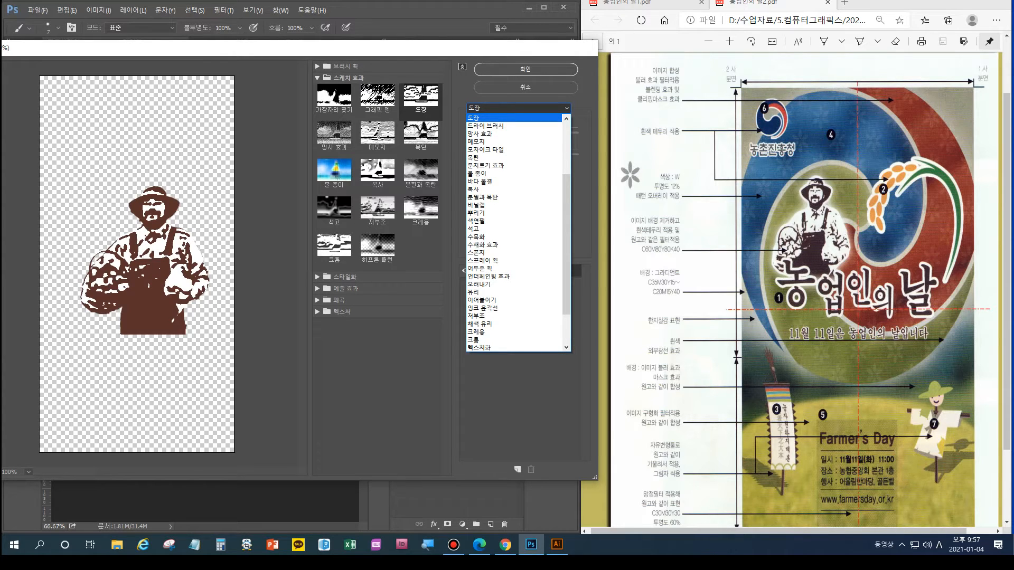
pyautogui.click(519, 108)
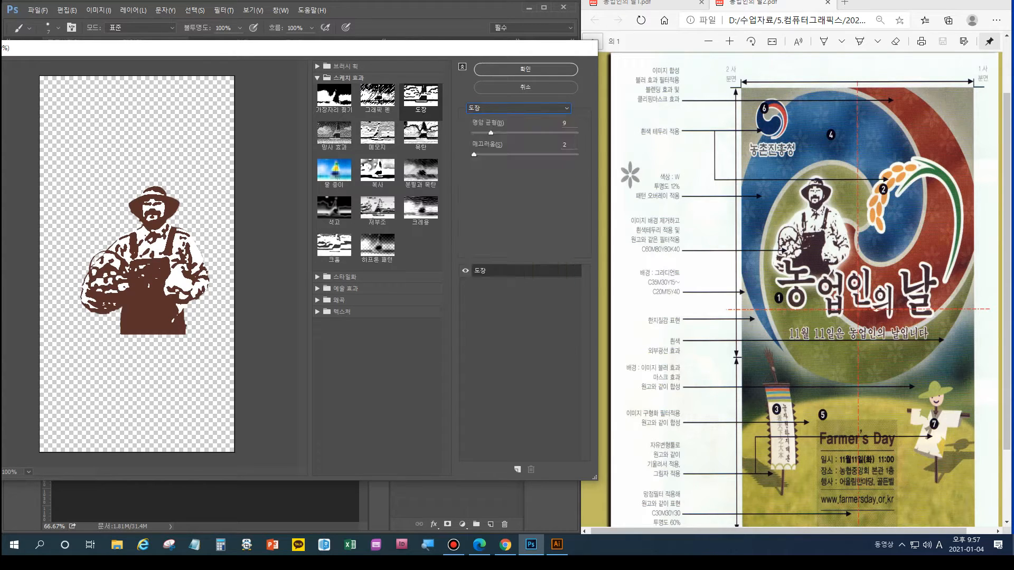
pyautogui.press('Return')
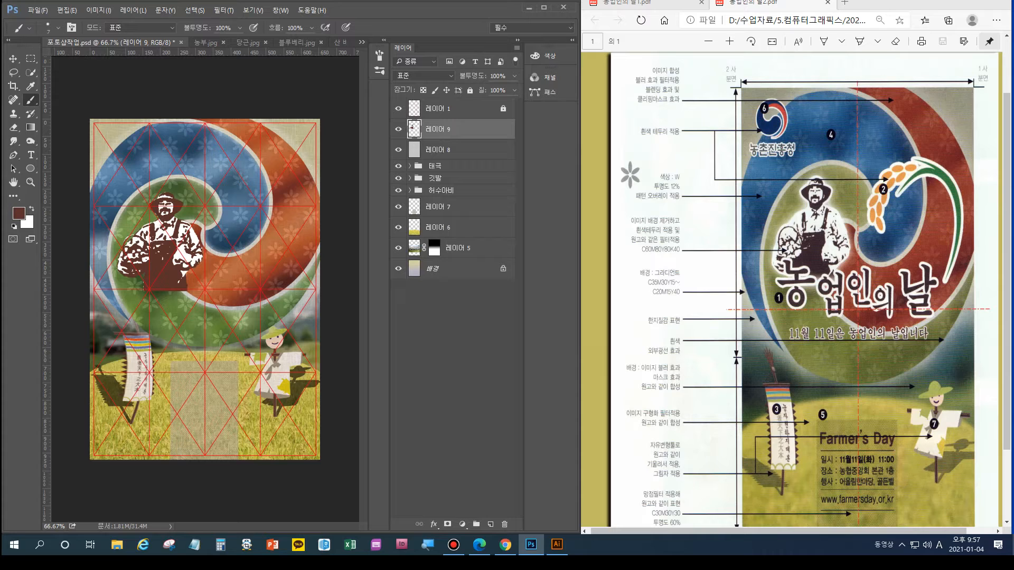
# Add a white 5 px outside stroke (획) layer style to the farmer on 레이어 9
pyautogui.doubleClick(478, 129)
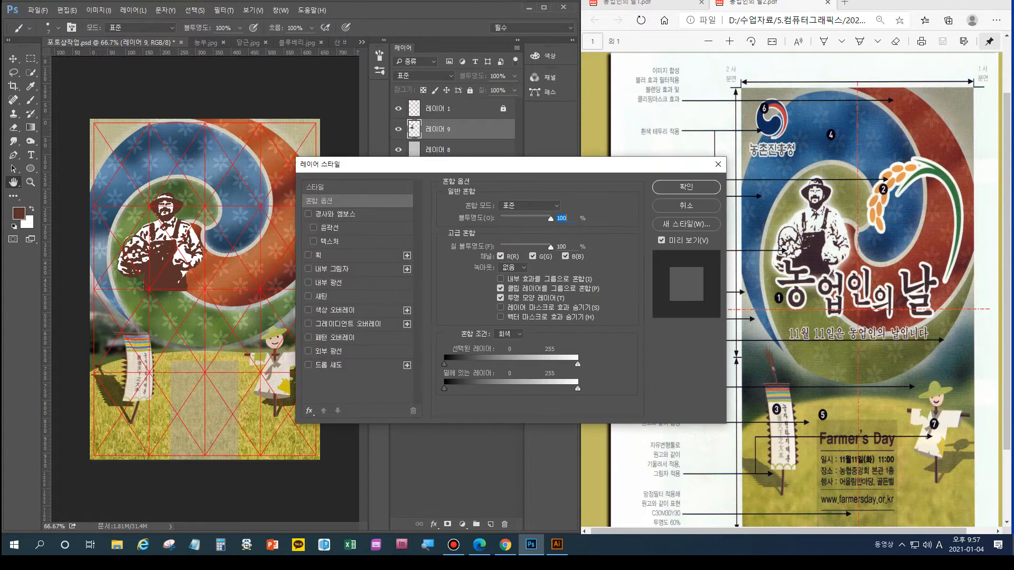
pyautogui.click(319, 255)
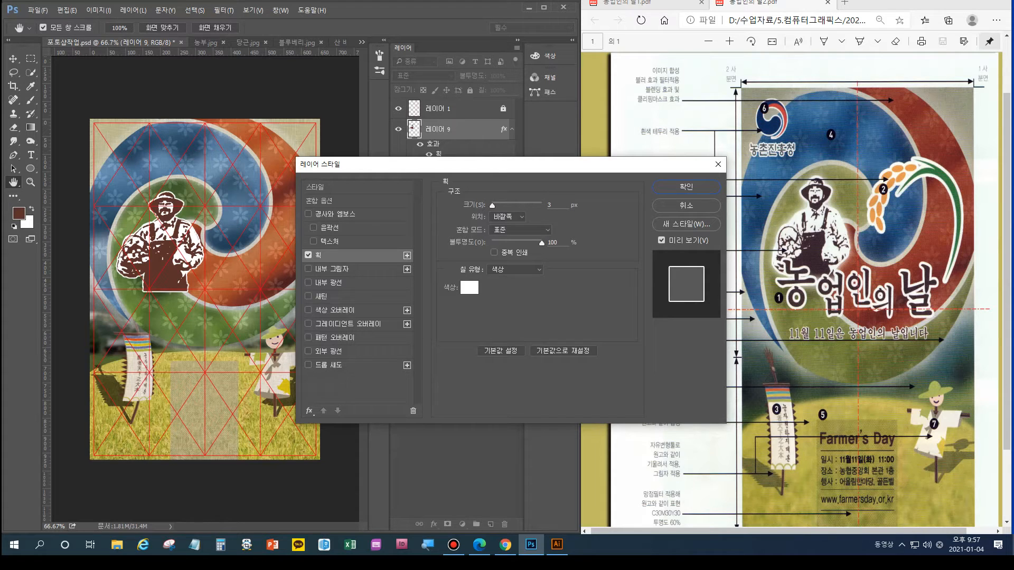
pyautogui.moveTo(492, 205); pyautogui.dragTo(494, 205)
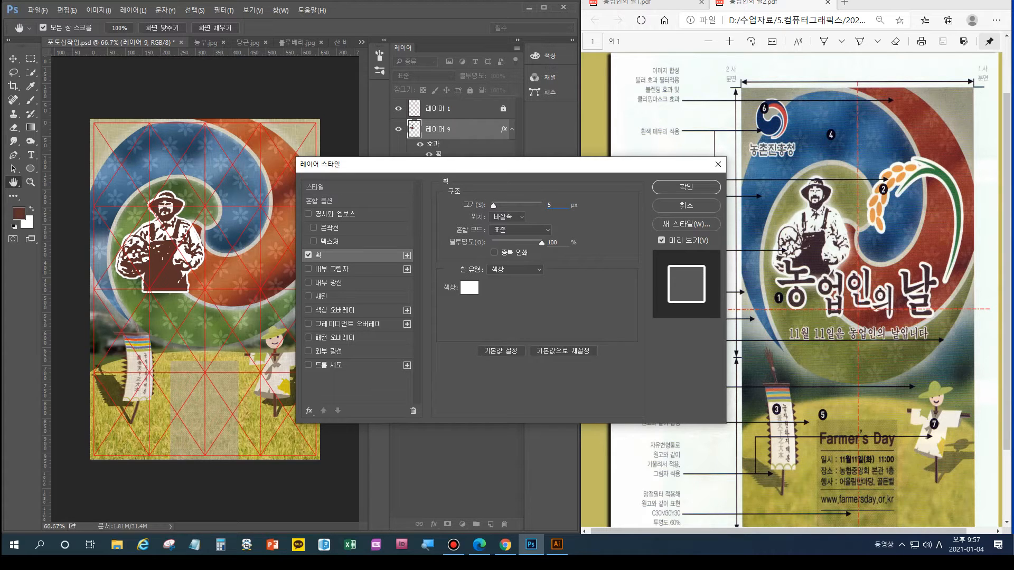
pyautogui.press('Return')
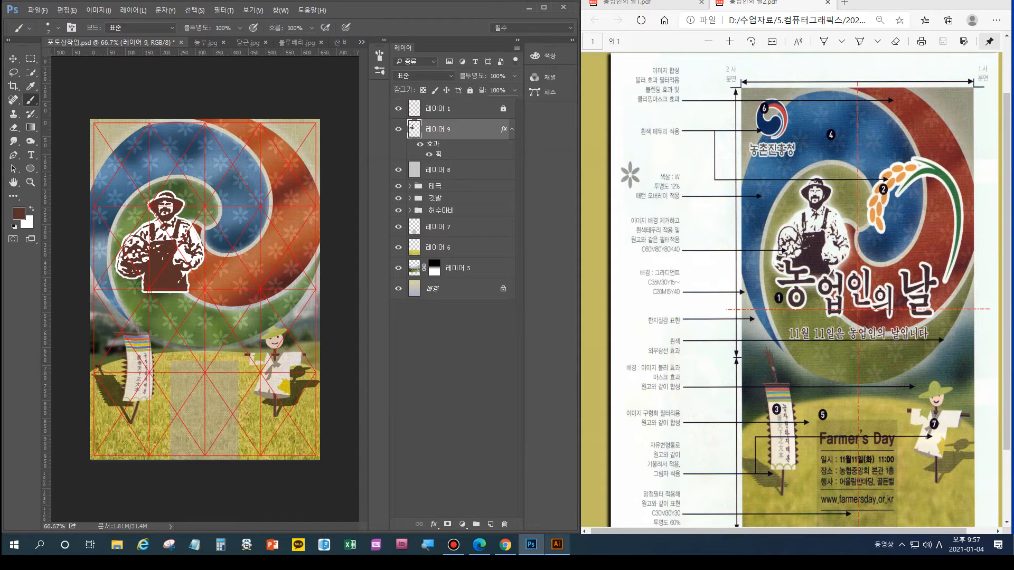
# Switch to Illustrator, select the navy logo swirl in 일러스트.ai and try pasting it as pixels into the Photoshop poster
pyautogui.click(556, 544)
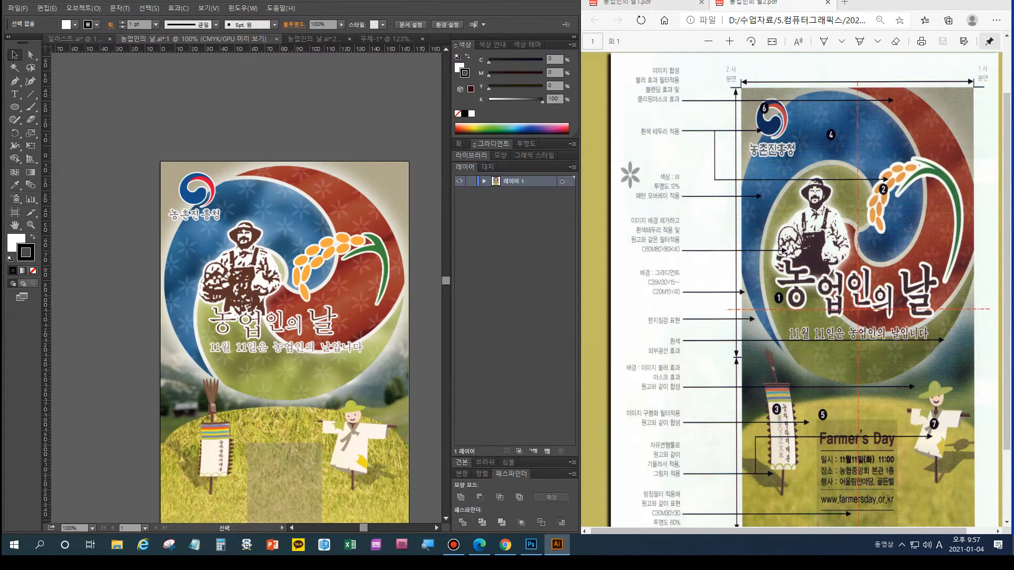
pyautogui.click(69, 38)
pyautogui.click(155, 94)
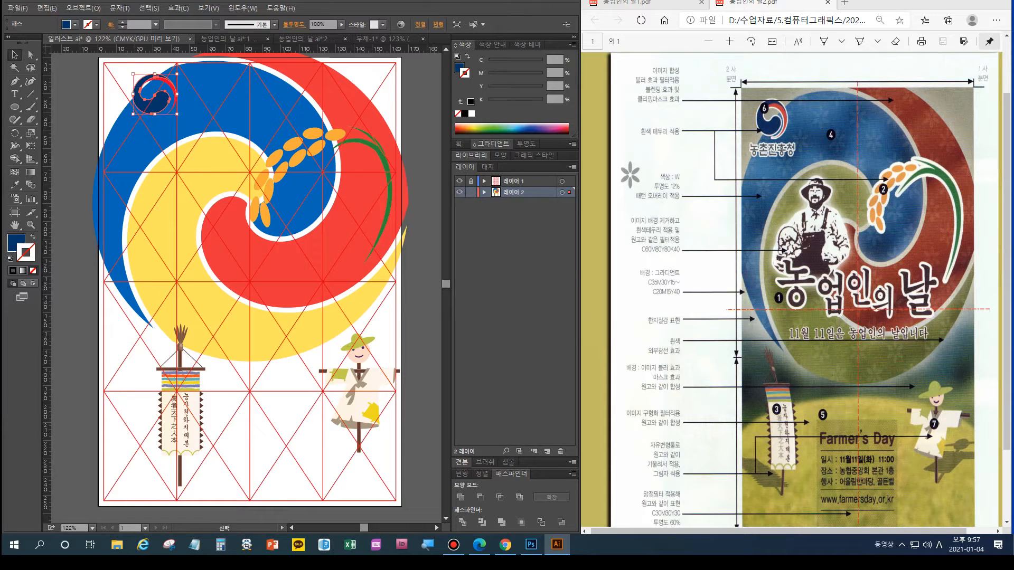
pyautogui.click(530, 545)
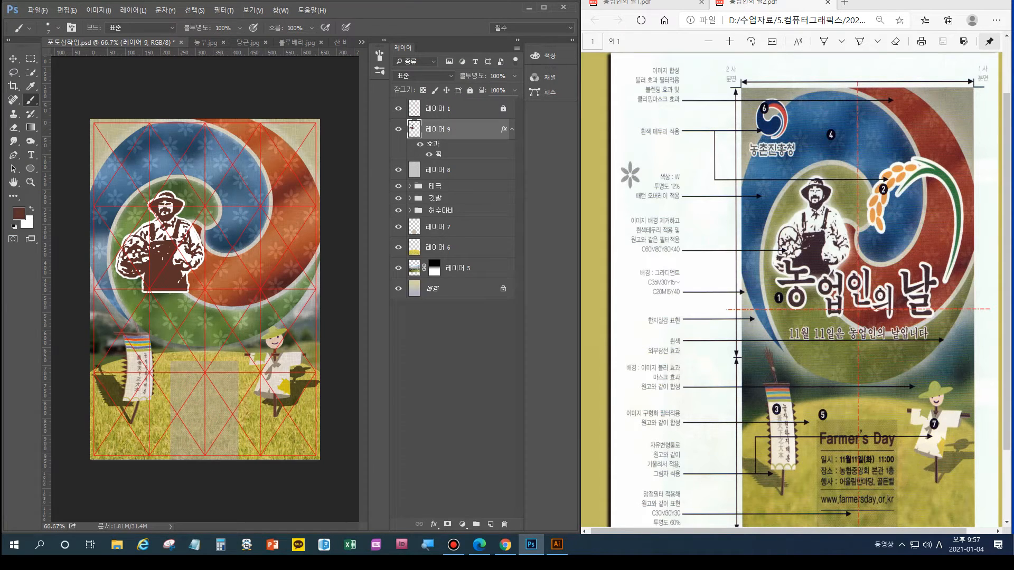
pyautogui.hotkey('ctrl', 'v')
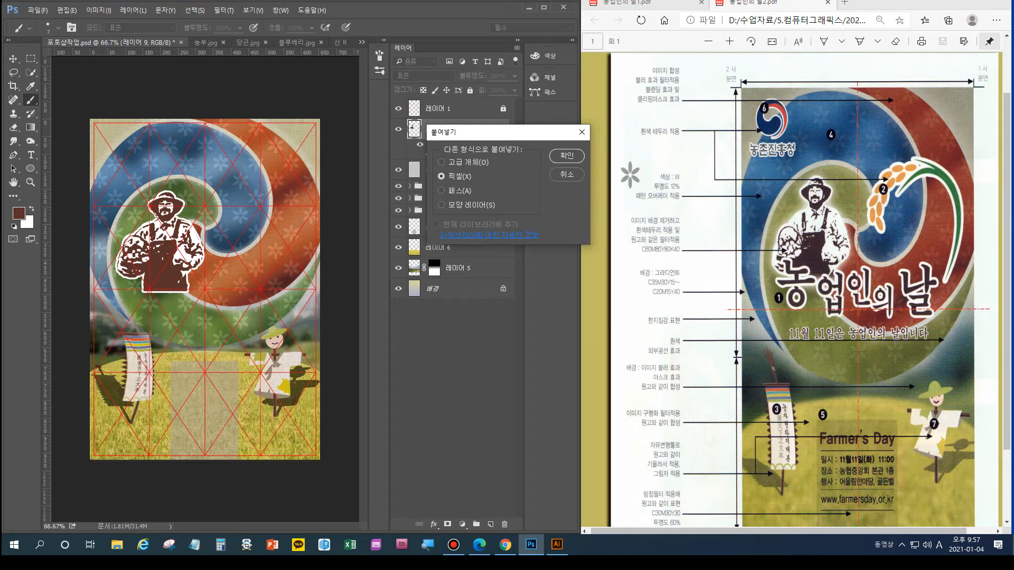
pyautogui.press('Return')
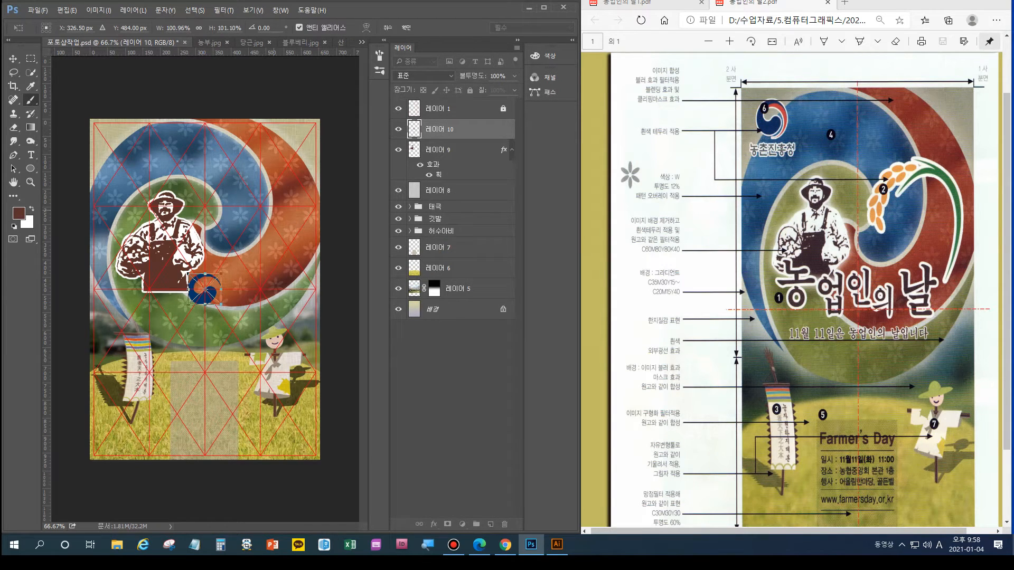
pyautogui.press('Escape')
# Return to the logo swirl in Illustrator and try once more to paste it into the Photoshop poster as pixels
pyautogui.click(557, 544)
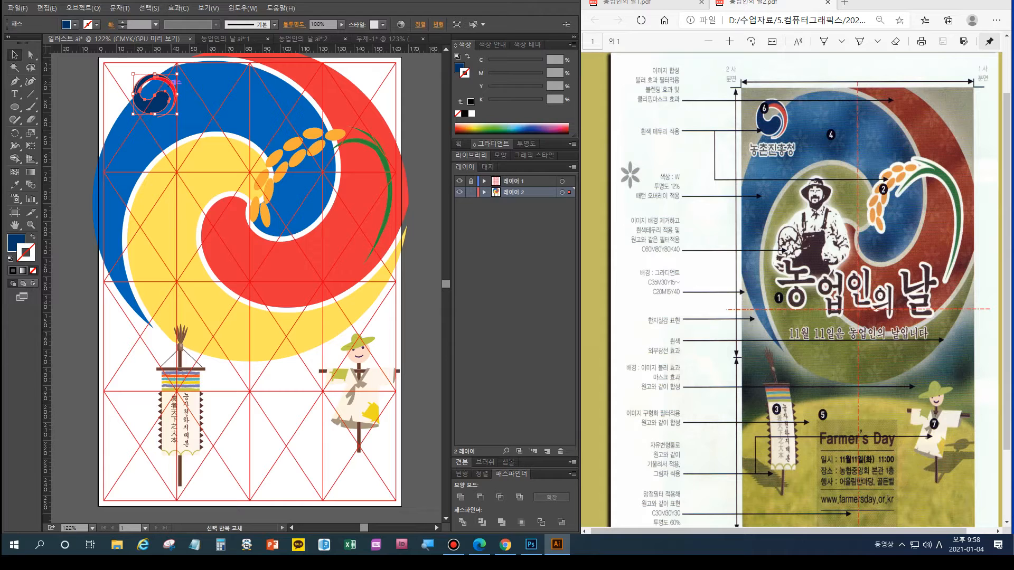
pyautogui.press('a')
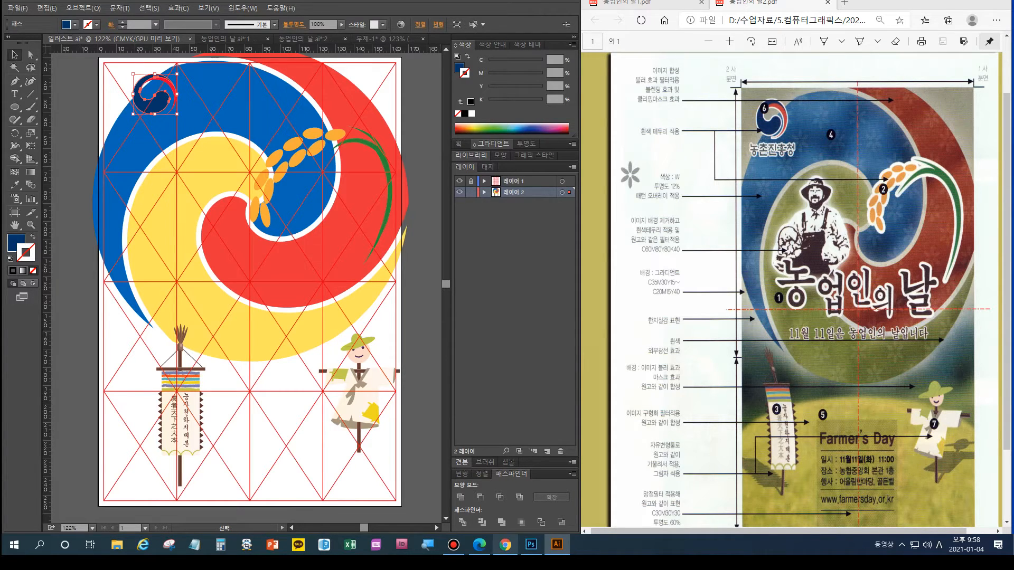
pyautogui.click(531, 544)
pyautogui.hotkey('ctrl', 'v')
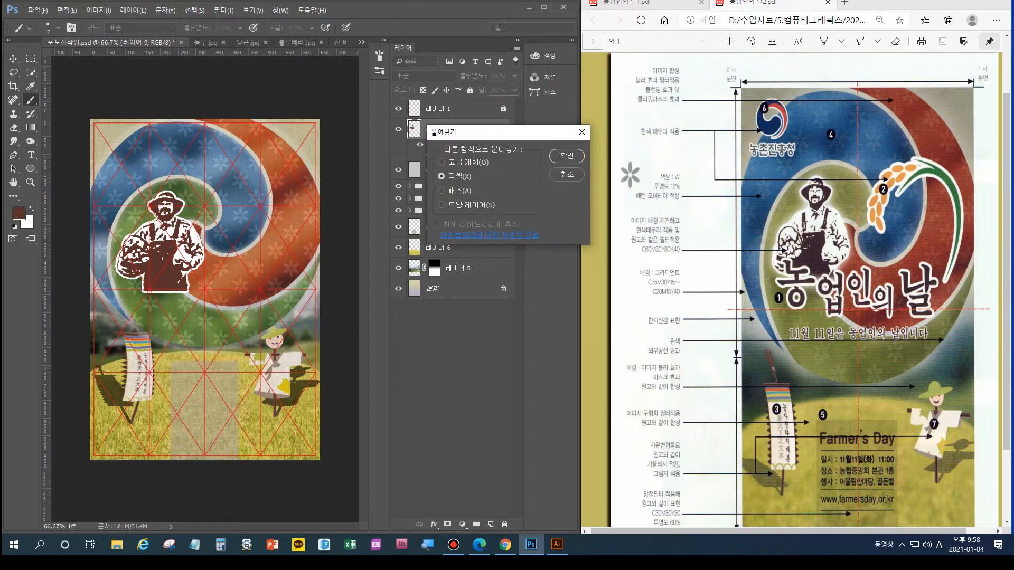
pyautogui.press('Return')
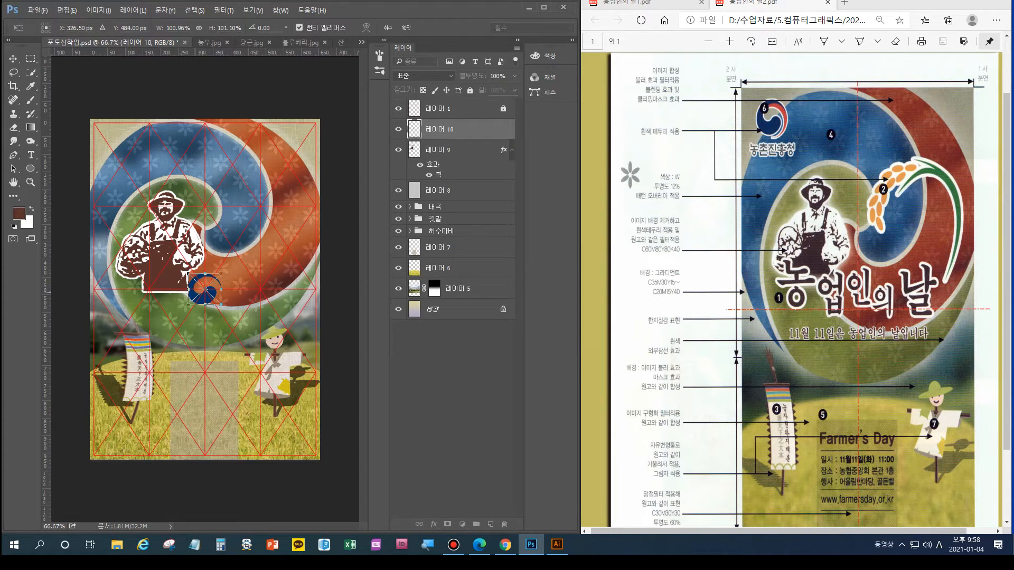
pyautogui.press('Escape')
# Switch to Illustrator and select both the navy and red parts of the logo swirl for copying
pyautogui.click(557, 544)
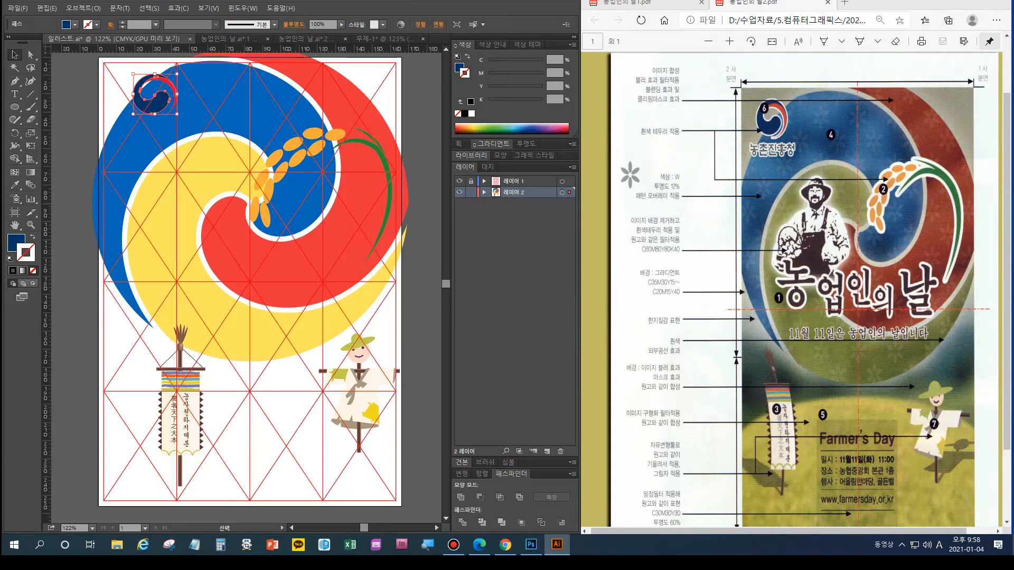
pyautogui.hotkey('ctrl', '=')
pyautogui.hotkey('ctrl', '=')
pyautogui.hotkey('ctrl', '=')
pyautogui.moveTo(163, 126); pyautogui.dragTo(321, 490)
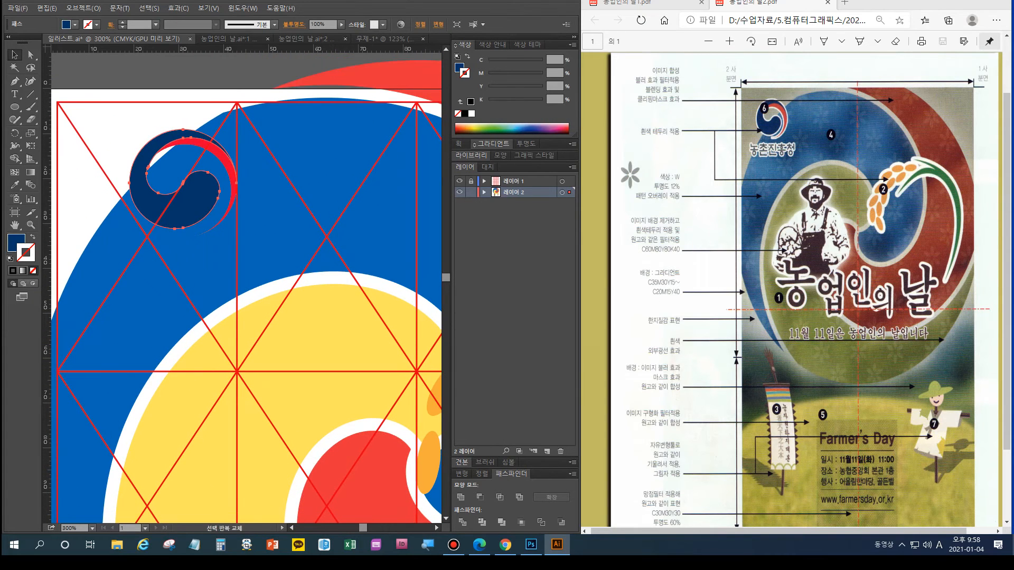
pyautogui.keyDown('shift'); pyautogui.click(206, 140); pyautogui.keyUp('shift')
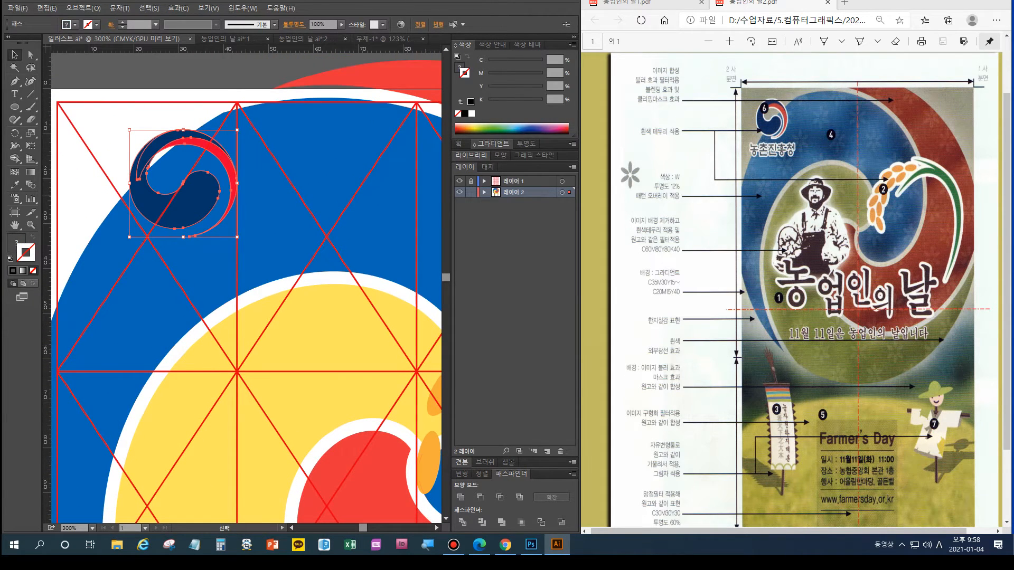
# Switch to Photoshop, paste the complete logo swirl as pixels and move it to the poster's upper-left corner
pyautogui.click(531, 545)
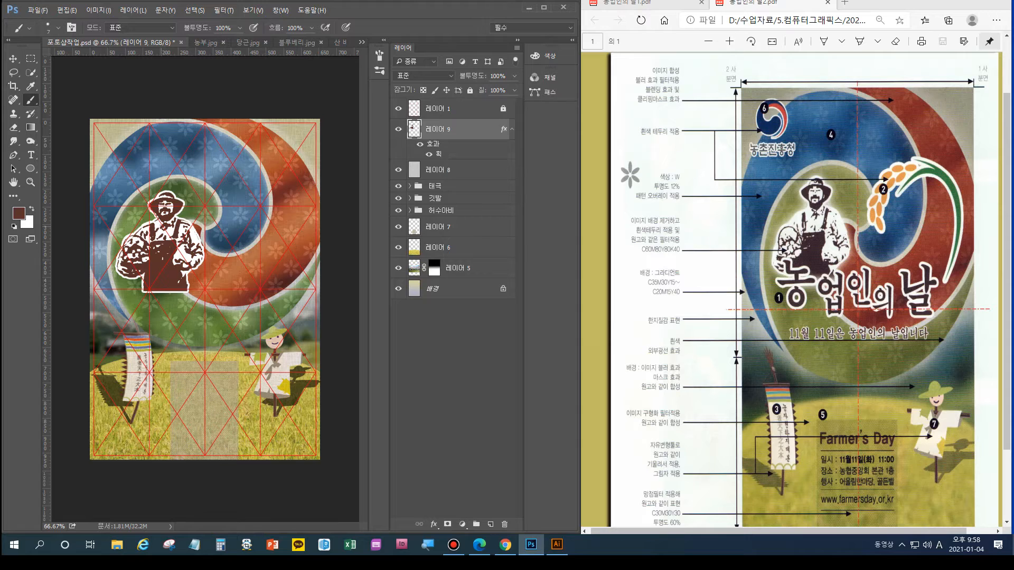
pyautogui.hotkey('ctrl', 'v')
pyautogui.click(567, 155)
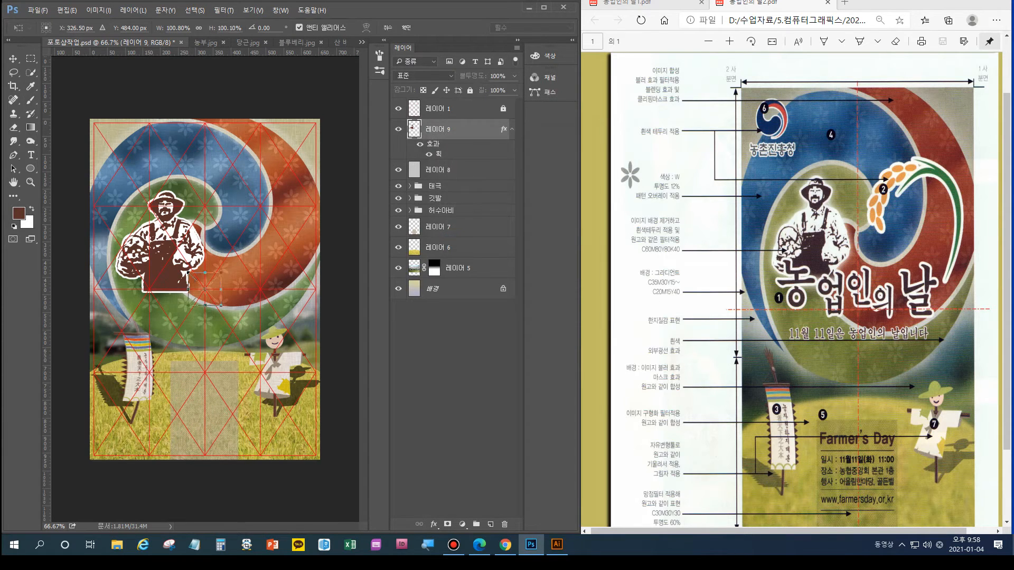
pyautogui.click(13, 58)
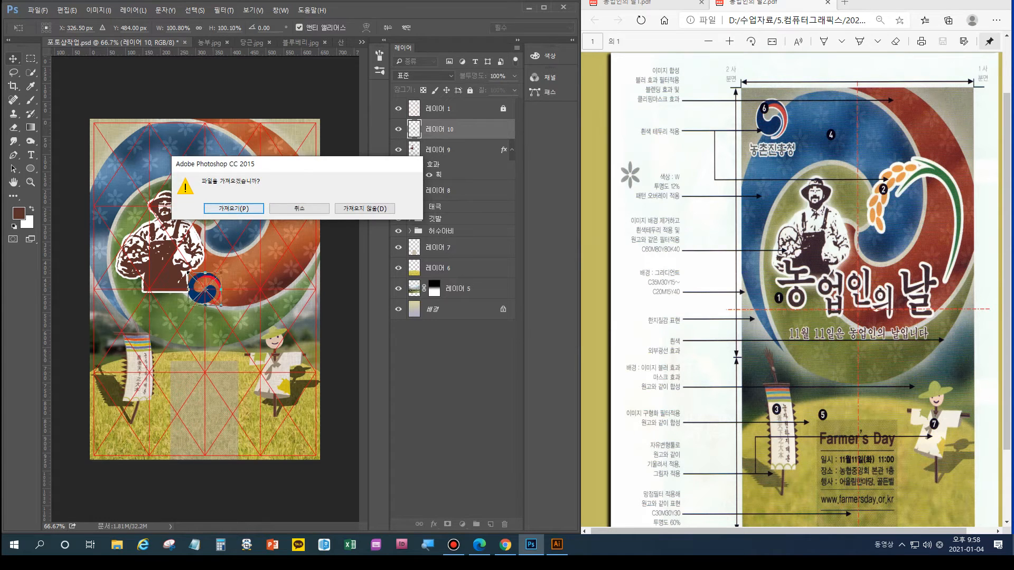
pyautogui.press('Return')
pyautogui.moveTo(208, 283); pyautogui.dragTo(190, 232)
pyautogui.moveTo(150, 136); pyautogui.dragTo(133, 127)
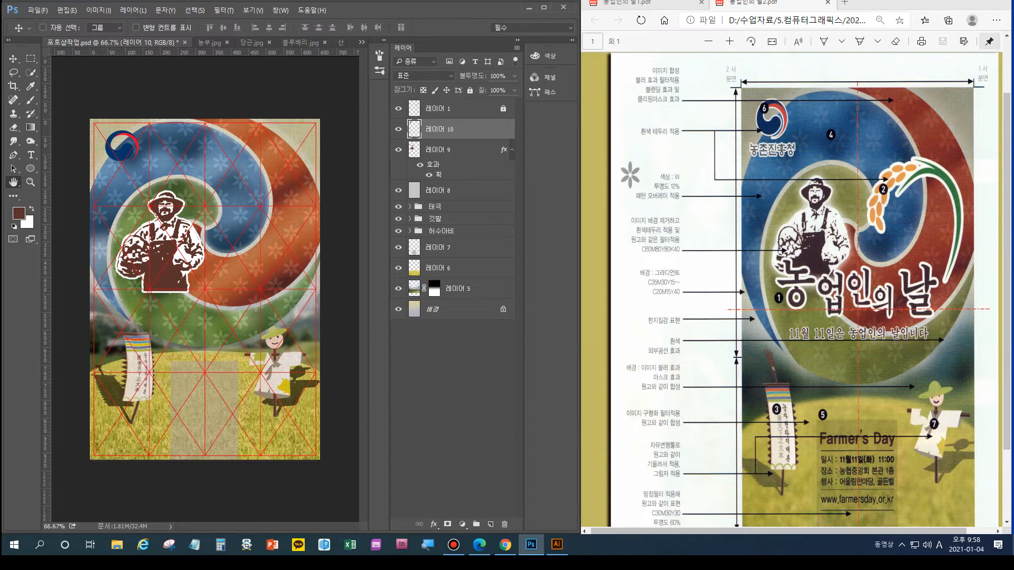
# Add a white 4 px outside stroke (획) layer style to the logo on 레이어 10
pyautogui.doubleClick(476, 129)
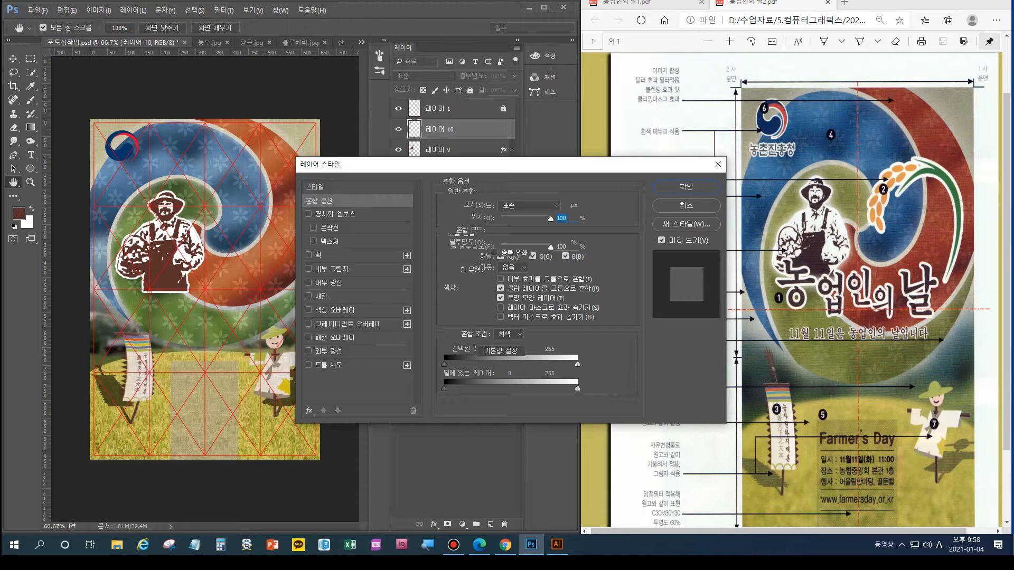
pyautogui.click(319, 255)
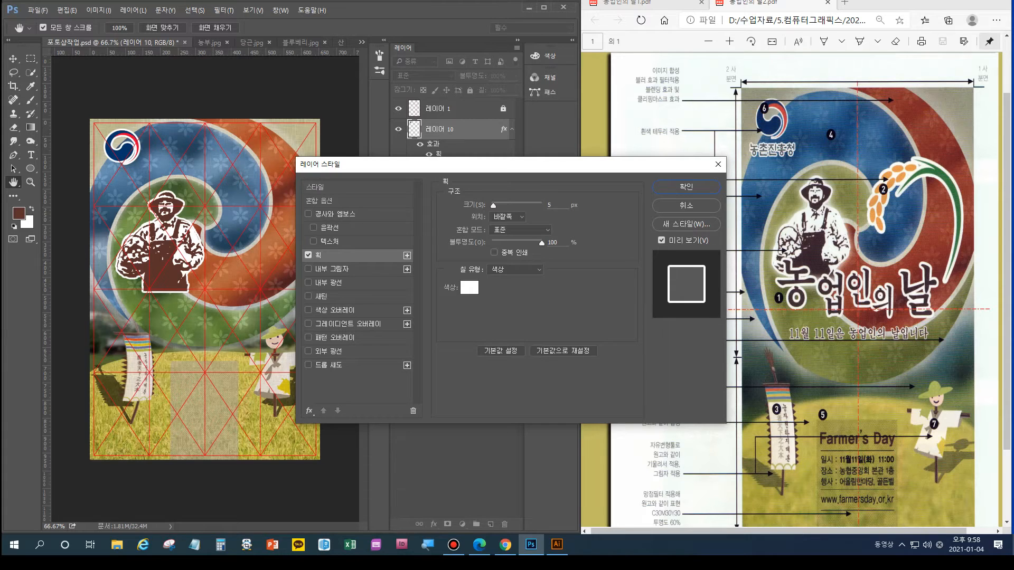
pyautogui.doubleClick(552, 205)
pyautogui.write('4')
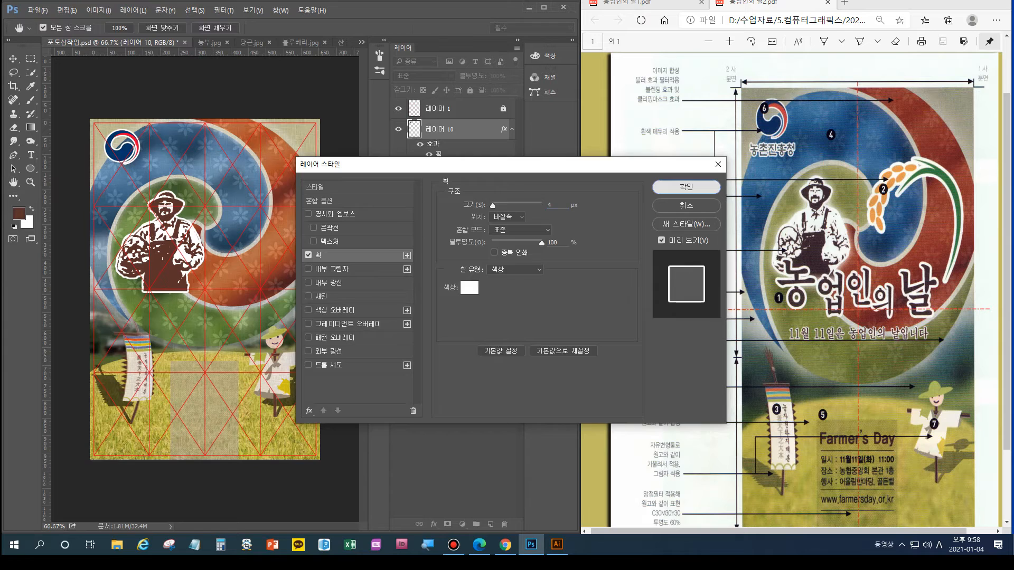
pyautogui.click(686, 186)
# Rename the logo layer as 농촌진흥청
pyautogui.doubleClick(437, 129)
pyautogui.write('shd')
pyautogui.press('BackSpace')
pyautogui.press('BackSpace')
pyautogui.press('BackSpace')
pyautogui.press('Hangul')
pyautogui.write('농촌진흥청')
pyautogui.press('Return')
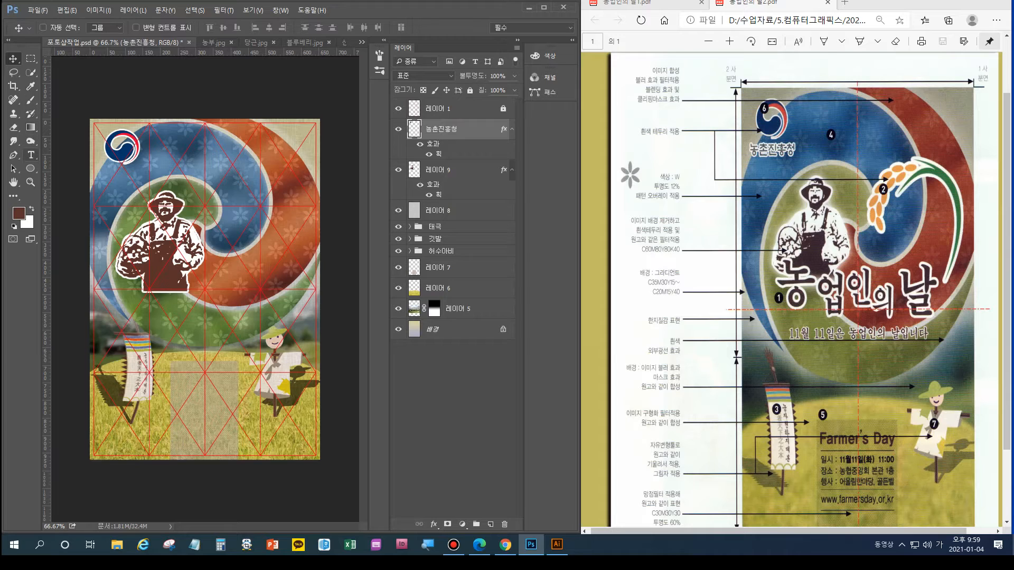
# Add the text 농촌진흥청 just below the logo swirl
pyautogui.press('t')
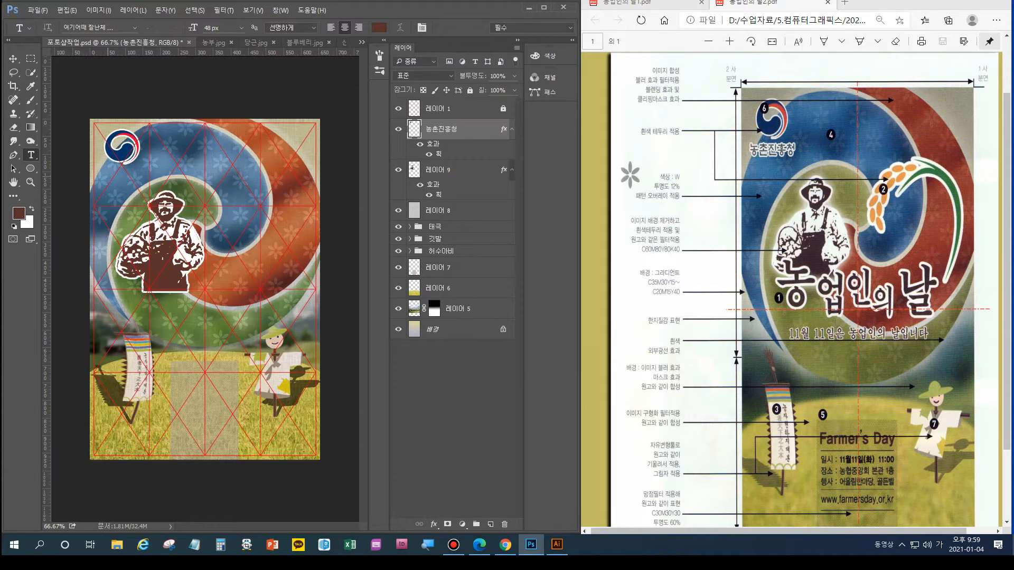
pyautogui.click(108, 176)
pyautogui.write('농촌진')
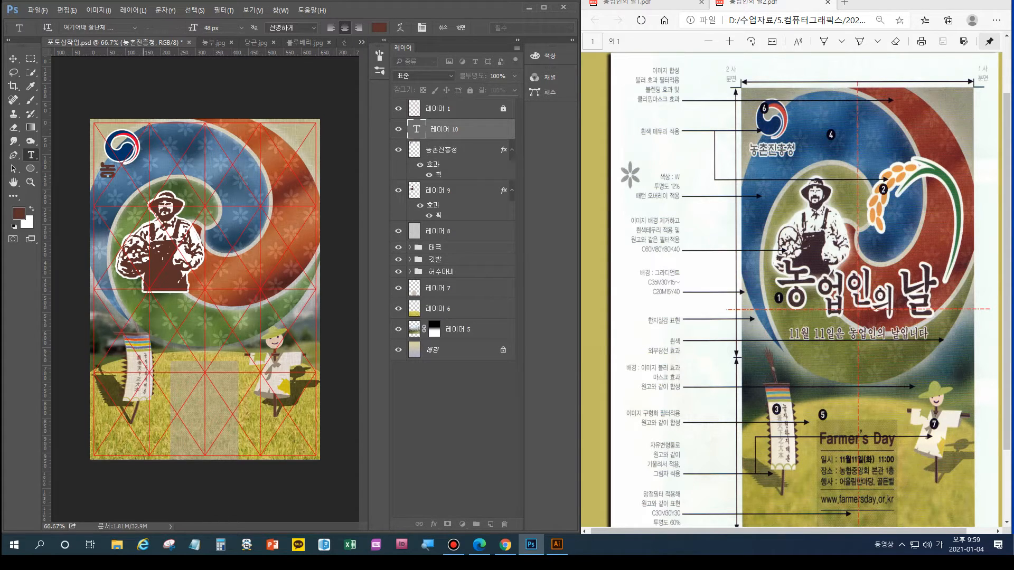
pyautogui.write('흥청')
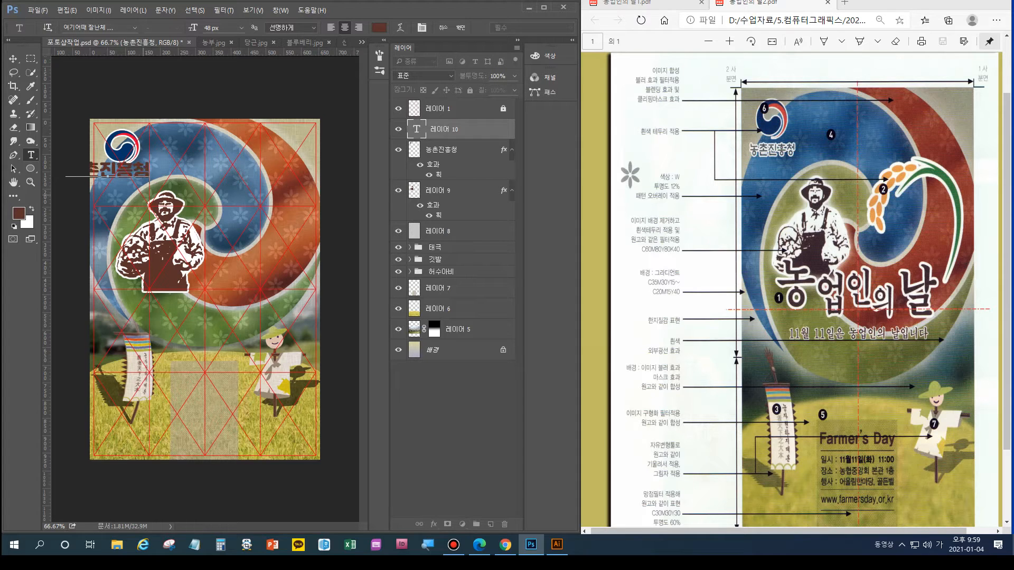
# Set the font of the whole 농촌진흥청 text to 궁서 Regular
pyautogui.hotkey('ctrl', 'a')
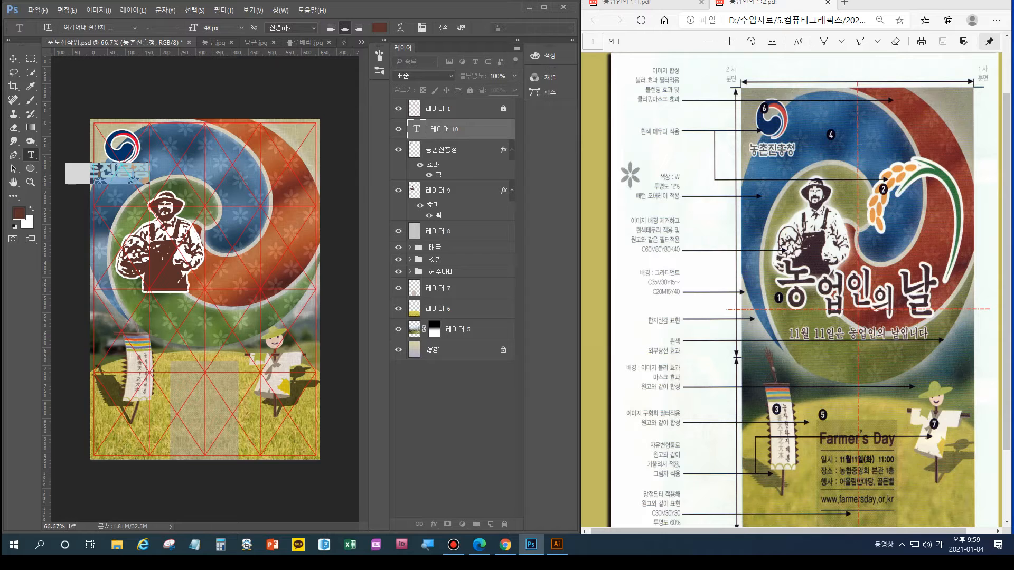
pyautogui.hotkey('ctrl', 't')
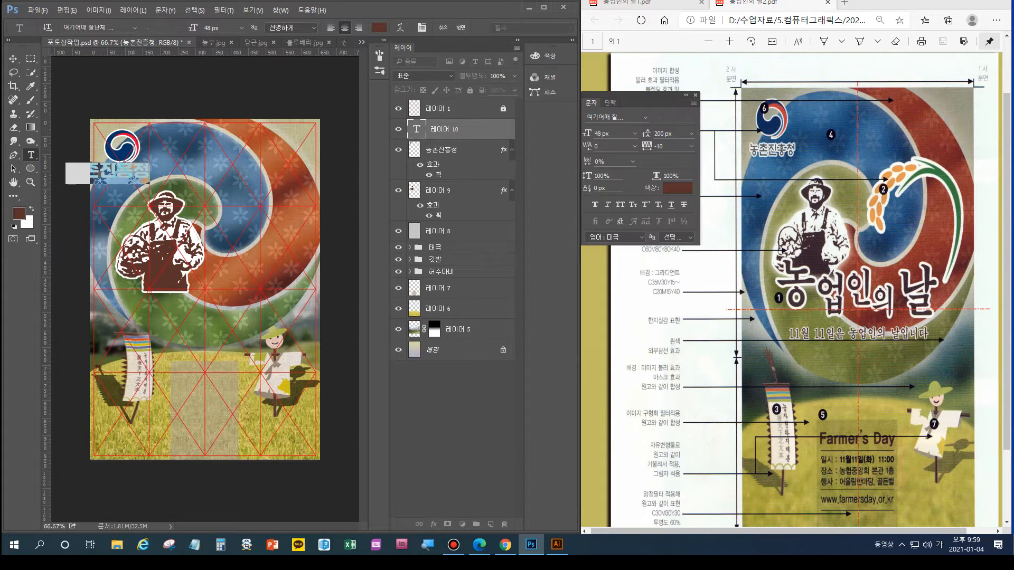
pyautogui.click(646, 117)
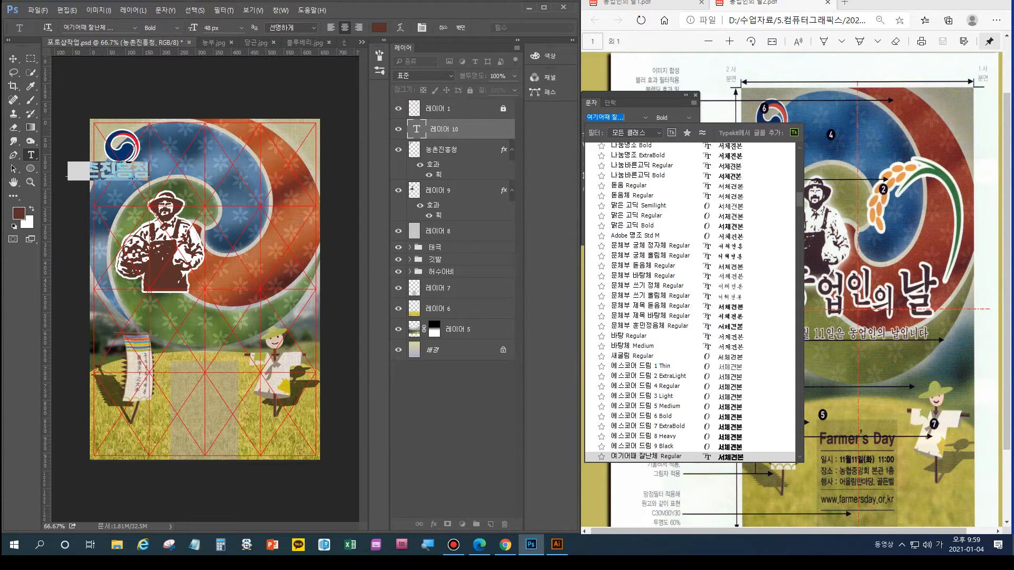
pyautogui.scroll(2, 689, 318)
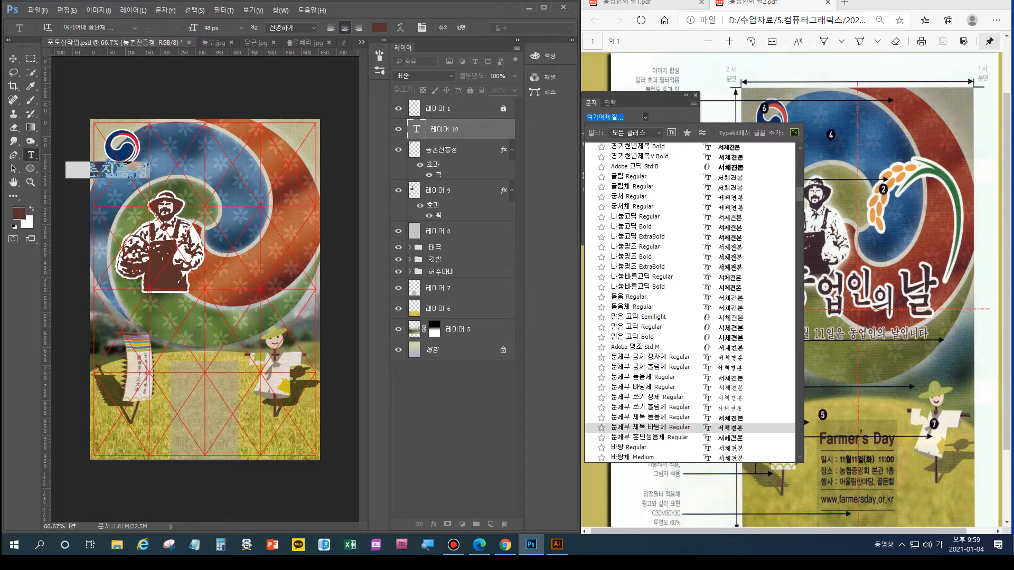
pyautogui.press('Down')
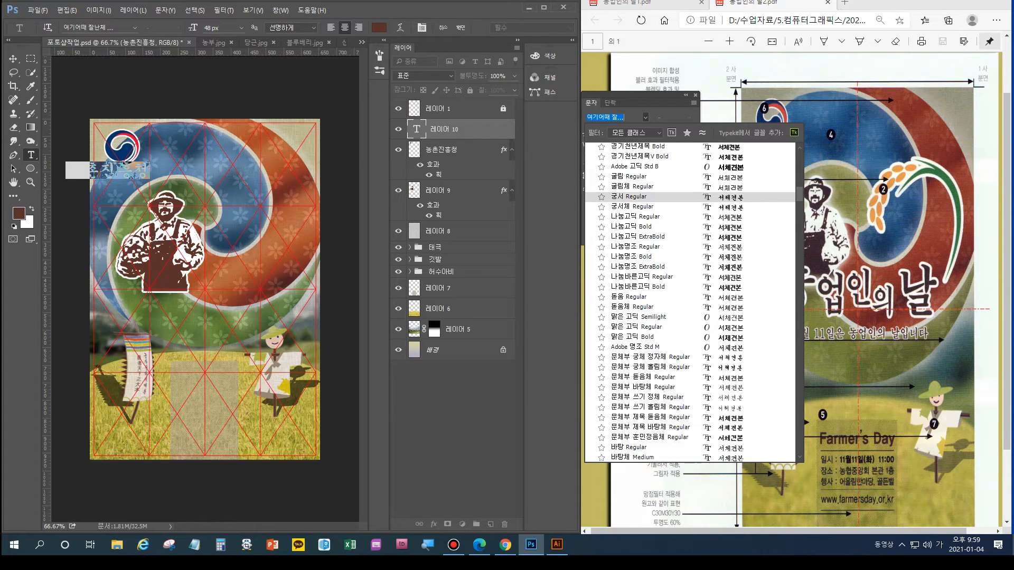
pyautogui.press('Return')
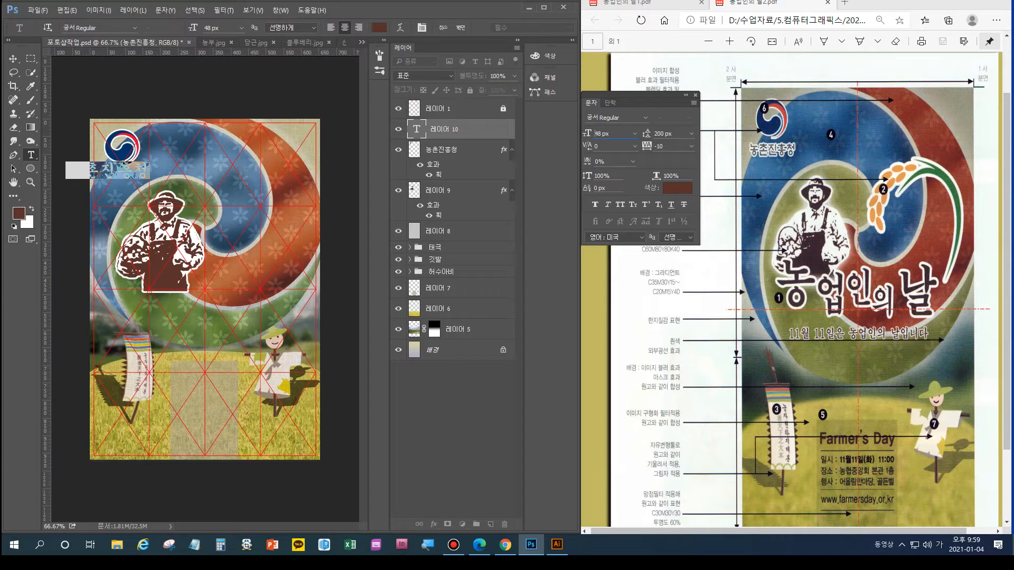
# Reduce the 농촌진흥청 text to 37 px and shift it right so it sits under the logo
pyautogui.press('Down')
pyautogui.press('Down')
pyautogui.press('Down')
pyautogui.press('Down')
pyautogui.press('Down')
pyautogui.press('Down')
pyautogui.press('Down')
pyautogui.press('Down')
pyautogui.press('Down')
pyautogui.press('Down')
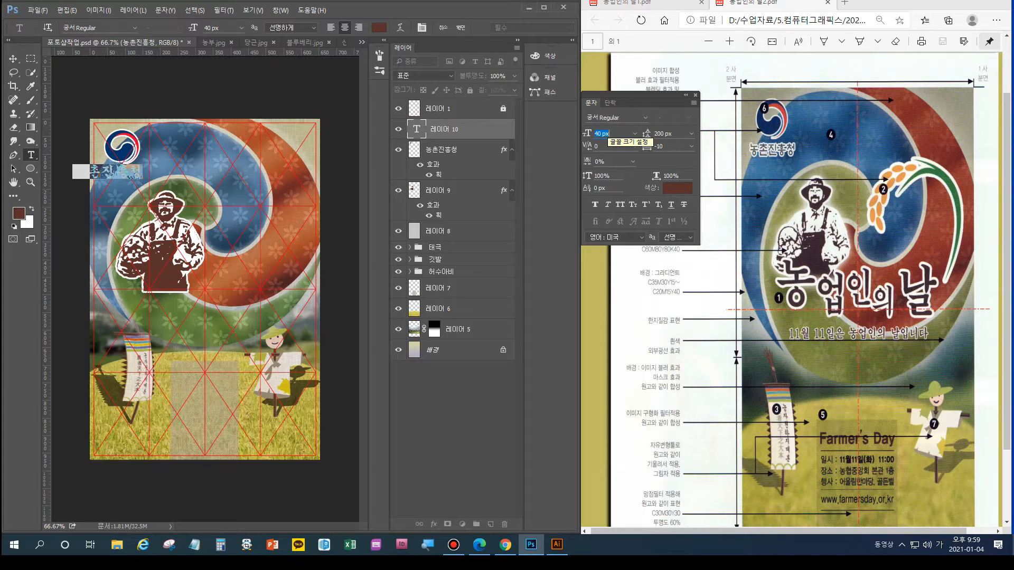
pyautogui.press('Down')
pyautogui.click(13, 58)
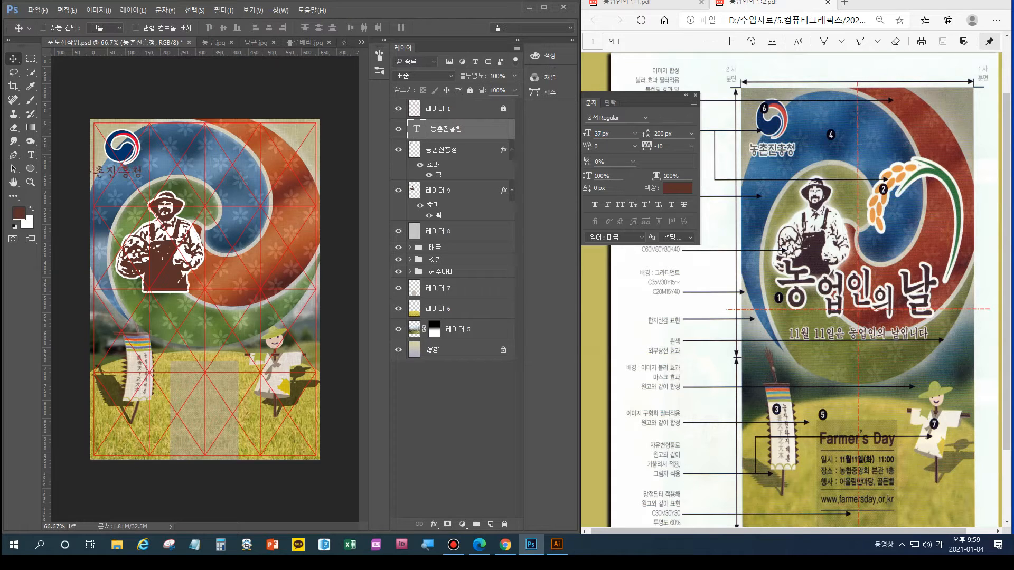
pyautogui.hotkey('shift', 'Right')
pyautogui.hotkey('shift', 'Right')
pyautogui.hotkey('shift', 'Right')
pyautogui.hotkey('shift', 'Right')
# Set the tracking of the 농촌진흥청 text to -100
pyautogui.click(692, 146)
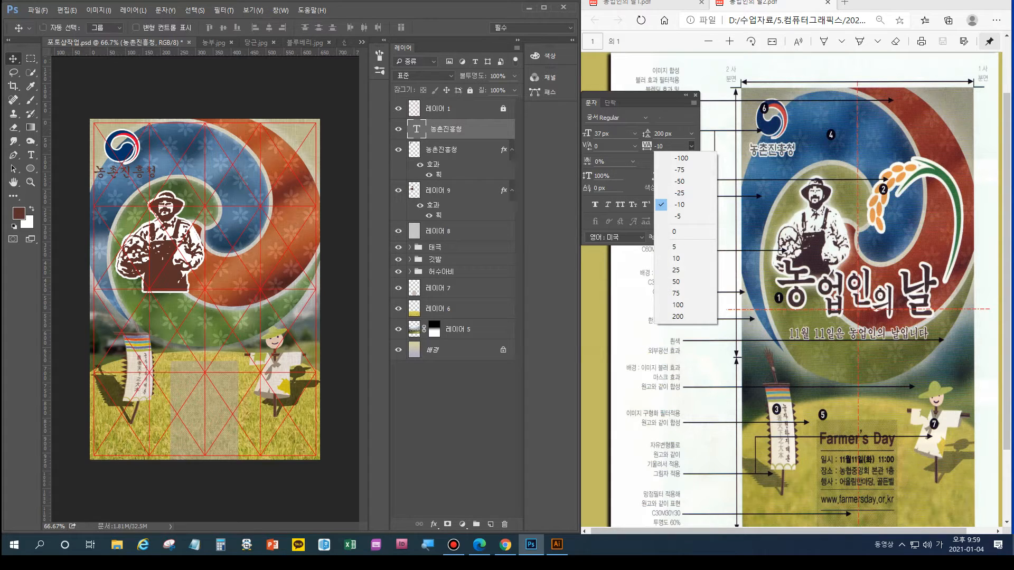
pyautogui.click(680, 181)
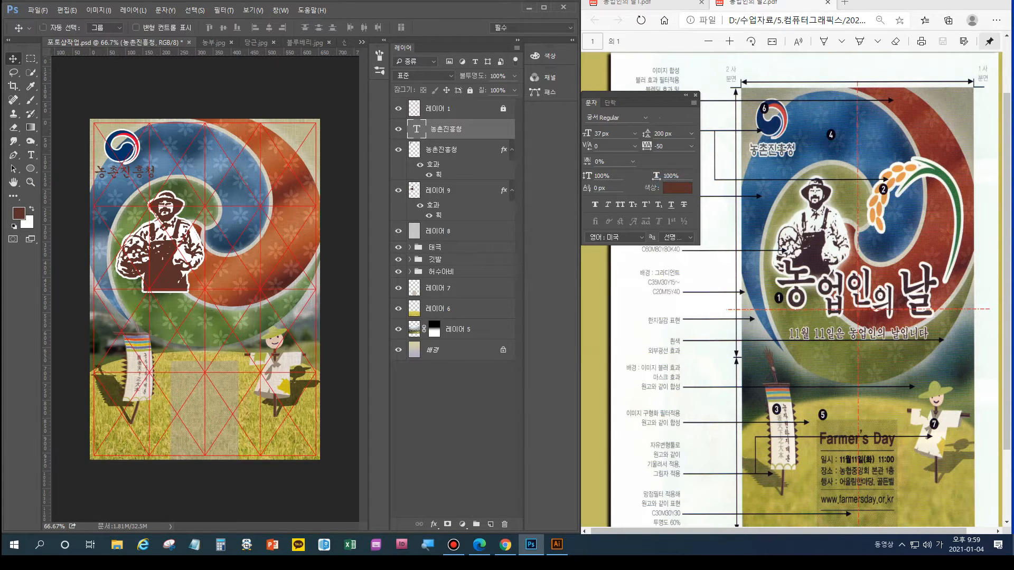
pyautogui.click(692, 145)
pyautogui.click(680, 159)
# Add a white 3 px outside stroke (획) layer style to the 농촌진흥청 text and close the character settings
pyautogui.doubleClick(486, 129)
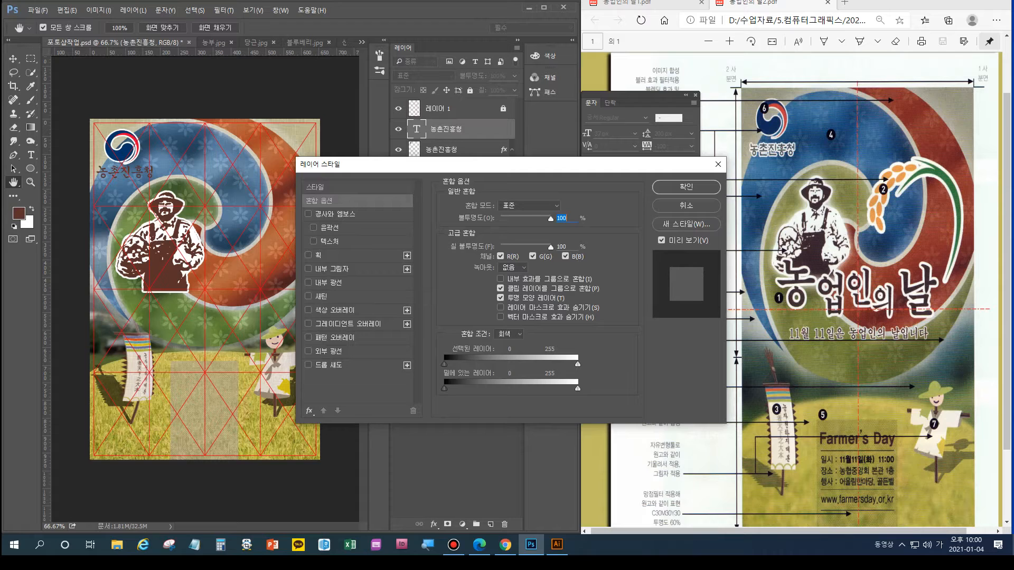
pyautogui.click(318, 255)
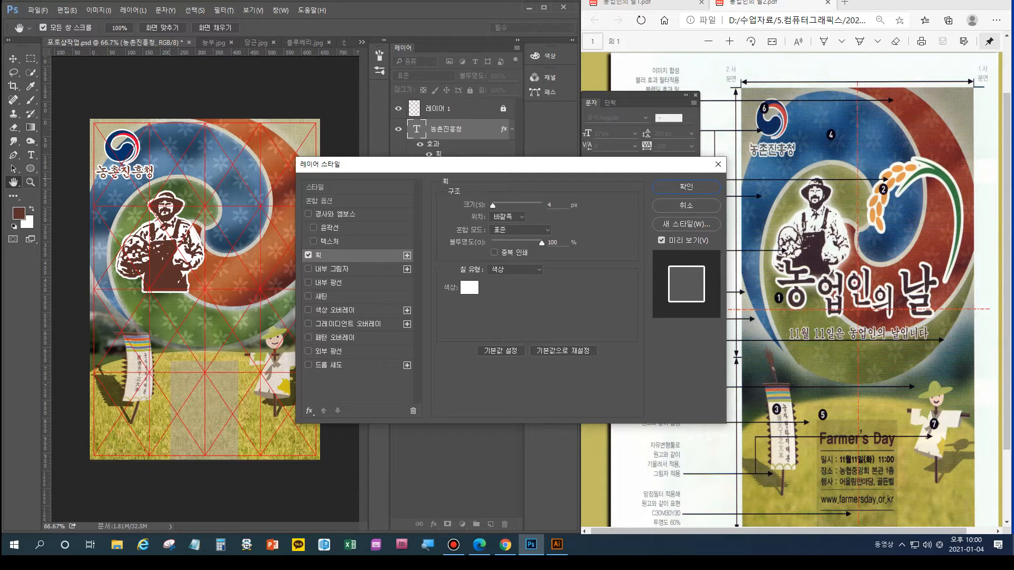
pyautogui.moveTo(553, 205); pyautogui.dragTo(545, 205)
pyautogui.write('3')
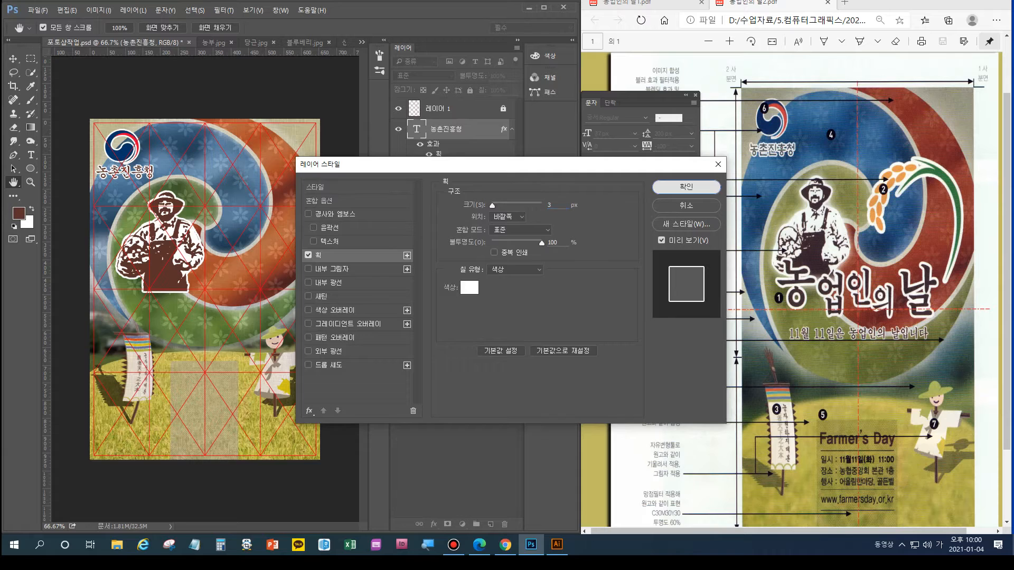
pyautogui.click(686, 187)
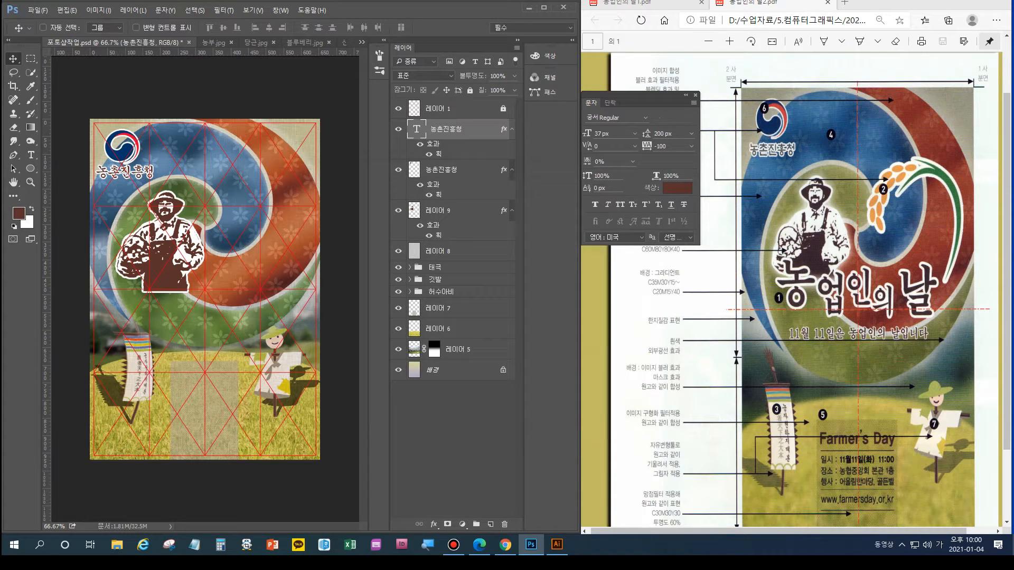
pyautogui.click(686, 95)
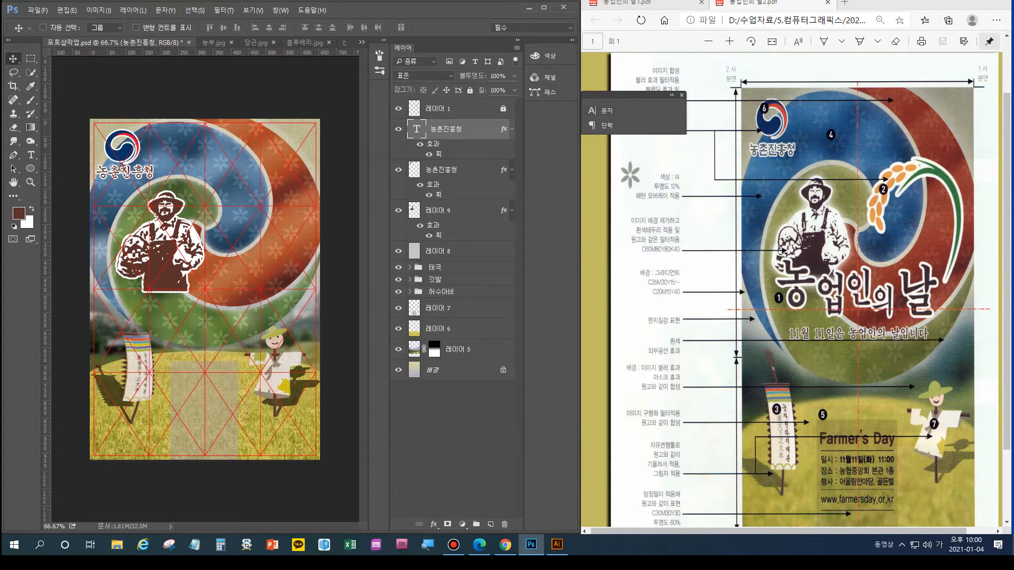
pyautogui.click(681, 95)
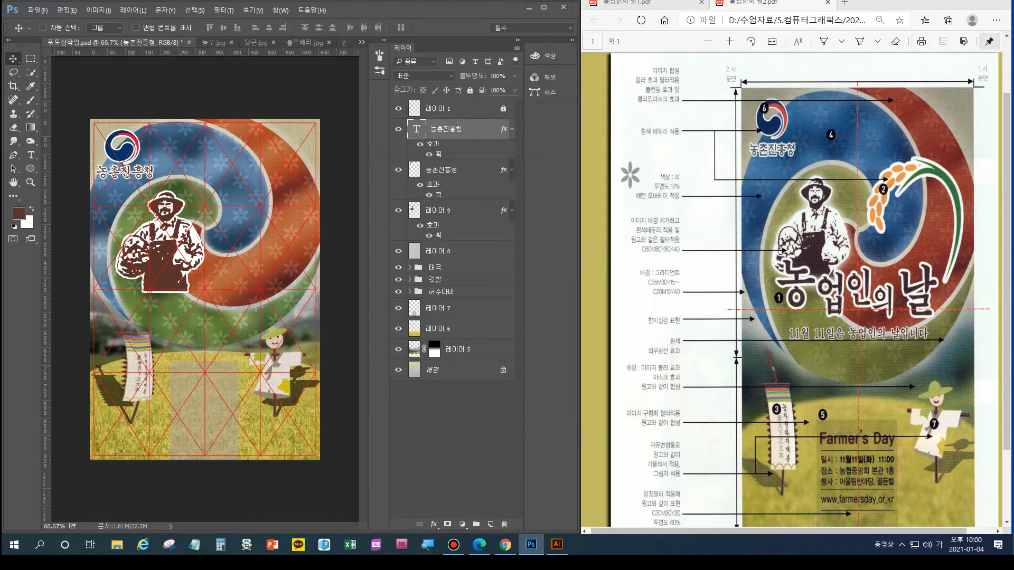
# Open the 농촌진흥청 text color for editing, set cyan to 0 and turn off web-only colors (웹 색상 전용)
pyautogui.click(834, 68)
pyautogui.click(647, 3)
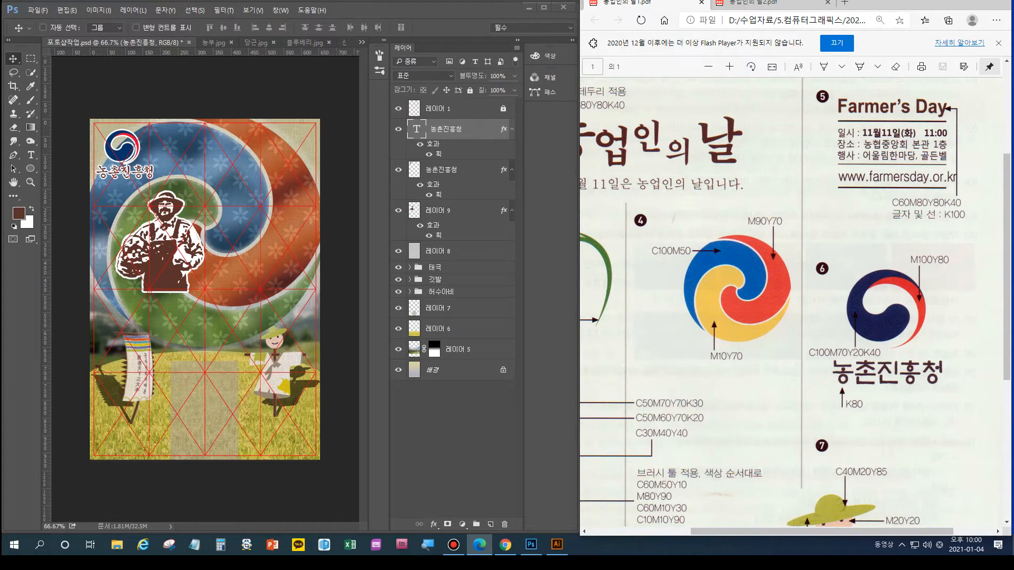
pyautogui.click(137, 90)
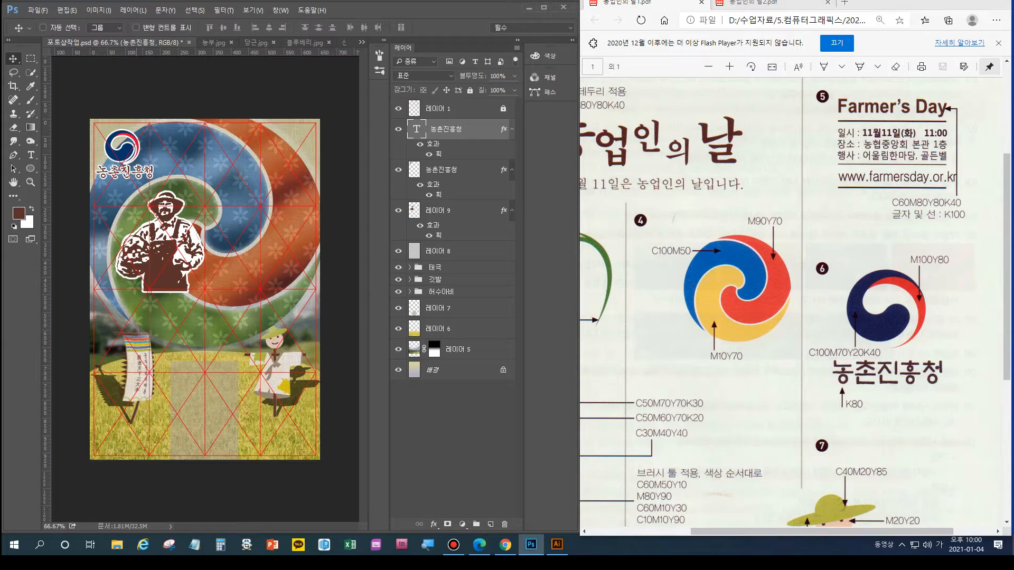
pyautogui.press('t')
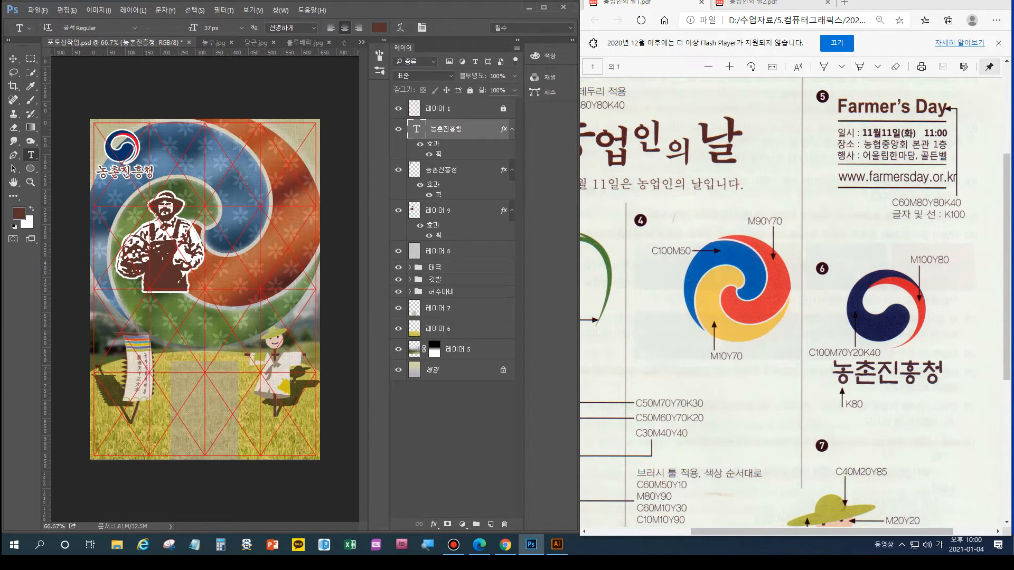
pyautogui.click(379, 28)
pyautogui.click(292, 336)
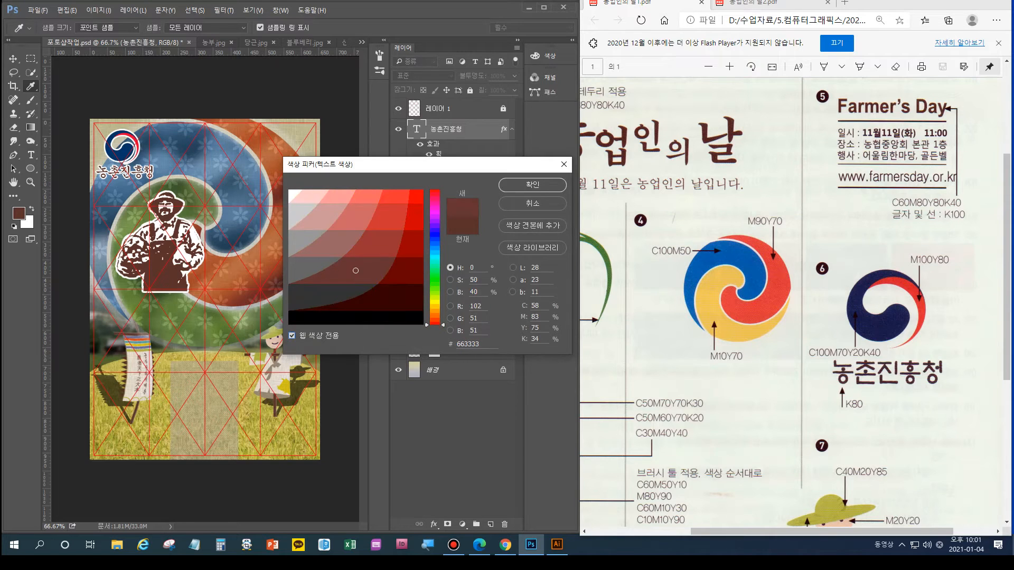
pyautogui.doubleClick(535, 306)
pyautogui.write('0')
pyautogui.press('Tab')
pyautogui.write('0')
pyautogui.press('Tab')
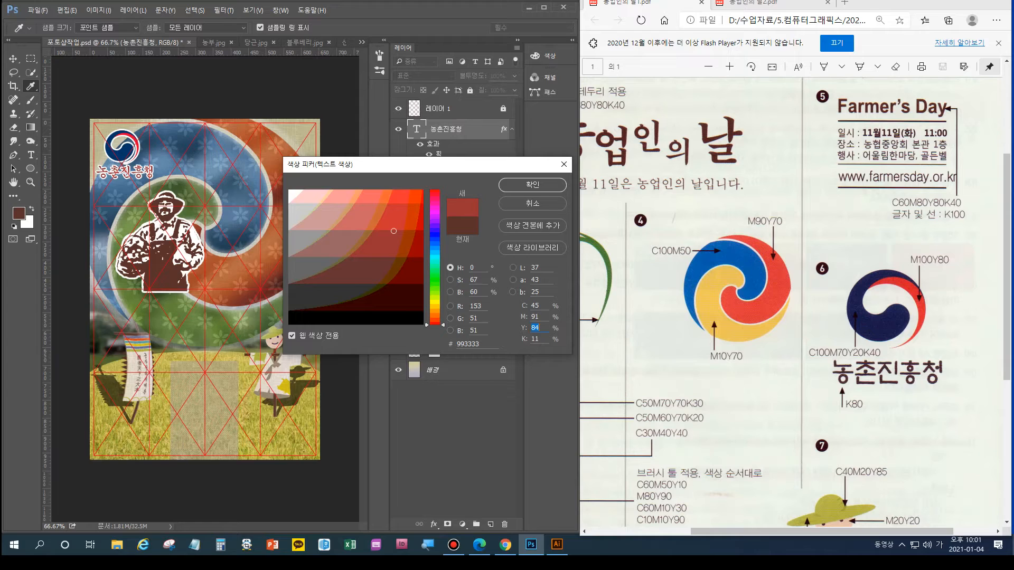
pyautogui.click(292, 336)
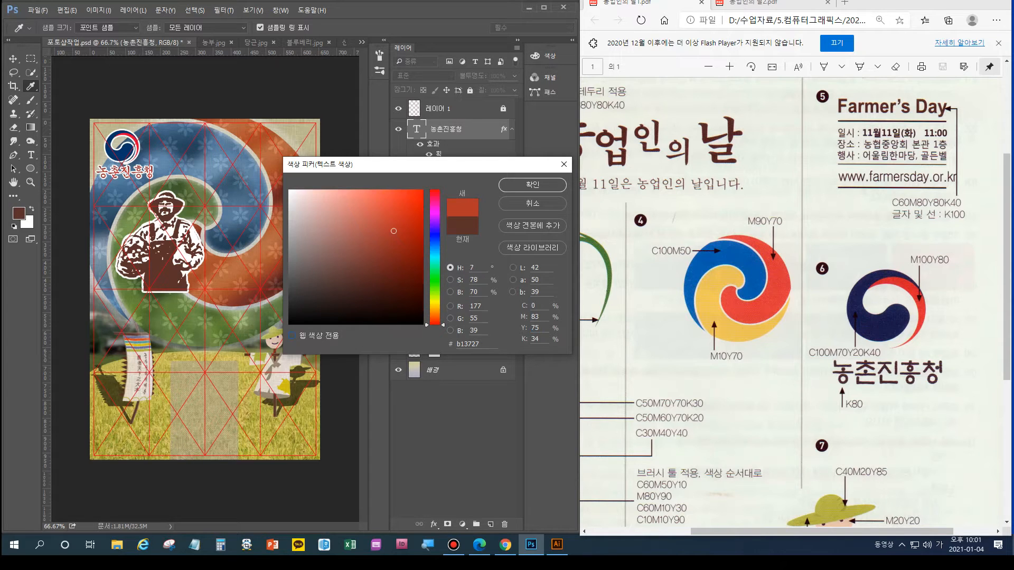
# Set the 농촌진흥청 text color to C0 M0 Y0 K80
pyautogui.doubleClick(535, 317)
pyautogui.write('0')
pyautogui.press('Tab')
pyautogui.write('0')
pyautogui.press('Tab')
pyautogui.write('80')
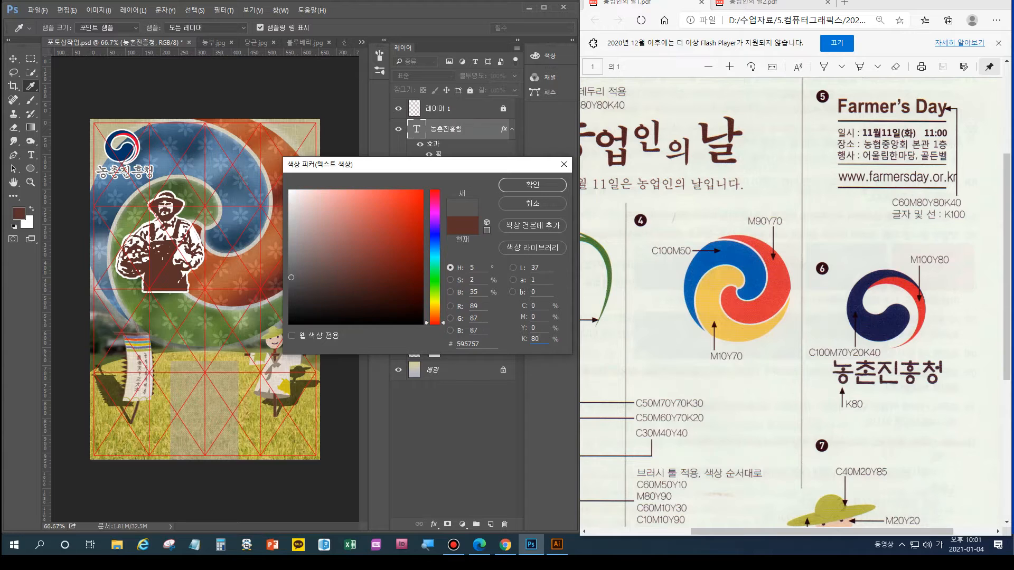
pyautogui.press('Return')
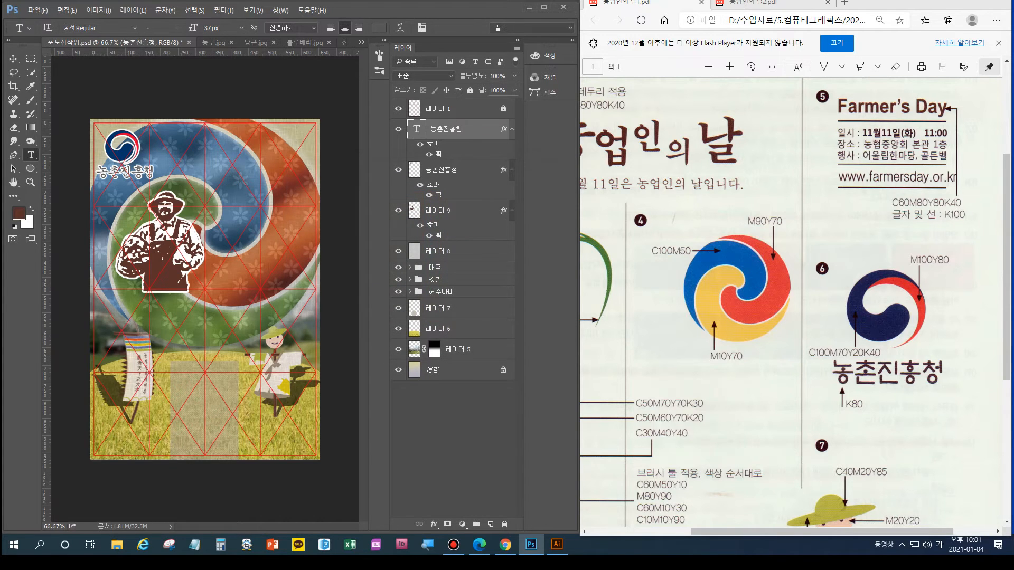
# Try other fonts on the whole 농촌진흥청 text, from 돋움체 Regular through the 문체부 fonts to 에스코어 드림 1 Thin
pyautogui.click(139, 174)
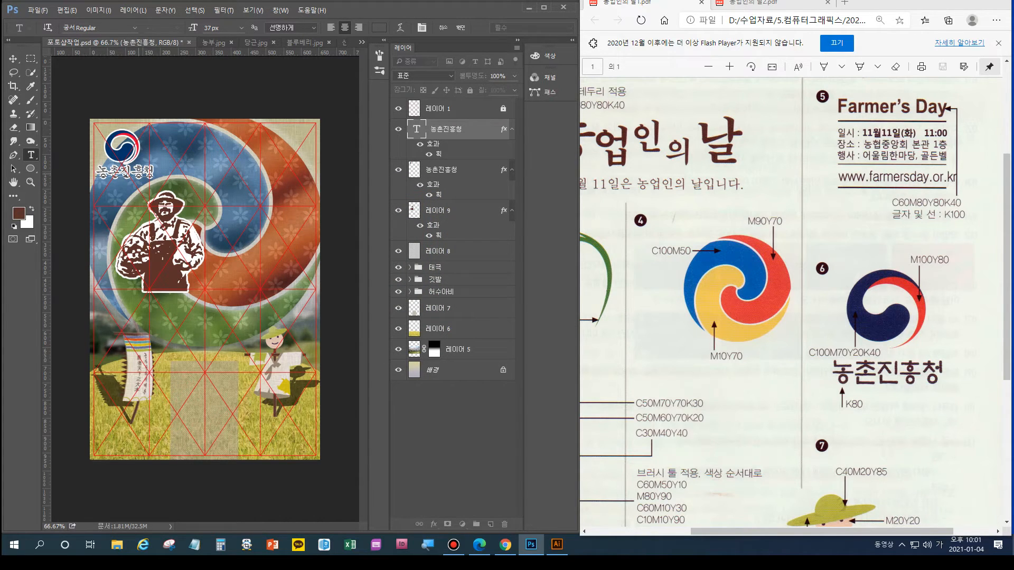
pyautogui.hotkey('ctrl', 'a')
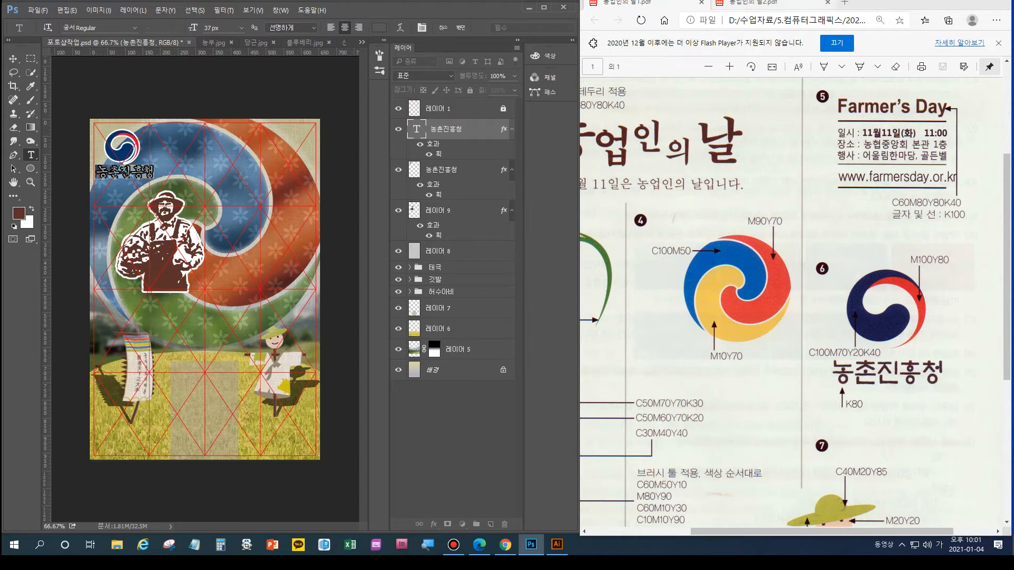
pyautogui.click(761, 3)
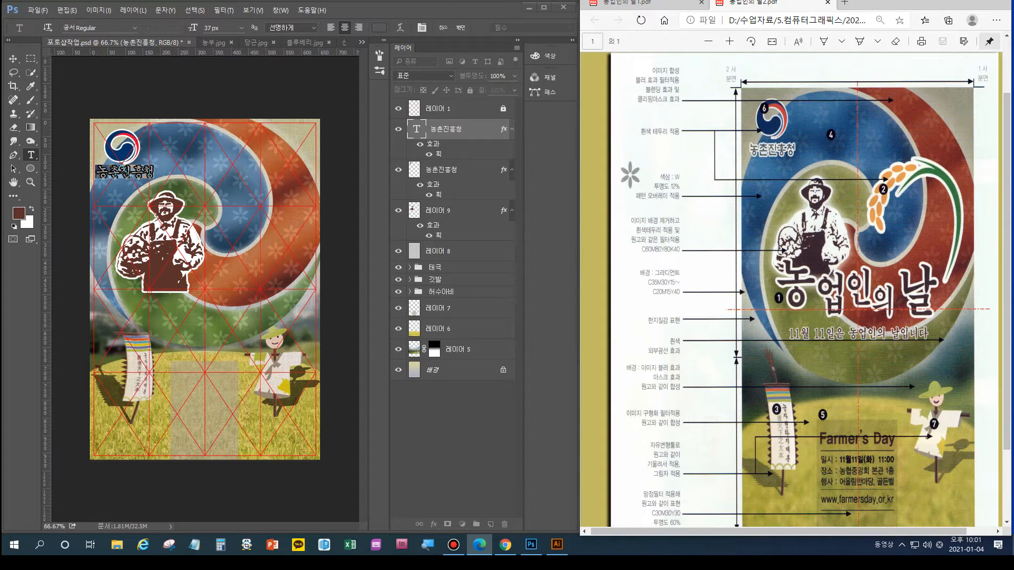
pyautogui.hotkey('ctrl', 't')
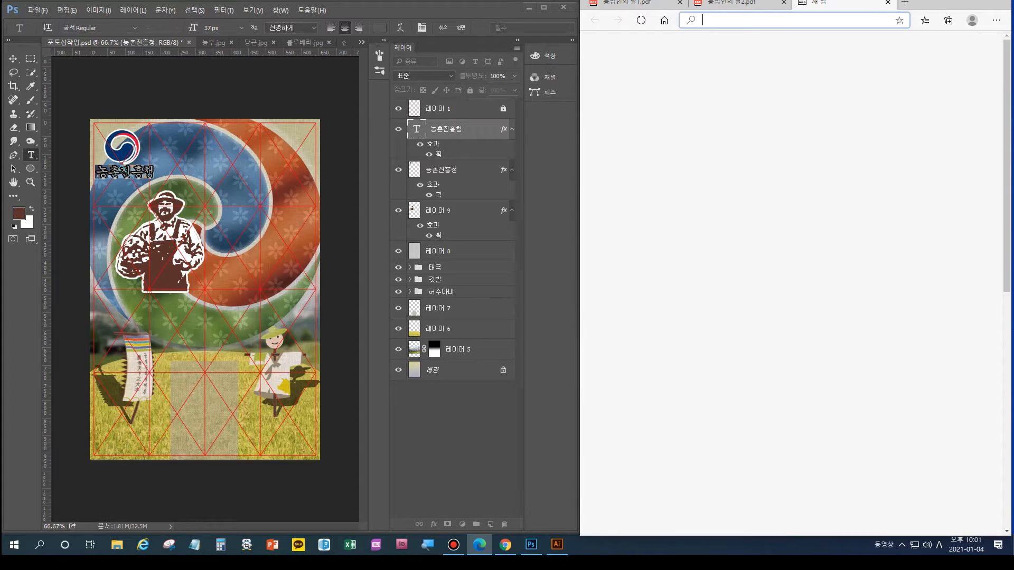
pyautogui.click(735, 3)
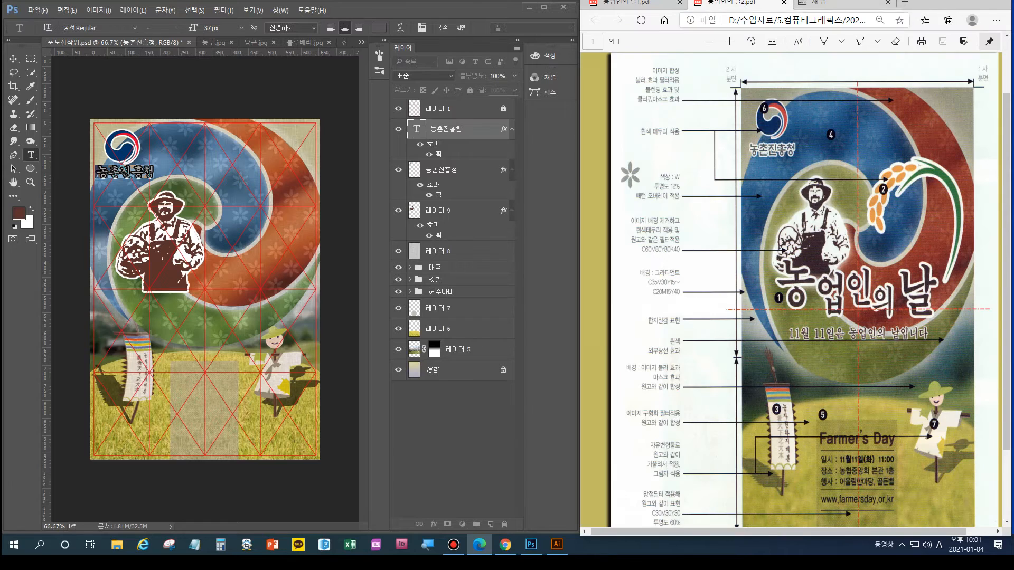
pyautogui.click(888, 2)
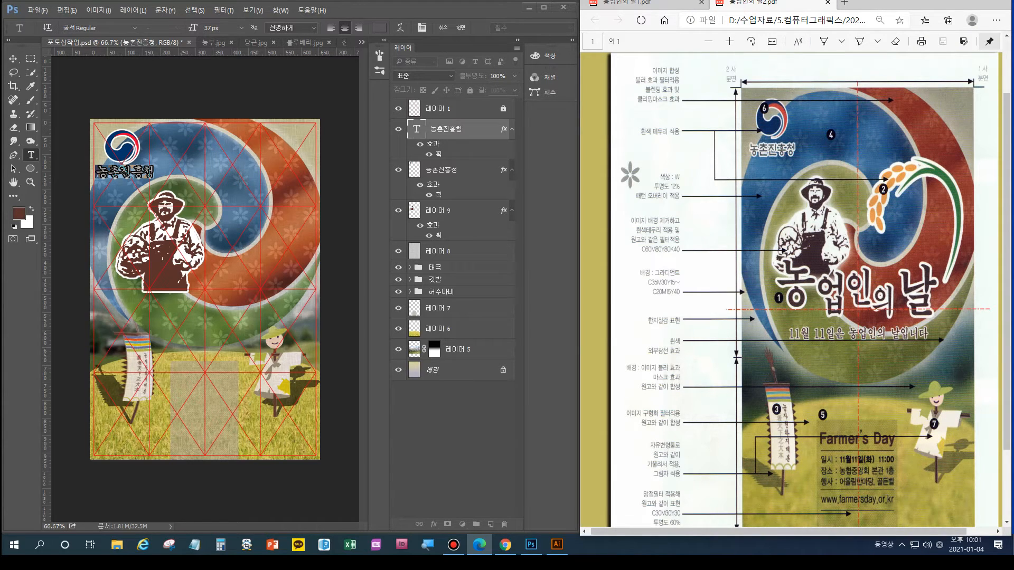
pyautogui.hotkey('alt', 'Tab')
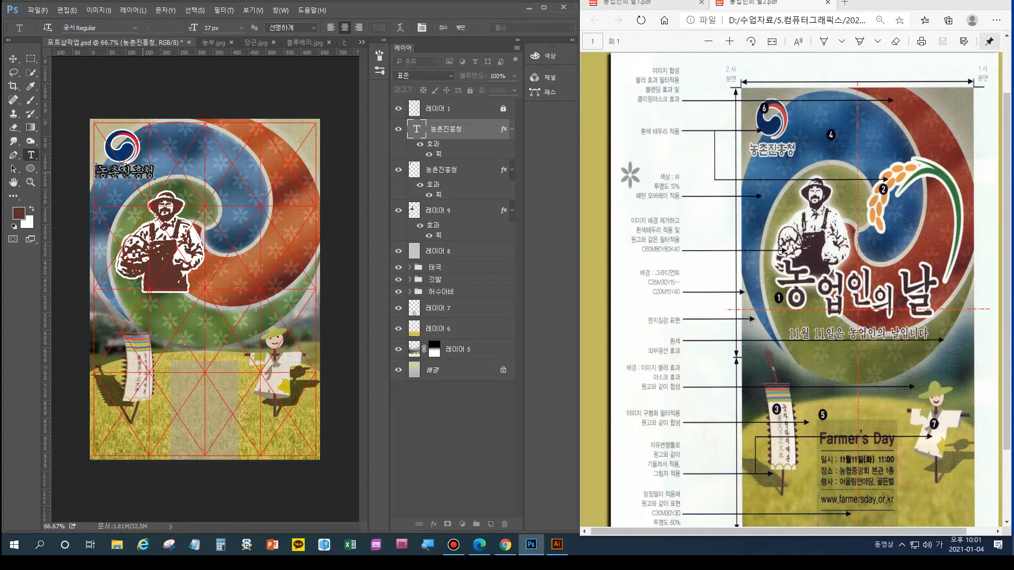
pyautogui.hotkey('ctrl', 't')
pyautogui.click(483, 118)
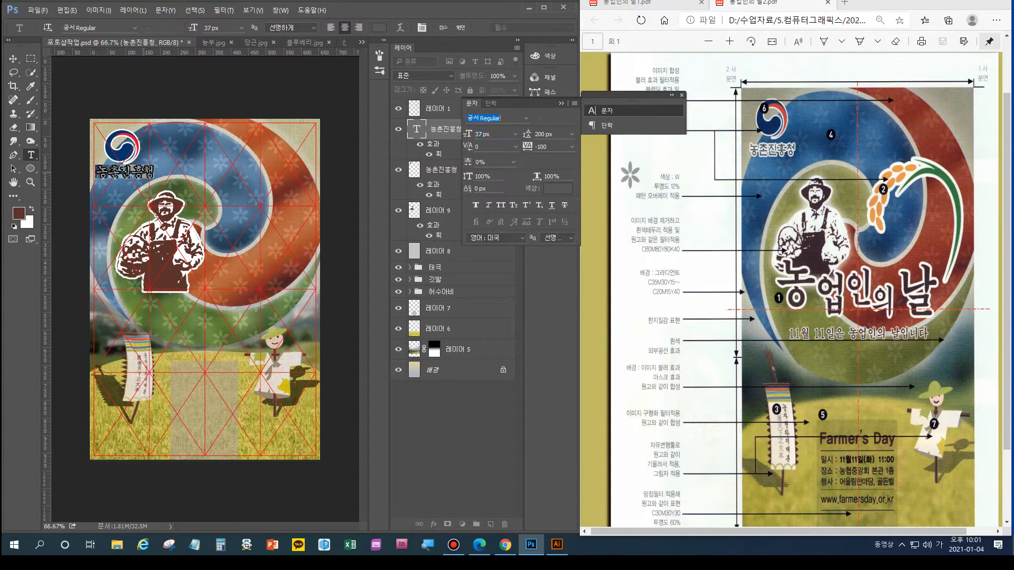
pyautogui.press('Down')
pyautogui.press('Down')
pyautogui.press('Down')
pyautogui.press('Down')
pyautogui.press('Down')
pyautogui.press('Down')
pyautogui.press('Down')
pyautogui.press('Down')
pyautogui.press('Down')
pyautogui.press('Down')
pyautogui.press('Down')
pyautogui.press('Down')
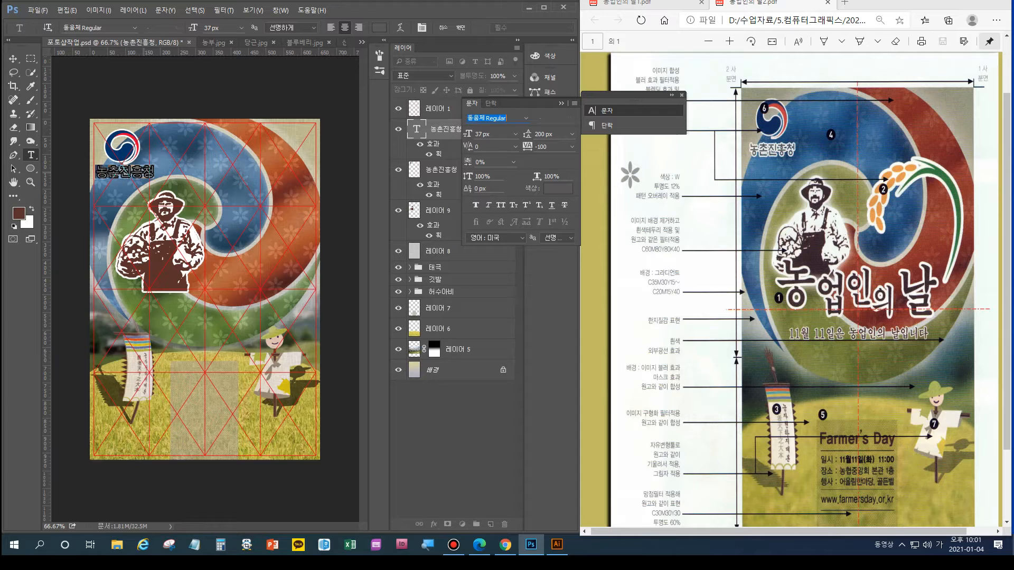
pyautogui.press('Down')
pyautogui.press('Down')
pyautogui.press('Down')
pyautogui.press('Down')
pyautogui.press('Down')
pyautogui.press('Down')
pyautogui.press('Down')
pyautogui.press('Down')
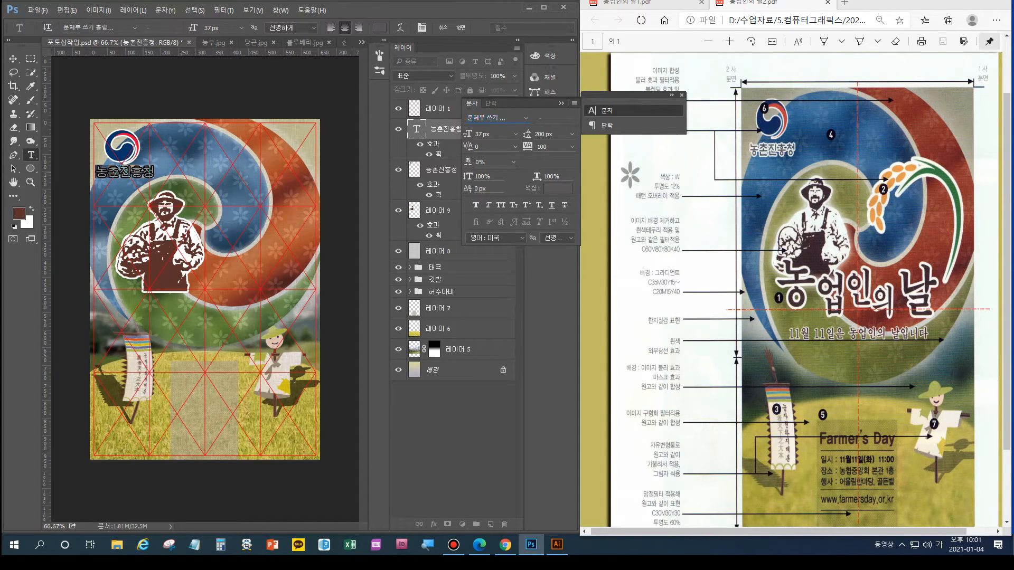
pyautogui.press('Down')
pyautogui.press('Down')
pyautogui.press('Down')
pyautogui.press('Down')
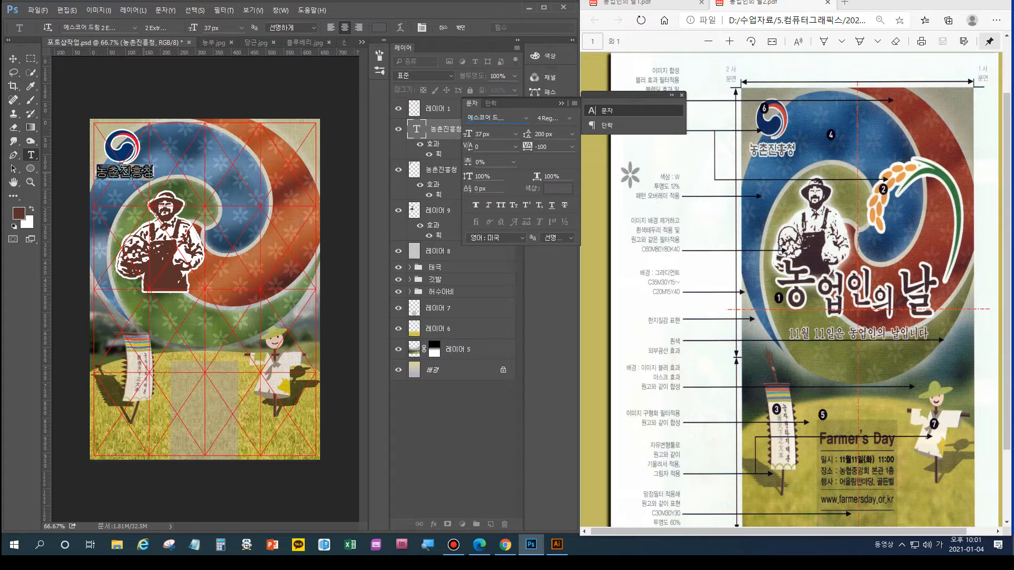
pyautogui.press('Down')
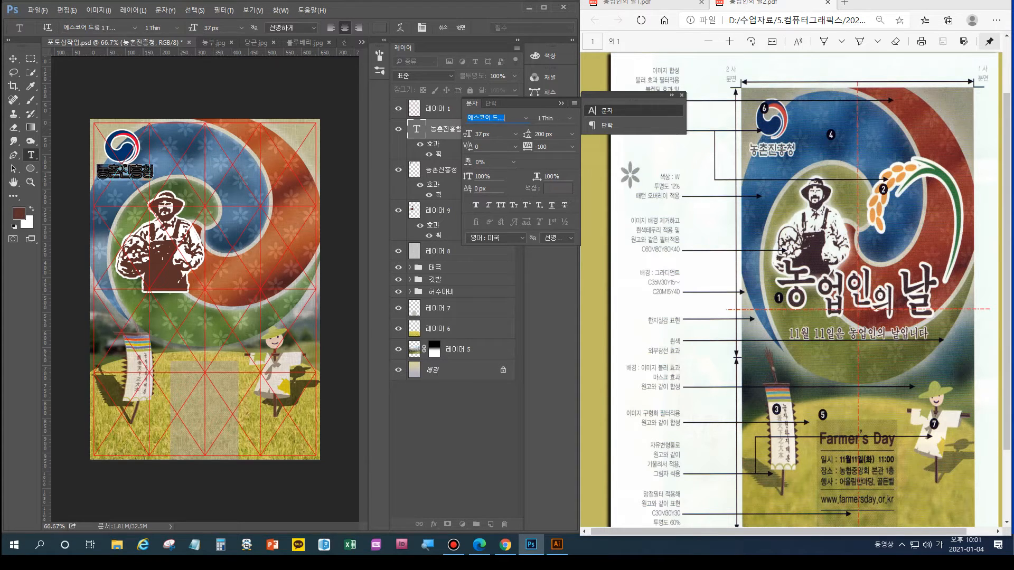
# Return the 농촌진흥청 text to 궁서 Regular, finish the text edit and deselect the layer
pyautogui.click(526, 118)
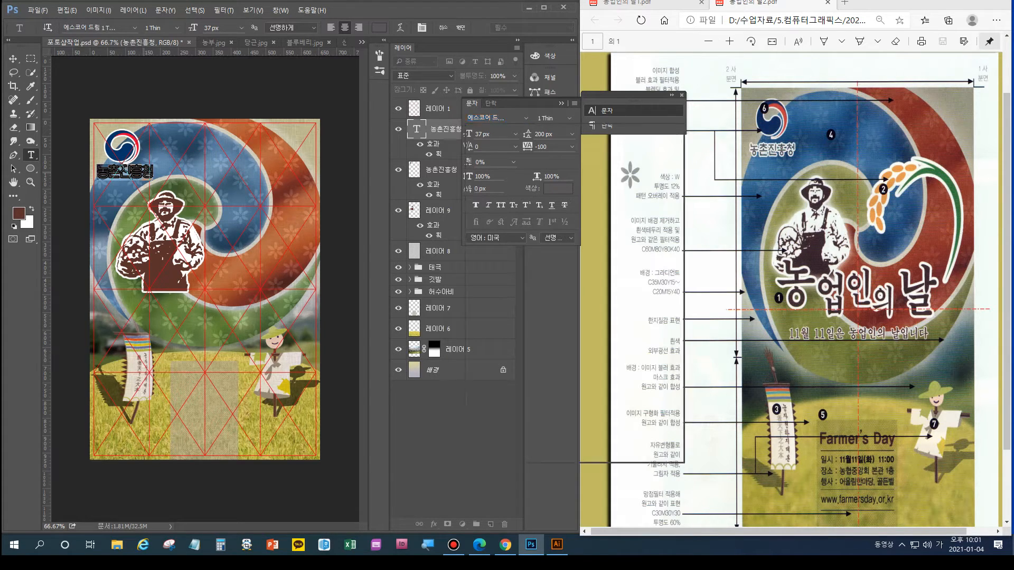
pyautogui.scroll(1, 528, 205)
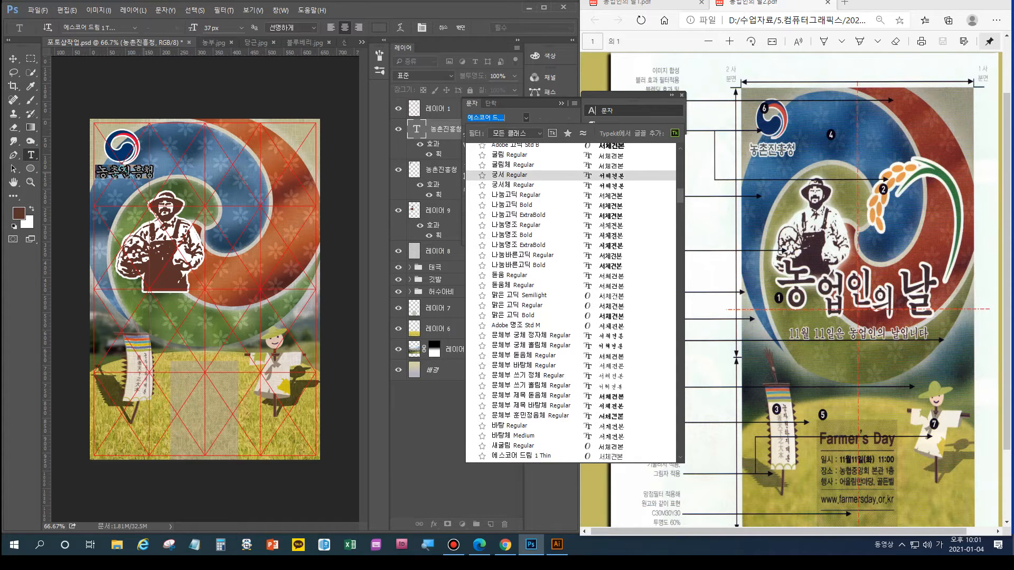
pyautogui.click(507, 175)
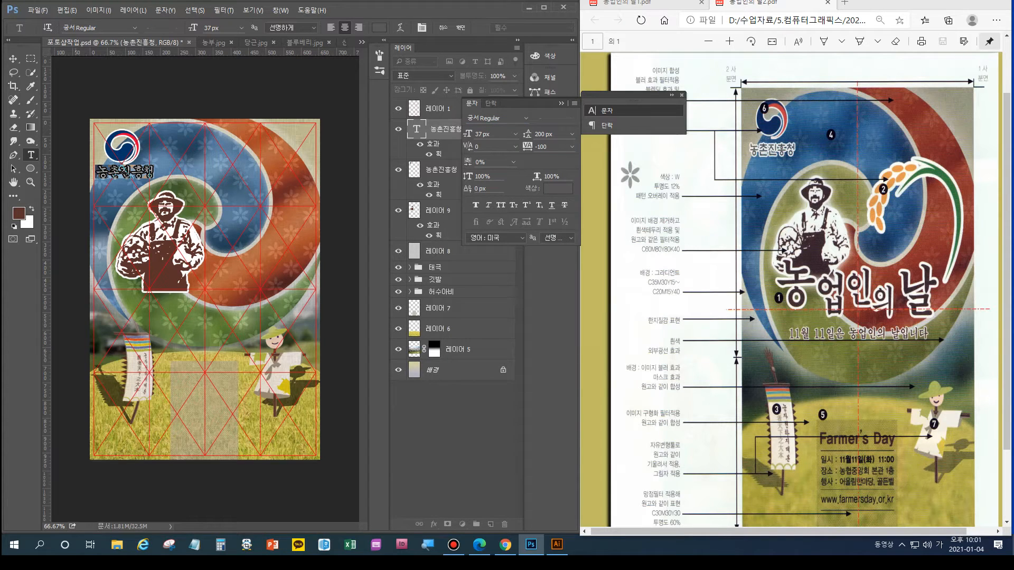
pyautogui.click(14, 60)
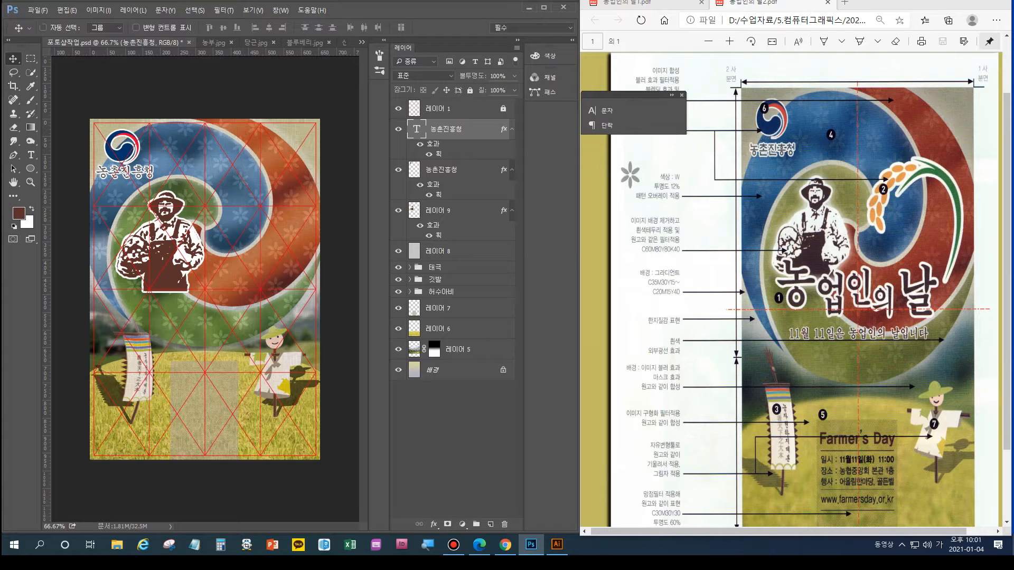
pyautogui.click(452, 428)
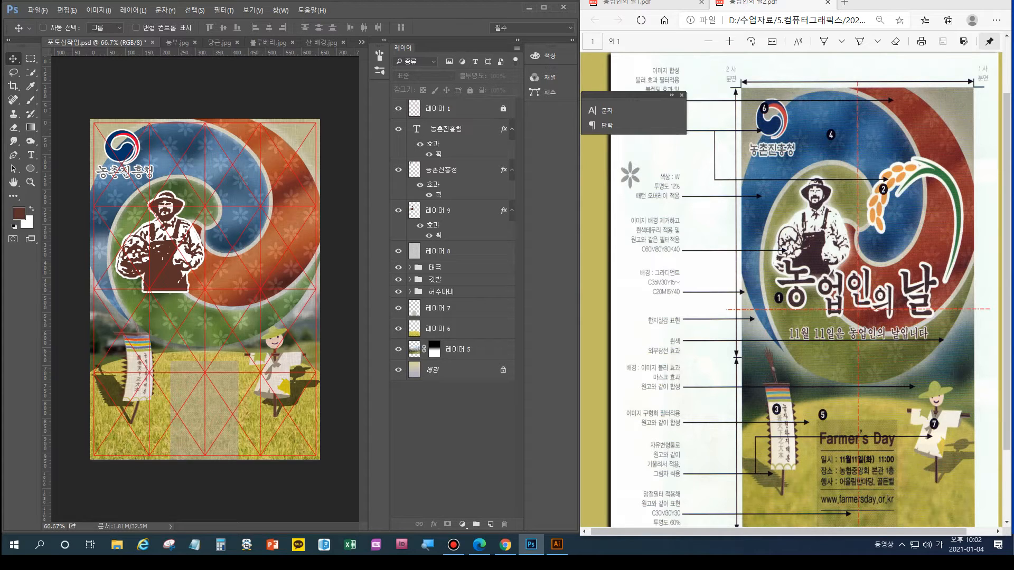
# Add a white outer glow (외부 광선) in screen mode with 32% opacity and 29 px size to the farmer's layer, 레이어 9
pyautogui.press('ctrl')
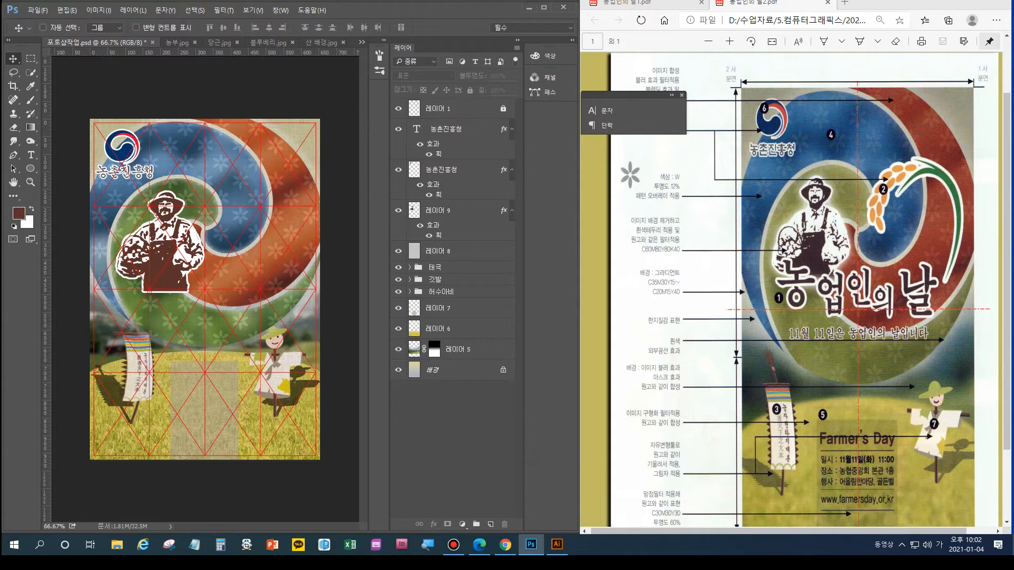
pyautogui.click(453, 211)
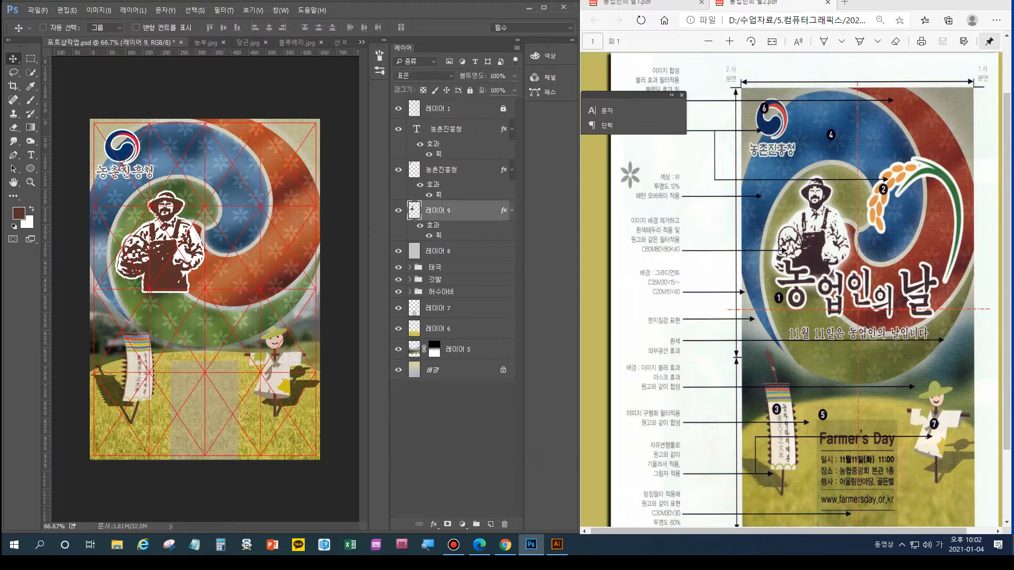
pyautogui.doubleClick(476, 211)
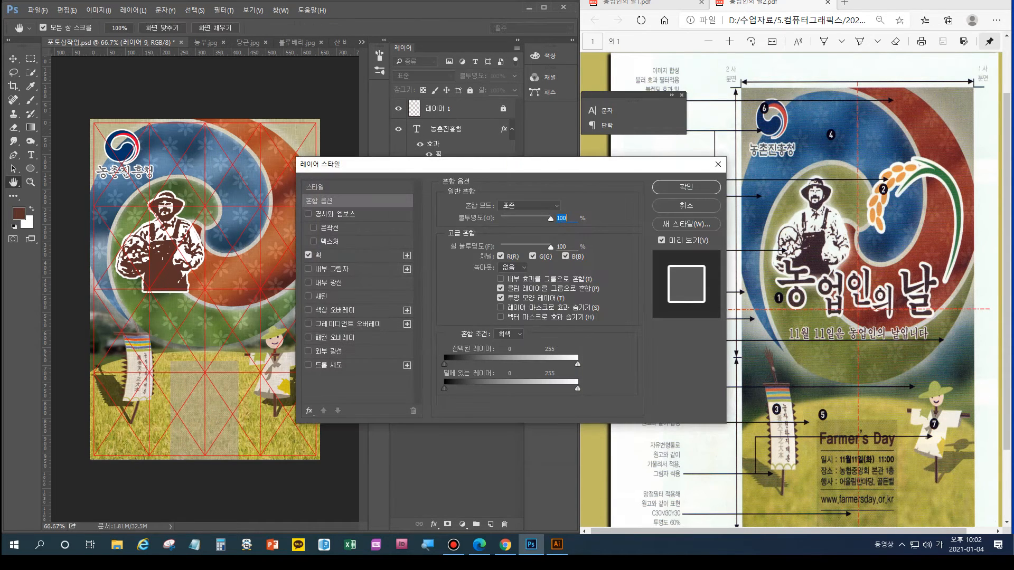
pyautogui.click(328, 351)
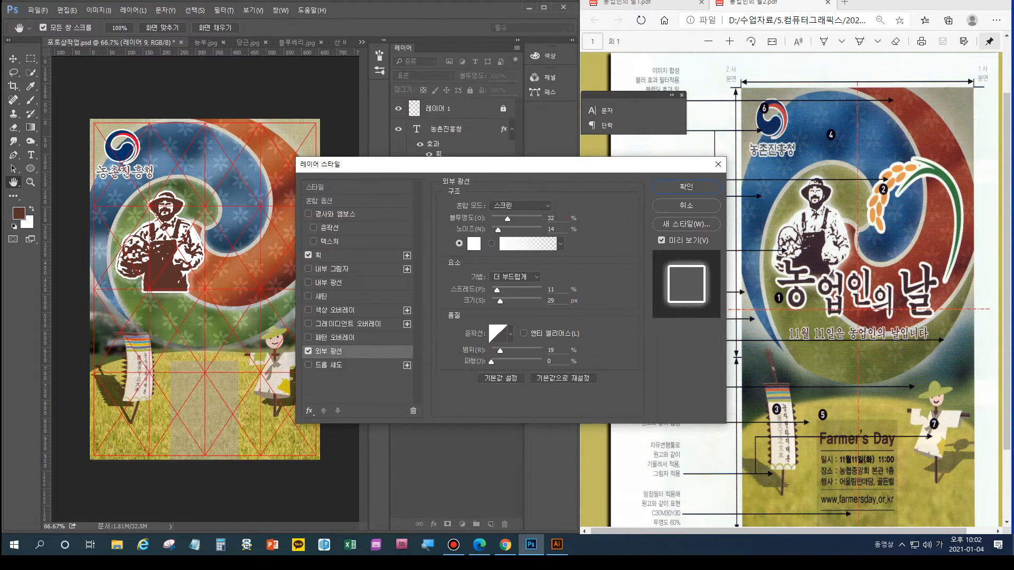
pyautogui.press('Return')
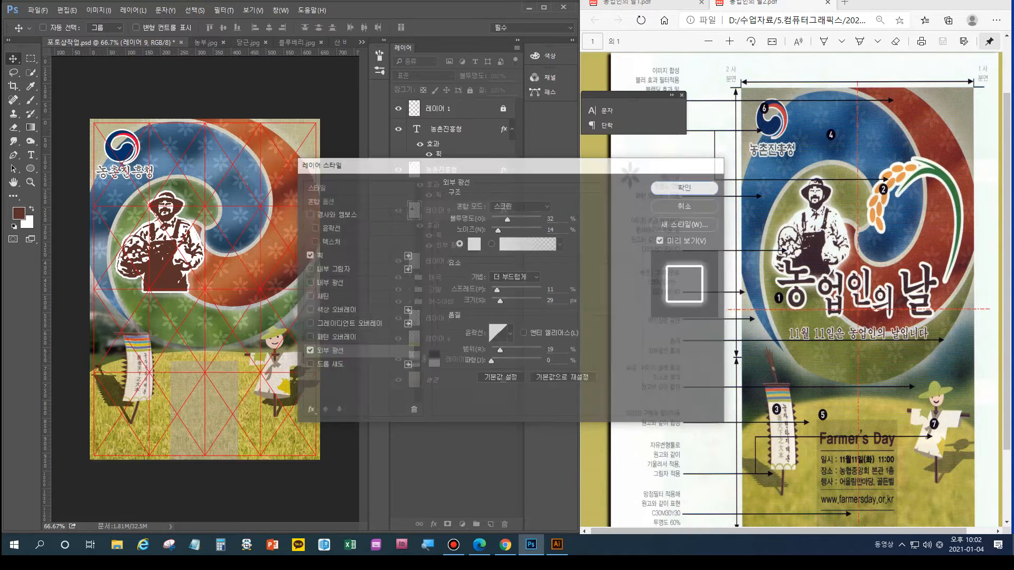
# Start a new text layer directly above the 농촌진흥청 text layer for the poster title
pyautogui.click(458, 129)
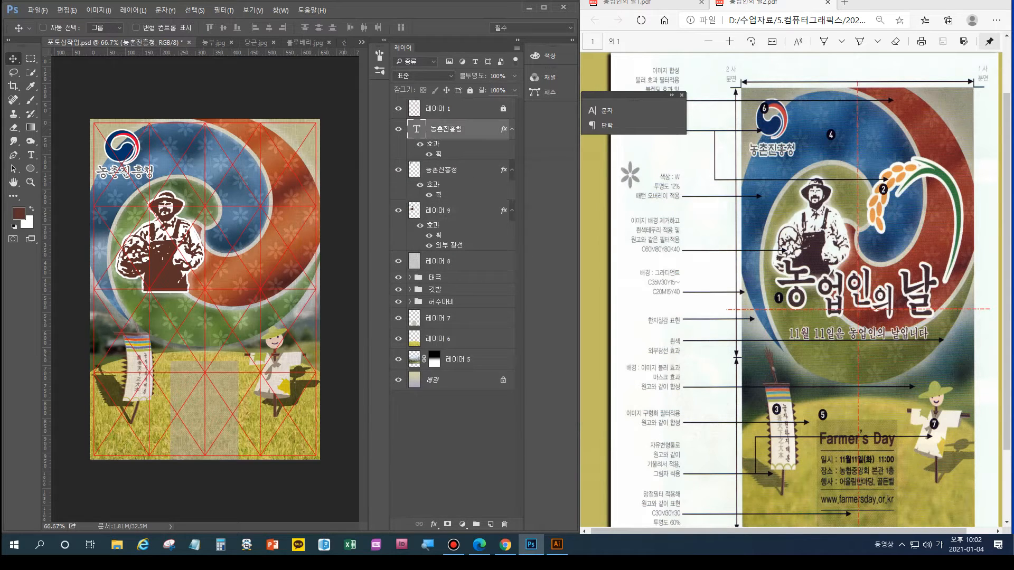
pyautogui.click(31, 156)
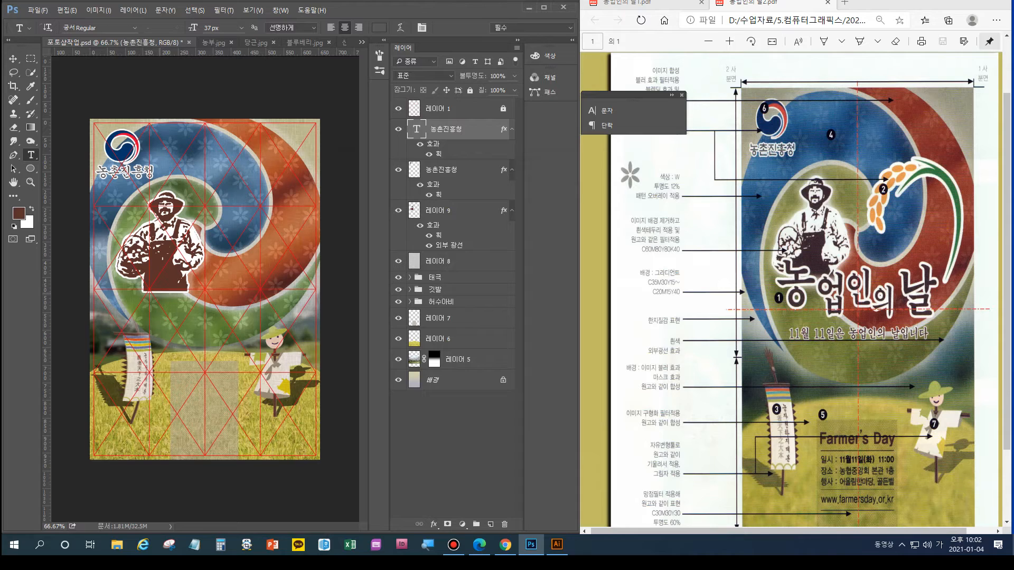
pyautogui.click(149, 285)
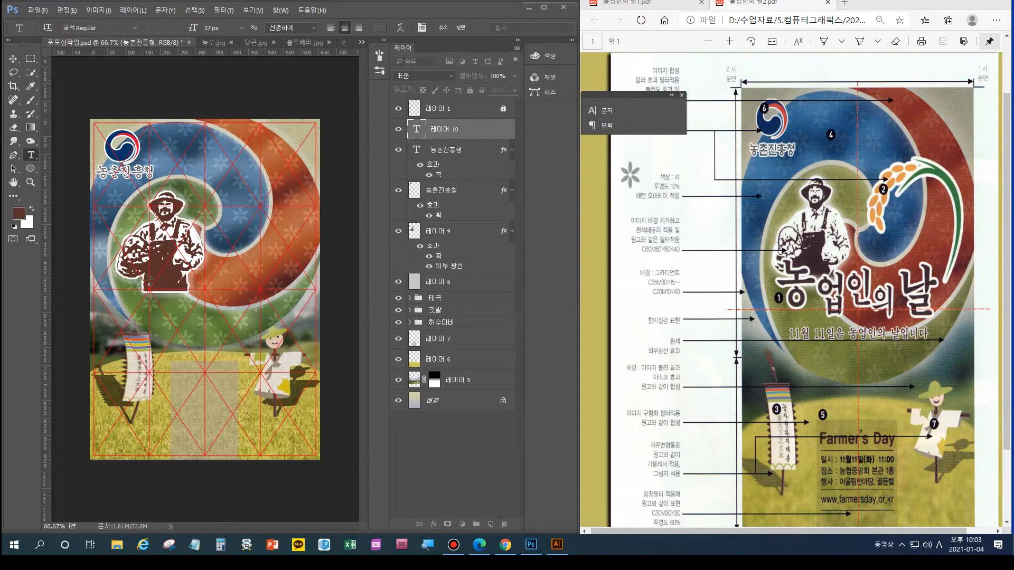
pyautogui.click(150, 280)
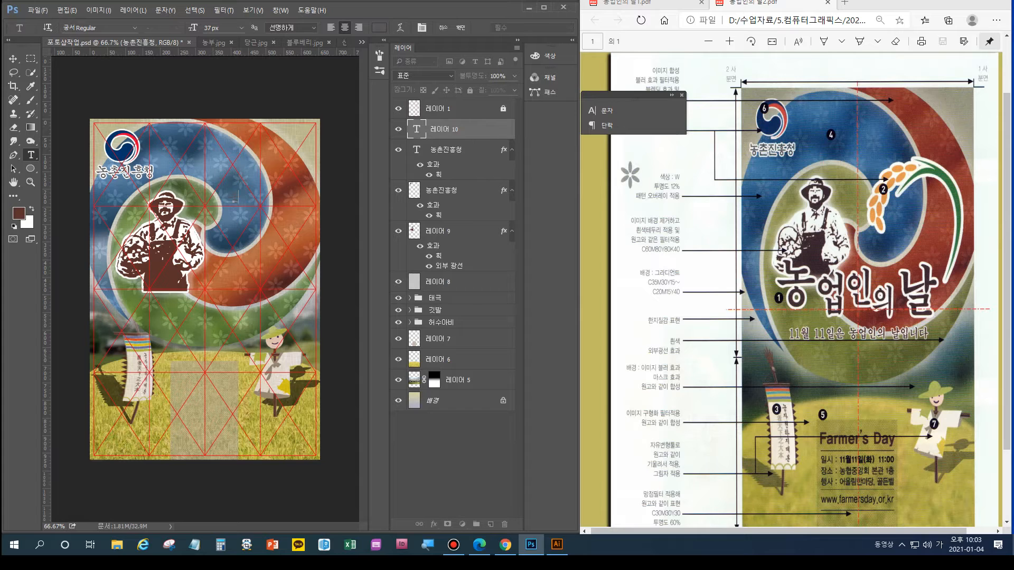
# Look up the title's color in the element reference sheet and set the new text's color to C60 M80 Y80 K40
pyautogui.click(634, 3)
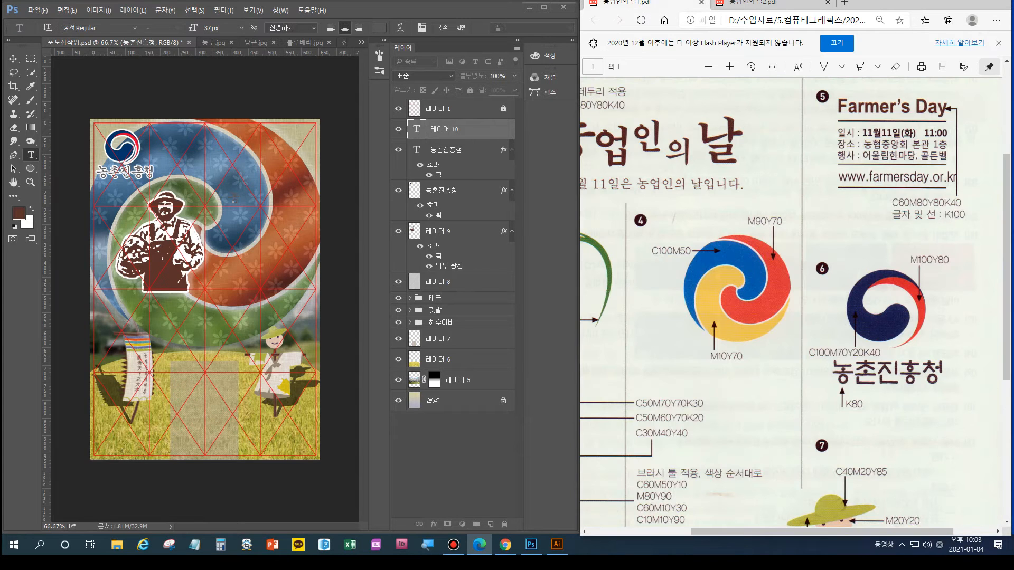
pyautogui.hscroll(-3, 619, 511)
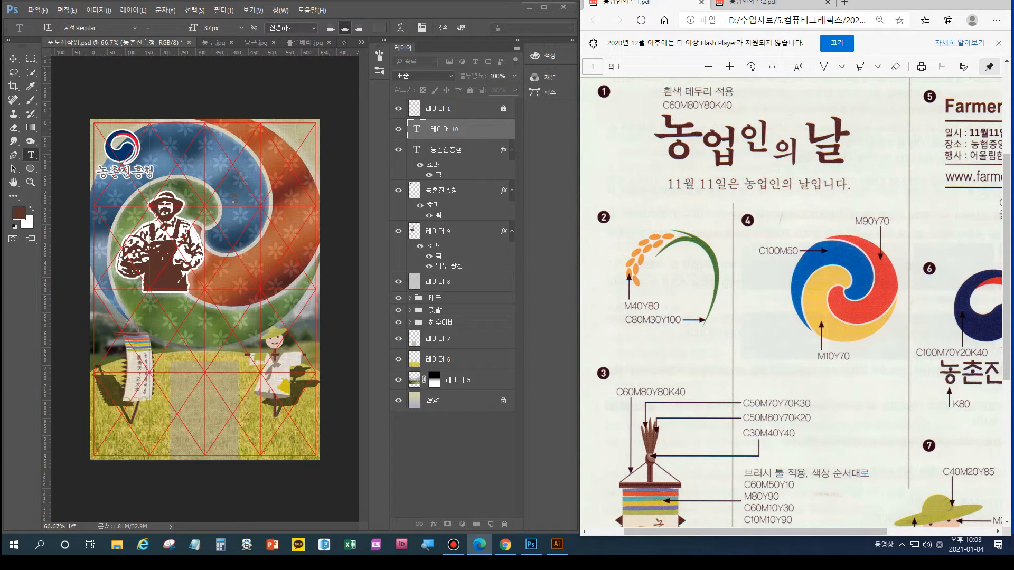
pyautogui.hotkey('alt', 'Tab')
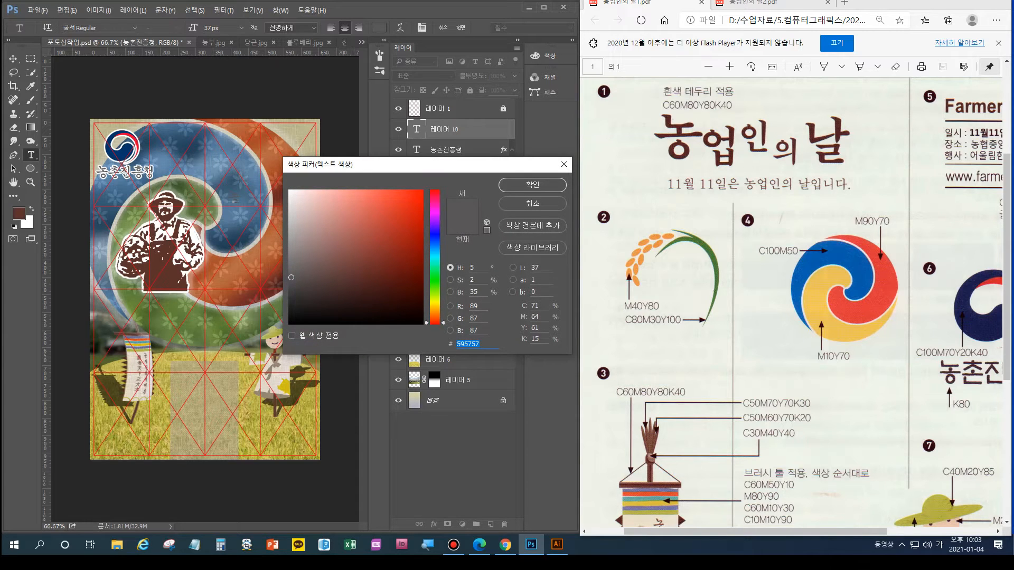
pyautogui.click(535, 306)
pyautogui.write('60')
pyautogui.press('Tab')
pyautogui.write('80')
pyautogui.press('Tab')
pyautogui.write('80')
pyautogui.press('Tab')
pyautogui.write('40')
pyautogui.press('Return')
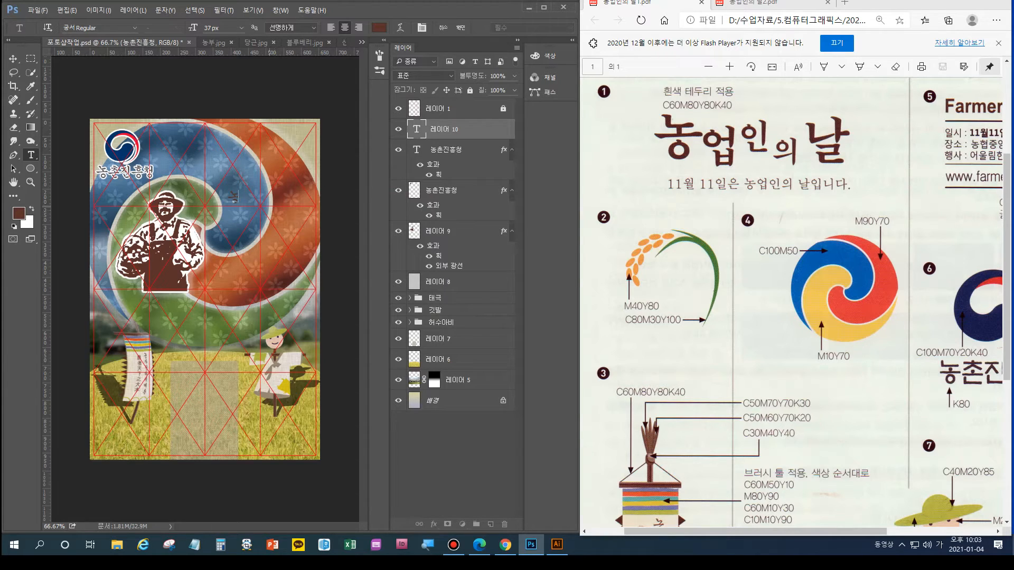
# Enter the character 농 on the blue swirl and enlarge it to 87 px
pyautogui.moveTo(238, 197); pyautogui.dragTo(222, 194)
pyautogui.press('Up')
pyautogui.press('Up')
pyautogui.press('Up')
pyautogui.press('Up')
pyautogui.press('Up')
pyautogui.press('Up')
pyautogui.press('Up')
pyautogui.press('Up')
pyautogui.press('Up')
pyautogui.press('Up')
pyautogui.press('Up')
pyautogui.press('Up')
pyautogui.press('Up')
pyautogui.press('Up')
pyautogui.press('Up')
pyautogui.press('Up')
pyautogui.press('Up')
pyautogui.press('Up')
pyautogui.press('Up')
pyautogui.press('Up')
pyautogui.press('Up')
pyautogui.press('Up')
pyautogui.press('Up')
pyautogui.press('Up')
pyautogui.press('Up')
pyautogui.press('Up')
pyautogui.press('Up')
pyautogui.press('Up')
pyautogui.press('Up')
pyautogui.press('Up')
pyautogui.press('Up')
pyautogui.press('Up')
pyautogui.press('Up')
pyautogui.press('Up')
pyautogui.press('Up')
pyautogui.press('Up')
pyautogui.press('Up')
pyautogui.press('Up')
pyautogui.press('Up')
pyautogui.press('Up')
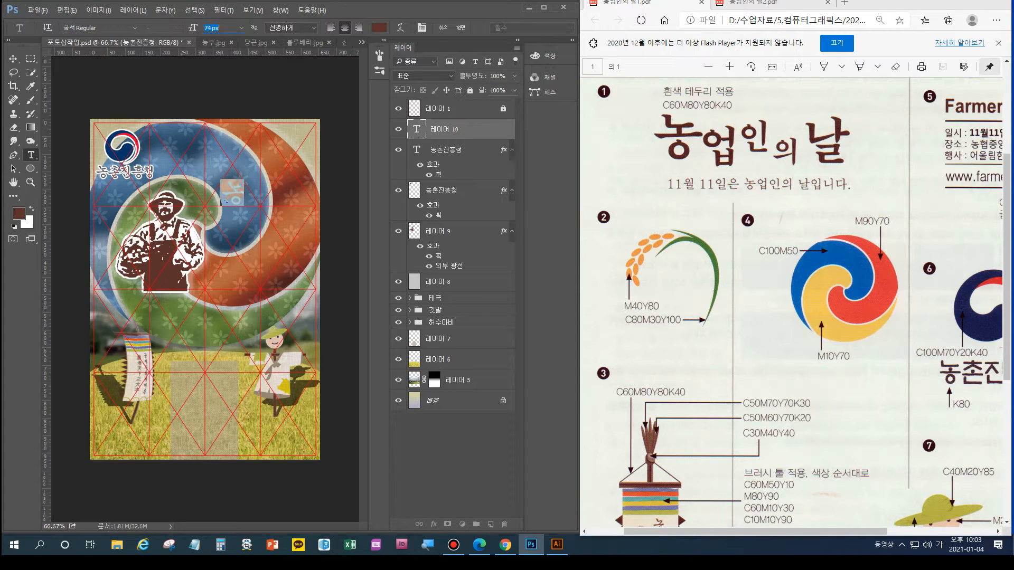
pyautogui.press('Down')
pyautogui.press('Down')
# Browse the Korean fonts and set the 농 character to 나눔명조 Regular
pyautogui.click(134, 28)
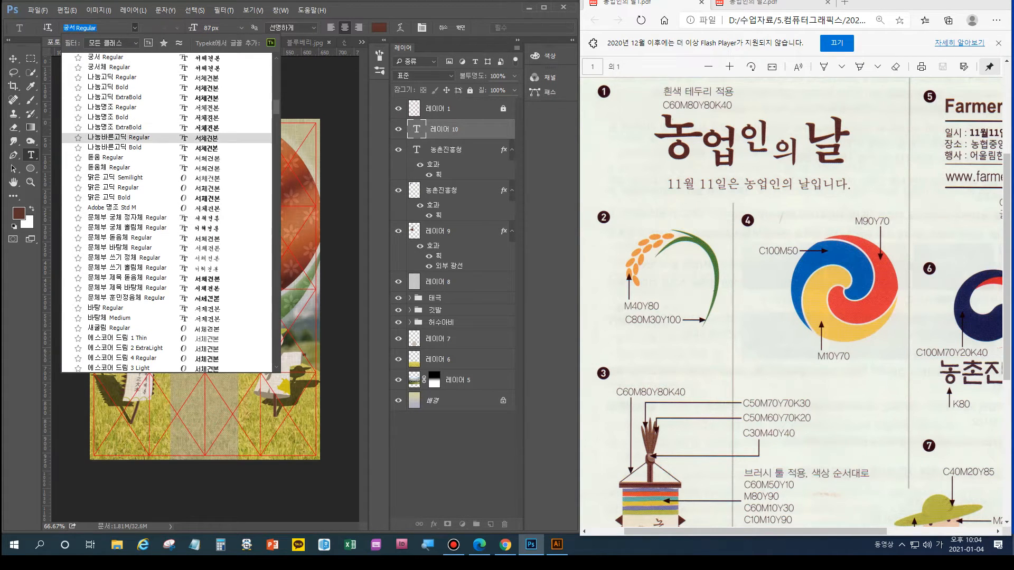
pyautogui.scroll(1, 167, 140)
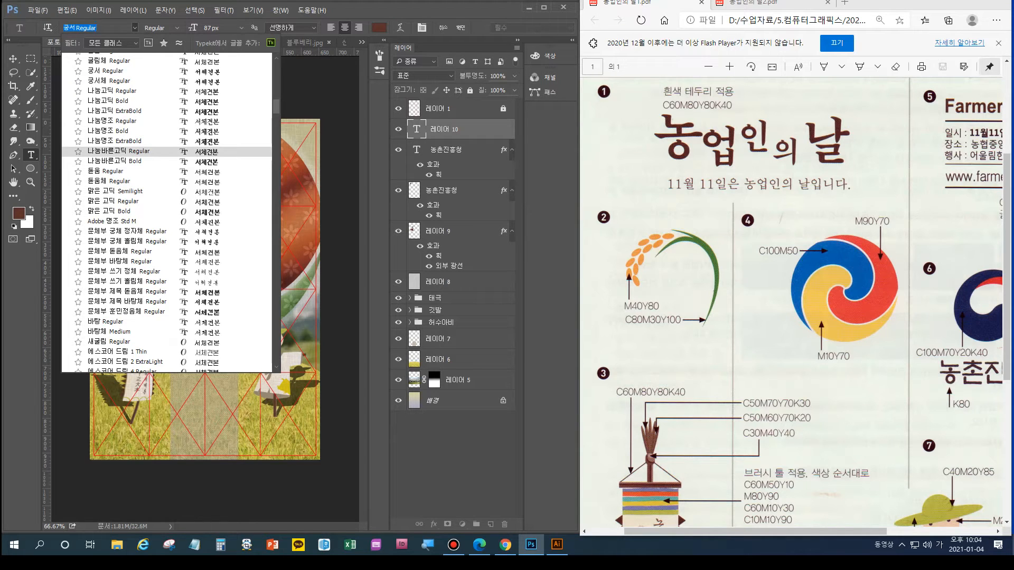
pyautogui.scroll(2, 167, 139)
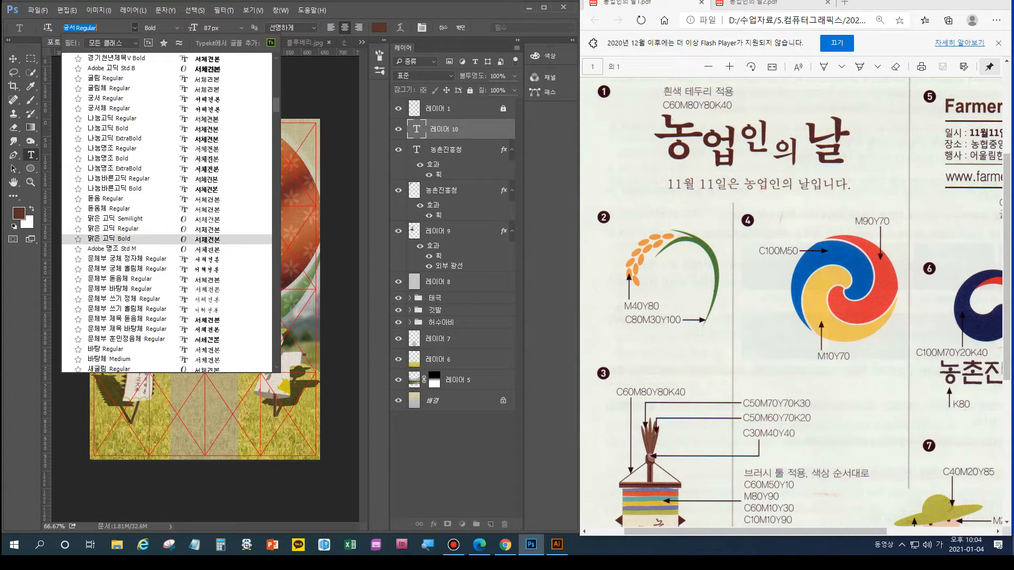
pyautogui.scroll(4, 132, 230)
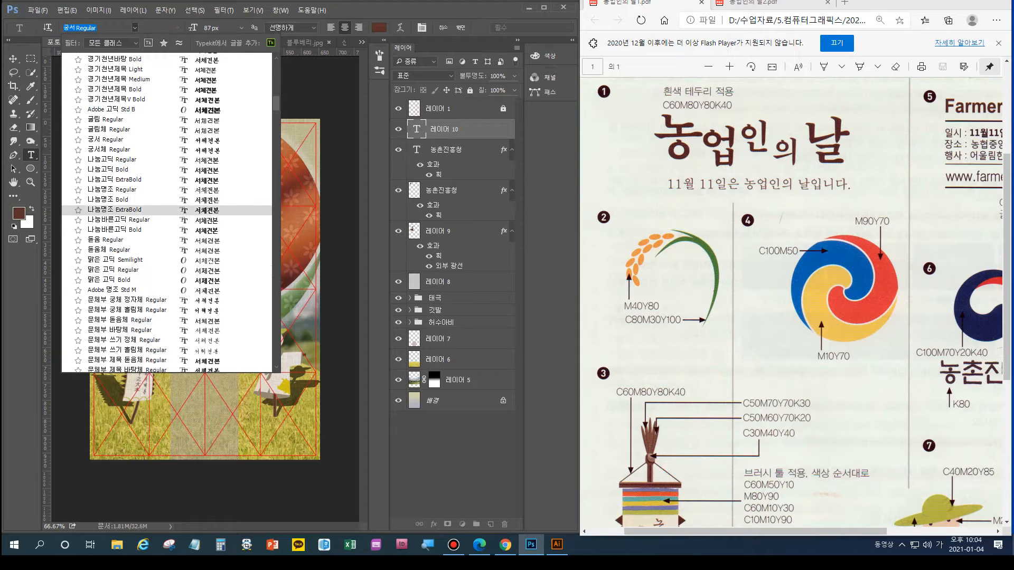
pyautogui.scroll(4, 132, 185)
pyautogui.scroll(-5, 132, 211)
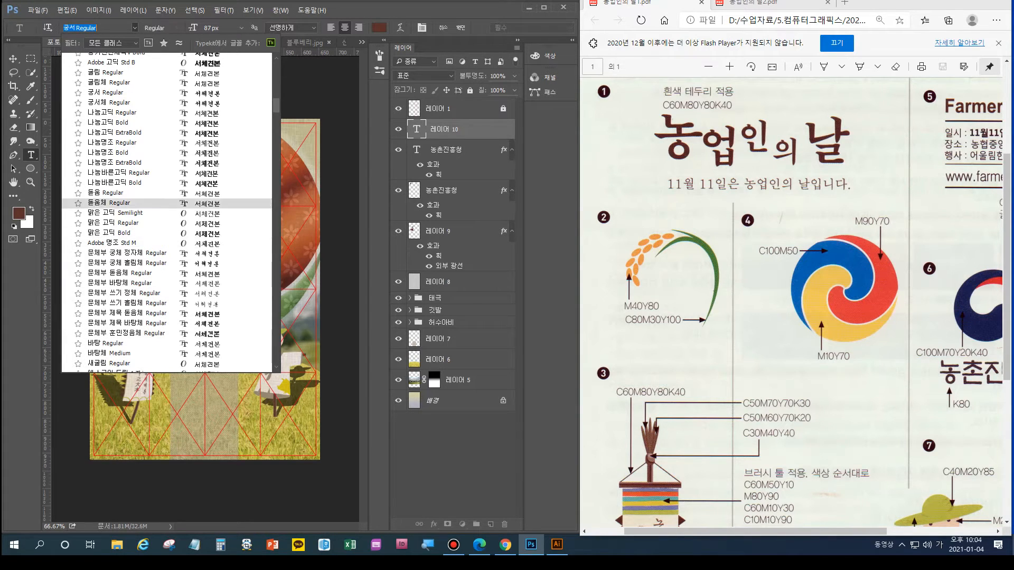
pyautogui.press('Return')
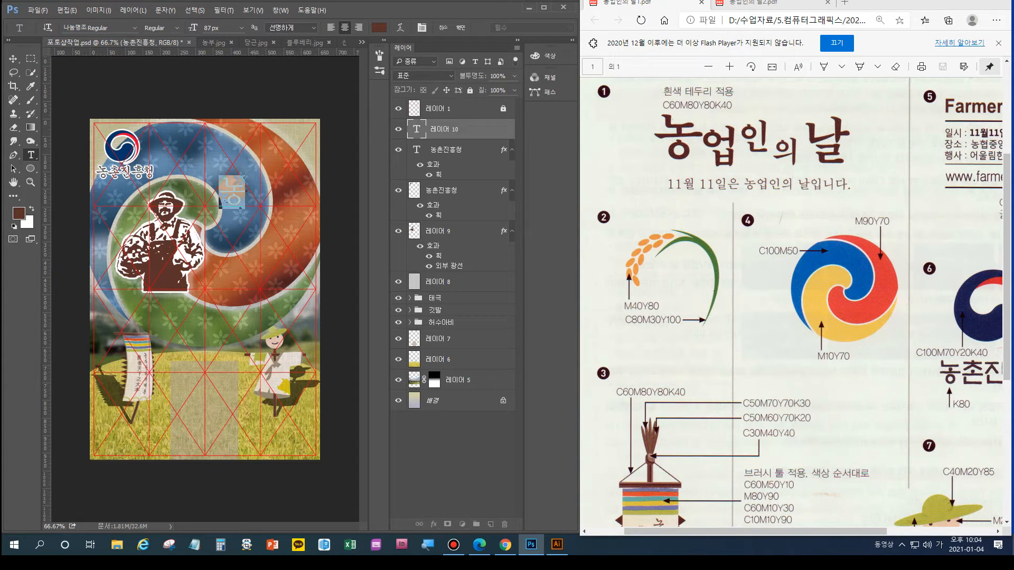
# Preview other fonts on the 농 character, set it to HY견명조 Regular and deselect the character
pyautogui.hotkey('ctrl', 't')
pyautogui.click(526, 118)
pyautogui.press('Up')
pyautogui.press('Up')
pyautogui.press('Up')
pyautogui.press('Up')
pyautogui.press('Up')
pyautogui.press('Up')
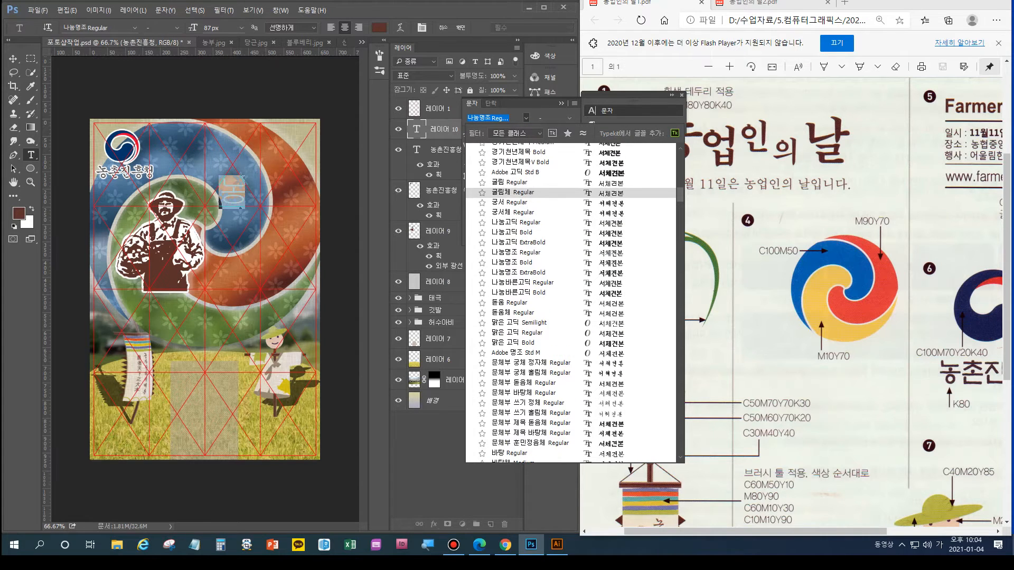
pyautogui.press('Up')
pyautogui.press('Up')
pyautogui.press('Up')
pyautogui.press('Up')
pyautogui.press('Up')
pyautogui.press('Up')
pyautogui.press('Up')
pyautogui.press('Up')
pyautogui.press('Up')
pyautogui.press('Up')
pyautogui.press('Up')
pyautogui.press('Up')
pyautogui.press('Up')
pyautogui.press('Up')
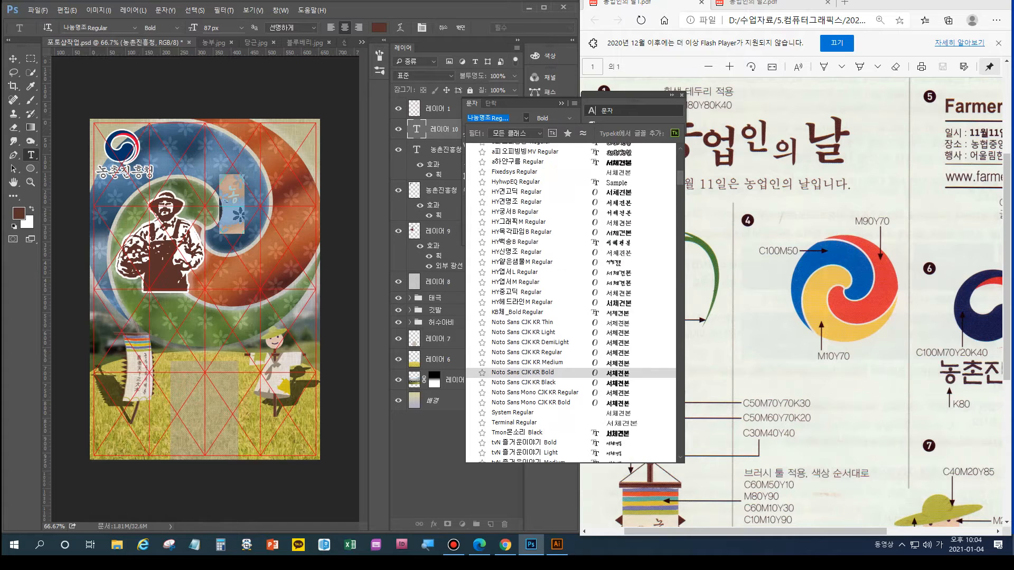
pyautogui.press('Up')
pyautogui.press('Up')
pyautogui.press('Up')
pyautogui.press('Up')
pyautogui.press('Up')
pyautogui.press('Up')
pyautogui.press('Up')
pyautogui.press('Up')
pyautogui.press('Up')
pyautogui.press('Up')
pyautogui.press('Up')
pyautogui.press('Up')
pyautogui.press('Up')
pyautogui.press('Up')
pyautogui.press('Up')
pyautogui.press('Up')
pyautogui.press('Up')
pyautogui.press('Up')
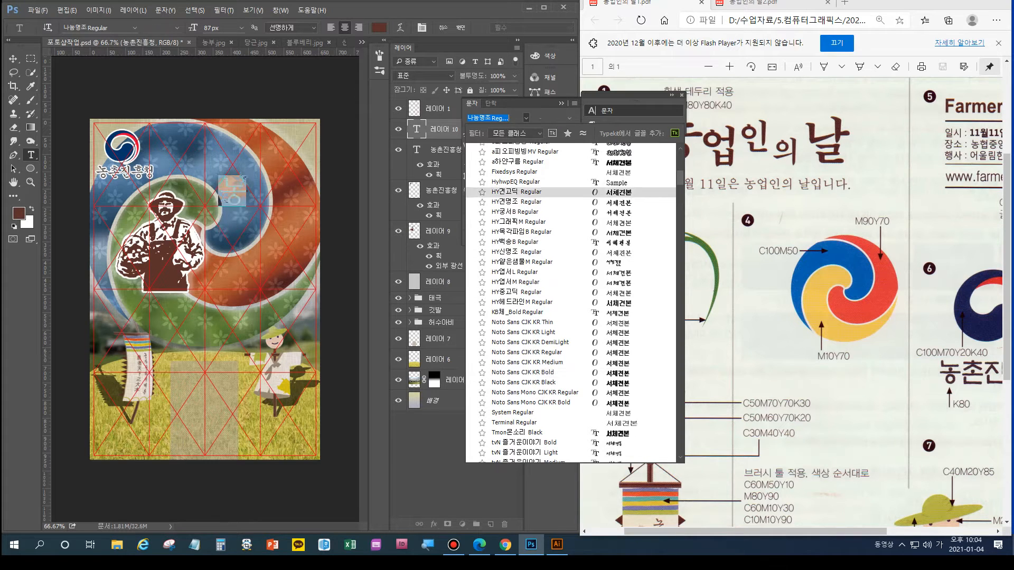
pyautogui.press('Down')
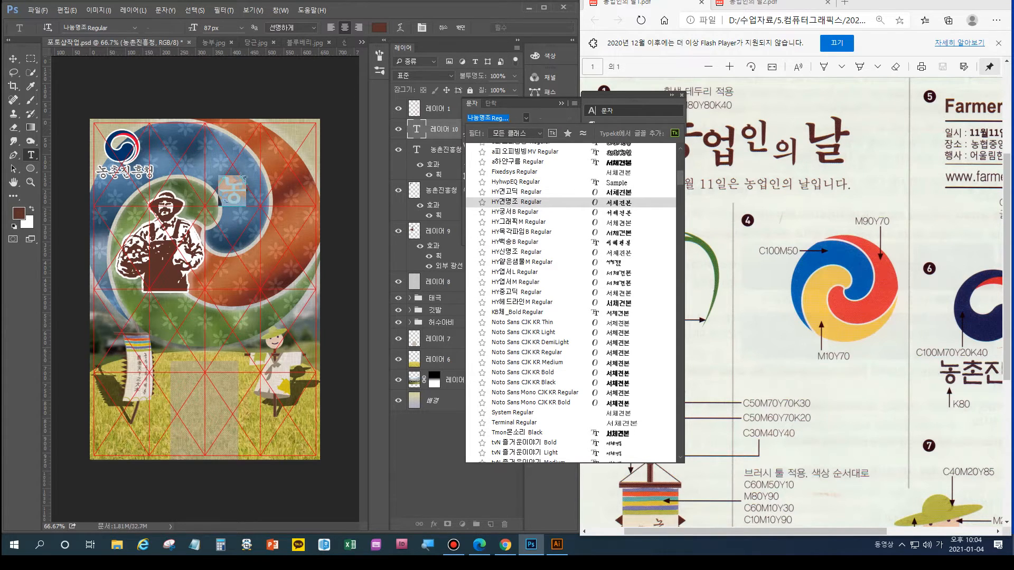
pyautogui.press('Return')
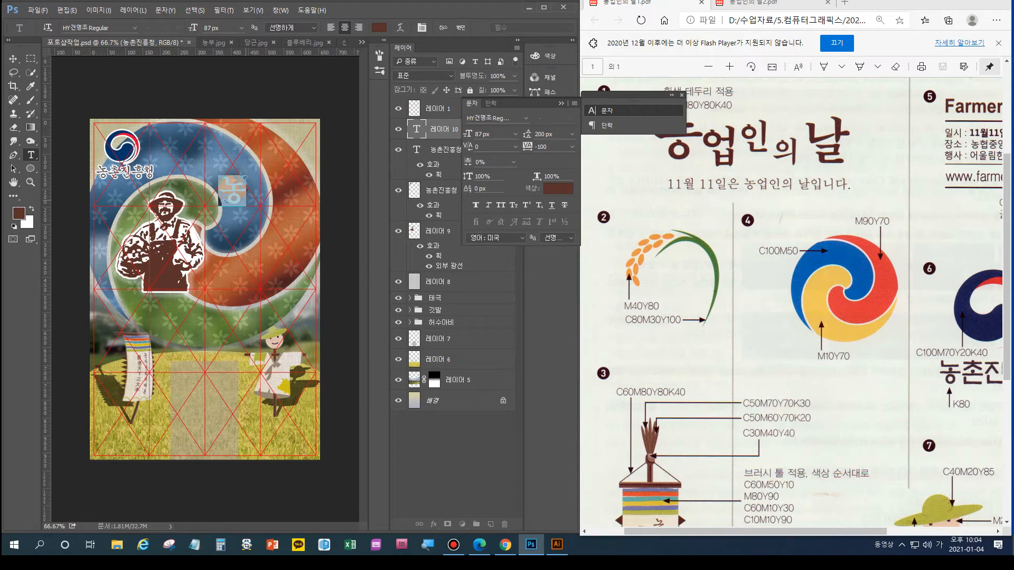
pyautogui.click(246, 200)
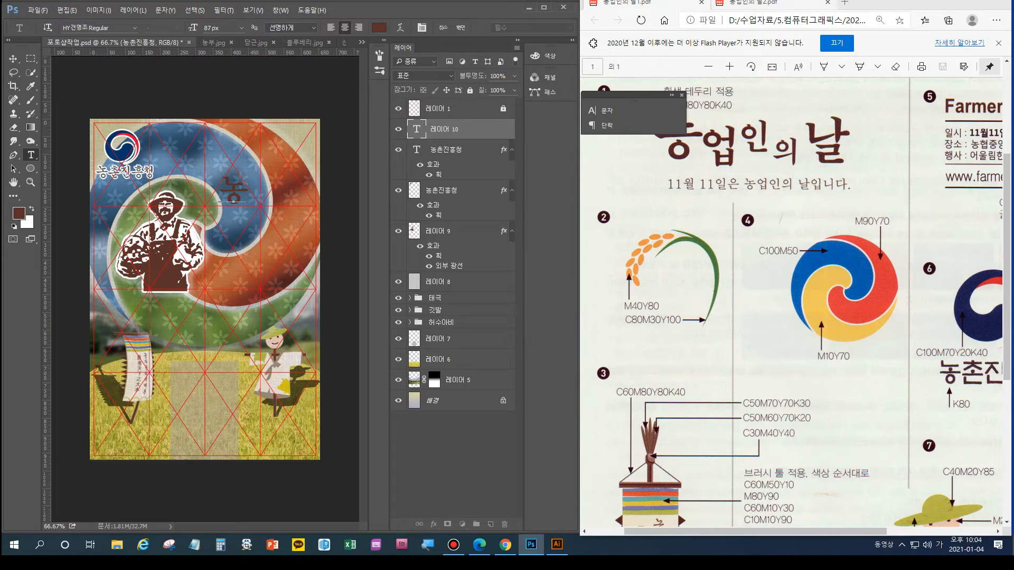
# Compare with the finished poster reference and add a white 5 px outside stroke (획) to the 농 text layer
pyautogui.click(761, 3)
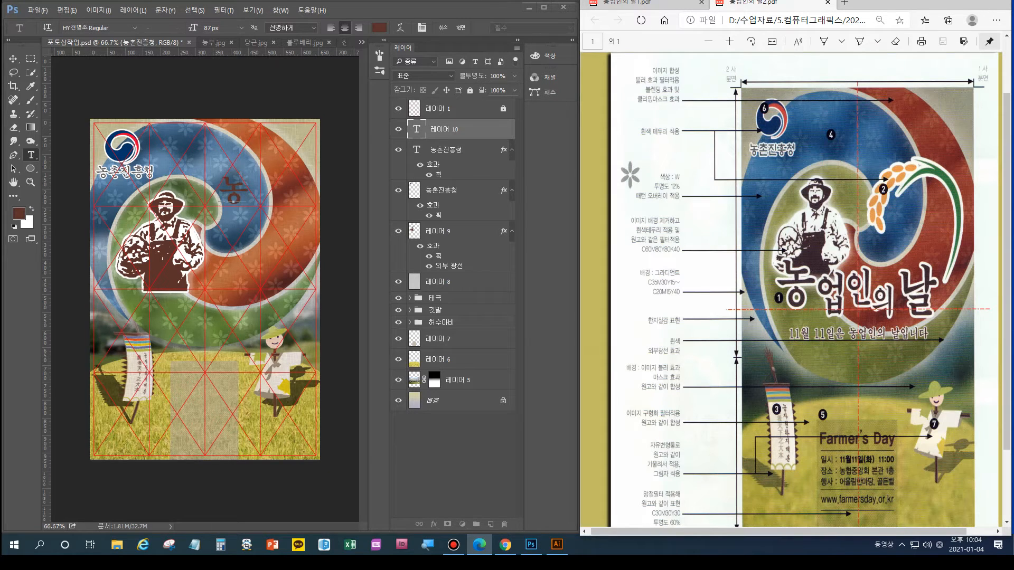
pyautogui.hotkey('alt', 'Tab')
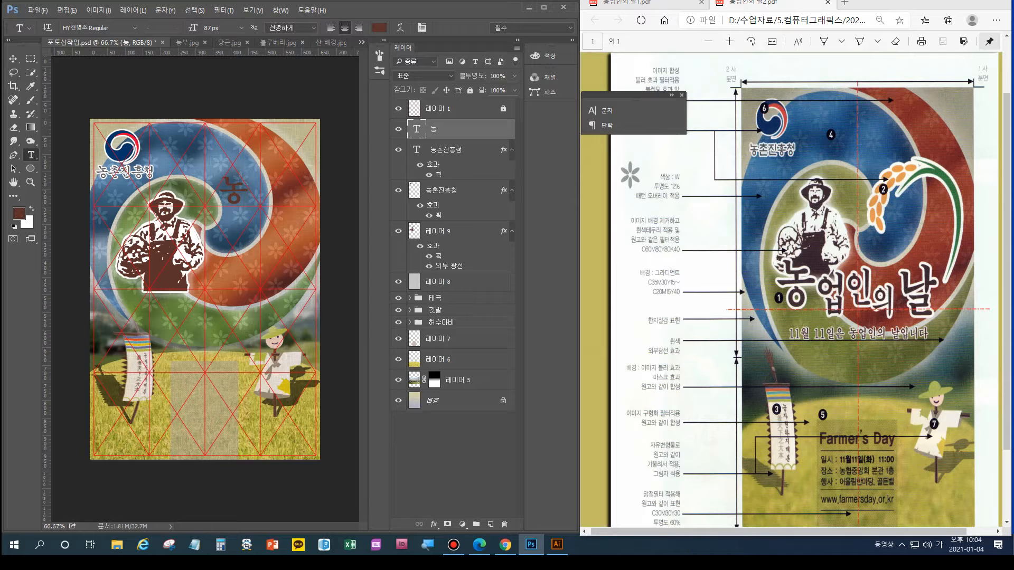
pyautogui.doubleClick(476, 129)
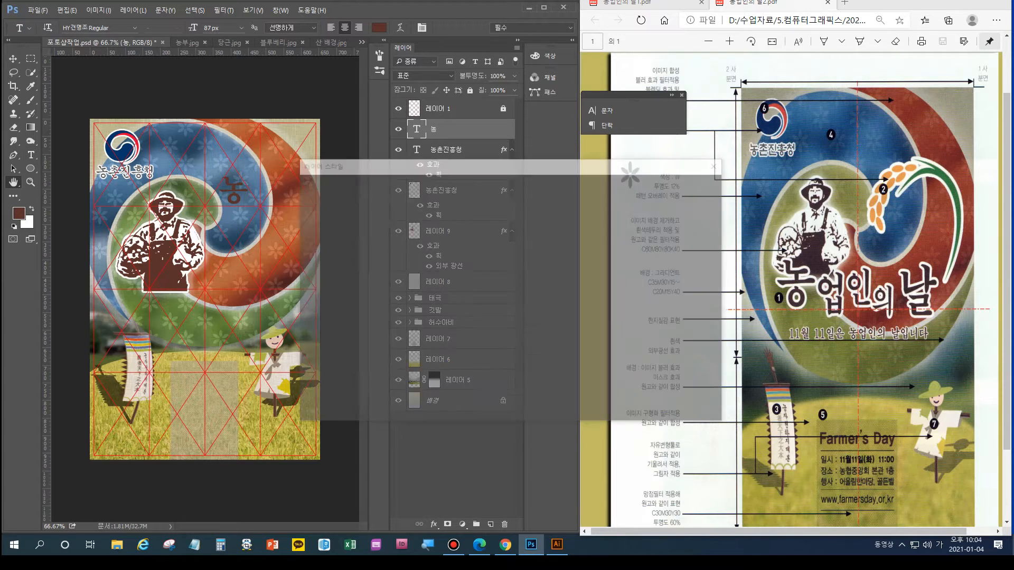
pyautogui.click(318, 255)
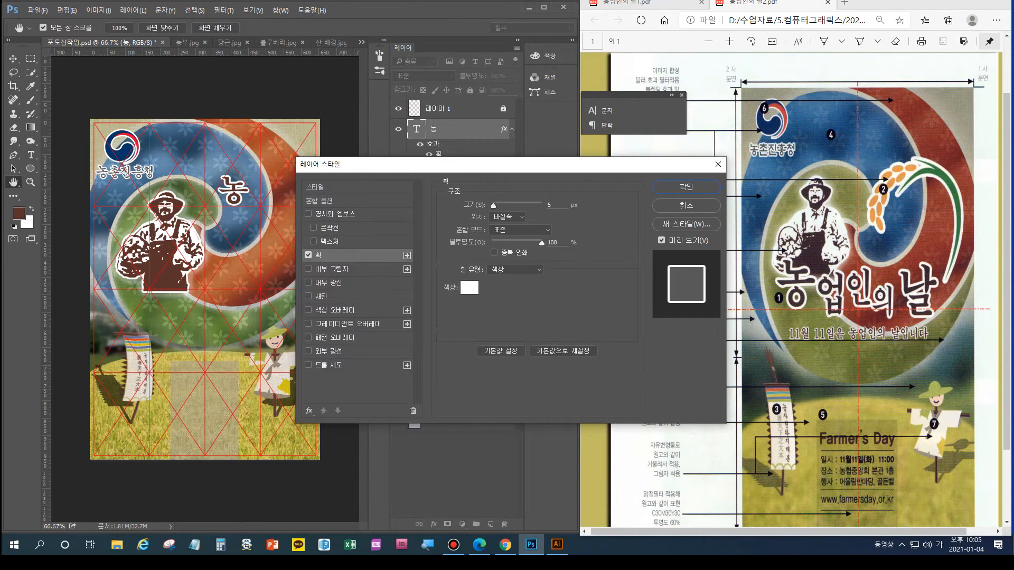
pyautogui.press('Return')
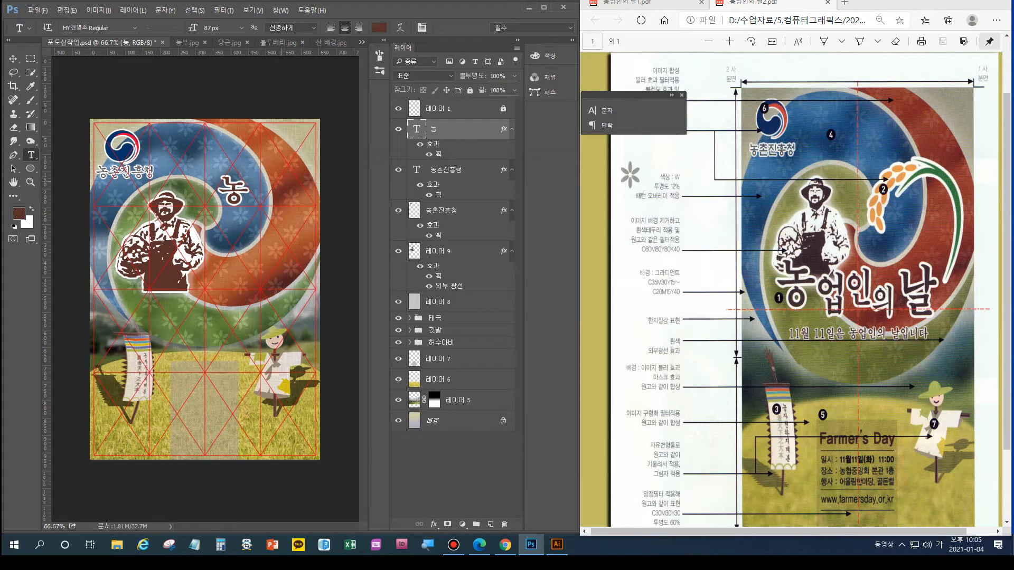
# Scale the 농 text to about 130% and place it over the lower edge of the farmer
pyautogui.hotkey('ctrl', 't')
pyautogui.moveTo(248, 206); pyautogui.dragTo(163, 287)
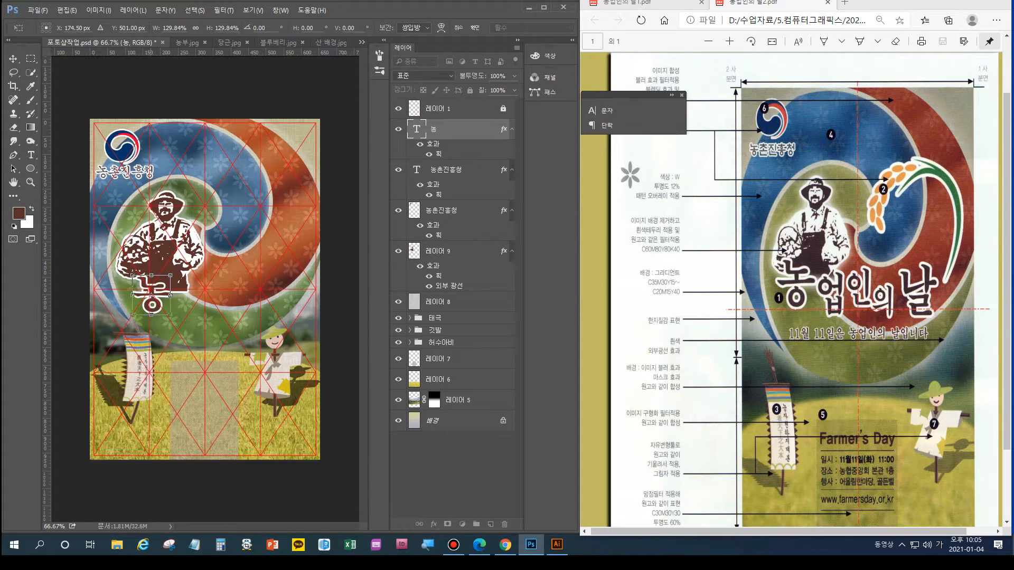
pyautogui.moveTo(156, 309); pyautogui.dragTo(156, 301)
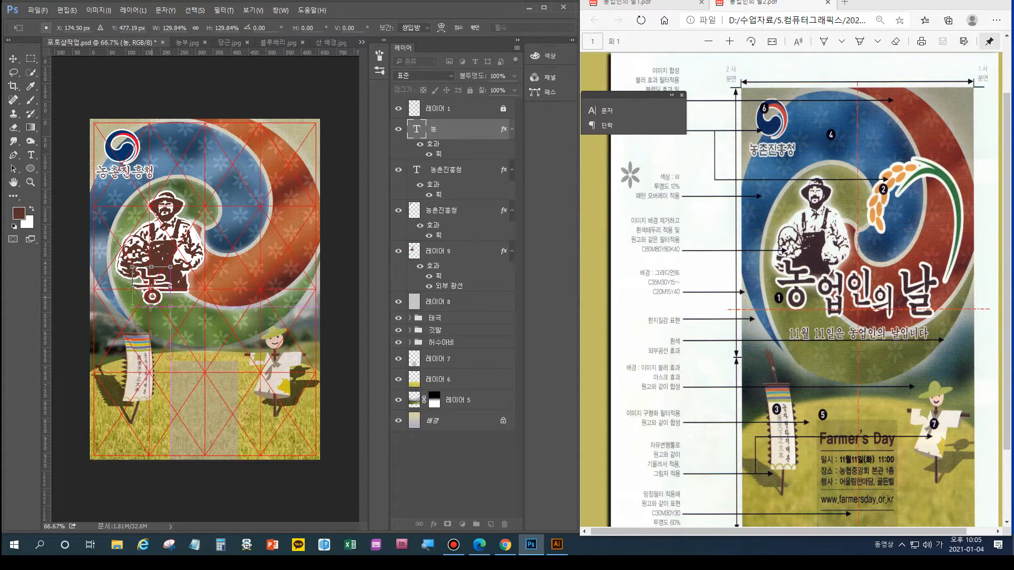
pyautogui.press('Return')
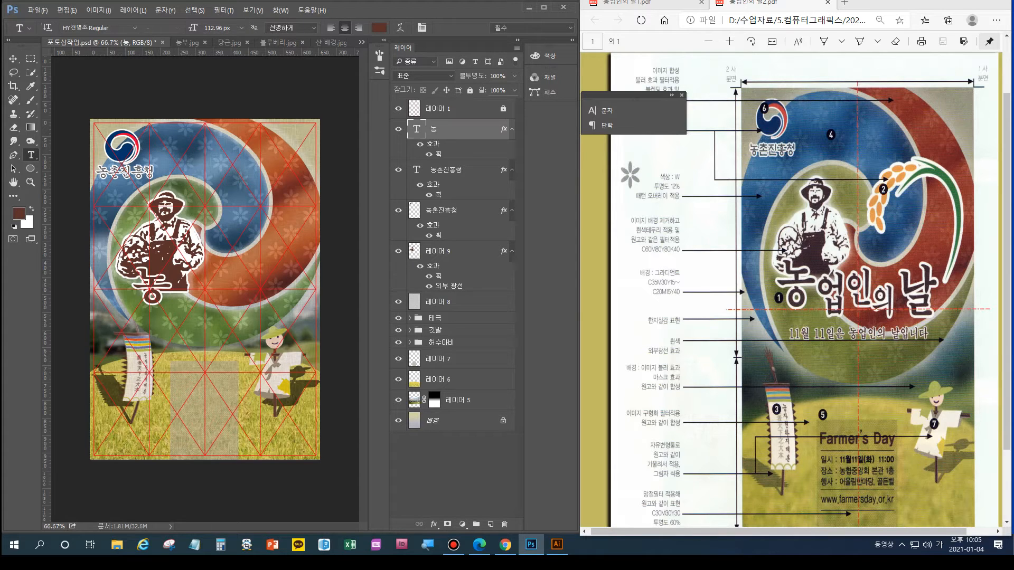
# Shrink the farmer's layer, 레이어 9, to about 86% and position it just above the 농 character
pyautogui.click(446, 170)
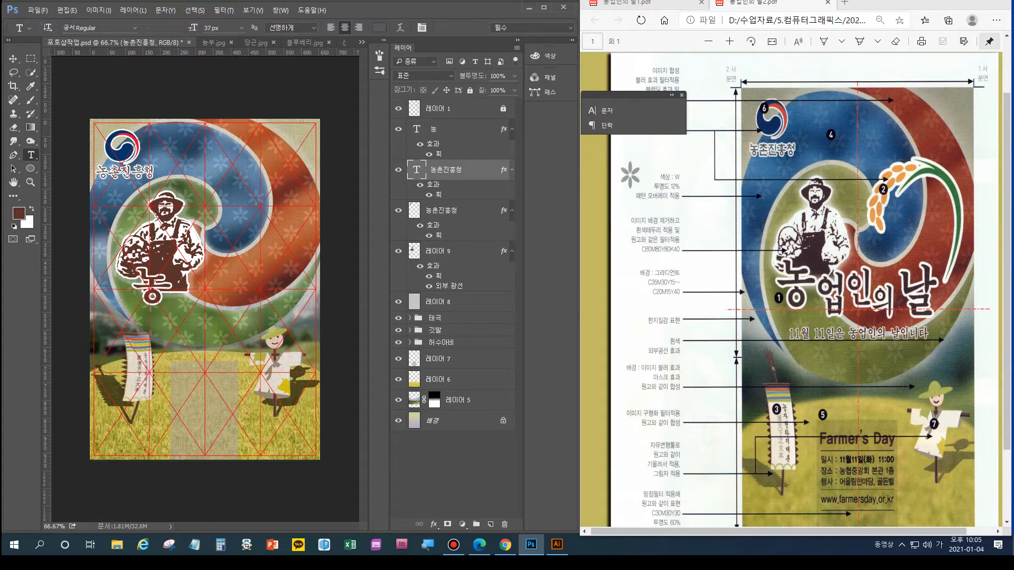
pyautogui.click(448, 252)
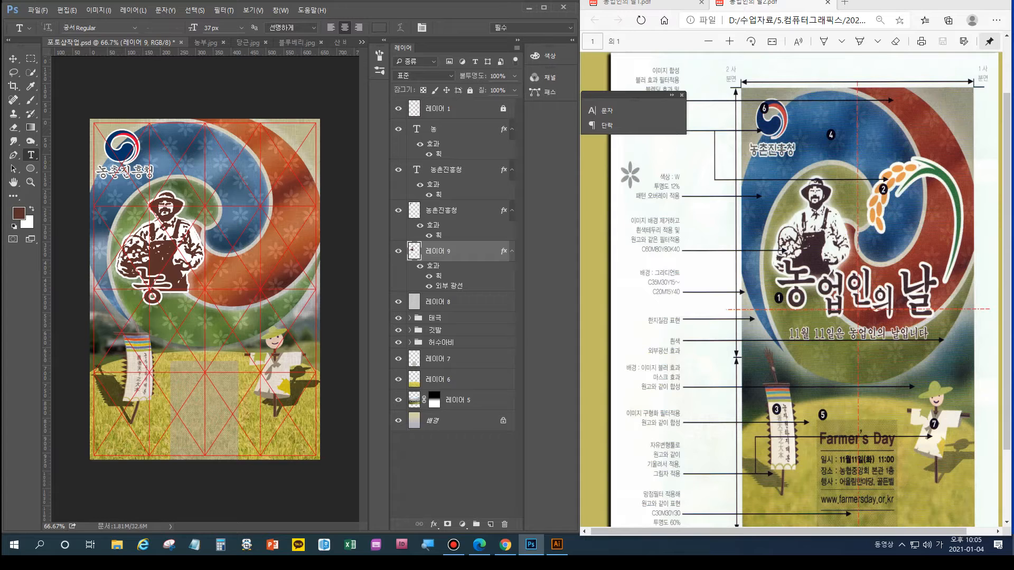
pyautogui.hotkey('ctrl', 't')
pyautogui.moveTo(174, 271); pyautogui.dragTo(175, 266)
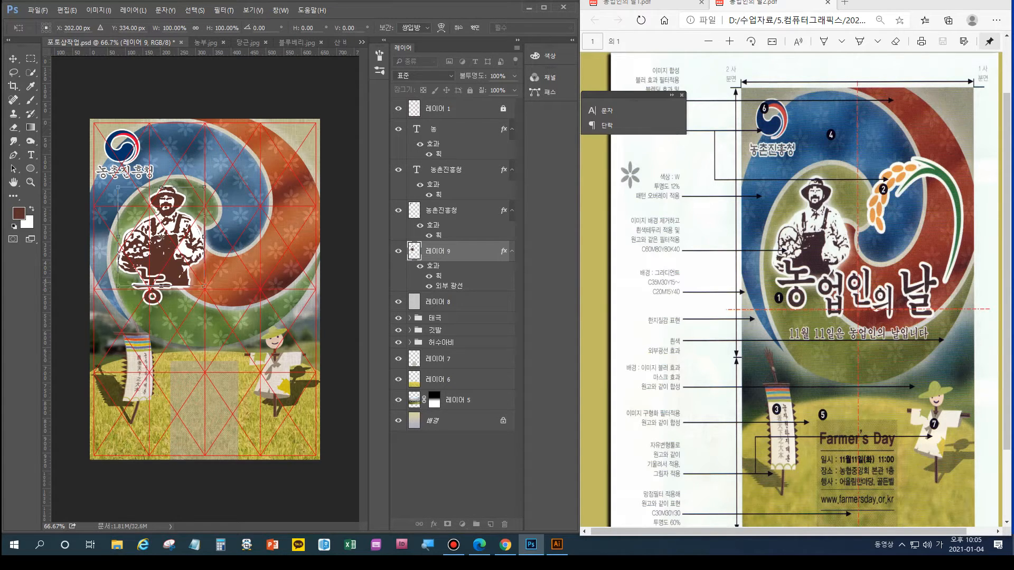
pyautogui.moveTo(118, 286); pyautogui.dragTo(130, 272)
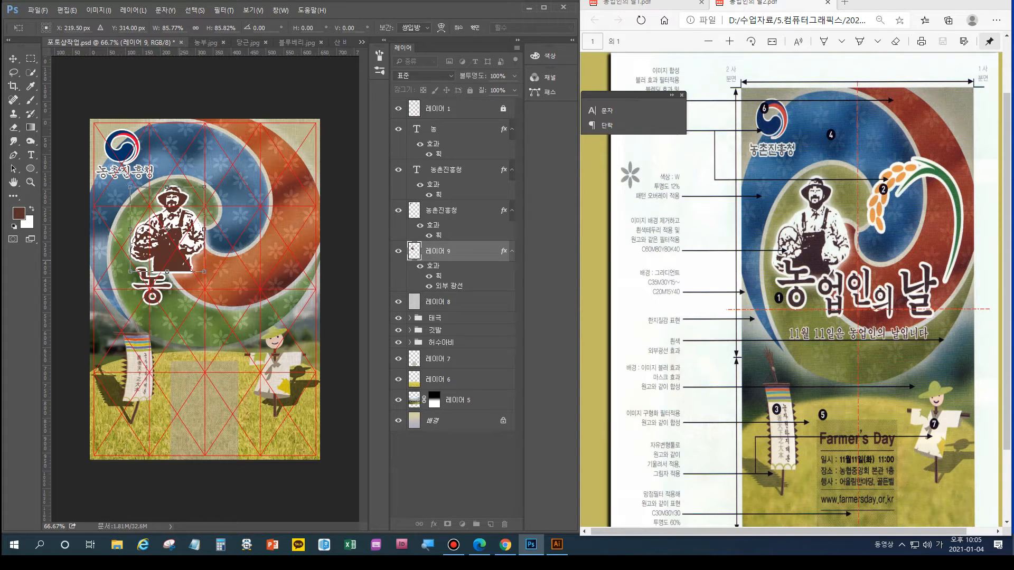
pyautogui.moveTo(188, 233); pyautogui.dragTo(180, 233)
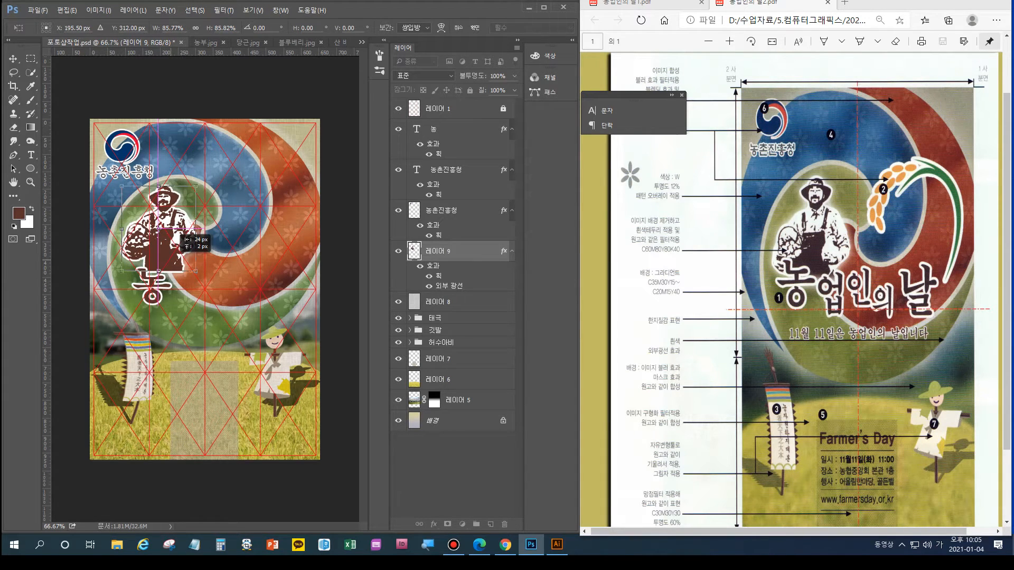
pyautogui.click(30, 155)
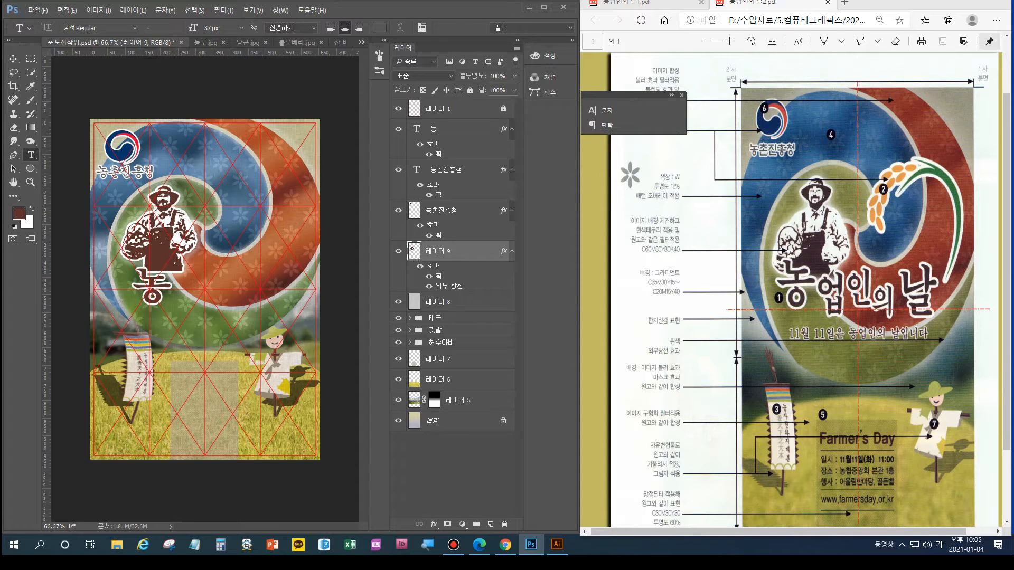
# Duplicate the 농 text layer, place the copy to its lower right and change its text to 업
pyautogui.click(445, 129)
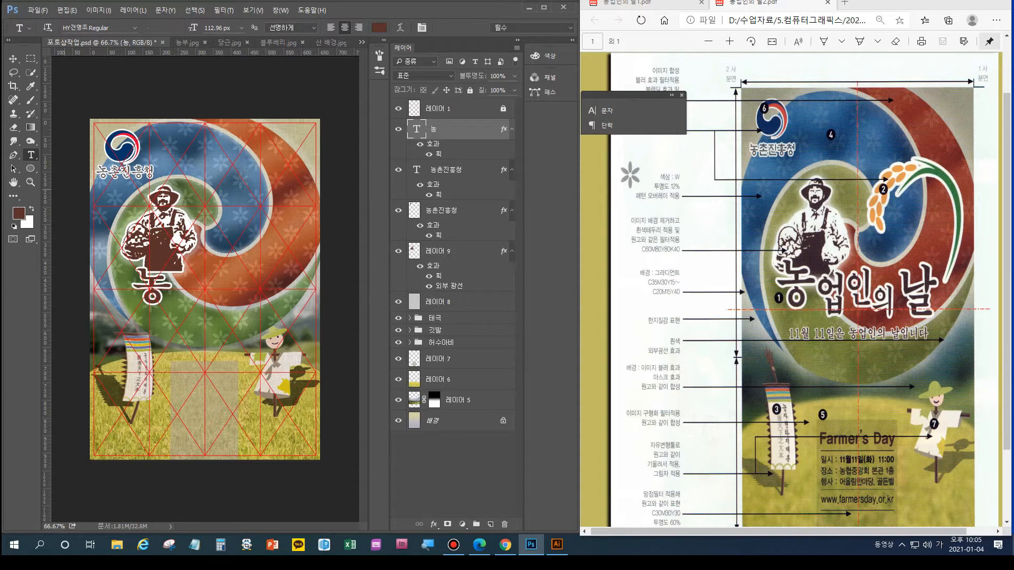
pyautogui.click(14, 59)
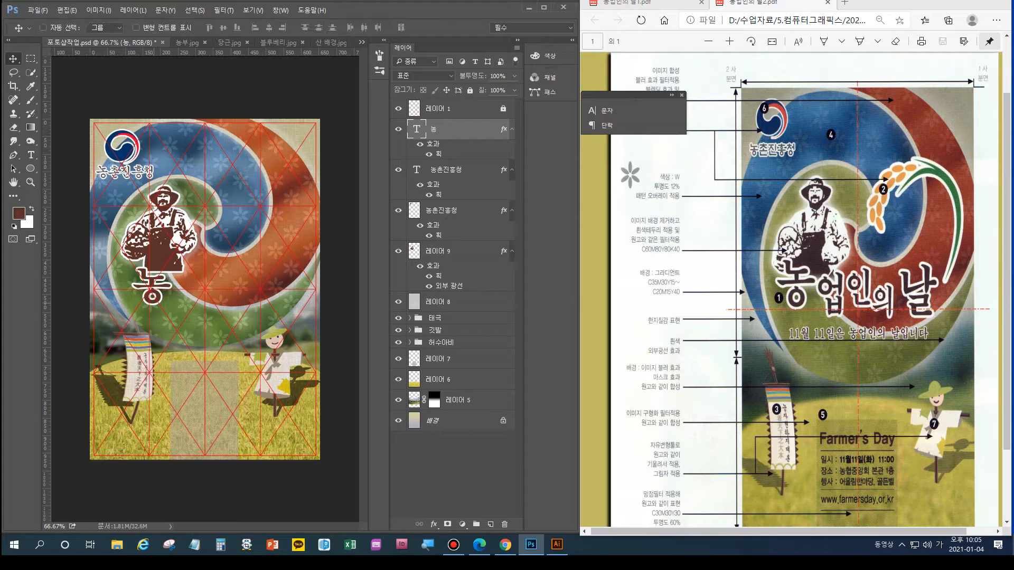
pyautogui.hotkey('ctrl', 'j')
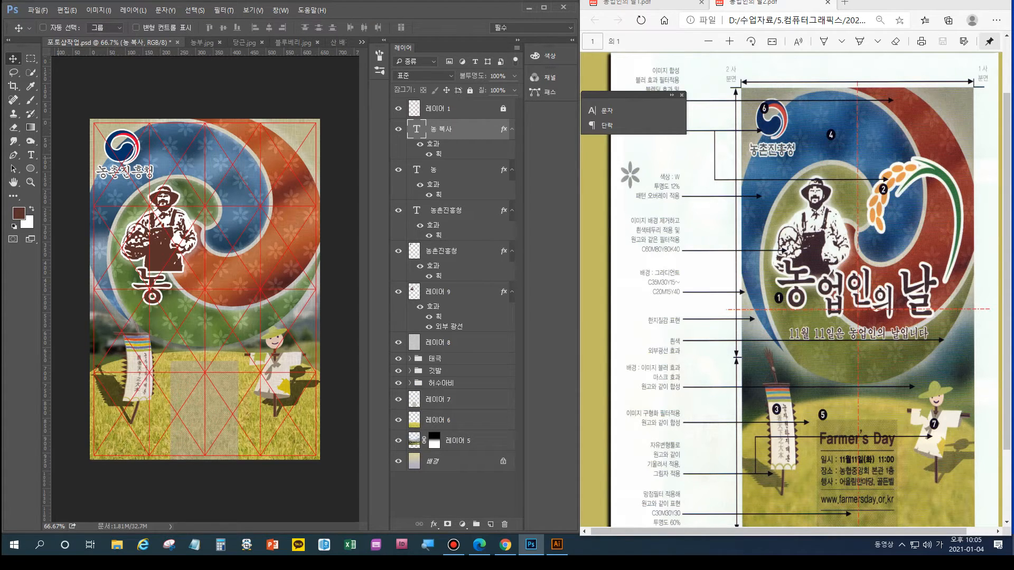
pyautogui.moveTo(152, 277); pyautogui.dragTo(190, 292)
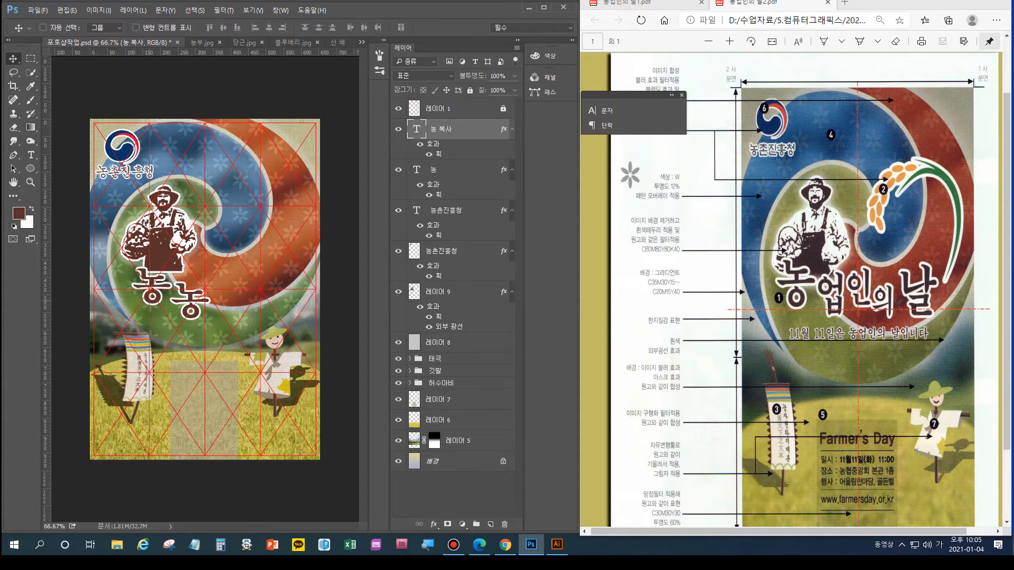
pyautogui.click(30, 155)
pyautogui.doubleClick(201, 295)
pyautogui.write('ㅇㅓㅂ')
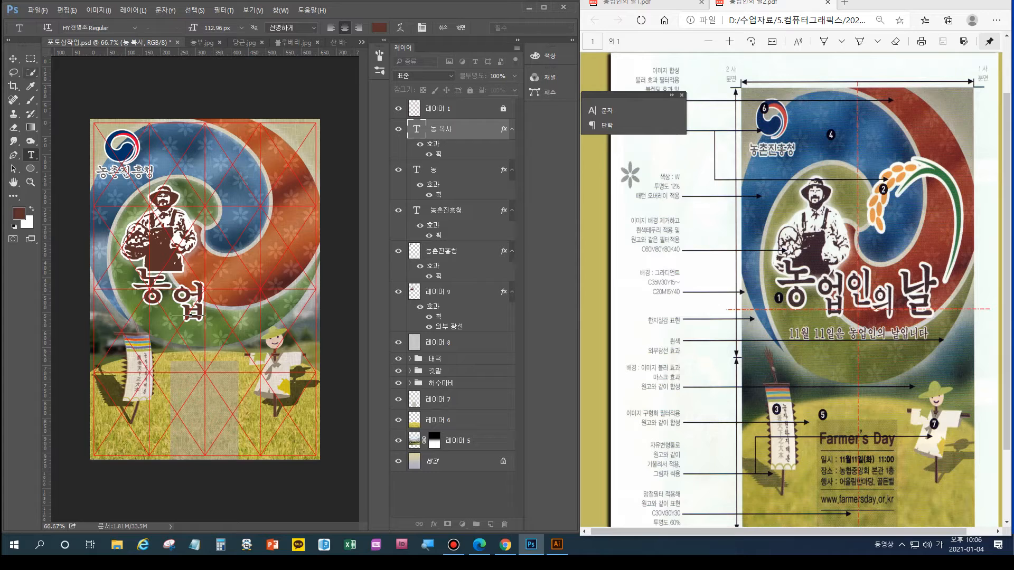
pyautogui.hotkey('ctrl', 'Return')
# Narrow the 업 character horizontally while keeping its height, leaving it beside 농
pyautogui.hotkey('ctrl', 't')
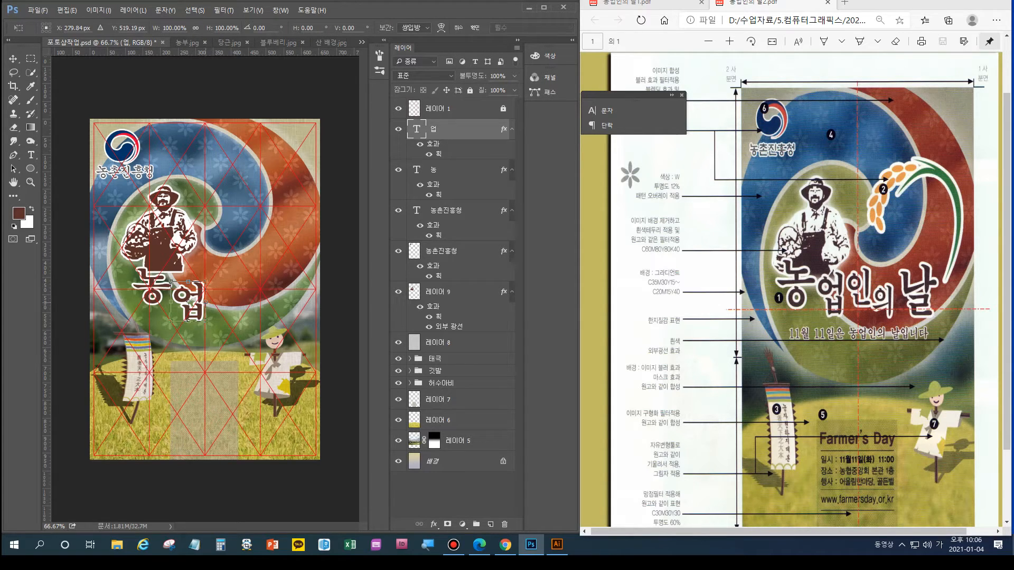
pyautogui.moveTo(206, 302); pyautogui.dragTo(194, 302)
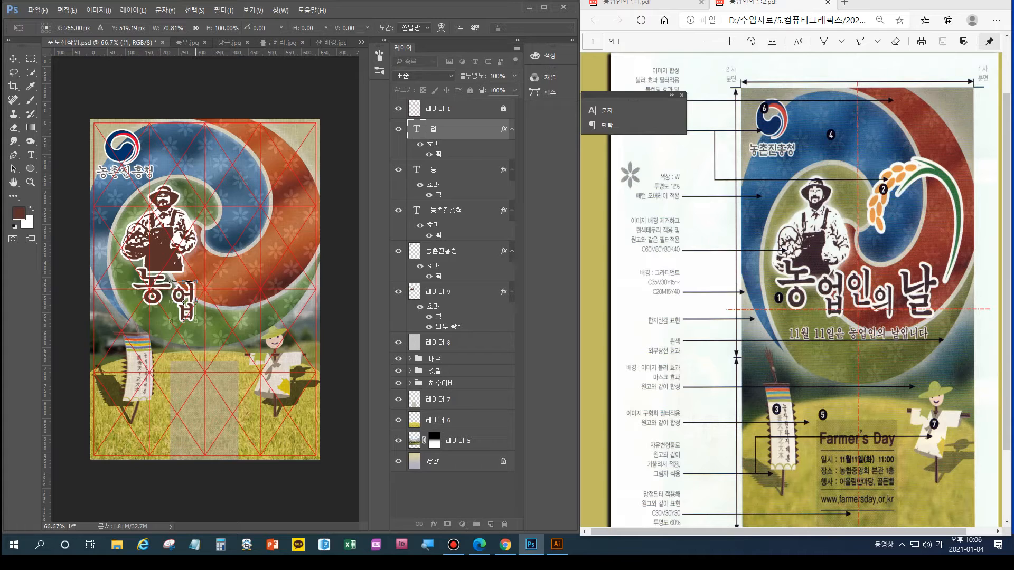
pyautogui.moveTo(196, 301); pyautogui.dragTo(200, 301)
pyautogui.press('Return')
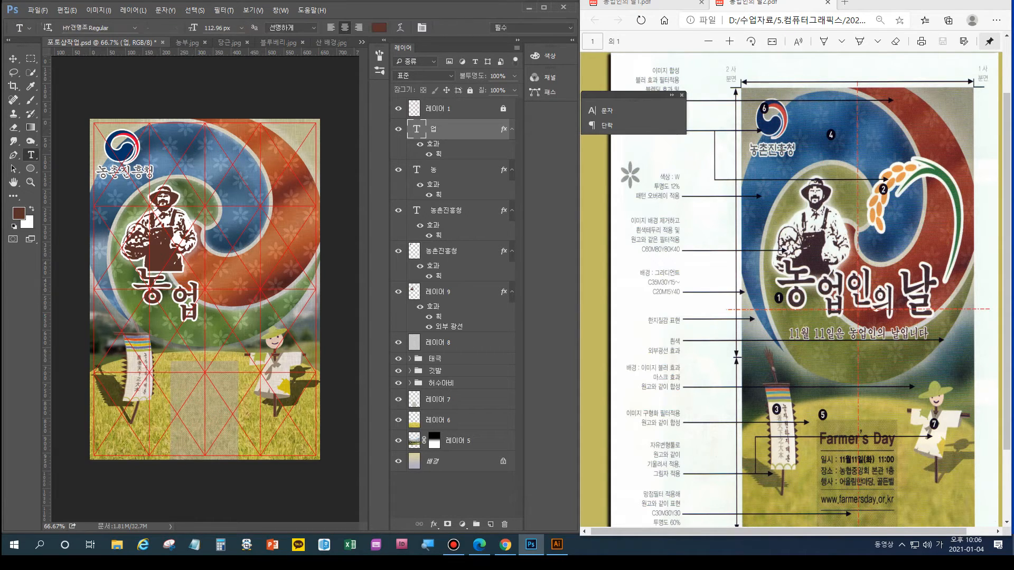
# Make three copies of the 업 text layer and stagger them up and down in a row to its right
pyautogui.hotkey('ctrl', 'j')
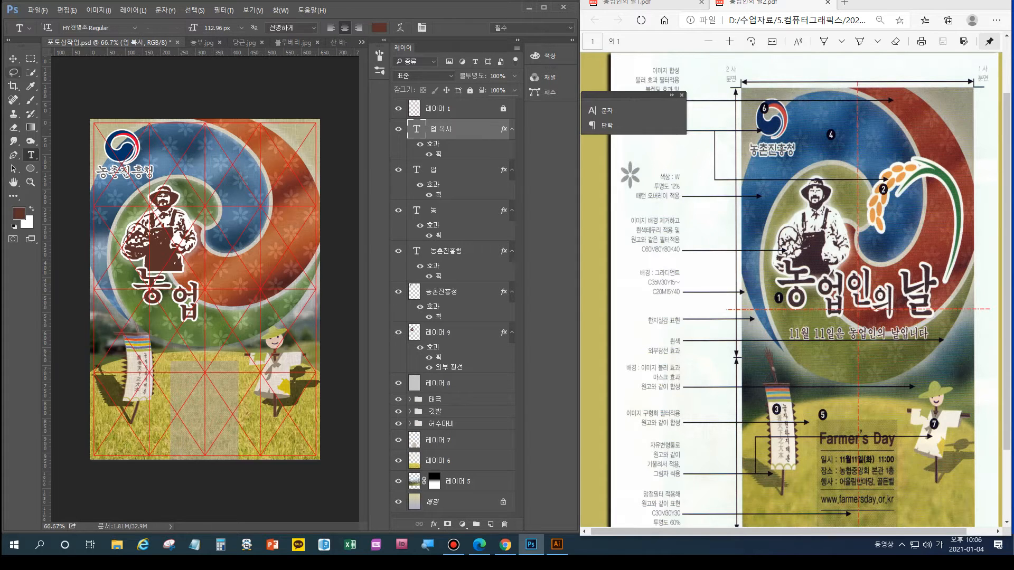
pyautogui.click(14, 59)
pyautogui.moveTo(194, 308); pyautogui.dragTo(218, 287)
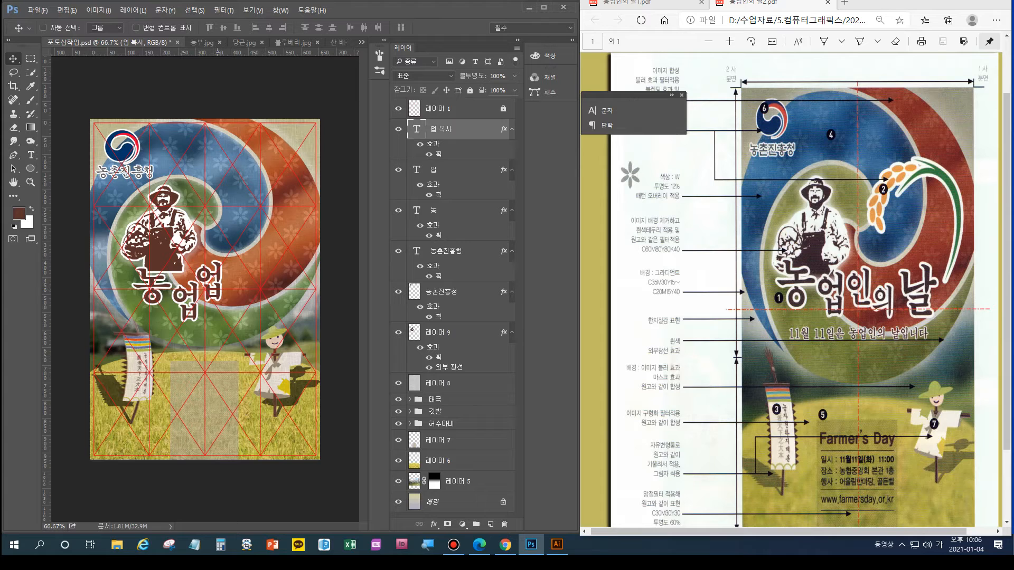
pyautogui.hotkey('ctrl', 'j')
pyautogui.moveTo(218, 287); pyautogui.dragTo(244, 305)
pyautogui.hotkey('ctrl', 'j')
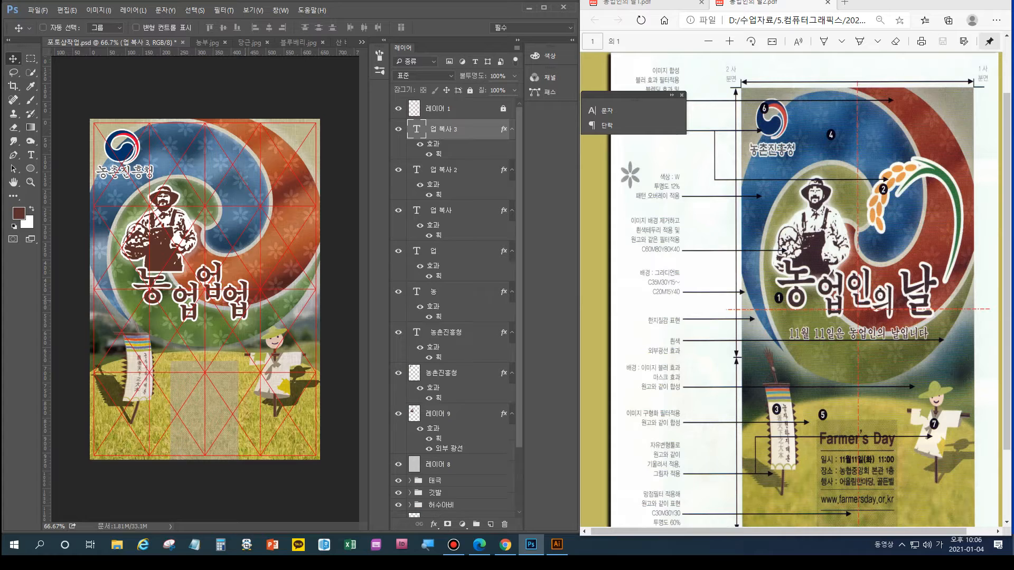
pyautogui.moveTo(244, 305); pyautogui.dragTo(271, 276)
pyautogui.moveTo(275, 242); pyautogui.dragTo(275, 251)
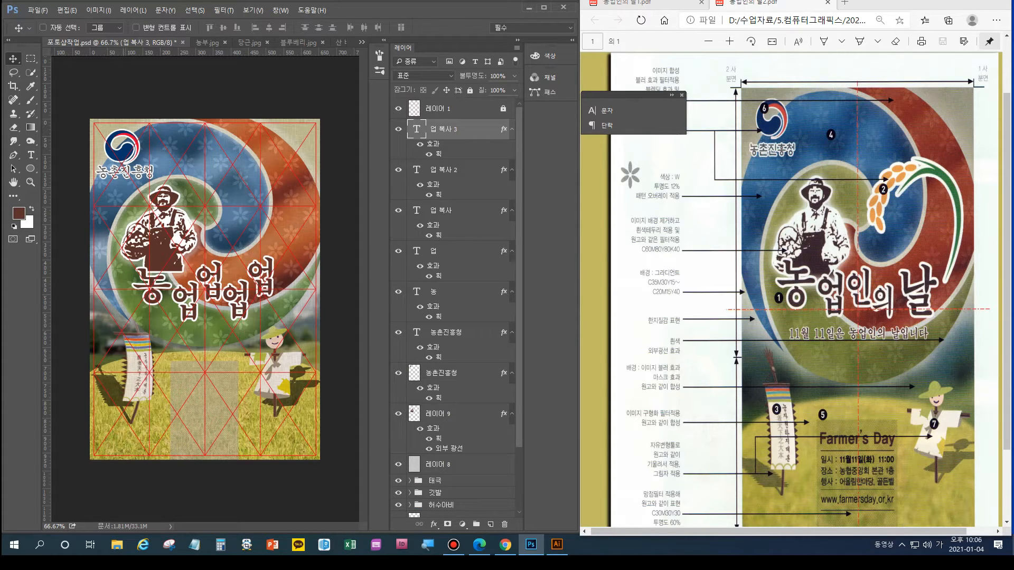
# Change the text of the rightmost 업 copy to 날 and that of the copy before it to 의
pyautogui.click(31, 154)
pyautogui.doubleClick(250, 261)
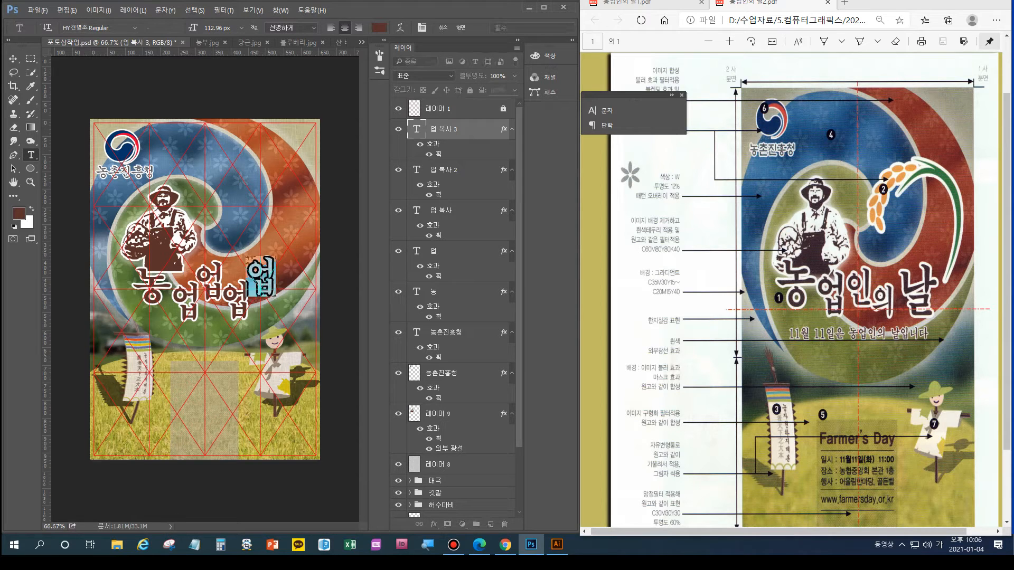
pyautogui.write('날')
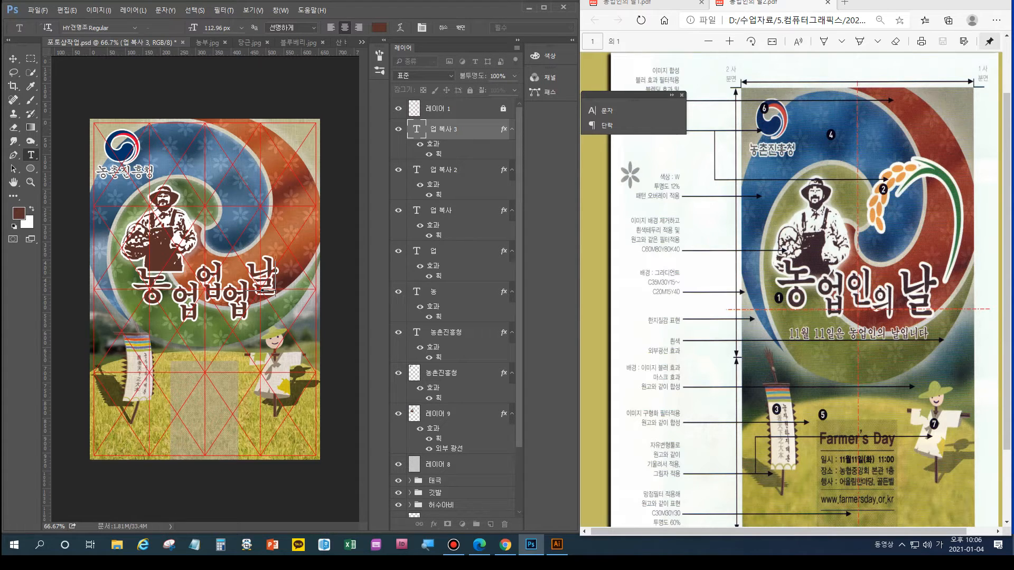
pyautogui.click(443, 171)
pyautogui.doubleClick(247, 305)
pyautogui.write('의')
# Rename the remaining 업 copy's layer to 인 and replace its text with 인
pyautogui.click(443, 211)
pyautogui.doubleClick(442, 211)
pyautogui.write('인')
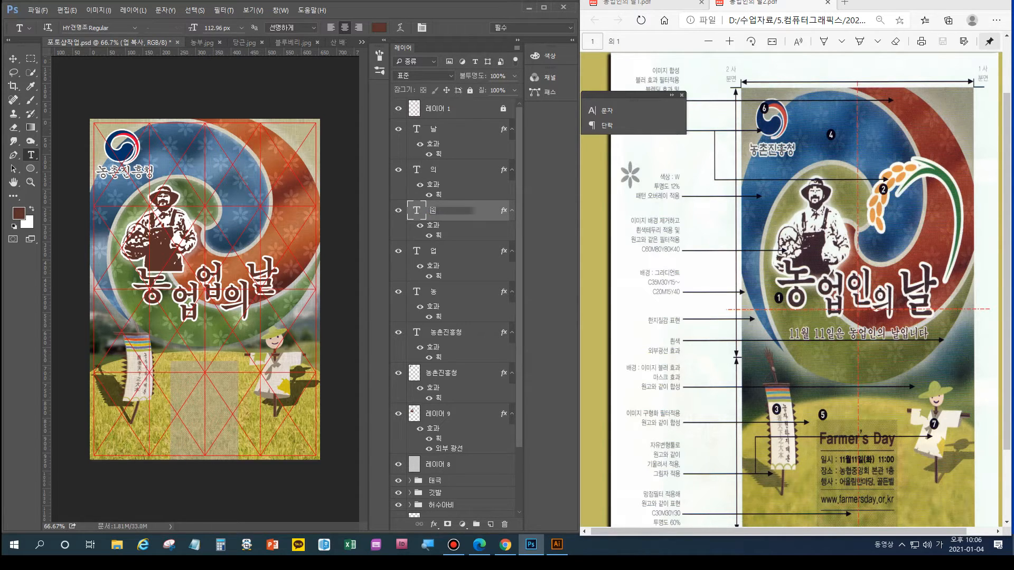
pyautogui.click(443, 251)
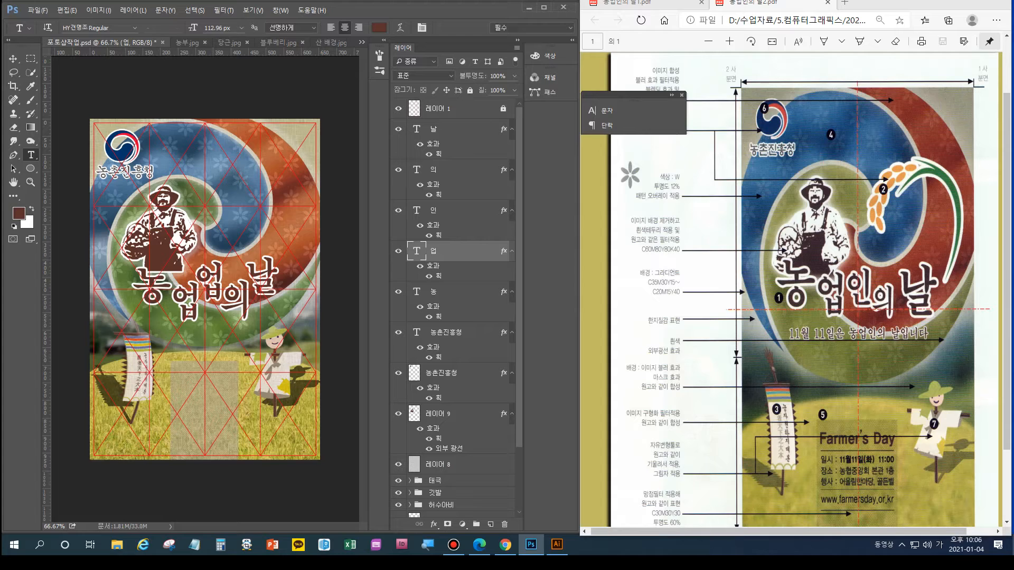
pyautogui.click(443, 211)
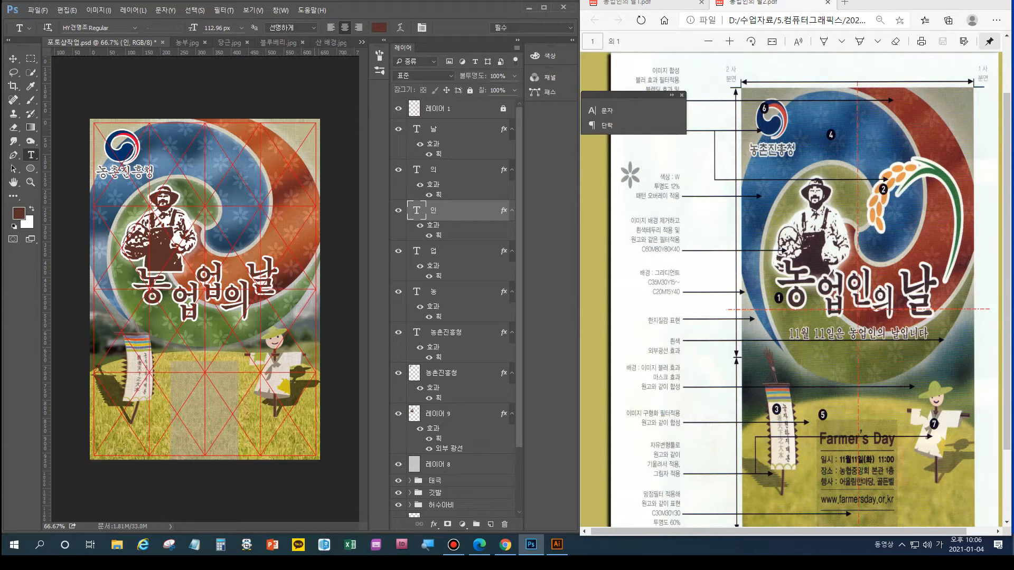
pyautogui.doubleClick(211, 295)
pyautogui.write('인')
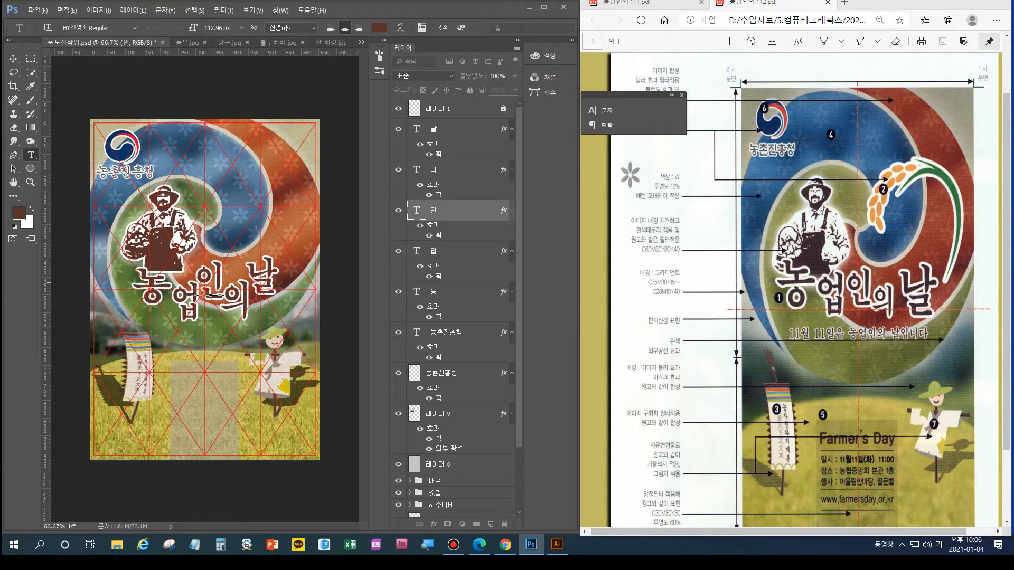
pyautogui.hotkey('ctrl', 'Return')
pyautogui.hotkey('alt', '[')
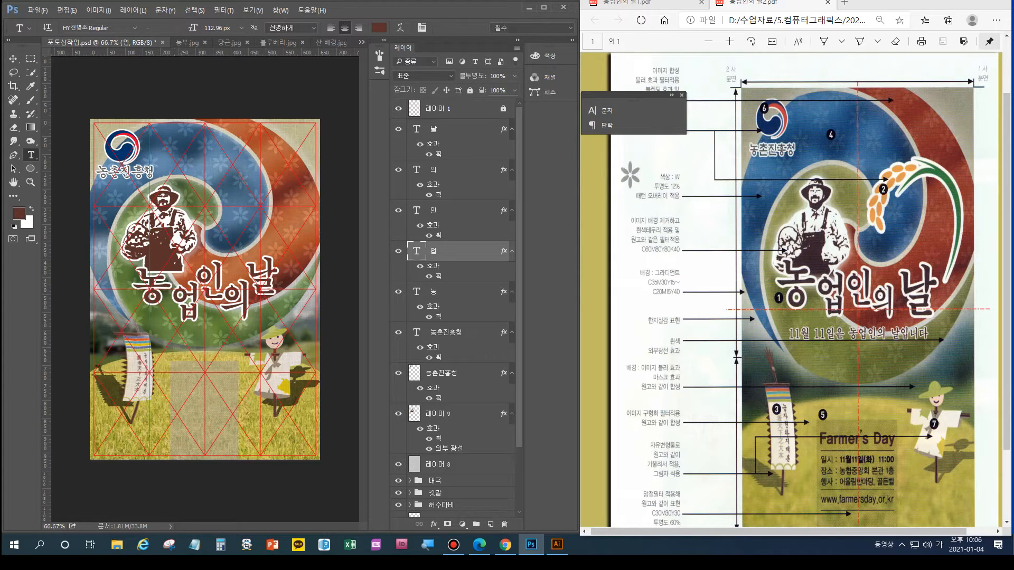
pyautogui.doubleClick(174, 316)
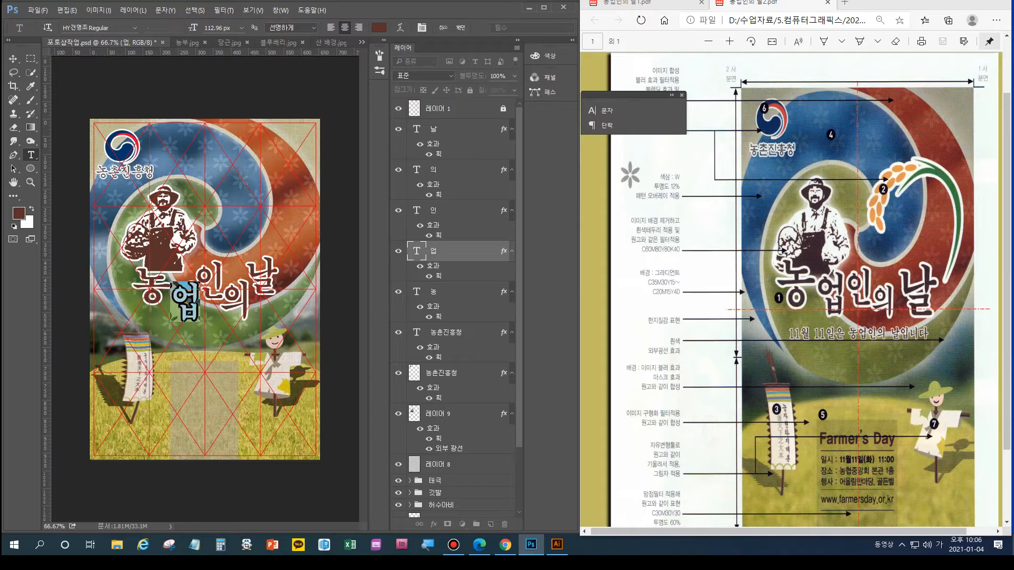
pyautogui.hotkey('ctrl', 'Return')
# Narrow the 인 character to about 89% of its width, keeping its height
pyautogui.hotkey('alt', ']')
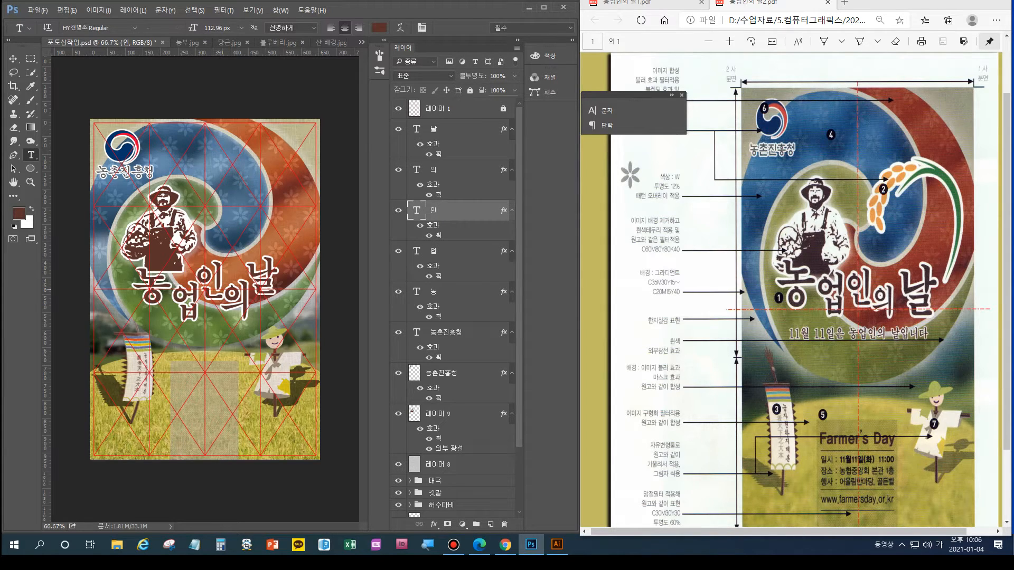
pyautogui.hotkey('ctrl', 't')
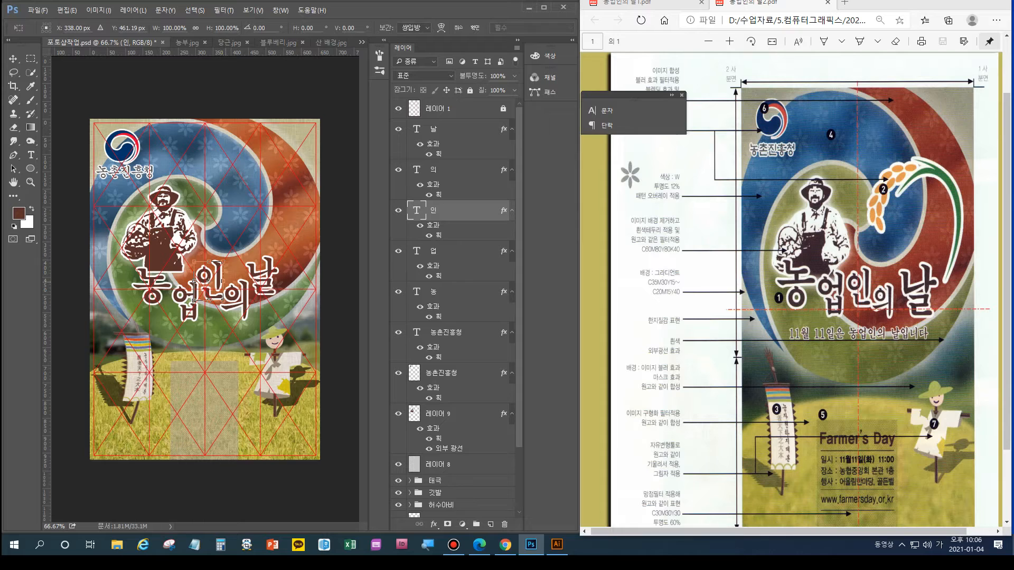
pyautogui.moveTo(225, 281); pyautogui.dragTo(222, 281)
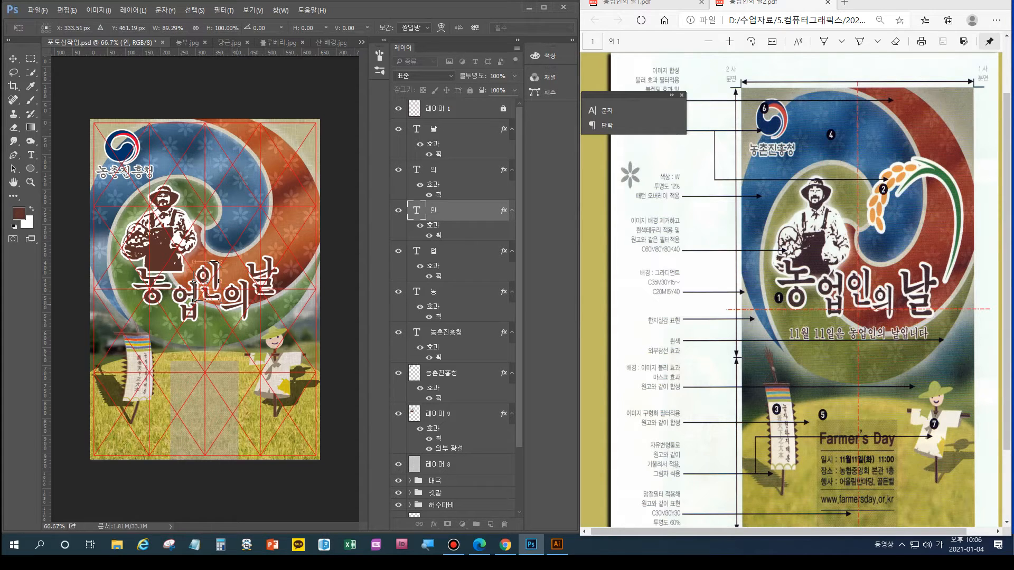
pyautogui.press('Return')
# Scale the 의 character down to about 70% width and 78% height, keeping it close to 인
pyautogui.click(454, 170)
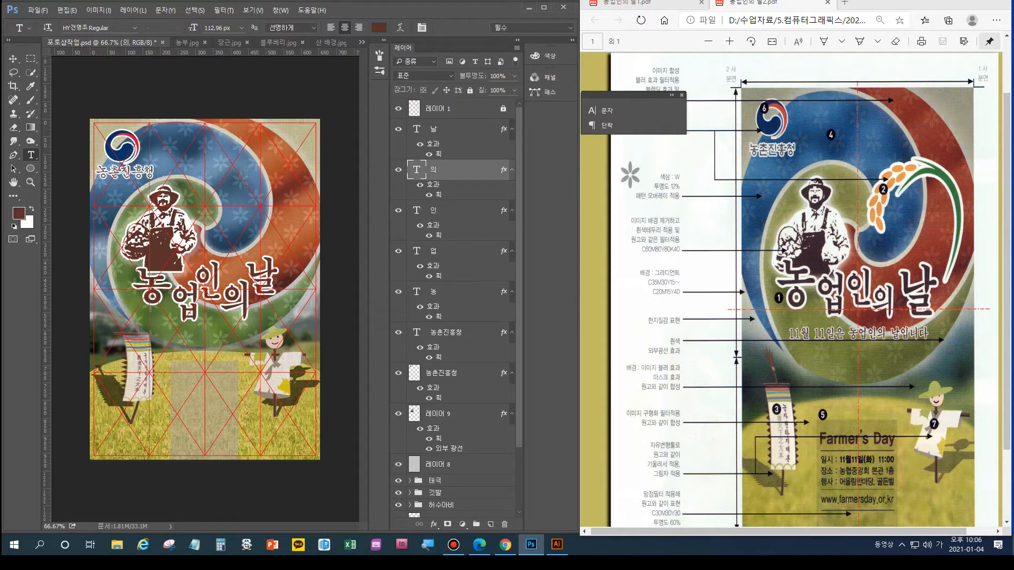
pyautogui.hotkey('ctrl', 't')
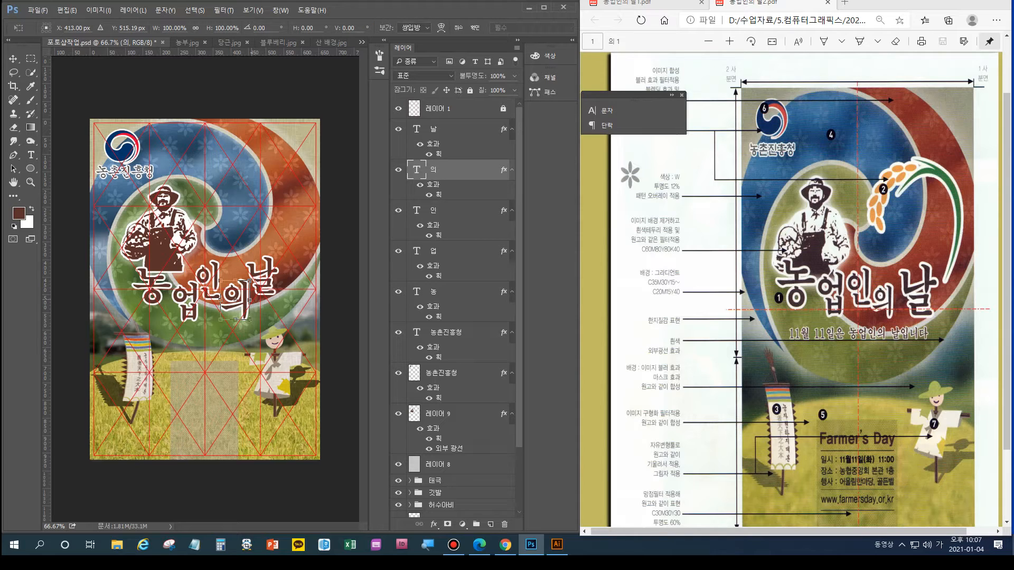
pyautogui.moveTo(250, 300); pyautogui.dragTo(240, 311)
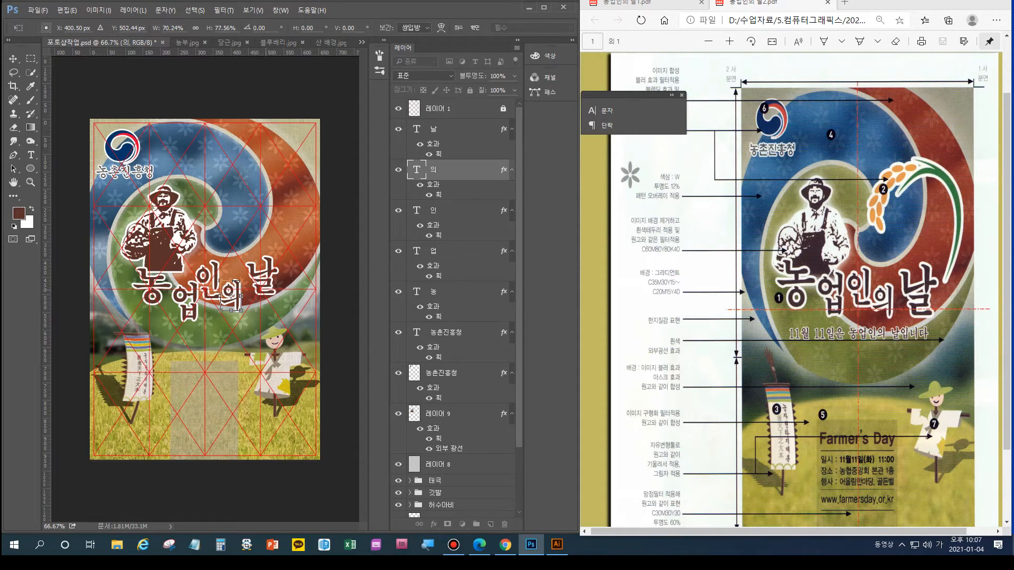
pyautogui.press('Return')
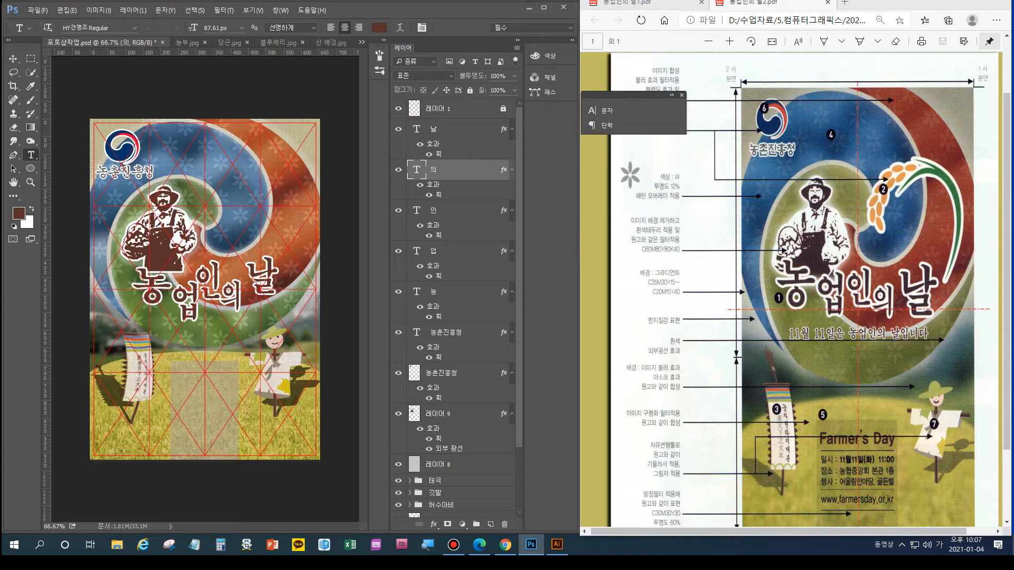
# Enlarge the 날 character proportionally to about 117% and shift it slightly left toward 의
pyautogui.hotkey('alt', ']')
pyautogui.hotkey('ctrl', 't')
pyautogui.moveTo(277, 297); pyautogui.dragTo(282, 303)
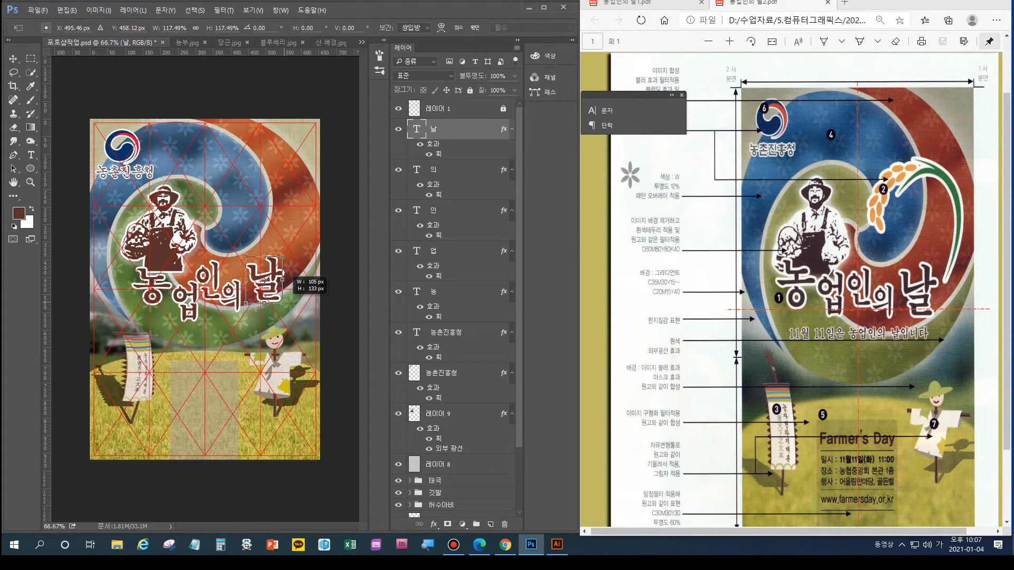
pyautogui.moveTo(276, 264); pyautogui.dragTo(274, 265)
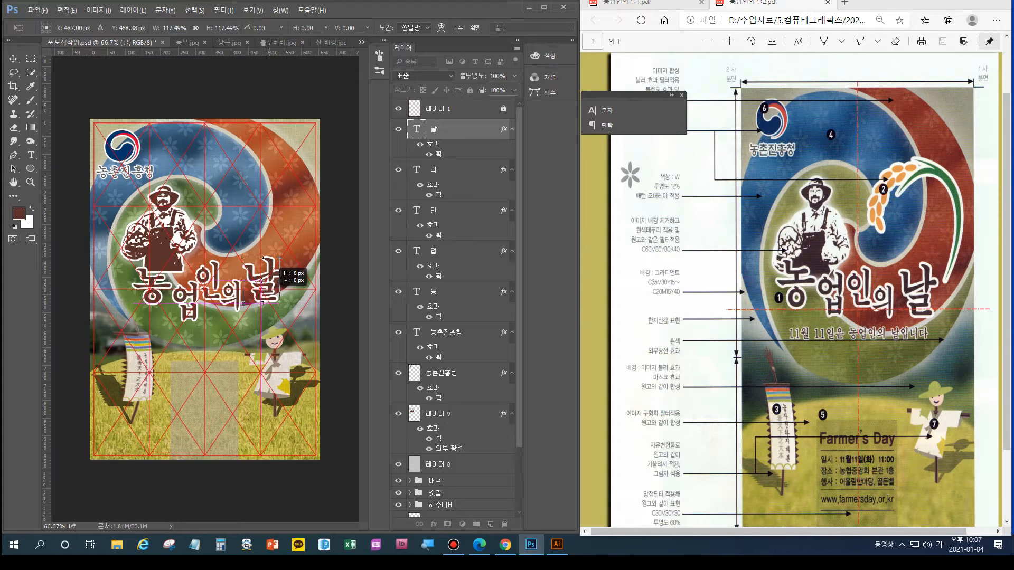
pyautogui.press('Return')
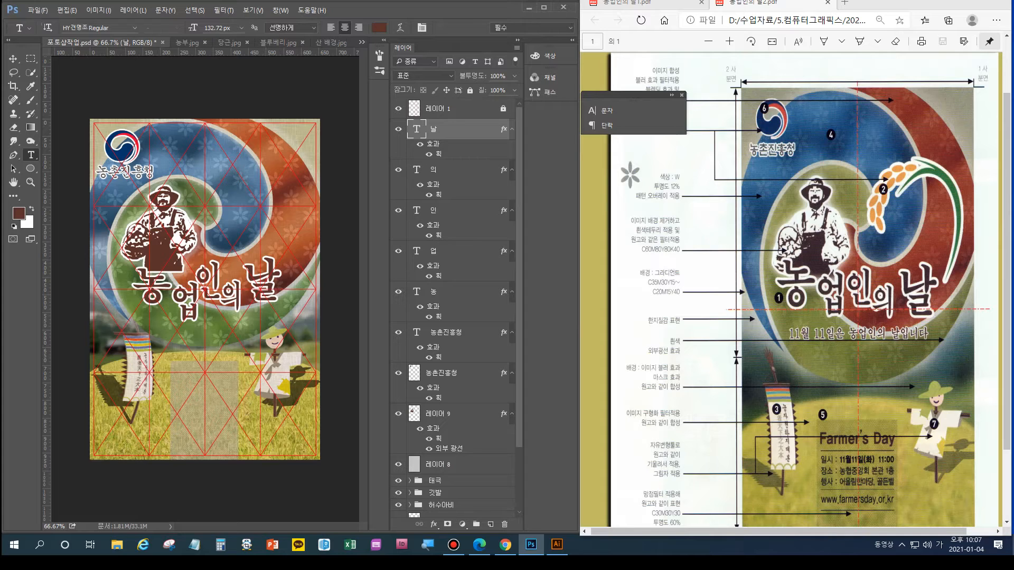
# Group the five title character layers from 날 to 농 and name the group 농업인의 날
pyautogui.keyDown('shift'); pyautogui.click(456, 292); pyautogui.keyUp('shift')
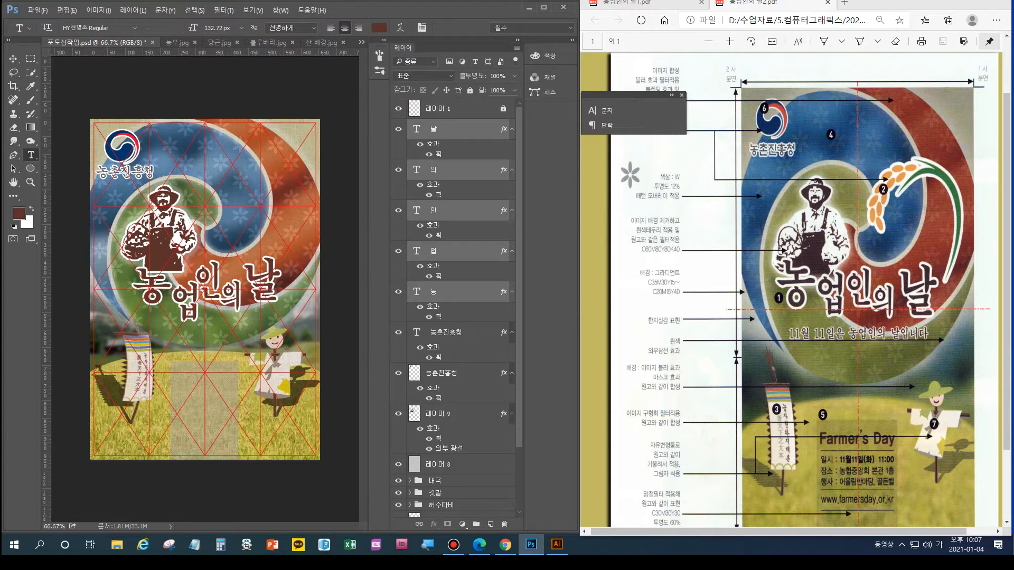
pyautogui.hotkey('ctrl', 'g')
pyautogui.doubleClick(438, 125)
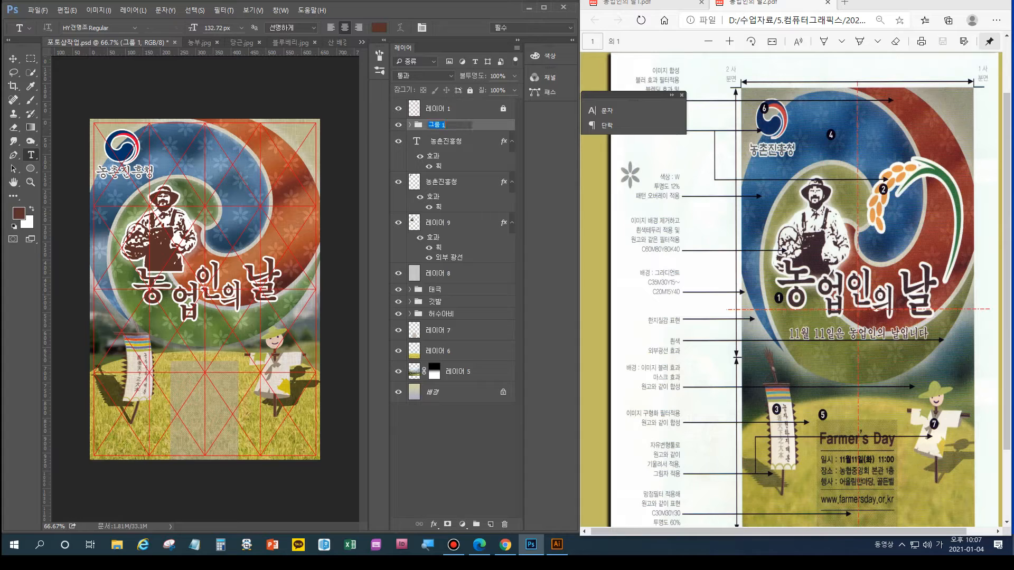
pyautogui.write('농업인의 날')
pyautogui.press('Return')
# Try the 문체부 제목 바탕체 Regular font on the 농촌진흥청 logo text
pyautogui.click(446, 142)
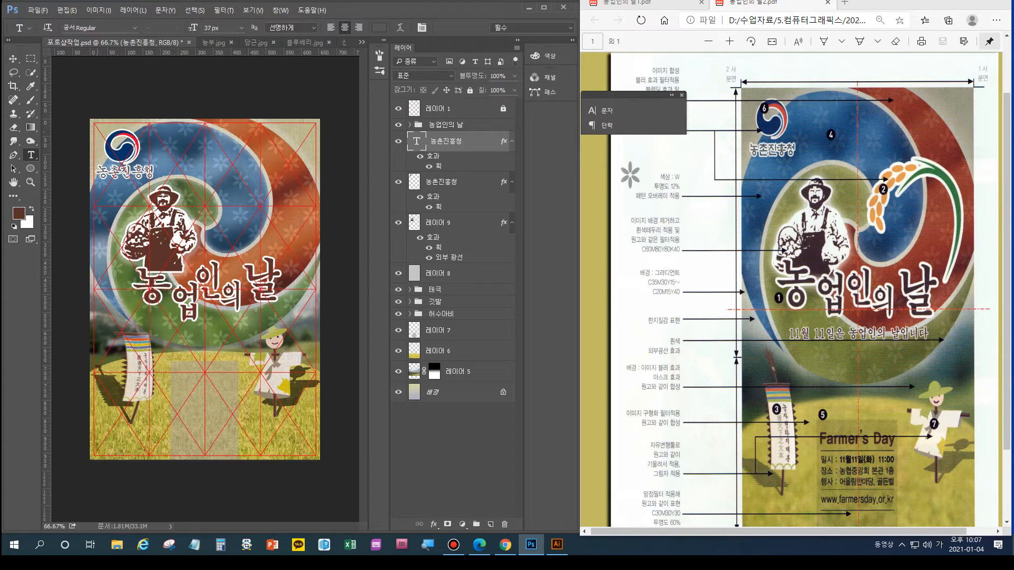
pyautogui.doubleClick(127, 171)
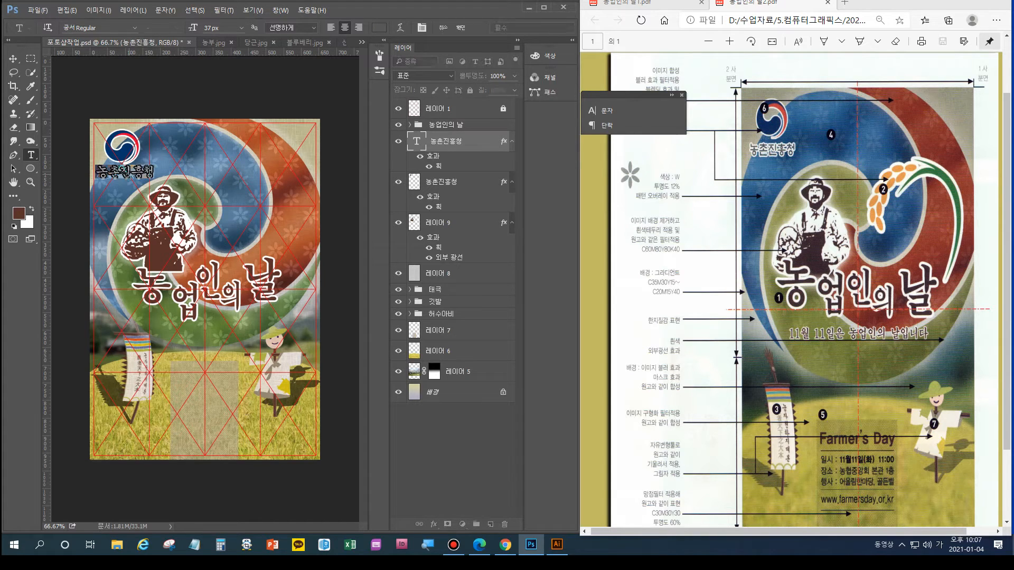
pyautogui.hotkey('ctrl', 't')
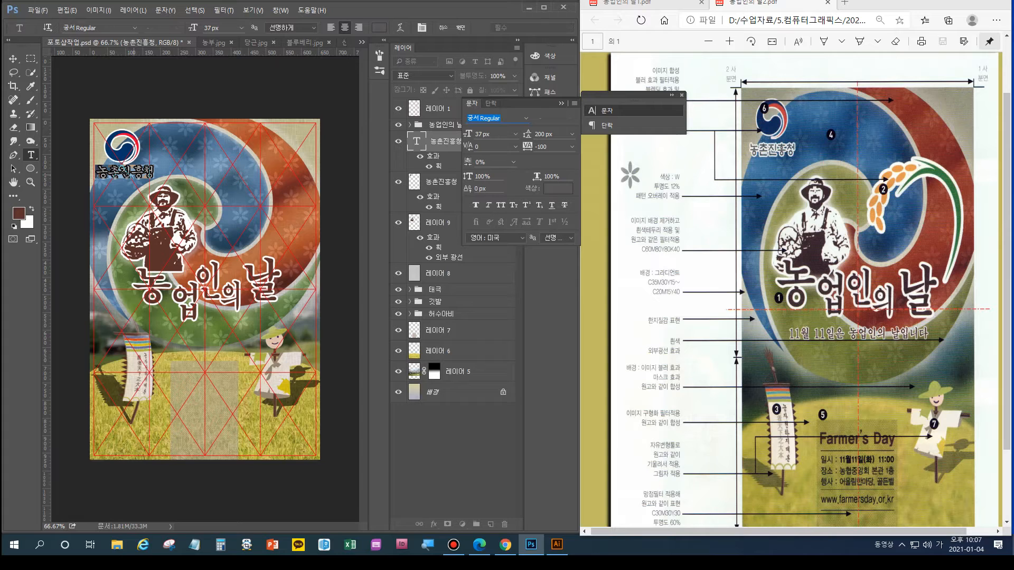
pyautogui.click(526, 118)
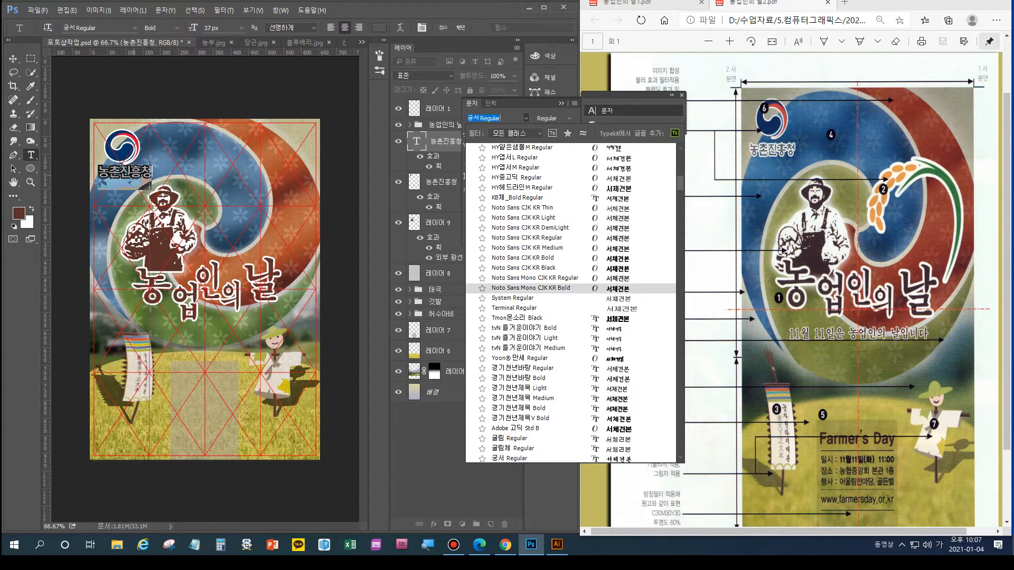
pyautogui.scroll(-1, 529, 291)
pyautogui.scroll(-2, 529, 375)
pyautogui.scroll(-4, 528, 317)
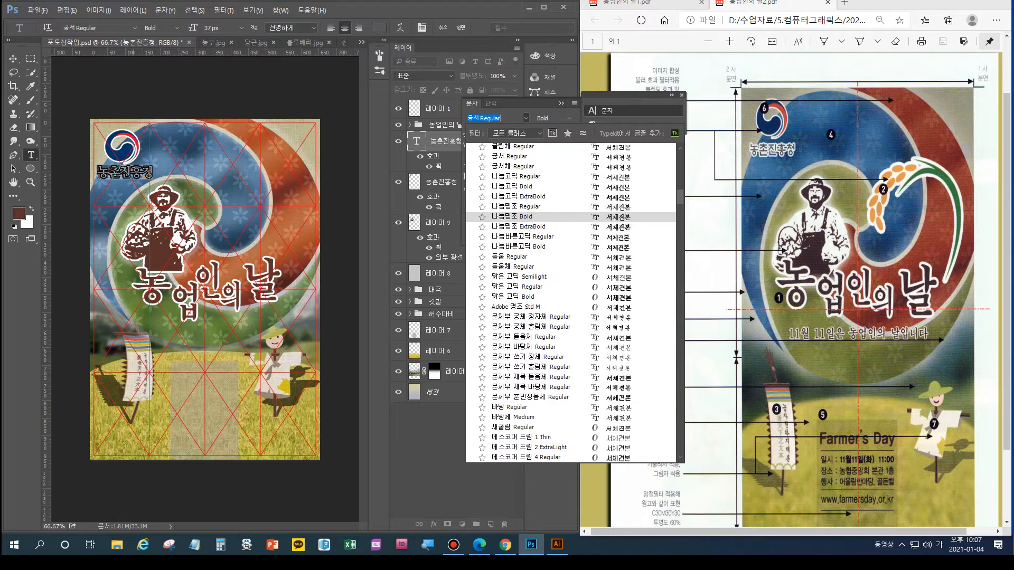
pyautogui.click(529, 387)
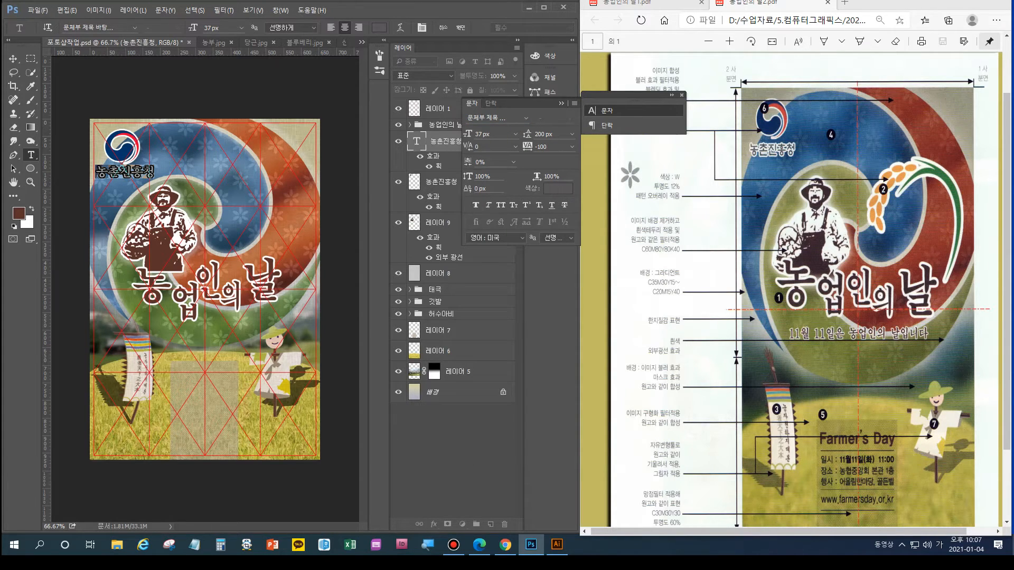
# Try 굴림체 Regular on the 농촌진흥청 logo text and return it to 궁서 Regular
pyautogui.click(526, 118)
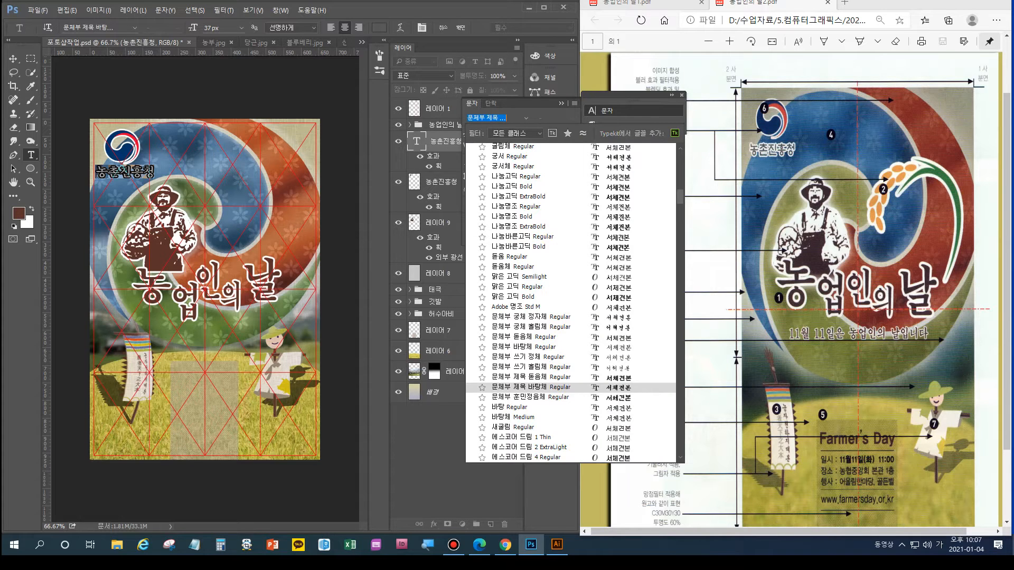
pyautogui.scroll(3, 528, 369)
pyautogui.scroll(5, 529, 396)
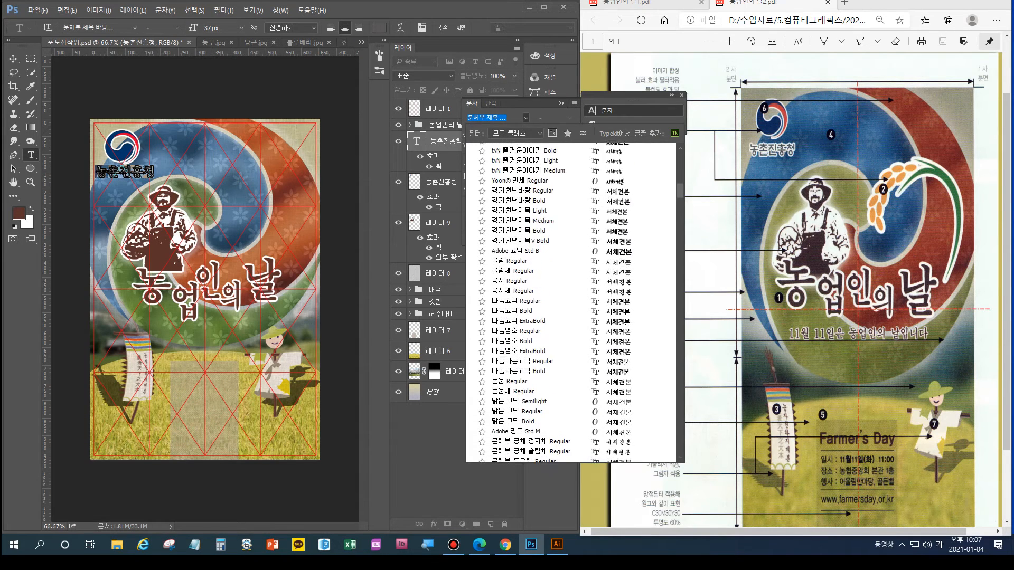
pyautogui.scroll(2, 528, 284)
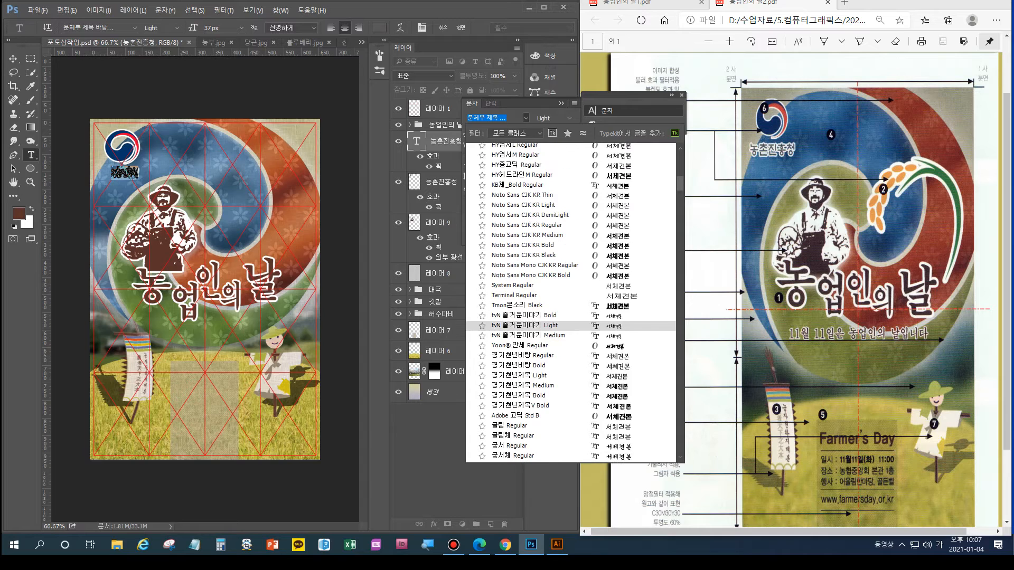
pyautogui.scroll(-3, 528, 284)
pyautogui.click(528, 367)
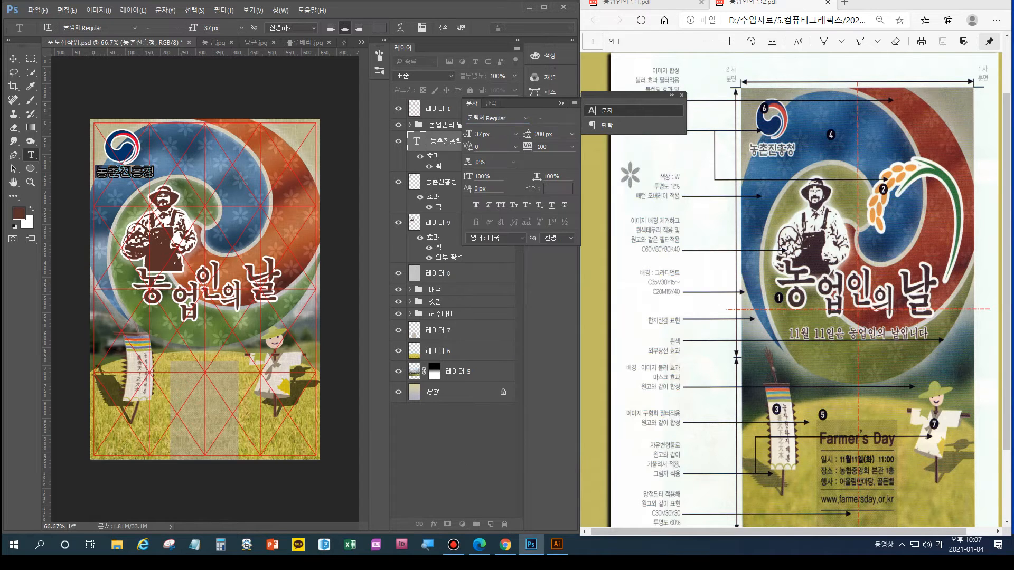
pyautogui.click(526, 118)
pyautogui.click(528, 378)
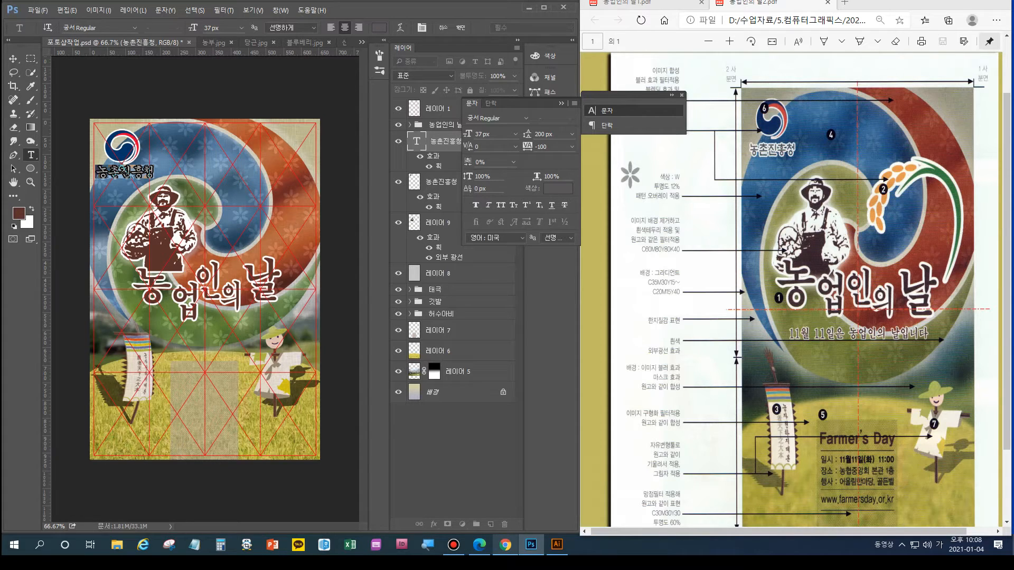
pyautogui.moveTo(557, 545)
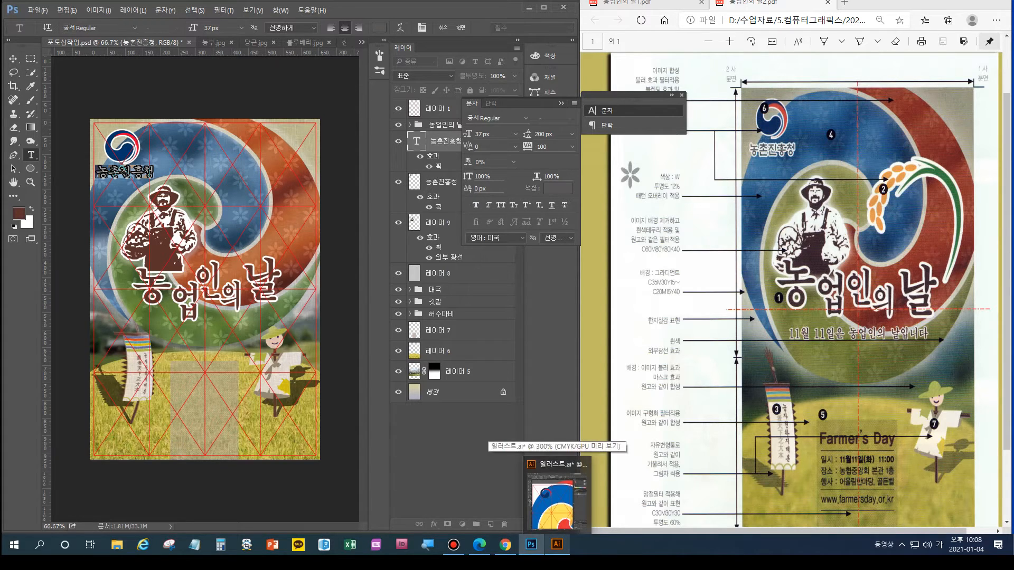
pyautogui.click(460, 28)
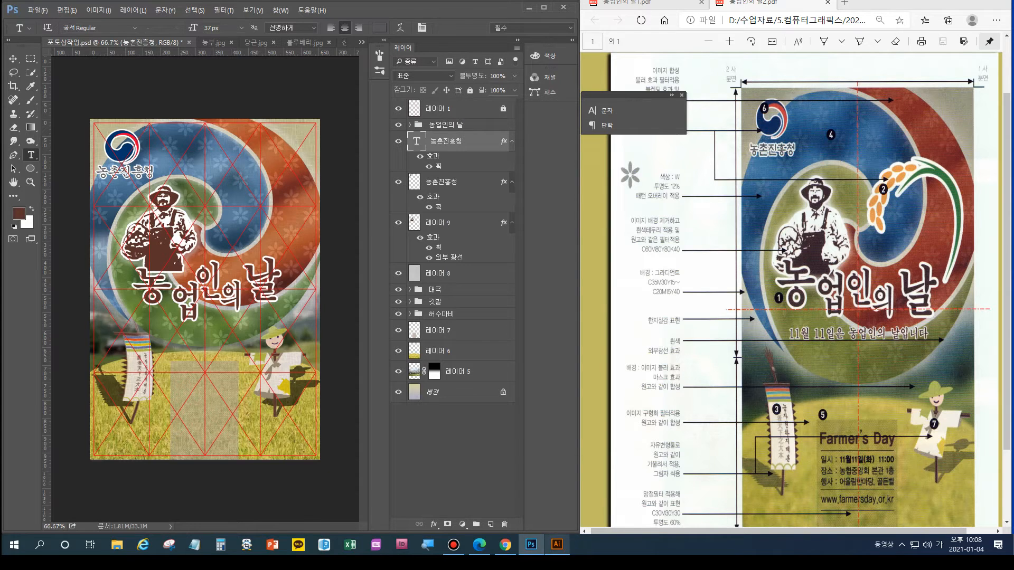
# Switch to Illustrator, copy the rice ear group from 일러스트.ai, and return to Photoshop
pyautogui.click(557, 545)
pyautogui.hotkey('ctrl', '-')
pyautogui.hotkey('ctrl', '-')
pyautogui.hotkey('ctrl', '-')
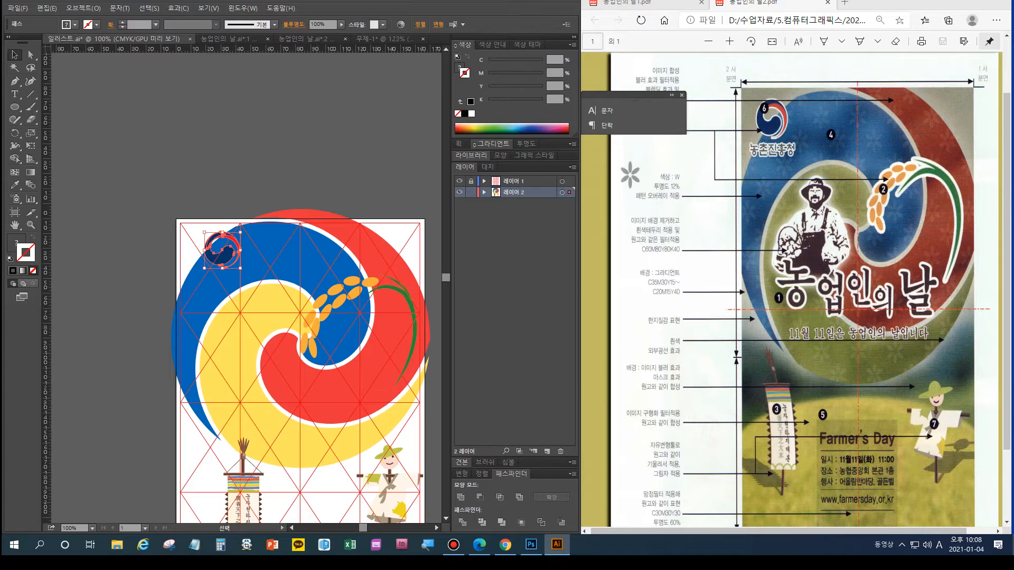
pyautogui.click(376, 284)
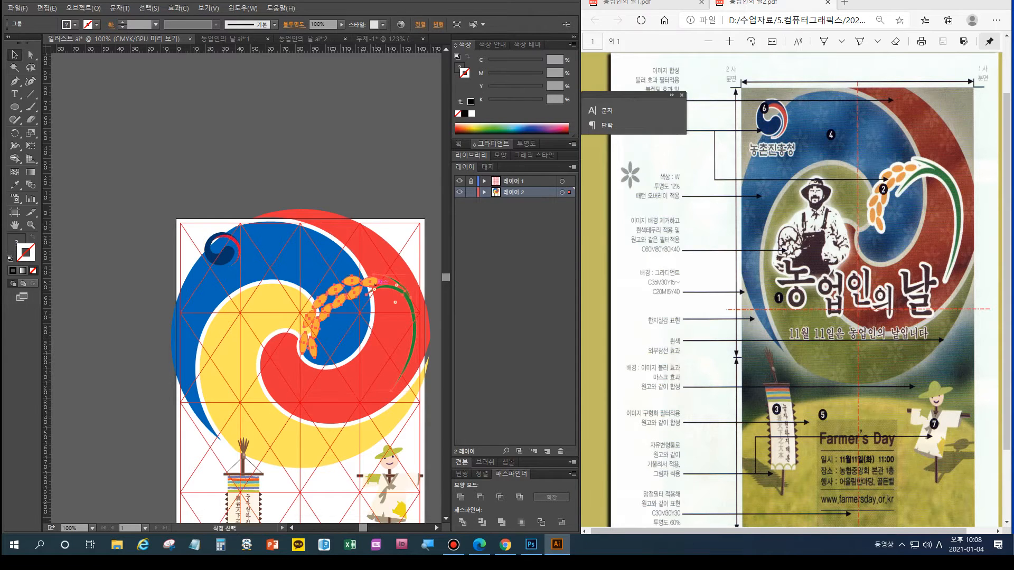
pyautogui.click(530, 545)
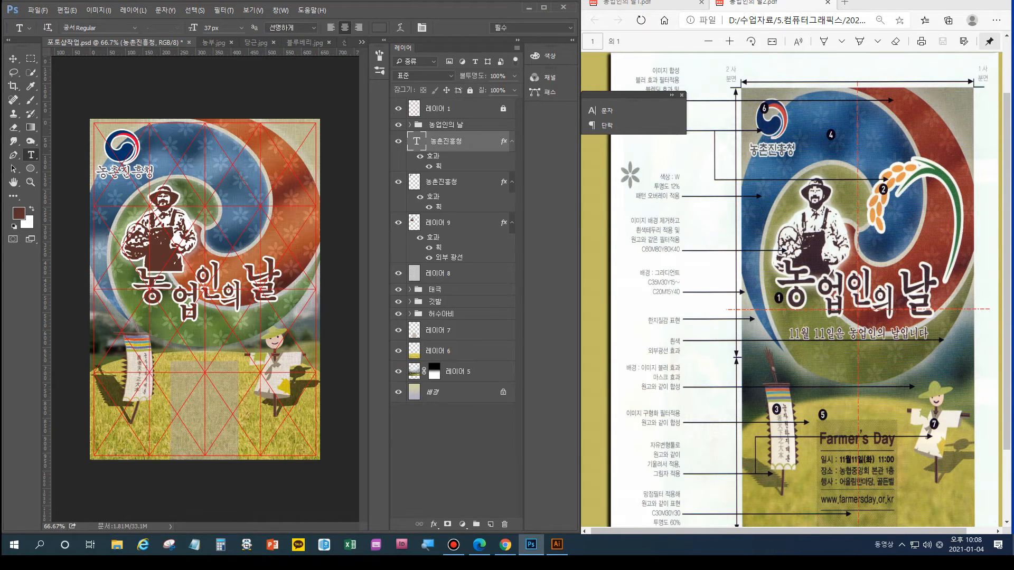
# Paste the rice ear above the 농업인의 날 group and place it over the blue and red swirls, above the title
pyautogui.click(426, 127)
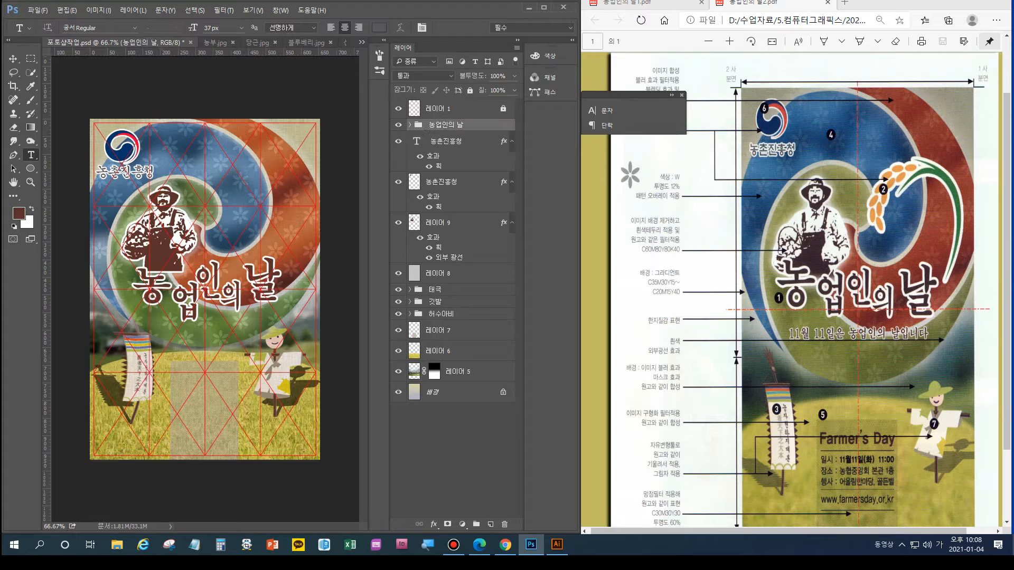
pyautogui.hotkey('ctrl', 'v')
pyautogui.click(566, 156)
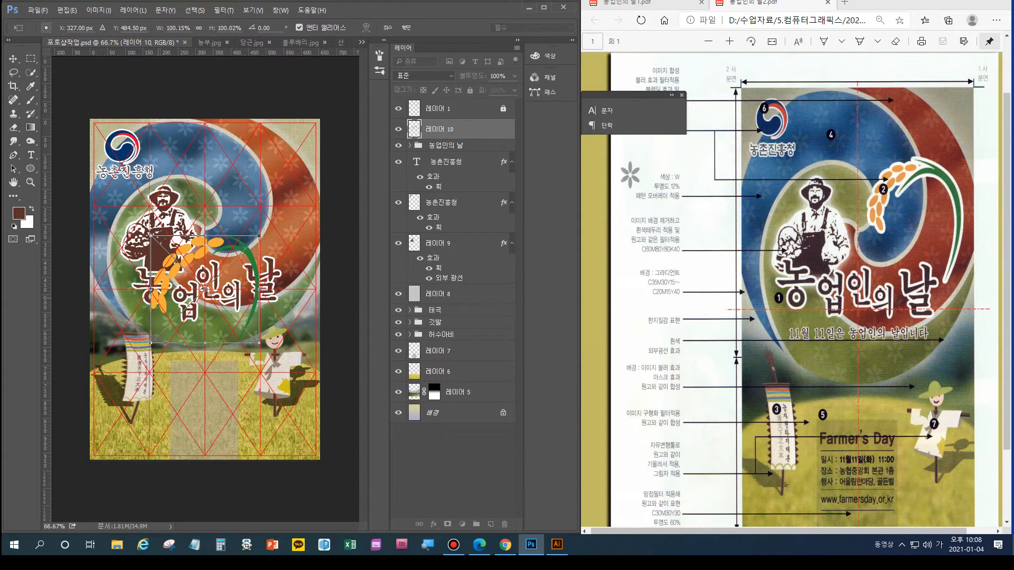
pyautogui.moveTo(205, 230); pyautogui.dragTo(258, 160)
pyautogui.click(31, 155)
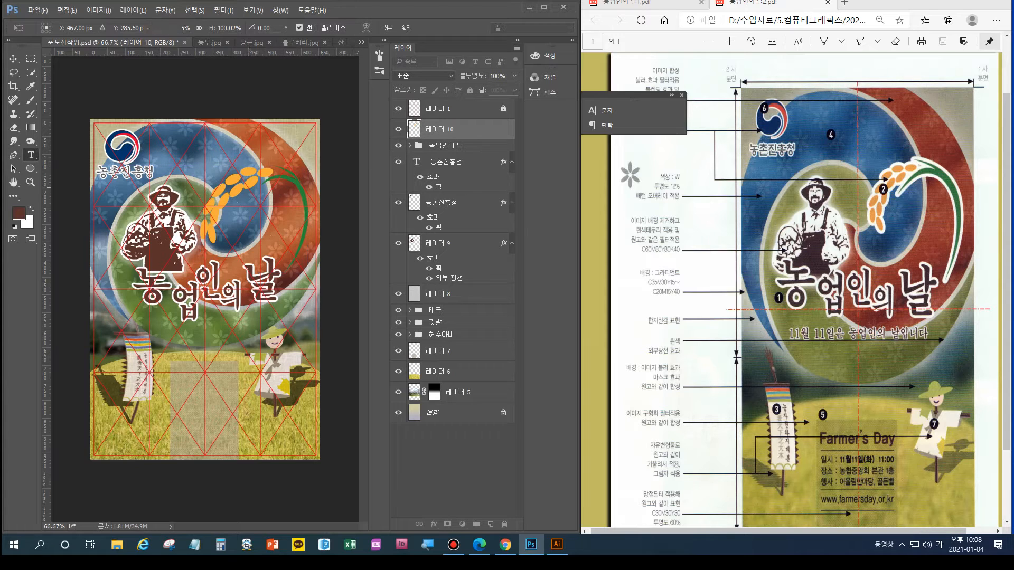
# Add a 5 px white stroke at 100% opacity to the rice ear layer
pyautogui.doubleClick(477, 129)
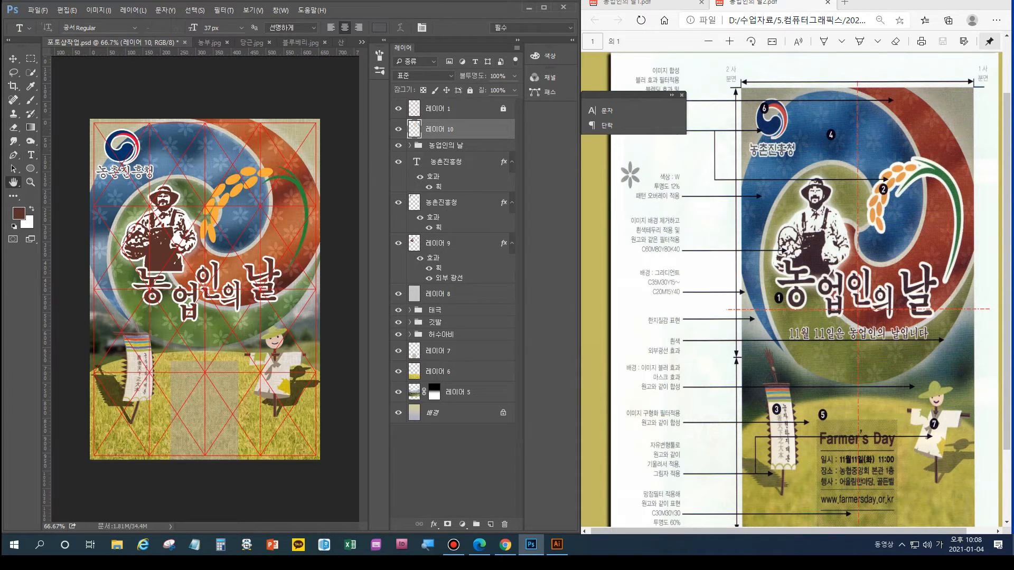
pyautogui.click(308, 256)
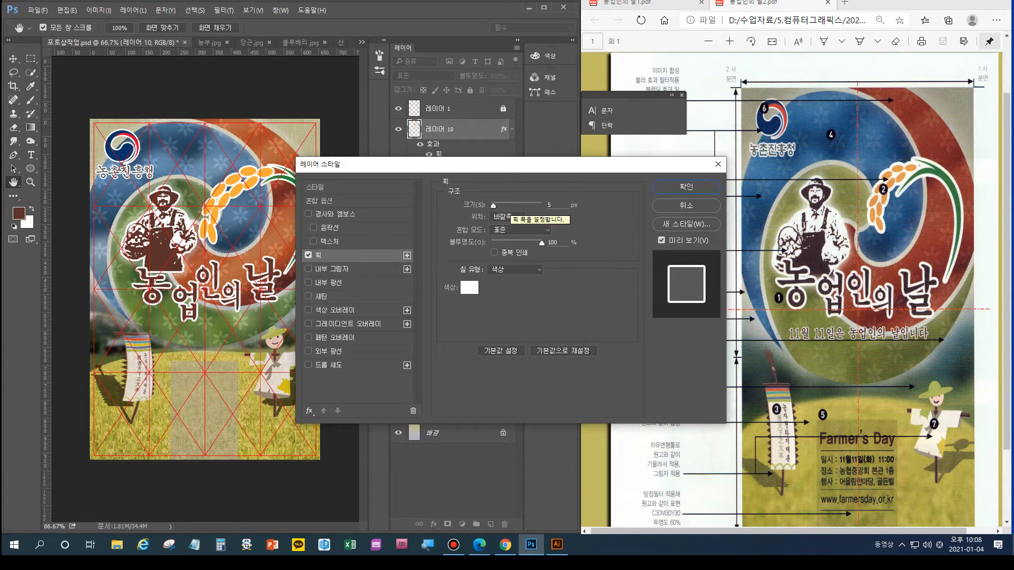
pyautogui.click(686, 187)
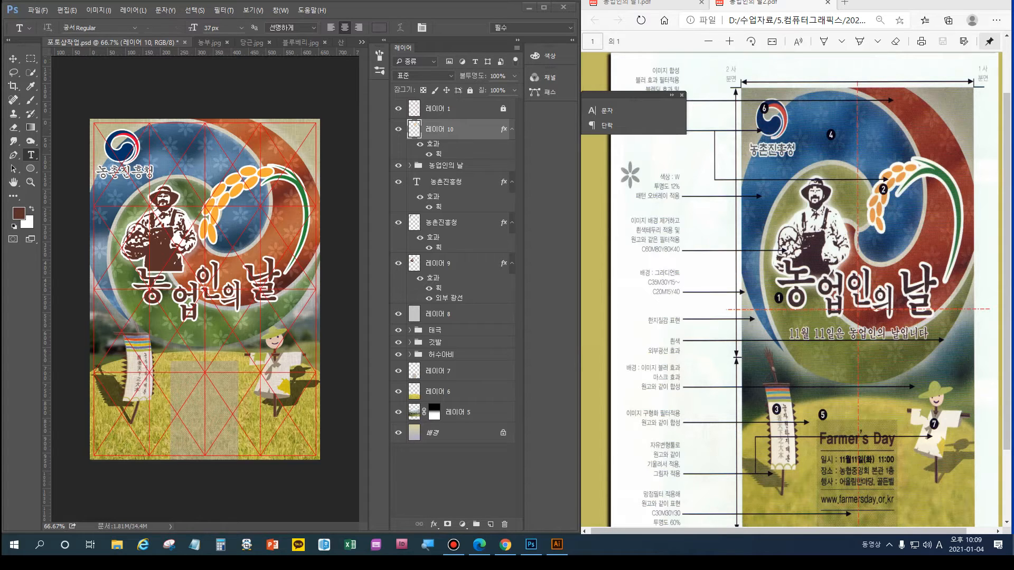
# Unlock the red grid layer 레이어 1, hide it and delete it
pyautogui.click(503, 108)
pyautogui.click(462, 113)
pyautogui.click(398, 108)
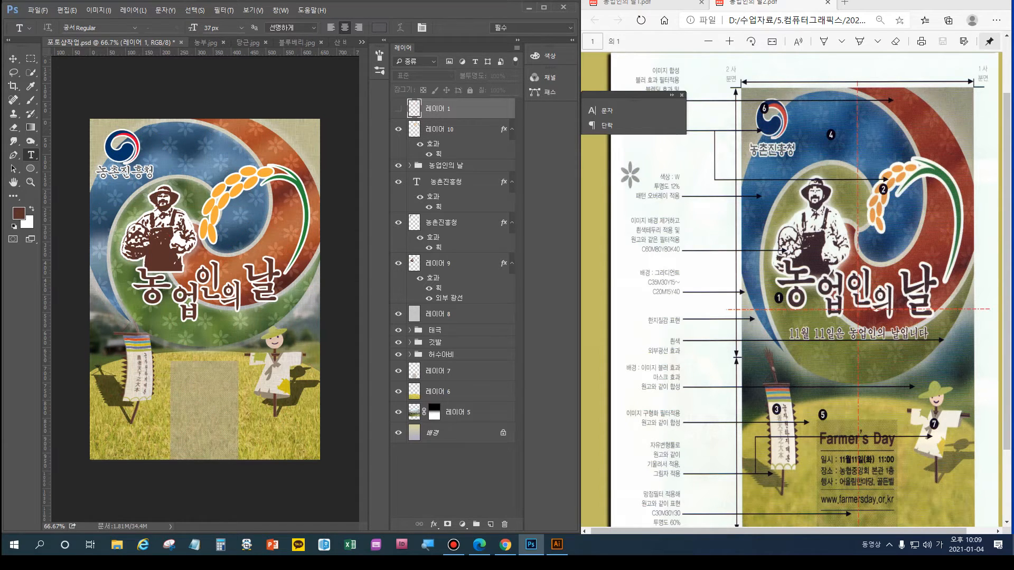
pyautogui.moveTo(433, 108); pyautogui.dragTo(505, 524)
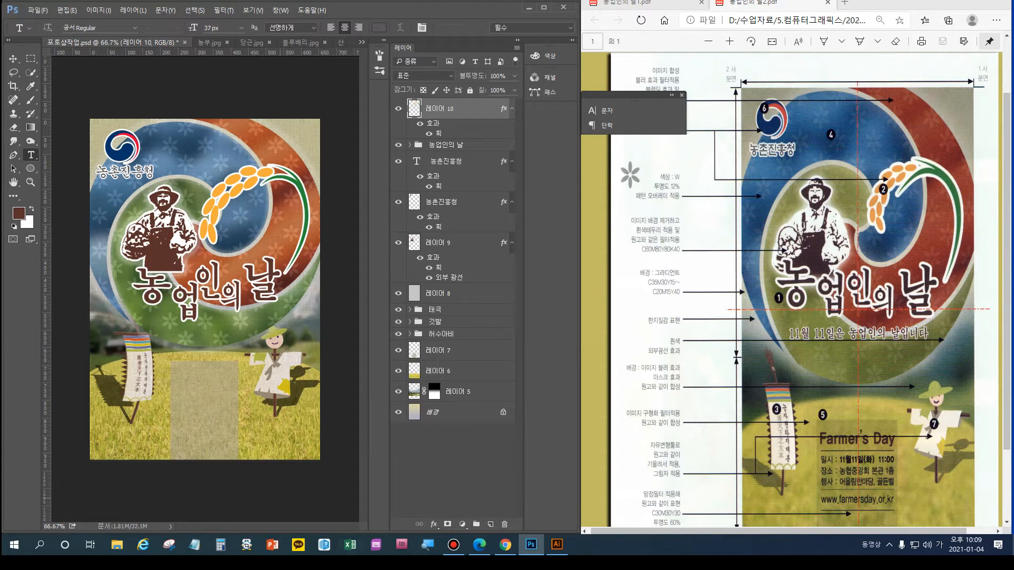
# Save the poster document and save a JPEG copy of it named 포토샵작업
pyautogui.hotkey('alt', 'f')
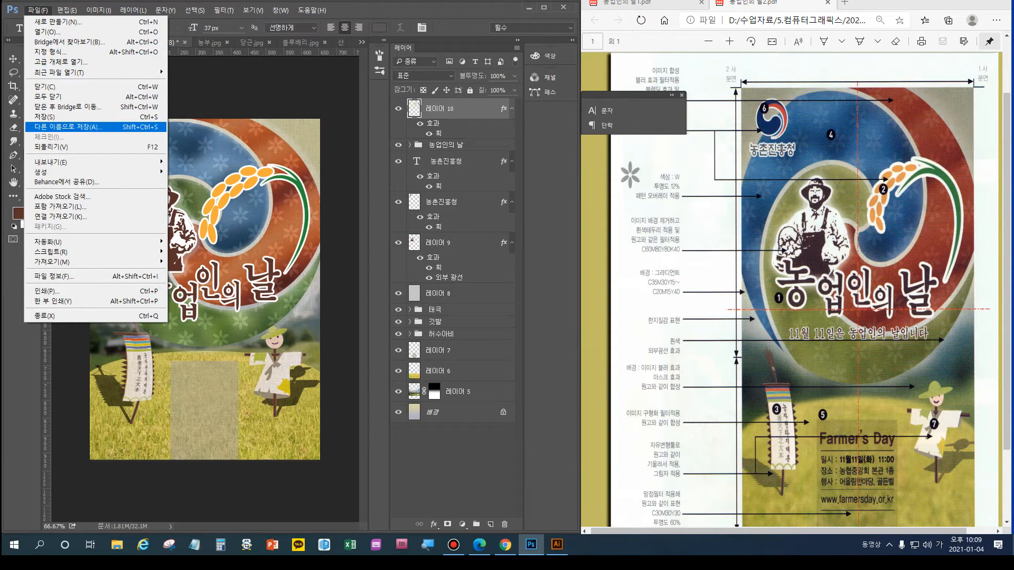
pyautogui.press('Return')
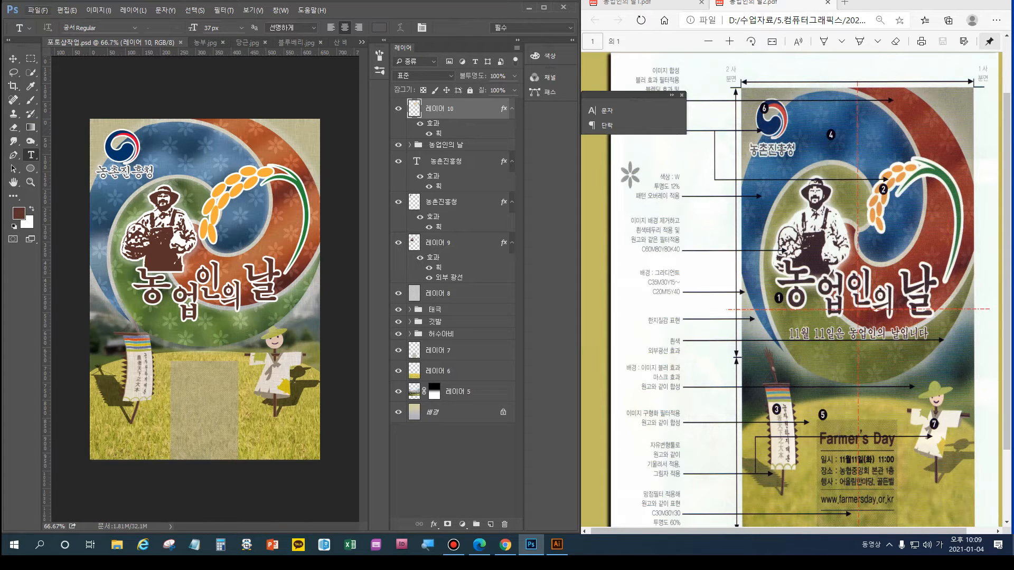
pyautogui.click(38, 10)
pyautogui.click(69, 127)
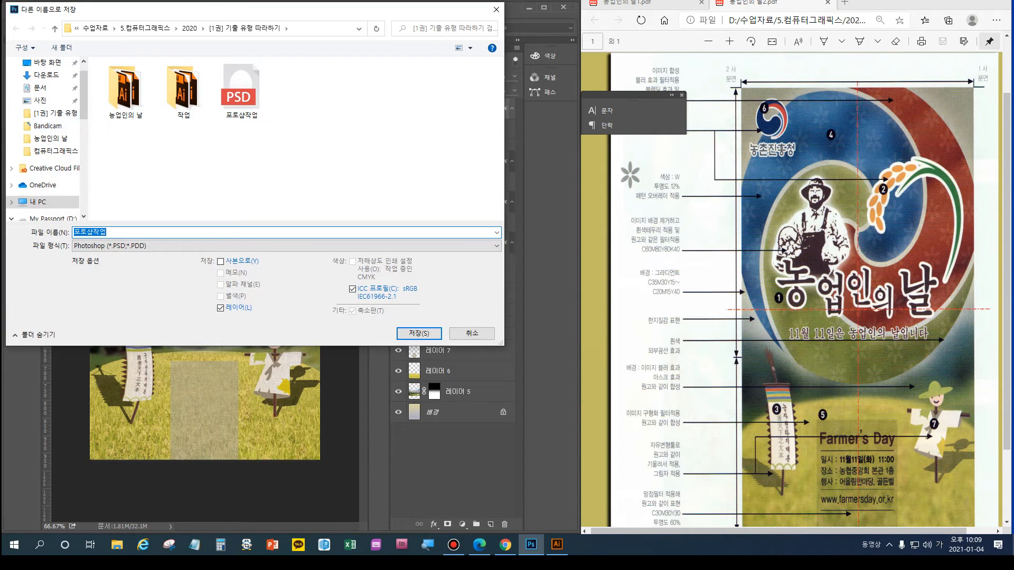
pyautogui.click(158, 246)
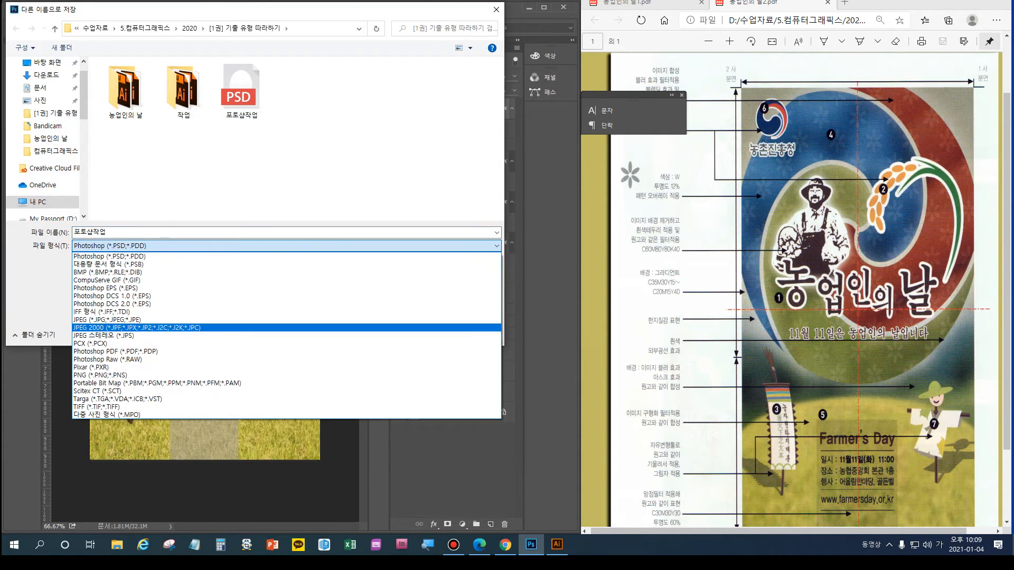
pyautogui.click(108, 320)
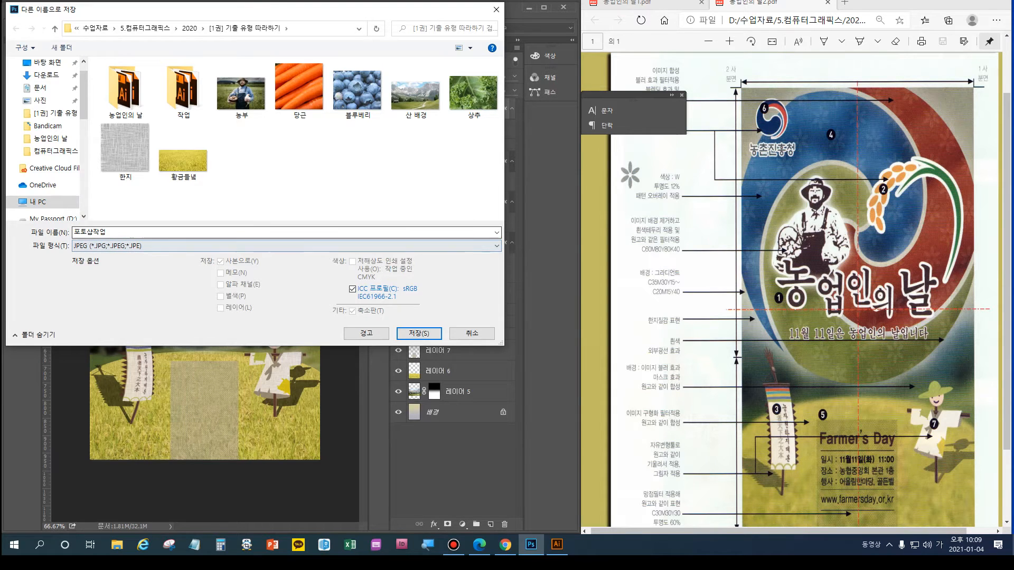
pyautogui.press('Return')
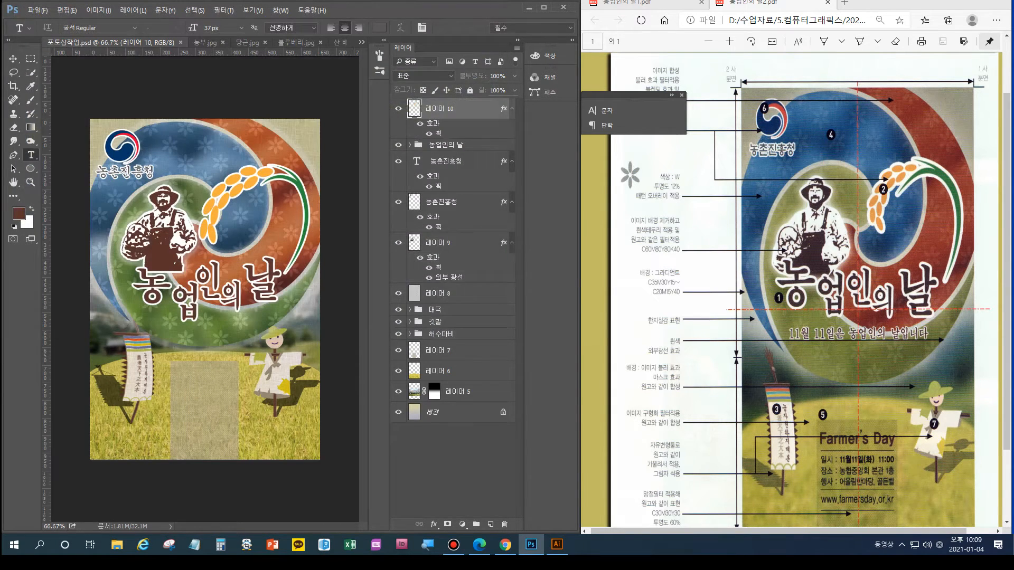
pyautogui.press('Return')
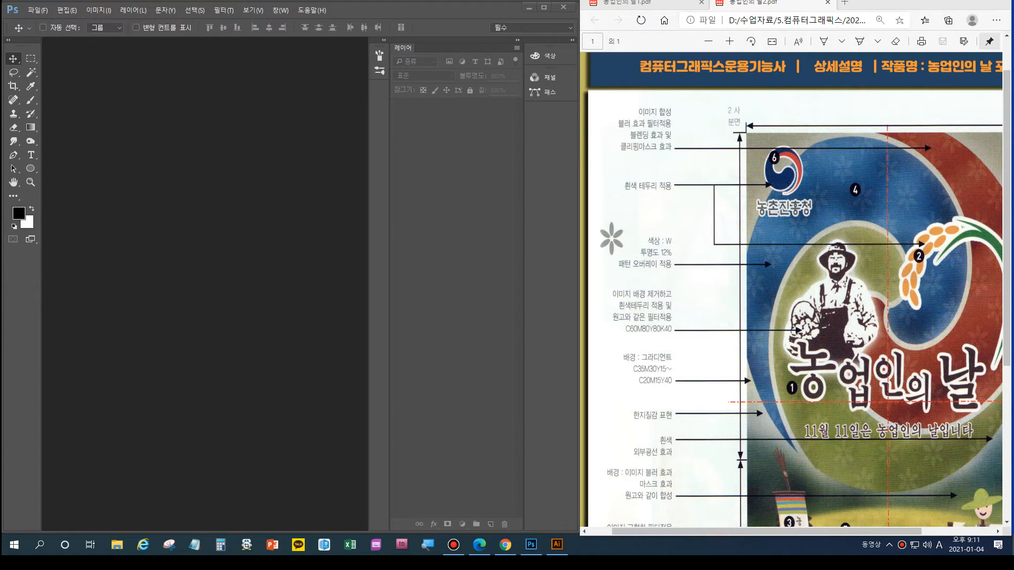
# Start a new document and name it 포토샵작업
pyautogui.click(645, 4)
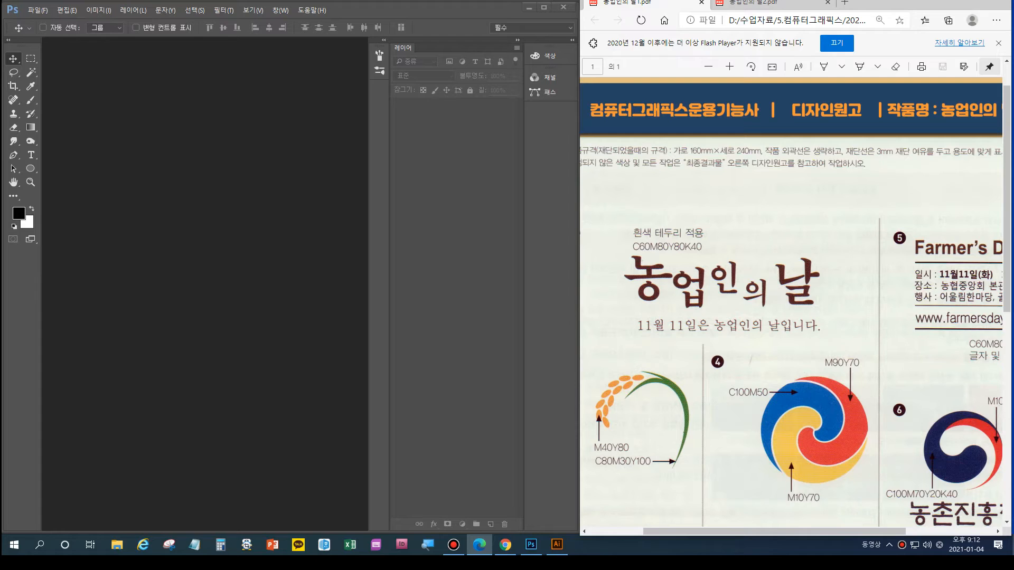
pyautogui.click(44, 28)
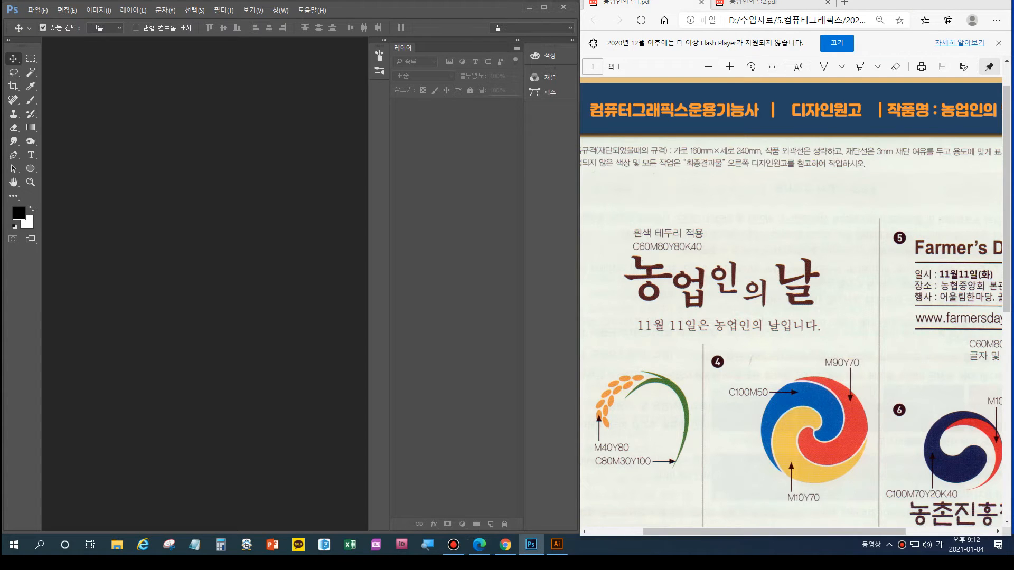
pyautogui.hotkey('ctrl', 'n')
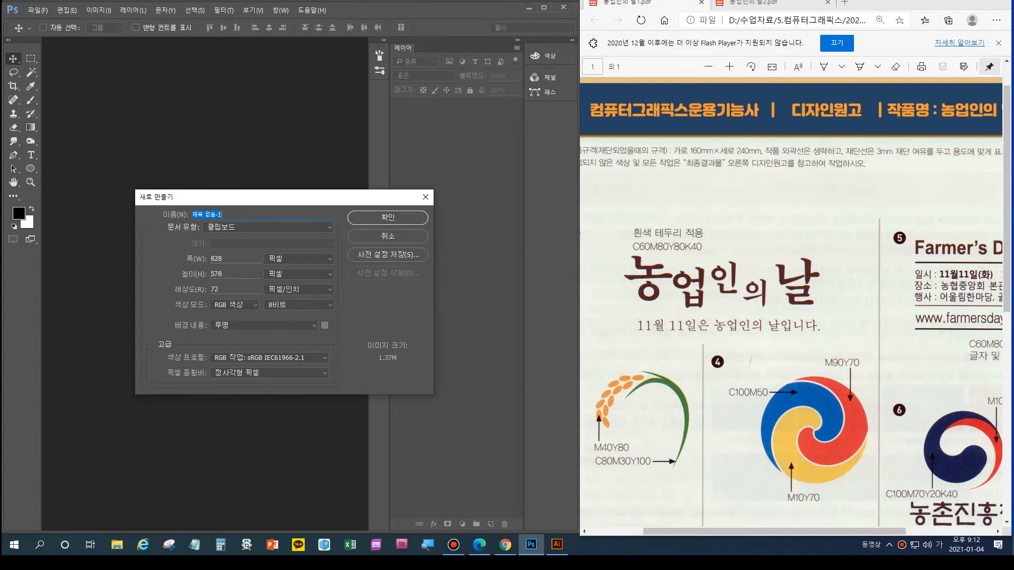
pyautogui.write('포트샵작업')
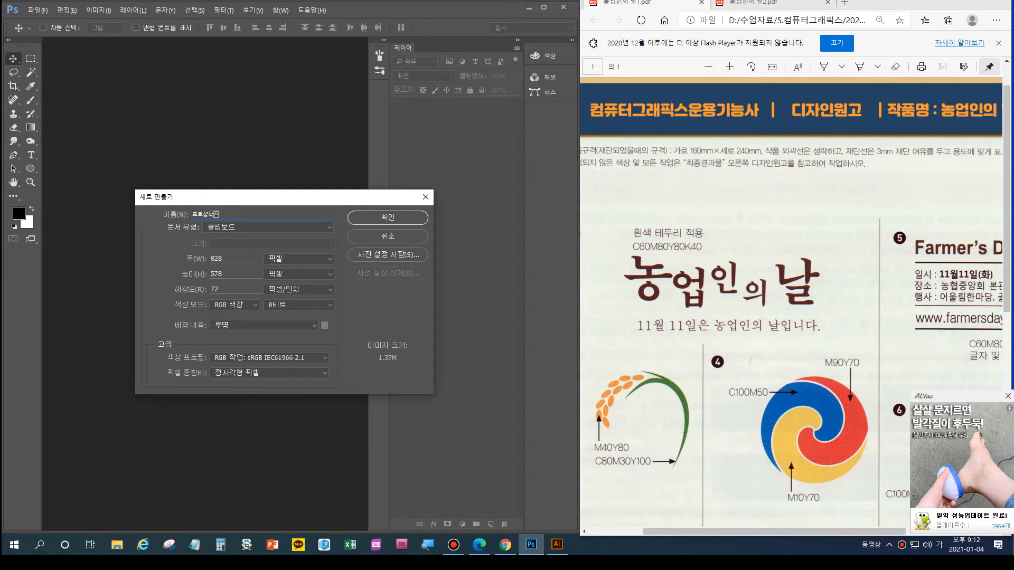
# Set the new document's size to 166 mm wide by 246 mm high and its resolution to 100 pixels/inch
pyautogui.click(299, 259)
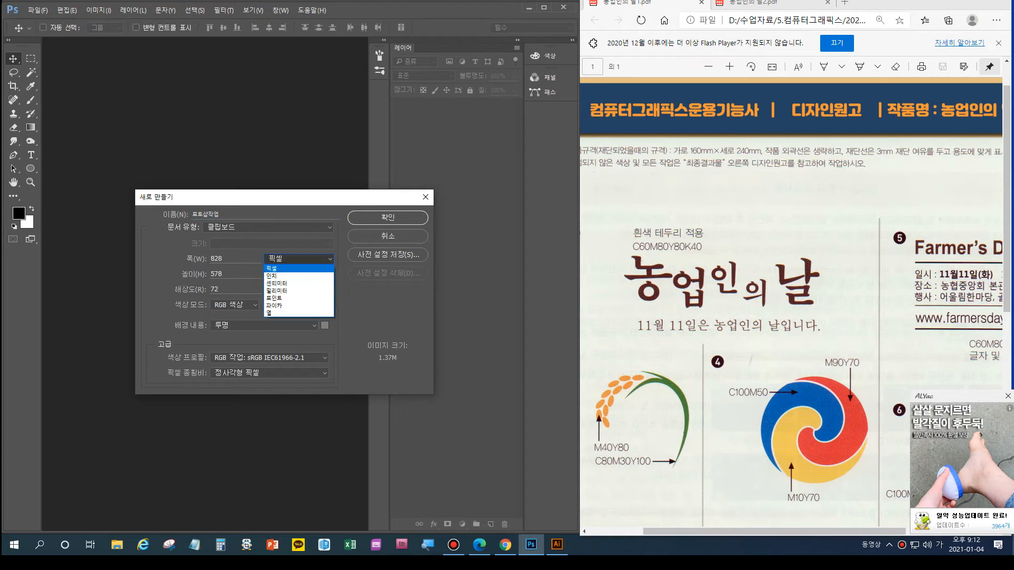
pyautogui.click(292, 291)
pyautogui.moveTo(232, 259); pyautogui.dragTo(209, 258)
pyautogui.write('166')
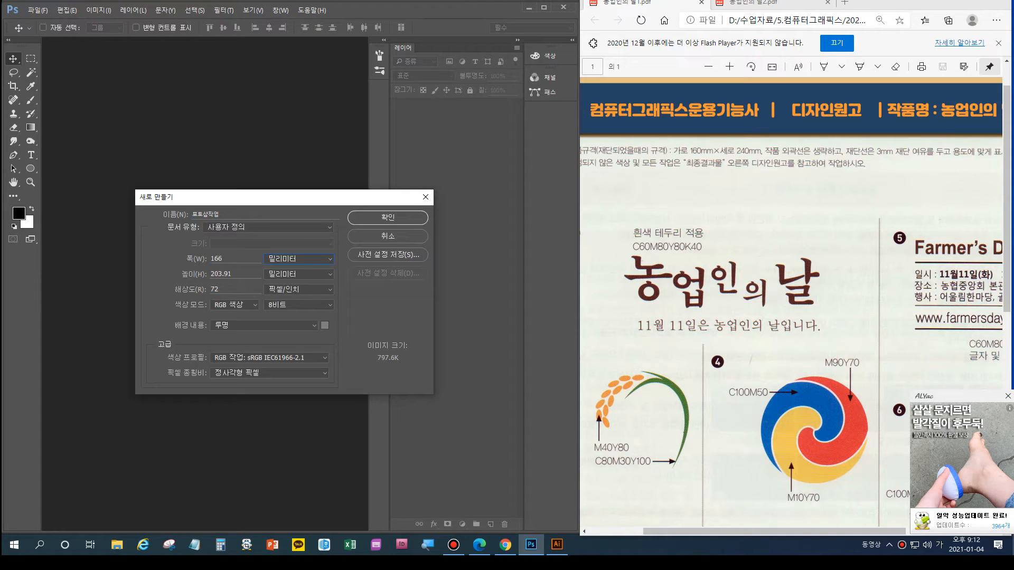
pyautogui.press('Tab')
pyautogui.write('246')
pyautogui.doubleClick(213, 290)
pyautogui.write('100')
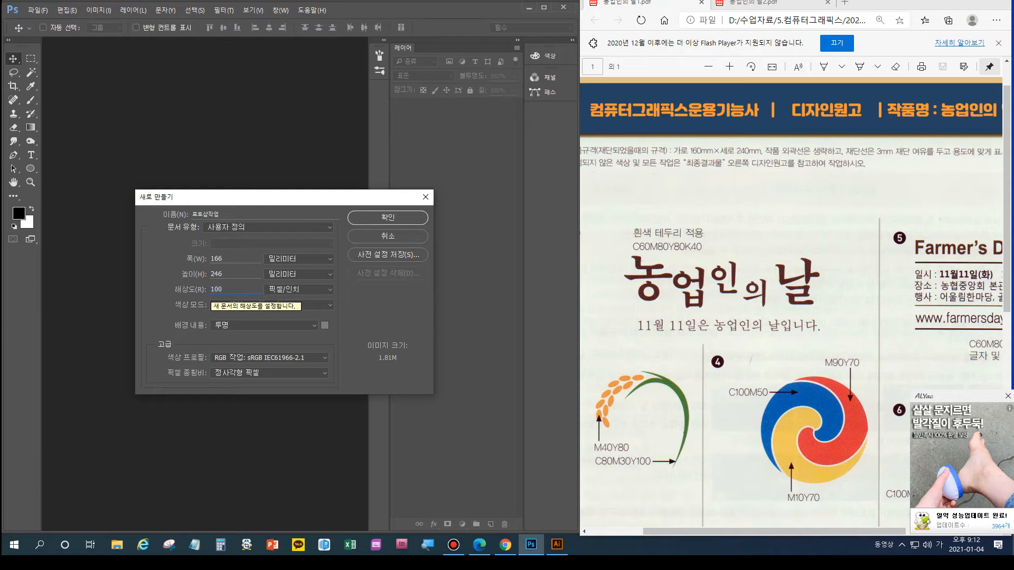
# Give the new document white background contents and CMYK colour mode, and create it
pyautogui.click(229, 325)
pyautogui.click(229, 336)
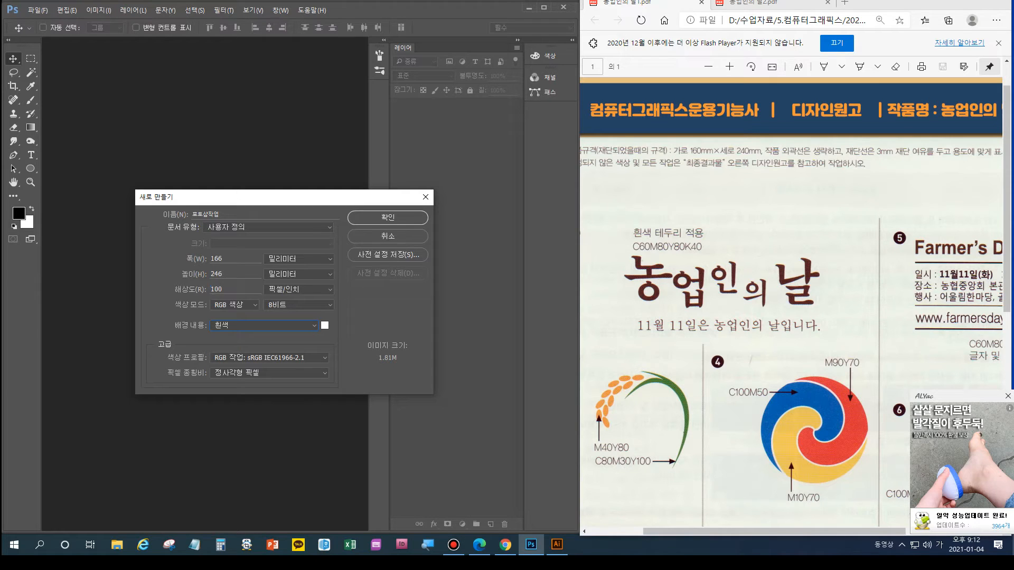
pyautogui.click(234, 305)
pyautogui.click(229, 335)
pyautogui.press('Return')
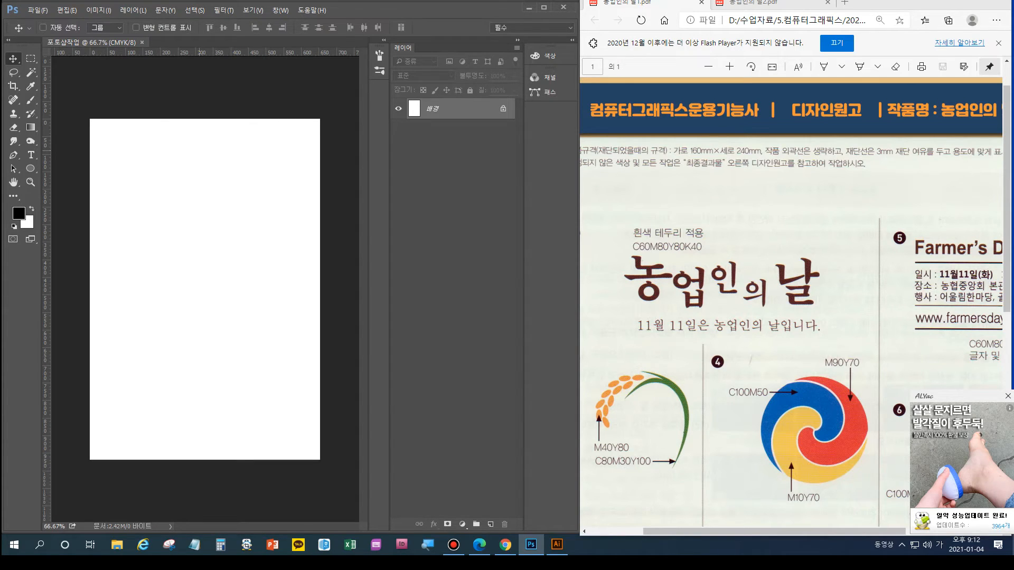
# Switch to Illustrator and select and copy the whole red guide grid with its diagonals in 일러스트.ai
pyautogui.click(556, 545)
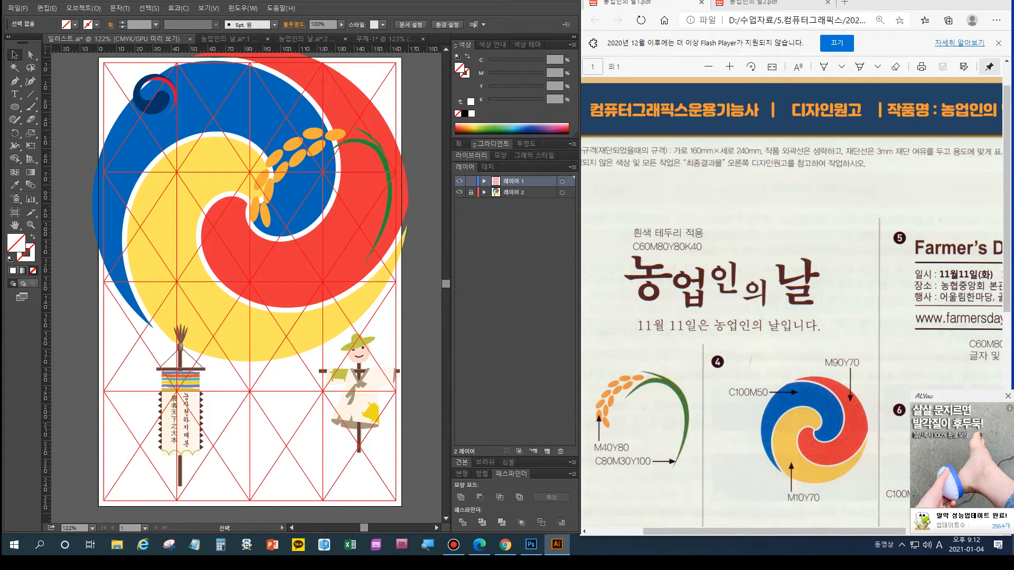
pyautogui.click(392, 62)
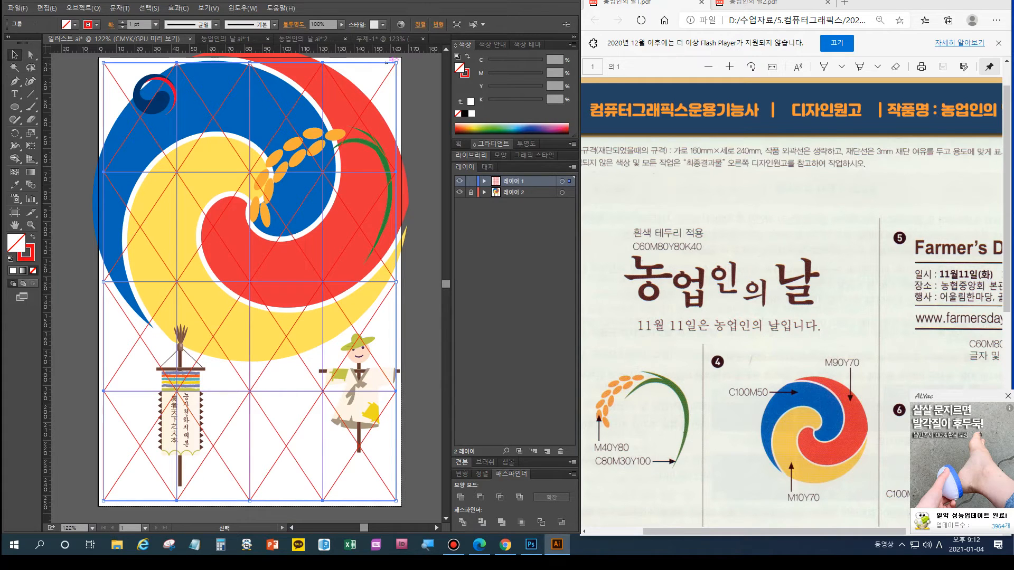
pyautogui.hotkey('ctrl', 'alt', 'b')
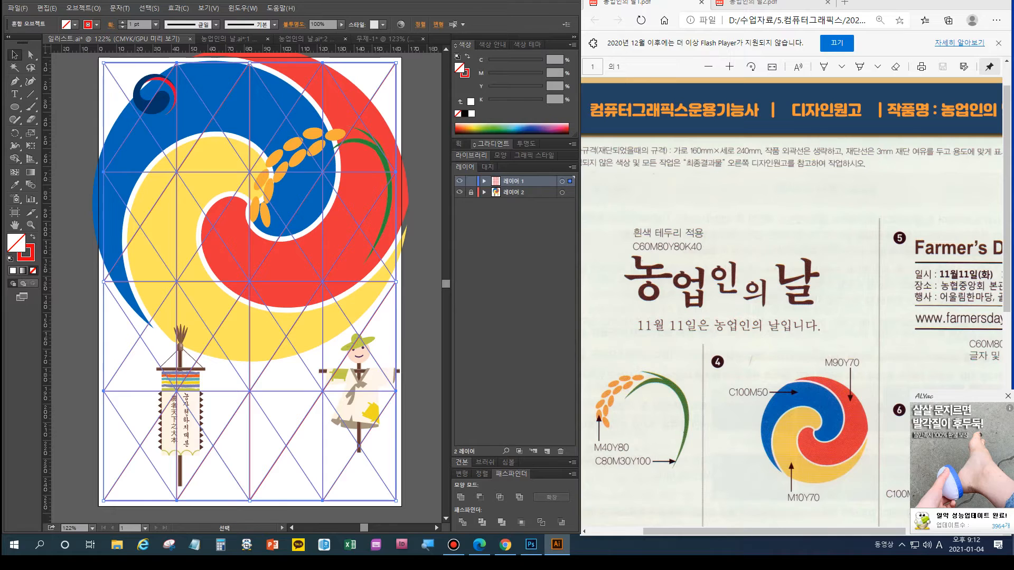
# Paste the red grid as pixels into 포토샵작업 in Photoshop, lock its layer and make the 배경 layer active
pyautogui.click(531, 544)
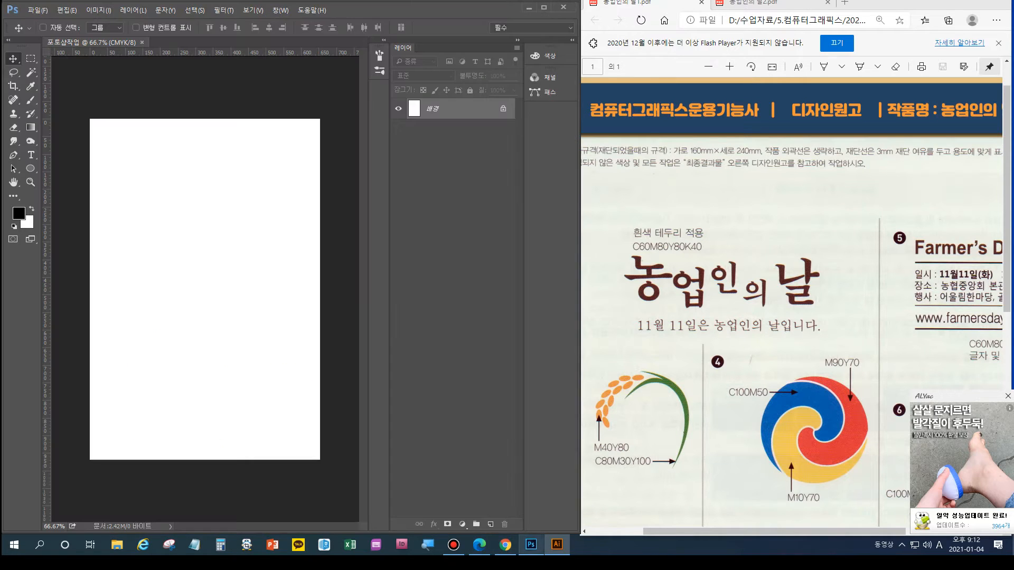
pyautogui.hotkey('ctrl', 'v')
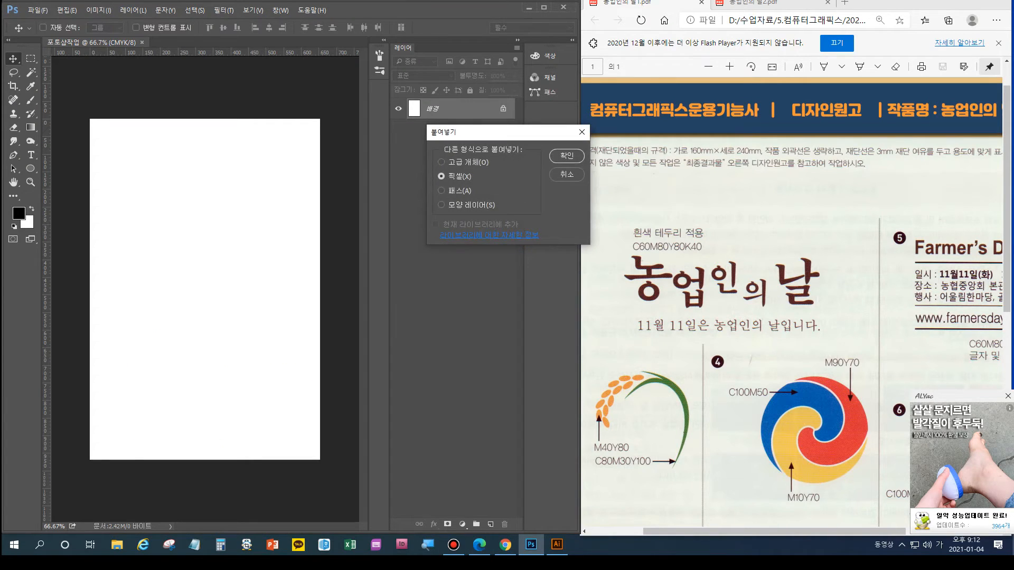
pyautogui.press('Return')
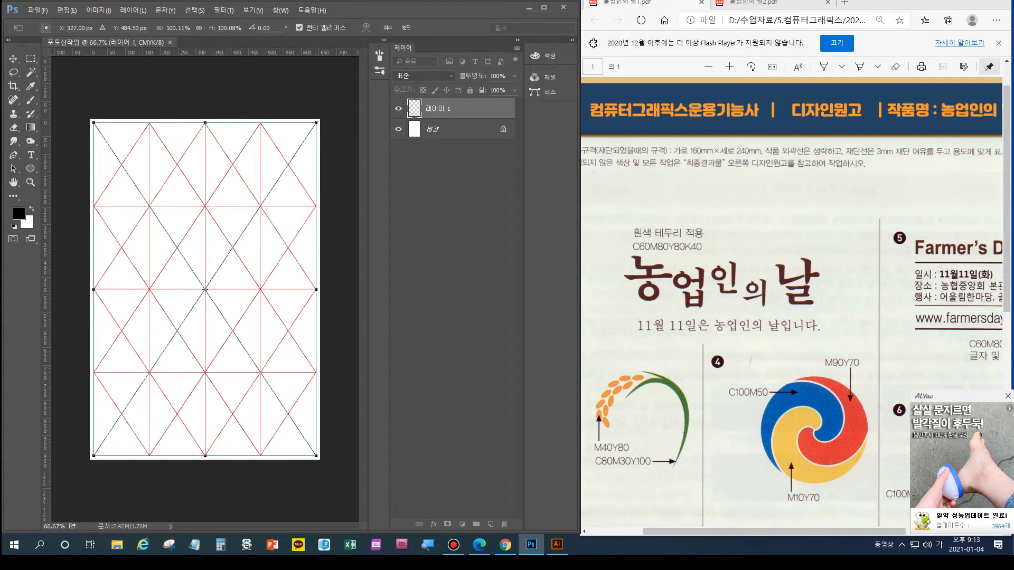
pyautogui.press('Return')
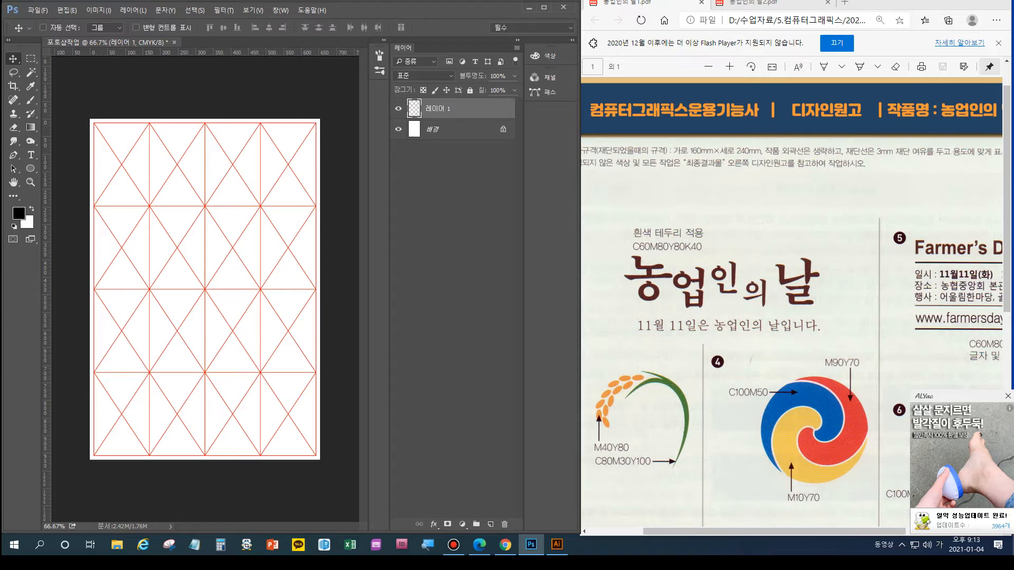
pyautogui.click(470, 90)
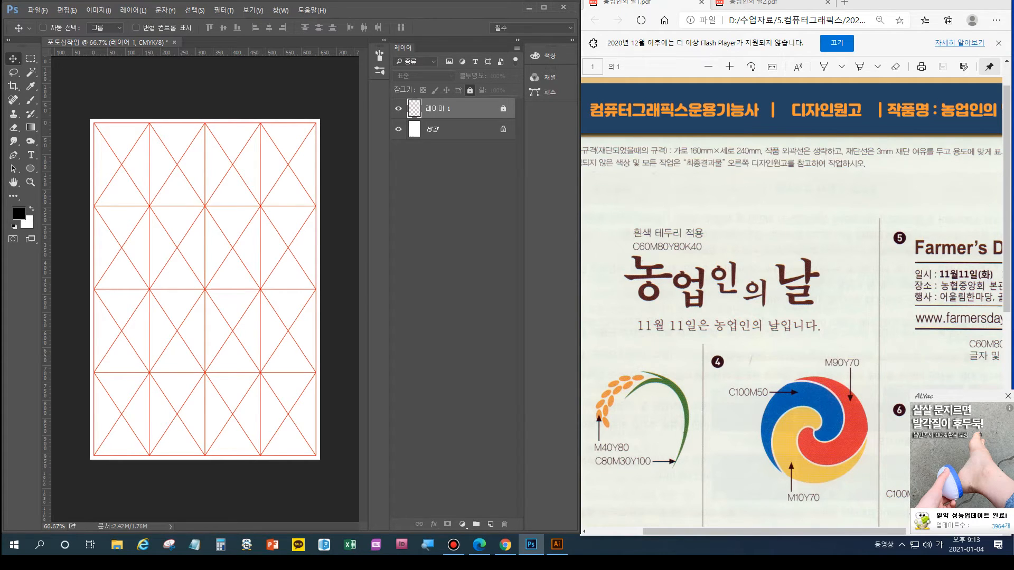
pyautogui.click(454, 130)
# Examine the background gradient specification on the detailed reference sheet and the finished poster 농업인의 날 in Illustrator
pyautogui.click(753, 4)
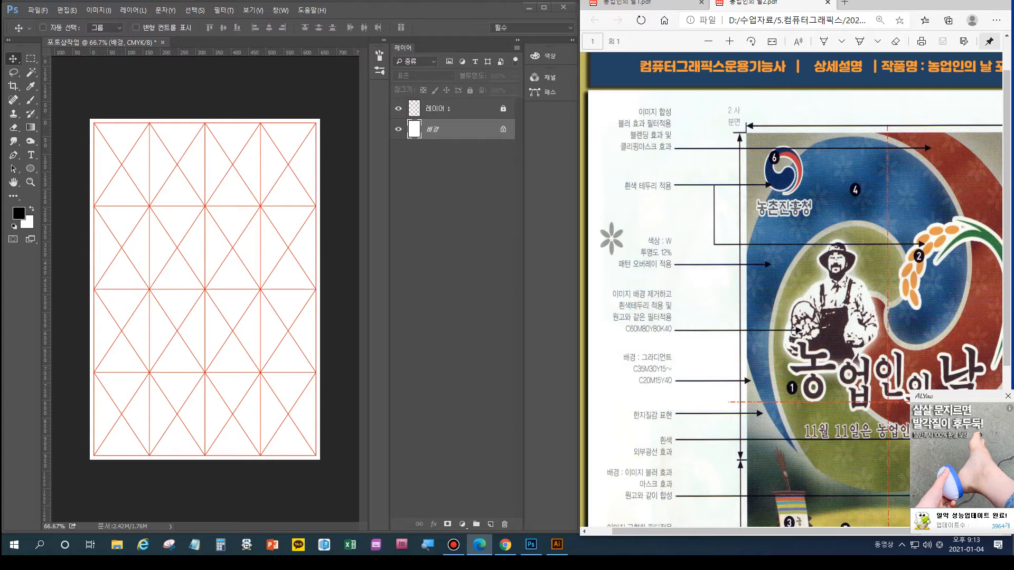
pyautogui.scroll(-3, 795, 289)
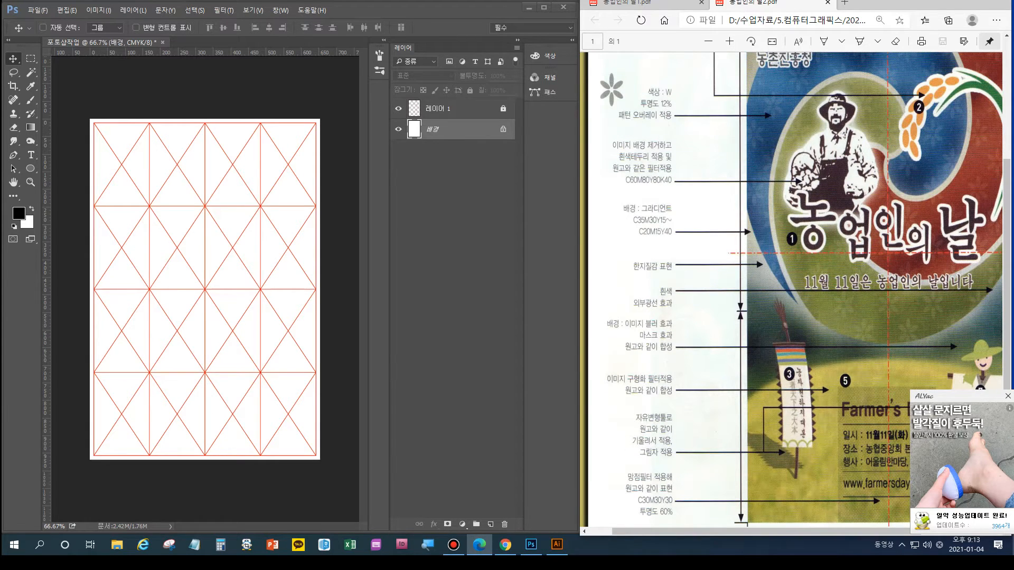
pyautogui.click(557, 545)
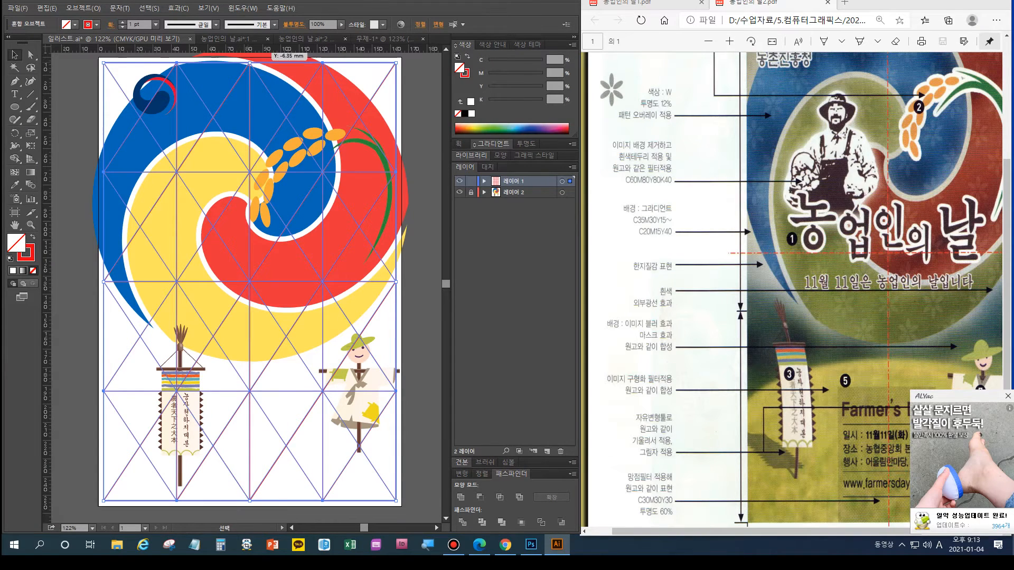
pyautogui.click(228, 39)
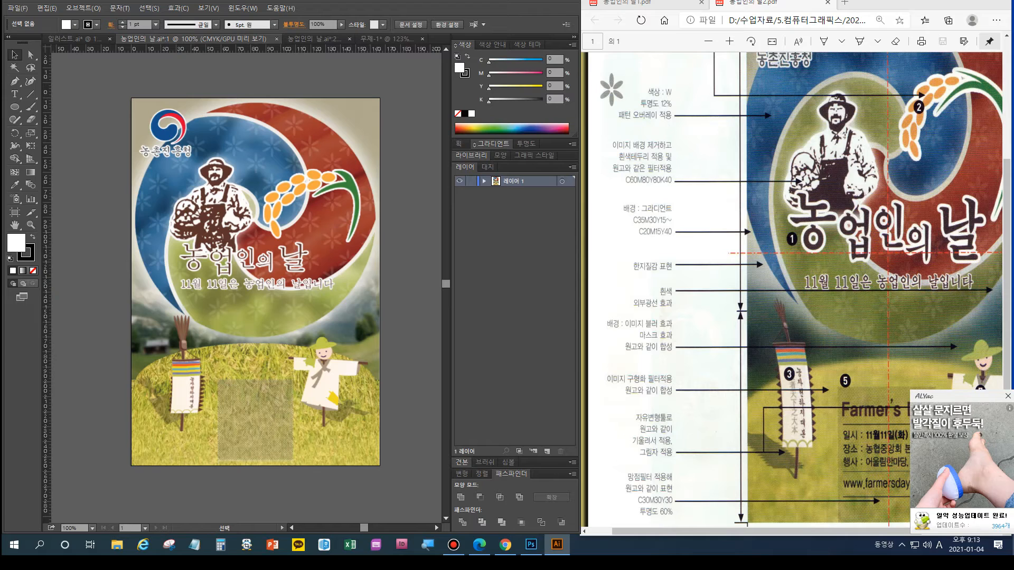
pyautogui.hotkey('alt', 'Tab')
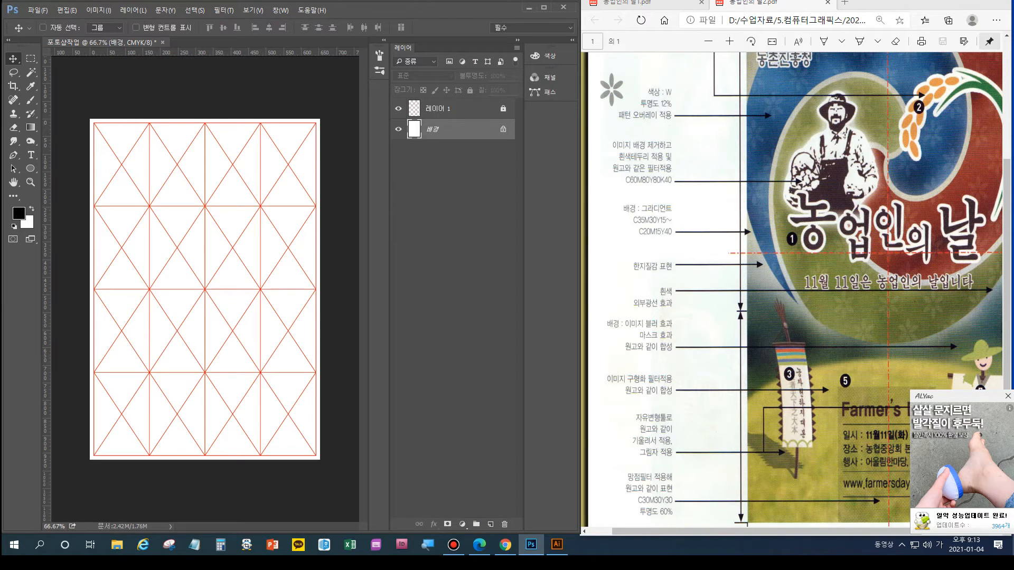
pyautogui.click(652, 227)
# Set the foreground colour to C35 M30 Y15 K0
pyautogui.click(19, 213)
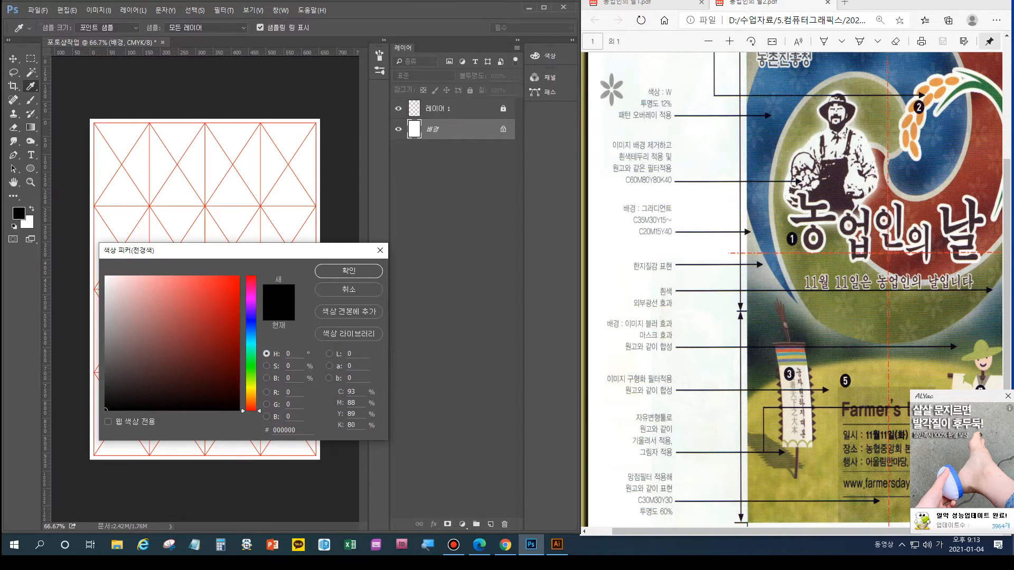
pyautogui.doubleClick(352, 391)
pyautogui.write('35')
pyautogui.press('Tab')
pyautogui.write('30')
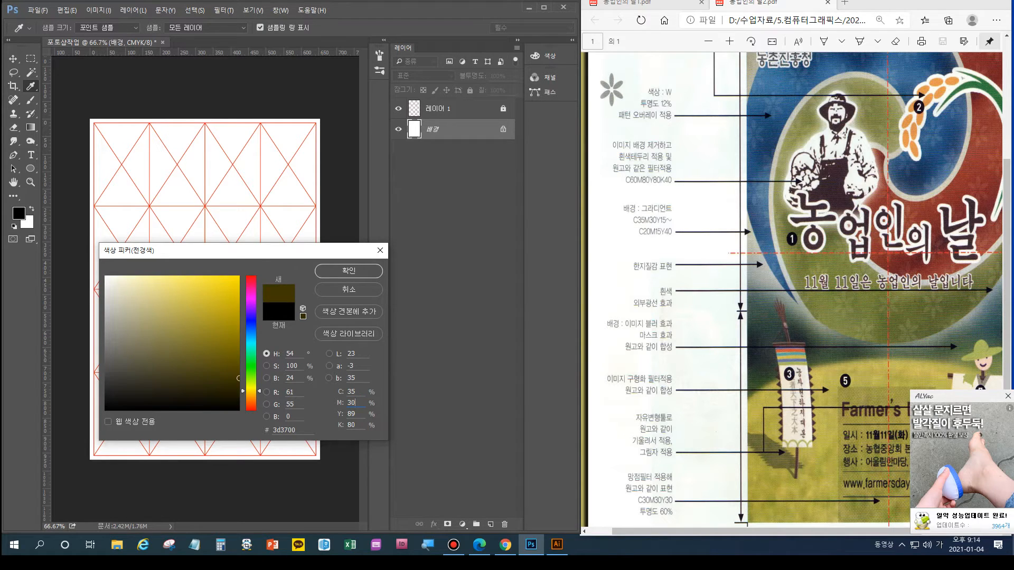
pyautogui.press('Tab')
pyautogui.write('150')
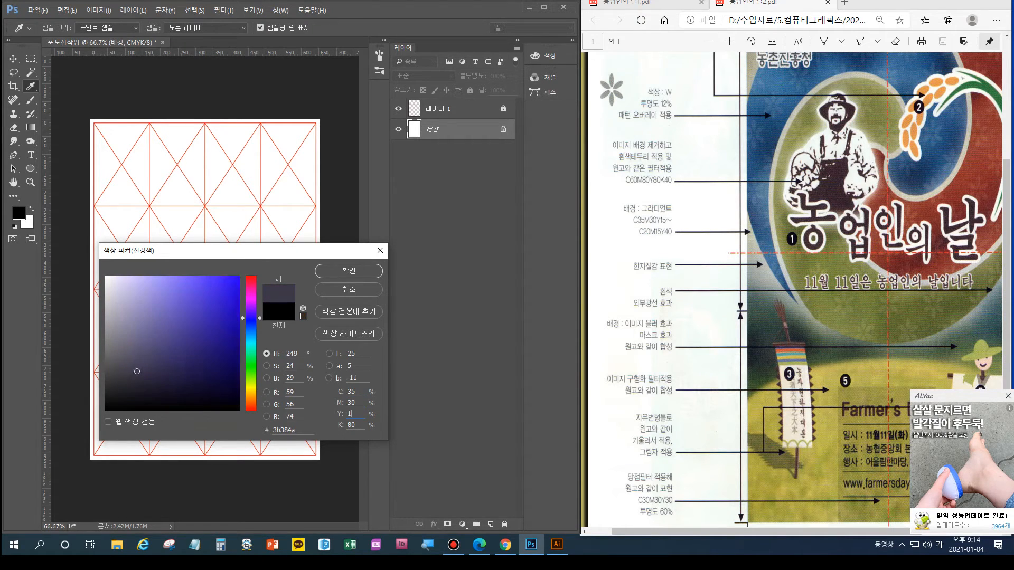
pyautogui.press('Tab')
pyautogui.write('0')
pyautogui.press('Return')
pyautogui.press('v')
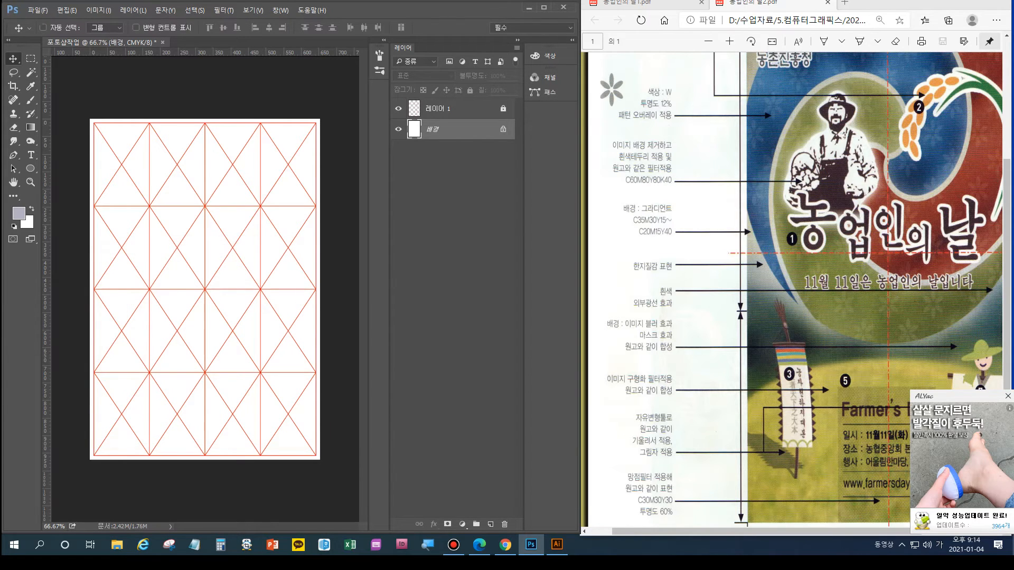
# Set the background colour to C20 M15 Y40 K0
pyautogui.click(28, 224)
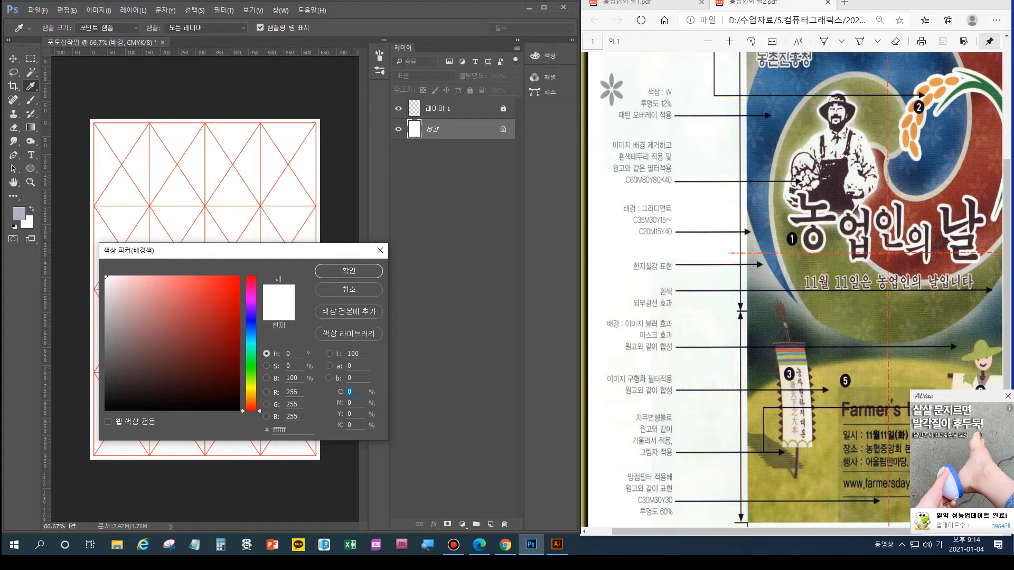
pyautogui.write('20')
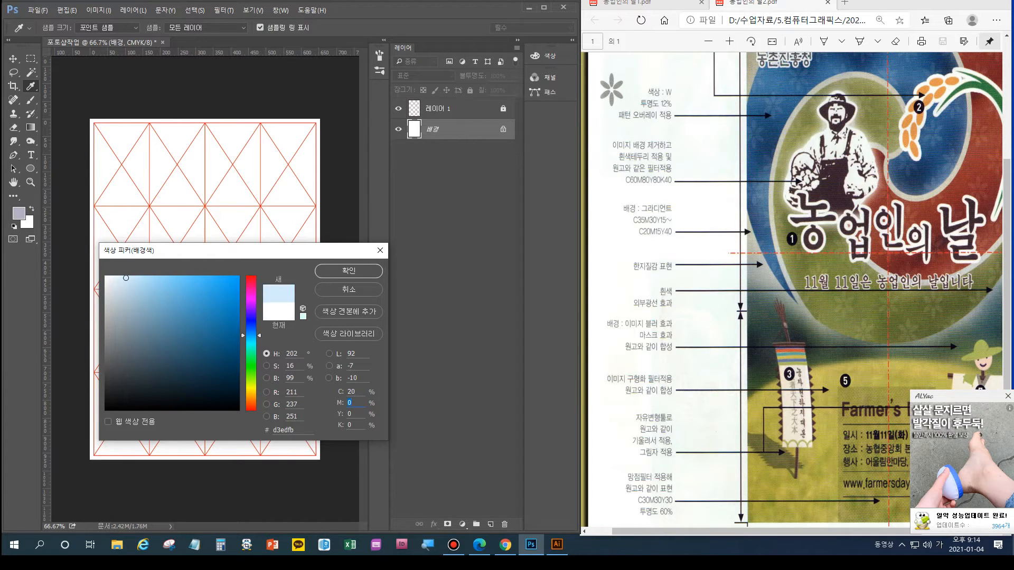
pyautogui.write('15')
pyautogui.press('Tab')
pyautogui.write('40')
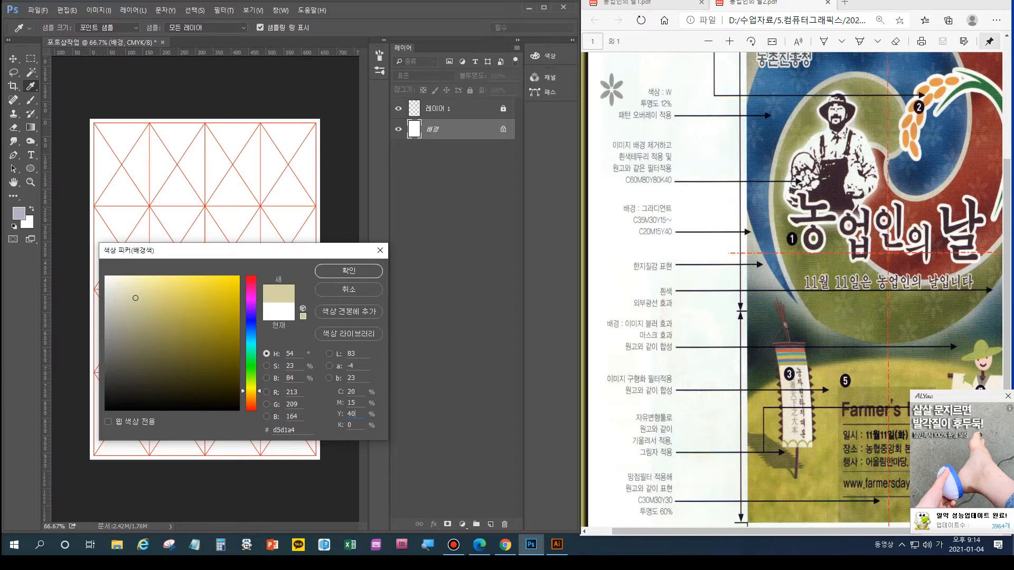
pyautogui.press('Return')
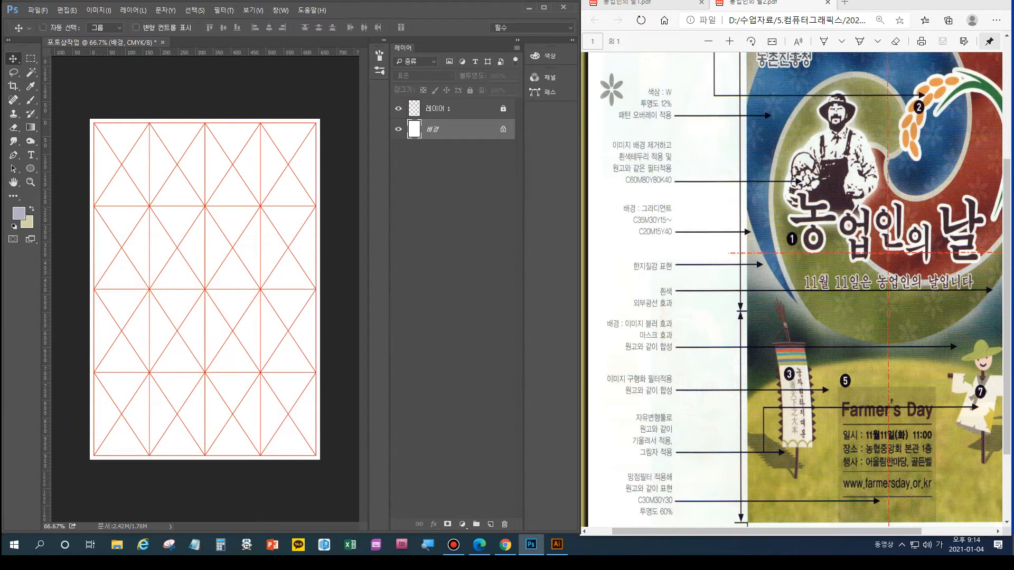
# Fill the 배경 layer with a vertical linear gradient from white at the poster's top to black at its base
pyautogui.press('g')
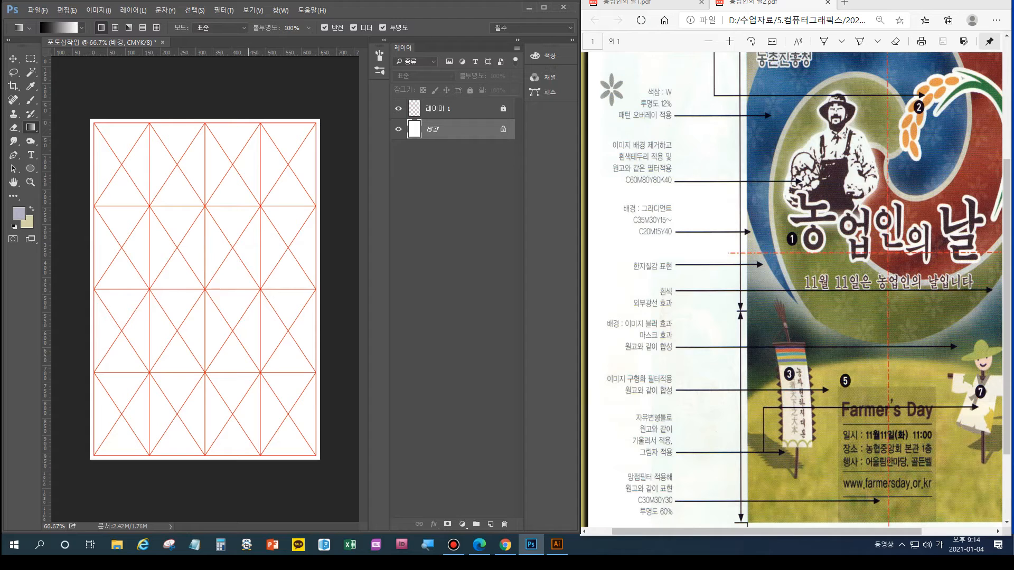
pyautogui.moveTo(246, 137); pyautogui.dragTo(247, 371)
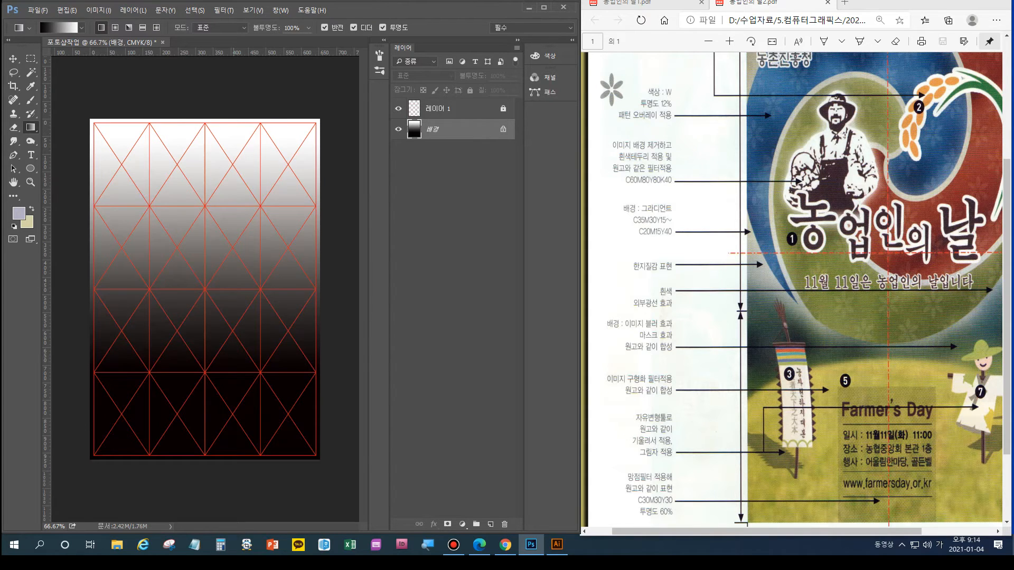
pyautogui.moveTo(243, 127); pyautogui.dragTo(236, 434)
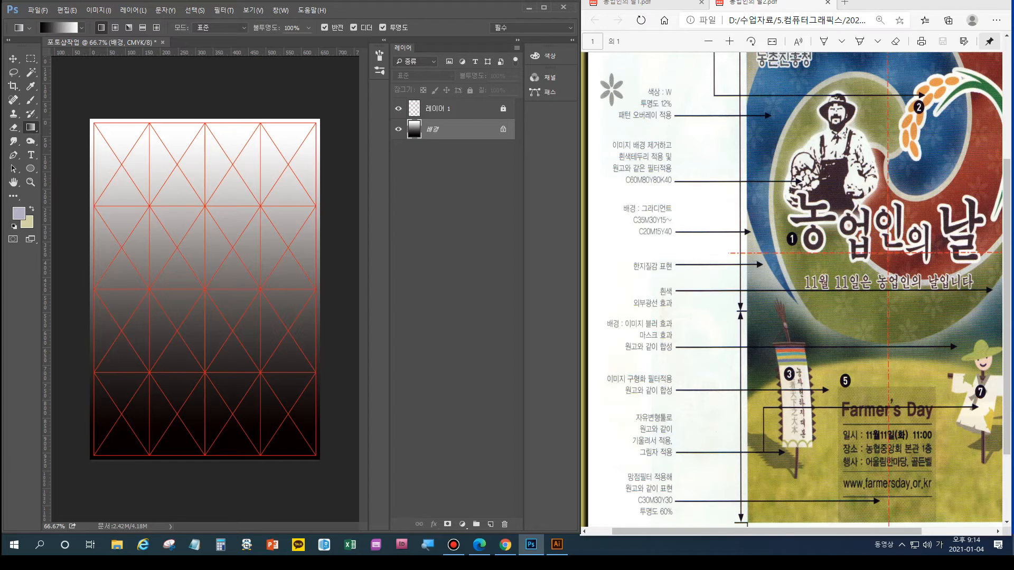
# Refill the 배경 layer with a vertical foreground-to-background gradient, running from beige at the poster's top to lavender at its base
pyautogui.click(59, 28)
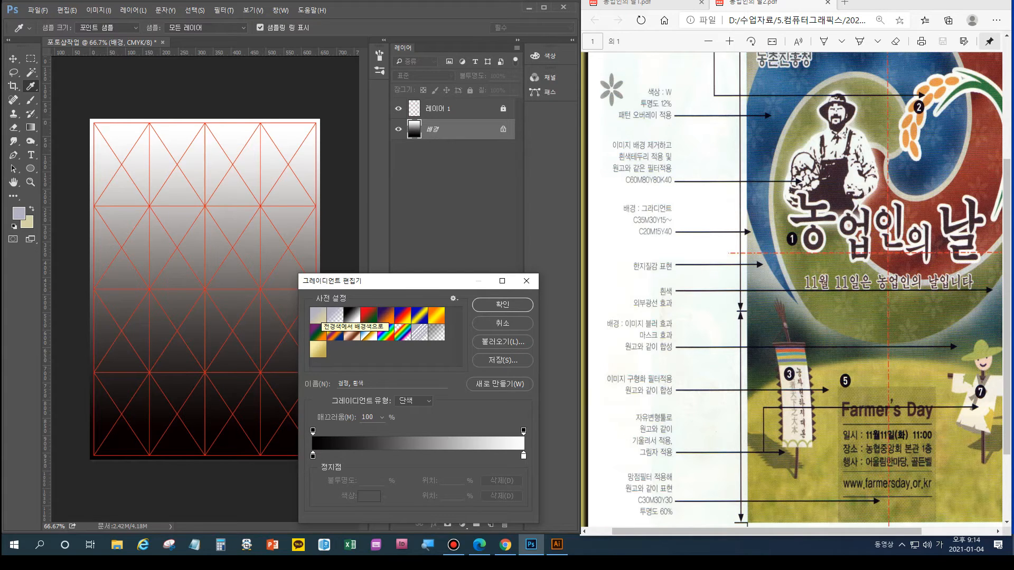
pyautogui.click(318, 315)
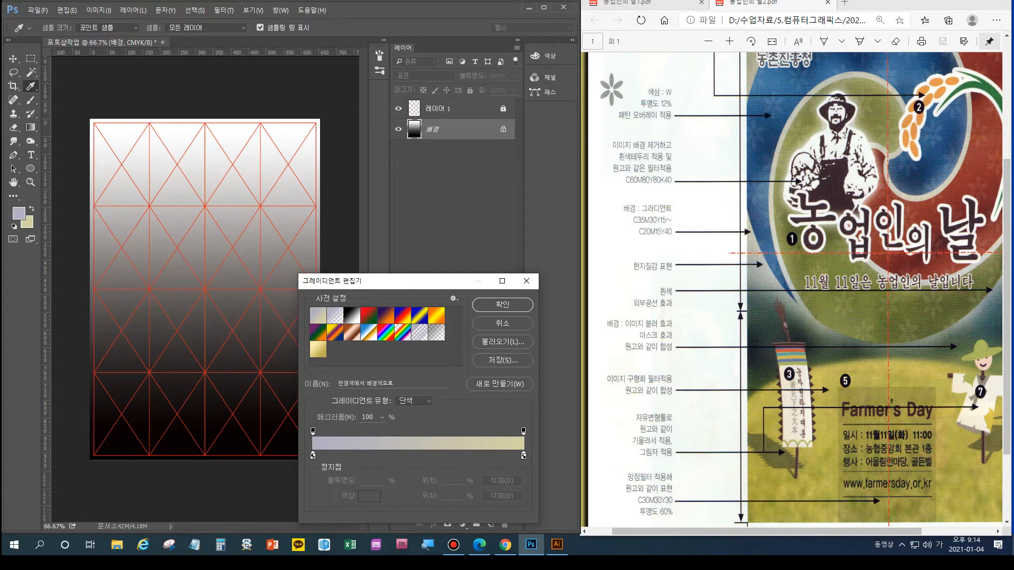
pyautogui.click(502, 305)
pyautogui.moveTo(220, 157); pyautogui.dragTo(219, 415)
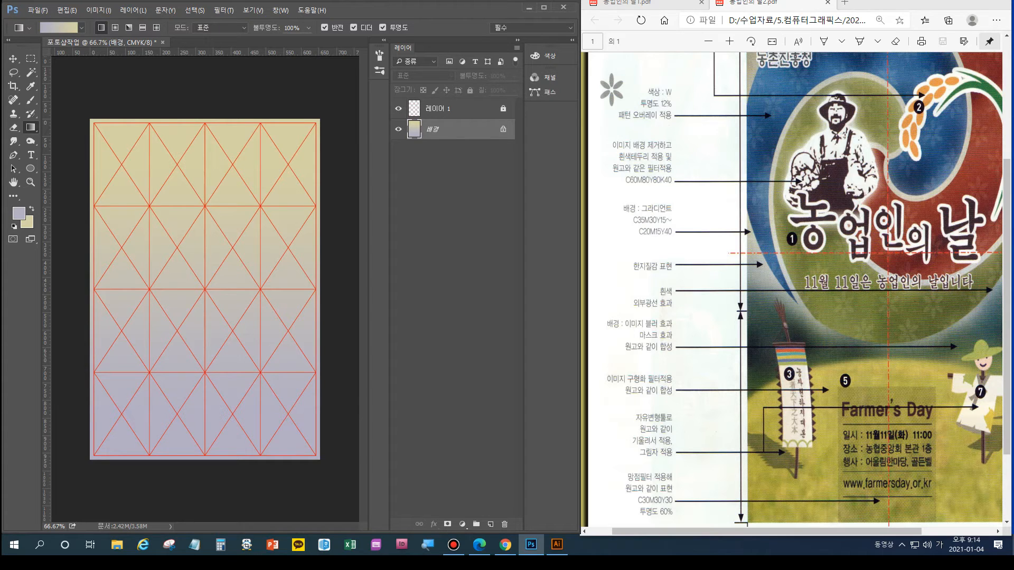
# Examine the detailed reference sheet's effect notes and compare them with the finished poster 농업인의 날 in Illustrator
pyautogui.scroll(3, 795, 290)
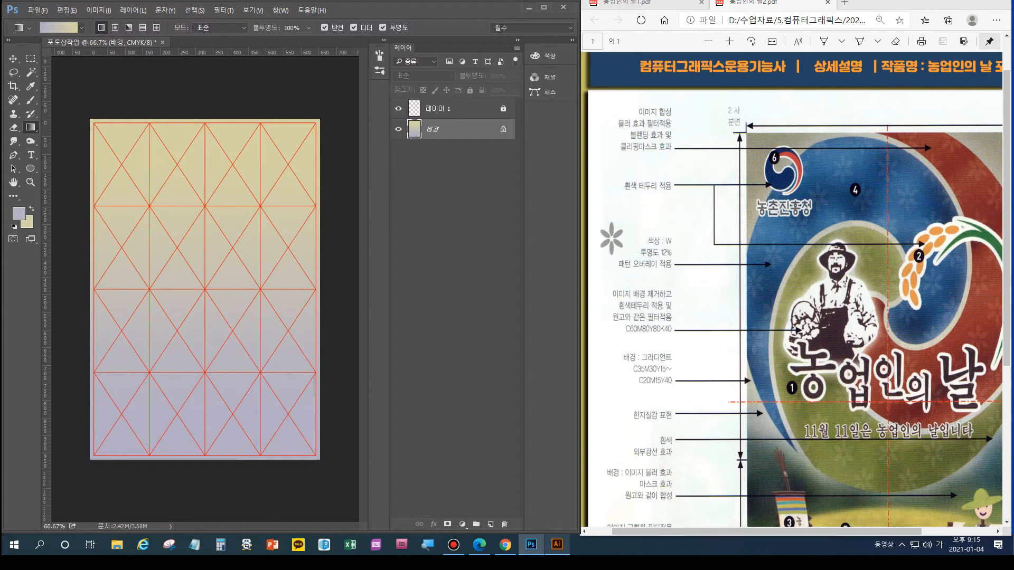
pyautogui.click(557, 544)
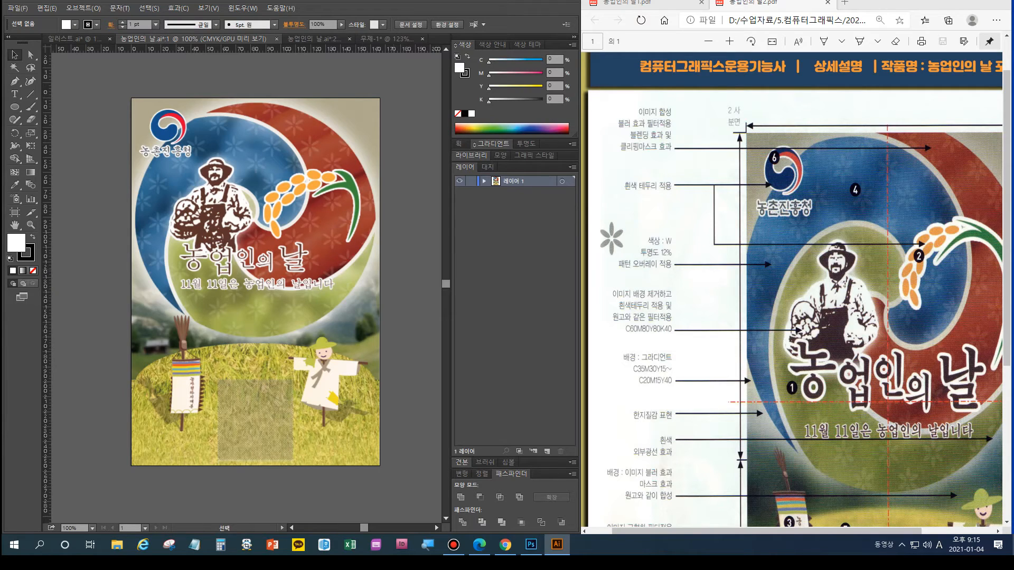
pyautogui.scroll(-3, 793, 291)
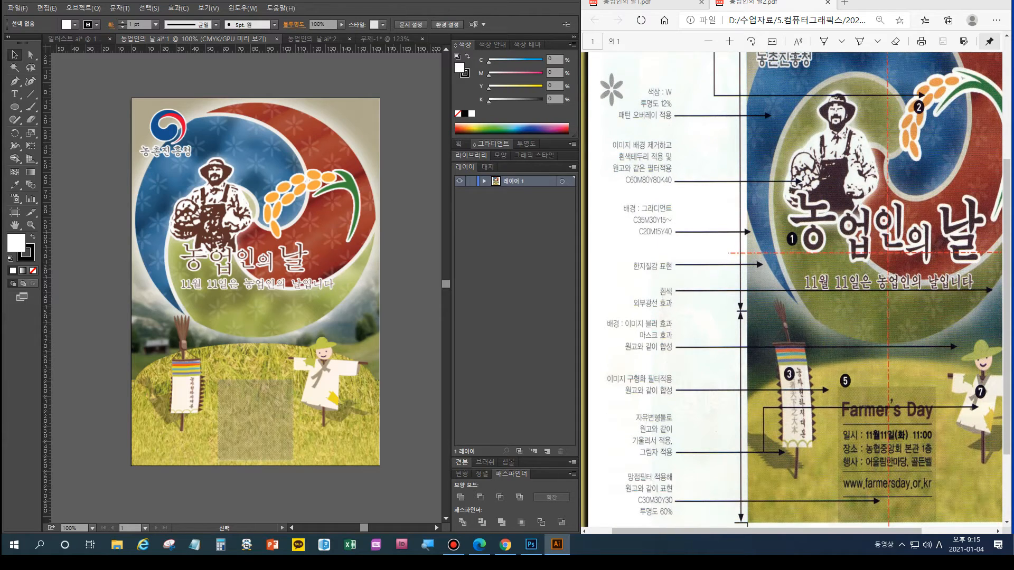
pyautogui.scroll(4, 792, 290)
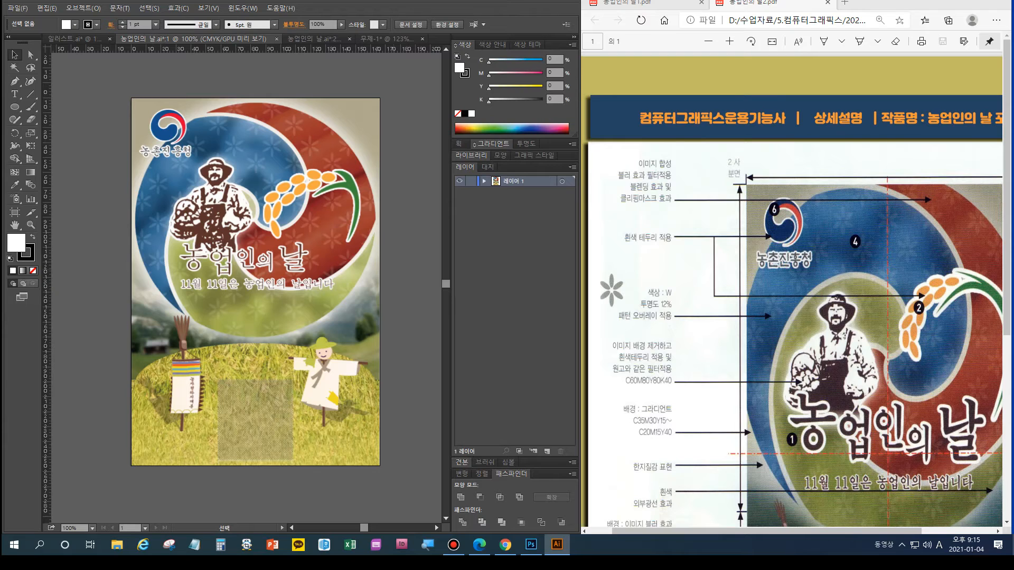
pyautogui.scroll(-2, 792, 291)
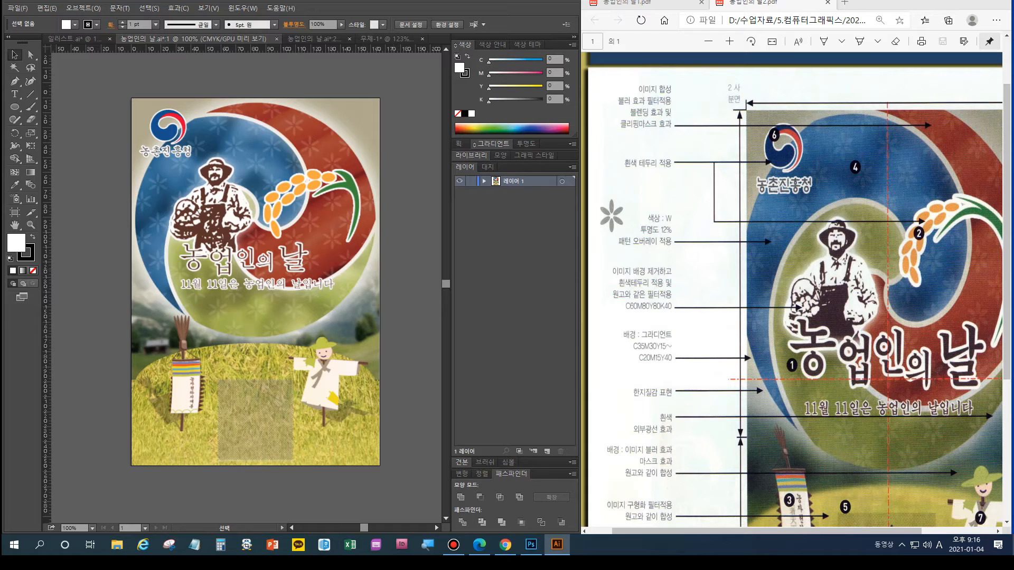
pyautogui.press('ctrl')
pyautogui.press('ctrl')
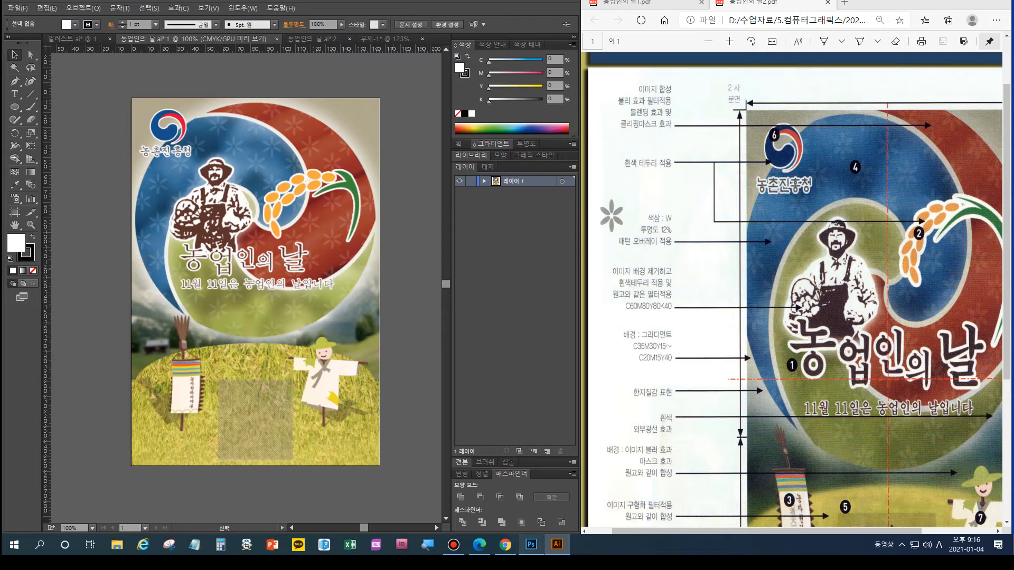
pyautogui.click(531, 544)
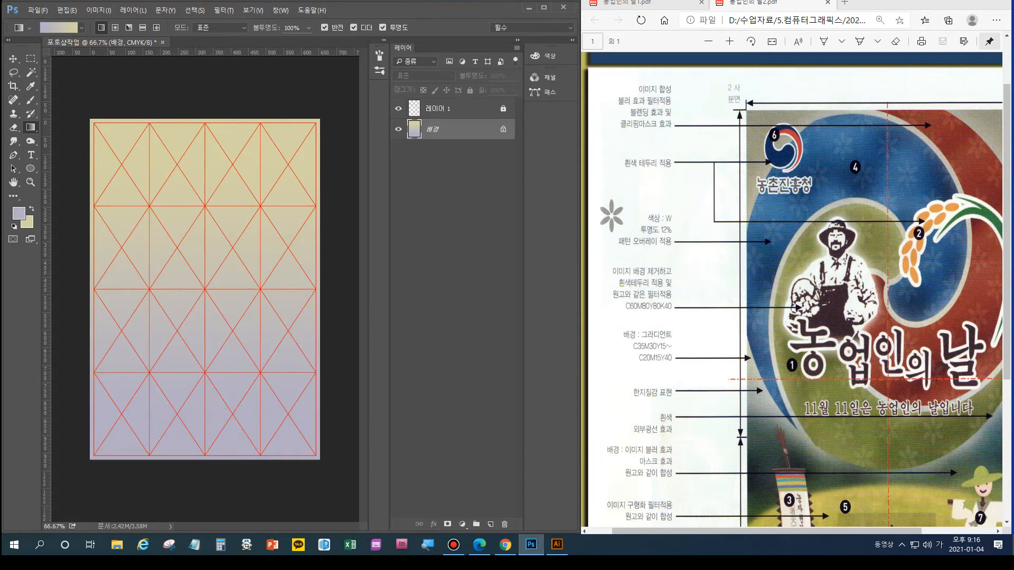
pyautogui.click(557, 544)
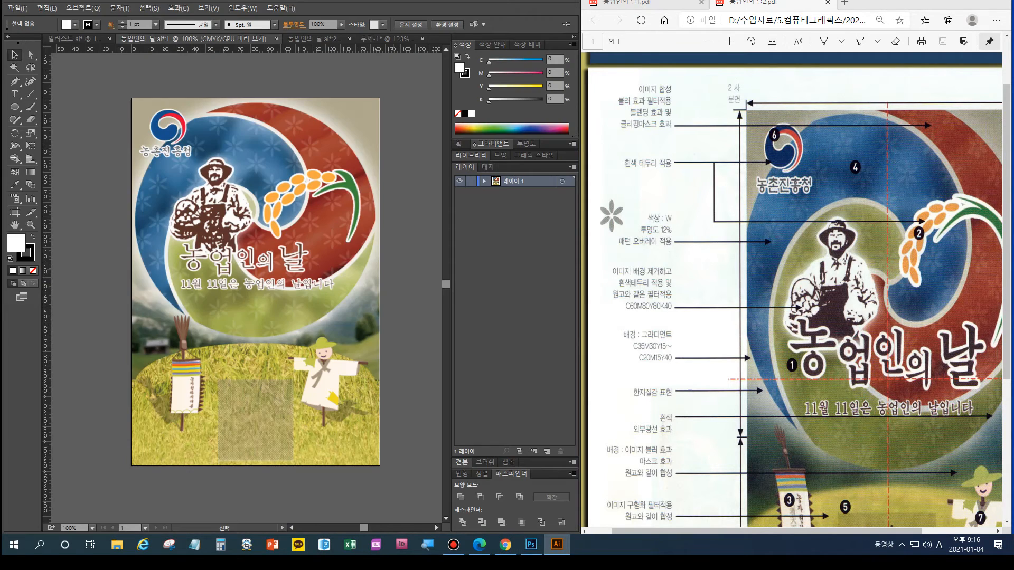
# Bring up the 일러스트.ai drawing and lock its guide grid layer 레이어 1
pyautogui.click(72, 39)
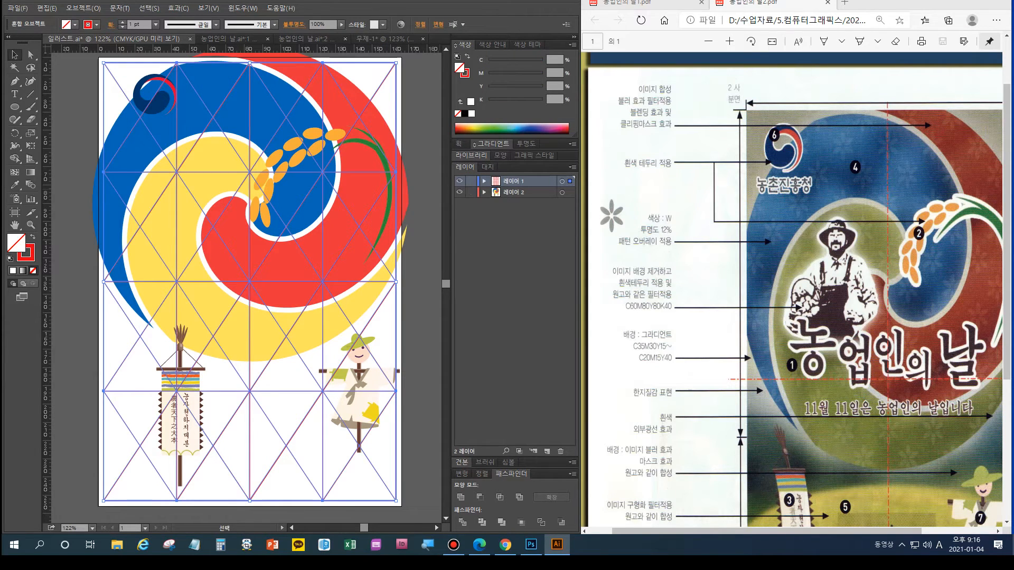
pyautogui.click(471, 182)
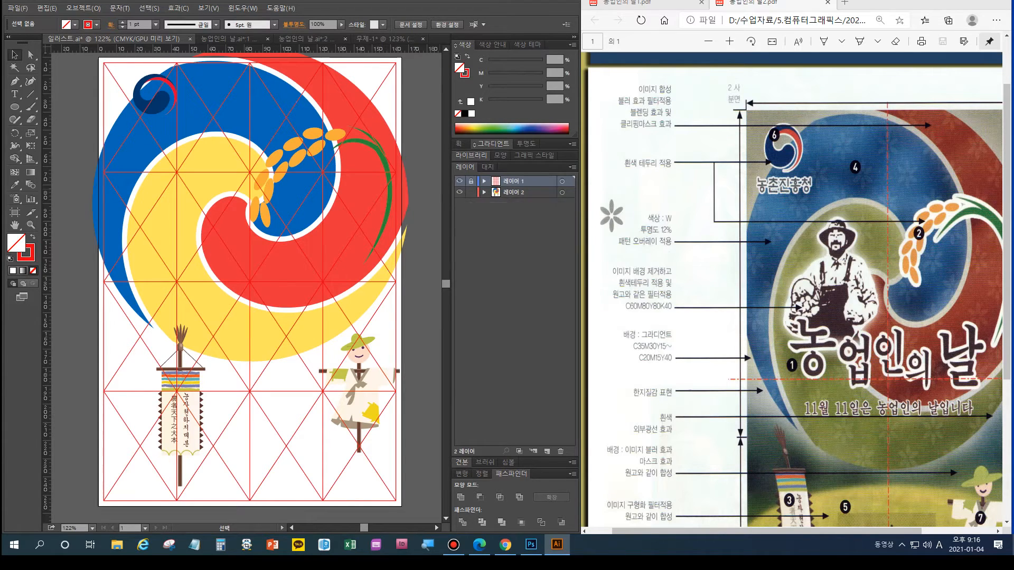
pyautogui.click(485, 192)
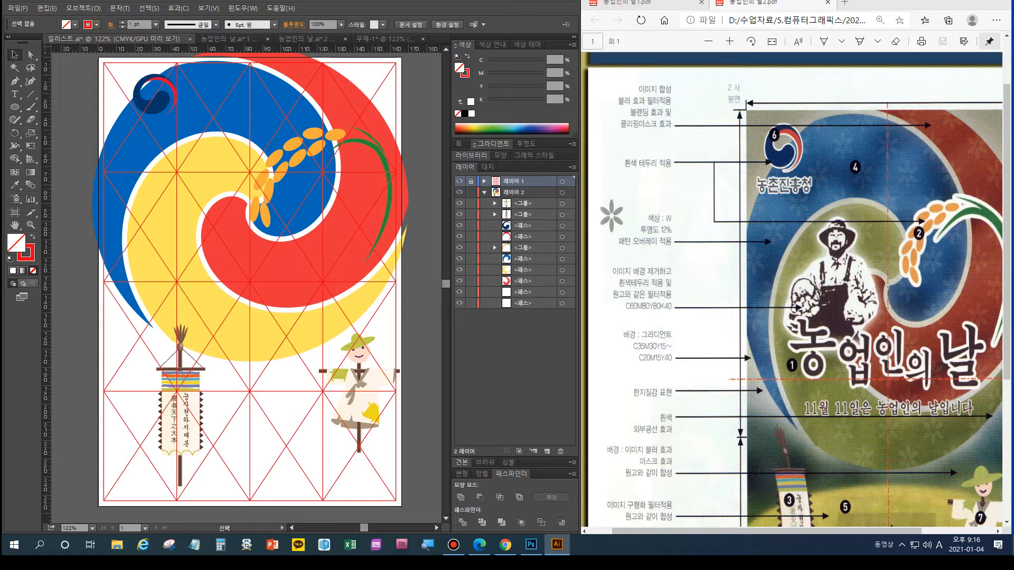
pyautogui.click(485, 192)
pyautogui.click(484, 192)
pyautogui.click(484, 192)
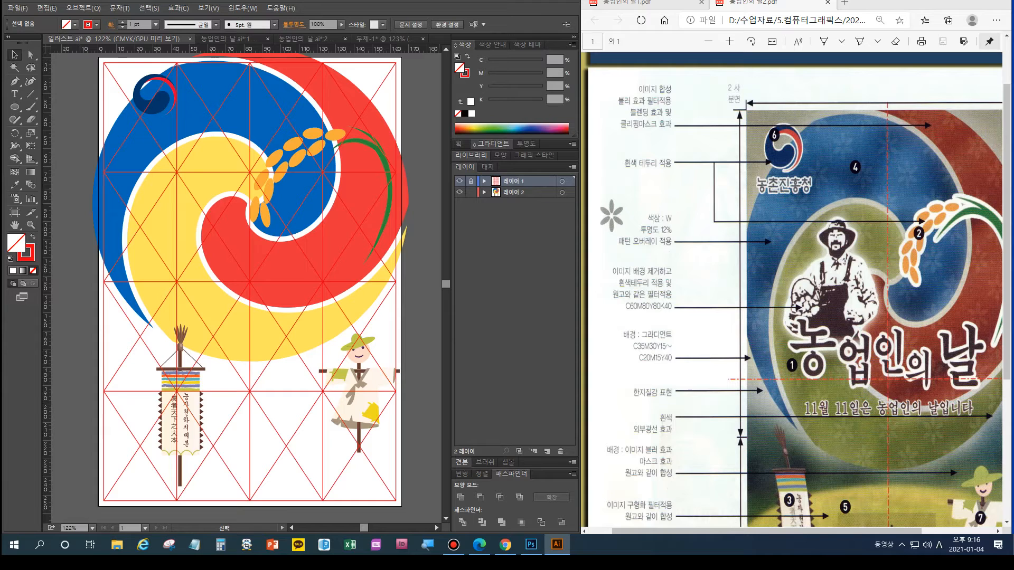
# Copy the blue, red and yellow taegeuk shapes and paste them as pixels into the Photoshop poster
pyautogui.click(301, 198)
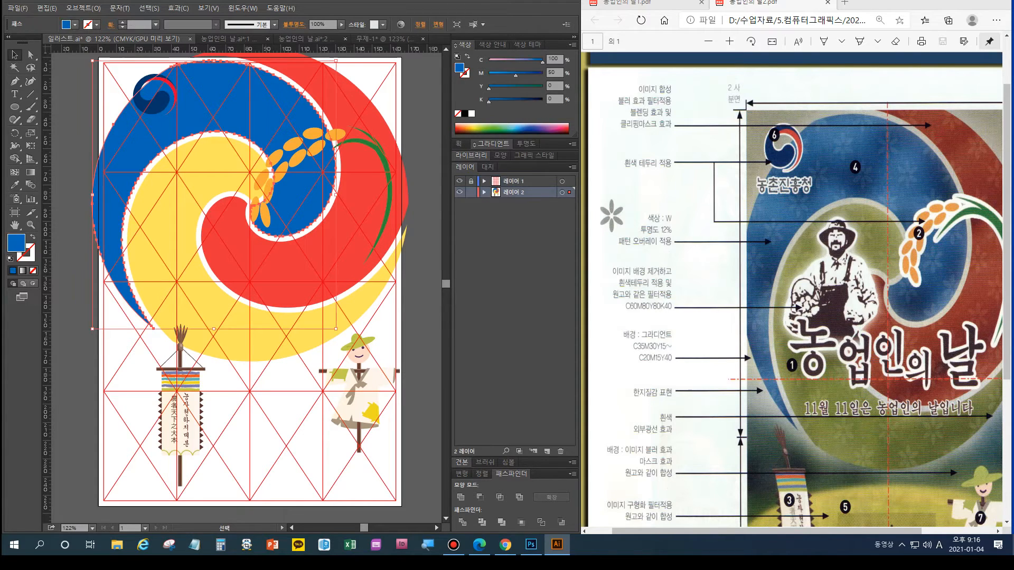
pyautogui.keyDown('shift'); pyautogui.click(359, 211); pyautogui.keyUp('shift')
pyautogui.keyDown('shift'); pyautogui.click(323, 318); pyautogui.keyUp('shift')
pyautogui.press('v')
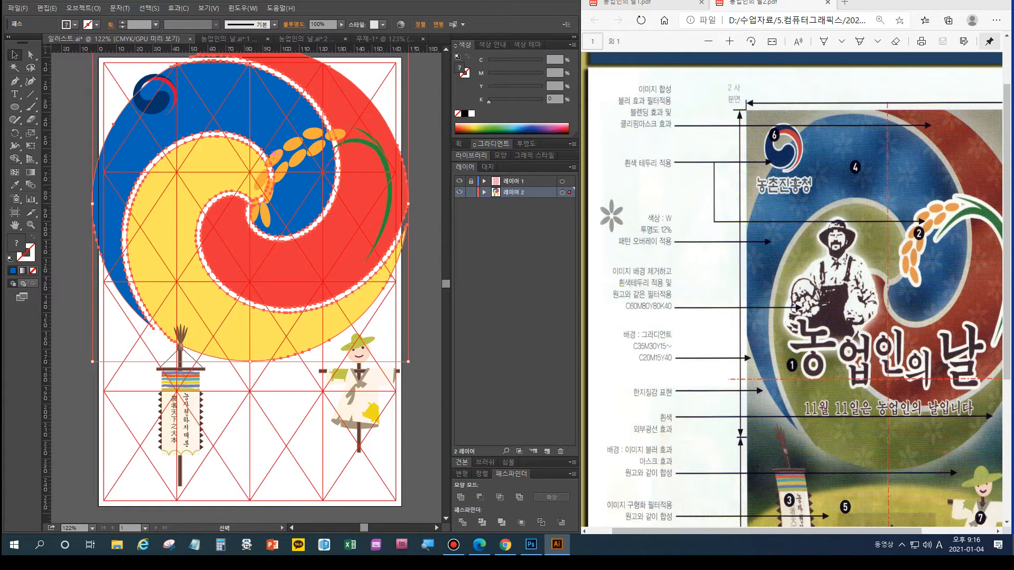
pyautogui.click(532, 545)
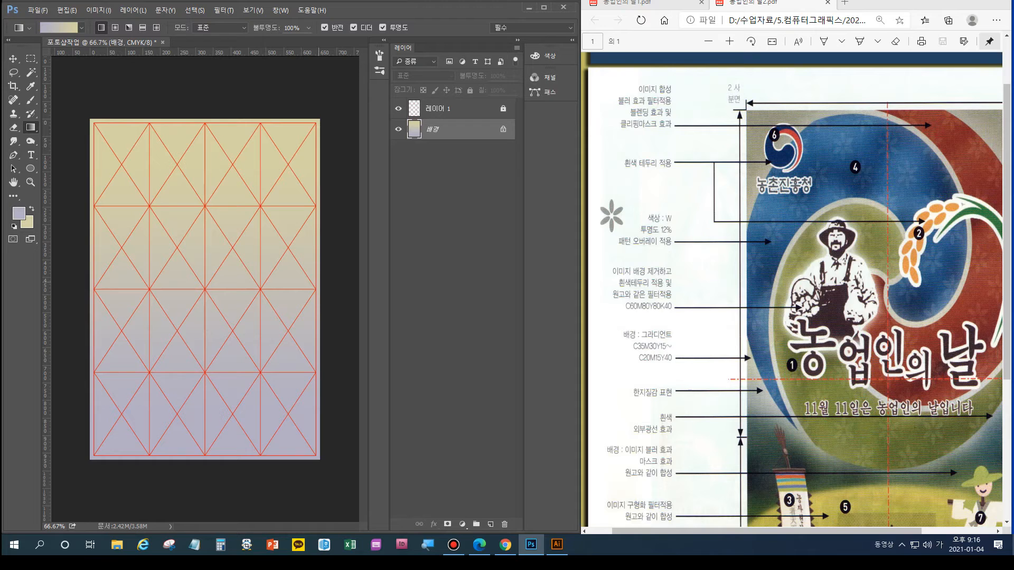
pyautogui.hotkey('ctrl', 'v')
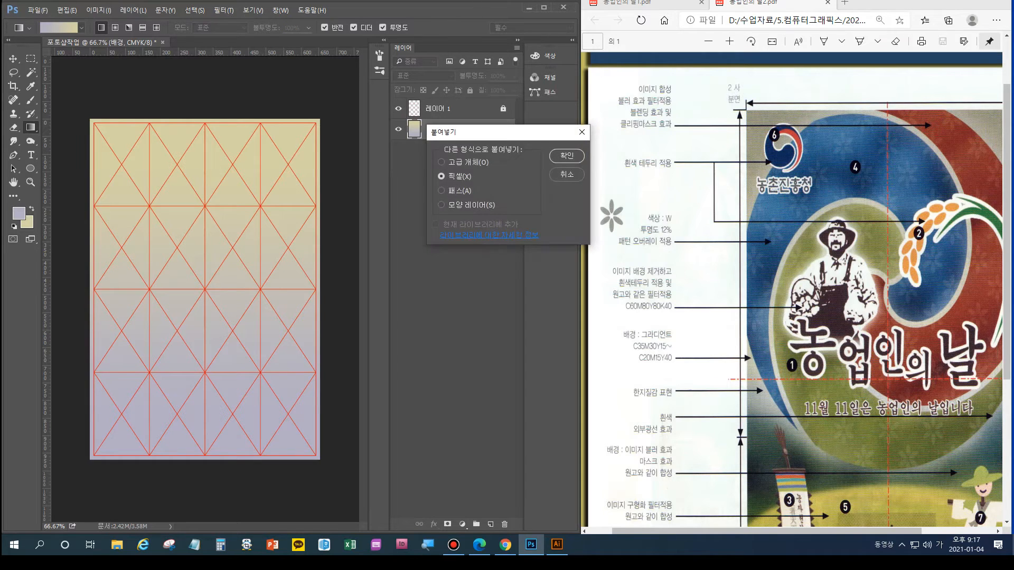
pyautogui.press('Return')
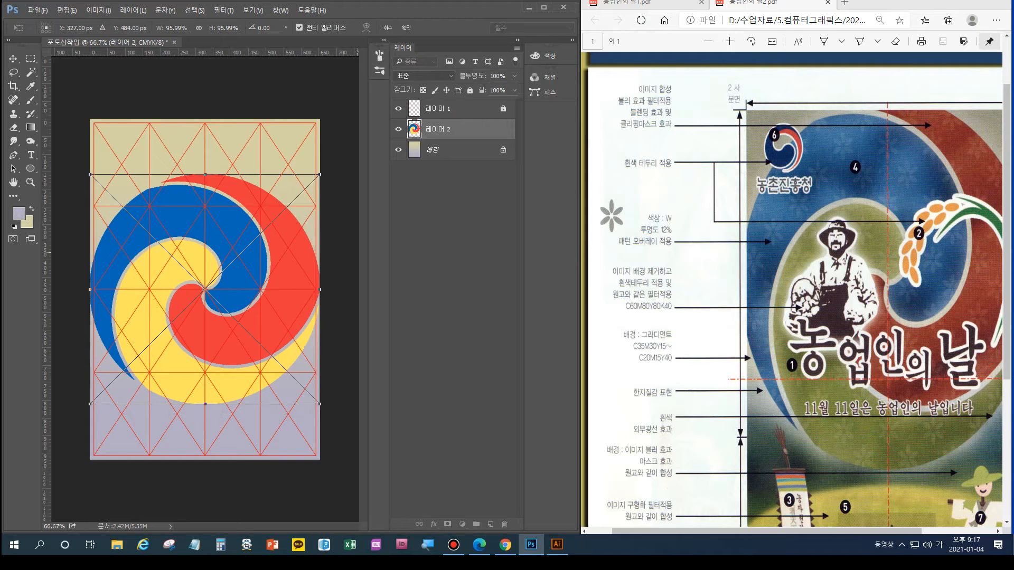
# Move the pasted taegeuk shapes straight up the poster to Y 304 px
pyautogui.hotkey('shift', 'Up')
pyautogui.hotkey('shift', 'Up')
pyautogui.hotkey('shift', 'Up')
pyautogui.hotkey('shift', 'Up')
pyautogui.hotkey('shift', 'Up')
pyautogui.hotkey('shift', 'Up')
pyautogui.hotkey('shift', 'Up')
pyautogui.hotkey('shift', 'Up')
pyautogui.hotkey('shift', 'Up')
pyautogui.hotkey('shift', 'Up')
pyautogui.hotkey('shift', 'Up')
pyautogui.hotkey('shift', 'Up')
pyautogui.hotkey('shift', 'Up')
pyautogui.hotkey('shift', 'Up')
pyautogui.hotkey('shift', 'Up')
pyautogui.hotkey('shift', 'Up')
pyautogui.hotkey('shift', 'Up')
pyautogui.hotkey('shift', 'Up')
pyautogui.hotkey('shift', 'Up')
pyautogui.hotkey('shift', 'Up')
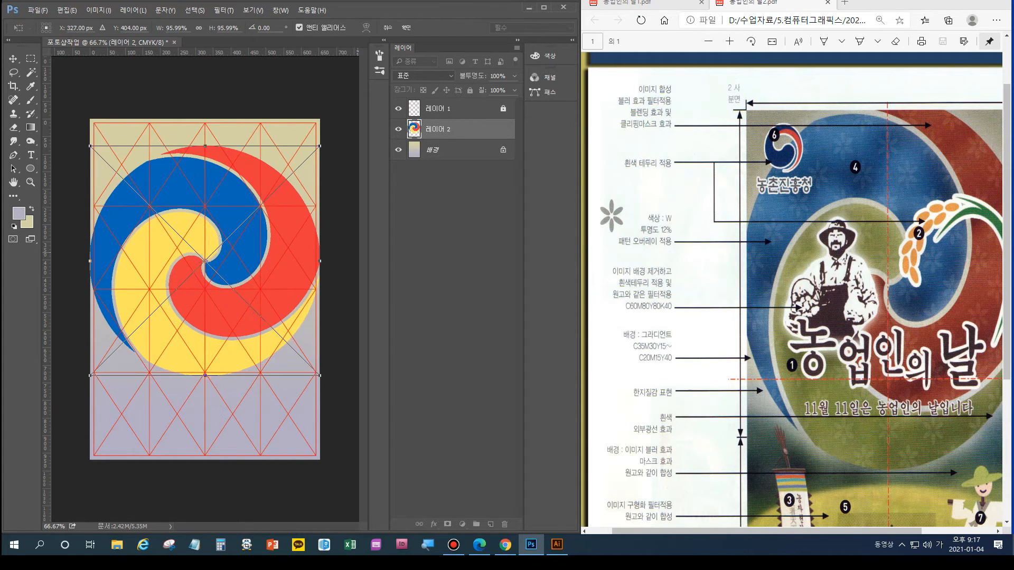
pyautogui.hotkey('shift', 'Down')
pyautogui.hotkey('shift', 'Down')
pyautogui.hotkey('shift', 'Down')
pyautogui.hotkey('shift', 'Down')
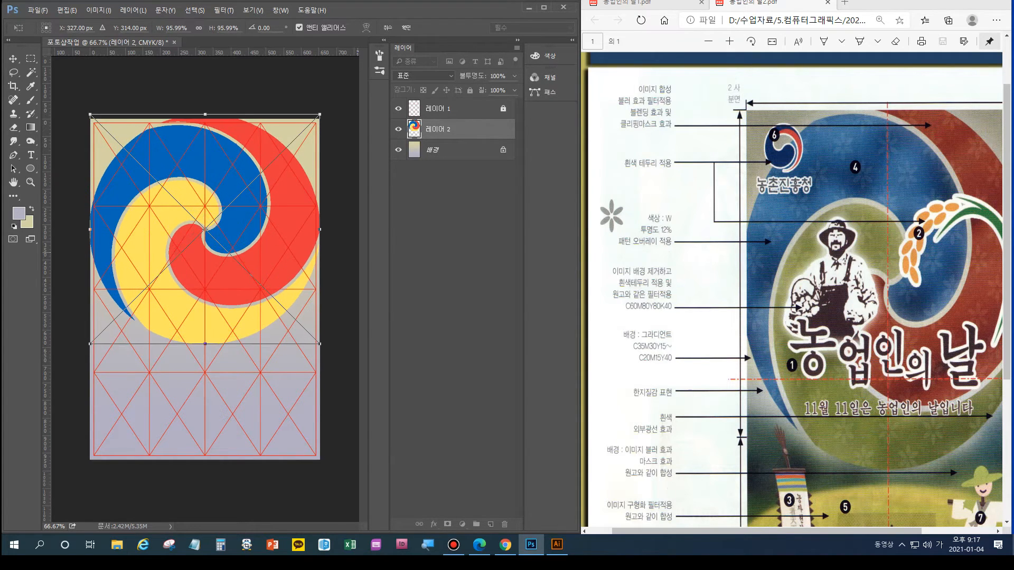
pyautogui.hotkey('shift', 'Up')
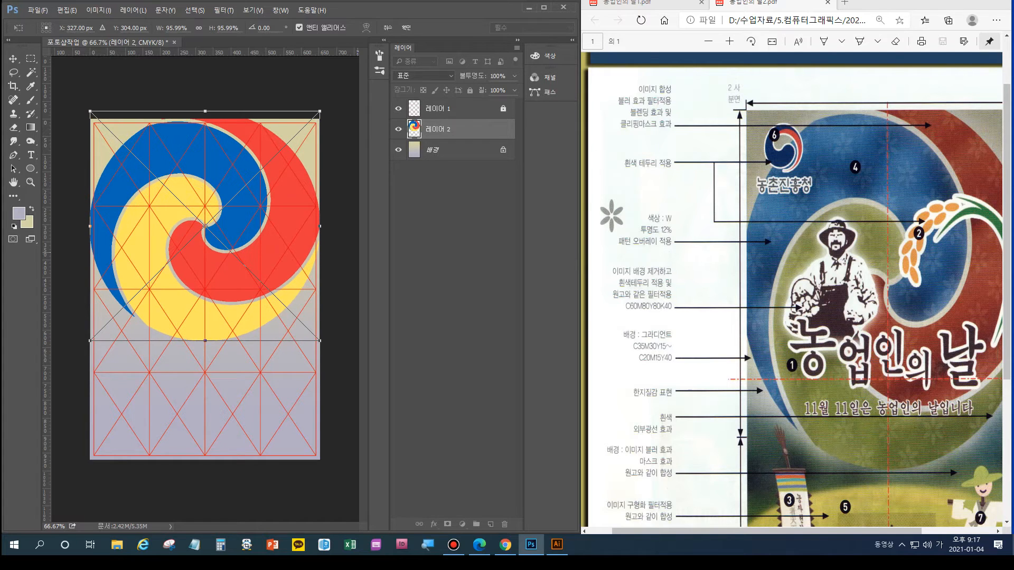
pyautogui.hotkey('shift', 'Up')
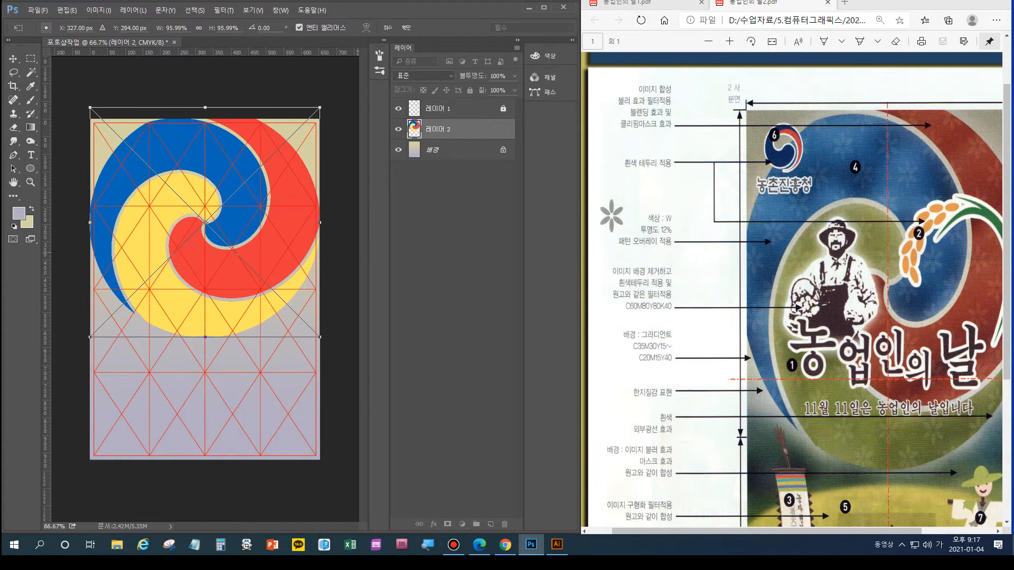
pyautogui.hotkey('shift', 'Down')
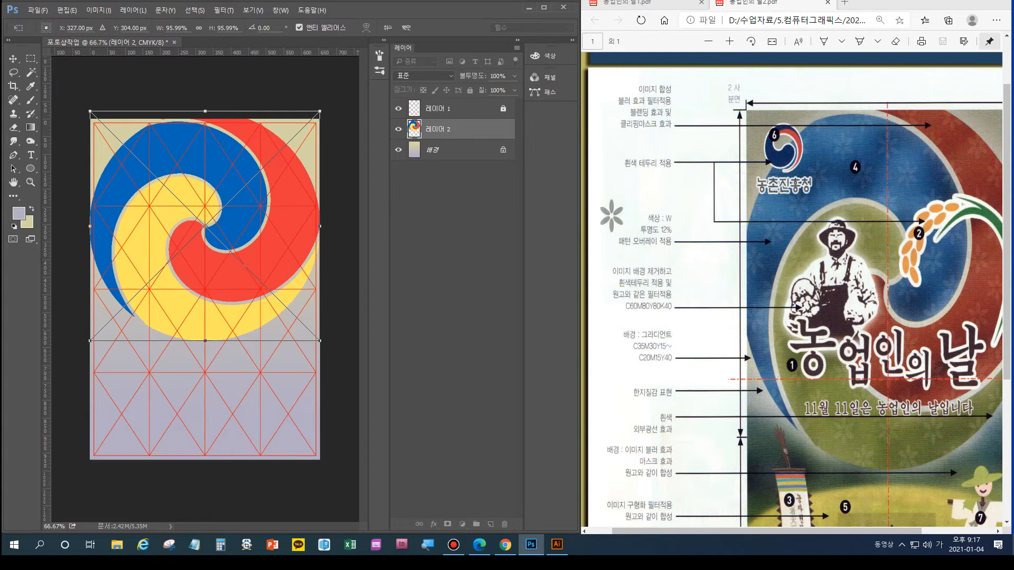
# Stretch the taegeuk shapes slightly past both poster sides and downward, to about 100.1% width and 98.6% height, matching the reference sheet
pyautogui.moveTo(767, 532); pyautogui.dragTo(802, 531)
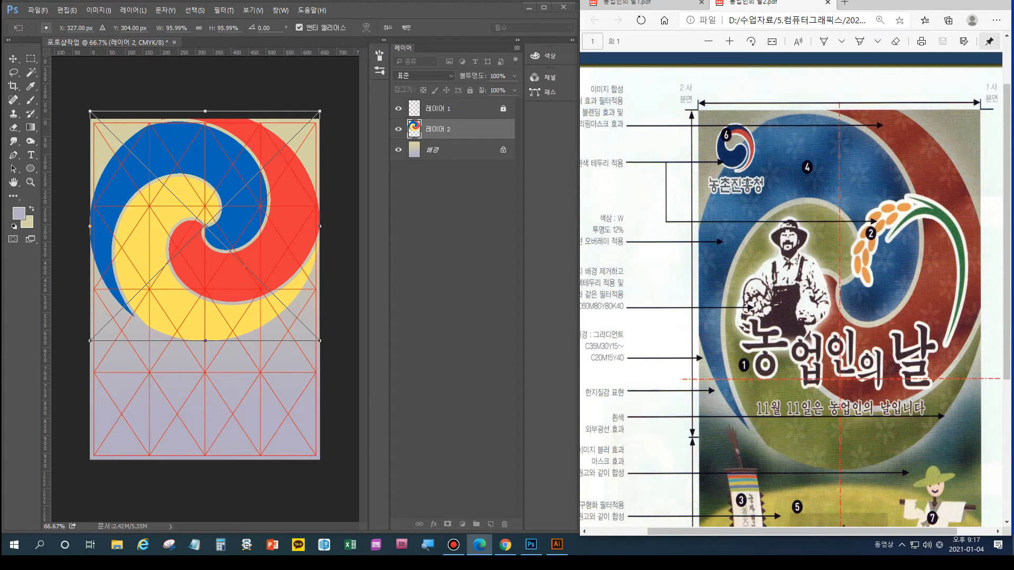
pyautogui.hotkey('alt', 'Tab')
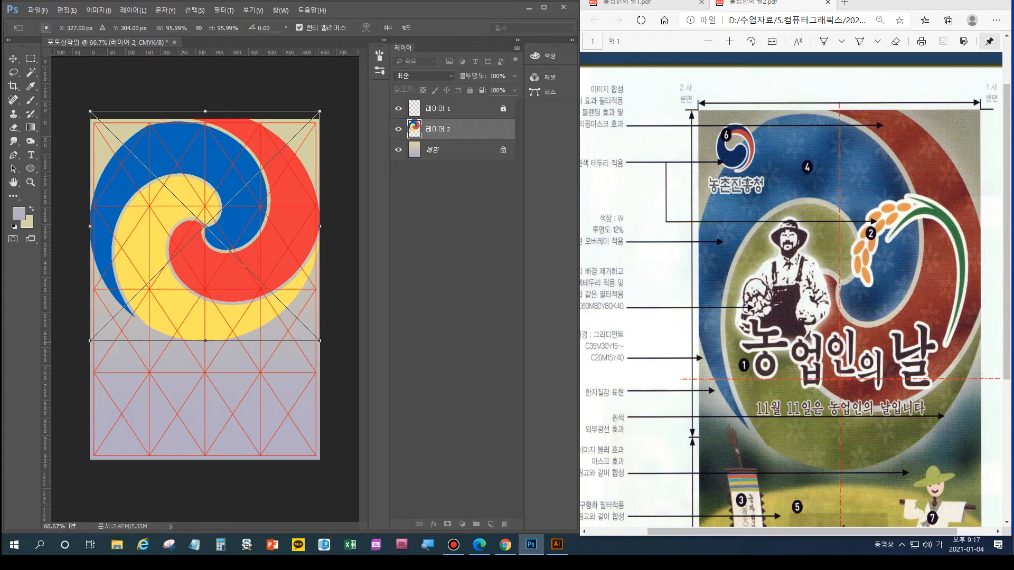
pyautogui.moveTo(320, 226); pyautogui.dragTo(324, 226)
pyautogui.moveTo(90, 226); pyautogui.dragTo(86, 226)
pyautogui.moveTo(205, 341); pyautogui.dragTo(204, 346)
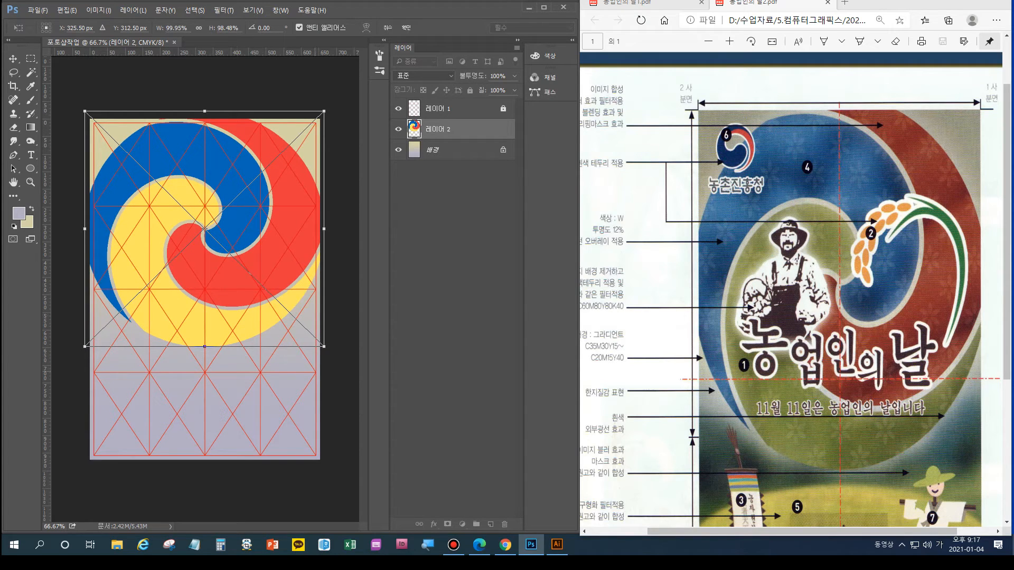
pyautogui.moveTo(324, 346)
pyautogui.mouseDown()
pyautogui.moveTo(336, 359)
pyautogui.moveTo(324, 346)
pyautogui.mouseUp()
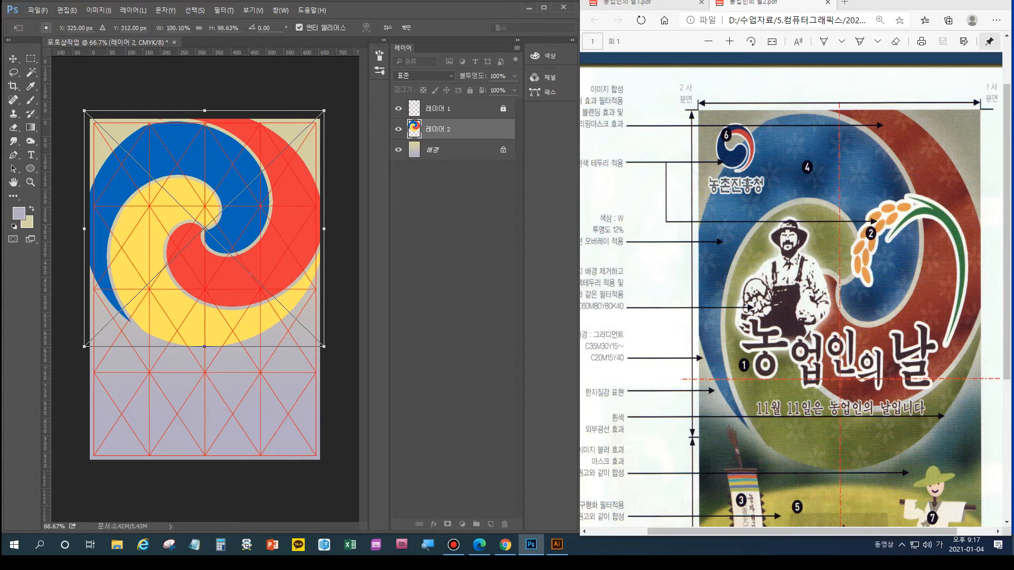
pyautogui.press('Return')
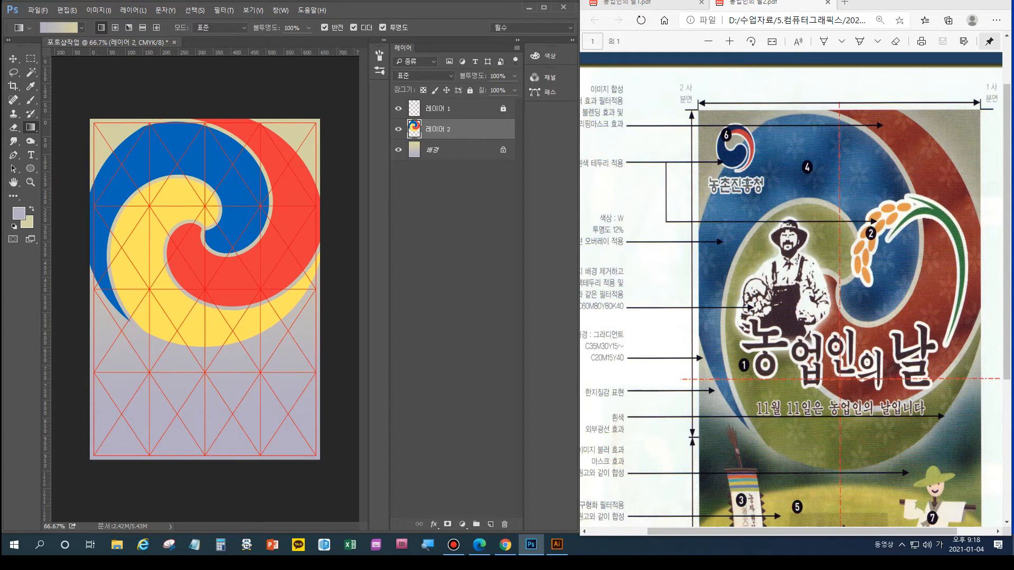
# Select the red taegeuk shape with the Magic Wand, cut it to a new layer and name that layer 빨간태극
pyautogui.click(31, 72)
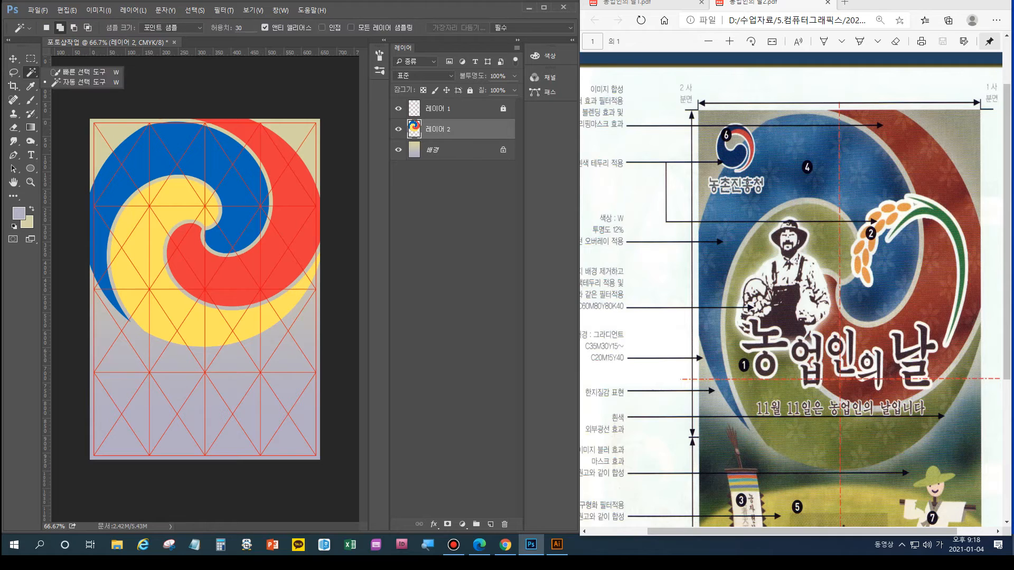
pyautogui.click(84, 82)
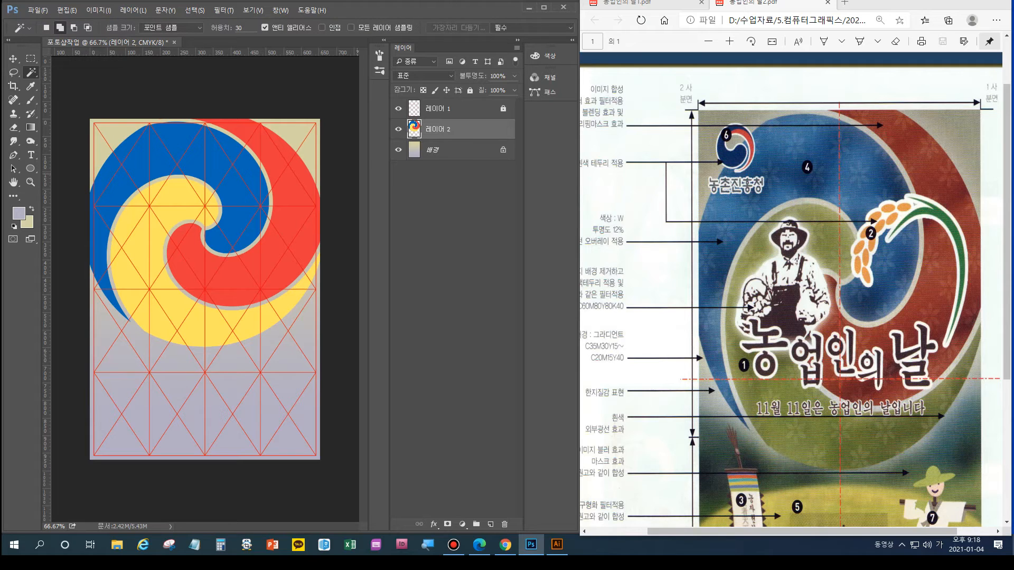
pyautogui.click(297, 198)
pyautogui.hotkey('ctrl', 'shift', 'j')
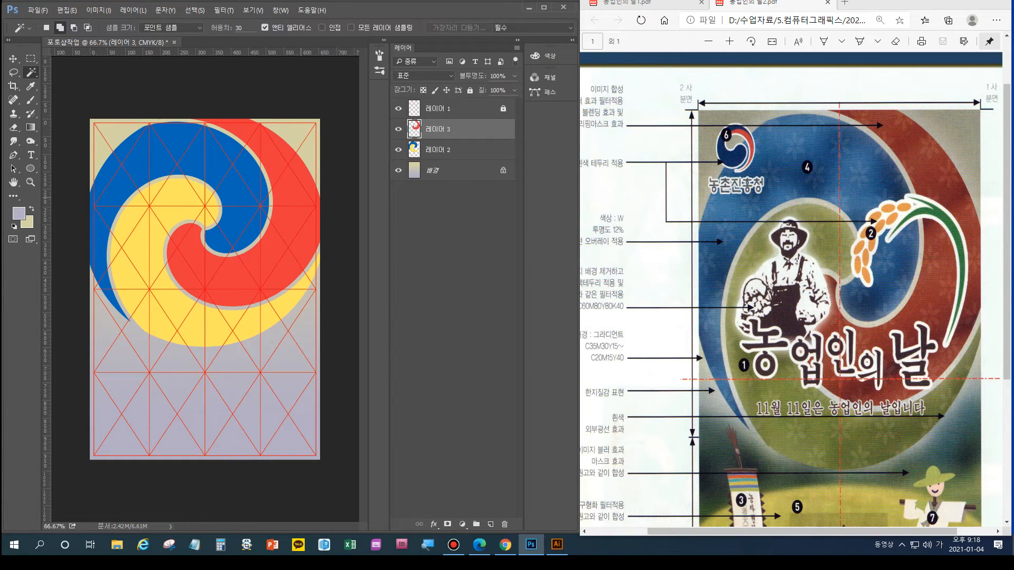
pyautogui.doubleClick(438, 129)
pyautogui.write('ㅌㅐㄱ')
pyautogui.press('BackSpace')
pyautogui.press('BackSpace')
pyautogui.write('빨간색')
pyautogui.write('극')
pyautogui.press('Return')
# Cut the blue taegeuk shape from 레이어 2 to a new layer and name it 파란태극
pyautogui.click(457, 150)
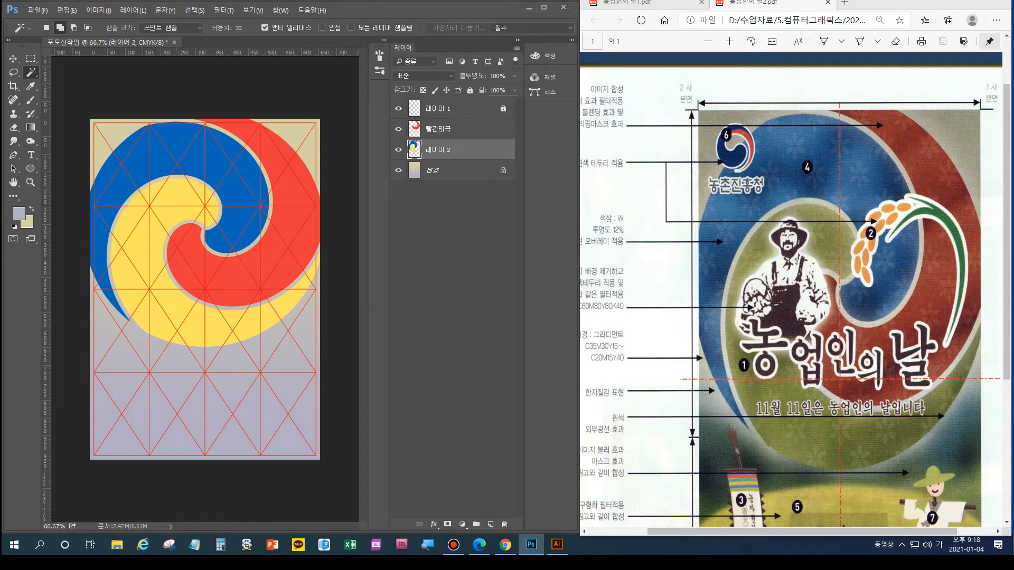
pyautogui.click(157, 154)
pyautogui.hotkey('ctrl', 'shift', 'j')
pyautogui.doubleClick(438, 150)
pyautogui.write('파란태극')
pyautogui.press('Return')
# Rename the remaining yellow taegeuk layer as 노란태극
pyautogui.doubleClick(438, 171)
pyautogui.write('노란택')
pyautogui.write('극')
pyautogui.press('Return')
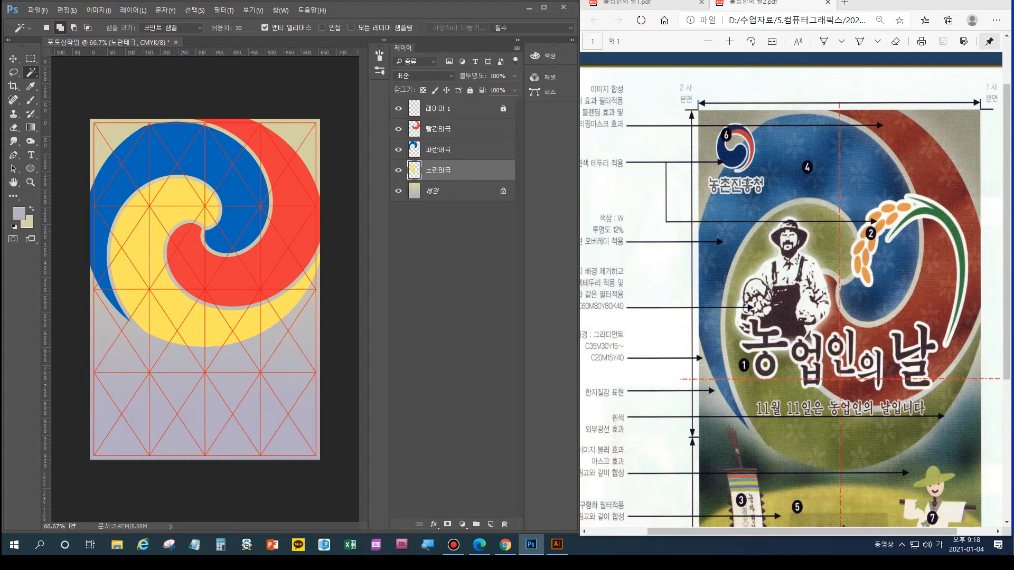
# Add a white Outer Glow to the 노란태극 layer with an 11% spread and 29 px size
pyautogui.doubleClick(475, 171)
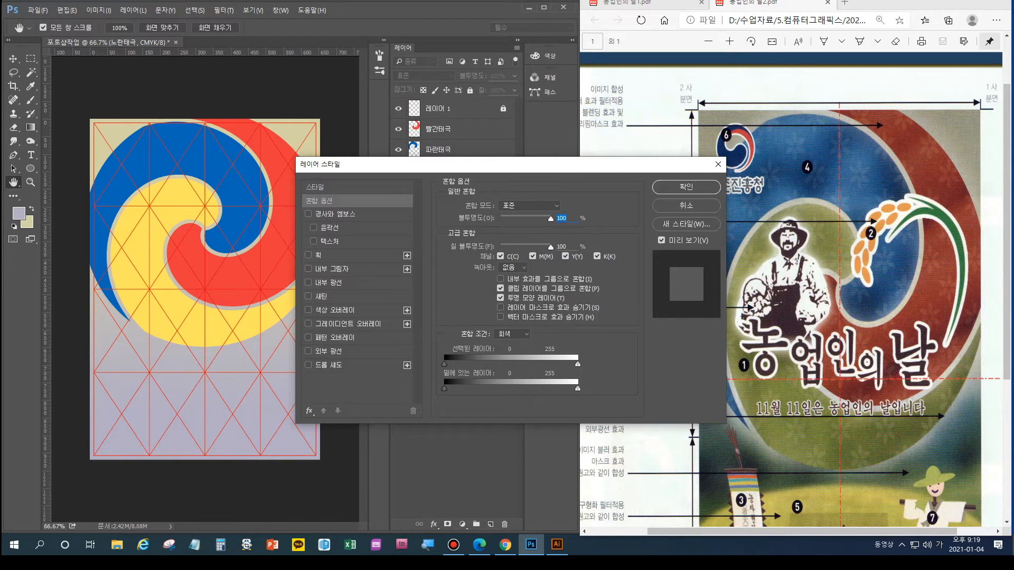
pyautogui.click(329, 351)
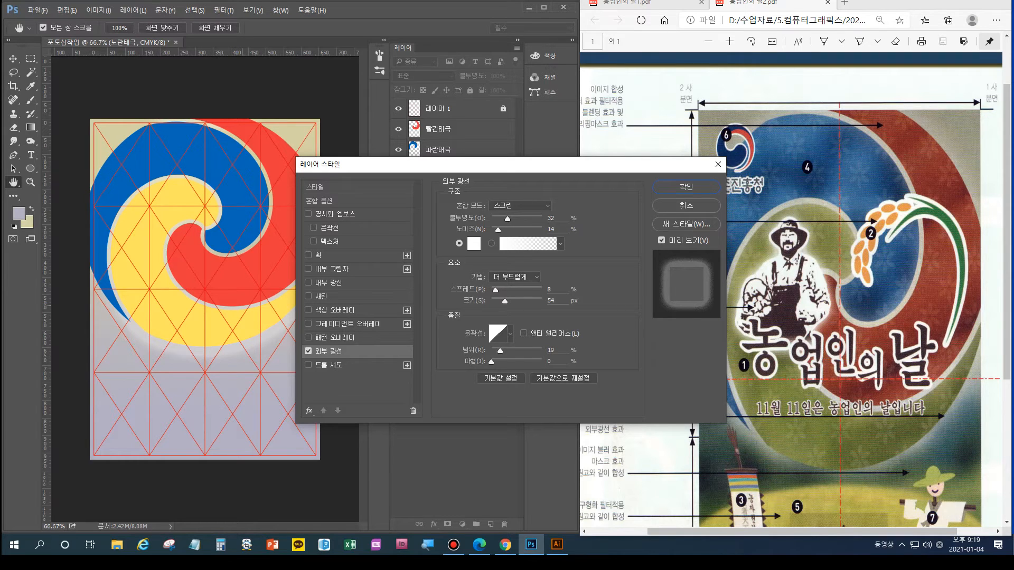
pyautogui.moveTo(496, 290)
pyautogui.mouseDown()
pyautogui.moveTo(542, 290)
pyautogui.moveTo(494, 290)
pyautogui.moveTo(501, 301)
pyautogui.mouseUp()
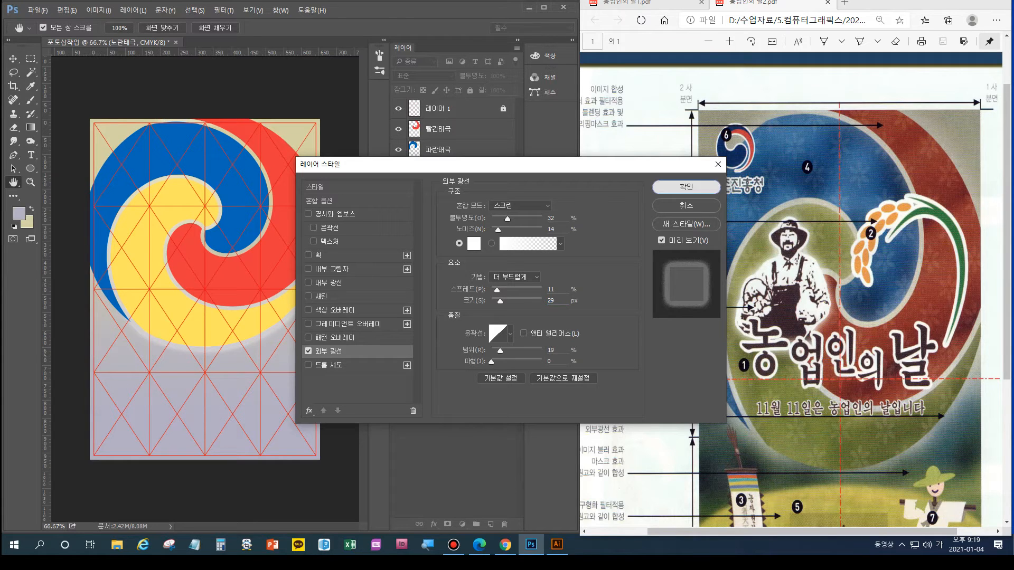
pyautogui.click(686, 187)
pyautogui.press('w')
# Copy the layer style of 노란태극 and paste it onto the 파란태극 and 빨간태극 layers
pyautogui.rightClick(438, 170)
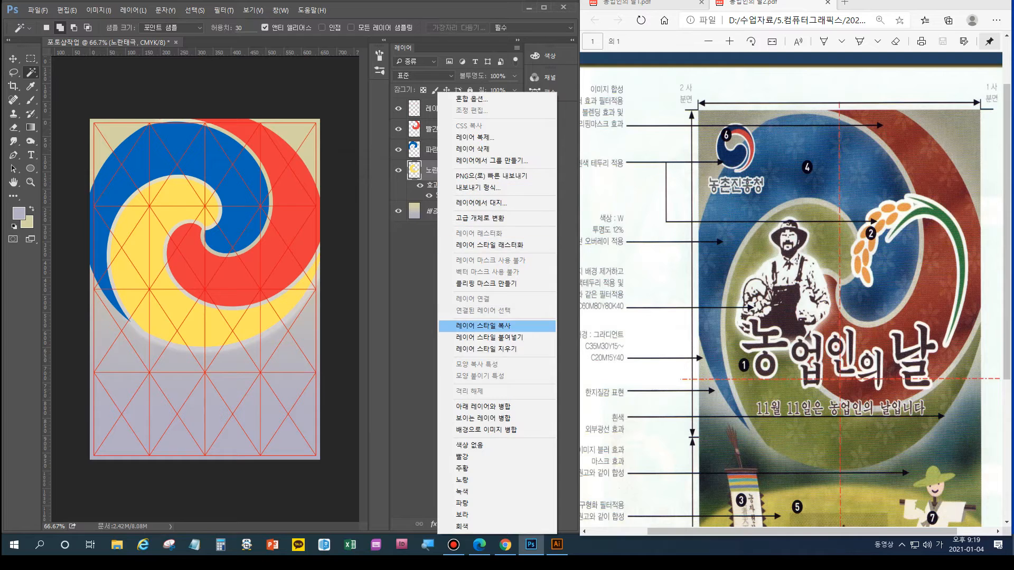
pyautogui.click(475, 325)
pyautogui.click(446, 150)
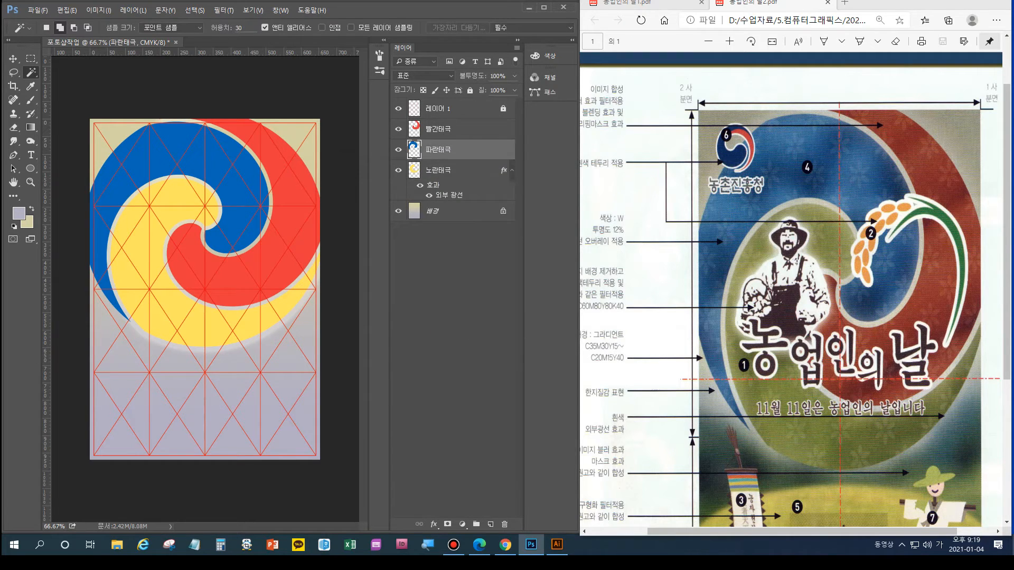
pyautogui.rightClick(446, 149)
pyautogui.click(499, 337)
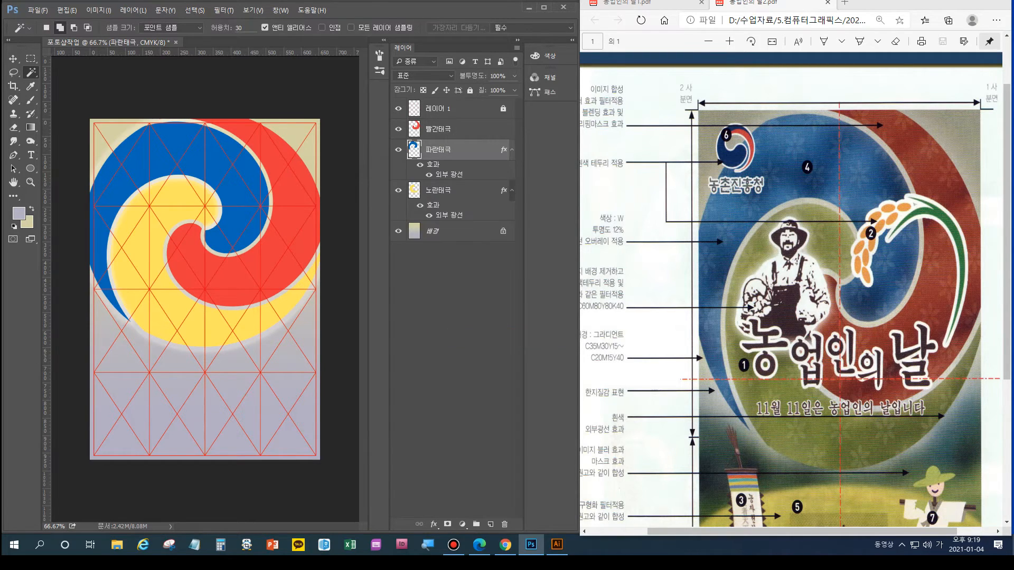
pyautogui.rightClick(467, 128)
pyautogui.click(528, 337)
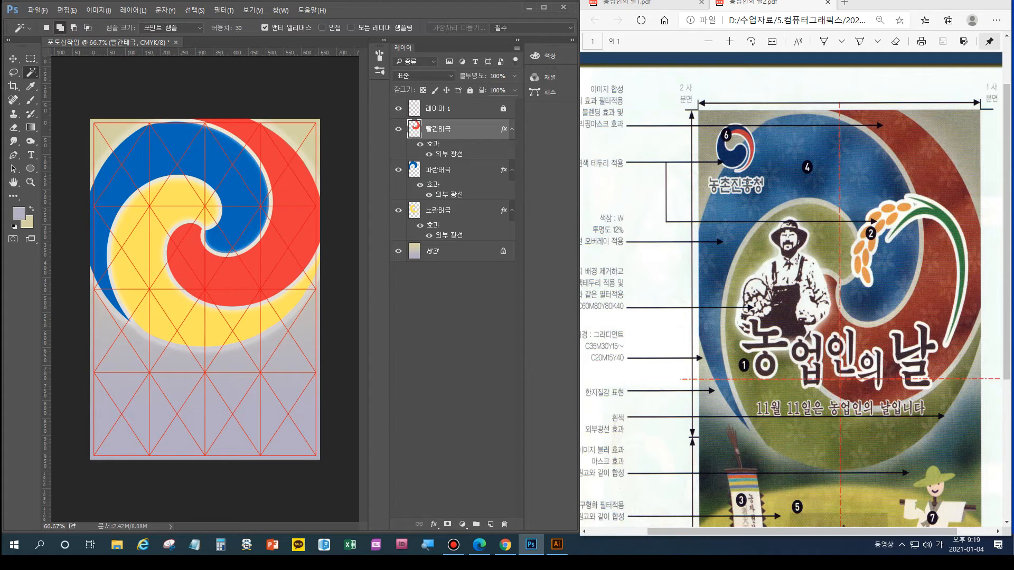
# Open the source images 농부, 당근, 블루베리, 산 배경, 상추, 한지 and 황금들녘 from the project folder
pyautogui.moveTo(802, 532); pyautogui.dragTo(779, 532)
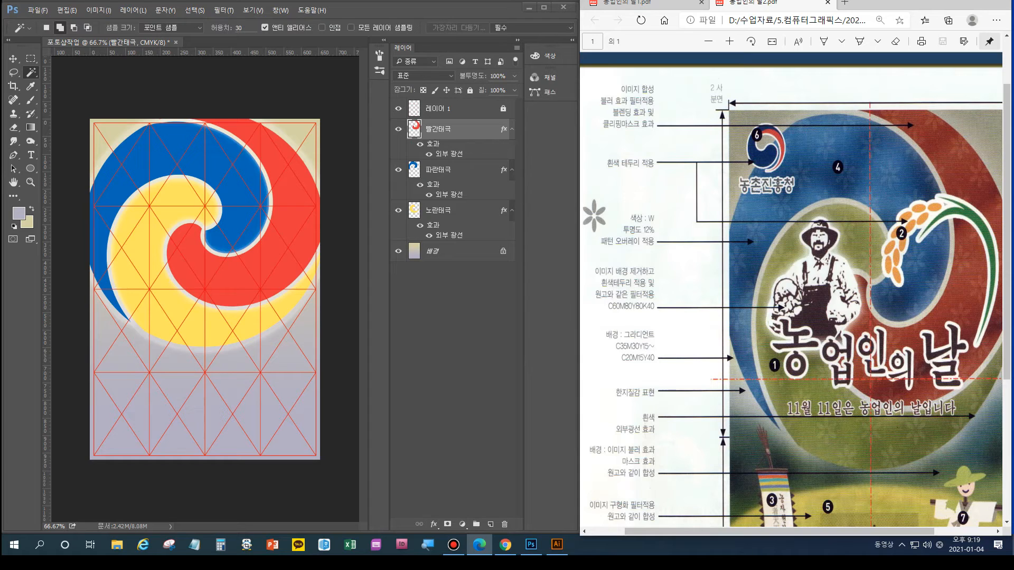
pyautogui.click(37, 10)
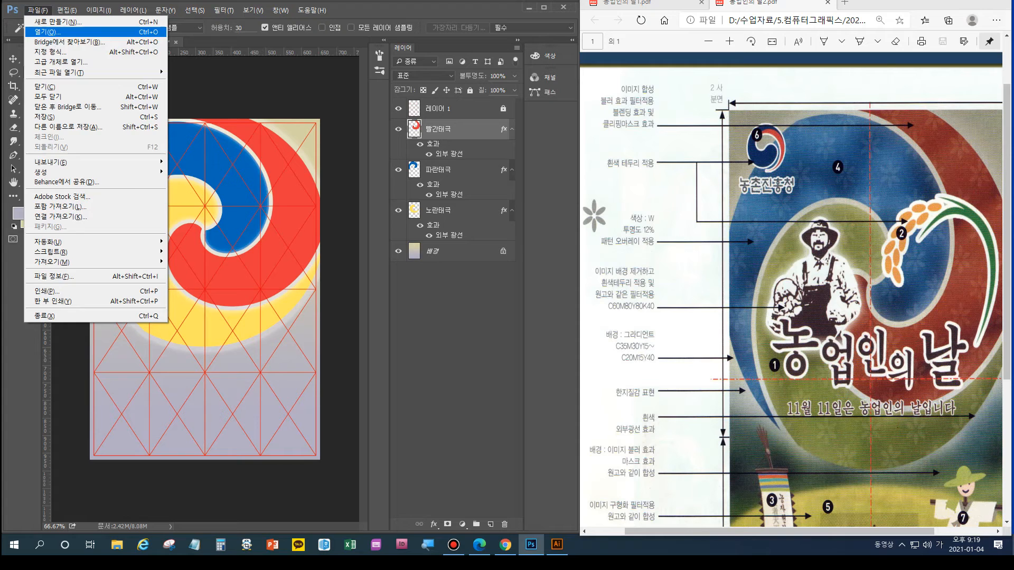
pyautogui.click(47, 32)
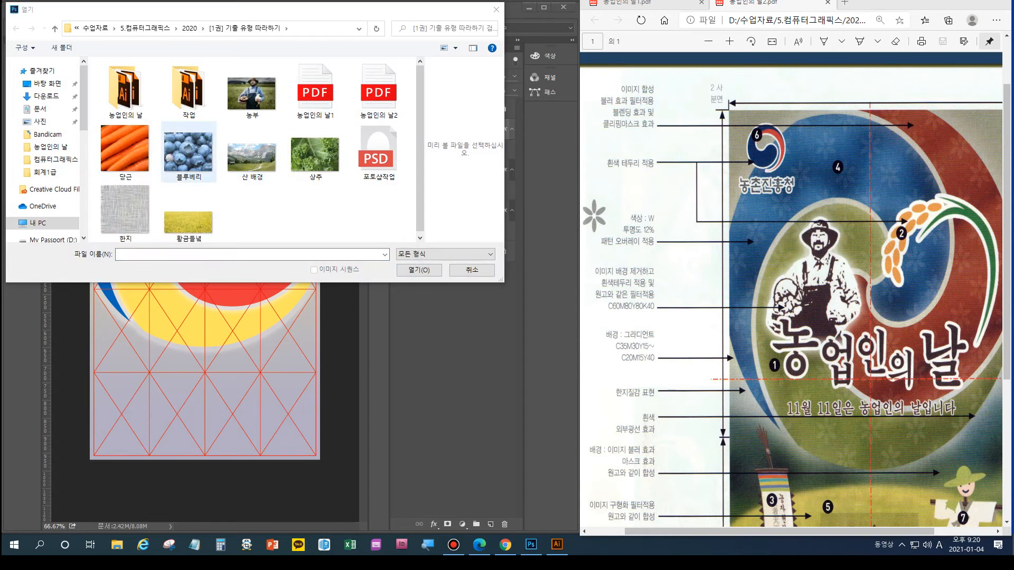
pyautogui.click(251, 96)
pyautogui.keyDown('ctrl'); pyautogui.click(126, 151); pyautogui.keyUp('ctrl')
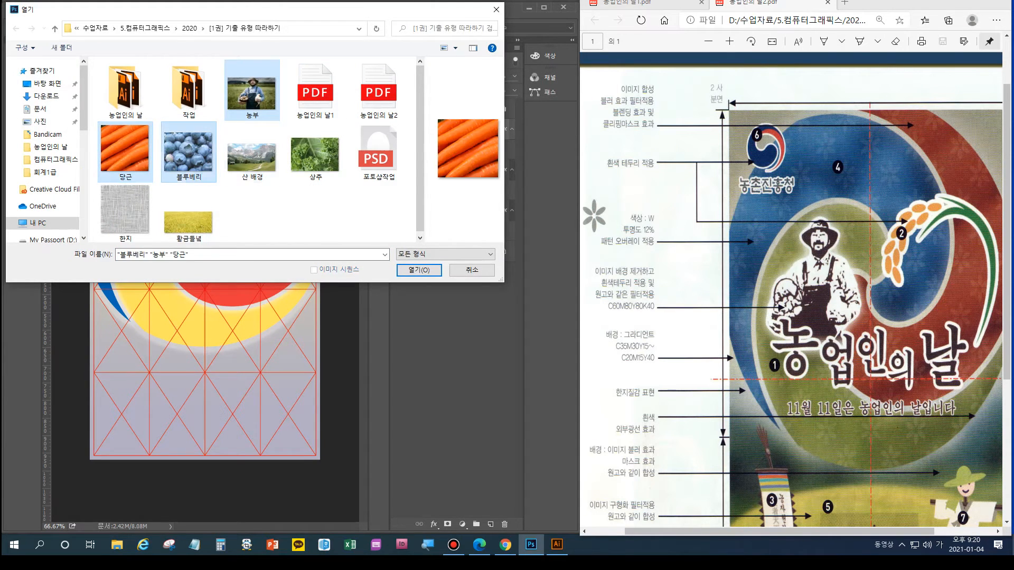
pyautogui.keyDown('ctrl'); pyautogui.click(188, 154); pyautogui.keyUp('ctrl')
pyautogui.keyDown('ctrl'); pyautogui.click(251, 156); pyautogui.keyUp('ctrl')
pyautogui.keyDown('ctrl'); pyautogui.click(315, 153); pyautogui.keyUp('ctrl')
pyautogui.keyDown('ctrl'); pyautogui.click(125, 210); pyautogui.keyUp('ctrl')
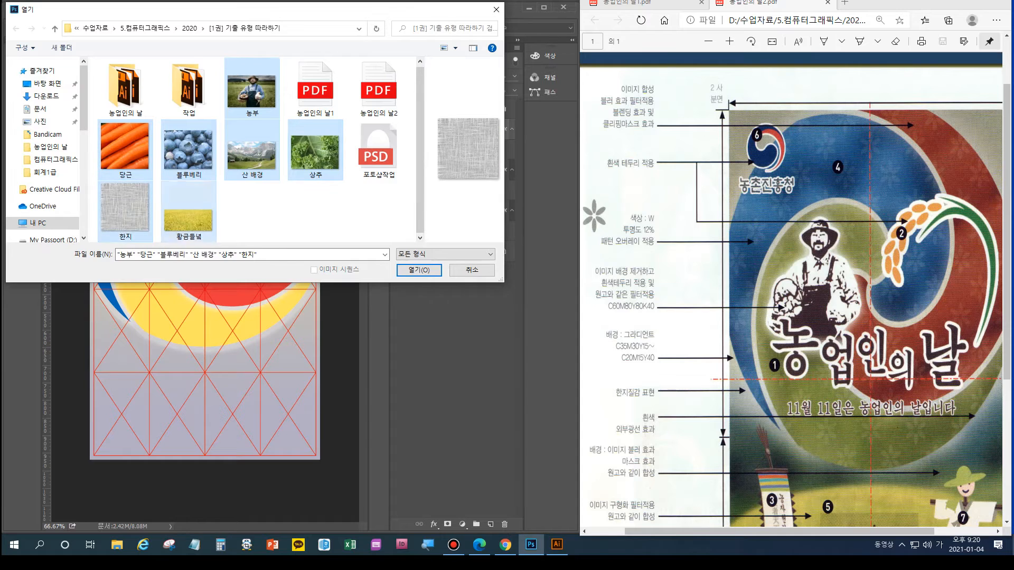
pyautogui.keyDown('ctrl'); pyautogui.click(188, 221); pyautogui.keyUp('ctrl')
pyautogui.click(419, 271)
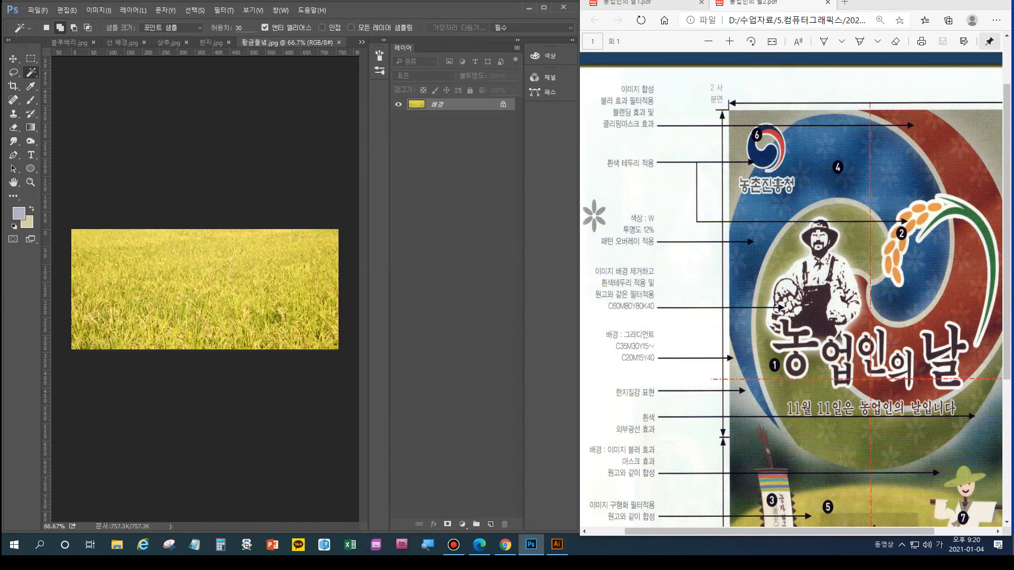
# Copy the whole 당근.jpg image and paste it into 포토샵작업 above the 빨간태극 layer
pyautogui.click(362, 42)
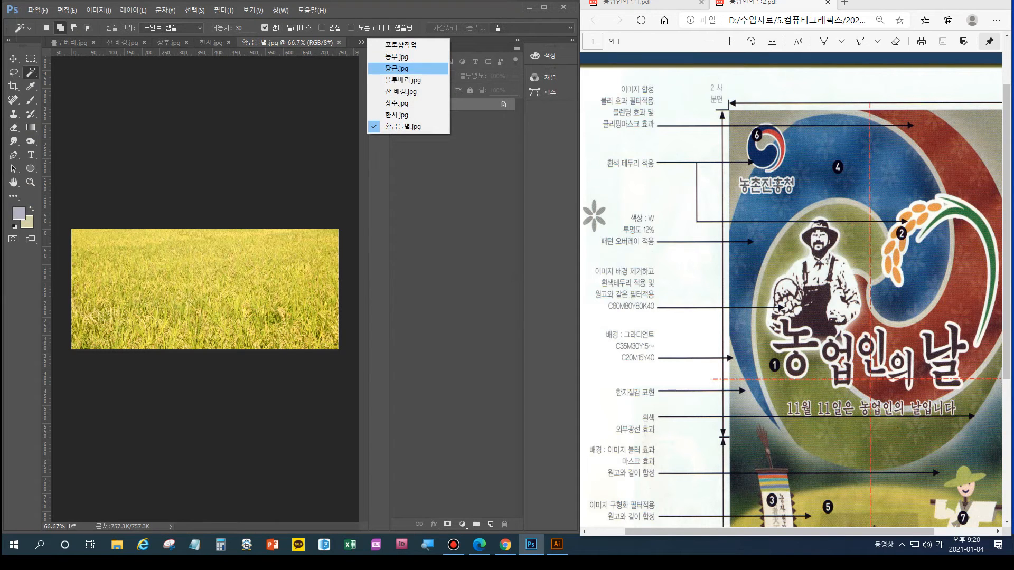
pyautogui.click(396, 69)
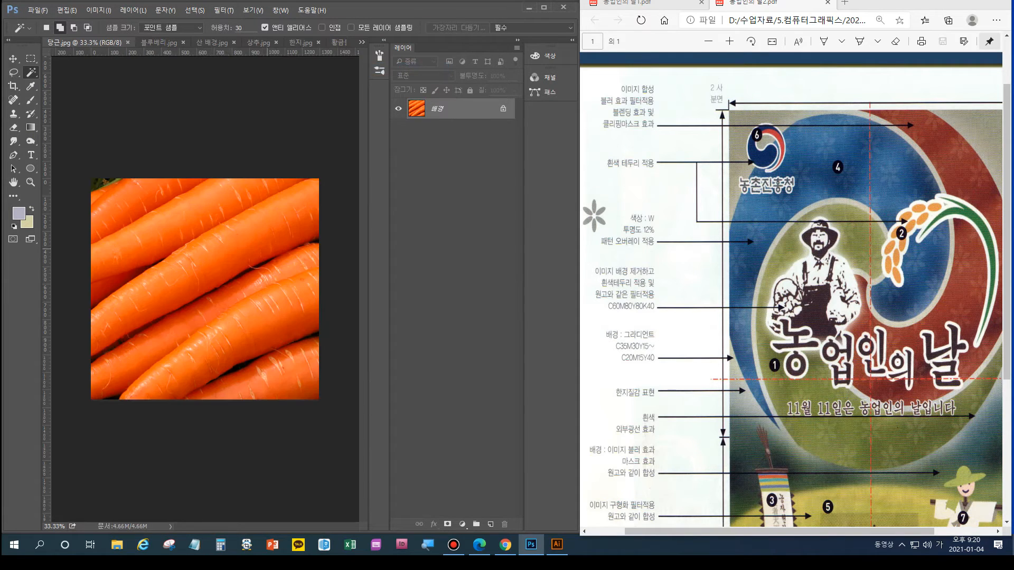
pyautogui.hotkey('ctrl', 'a')
pyautogui.click(361, 42)
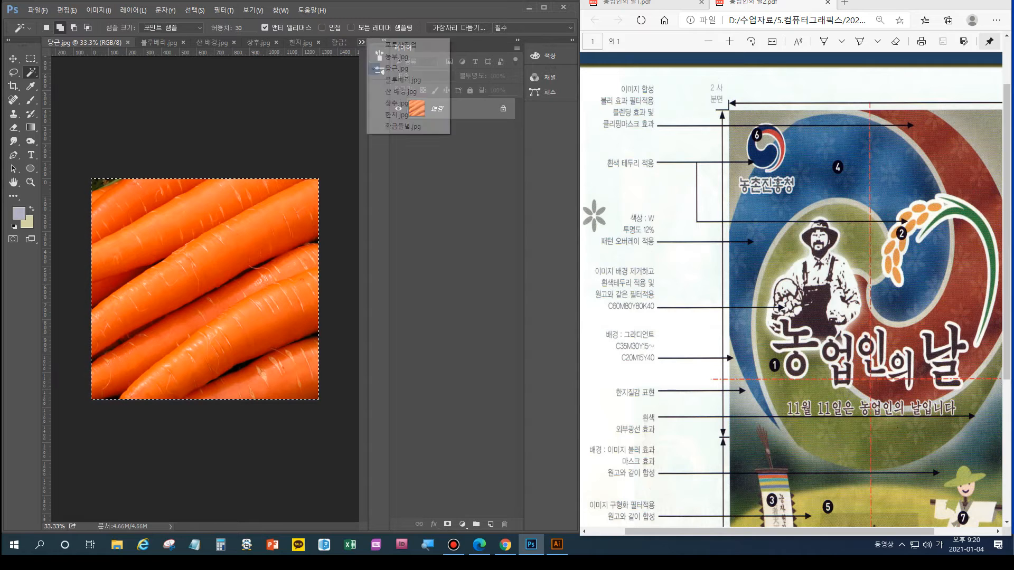
pyautogui.click(401, 45)
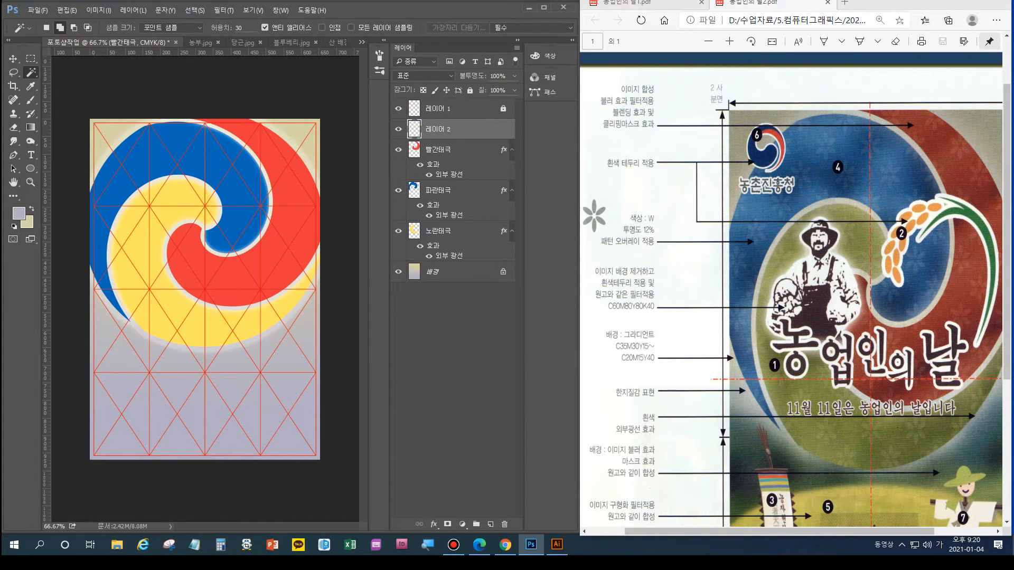
pyautogui.hotkey('ctrl', 'v')
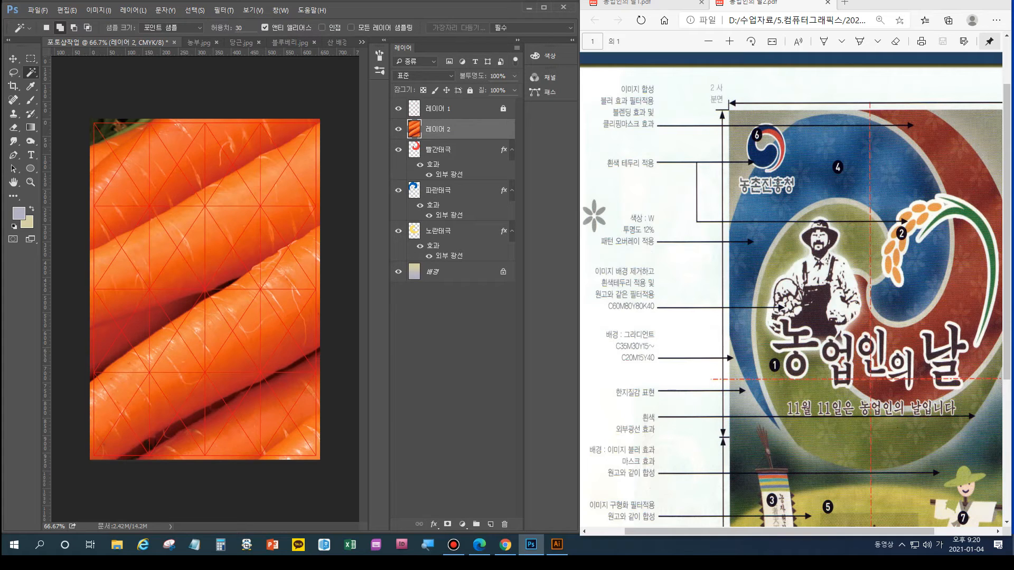
# Scale the carrot image to about 49.1% width and 49.7% height over the red taegeuk, and clip it to the 빨간태극 layer
pyautogui.hotkey('ctrl', 't')
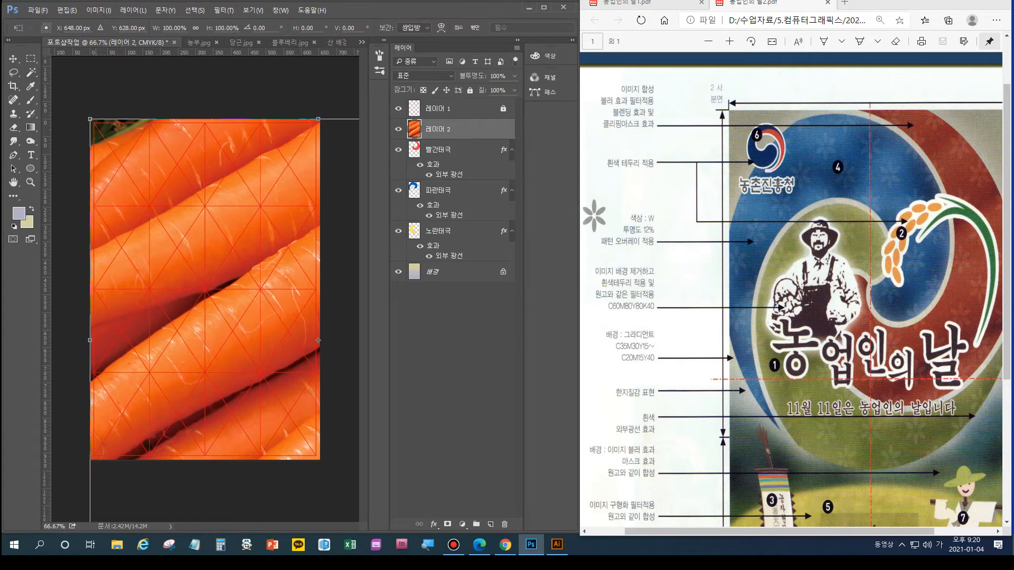
pyautogui.moveTo(90, 120); pyautogui.dragTo(210, 235)
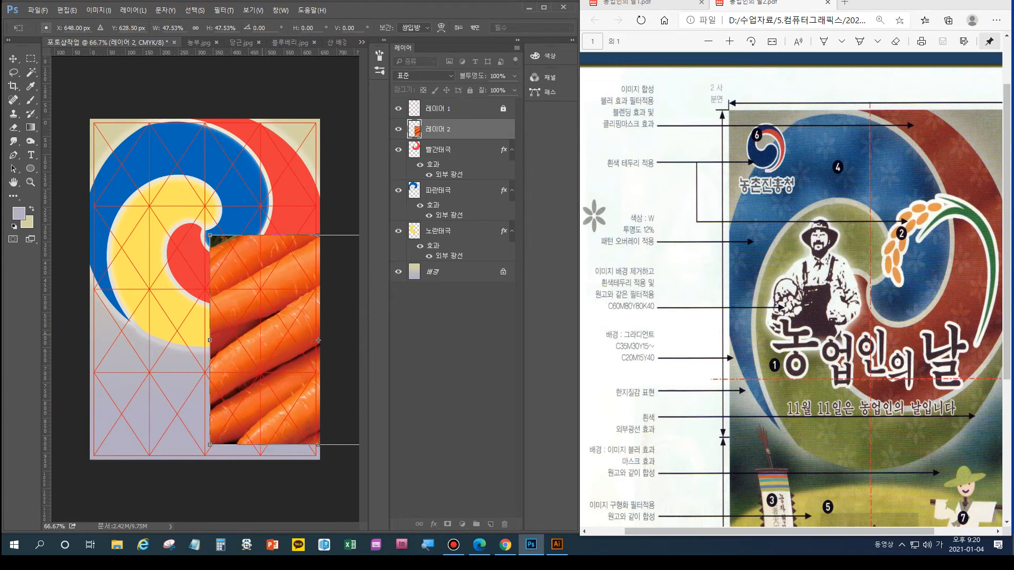
pyautogui.moveTo(264, 307); pyautogui.dragTo(200, 170)
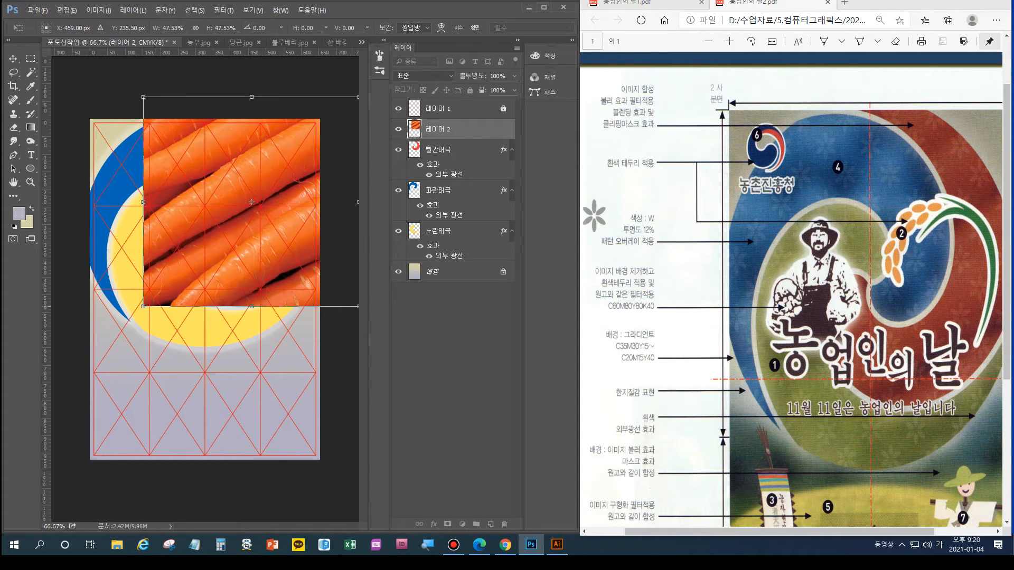
pyautogui.moveTo(143, 306); pyautogui.dragTo(136, 316)
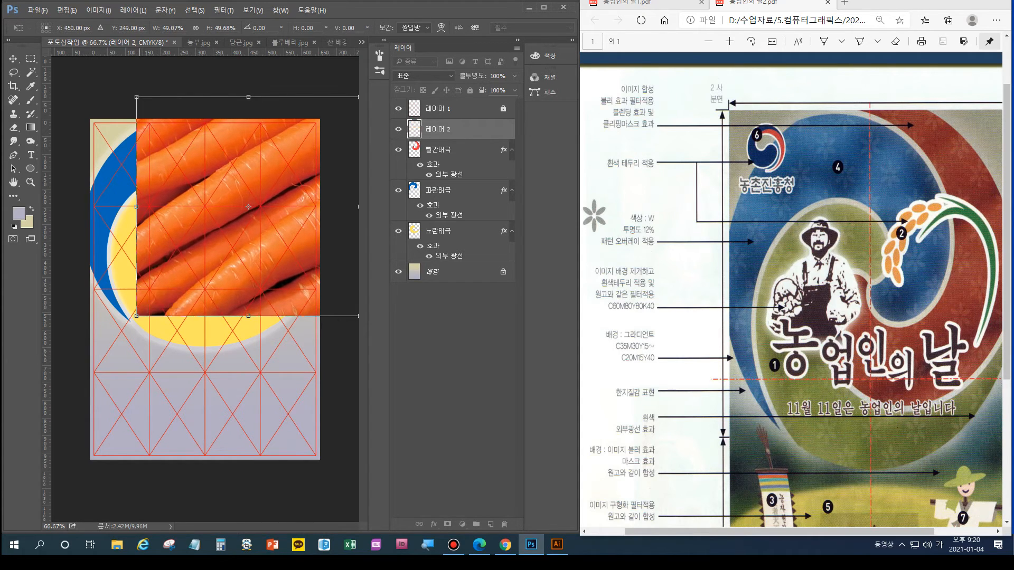
pyautogui.press('Return')
pyautogui.press('w')
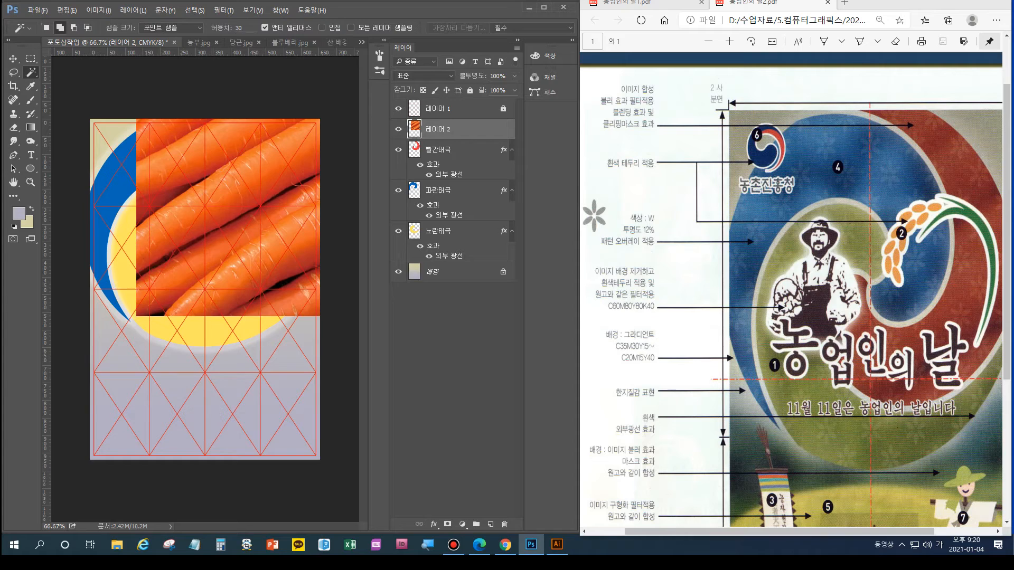
pyautogui.hotkey('ctrl', 'alt', 'g')
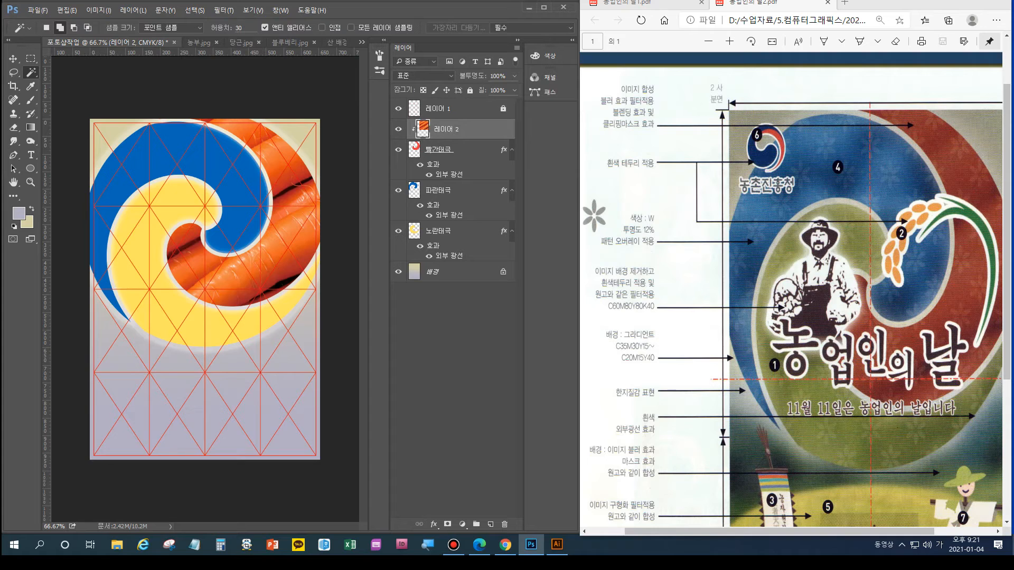
# Apply a Gaussian Blur with a radius of 15 pixels to the clipped carrot image
pyautogui.click(224, 10)
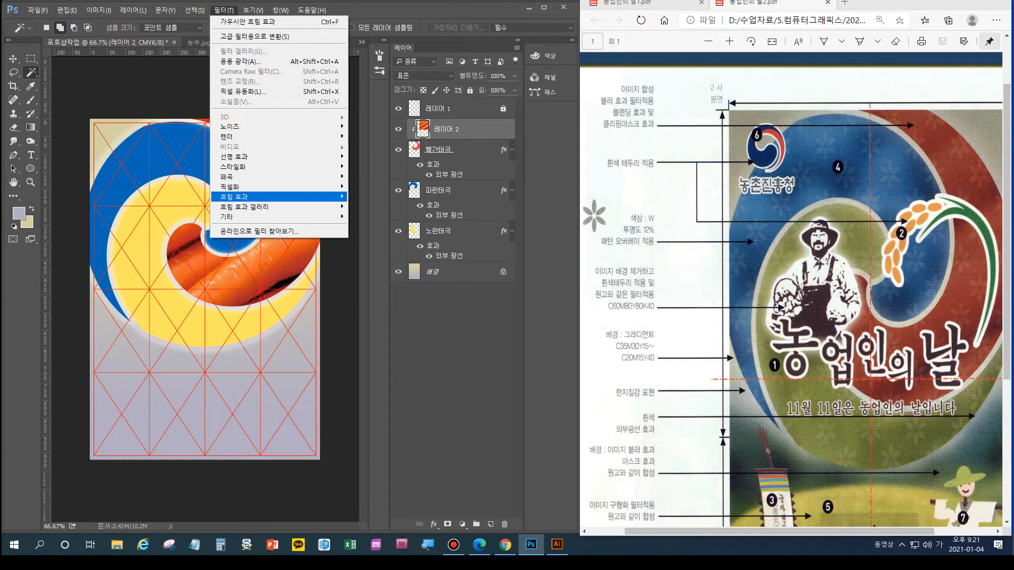
pyautogui.moveTo(317, 196)
pyautogui.click(380, 196)
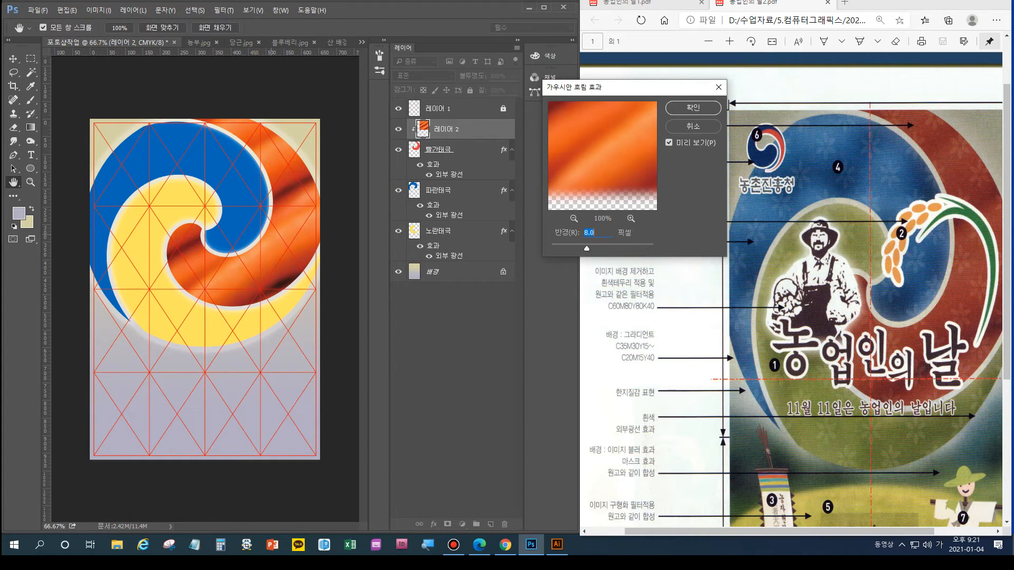
pyautogui.write('26.3')
pyautogui.write('6.8')
pyautogui.write('10')
pyautogui.moveTo(592, 247); pyautogui.dragTo(593, 249)
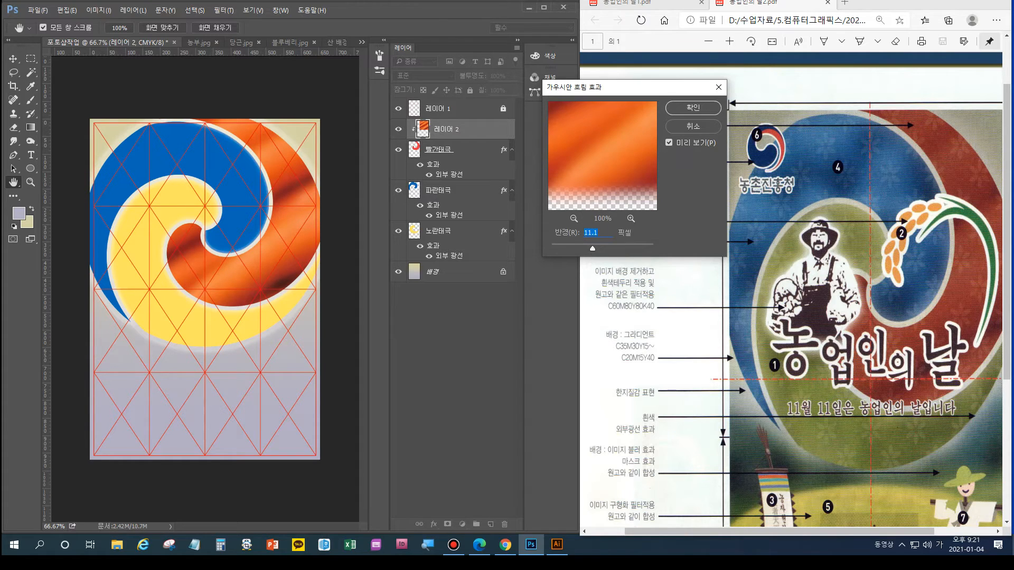
pyautogui.write('15')
pyautogui.press('Return')
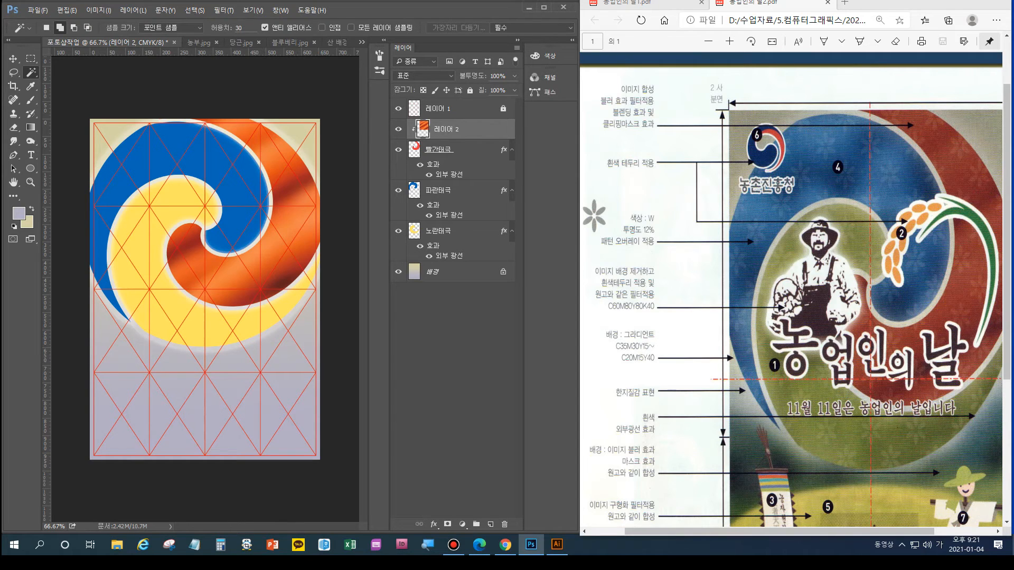
# Mute and darken the carrot layer with Hue/Saturation, setting saturation to -23 and lightness to -14
pyautogui.hotkey('alt', 'i')
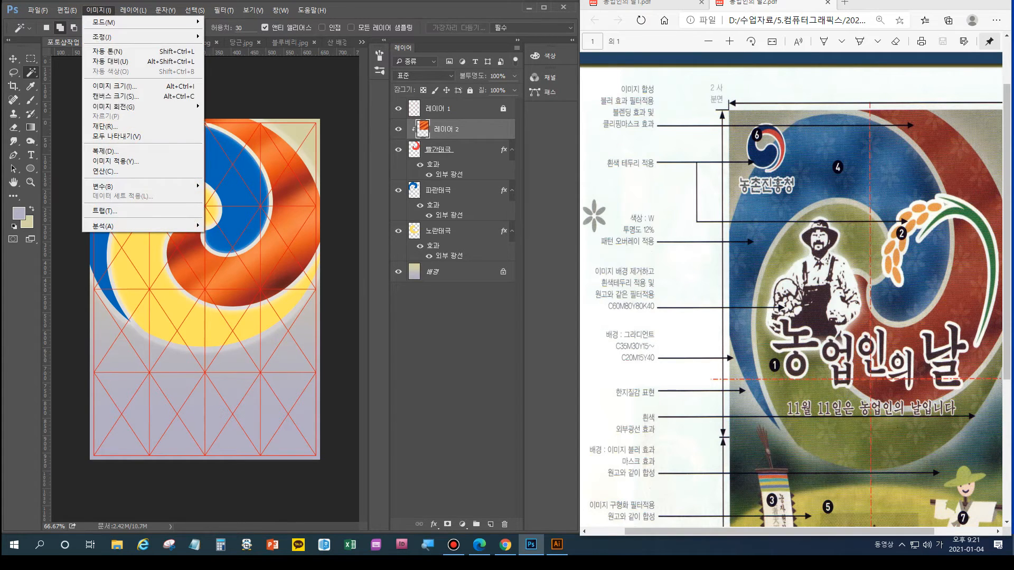
pyautogui.moveTo(103, 36)
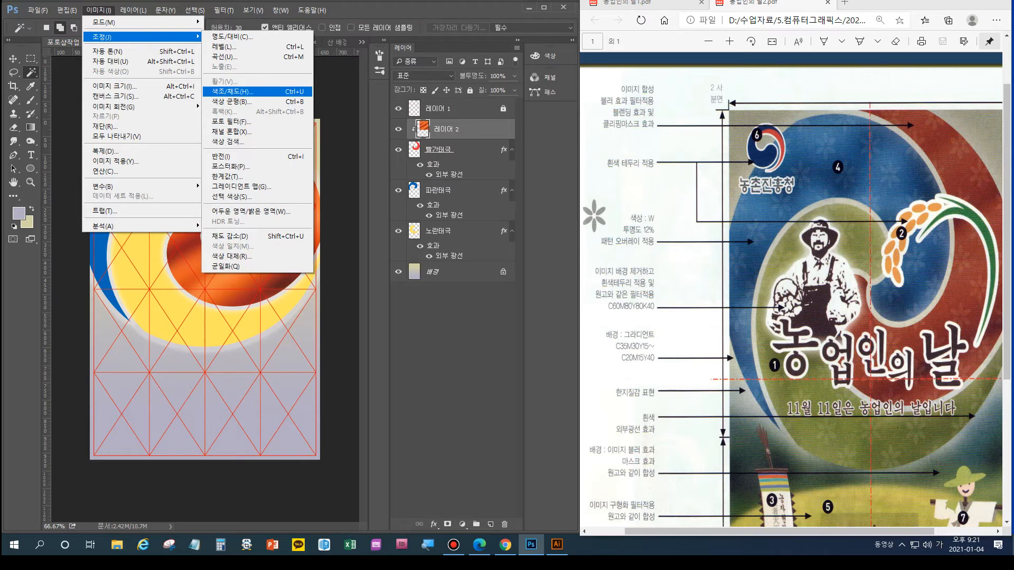
pyautogui.press('Return')
pyautogui.press('Tab')
pyautogui.hotkey('shift', 'Down')
pyautogui.hotkey('shift', 'Down')
pyautogui.hotkey('shift', 'Down')
pyautogui.hotkey('shift', 'Down')
pyautogui.hotkey('shift', 'Down')
pyautogui.hotkey('shift', 'Down')
pyautogui.press('Down')
pyautogui.press('Down')
pyautogui.press('Down')
pyautogui.press('Down')
pyautogui.hotkey('shift', 'Down')
pyautogui.hotkey('shift', 'Down')
pyautogui.hotkey('shift', 'Down')
pyautogui.hotkey('shift', 'Down')
pyautogui.moveTo(611, 318); pyautogui.dragTo(654, 319)
pyautogui.hotkey('shift', 'Up')
pyautogui.hotkey('shift', 'Up')
pyautogui.hotkey('shift', 'Up')
pyautogui.hotkey('shift', 'Up')
pyautogui.hotkey('shift', 'Up')
pyautogui.hotkey('shift', 'Up')
pyautogui.hotkey('shift', 'Up')
pyautogui.hotkey('shift', 'Up')
pyautogui.hotkey('shift', 'Up')
pyautogui.hotkey('shift', 'Up')
pyautogui.hotkey('shift', 'Up')
pyautogui.hotkey('shift', 'Up')
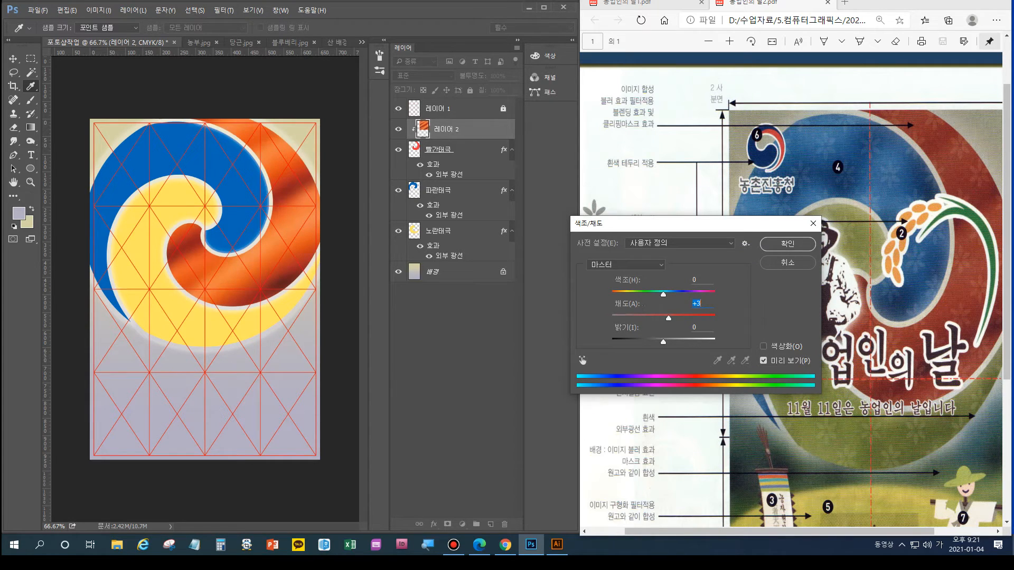
pyautogui.moveTo(715, 319); pyautogui.dragTo(650, 319)
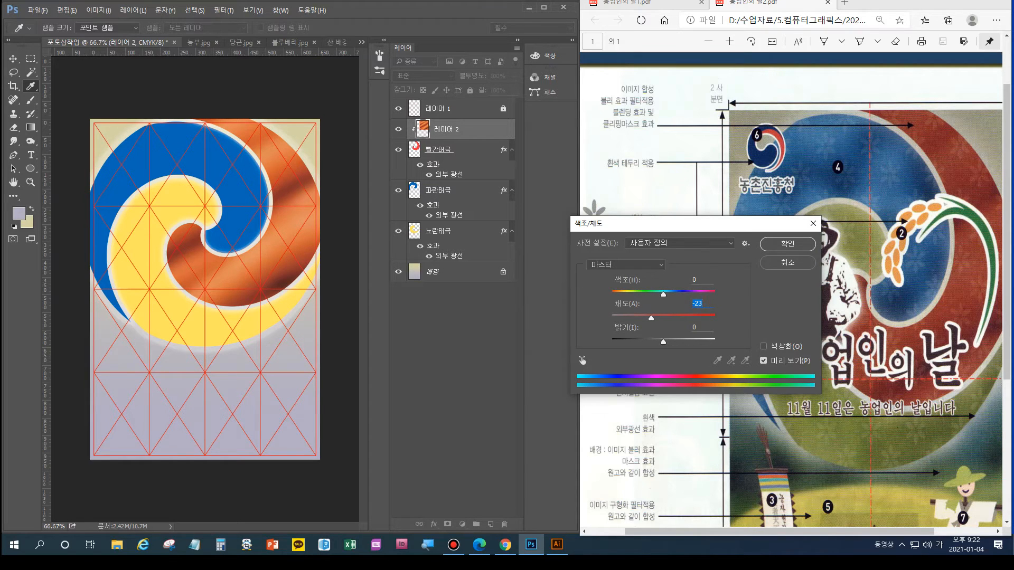
pyautogui.moveTo(663, 343); pyautogui.dragTo(657, 343)
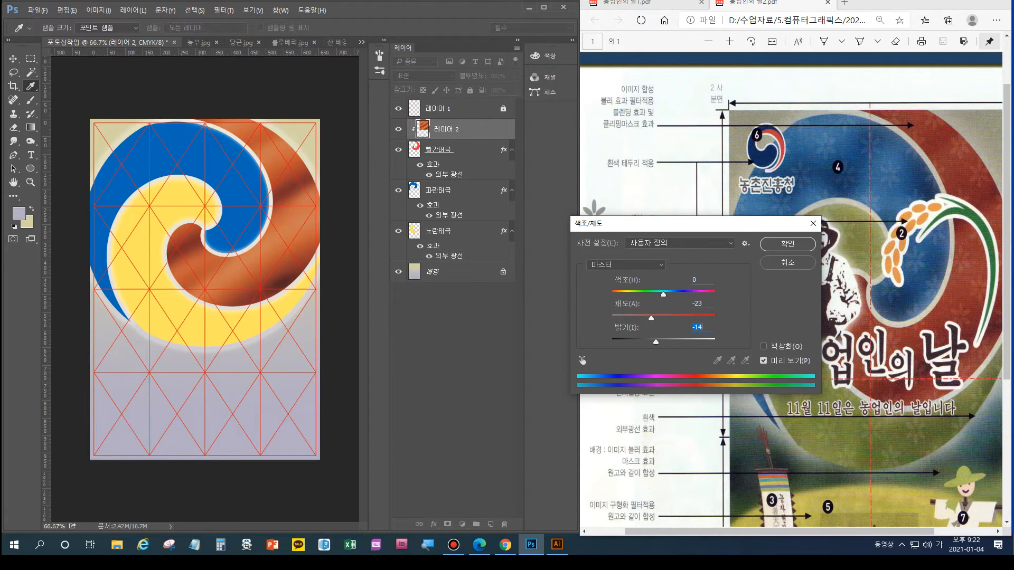
pyautogui.press('Return')
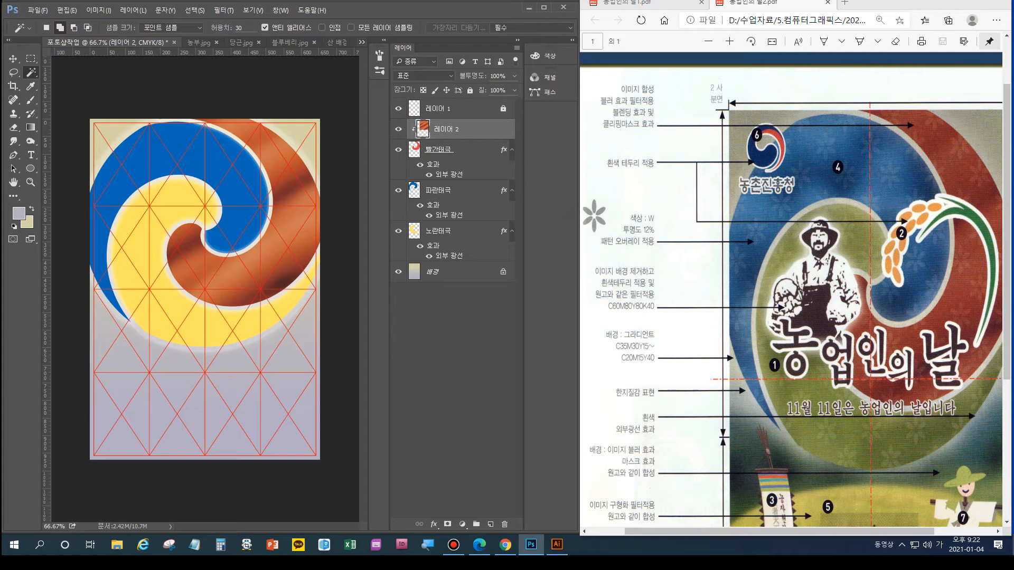
# Copy the whole 블루베리.jpg image and paste it into 포토샵작업 above the 파란태극 layer
pyautogui.click(362, 42)
pyautogui.click(402, 83)
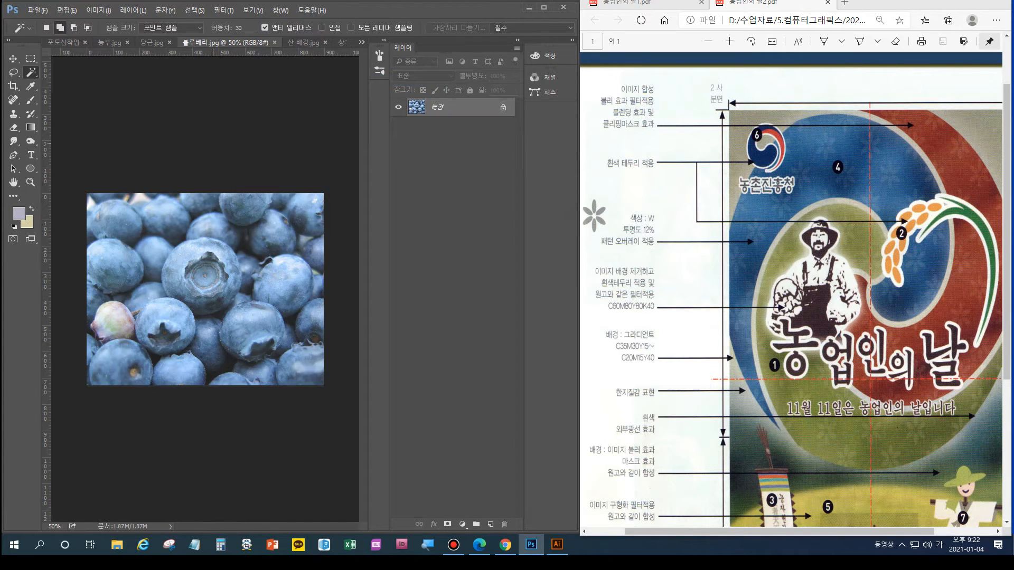
pyautogui.hotkey('ctrl', 'a')
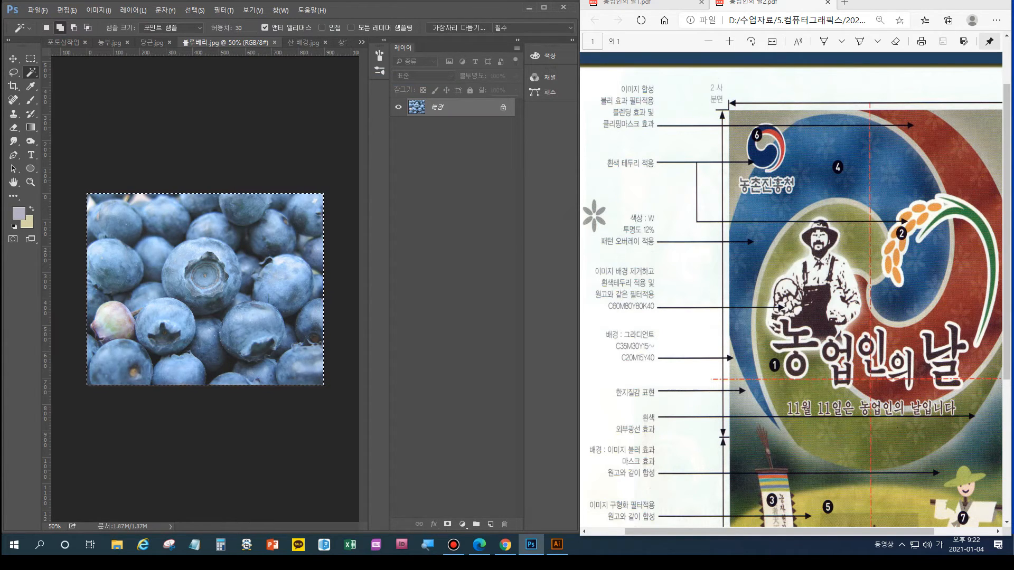
pyautogui.click(361, 42)
pyautogui.click(401, 44)
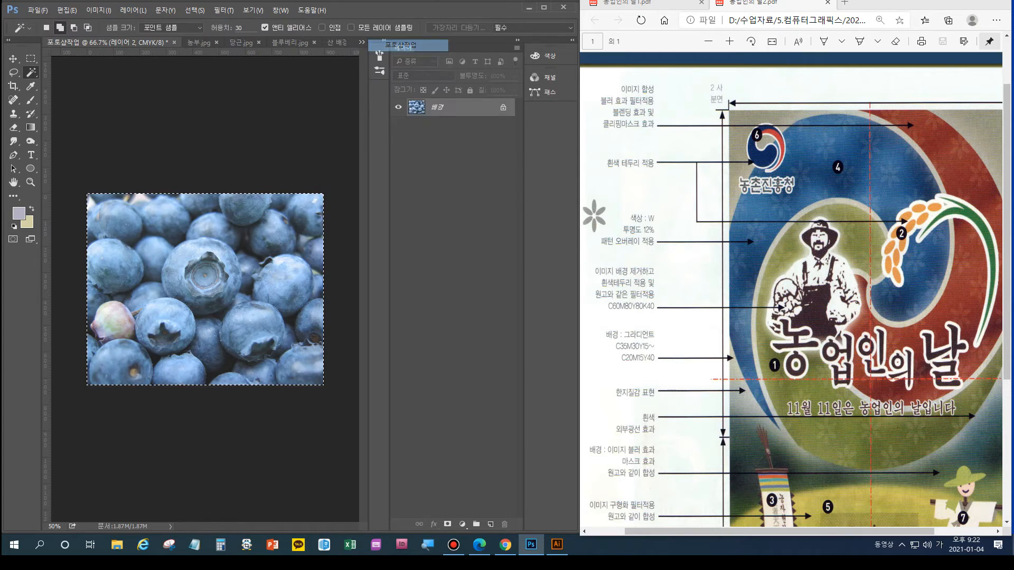
pyautogui.click(453, 191)
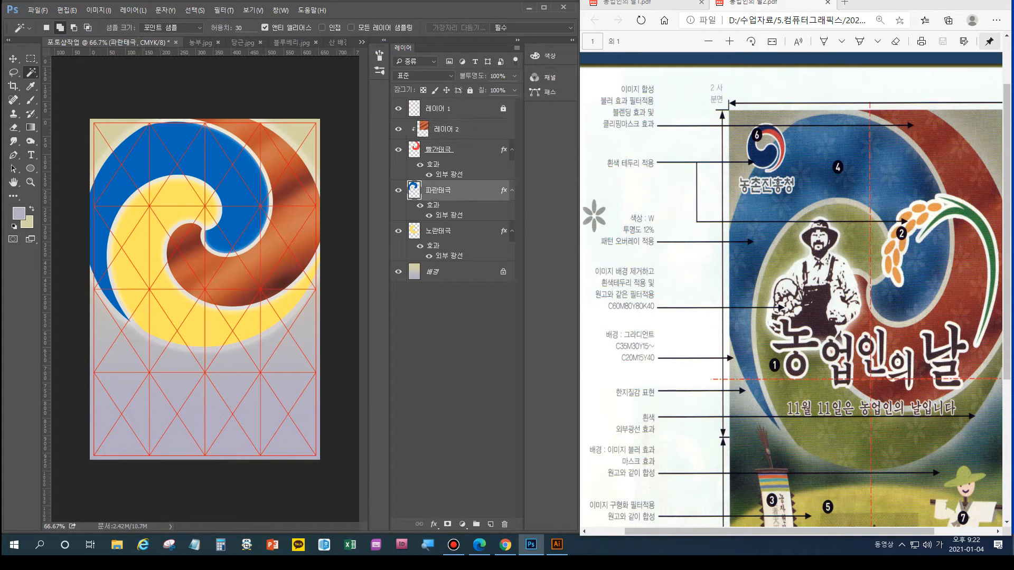
pyautogui.hotkey('ctrl', 'v')
# Move the blueberry image up to cover the blue taegeuk and clip it to the 파란태극 layer
pyautogui.press('v')
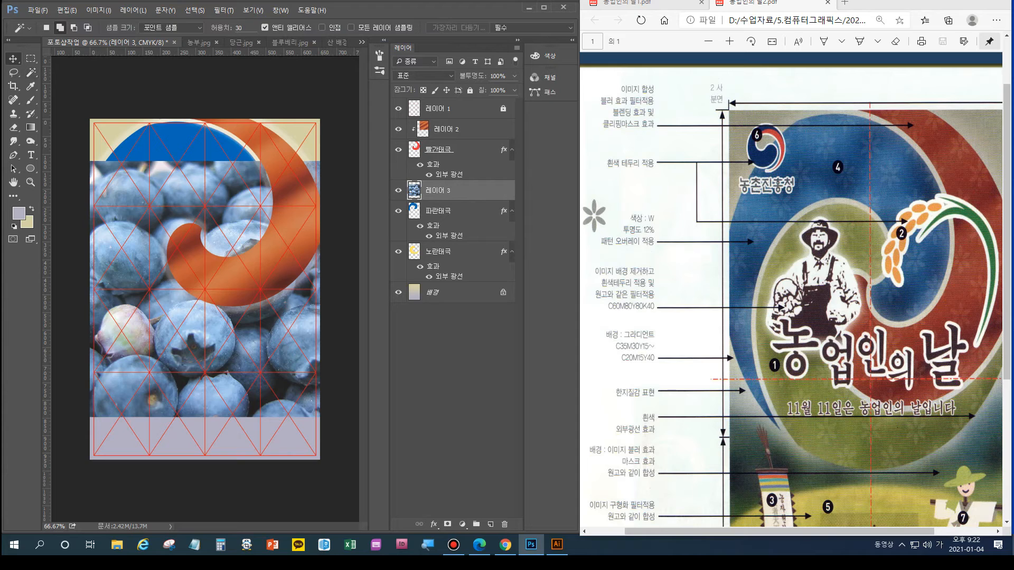
pyautogui.moveTo(214, 308); pyautogui.dragTo(204, 244)
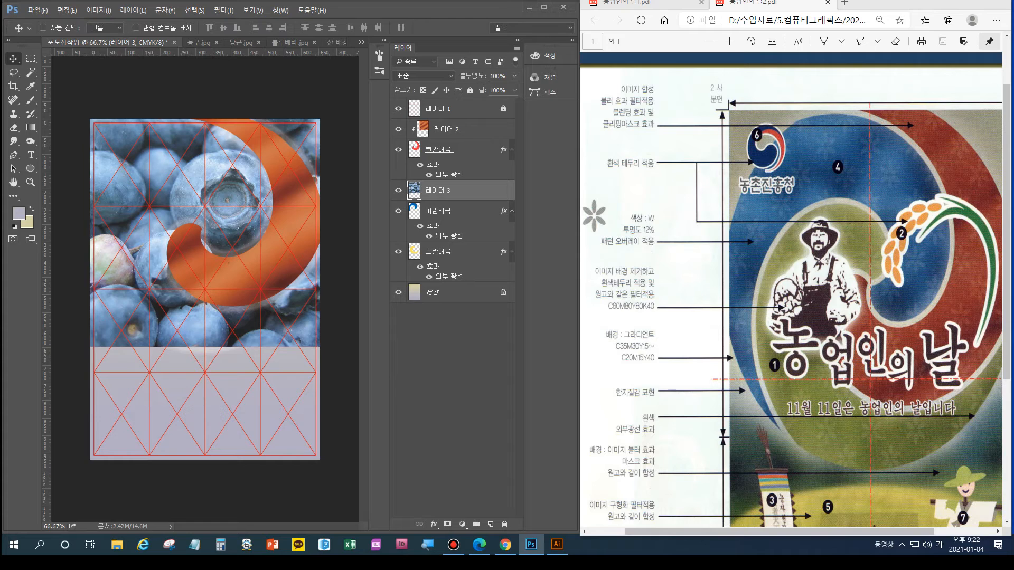
pyautogui.click(43, 27)
pyautogui.hotkey('ctrl', 'alt', 'g')
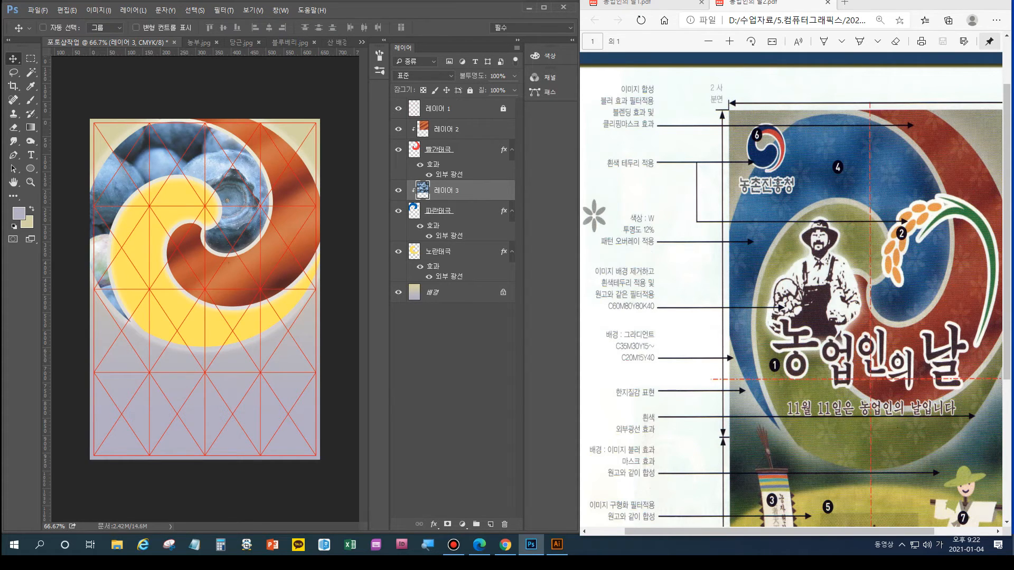
pyautogui.doubleClick(482, 190)
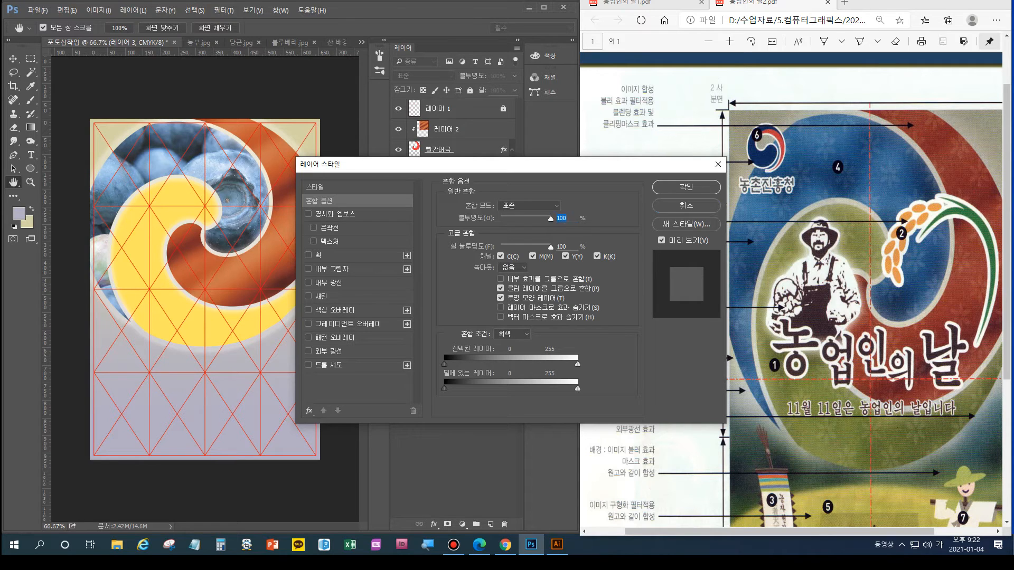
pyautogui.press('Return')
# Mute and darken the clipped blueberry image with Hue/Saturation, setting saturation to -30 and lightness to -10
pyautogui.click(98, 10)
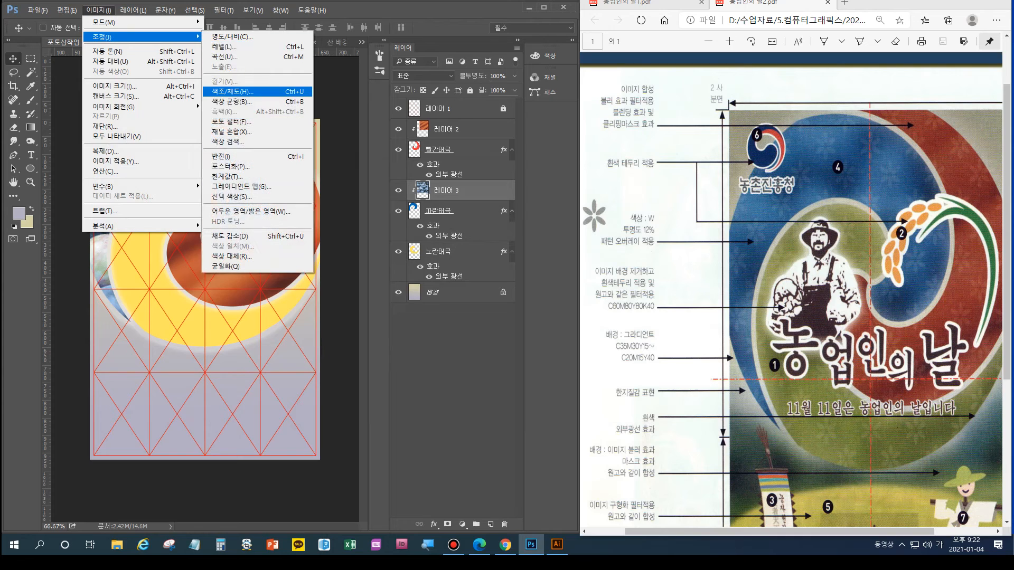
pyautogui.click(232, 92)
pyautogui.moveTo(664, 319)
pyautogui.mouseDown()
pyautogui.moveTo(649, 318)
pyautogui.moveTo(651, 342)
pyautogui.moveTo(654, 318)
pyautogui.mouseUp()
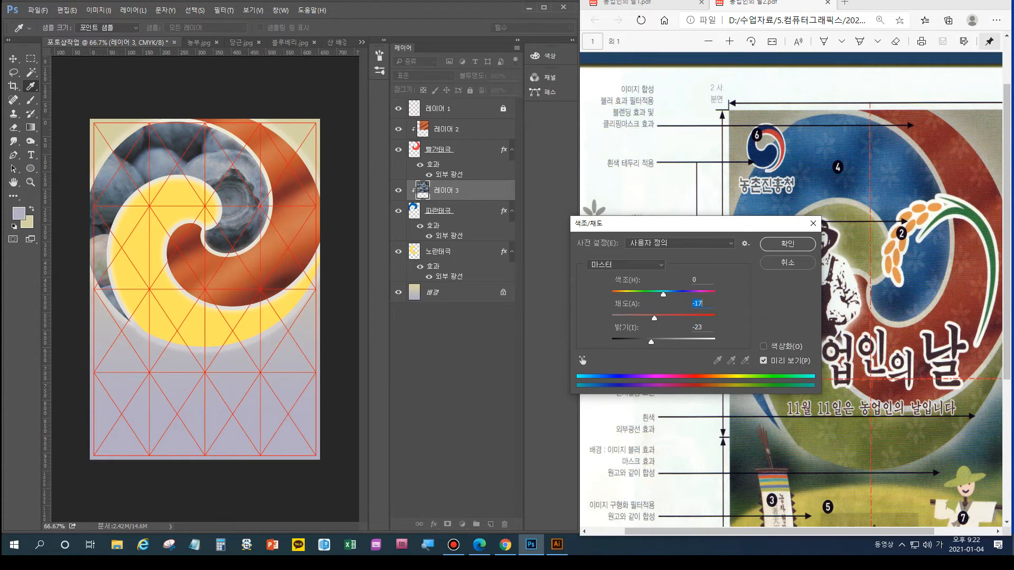
pyautogui.moveTo(651, 342); pyautogui.dragTo(649, 318)
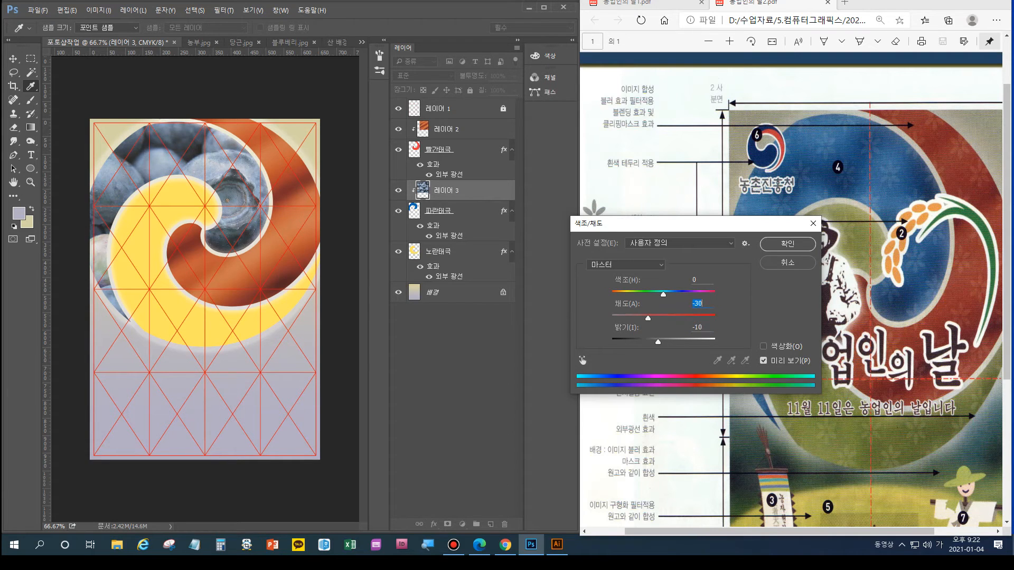
pyautogui.click(788, 243)
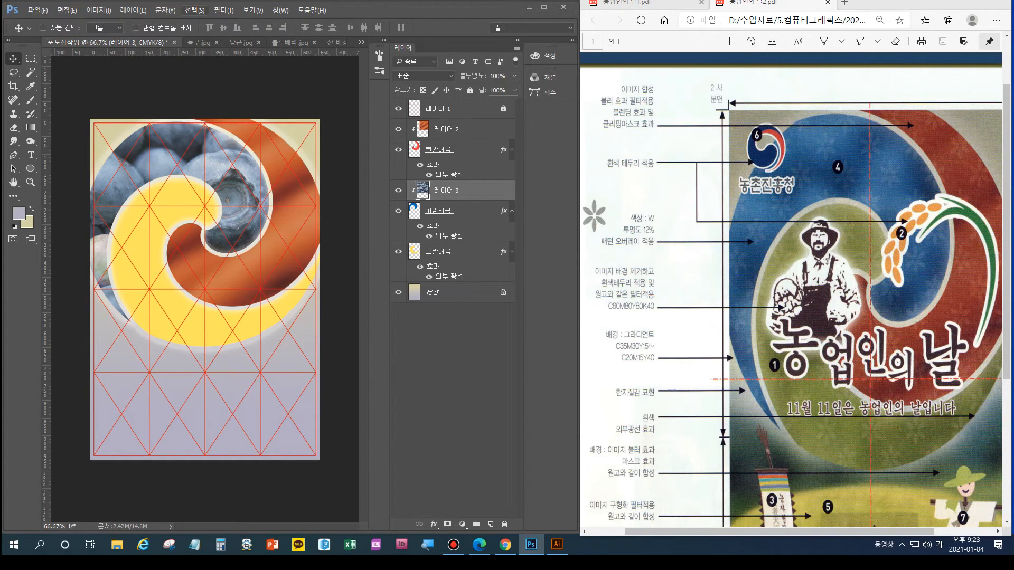
# Reapply the last Gaussian Blur to the clipped blueberry image
pyautogui.click(224, 10)
pyautogui.click(248, 22)
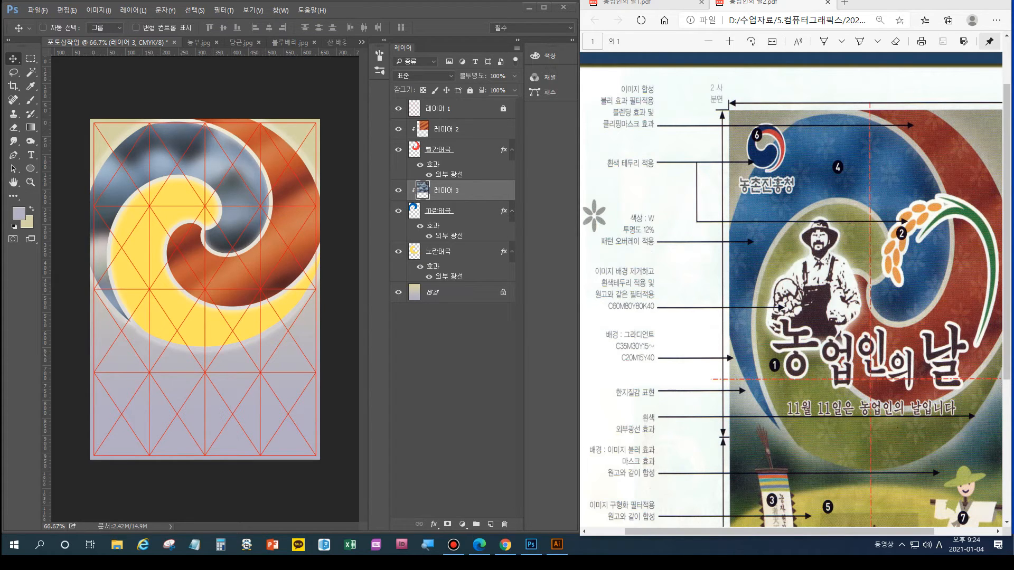
pyautogui.click(98, 11)
pyautogui.moveTo(143, 36)
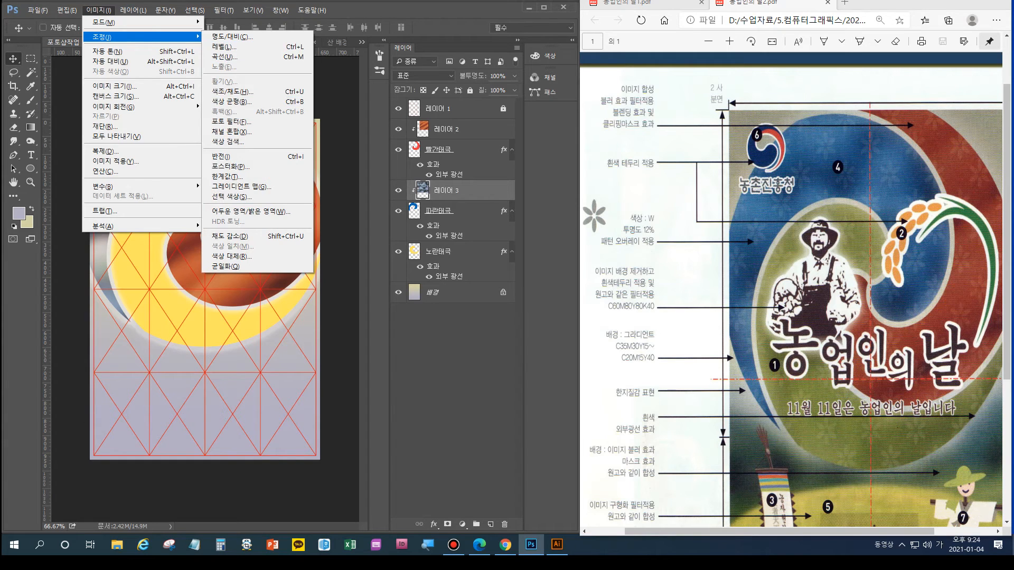
pyautogui.press('Escape')
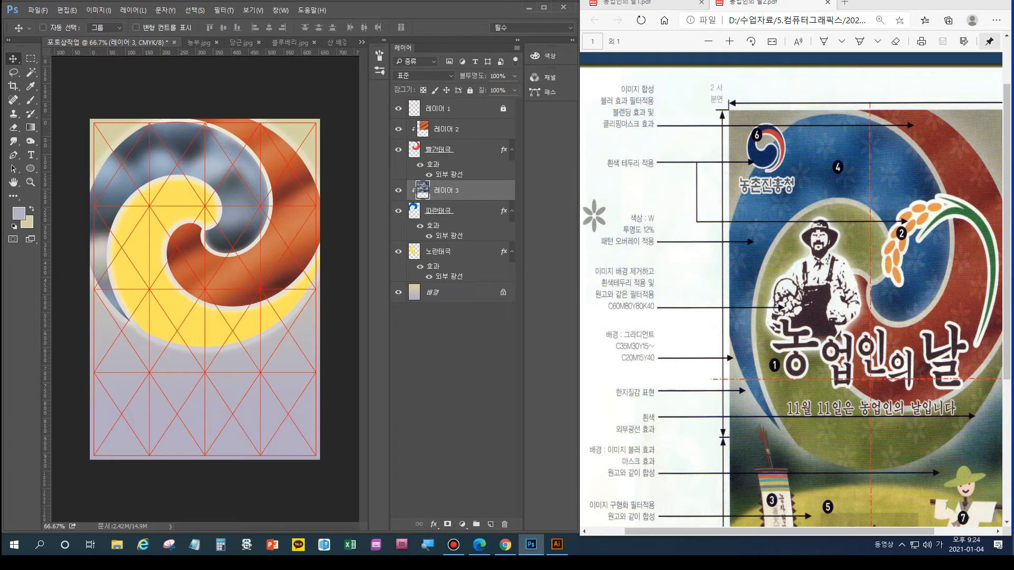
# Copy the whole 상추.jpg lettuce image and paste it into 포토샵작업 above the 노란태극 layer
pyautogui.click(459, 252)
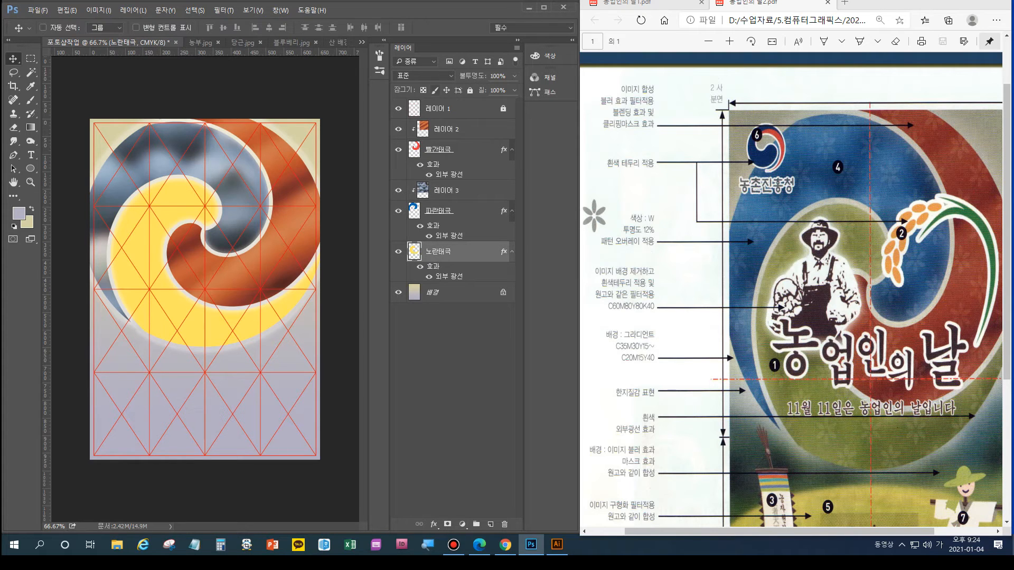
pyautogui.click(362, 42)
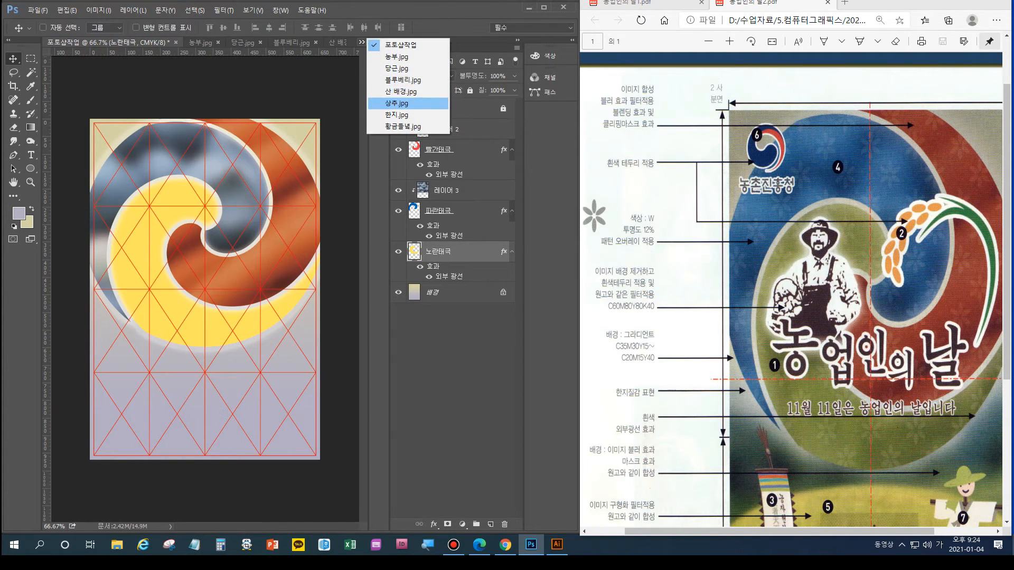
pyautogui.click(397, 104)
pyautogui.hotkey('ctrl', 'a')
pyautogui.click(362, 42)
pyautogui.click(401, 45)
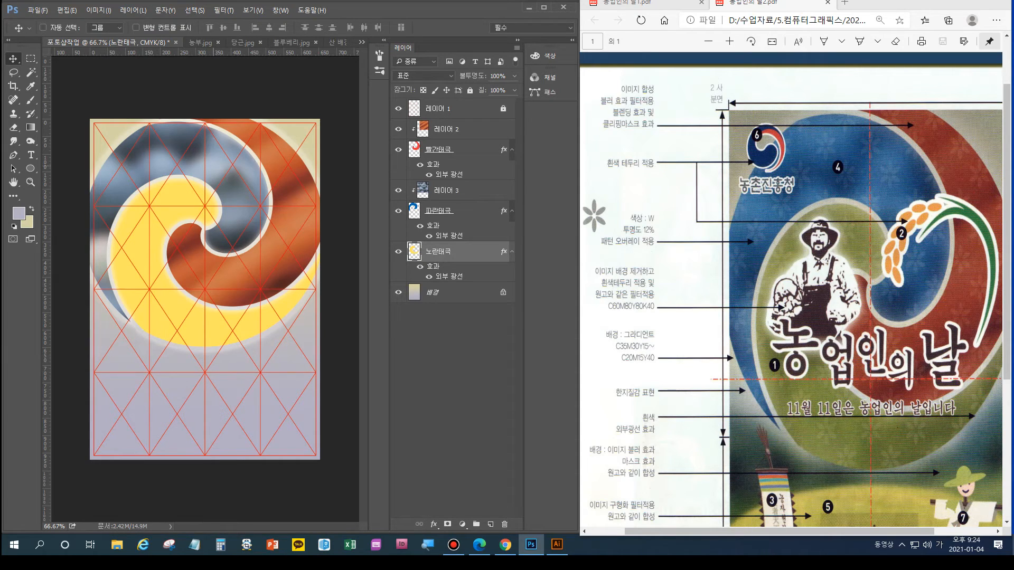
pyautogui.hotkey('ctrl', 'v')
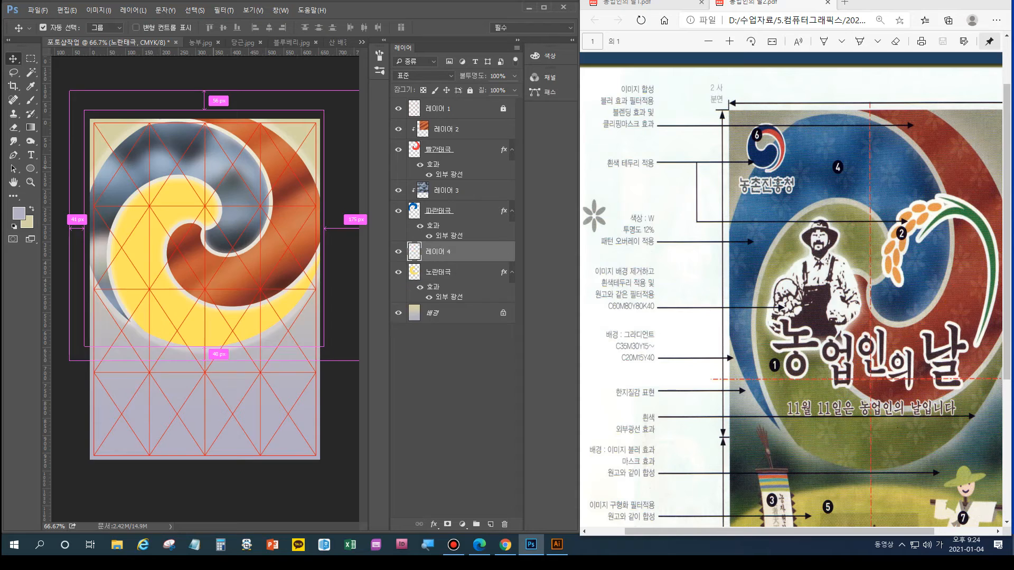
# Clip the lettuce image to the 노란태극 layer and move it up until it fills the yellow taegeuk
pyautogui.press('ctrl')
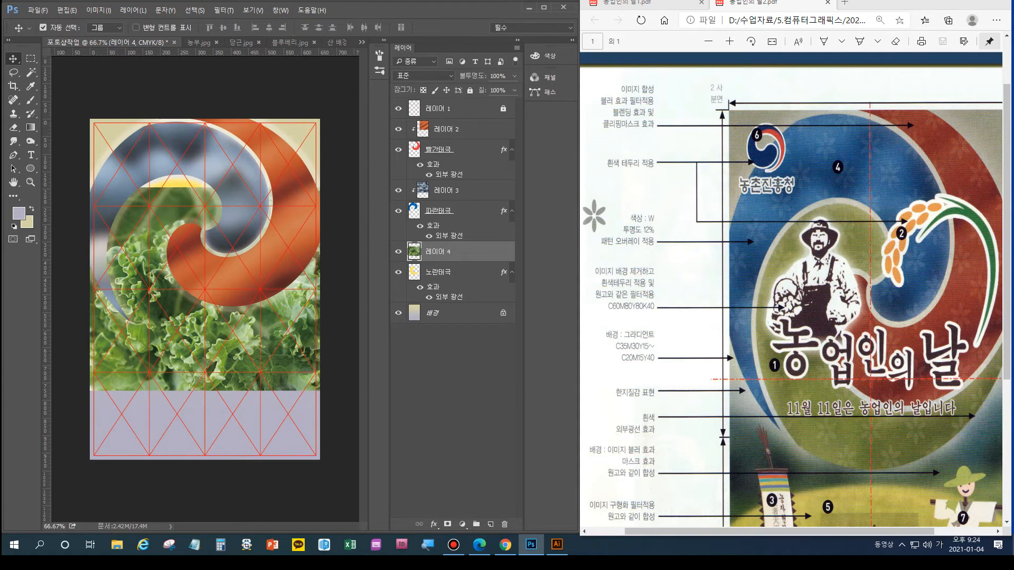
pyautogui.hotkey('ctrl', 'alt', 'g')
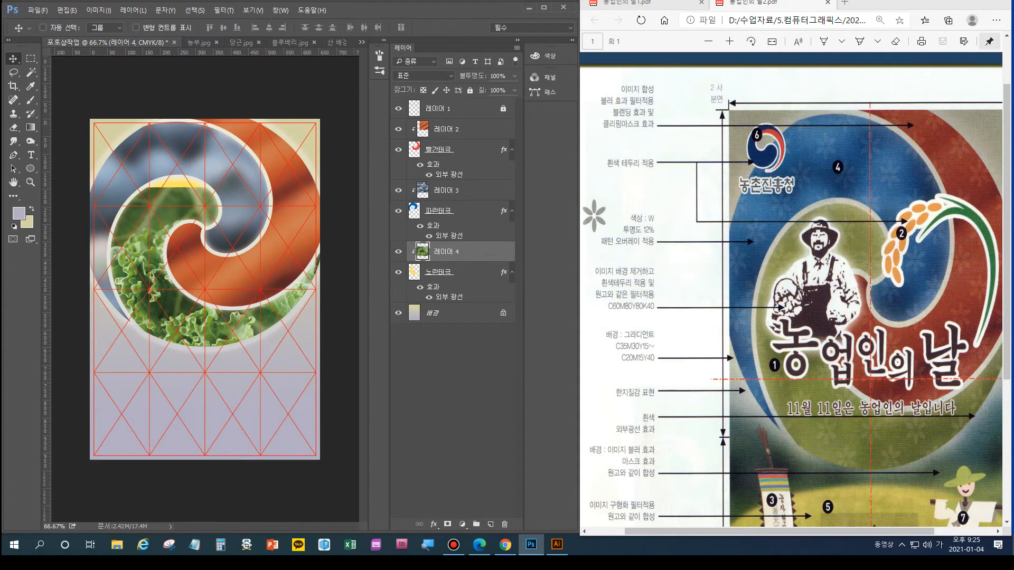
pyautogui.moveTo(175, 277); pyautogui.dragTo(180, 255)
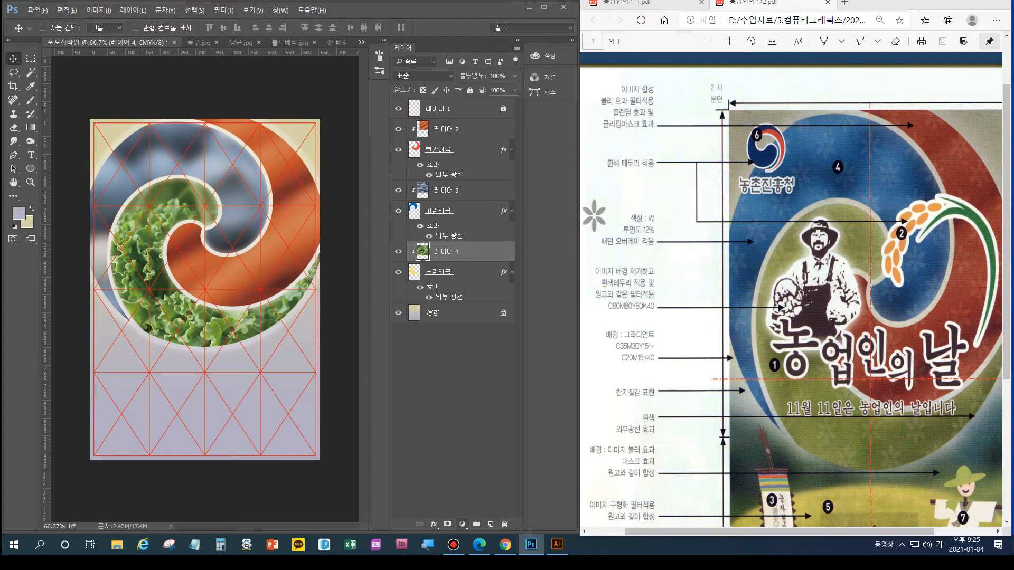
# Add a Hue/Saturation adjustment layer above the lettuce image with saturation -36 and lightness -37
pyautogui.click(463, 525)
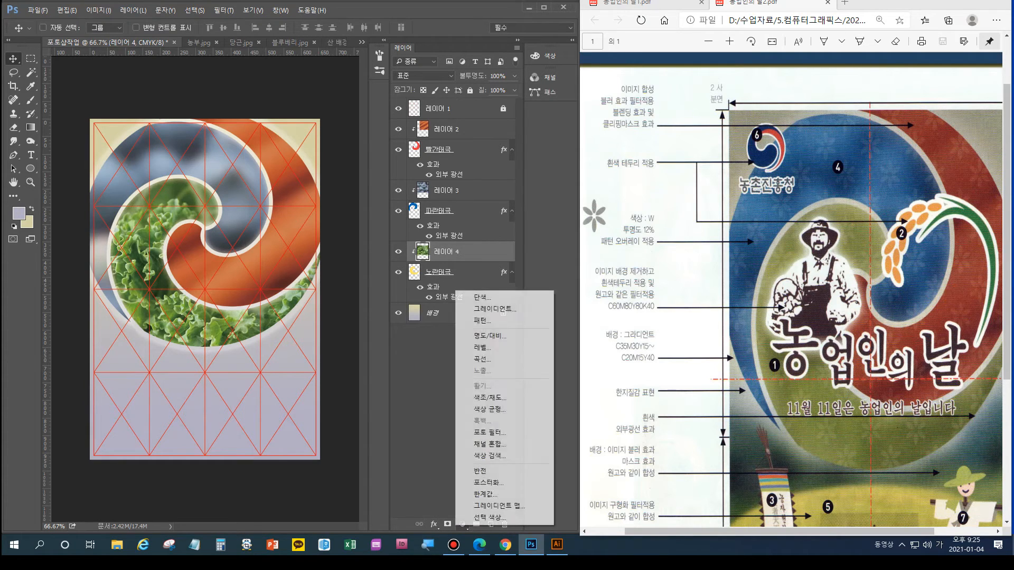
pyautogui.click(490, 398)
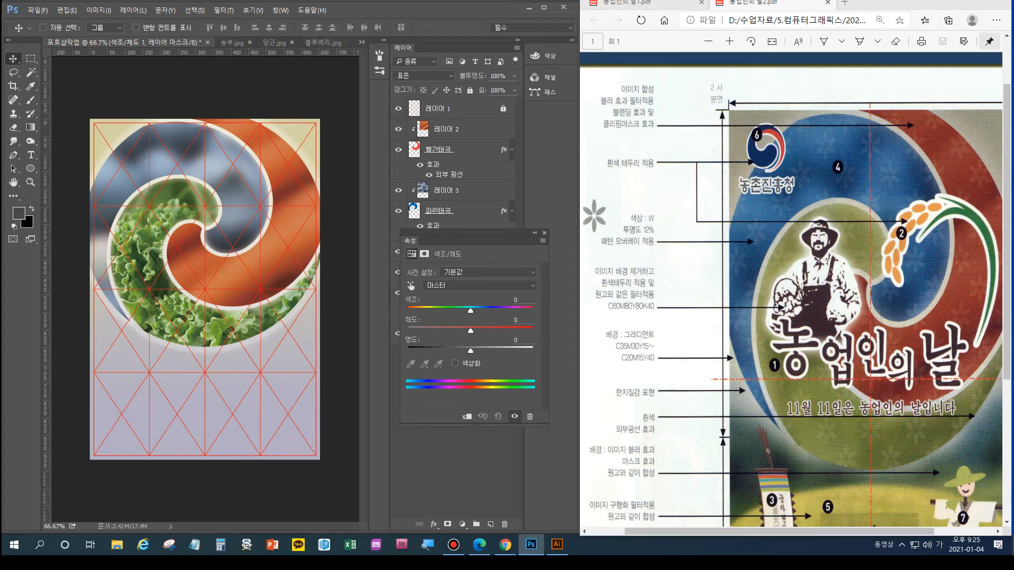
pyautogui.moveTo(476, 240); pyautogui.dragTo(560, 125)
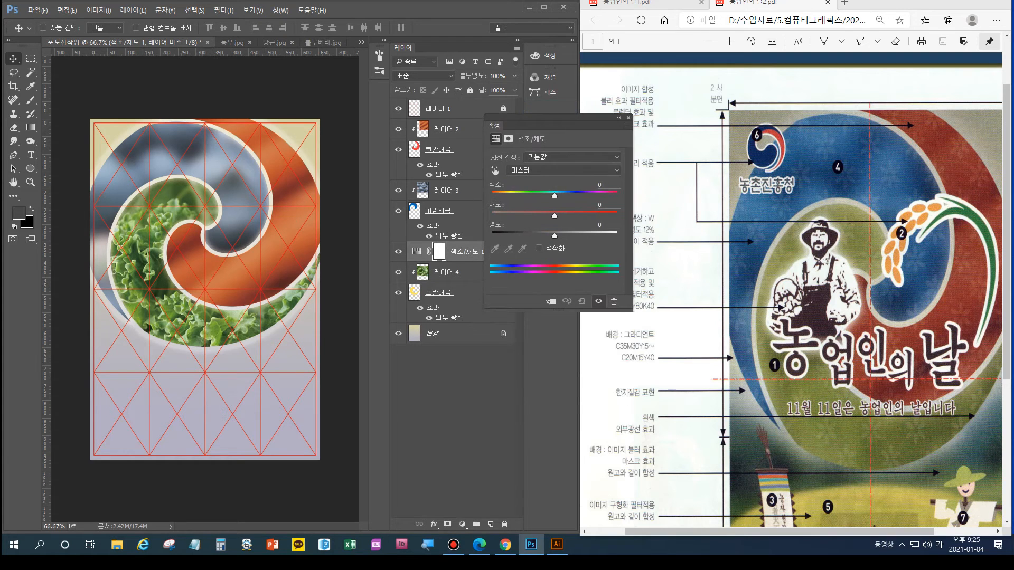
pyautogui.moveTo(555, 216)
pyautogui.mouseDown()
pyautogui.moveTo(539, 216)
pyautogui.moveTo(544, 235)
pyautogui.moveTo(533, 235)
pyautogui.moveTo(534, 215)
pyautogui.mouseUp()
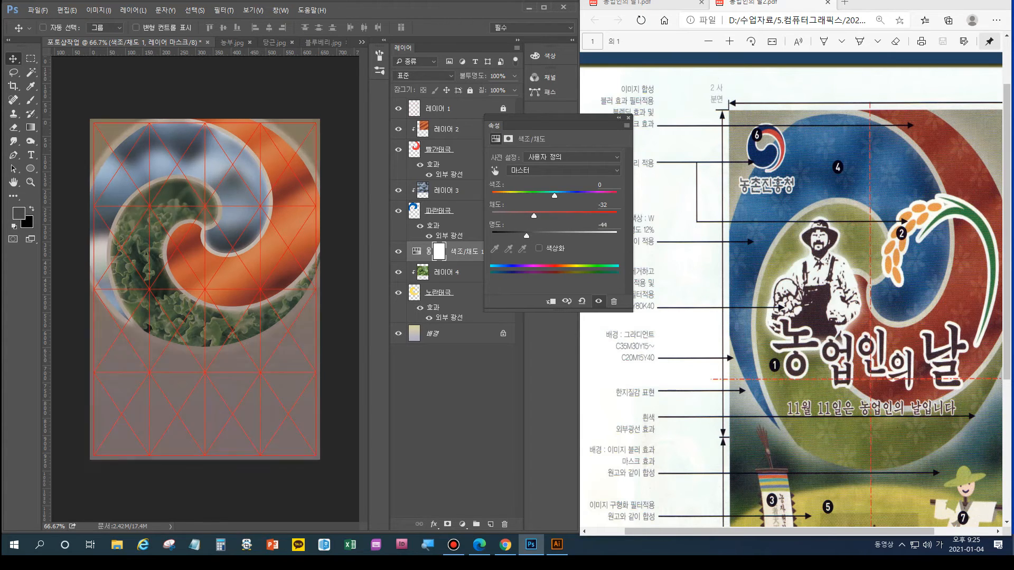
pyautogui.moveTo(534, 215); pyautogui.dragTo(532, 215)
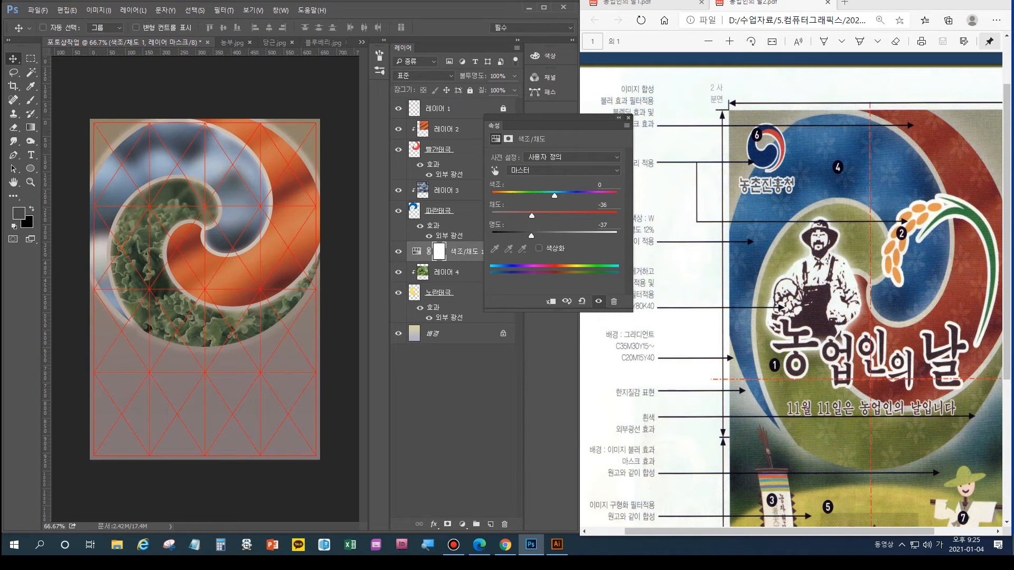
pyautogui.click(628, 118)
pyautogui.doubleClick(467, 252)
pyautogui.press('Escape')
pyautogui.doubleClick(497, 252)
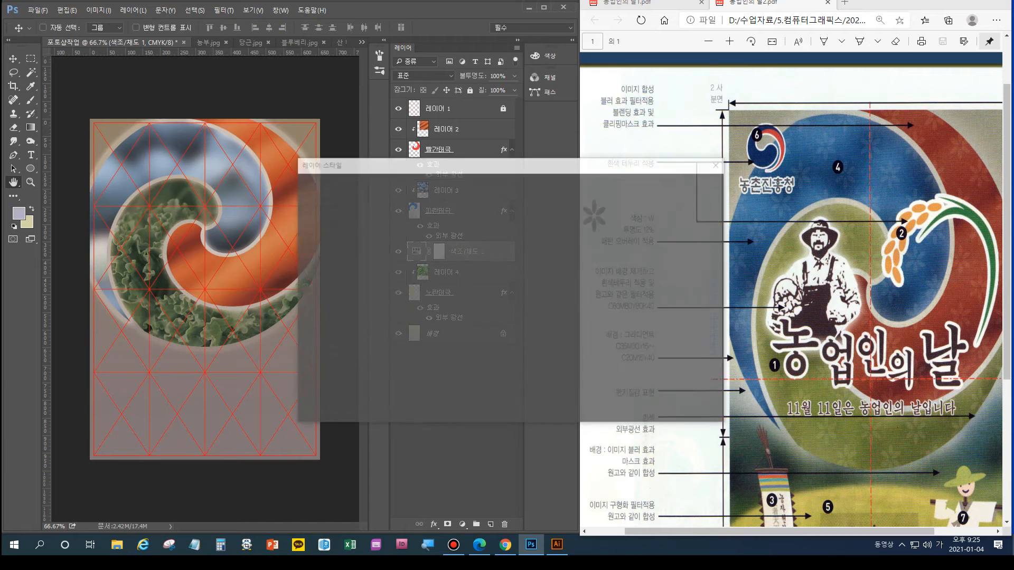
pyautogui.click(686, 206)
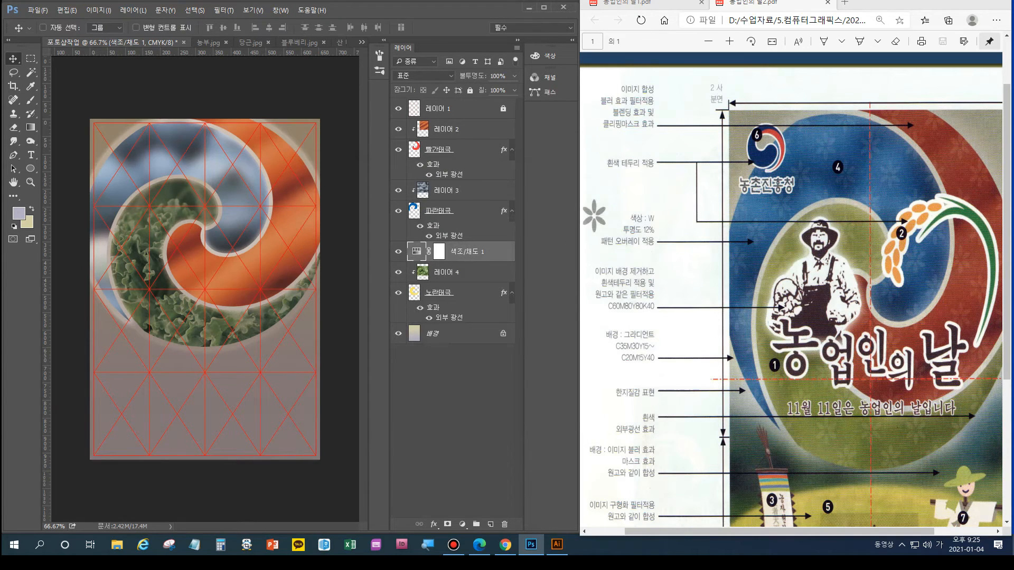
pyautogui.doubleClick(417, 252)
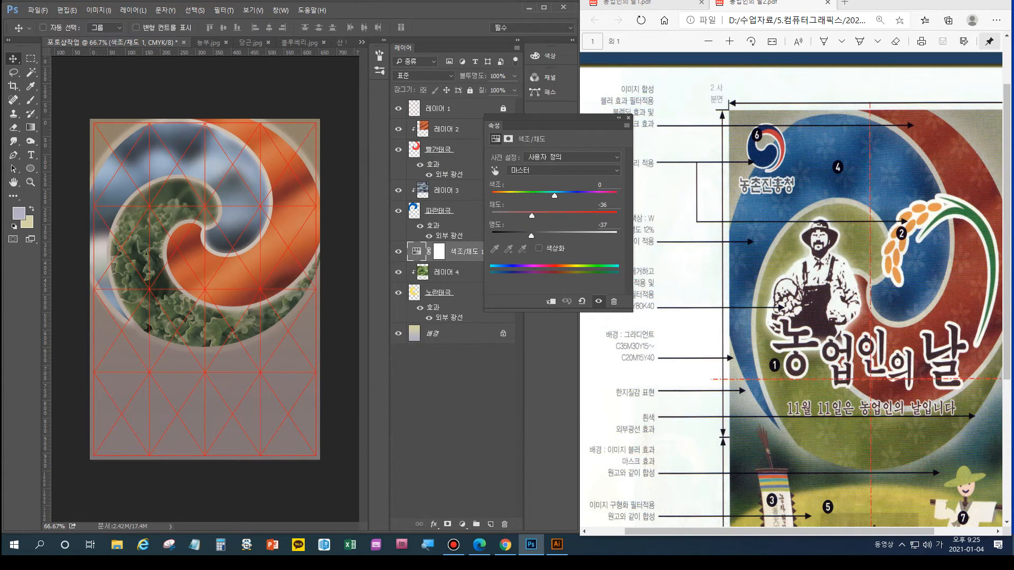
pyautogui.click(628, 117)
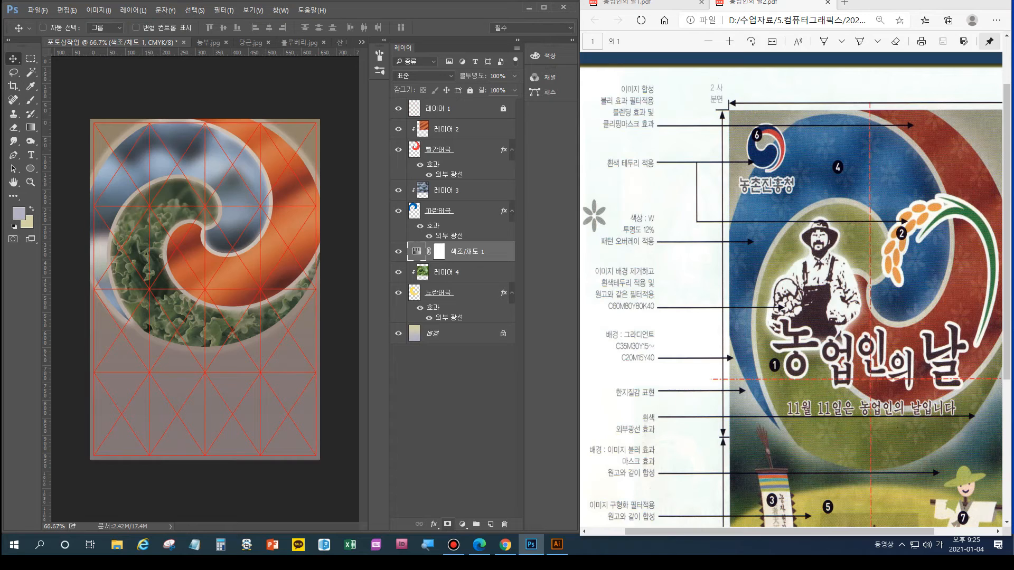
# Clip the Hue/Saturation adjustment layer to the yellow taegeuk group and reapply the last Gaussian Blur to the lettuce layer
pyautogui.press('ctrl')
pyautogui.hotkey('ctrl', 'alt', 'g')
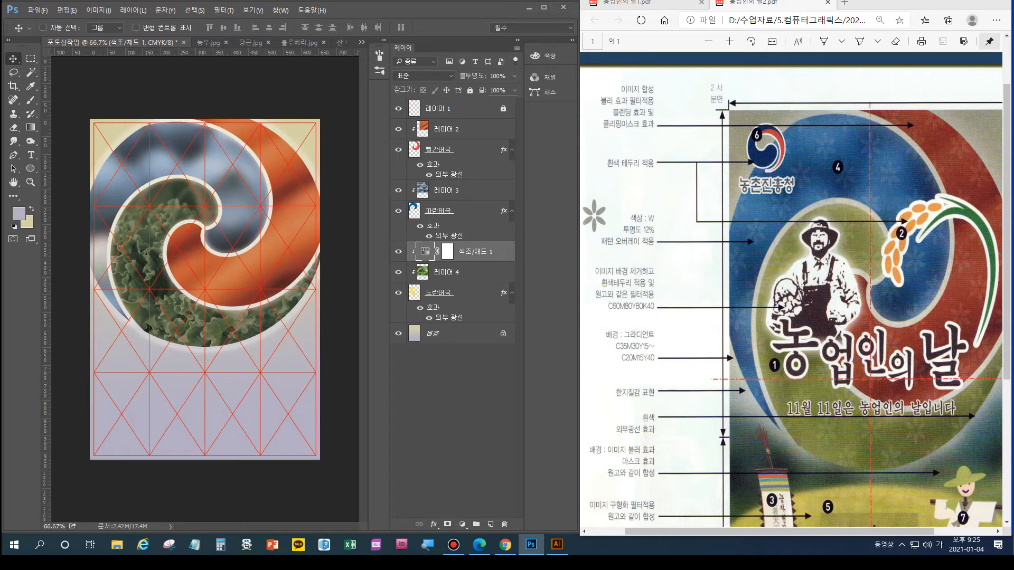
pyautogui.click(447, 272)
pyautogui.click(224, 10)
pyautogui.click(248, 21)
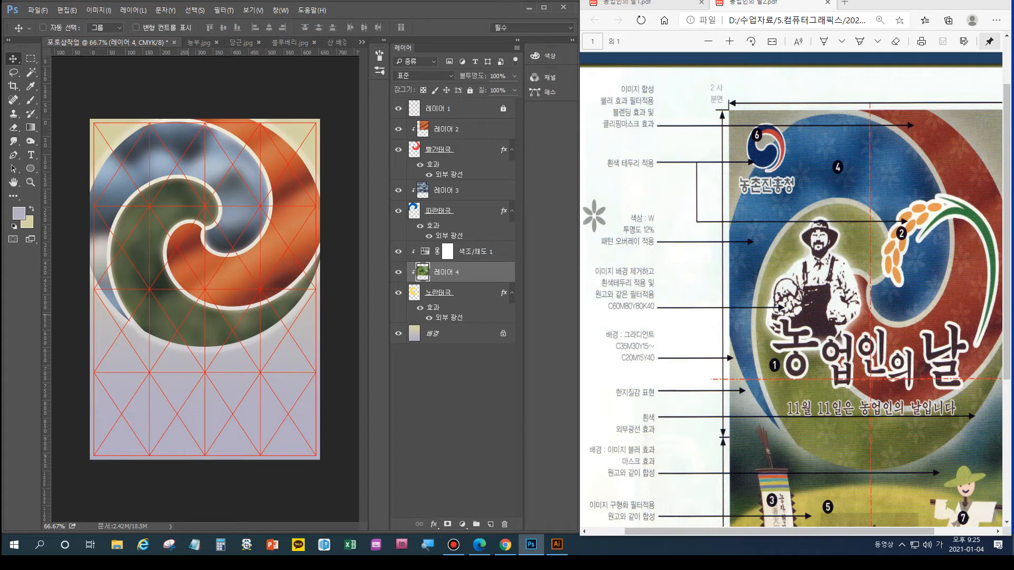
# Lower the opacity of the clipped blueberry layer to 73%
pyautogui.click(514, 75)
pyautogui.moveTo(512, 89)
pyautogui.mouseDown()
pyautogui.moveTo(492, 90)
pyautogui.moveTo(513, 90)
pyautogui.mouseUp()
pyautogui.click(455, 191)
pyautogui.click(514, 76)
pyautogui.moveTo(513, 90); pyautogui.dragTo(503, 90)
pyautogui.moveTo(499, 89); pyautogui.dragTo(499, 90)
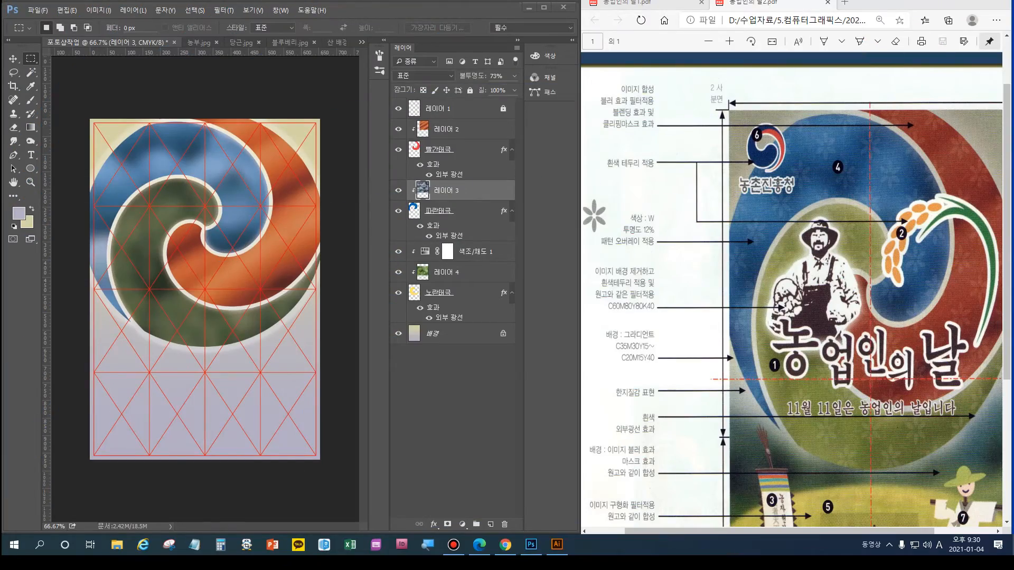
# Copy the two white flowers from the Illustrator pattern artwork and return to the Photoshop poster
pyautogui.click(557, 545)
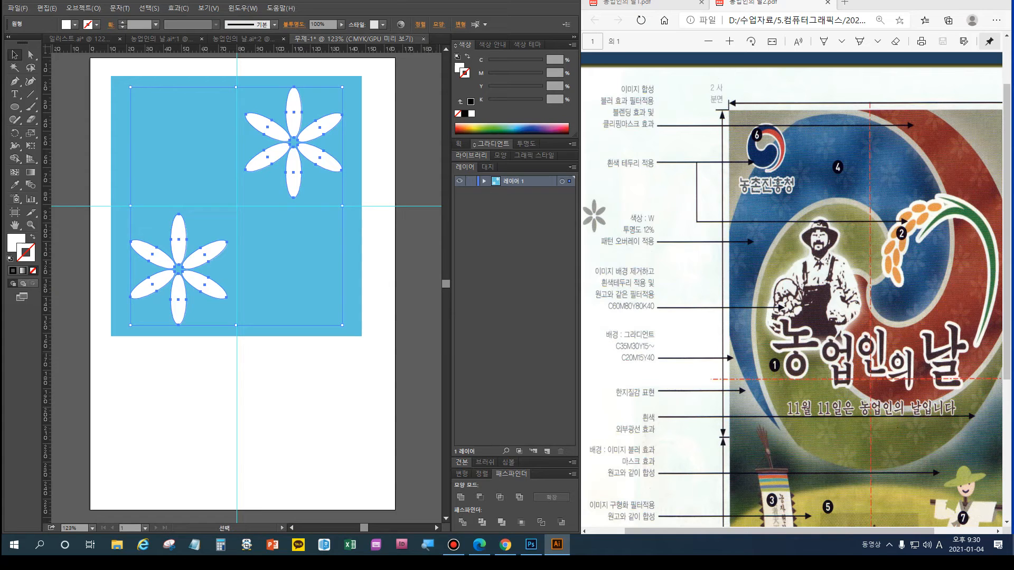
pyautogui.click(531, 544)
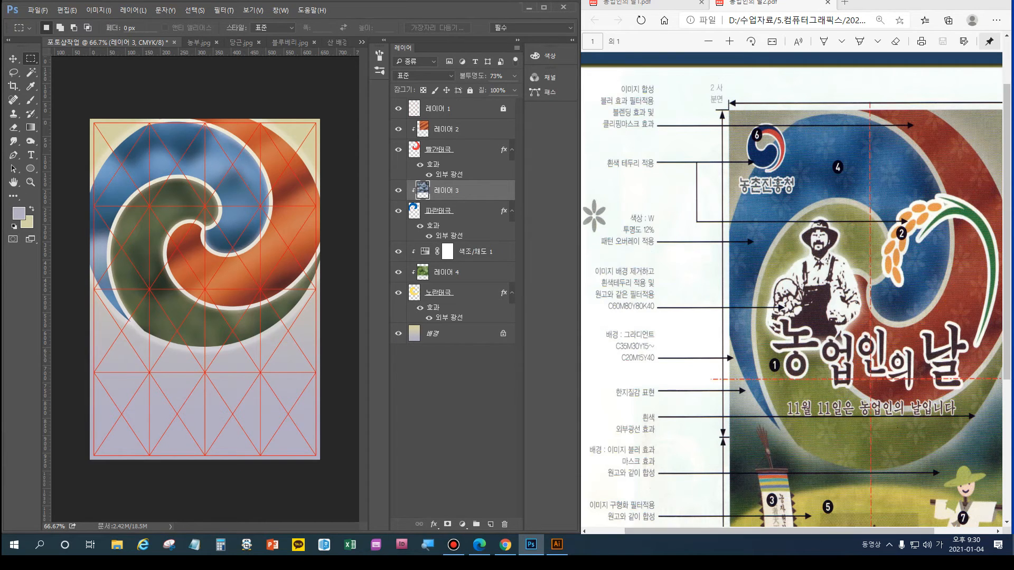
pyautogui.hscroll(2, 792, 295)
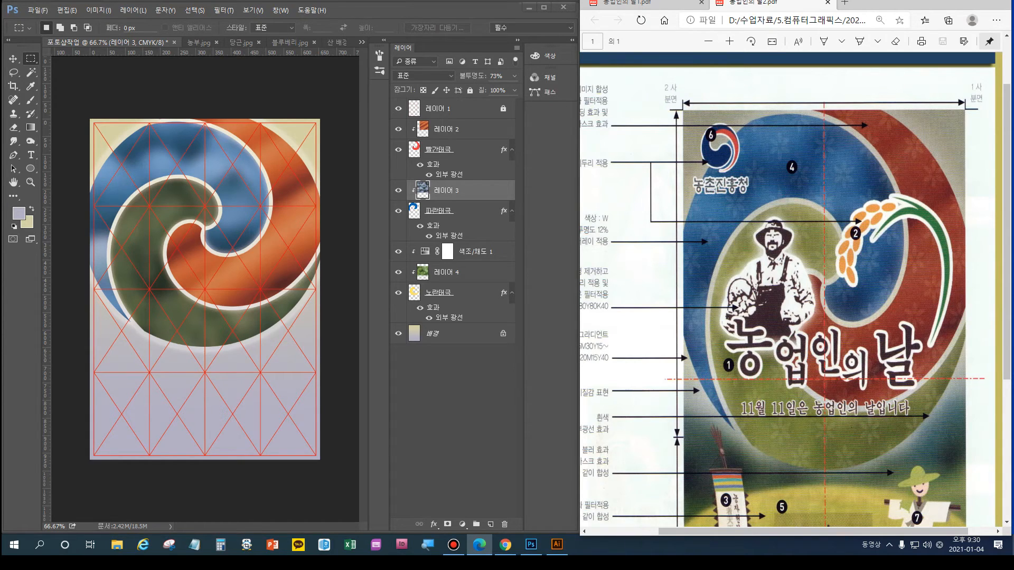
pyautogui.press('ctrl')
# Create a 100 × 100 pixel CMYK document at 100 pixels/inch with a transparent background
pyautogui.click(37, 10)
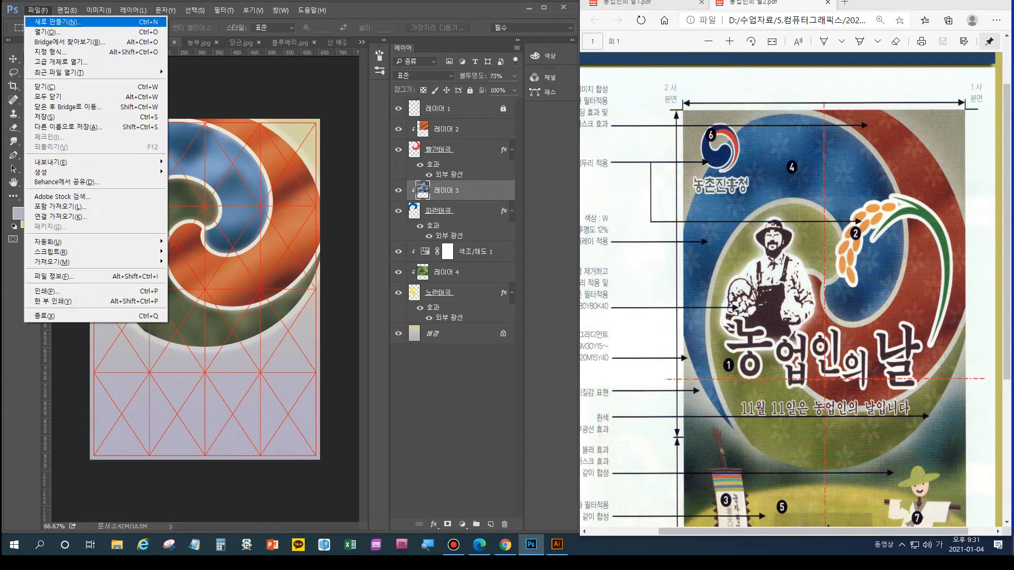
pyautogui.click(50, 23)
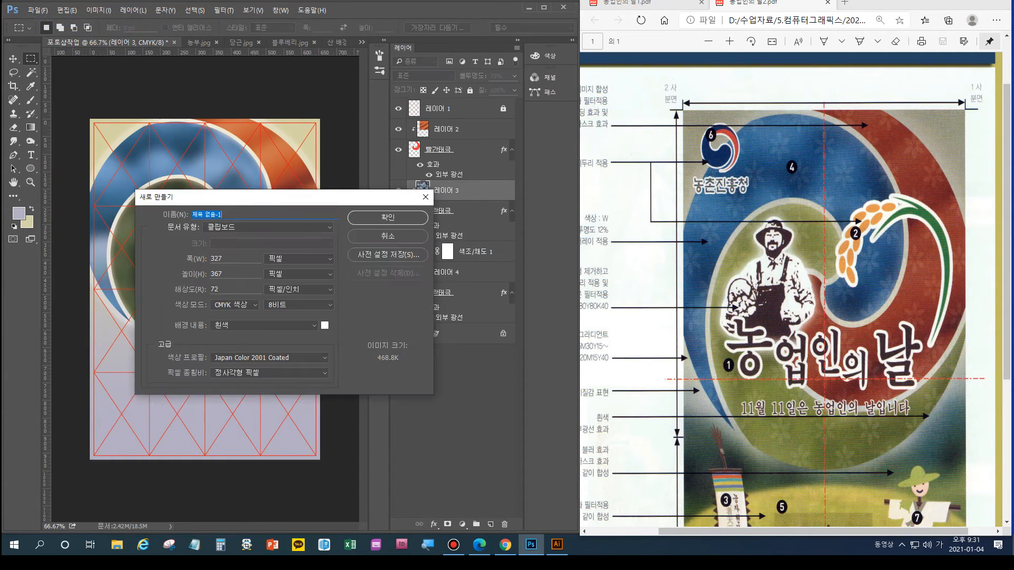
pyautogui.moveTo(224, 259); pyautogui.dragTo(210, 259)
pyautogui.write('100')
pyautogui.press('Tab')
pyautogui.write('100')
pyautogui.press('Tab')
pyautogui.press('Tab')
pyautogui.write('100')
pyautogui.click(264, 325)
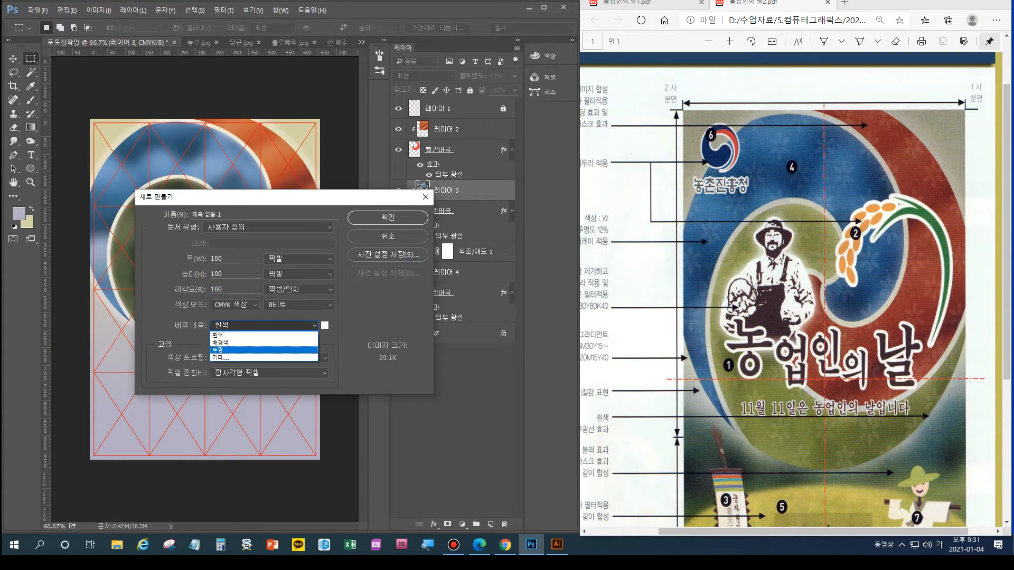
pyautogui.click(263, 350)
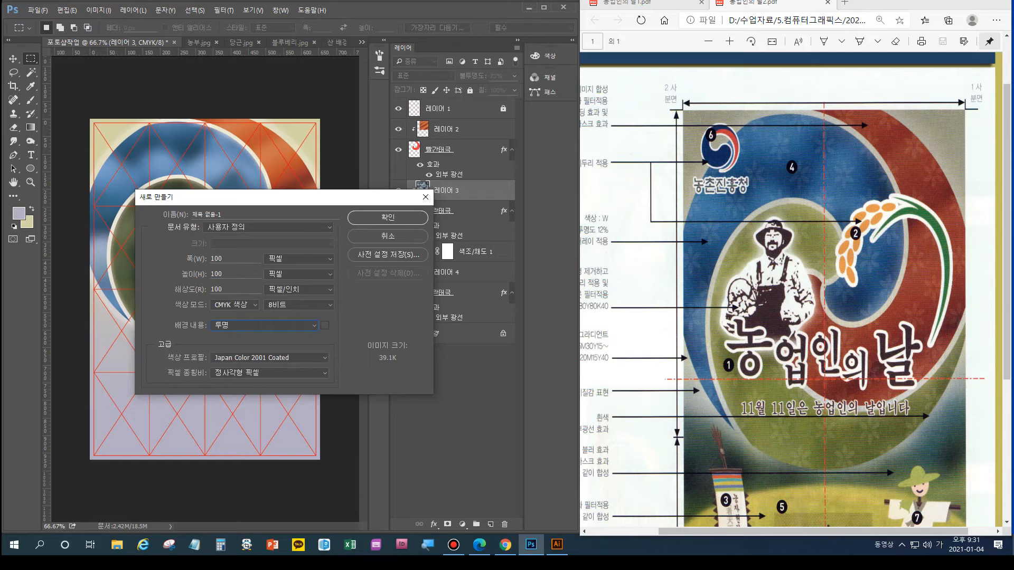
pyautogui.click(387, 217)
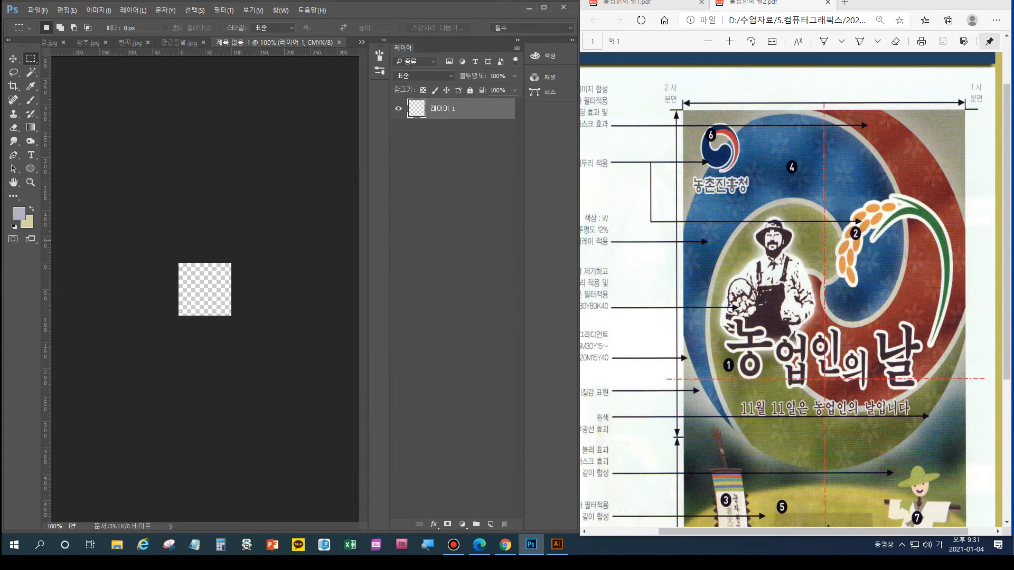
# Paste the copied flowers as pixels into the new document, fitted to its canvas
pyautogui.hotkey('ctrl', 'v')
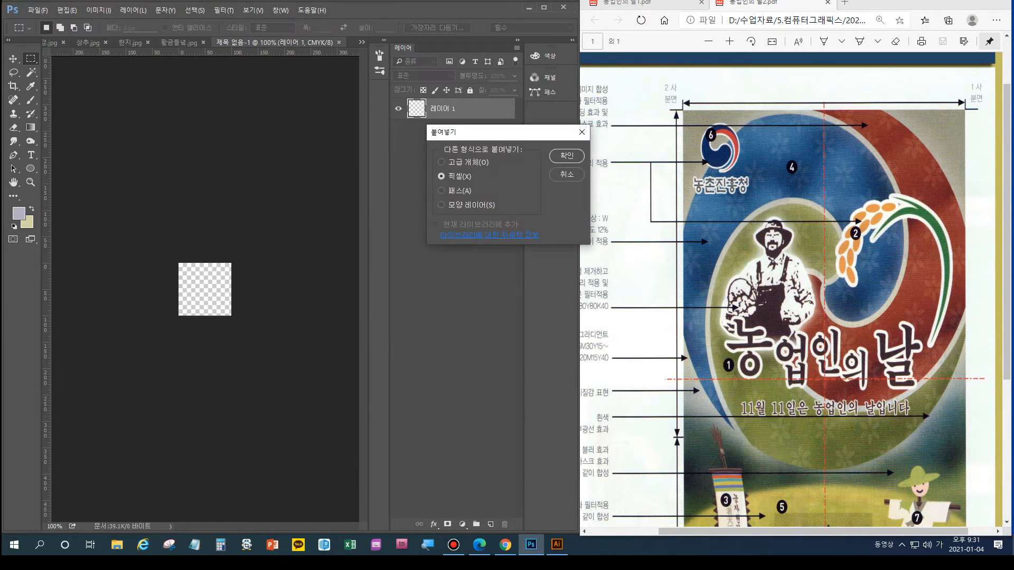
pyautogui.press('Return')
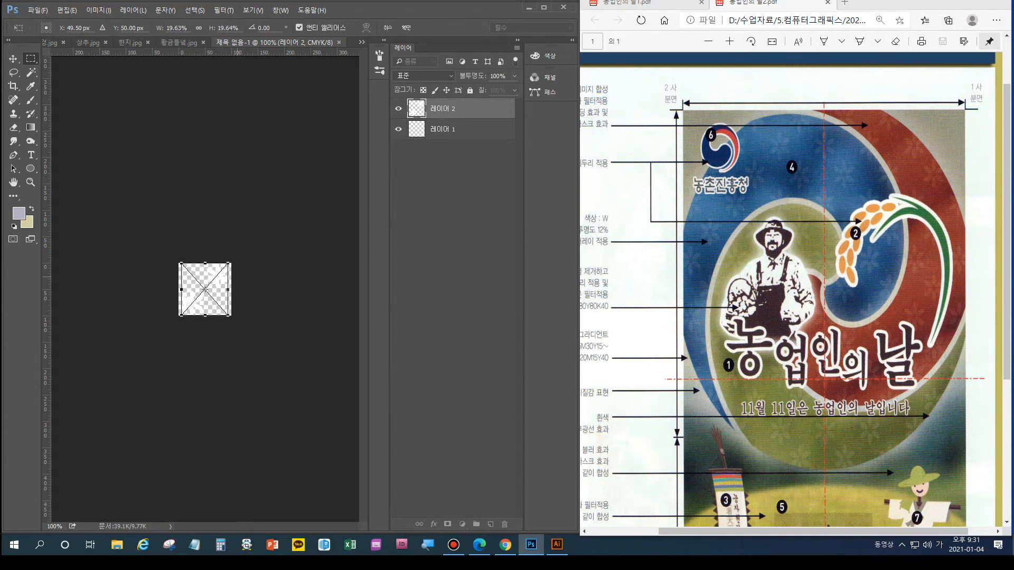
pyautogui.press('Return')
# Define the whole transparent flower canvas as a pattern named 꽃무늬
pyautogui.hotkey('ctrl', 'a')
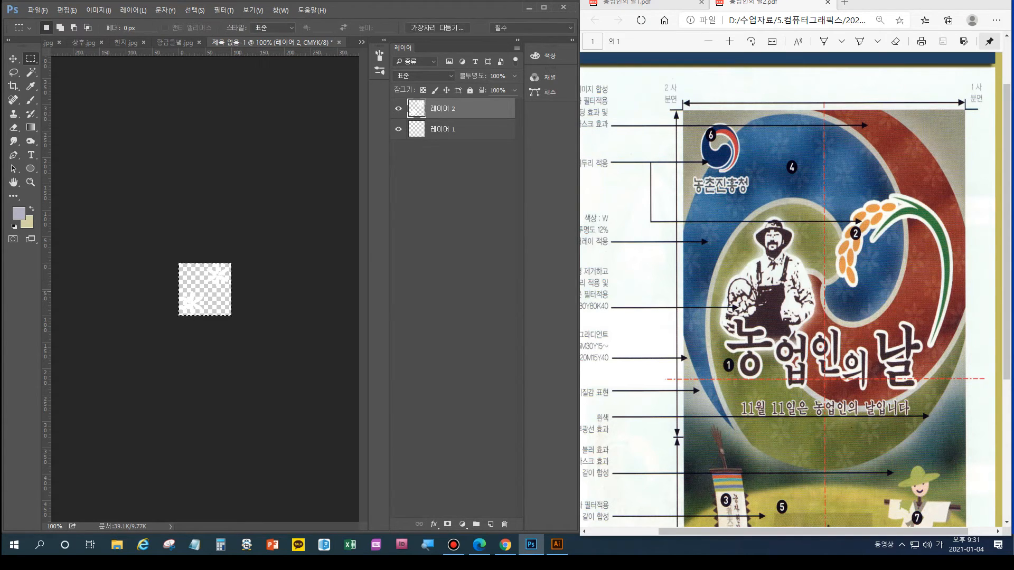
pyautogui.click(67, 10)
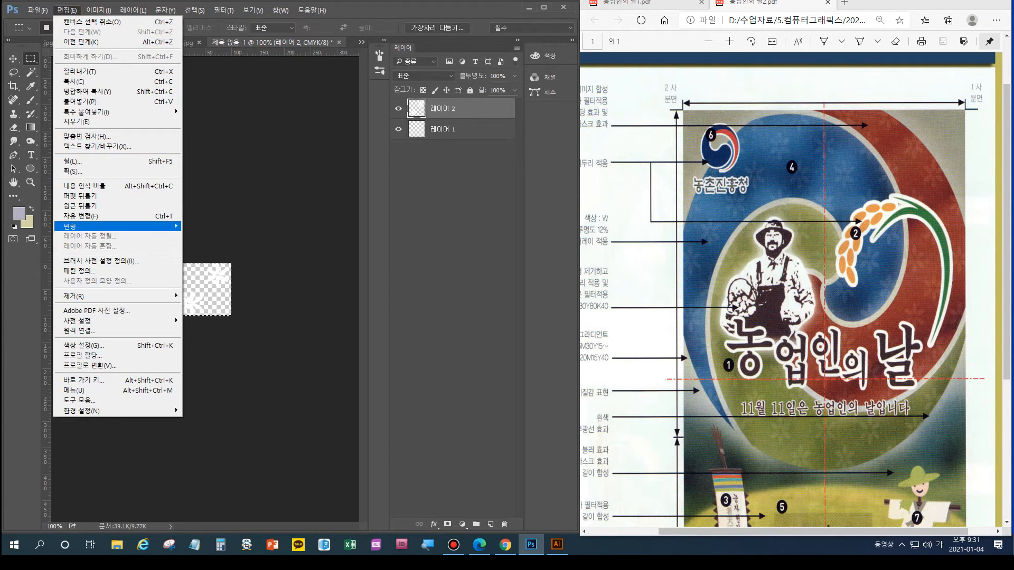
pyautogui.click(79, 271)
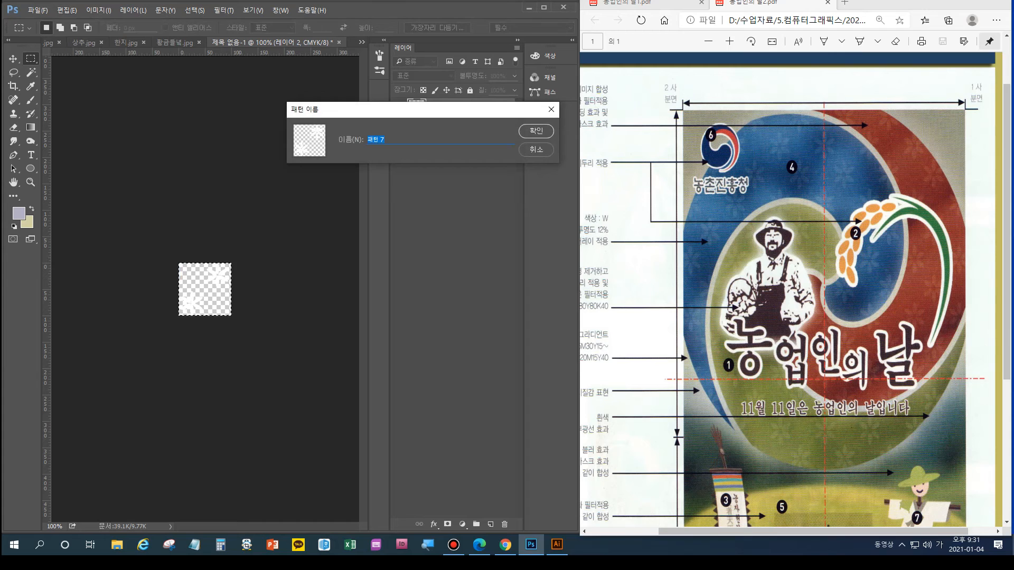
pyautogui.write('ㅌ')
pyautogui.write('꽃무늬')
pyautogui.press('Return')
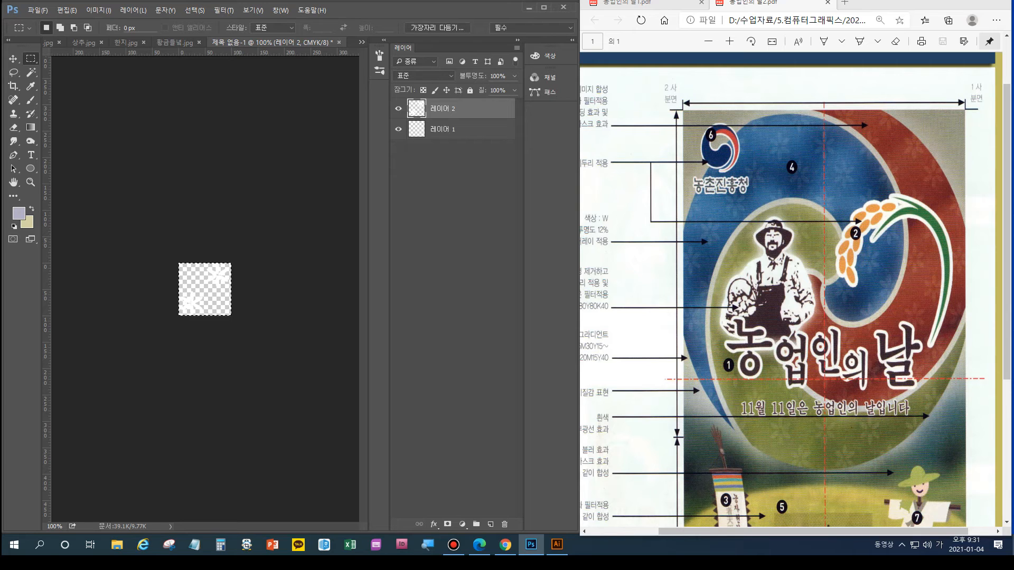
# In the 포토샵작업 document, add a Linear Light flower Pattern Overlay to the 빨간태극 layer at 10% opacity and 50% scale
pyautogui.click(362, 42)
pyautogui.click(407, 46)
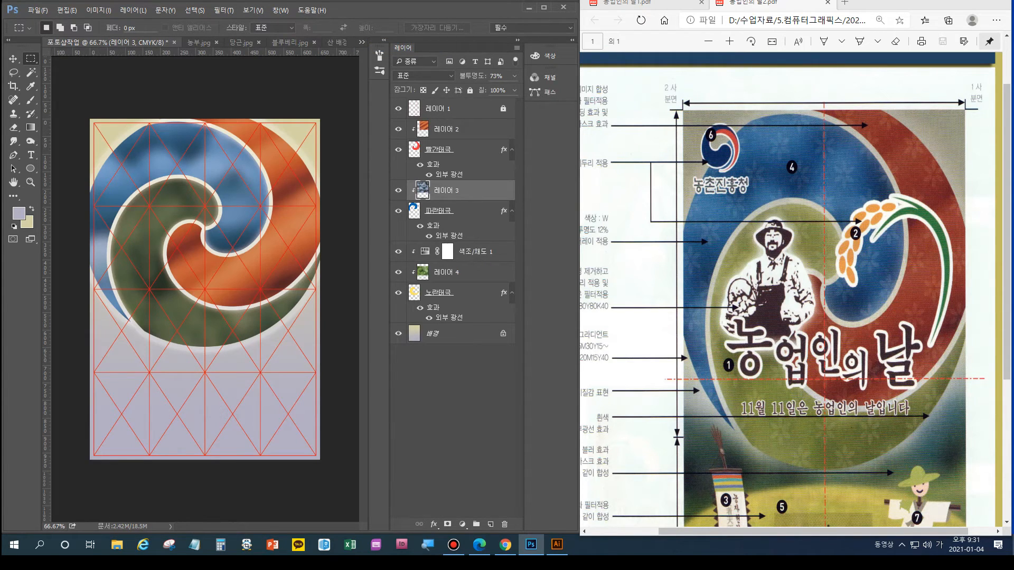
pyautogui.click(465, 149)
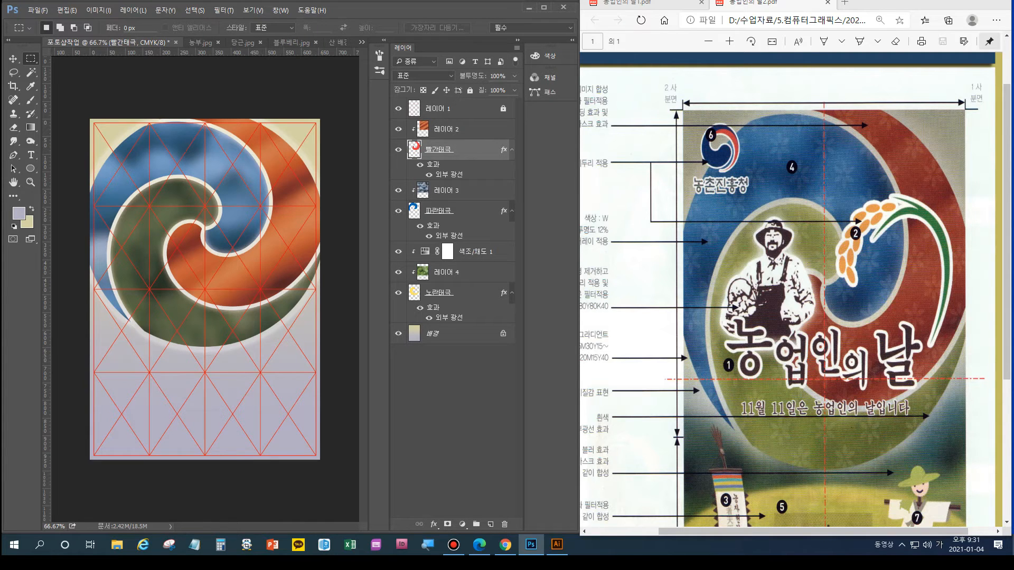
pyautogui.doubleClick(476, 149)
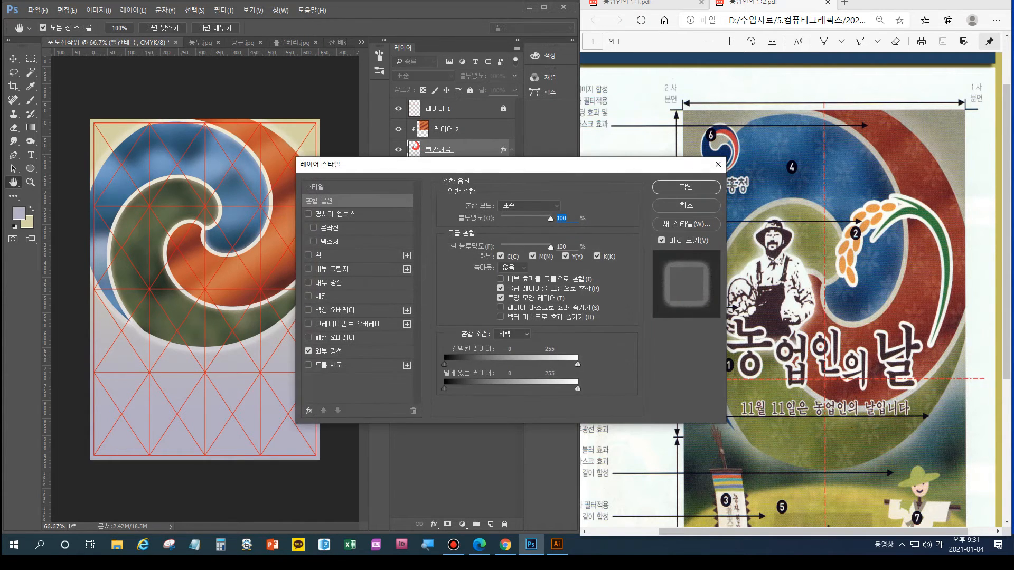
pyautogui.click(328, 352)
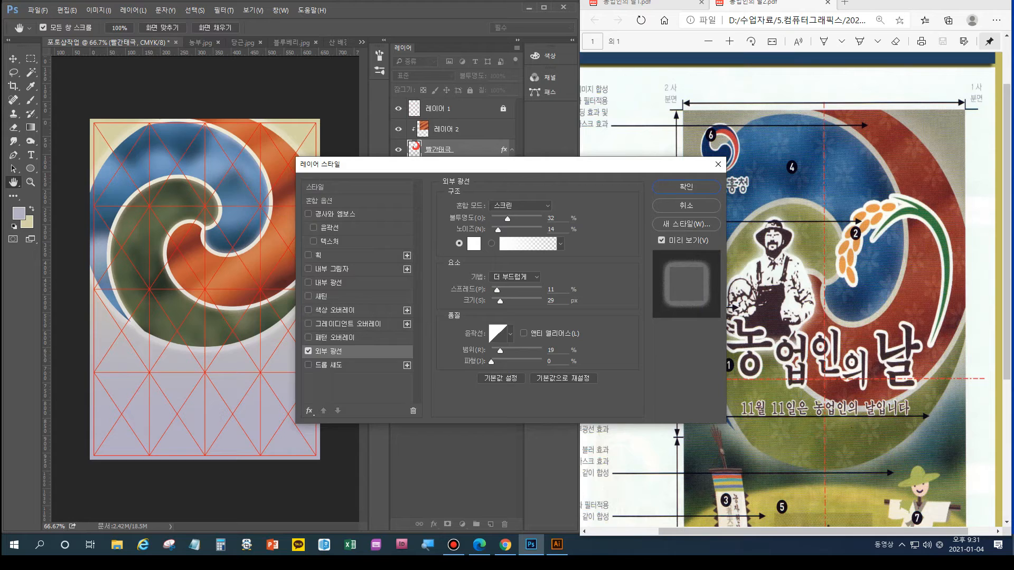
pyautogui.click(308, 338)
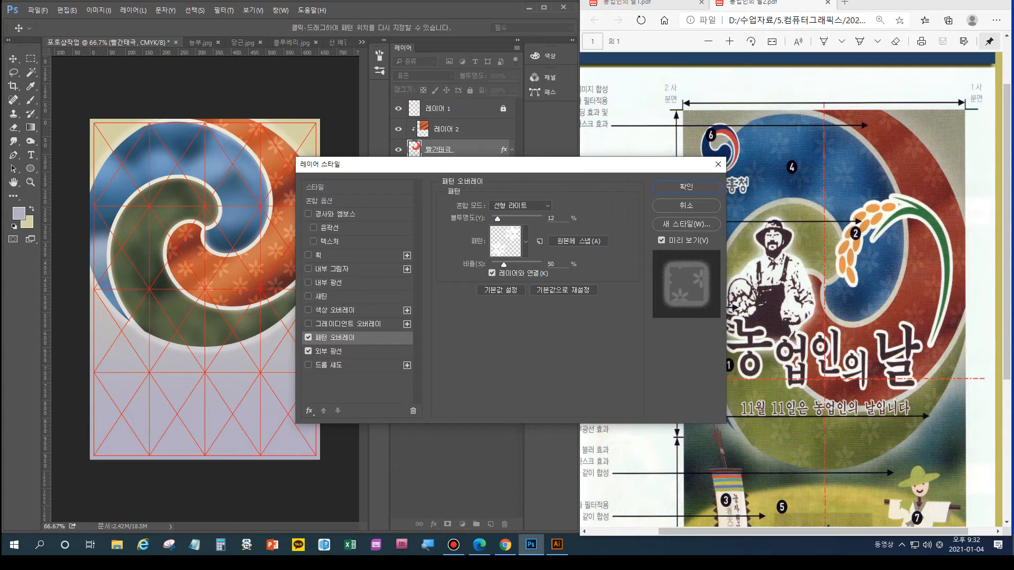
pyautogui.moveTo(497, 218); pyautogui.dragTo(495, 218)
pyautogui.press('Up')
pyautogui.press('Up')
pyautogui.press('Down')
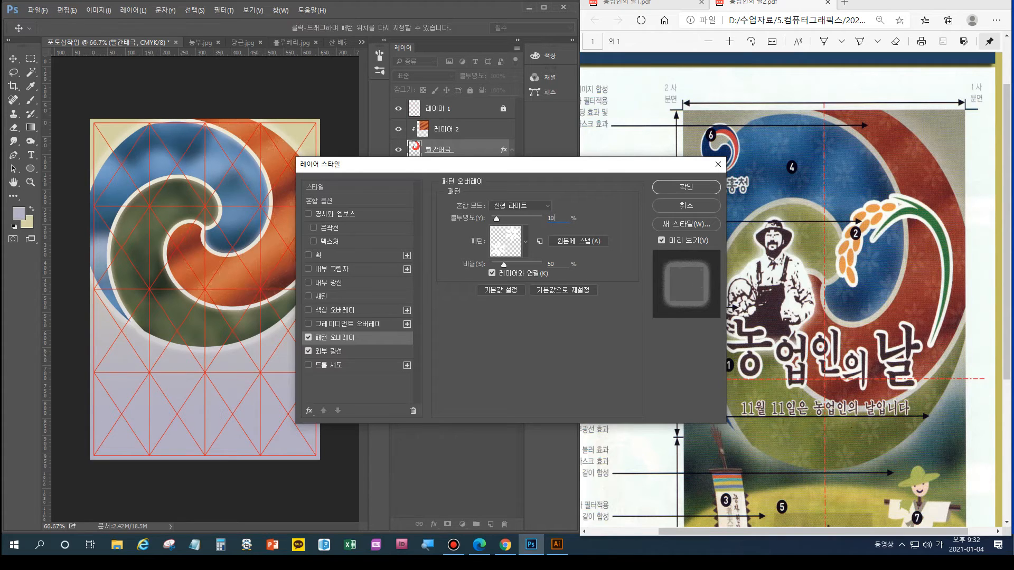
pyautogui.press('Return')
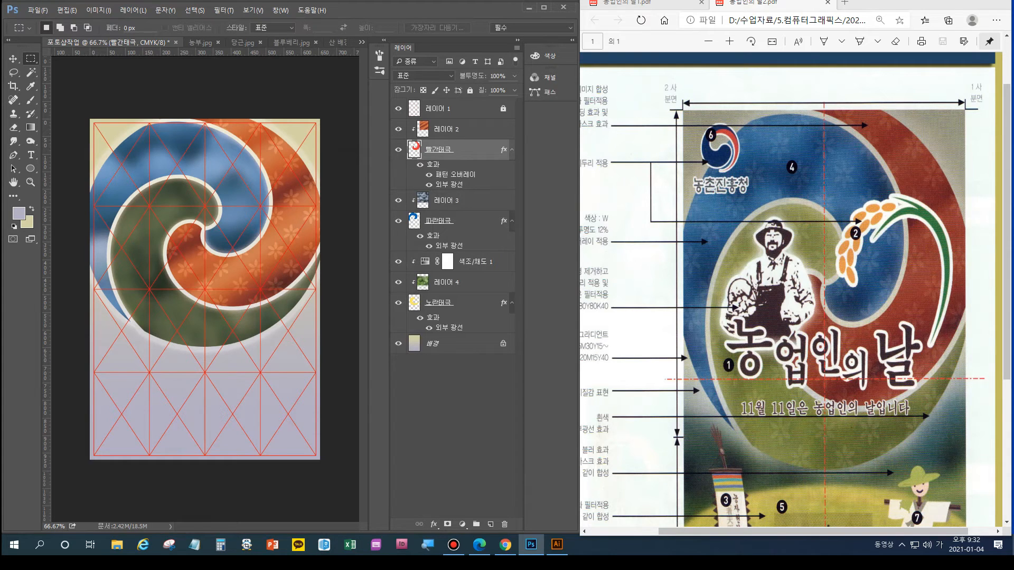
# Add a Linear Light flower Pattern Overlay to the 파란태극 layer at 12% opacity and 50% scale
pyautogui.doubleClick(476, 221)
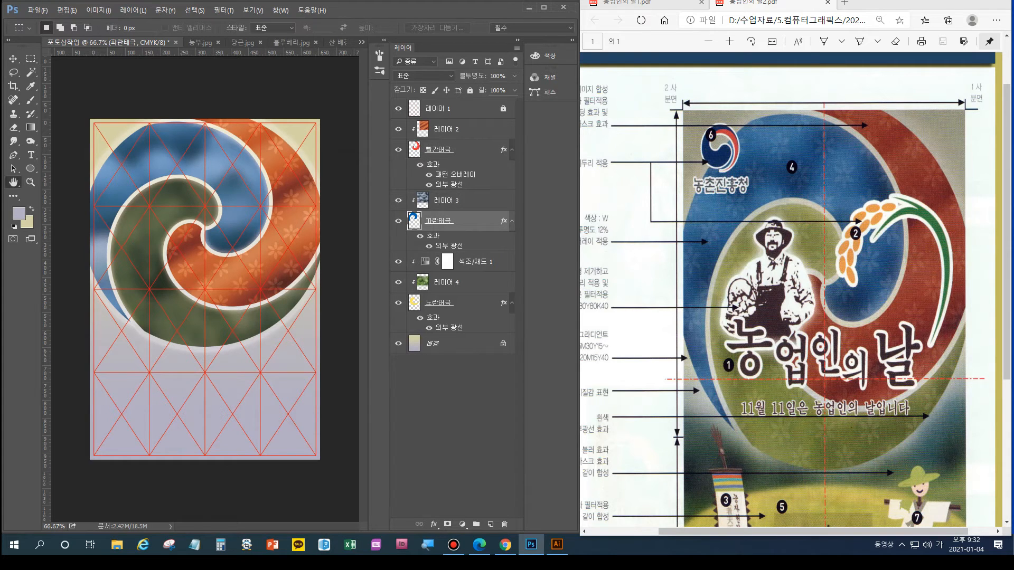
pyautogui.click(335, 337)
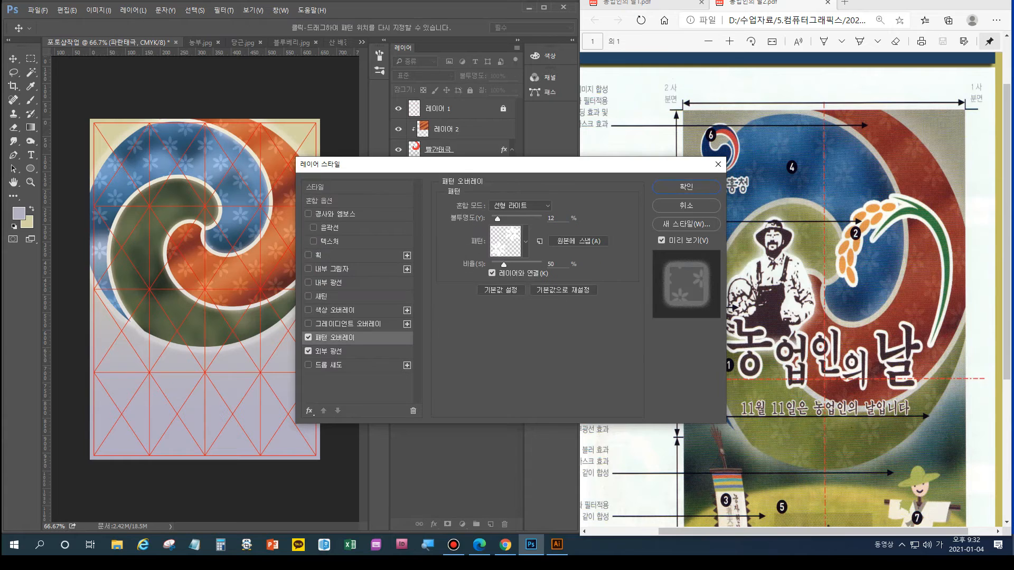
# Apply the flower pattern overlay to the 파란태극 and 노란태극 layers with Linear Light blending, 12% opacity and 50% scale
pyautogui.write('10')
pyautogui.press('Return')
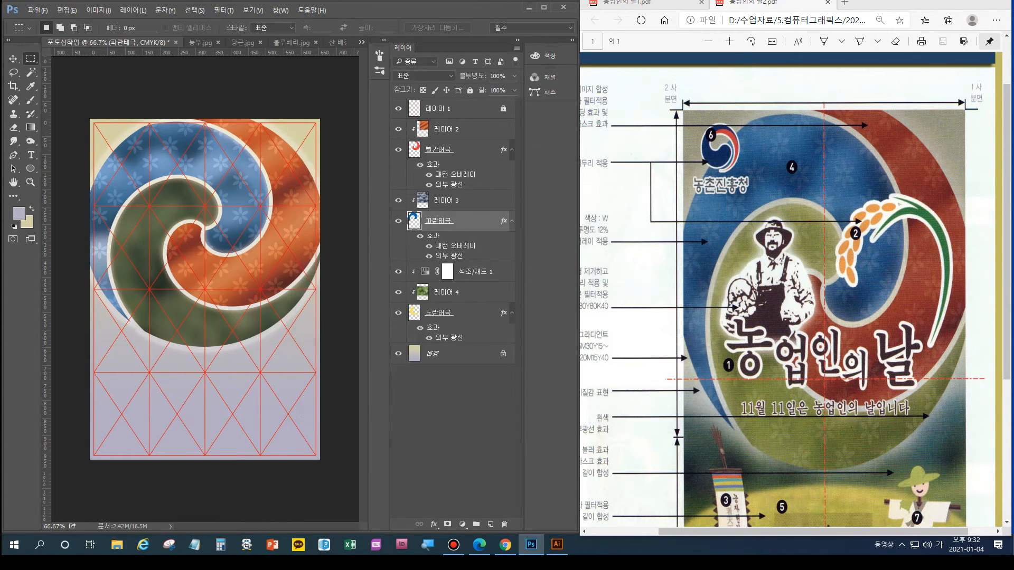
pyautogui.click(446, 292)
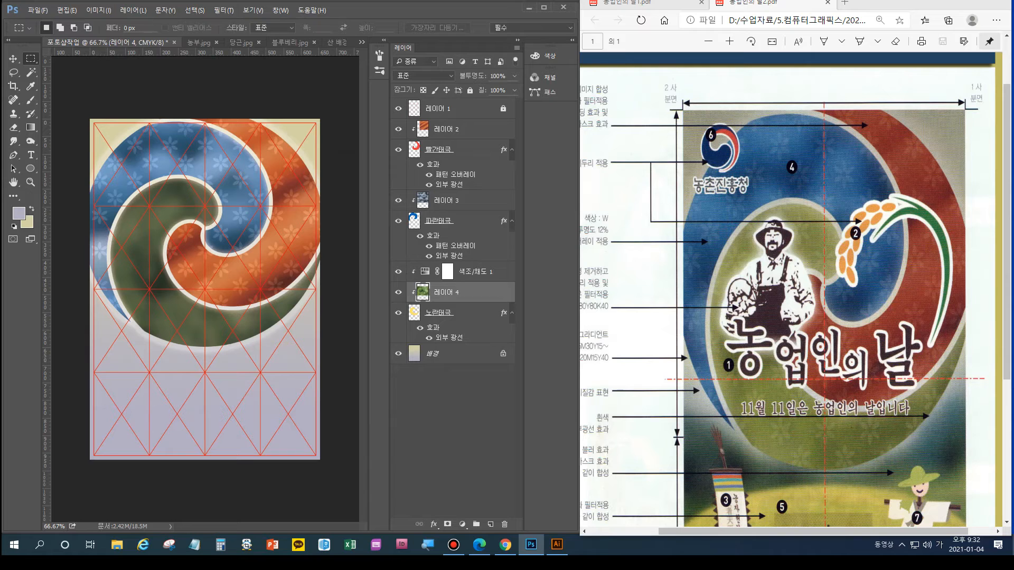
pyautogui.doubleClick(484, 292)
pyautogui.click(686, 207)
pyautogui.click(475, 313)
pyautogui.doubleClick(475, 313)
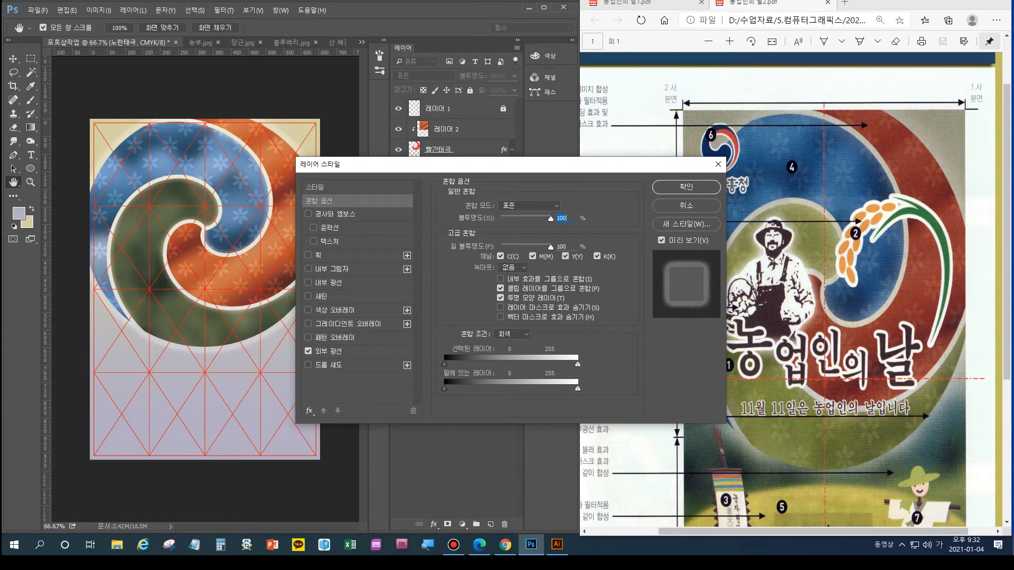
pyautogui.click(335, 337)
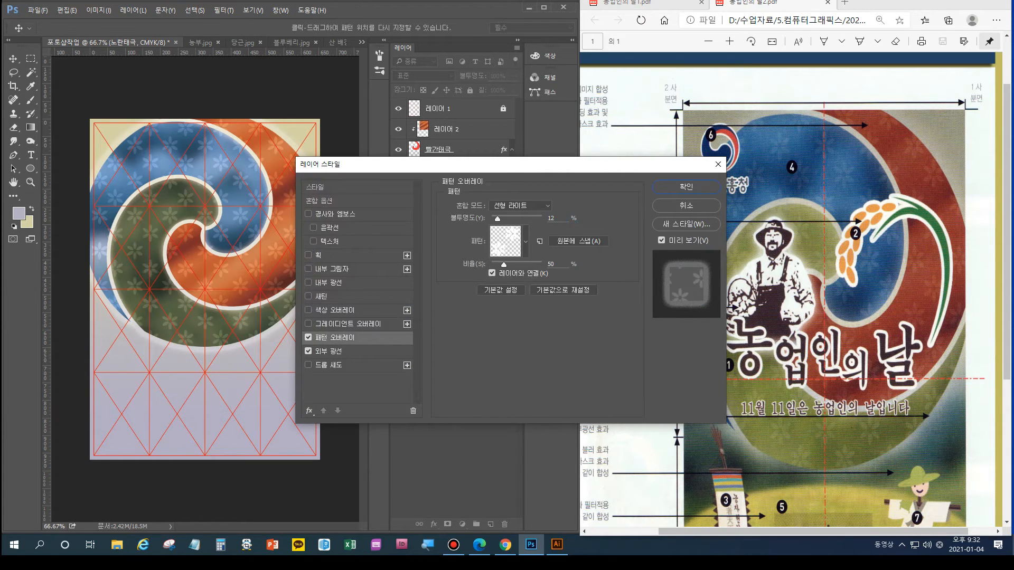
pyautogui.click(686, 186)
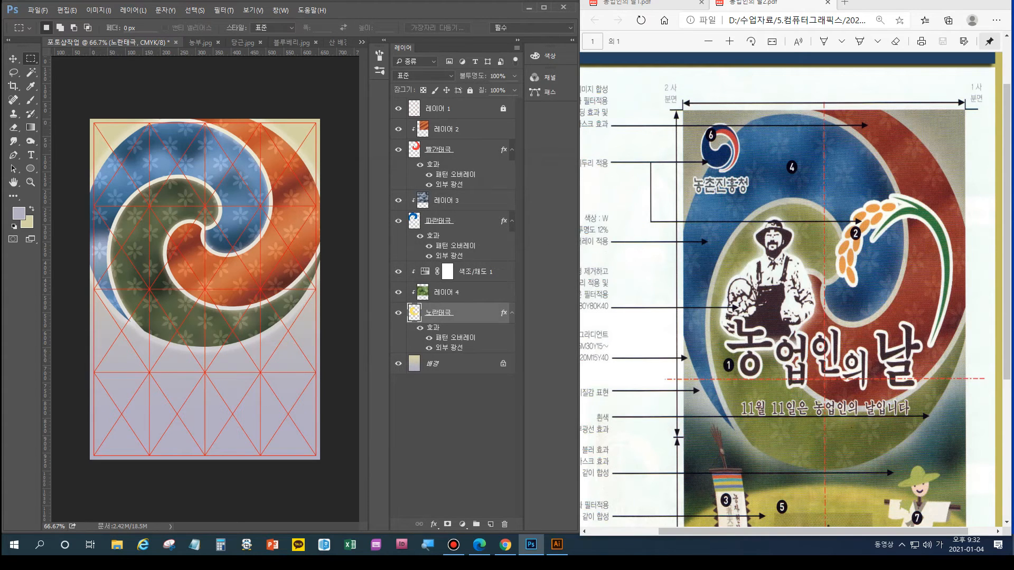
# Switch to Illustrator and compare the finished poster in the 농업인의 날 document with the current Photoshop artwork
pyautogui.click(557, 544)
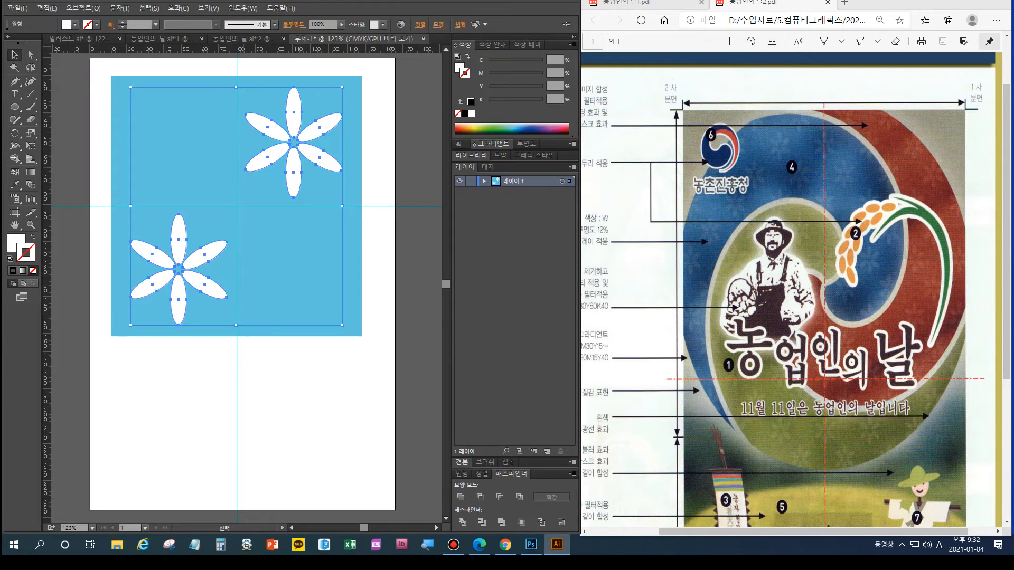
pyautogui.hotkey('ctrl', 'Tab')
pyautogui.hotkey('ctrl', 'Tab')
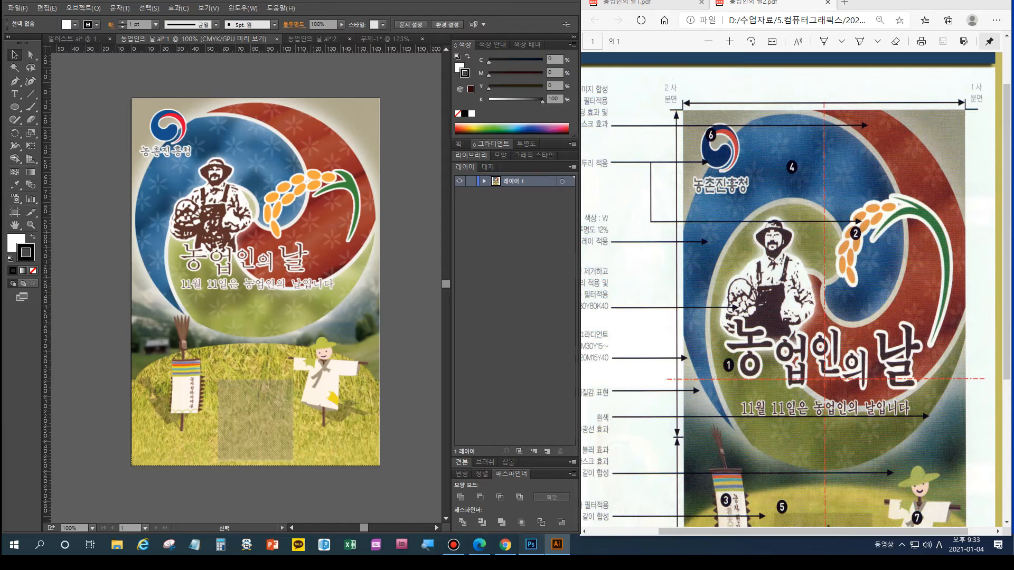
pyautogui.click(530, 544)
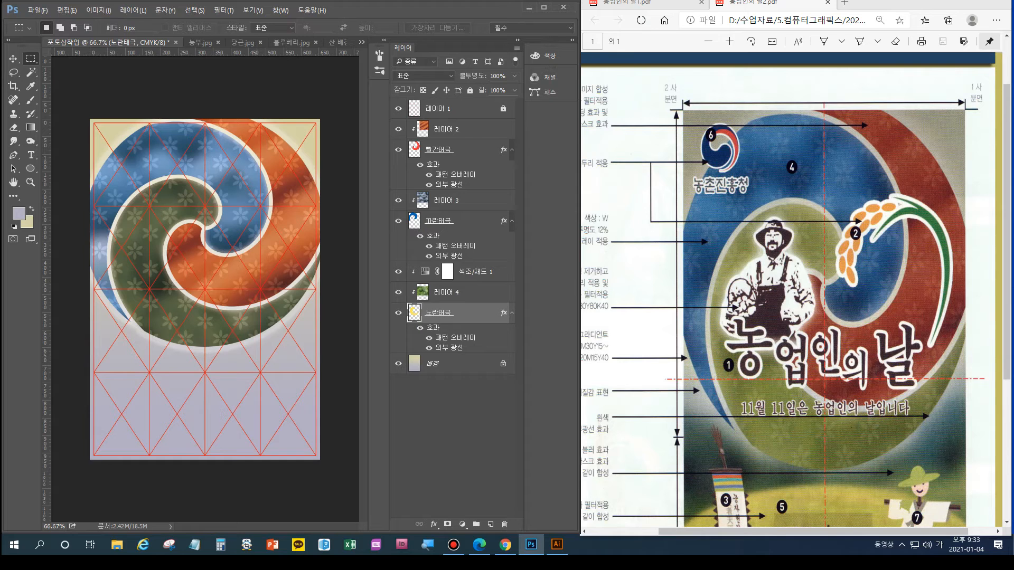
pyautogui.click(530, 7)
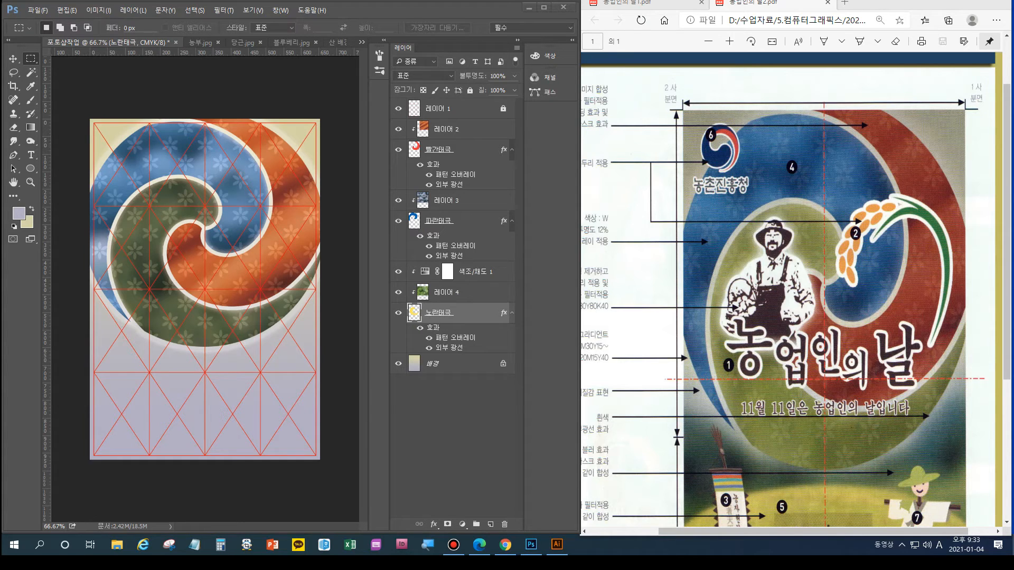
pyautogui.click(556, 545)
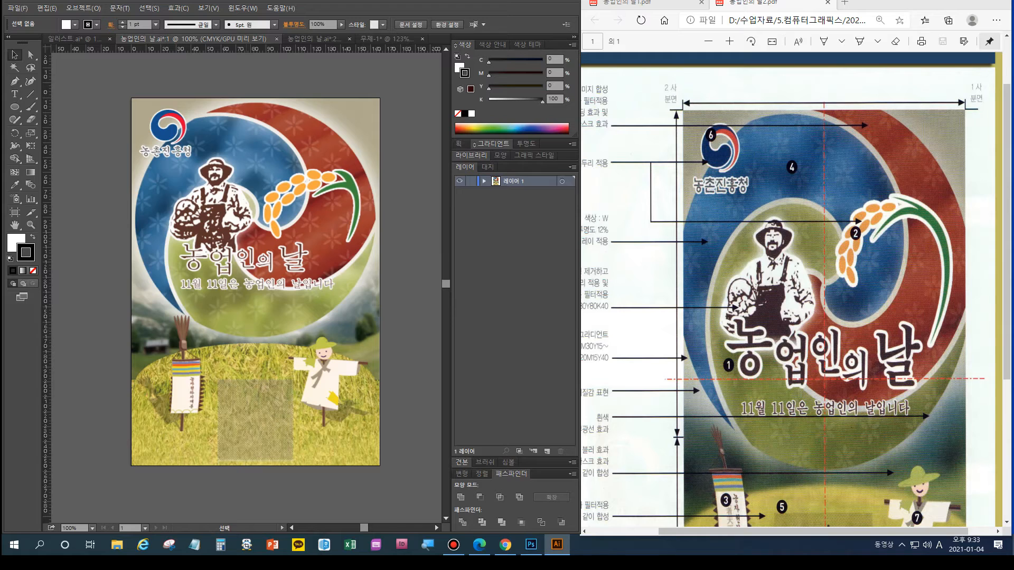
pyautogui.click(531, 545)
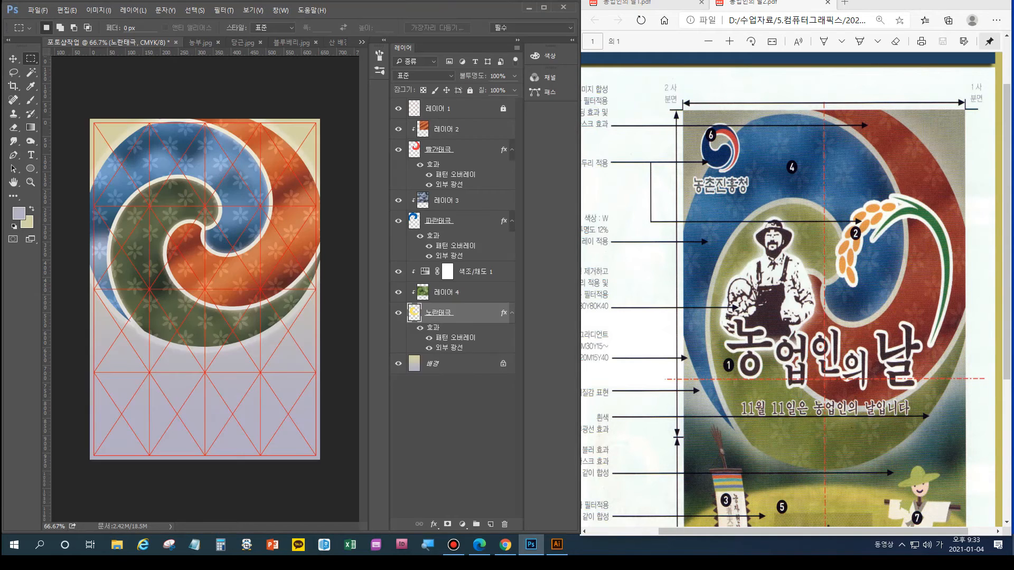
# Group the layers from 레이어 2 down to 노란태극, name the group 태극 and hide it
pyautogui.click(465, 129)
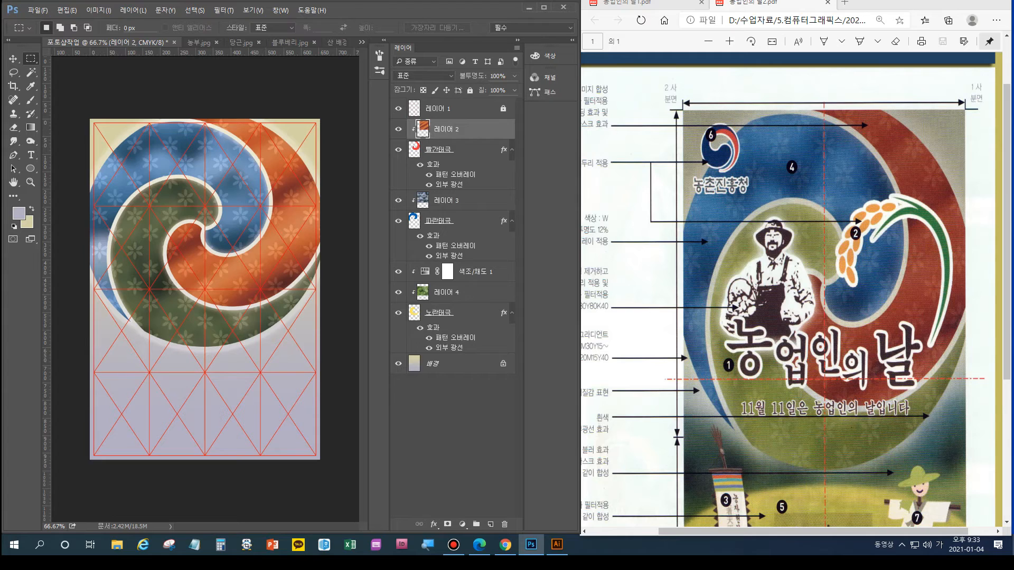
pyautogui.keyDown('shift'); pyautogui.click(465, 313); pyautogui.keyUp('shift')
pyautogui.hotkey('ctrl', 'g')
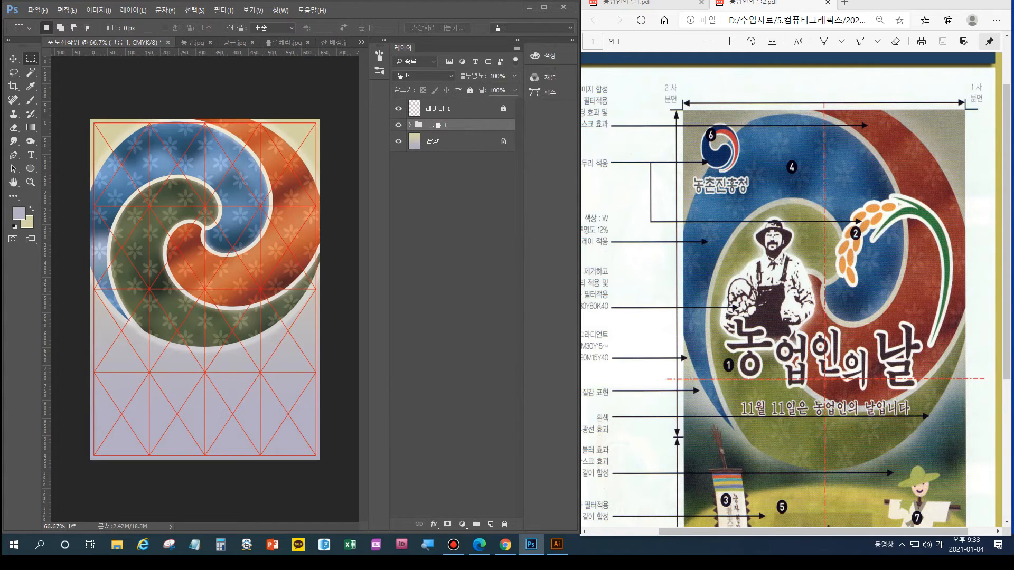
pyautogui.doubleClick(437, 125)
pyautogui.write('태극')
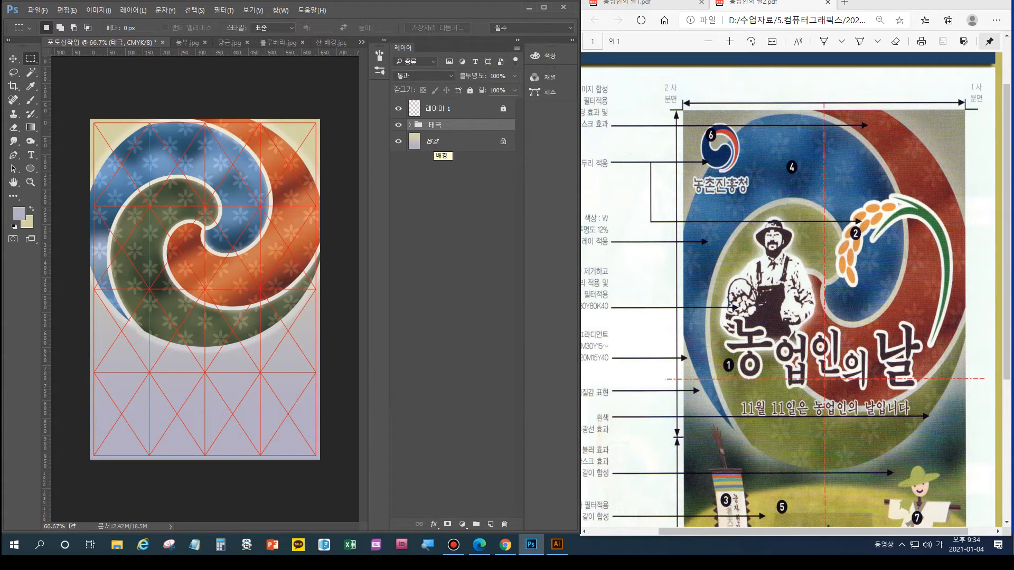
pyautogui.click(398, 125)
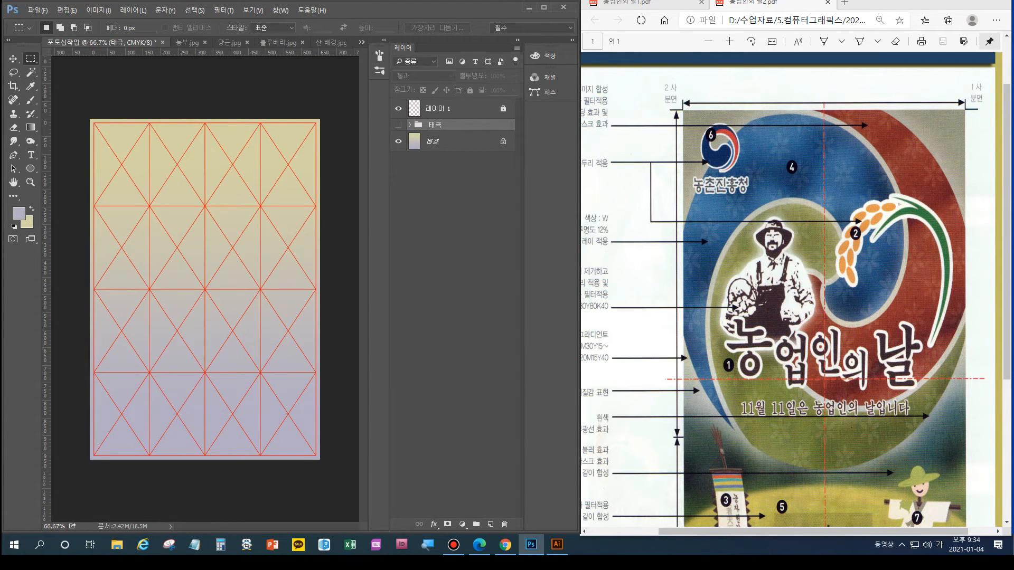
# Copy the whole 산 배경.jpg image and paste it directly above the background layer of the 포토샵작업 document
pyautogui.click(454, 141)
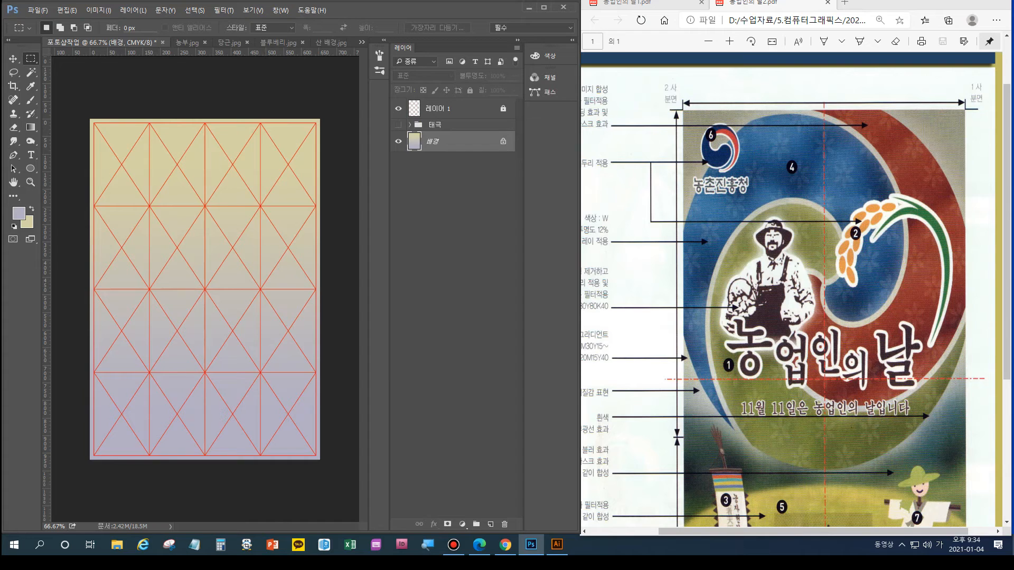
pyautogui.click(362, 42)
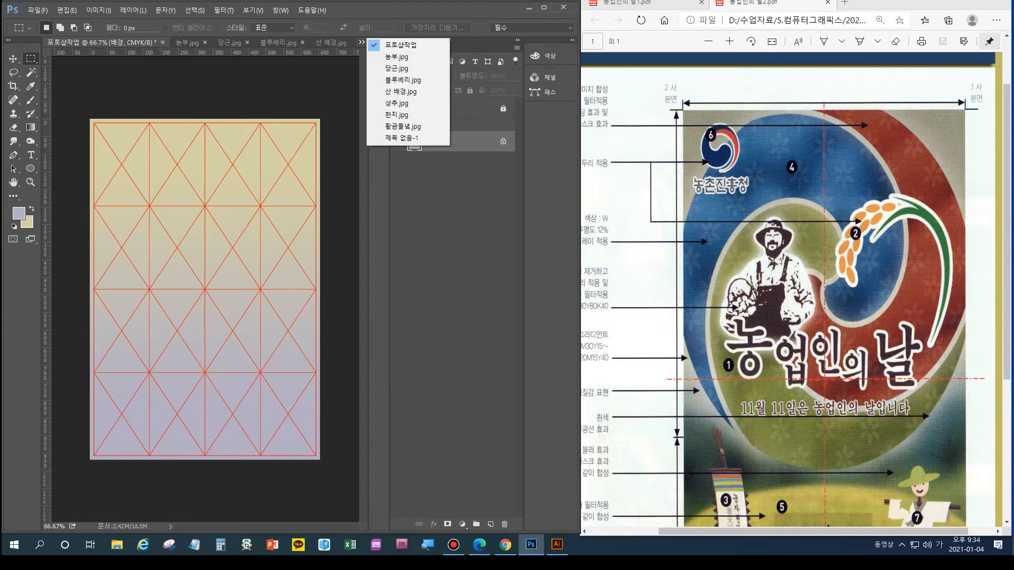
pyautogui.click(402, 92)
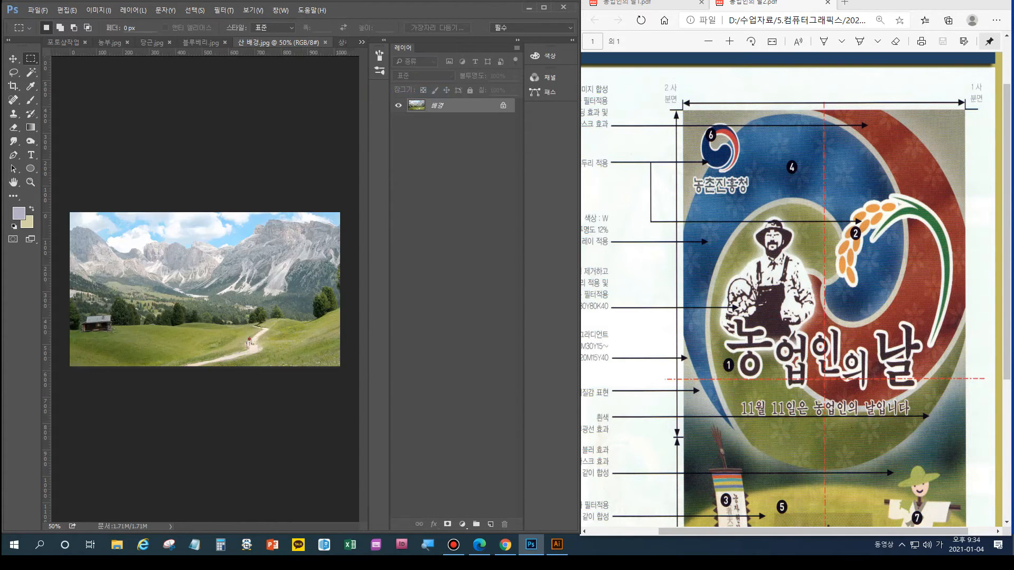
pyautogui.hotkey('ctrl', 'a')
pyautogui.click(362, 42)
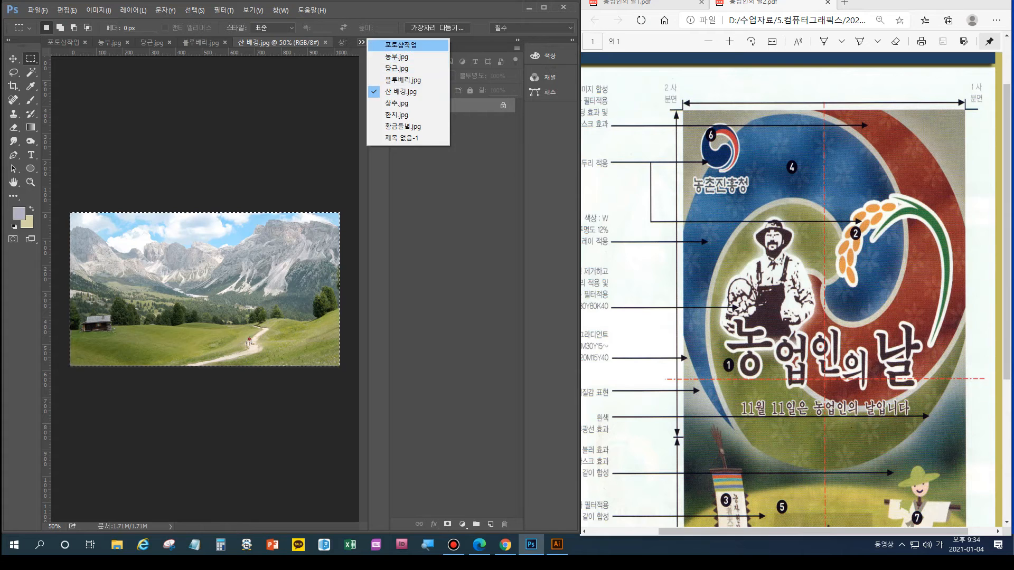
pyautogui.click(401, 44)
pyautogui.moveTo(793, 532); pyautogui.dragTo(736, 532)
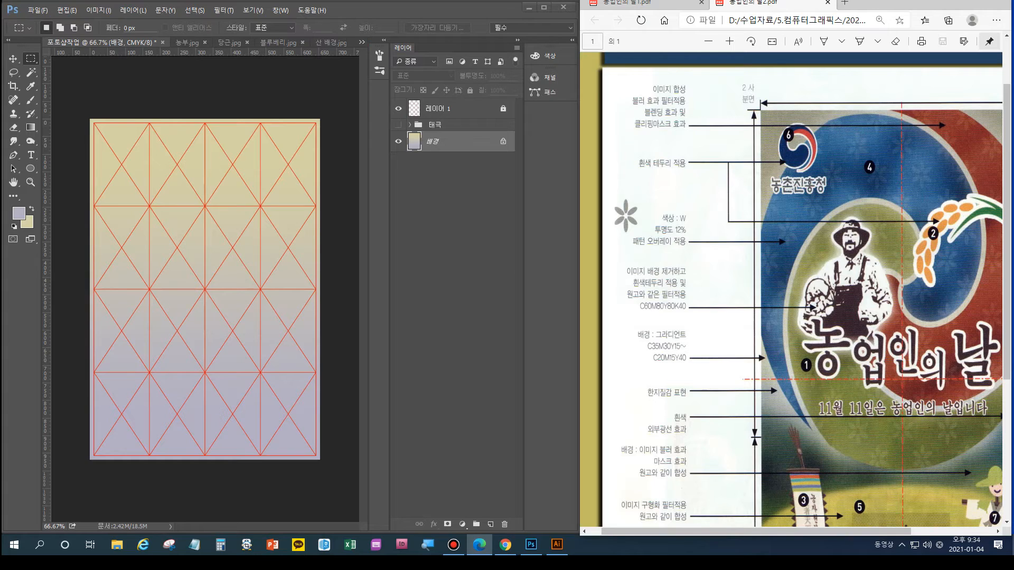
pyautogui.click(272, 53)
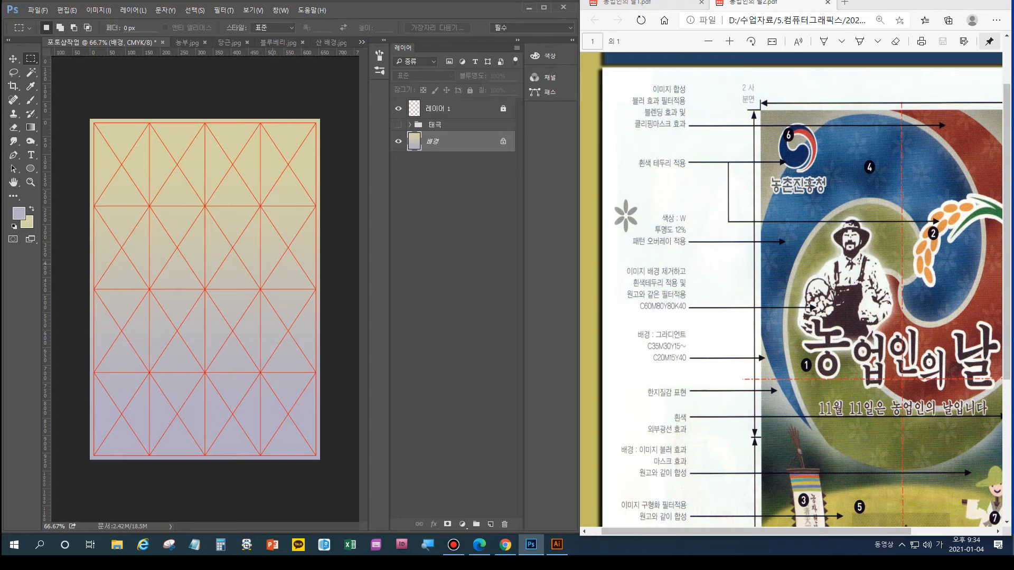
pyautogui.hotkey('ctrl', 'v')
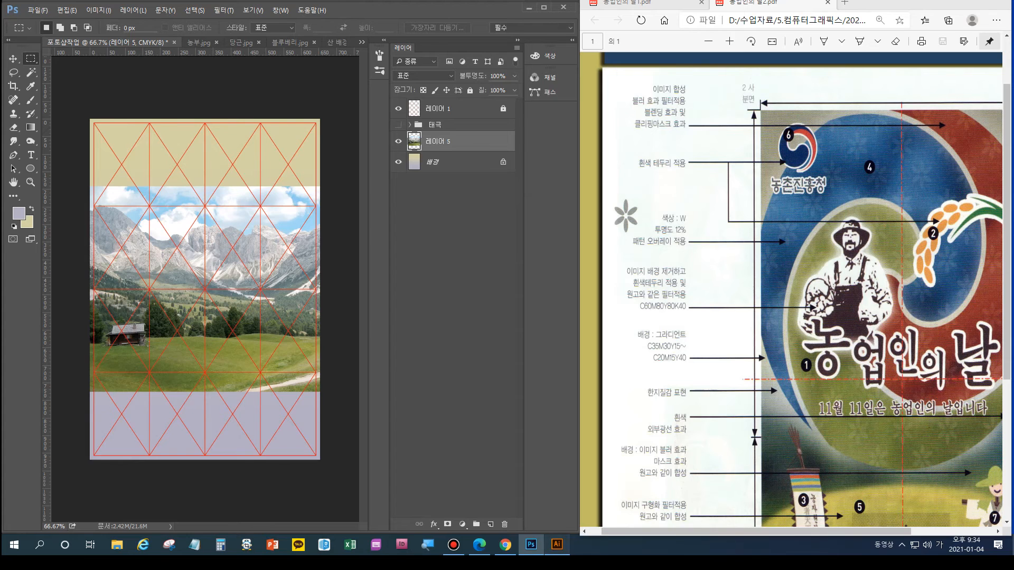
# Check the finished poster in Illustrator, return to Photoshop and try the last-used Gaussian Blur on the pasted mountain layer
pyautogui.click(556, 544)
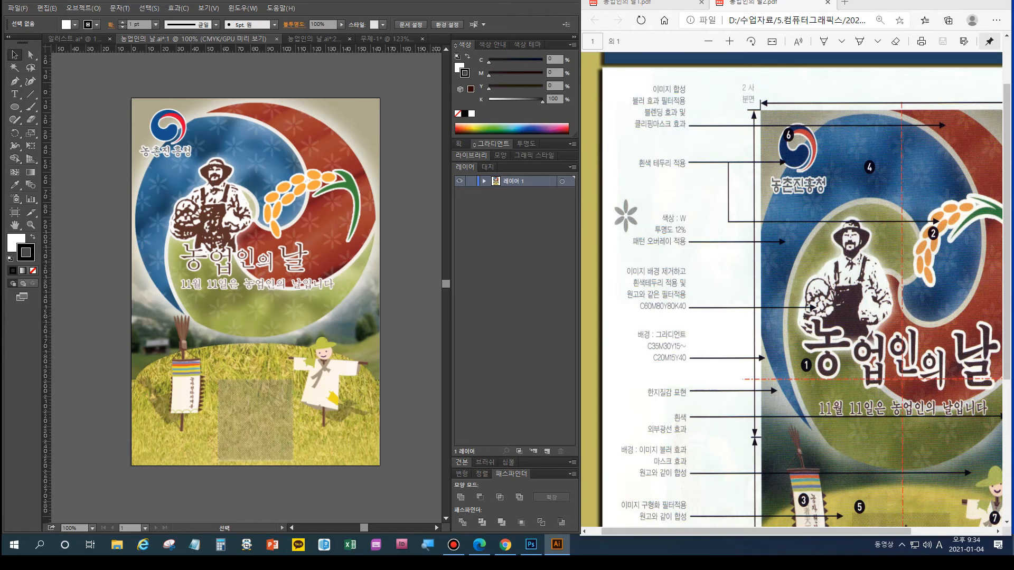
pyautogui.click(531, 544)
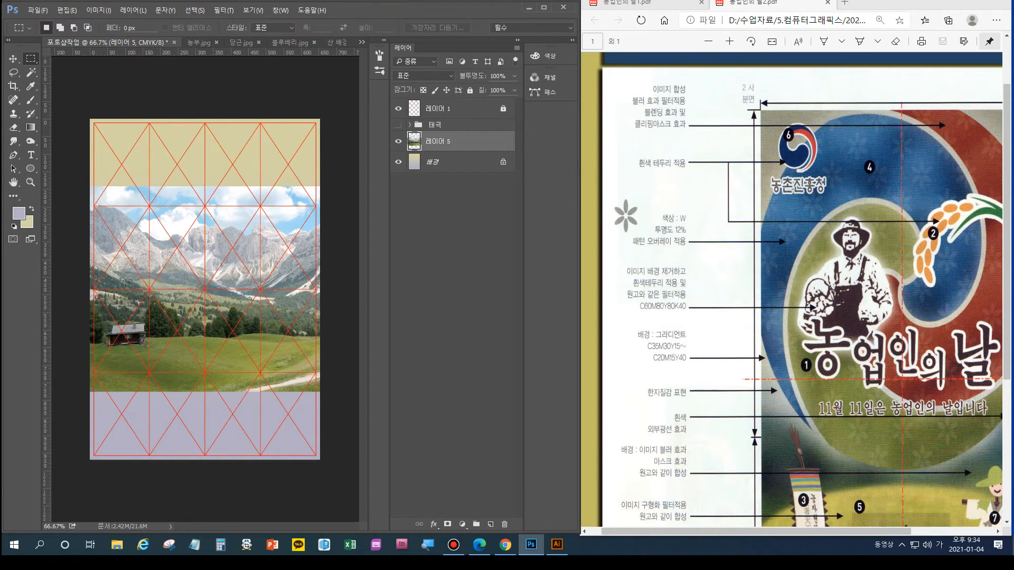
pyautogui.click(224, 10)
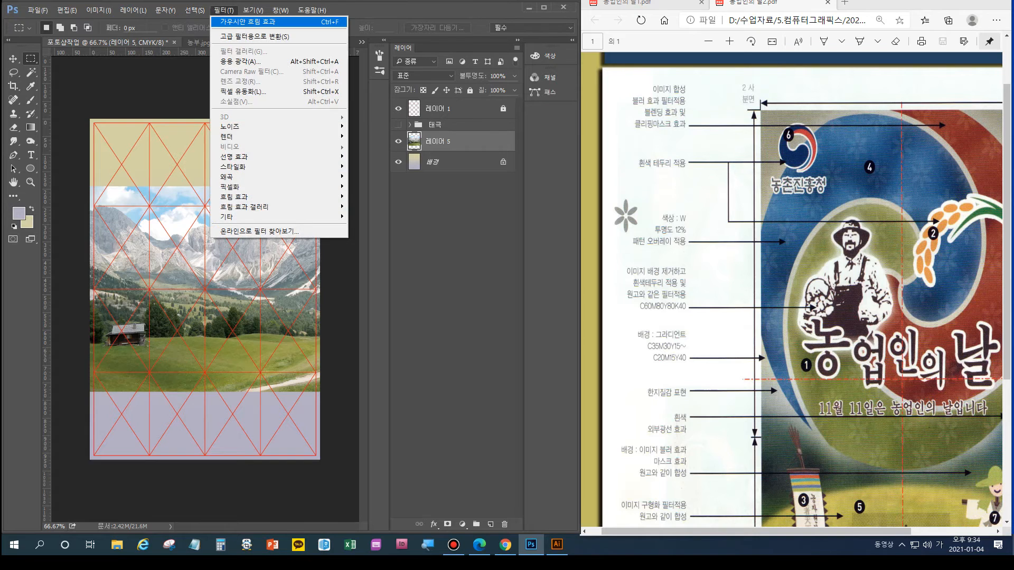
pyautogui.click(248, 22)
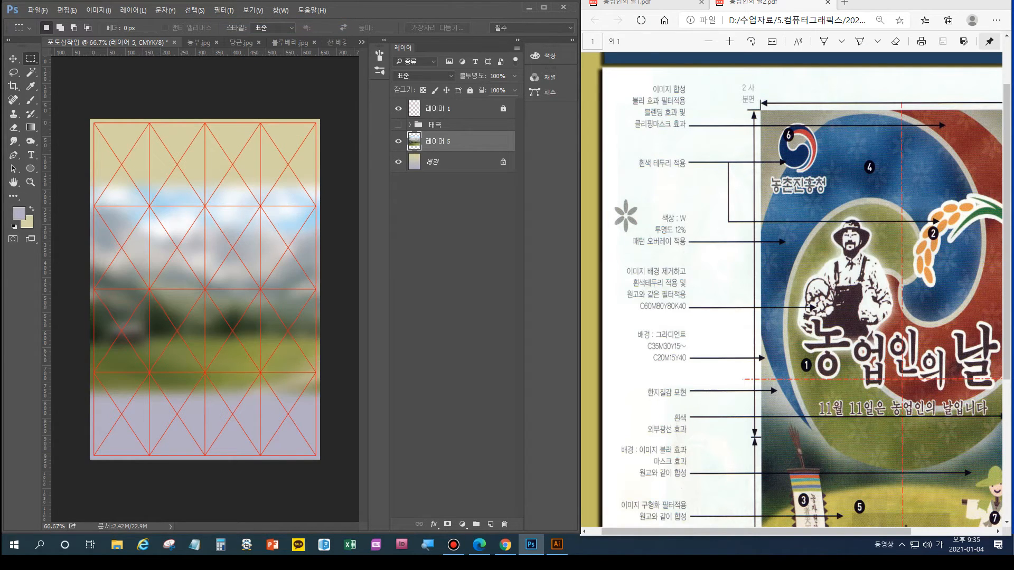
pyautogui.hotkey('ctrl', 'z')
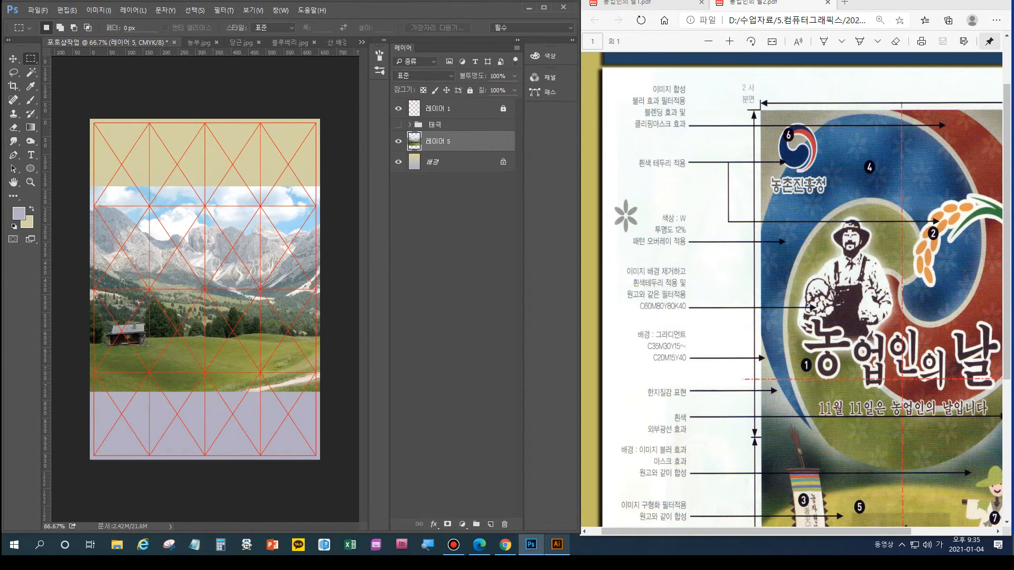
# Scale the mountain layer down proportionally to about 78.6%, keeping its lower-left corner in place
pyautogui.click(557, 545)
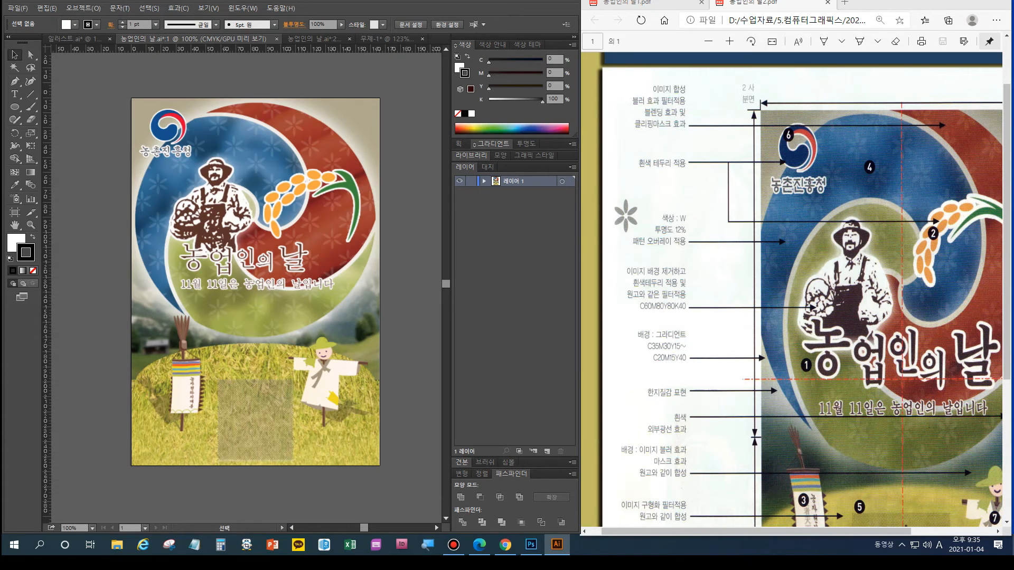
pyautogui.click(531, 545)
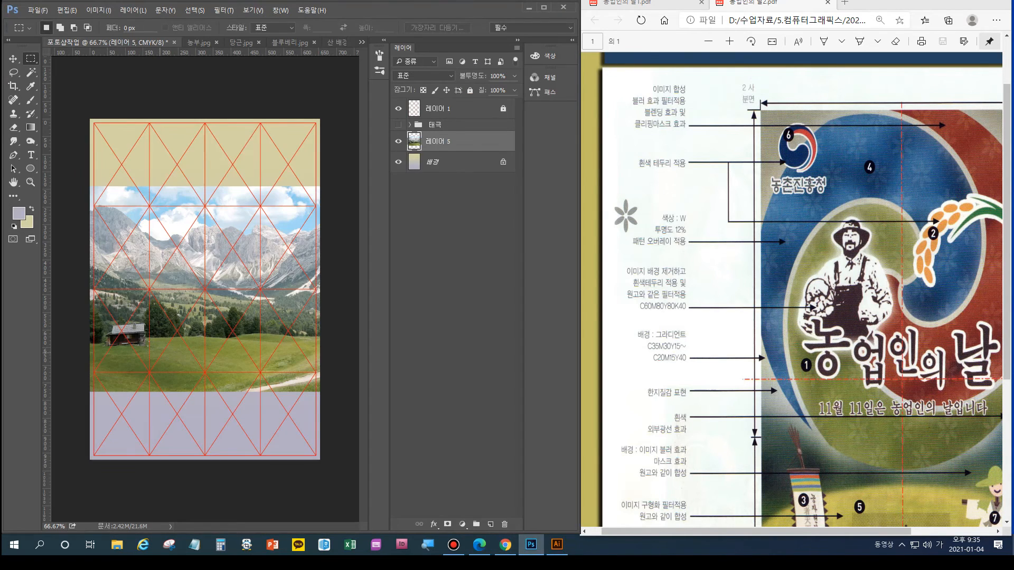
pyautogui.hotkey('ctrl', 't')
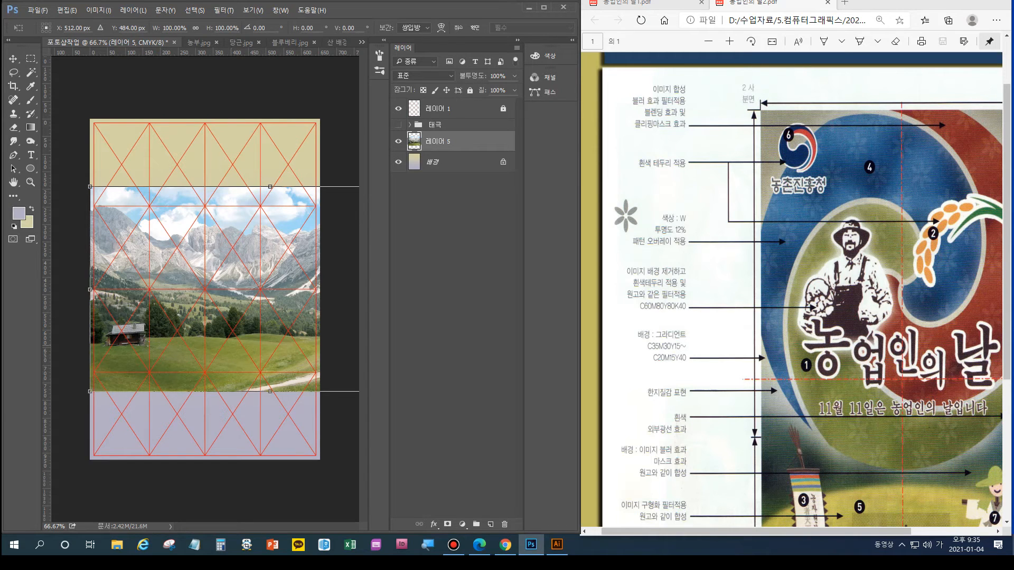
pyautogui.hotkey('ctrl', '-')
pyautogui.hotkey('ctrl', '-')
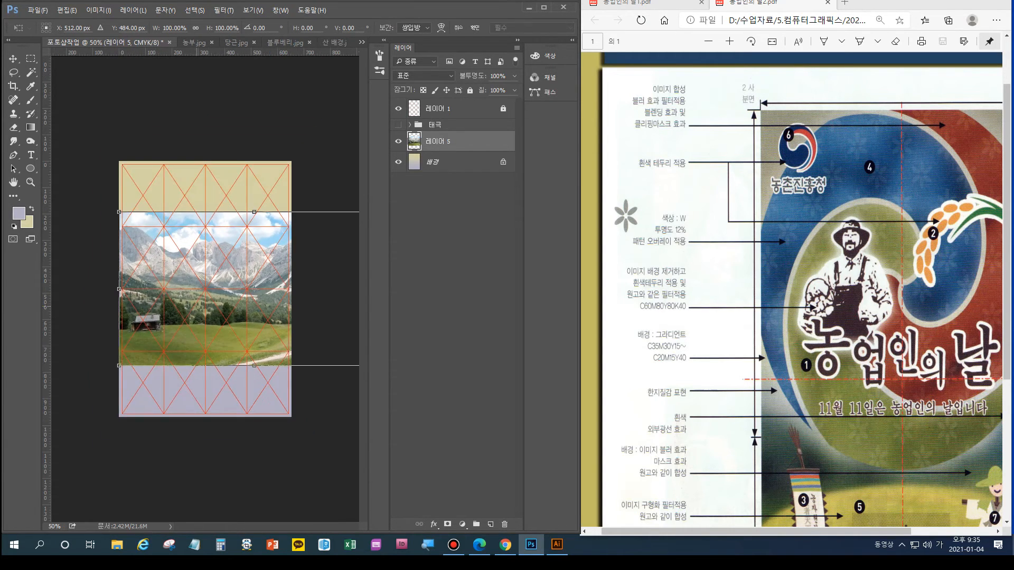
pyautogui.moveTo(327, 238); pyautogui.dragTo(289, 260)
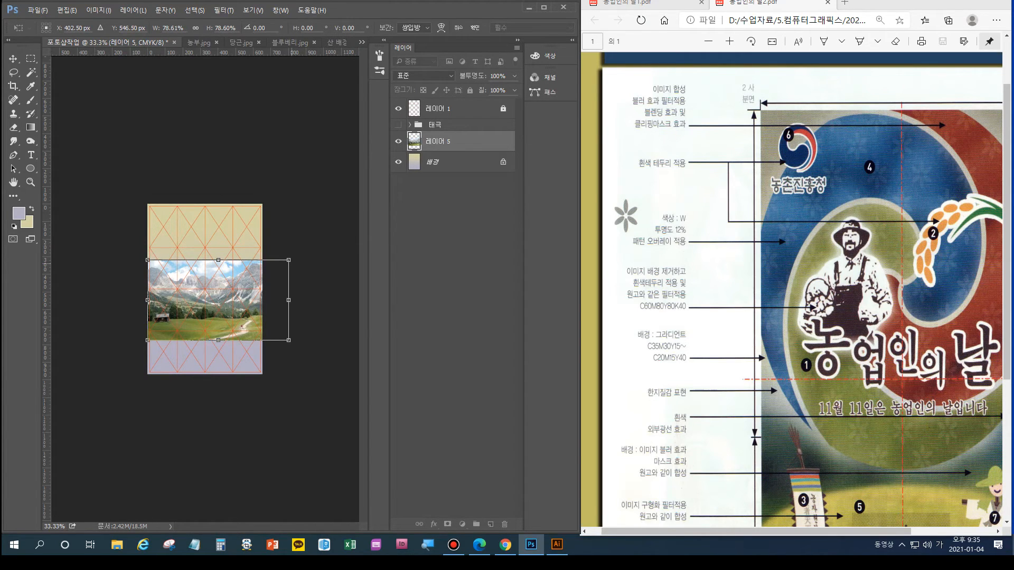
pyautogui.hotkey('ctrl', '+')
pyautogui.hotkey('ctrl', '+')
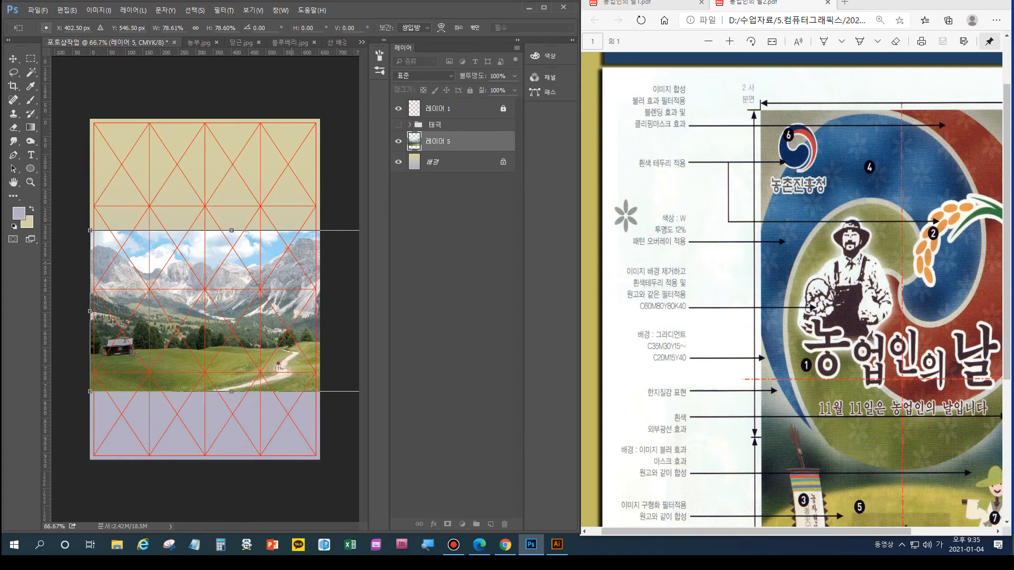
pyautogui.press('Return')
pyautogui.press('m')
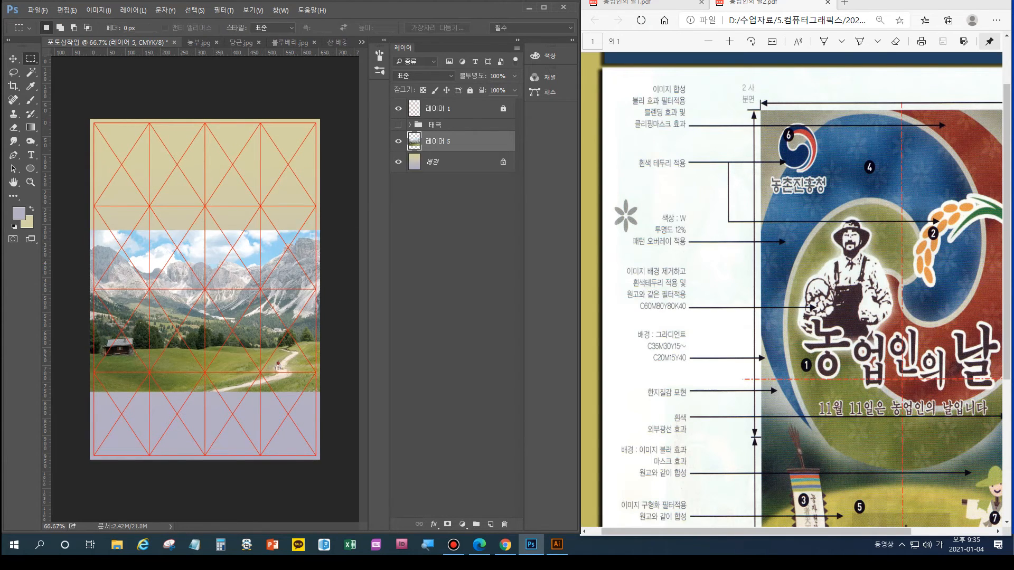
# Apply a Gaussian Blur with a 3.5-pixel radius to the mountain layer
pyautogui.click(224, 10)
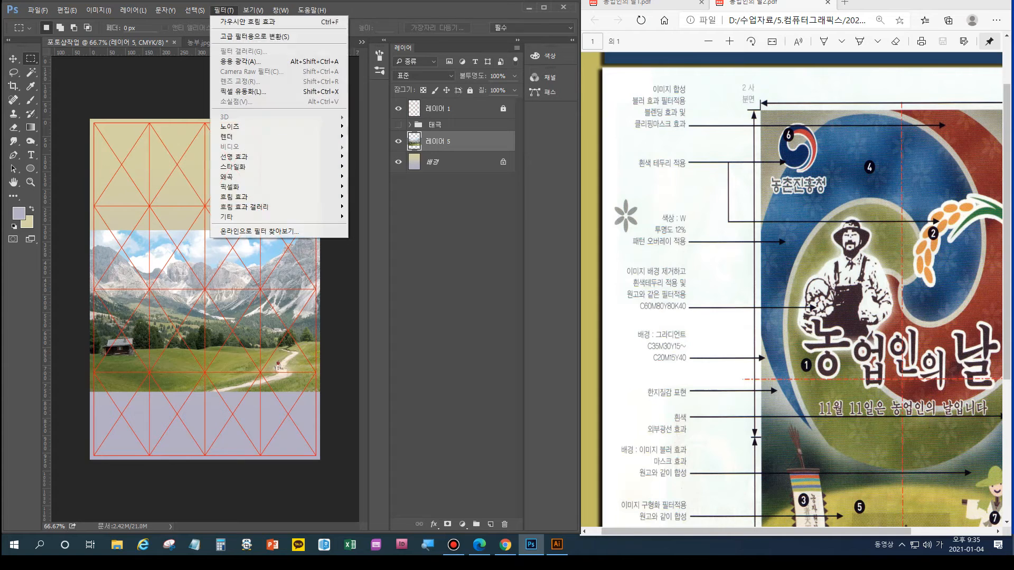
pyautogui.moveTo(234, 196)
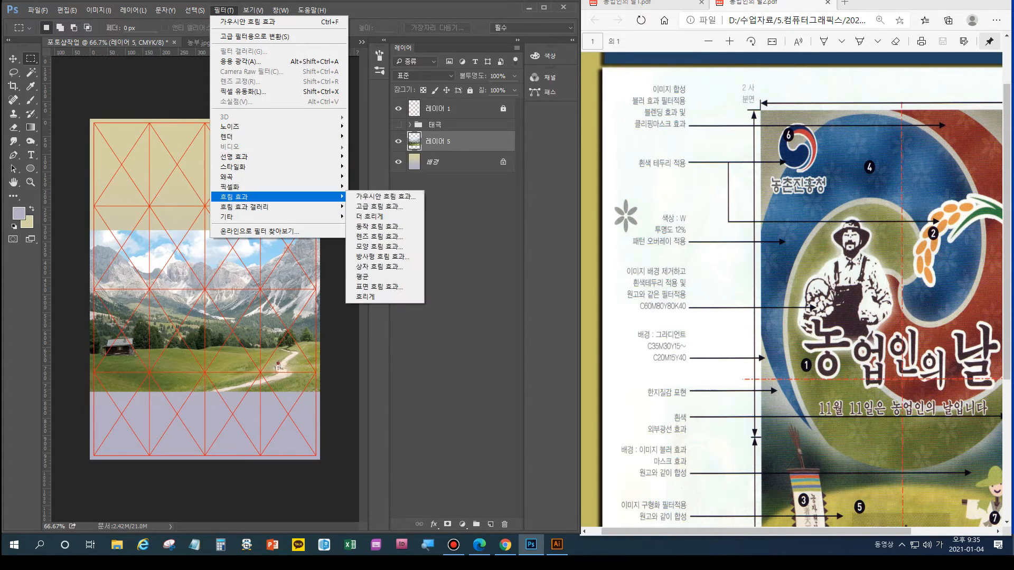
pyautogui.click(384, 197)
pyautogui.moveTo(595, 249); pyautogui.dragTo(571, 249)
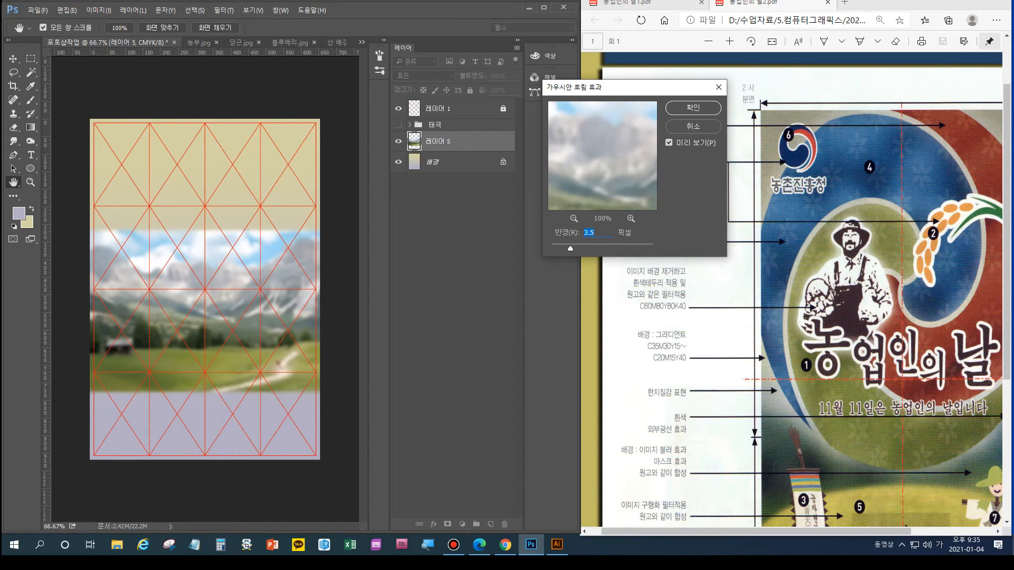
pyautogui.press('Return')
pyautogui.press('m')
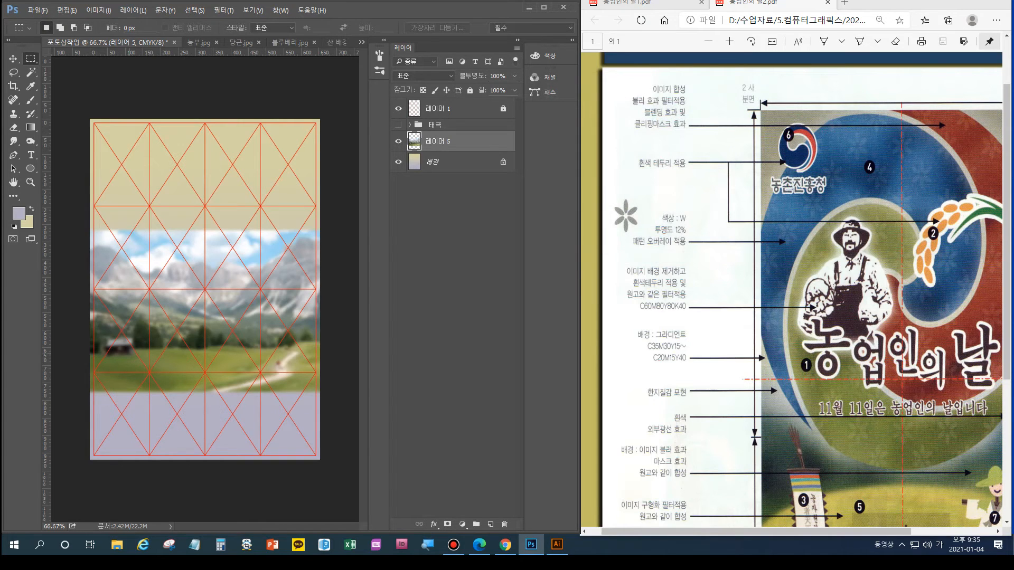
# Add a layer mask to the mountain layer and fade out the sky and peaks with a vertical black-to-white linear gradient
pyautogui.press('ctrl')
pyautogui.press('ctrl')
pyautogui.press('ctrl')
pyautogui.click(448, 524)
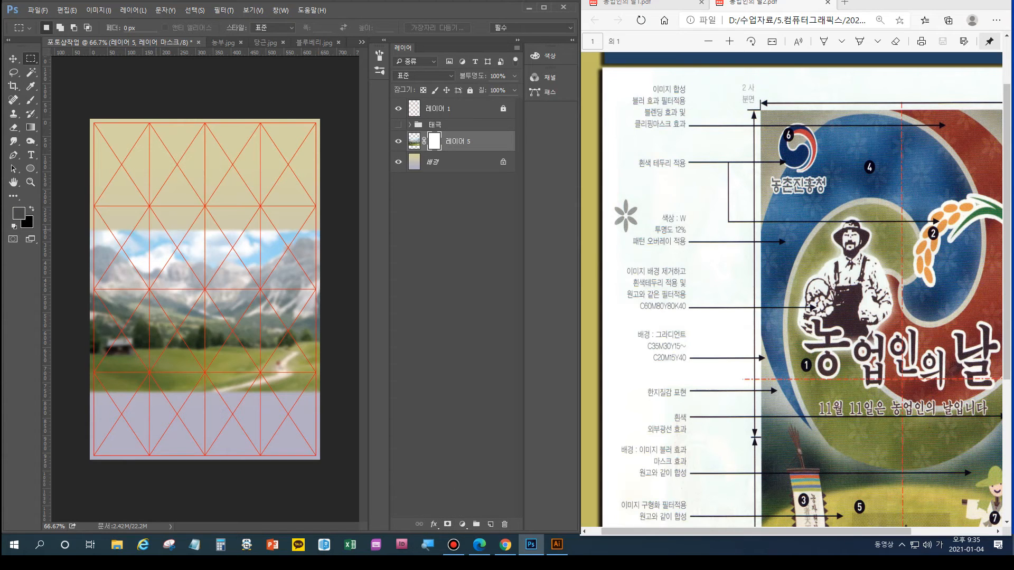
pyautogui.press('g')
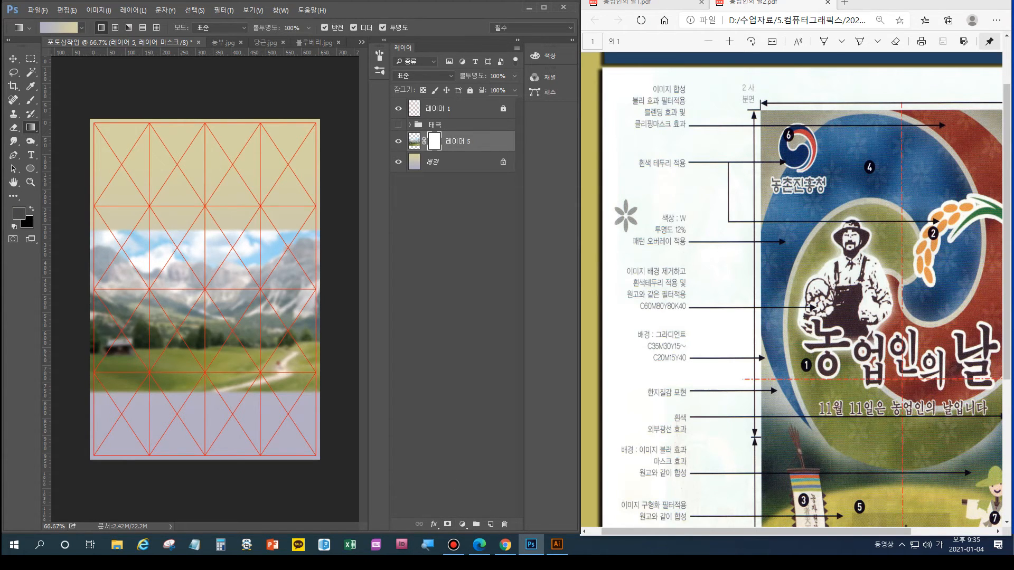
pyautogui.click(59, 27)
pyautogui.click(352, 316)
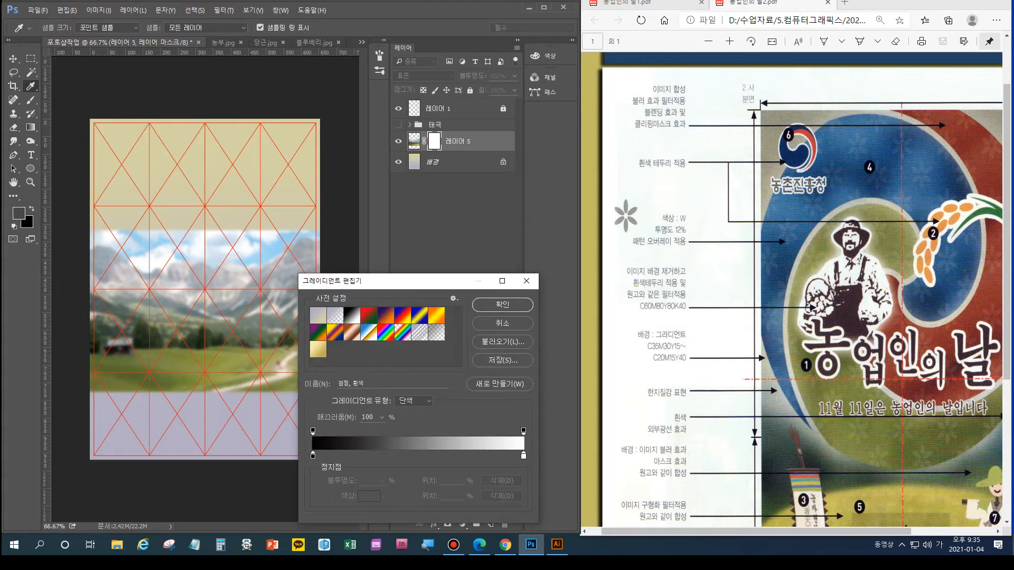
pyautogui.click(502, 305)
pyautogui.moveTo(170, 230)
pyautogui.mouseDown()
pyautogui.moveTo(170, 290)
pyautogui.moveTo(170, 231)
pyautogui.mouseUp()
pyautogui.moveTo(177, 332); pyautogui.dragTo(175, 246)
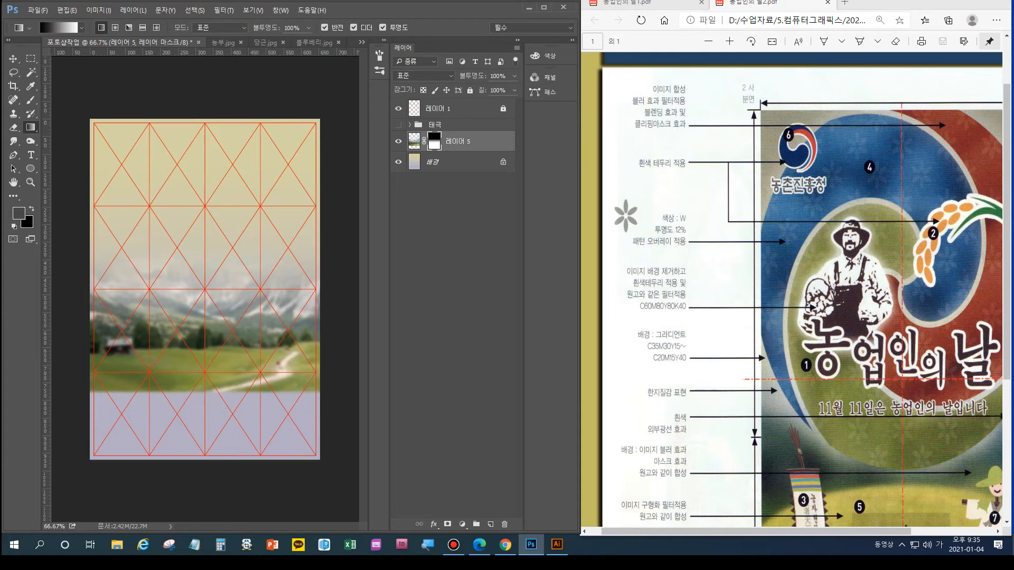
# Compare the composition with the reference PDF and the finished poster in Illustrator, toggling the 태극 group's visibility and leaving it hidden
pyautogui.scroll(-3, 803, 290)
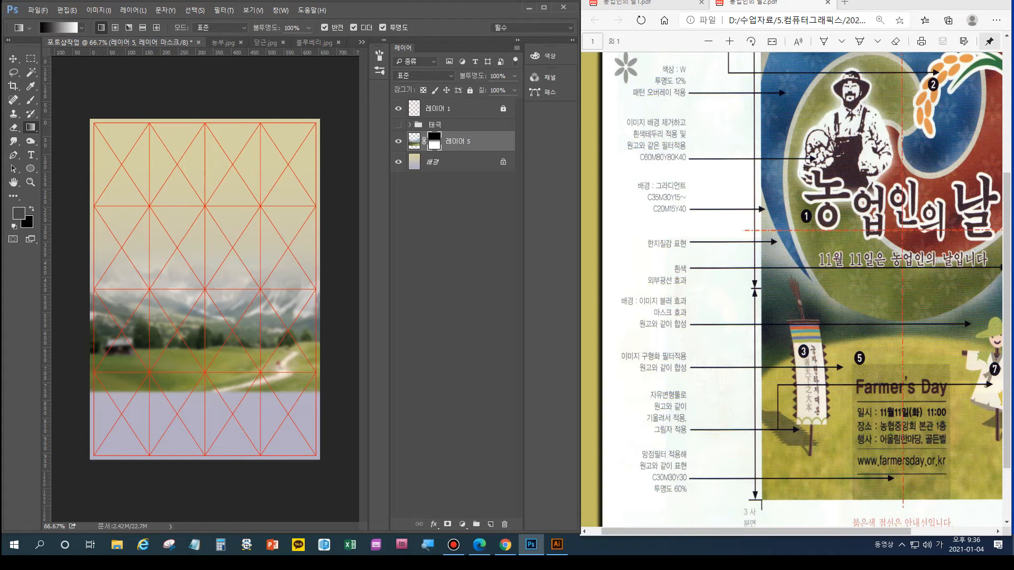
pyautogui.click(557, 545)
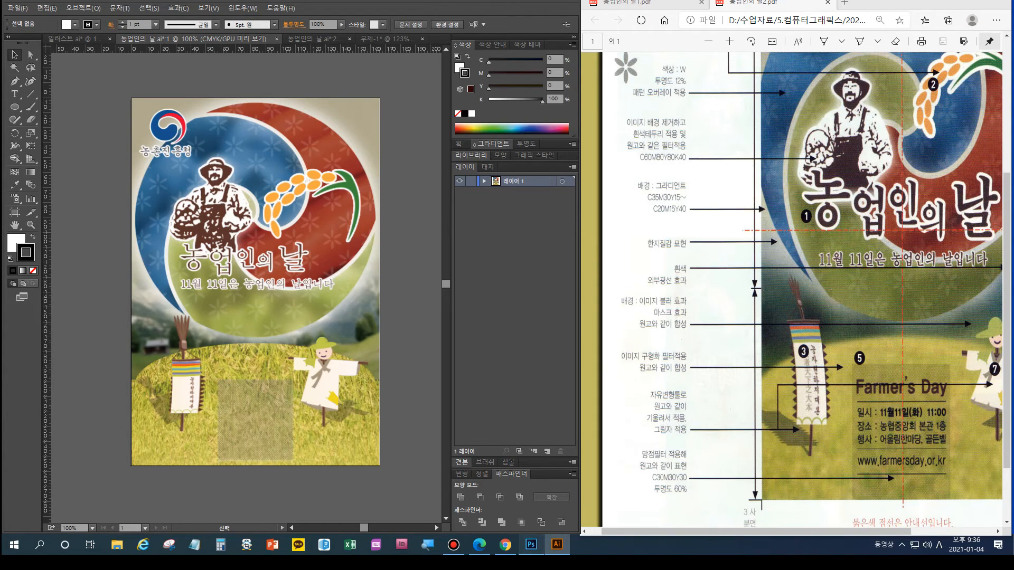
pyautogui.click(531, 545)
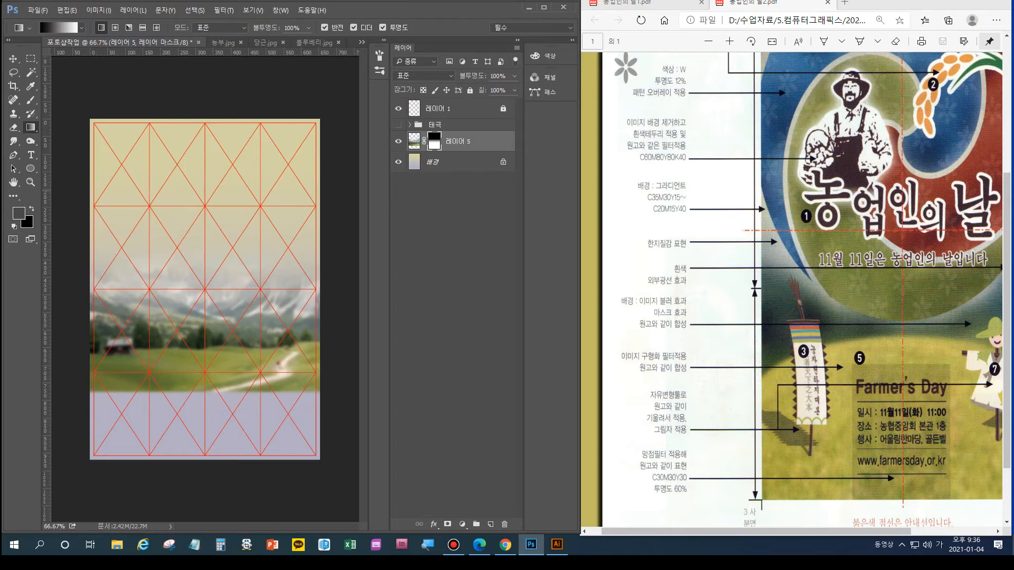
pyautogui.click(398, 125)
pyautogui.click(398, 125)
pyautogui.click(398, 125)
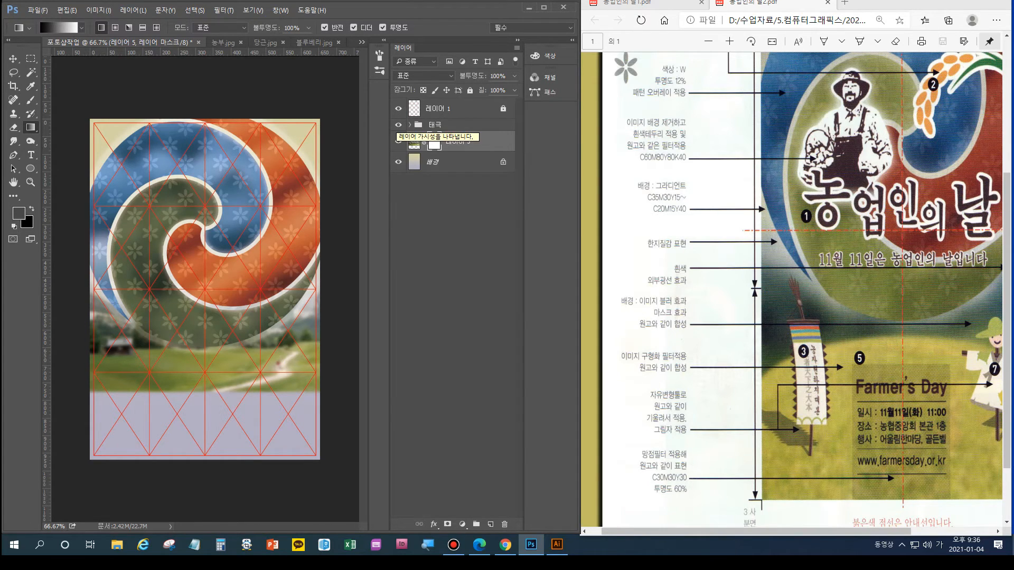
pyautogui.click(398, 125)
# Copy the whole 황금들녘.jpg image and paste it directly above the background layer of the 포토샵작업 document
pyautogui.click(449, 162)
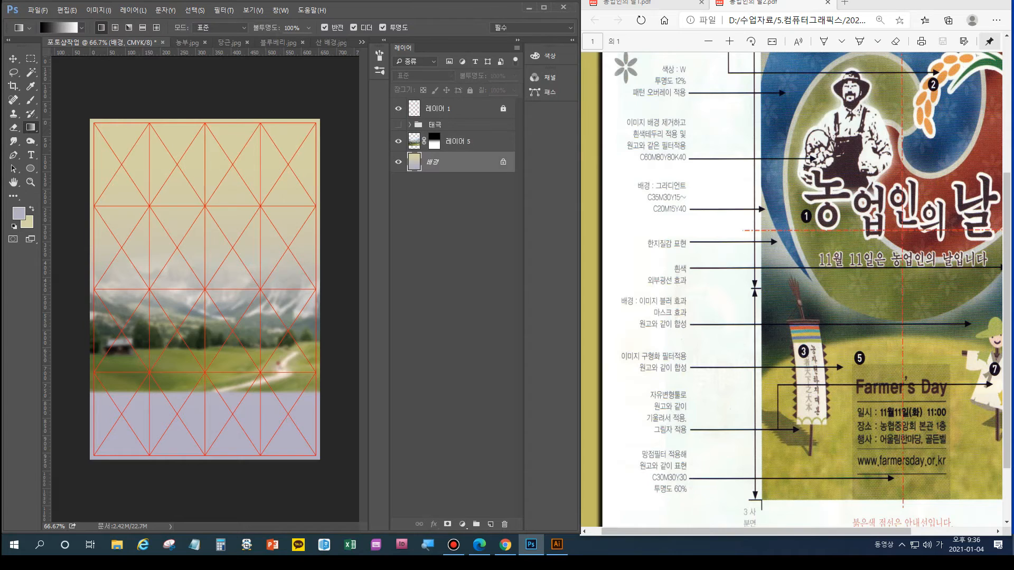
pyautogui.click(362, 41)
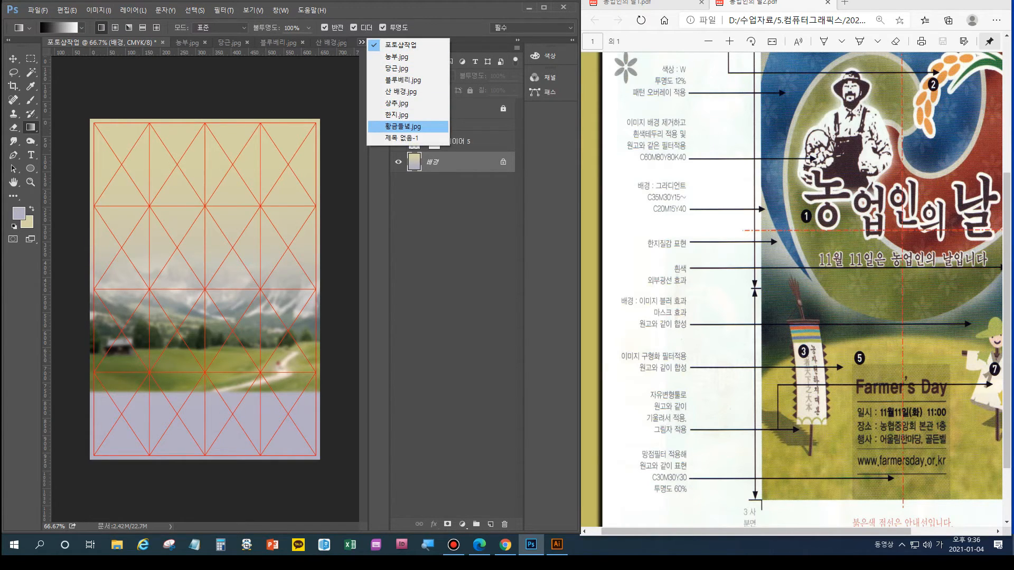
pyautogui.click(402, 127)
pyautogui.hotkey('ctrl', 'a')
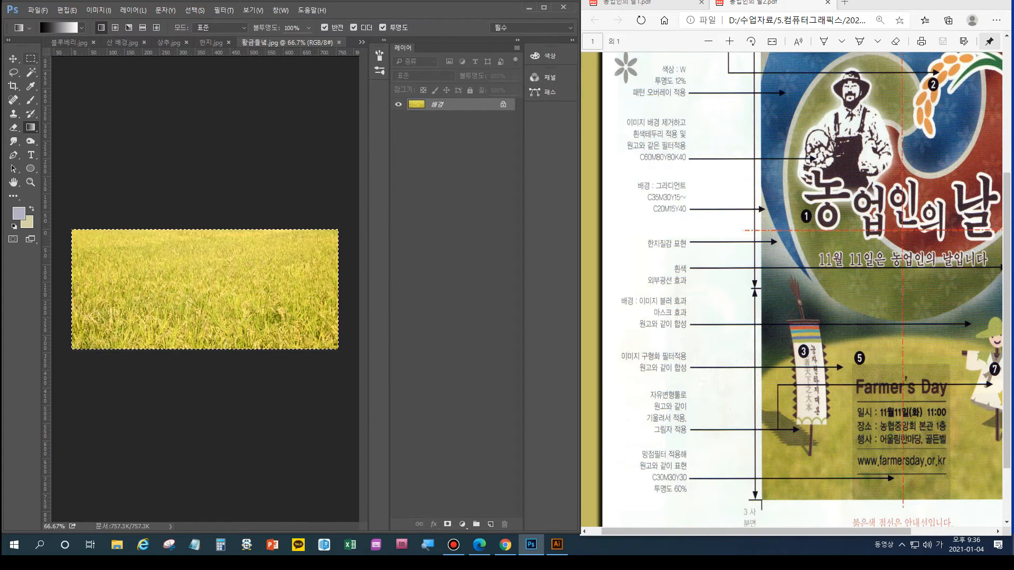
pyautogui.click(362, 42)
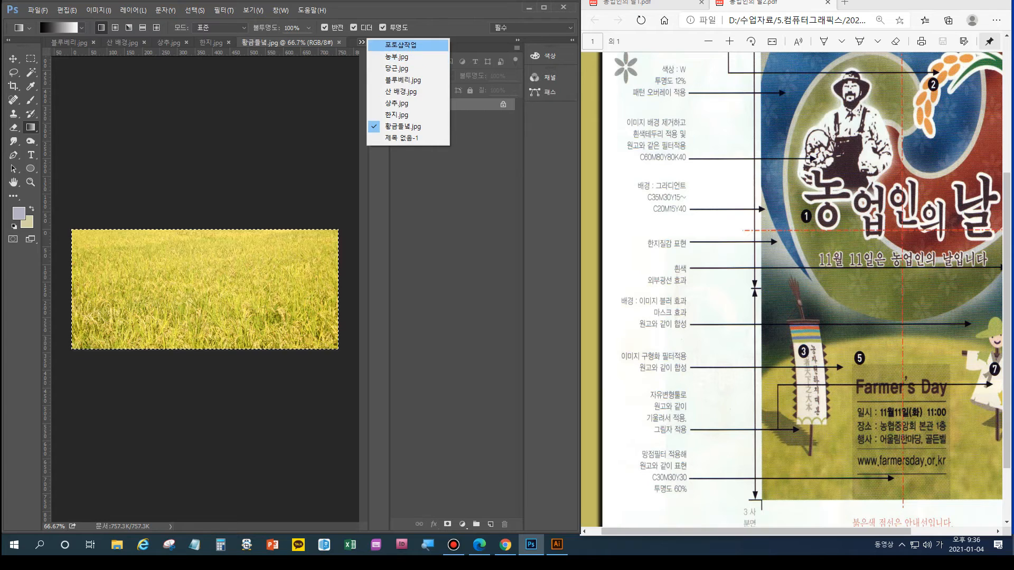
pyautogui.click(406, 44)
pyautogui.hotkey('ctrl', 'v')
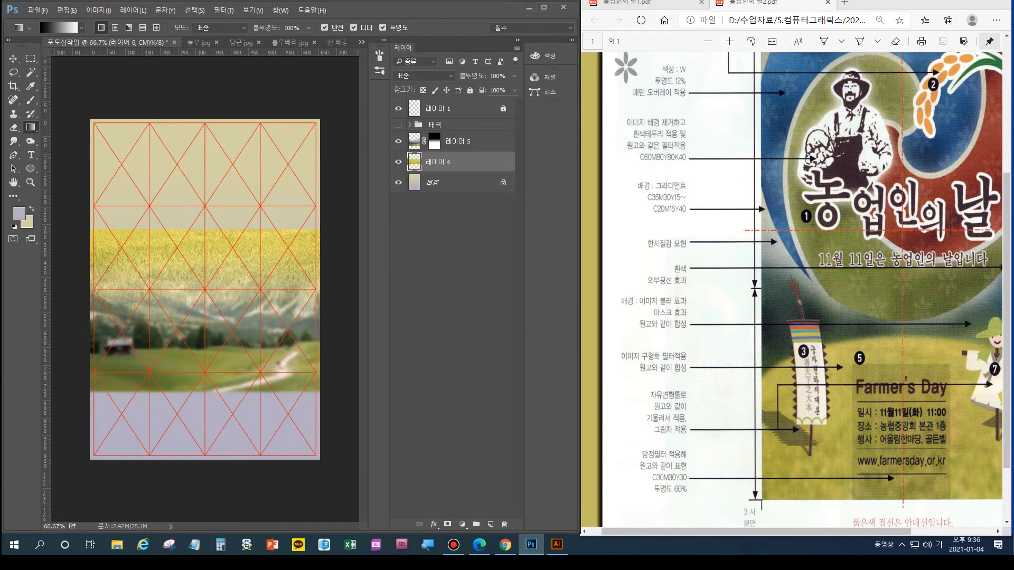
# Move the rice field image to the bottom edge of the poster and bring its layer above the mountain layer
pyautogui.click(14, 59)
pyautogui.moveTo(258, 222); pyautogui.dragTo(241, 344)
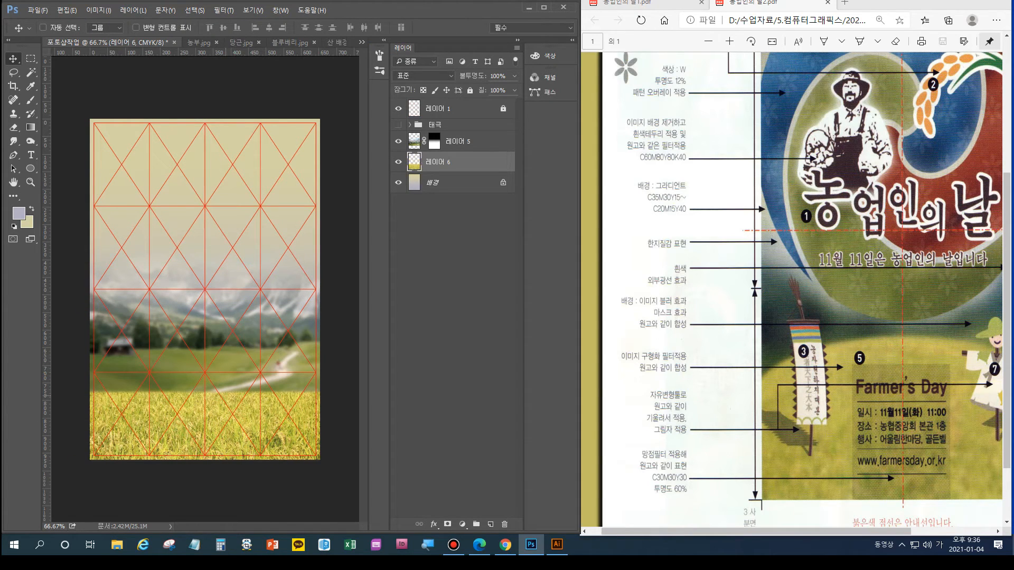
pyautogui.hotkey('ctrl', ']')
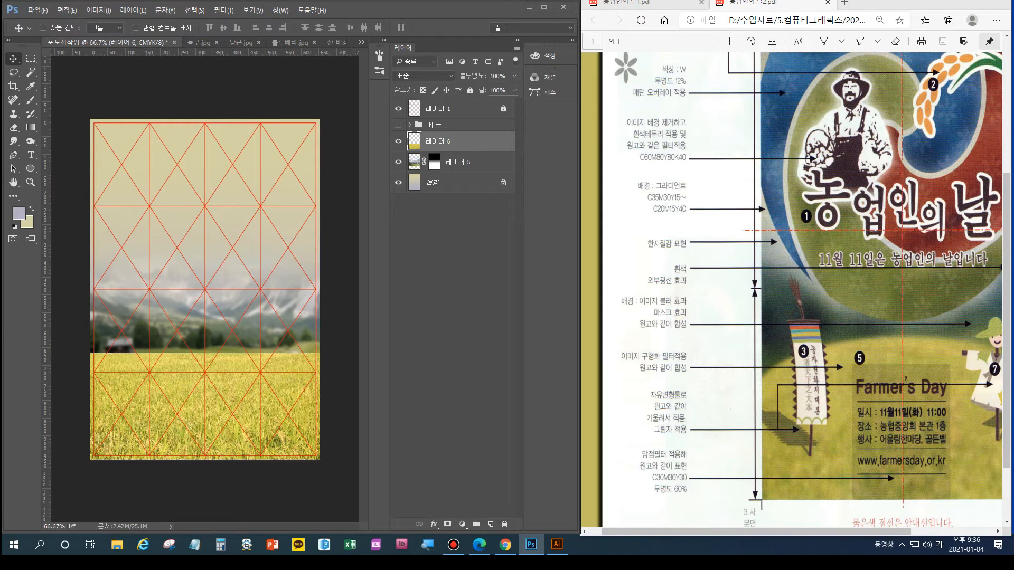
# Open the Spherize filter for the rice field layer and zoom its preview out to 12.5%
pyautogui.click(224, 10)
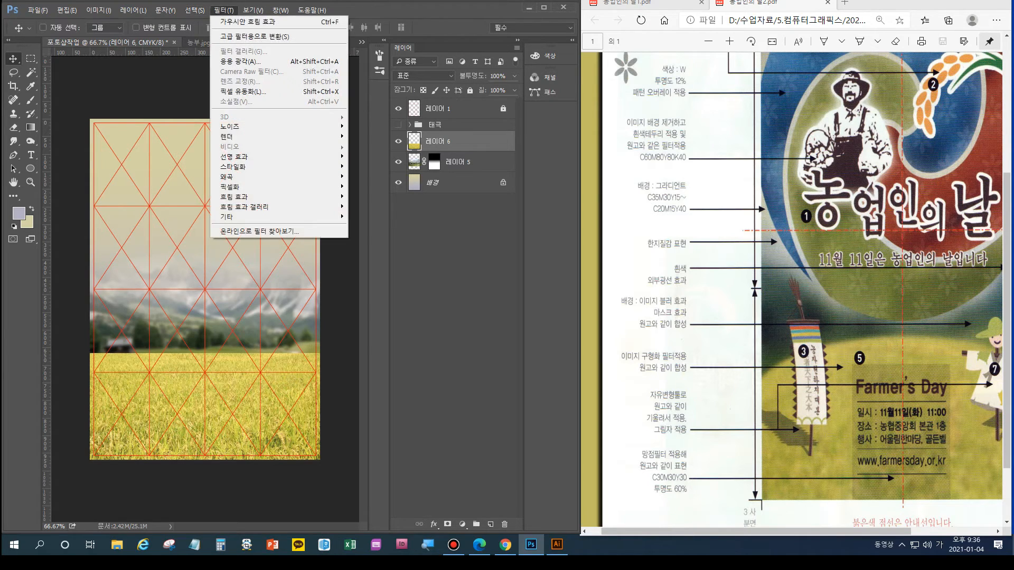
pyautogui.moveTo(233, 177)
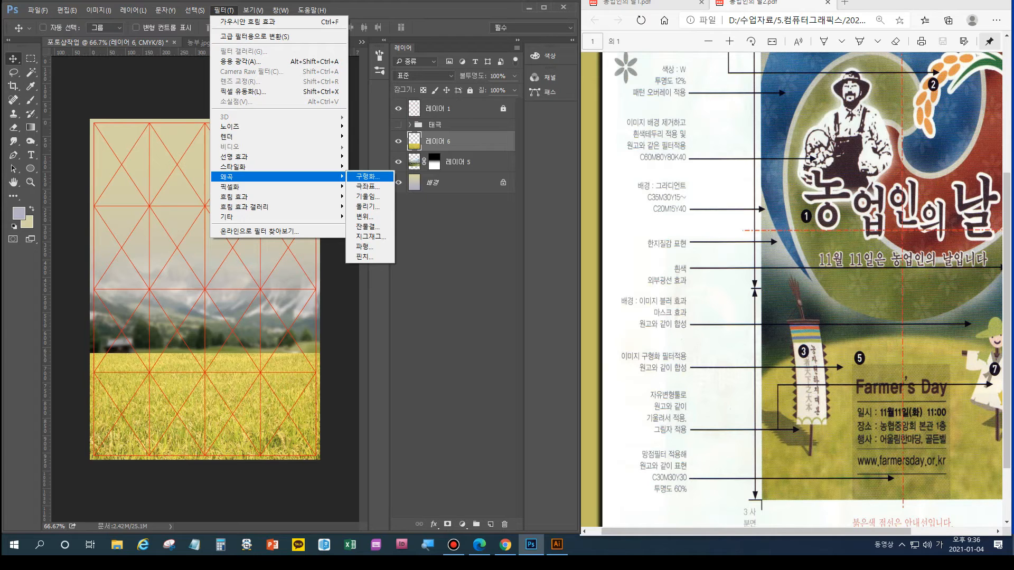
pyautogui.click(367, 177)
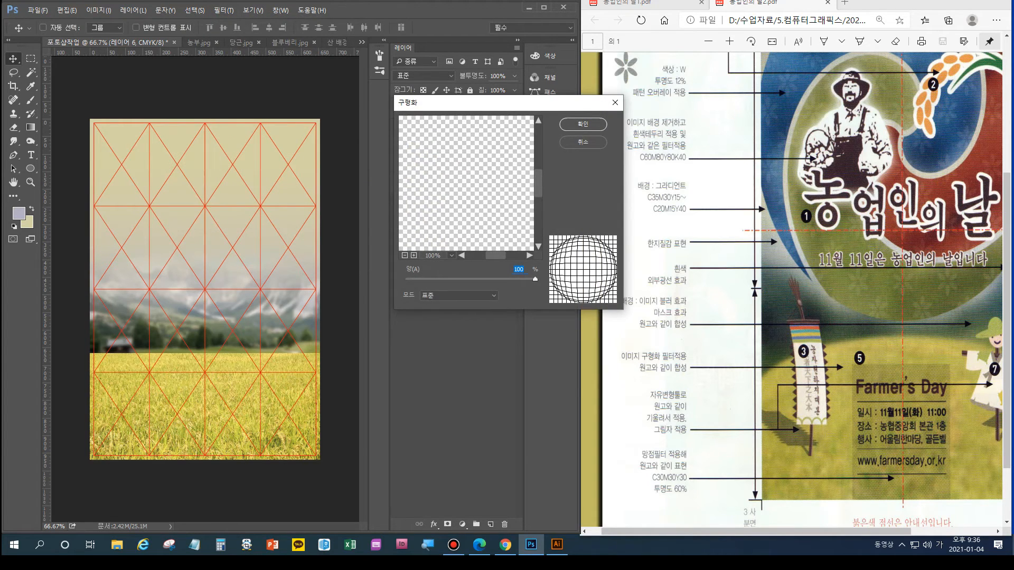
pyautogui.click(406, 255)
pyautogui.click(405, 256)
pyautogui.click(405, 256)
pyautogui.click(405, 256)
pyautogui.click(405, 255)
pyautogui.click(405, 256)
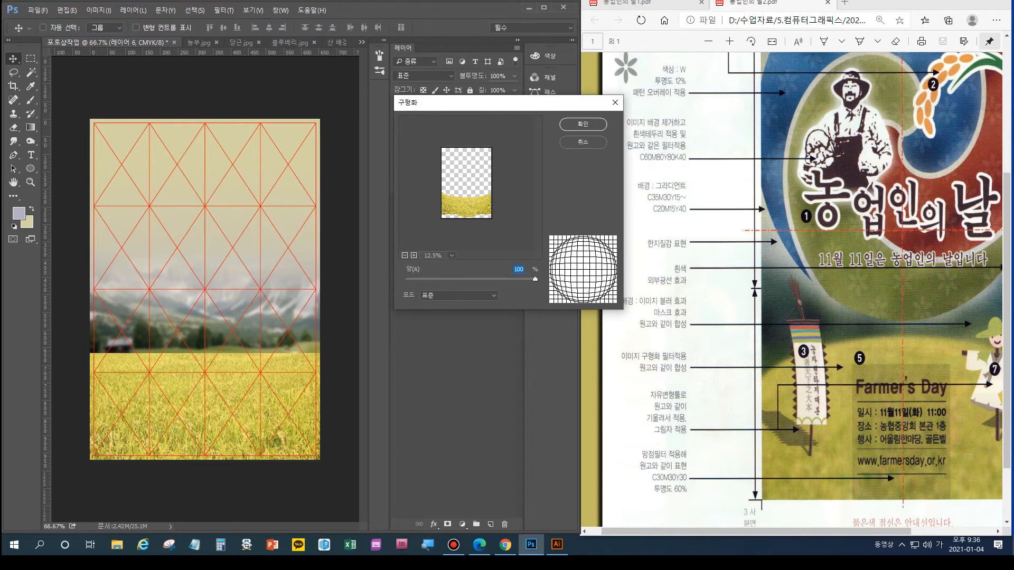
# Try Spherize amounts of 53 and -27 with the horizontal-only and vertical-only modes, ending on the normal mode
pyautogui.write('53')
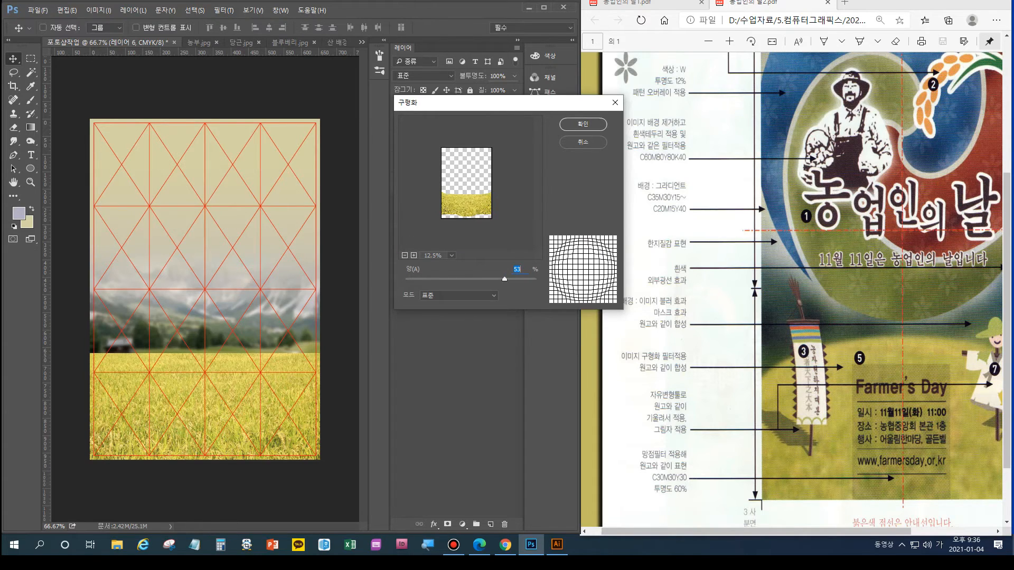
pyautogui.moveTo(505, 280); pyautogui.dragTo(453, 279)
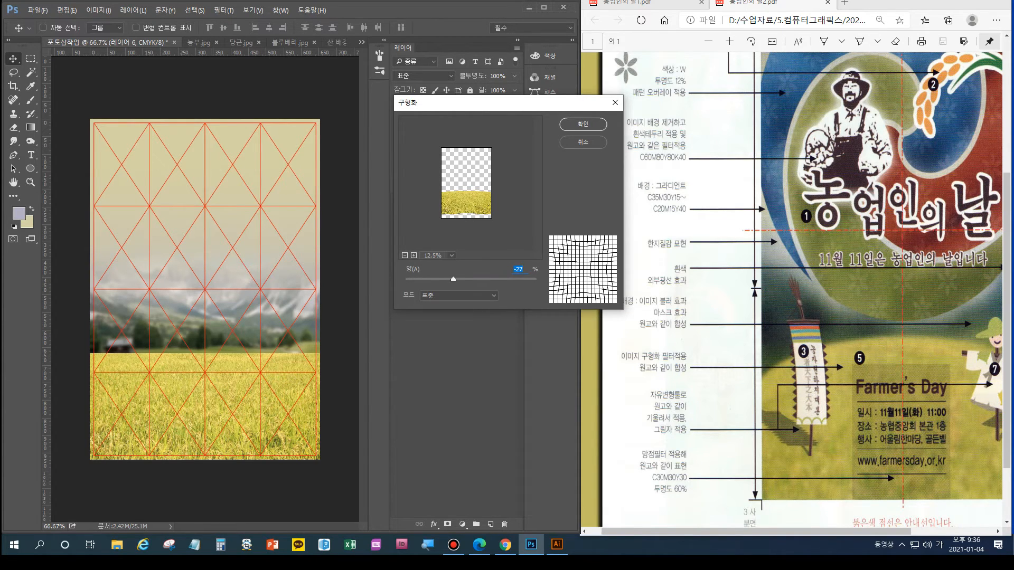
pyautogui.click(459, 295)
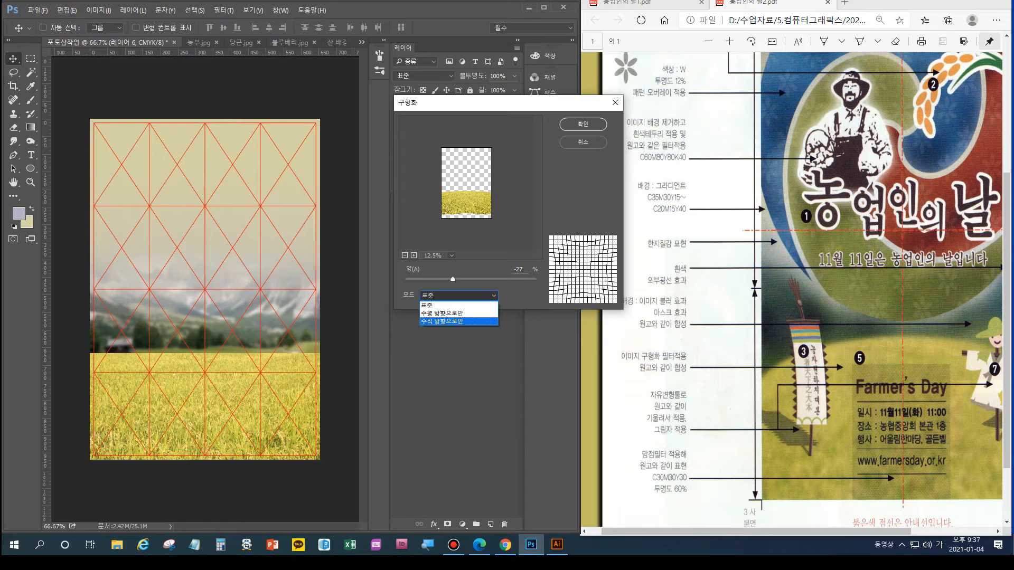
pyautogui.click(450, 322)
pyautogui.click(458, 296)
pyautogui.click(450, 314)
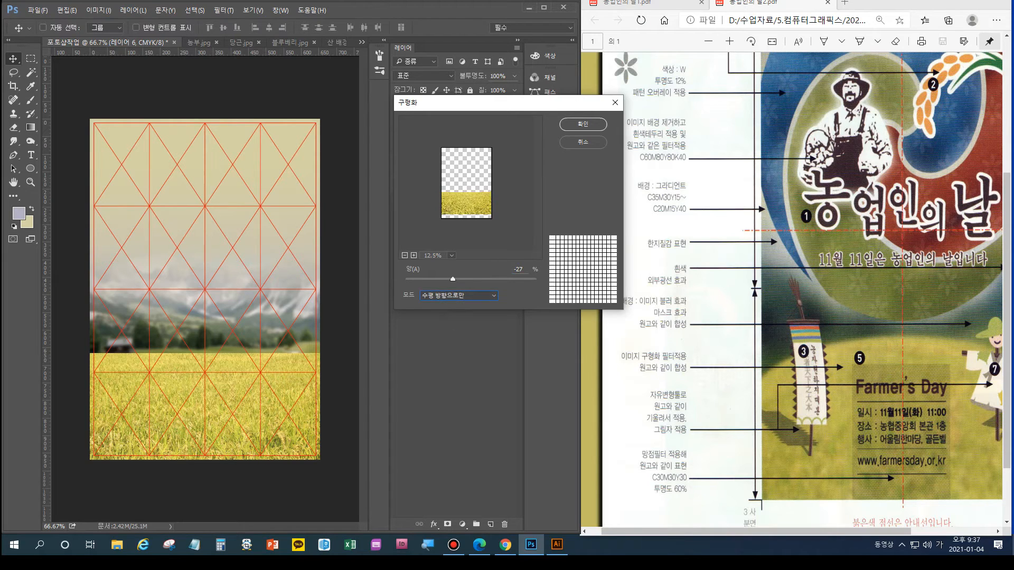
pyautogui.click(459, 295)
pyautogui.click(450, 322)
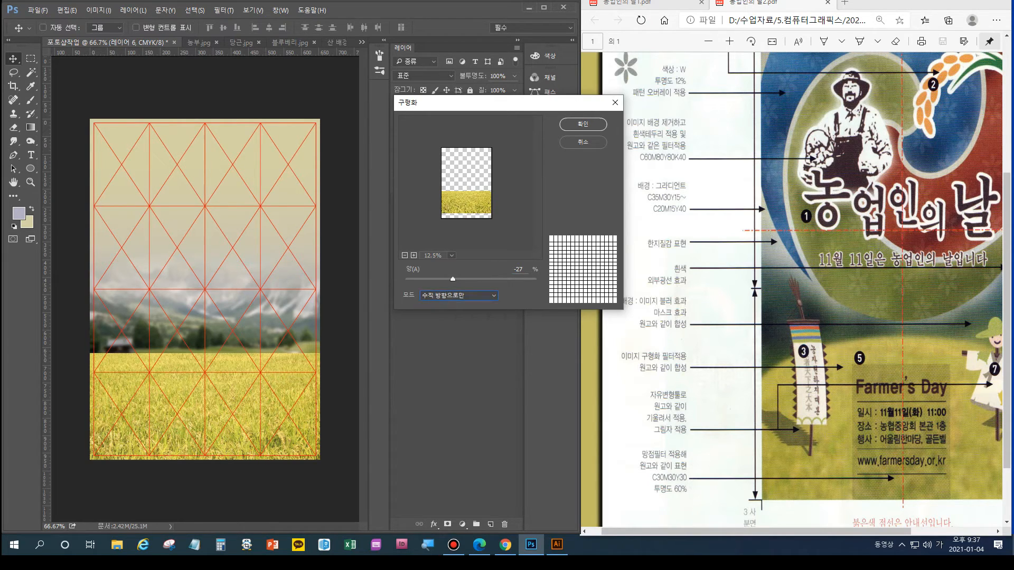
pyautogui.click(458, 296)
pyautogui.click(450, 306)
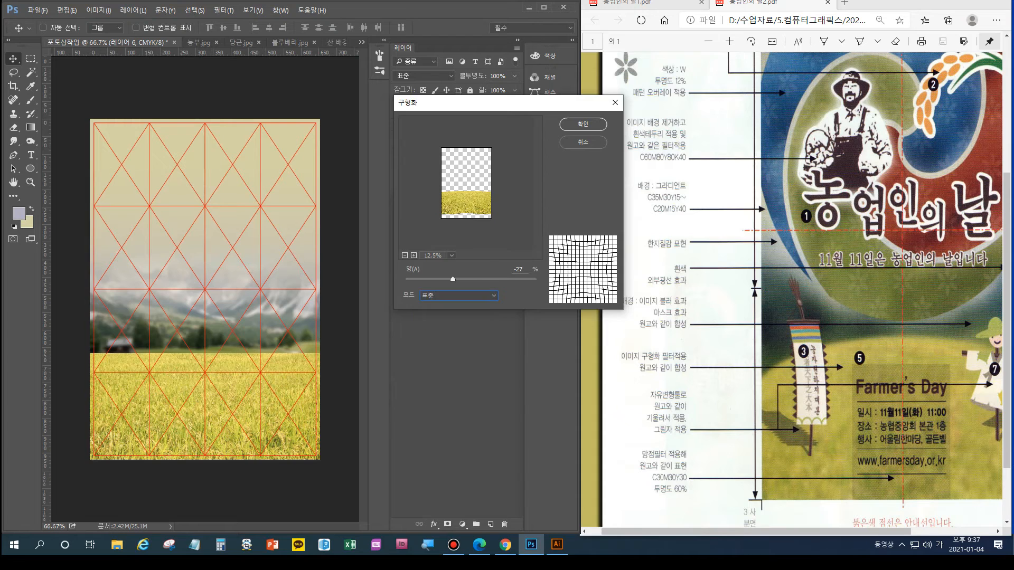
# Apply Spherize at -77% in normal mode so the rice field's upper edge arches into a hill
pyautogui.moveTo(452, 279); pyautogui.dragTo(420, 279)
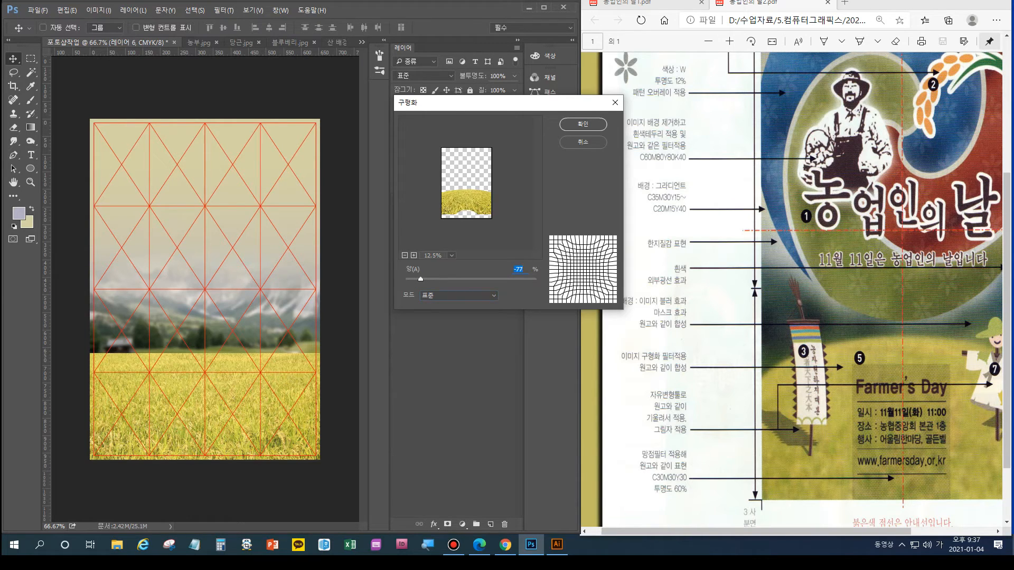
pyautogui.scroll(-4, 466, 183)
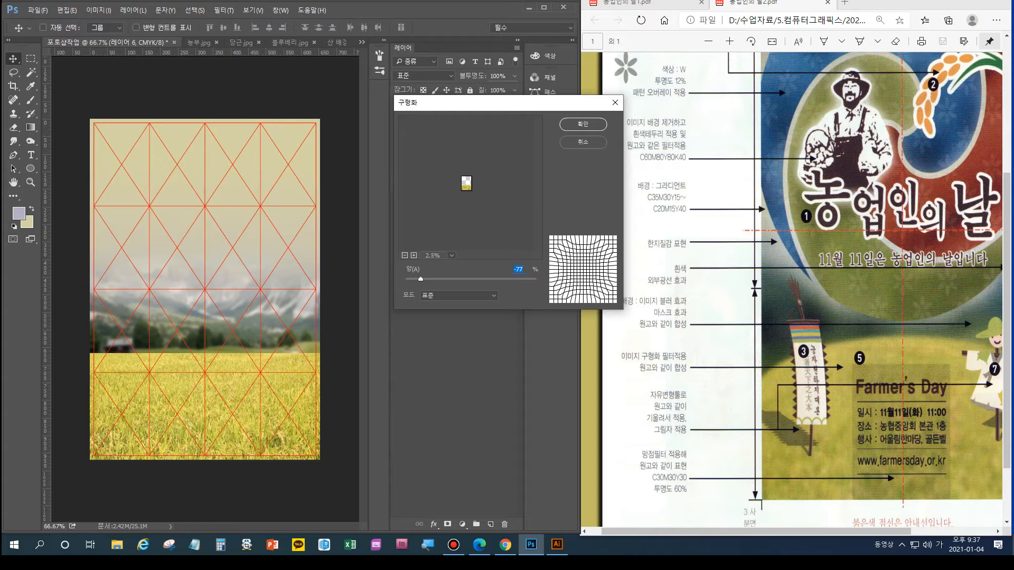
pyautogui.scroll(6, 467, 183)
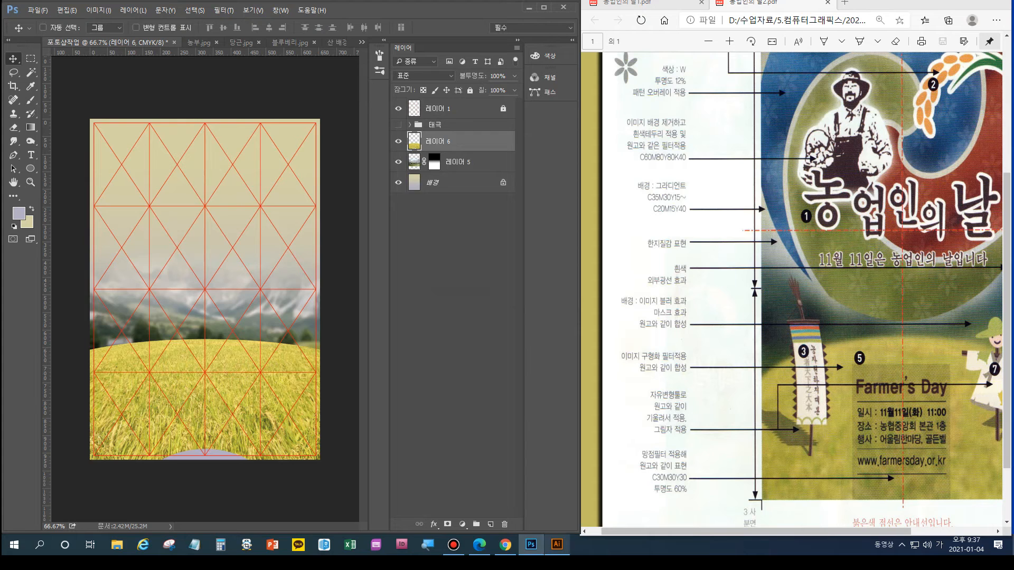
# Try a second Spherize pass on the rice field, and undo it together with the earlier -77% pass
pyautogui.click(557, 545)
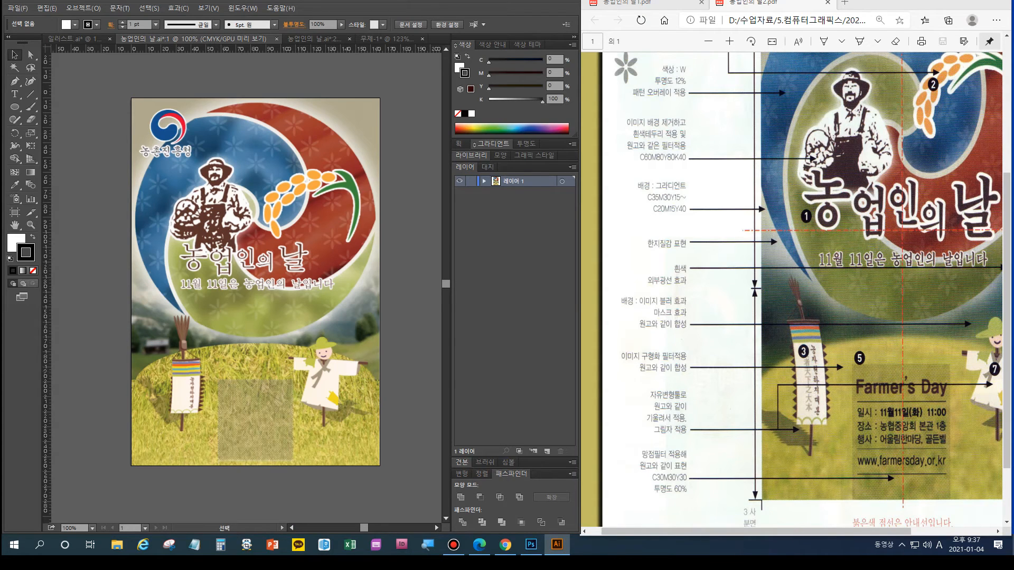
pyautogui.click(530, 544)
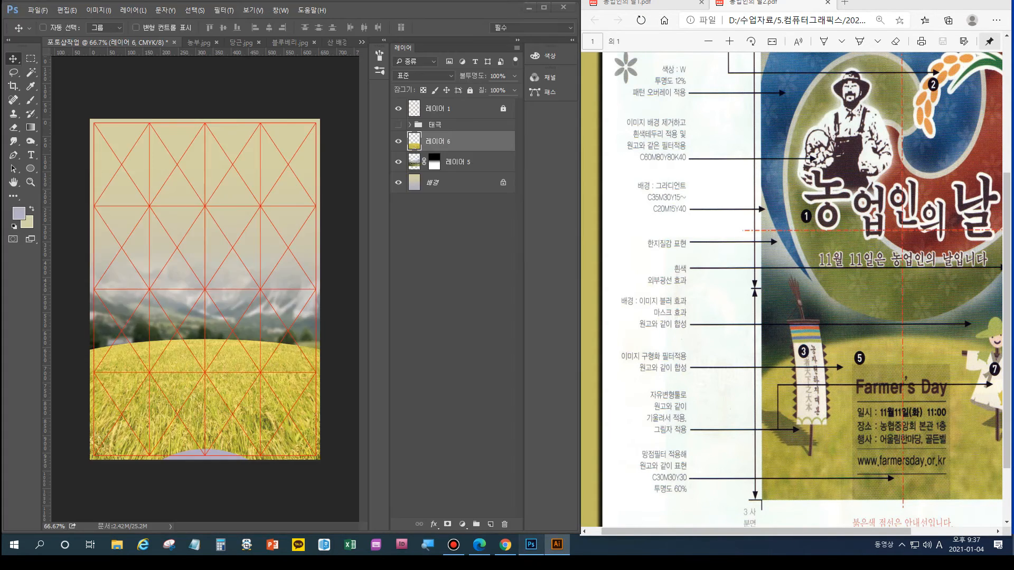
pyautogui.click(223, 10)
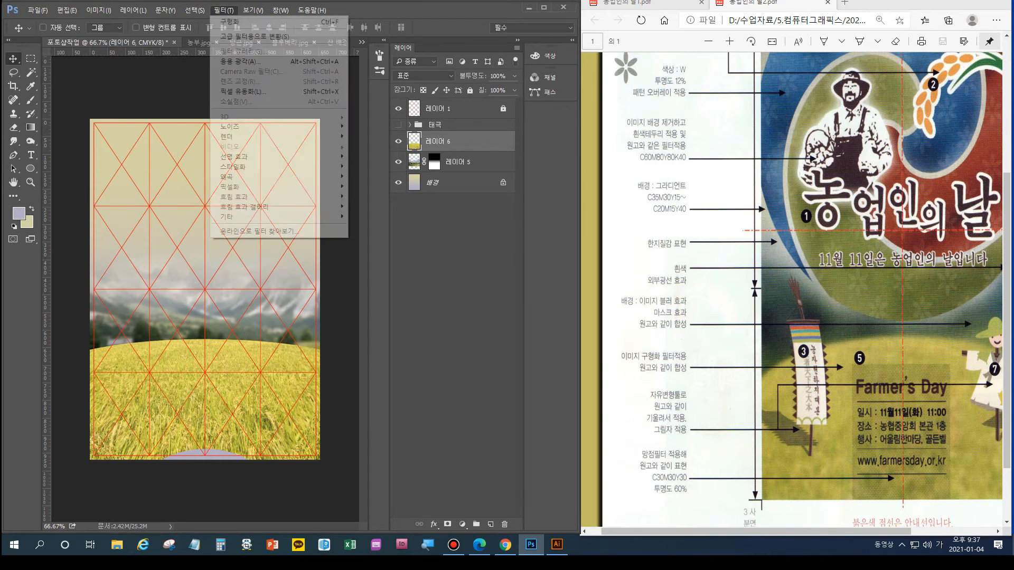
pyautogui.click(237, 22)
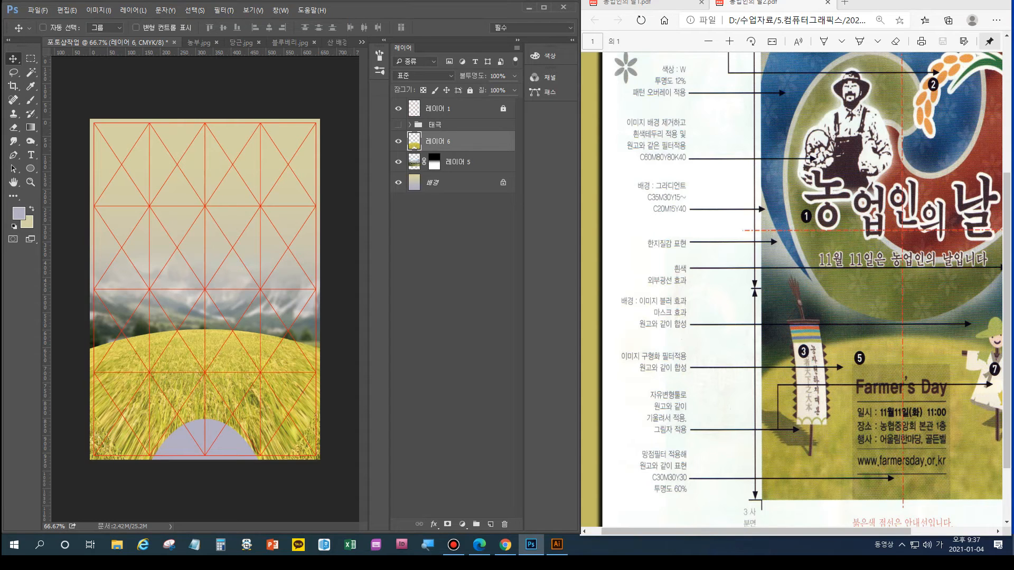
pyautogui.hotkey('ctrl', 'z')
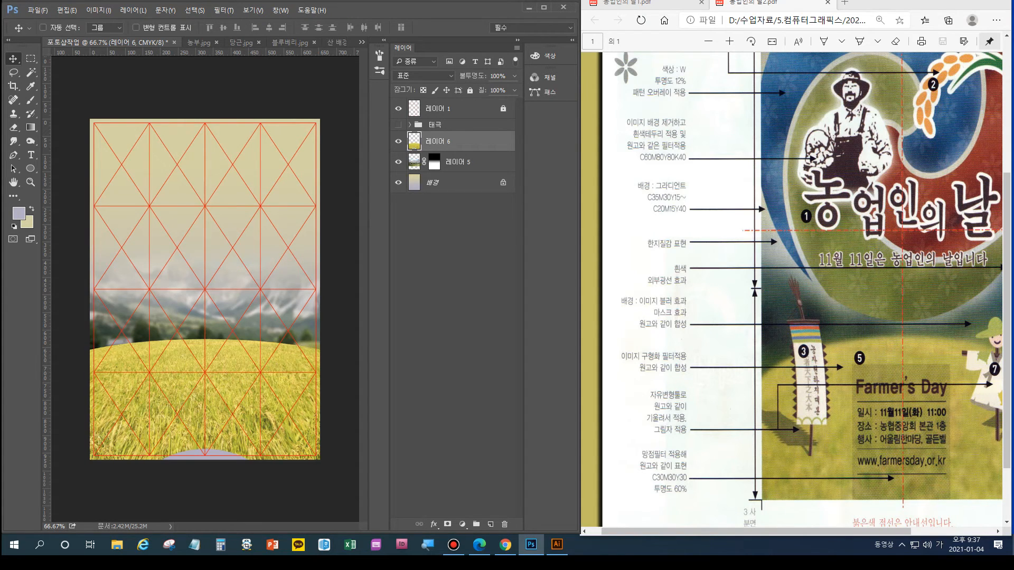
pyautogui.hotkey('ctrl', 'z')
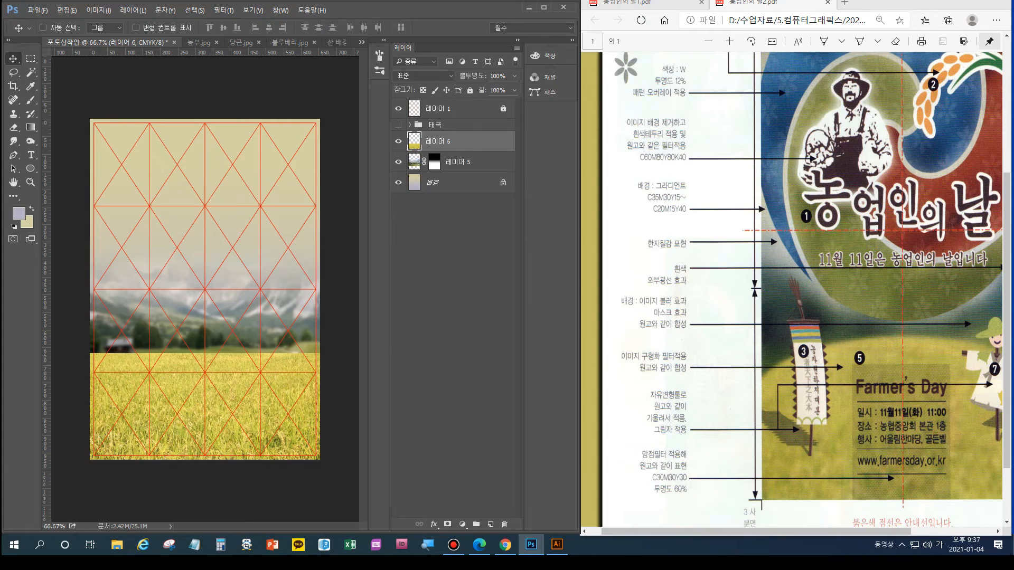
# Try Spherize on the rice field layer at -57% and -42% in normal mode
pyautogui.click(223, 10)
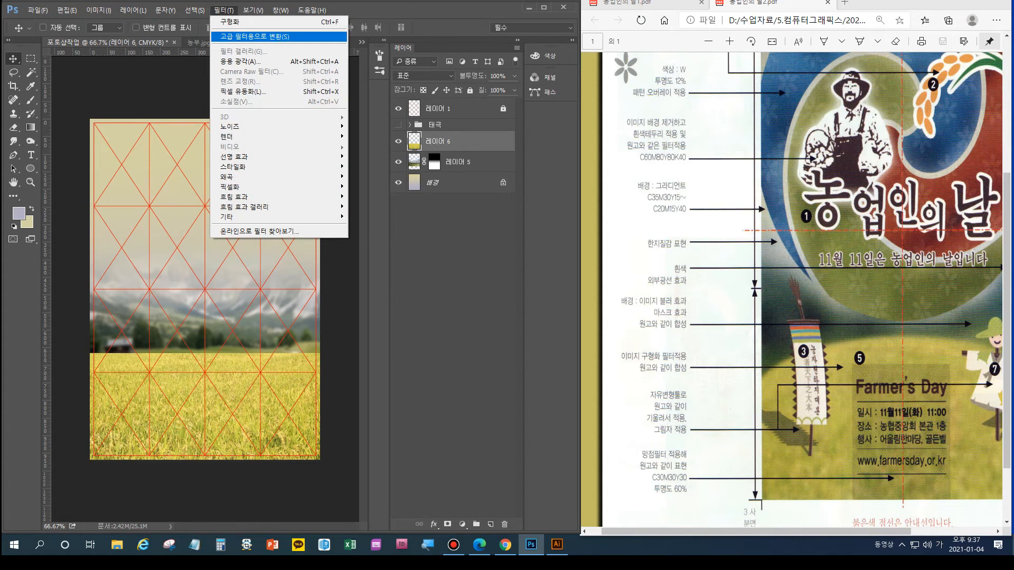
pyautogui.moveTo(254, 177)
pyautogui.click(367, 176)
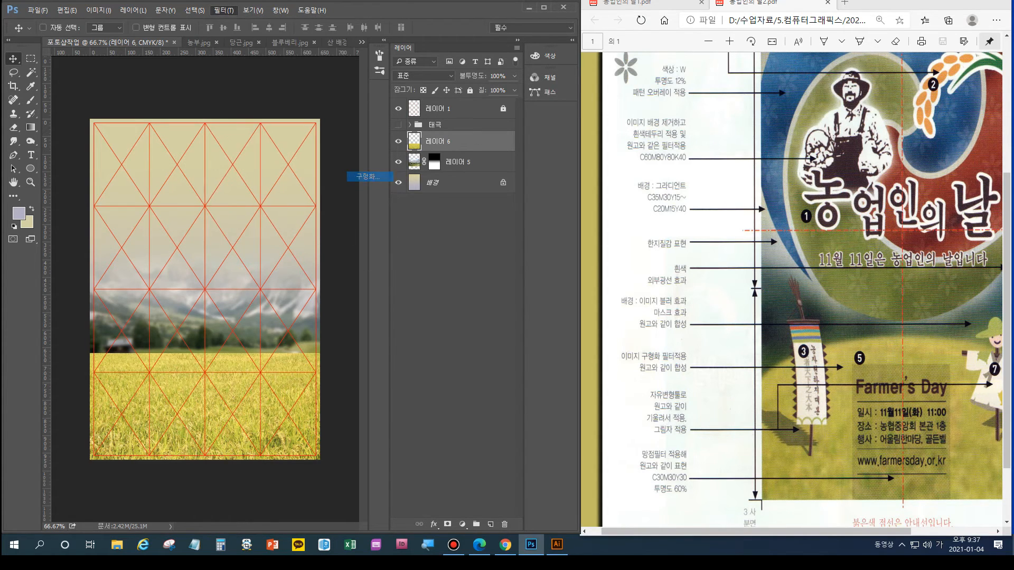
pyautogui.press('alt')
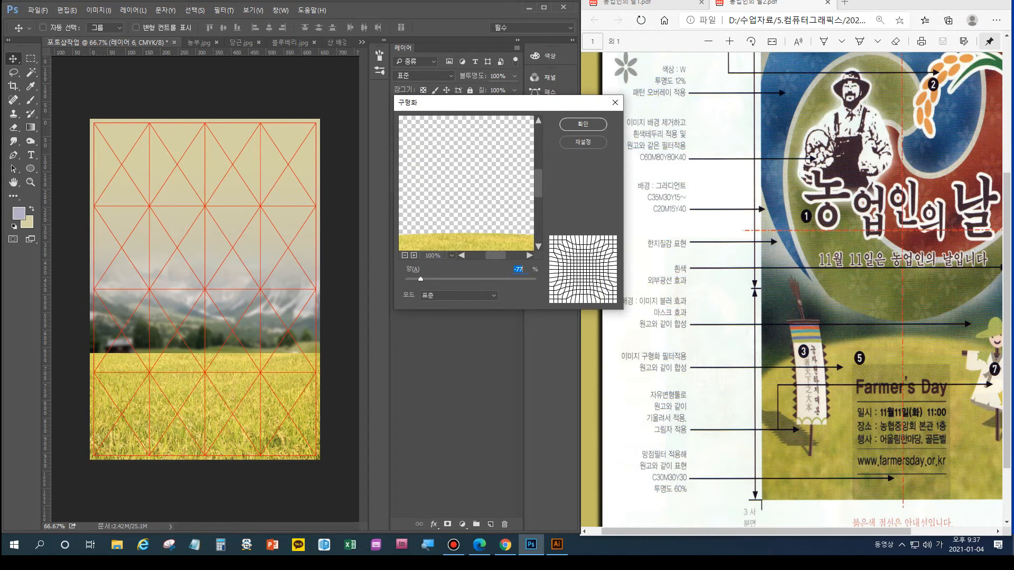
pyautogui.keyDown('alt'); pyautogui.click(583, 142); pyautogui.keyUp('alt')
pyautogui.moveTo(421, 280); pyautogui.dragTo(434, 279)
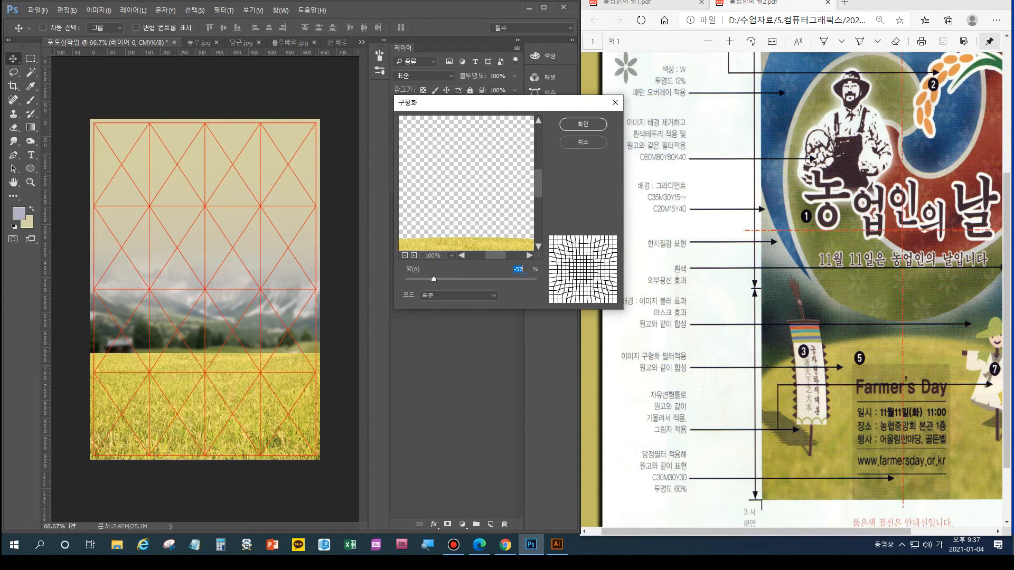
pyautogui.click(405, 256)
pyautogui.click(405, 256)
pyautogui.click(405, 256)
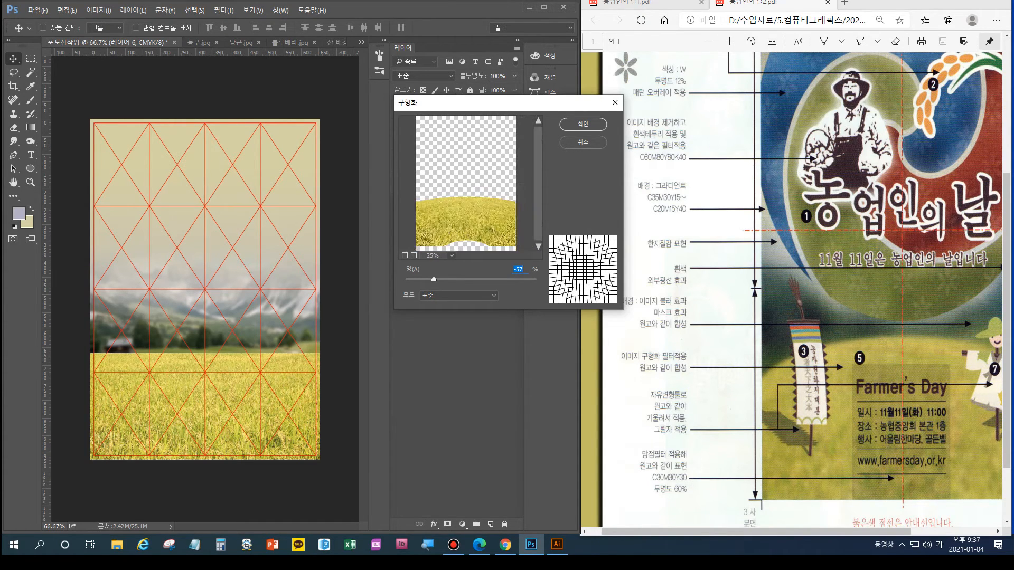
pyautogui.moveTo(434, 279)
pyautogui.mouseDown()
pyautogui.moveTo(412, 279)
pyautogui.moveTo(443, 279)
pyautogui.mouseUp()
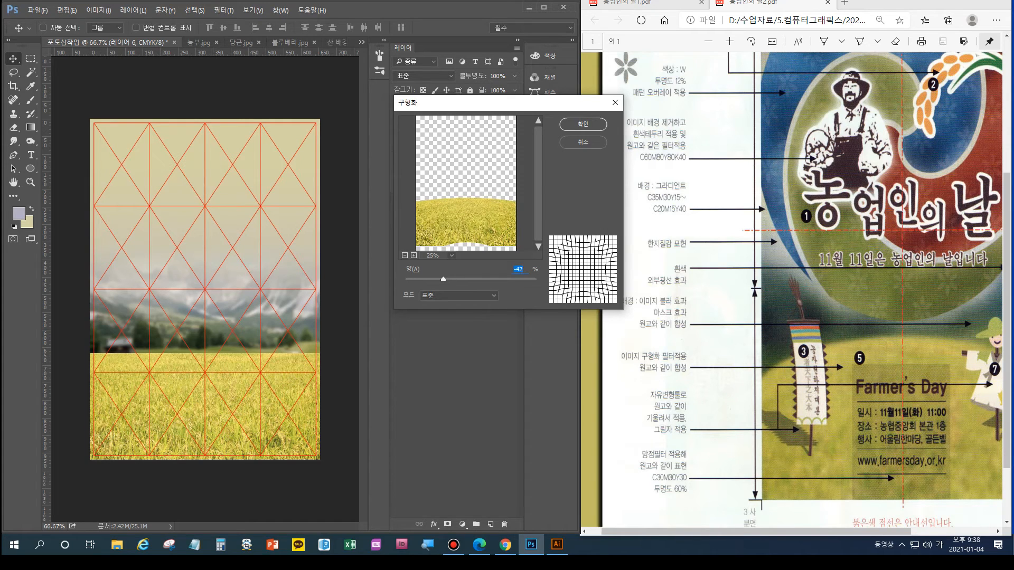
pyautogui.press('Return')
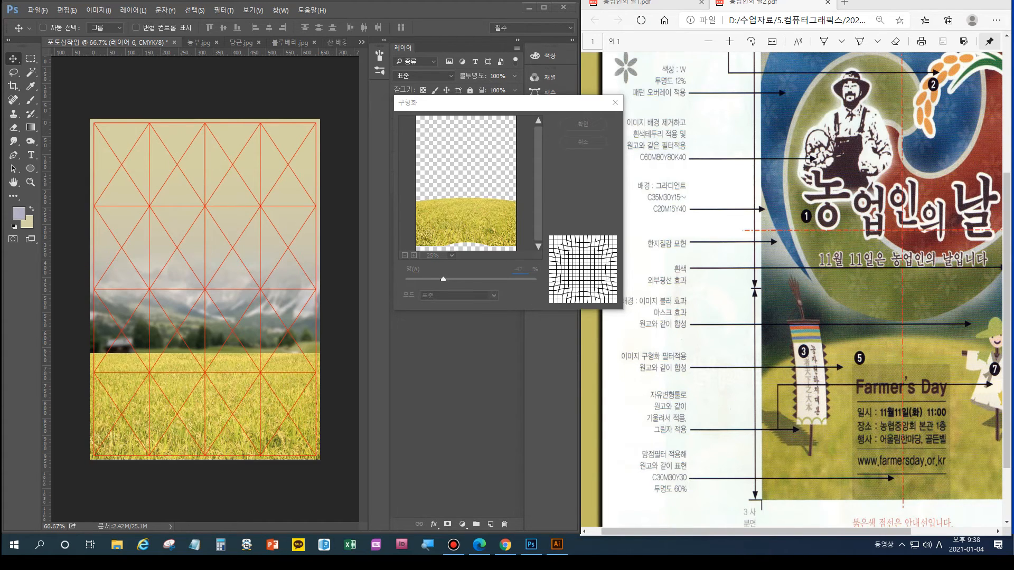
# Move the rice field up to the middle of the poster and apply Spherize at 96% in normal mode
pyautogui.moveTo(214, 376); pyautogui.dragTo(214, 232)
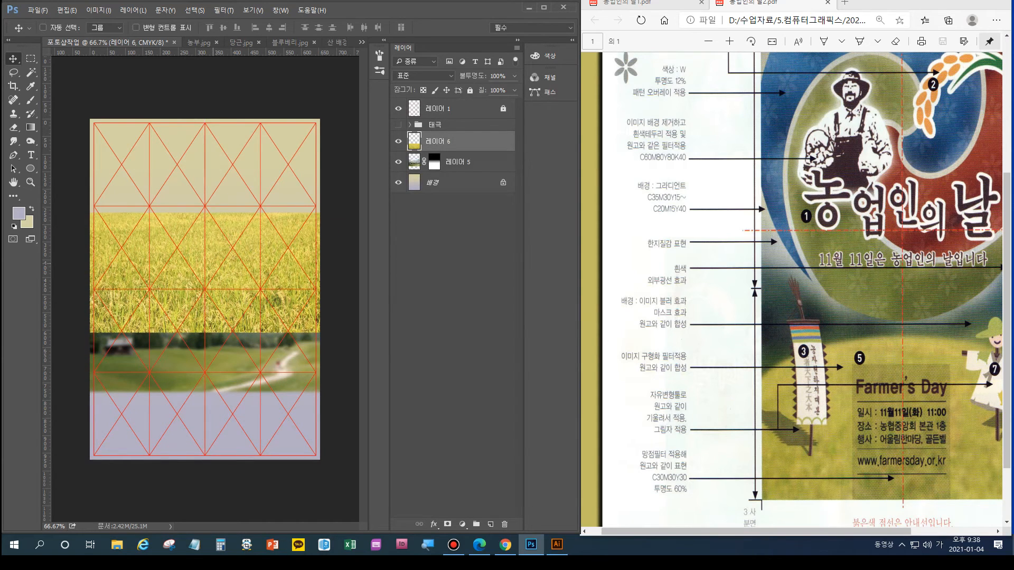
pyautogui.click(223, 10)
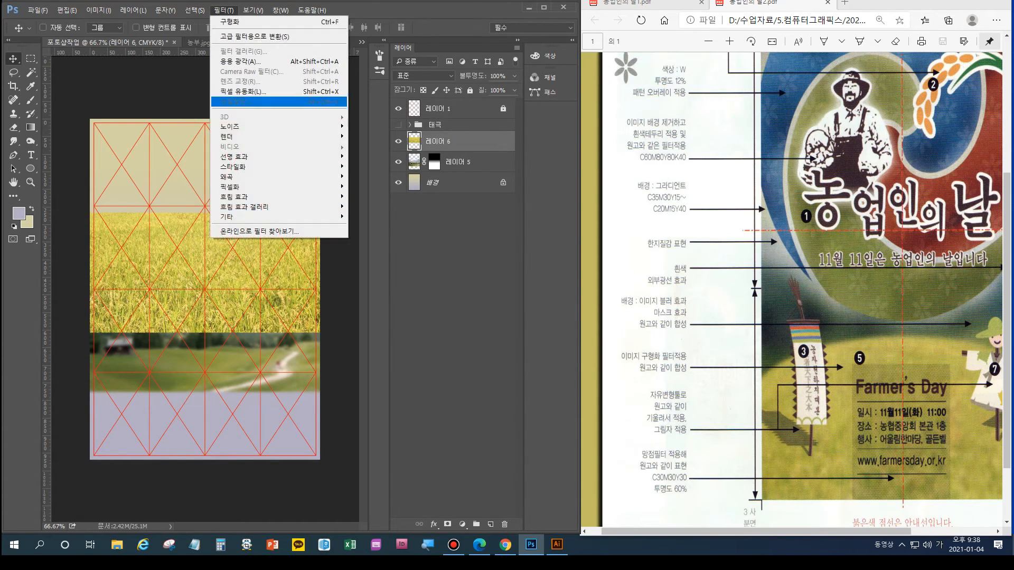
pyautogui.moveTo(264, 177)
pyautogui.click(368, 177)
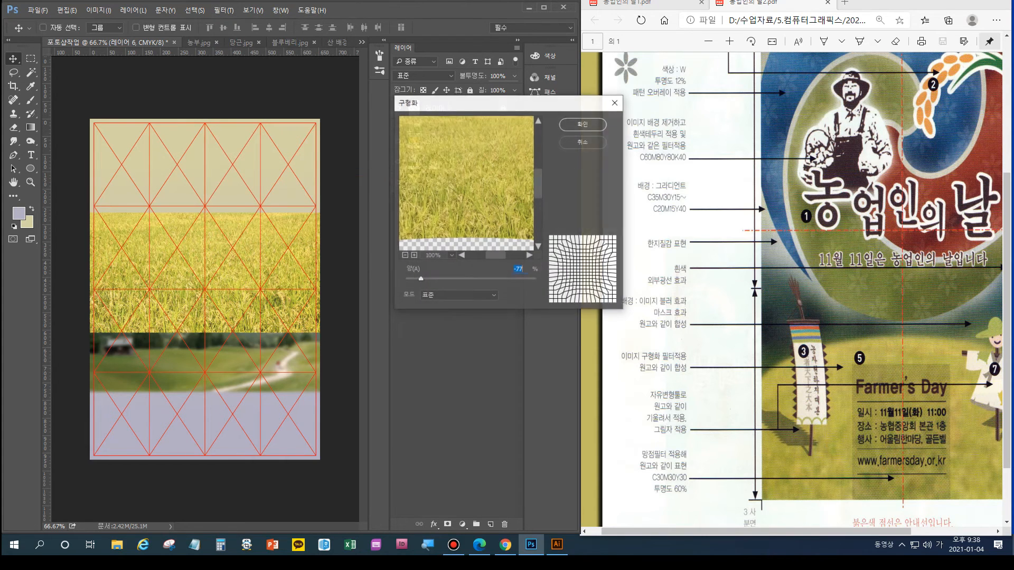
pyautogui.moveTo(420, 279); pyautogui.dragTo(525, 279)
pyautogui.click(405, 255)
pyautogui.click(405, 256)
pyautogui.click(405, 255)
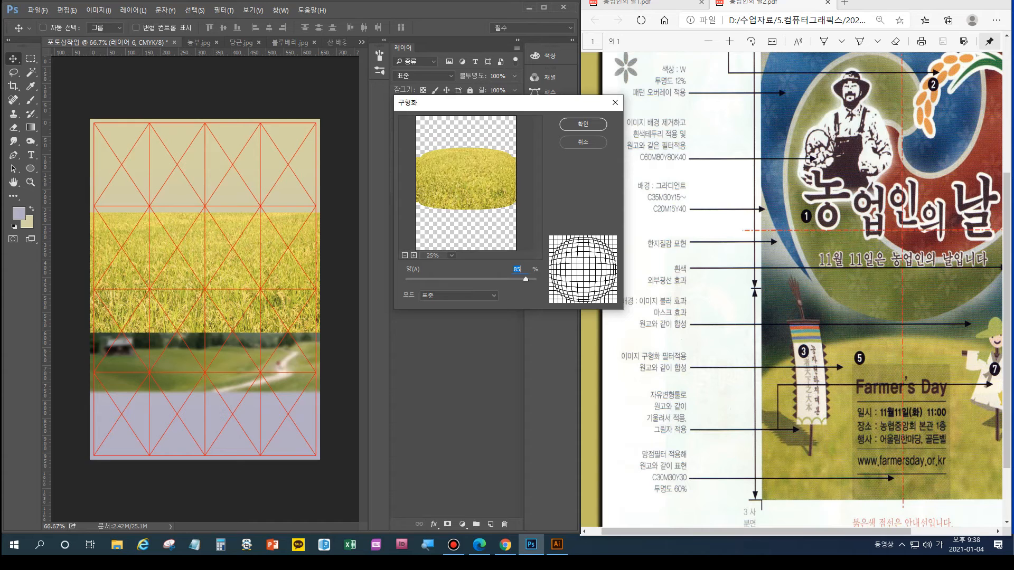
pyautogui.moveTo(526, 280); pyautogui.dragTo(532, 280)
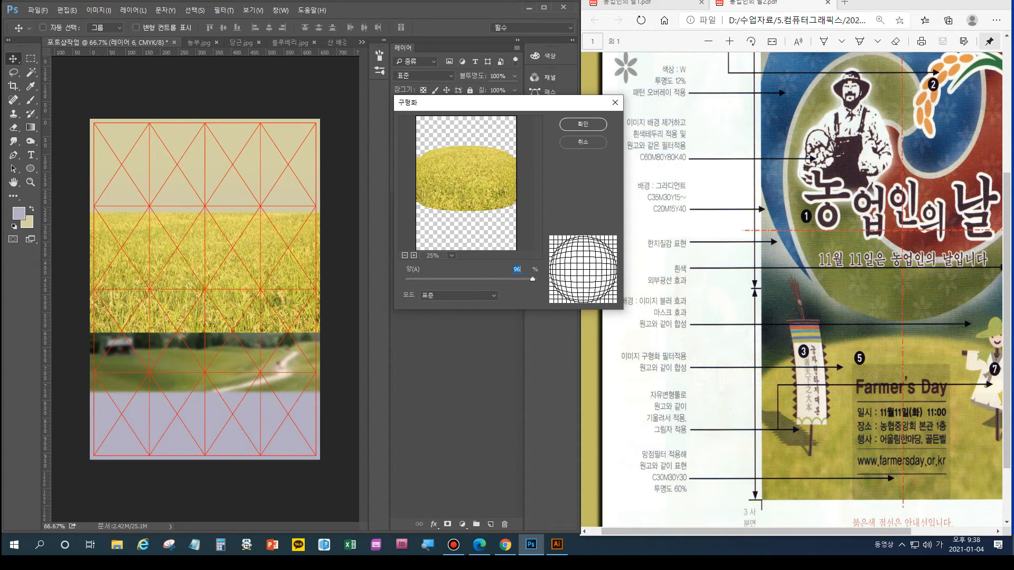
pyautogui.click(584, 124)
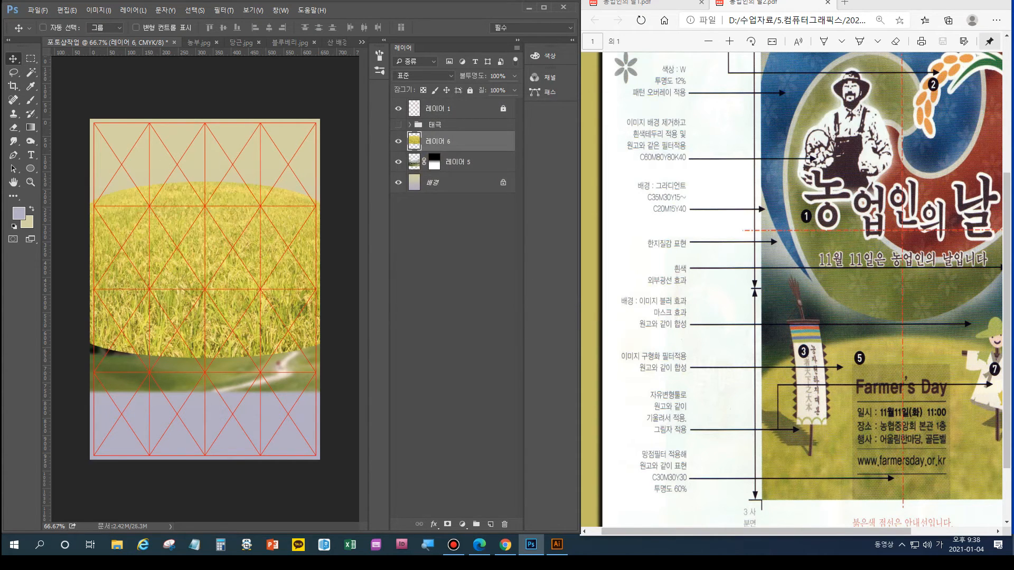
# Move the spherized rice field down to the poster's bottom edge and compare it with the finished poster in Illustrator
pyautogui.moveTo(203, 217); pyautogui.dragTo(206, 385)
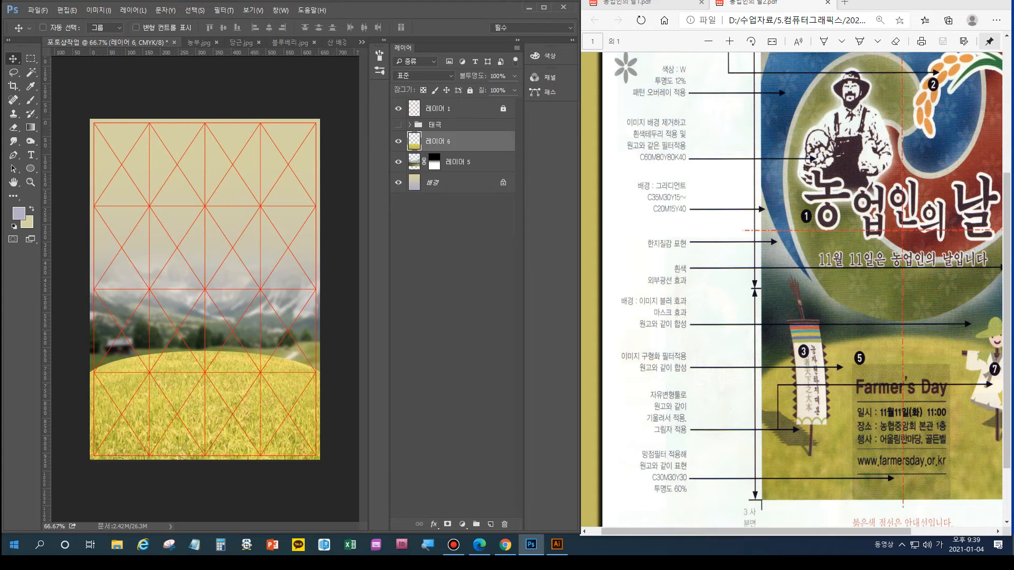
pyautogui.click(556, 545)
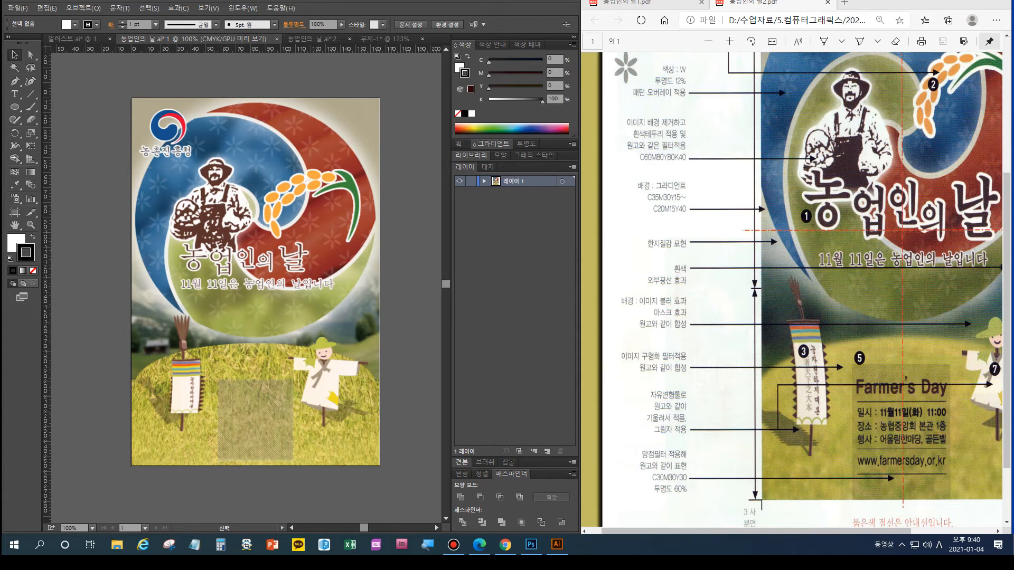
pyautogui.click(531, 545)
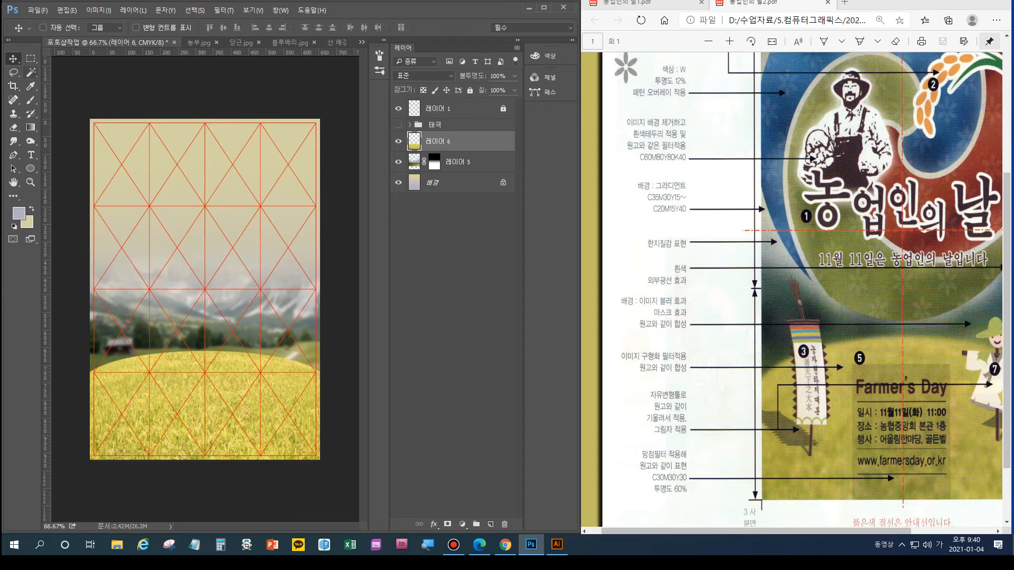
# Make a rectangular selection about 193 by 279 px, centred at the bottom of the rice field
pyautogui.click(30, 58)
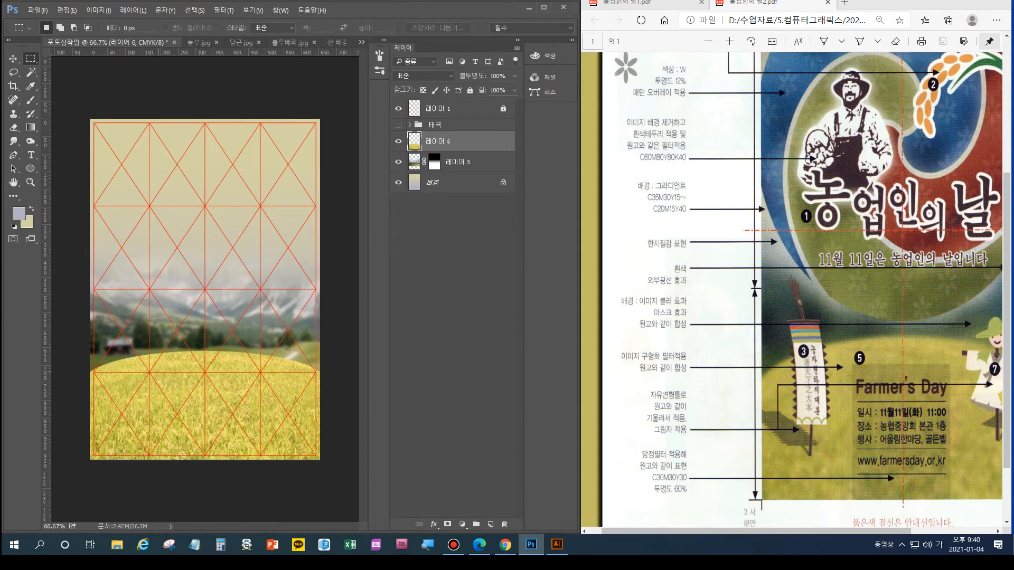
pyautogui.moveTo(206, 400); pyautogui.dragTo(241, 460)
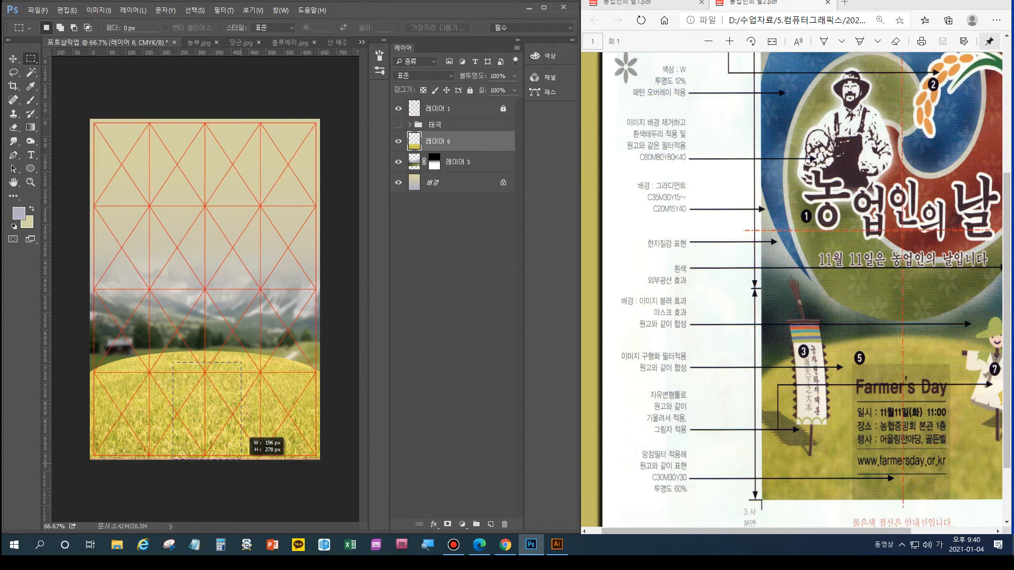
pyautogui.moveTo(242, 458); pyautogui.dragTo(238, 458)
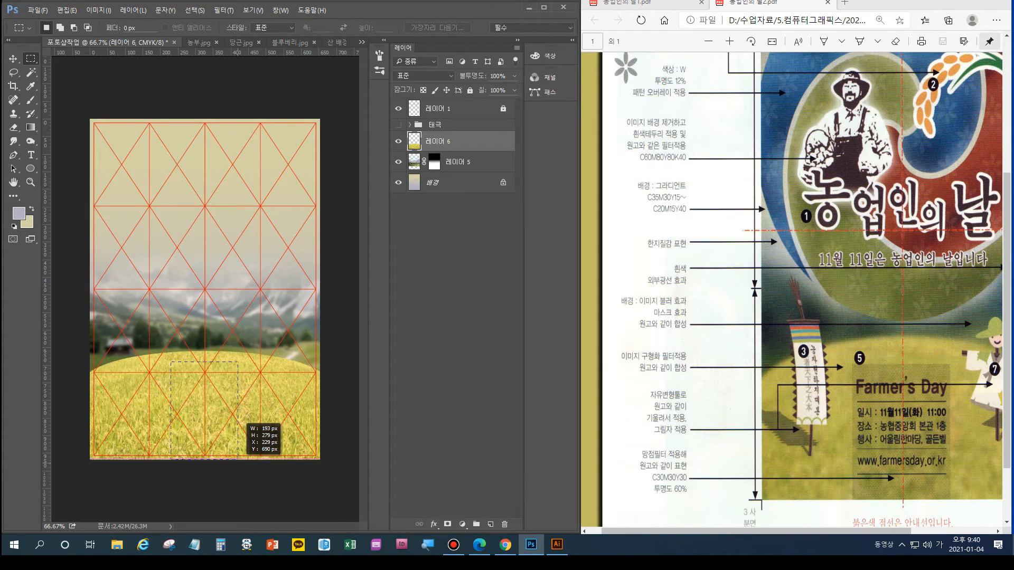
pyautogui.moveTo(238, 458); pyautogui.dragTo(238, 459)
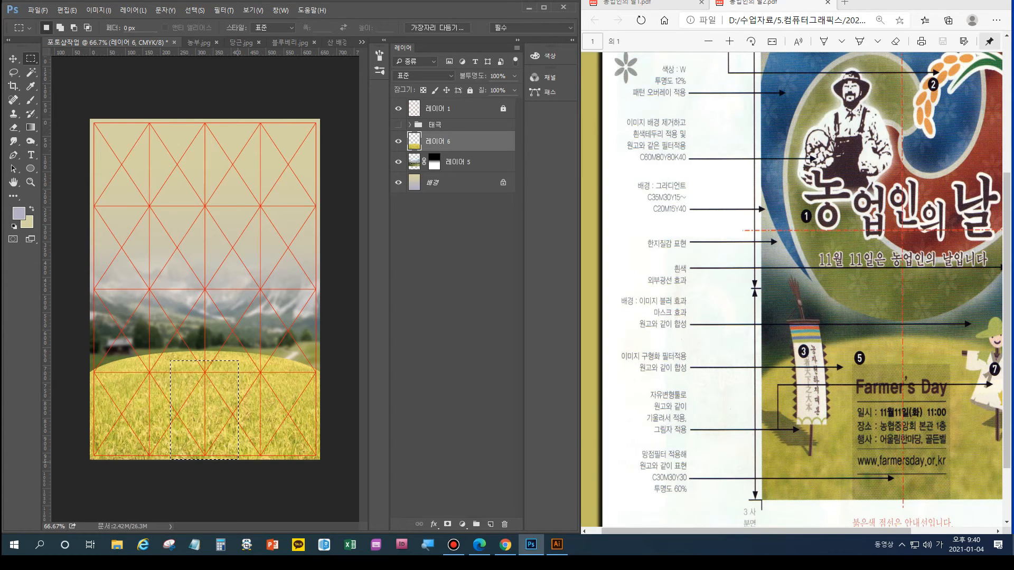
# Fill the selection on a new layer above the rice field with the colour C30 M30 Y30
pyautogui.click(491, 525)
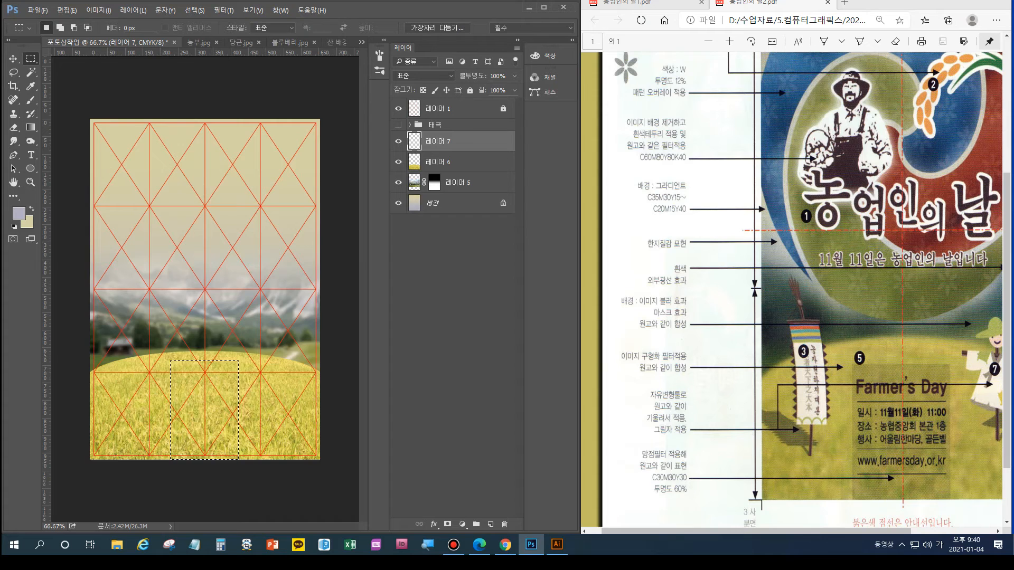
pyautogui.click(18, 213)
pyautogui.write('30')
pyautogui.press('Tab')
pyautogui.write('30')
pyautogui.press('Tab')
pyautogui.write('30')
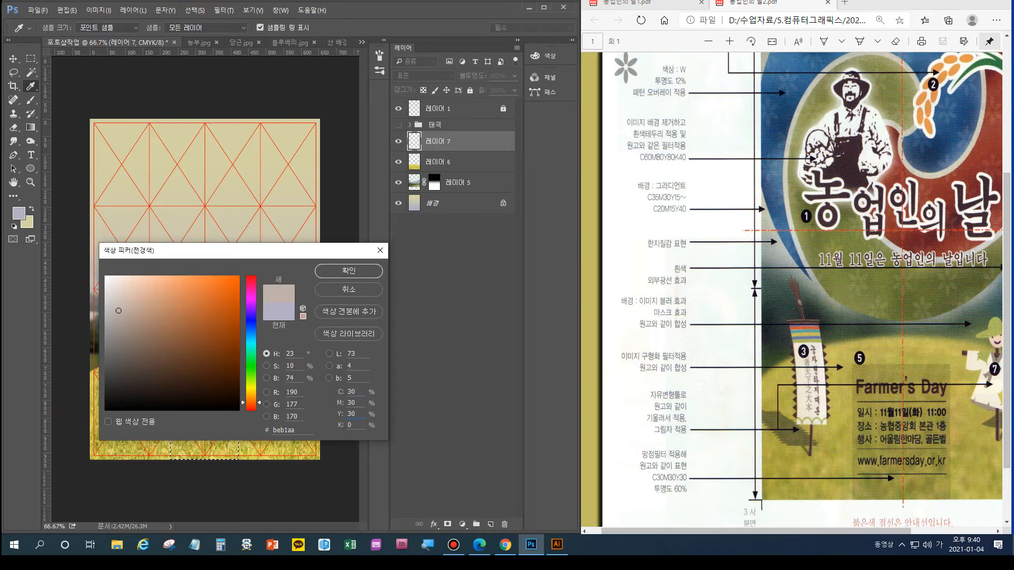
pyautogui.press('Return')
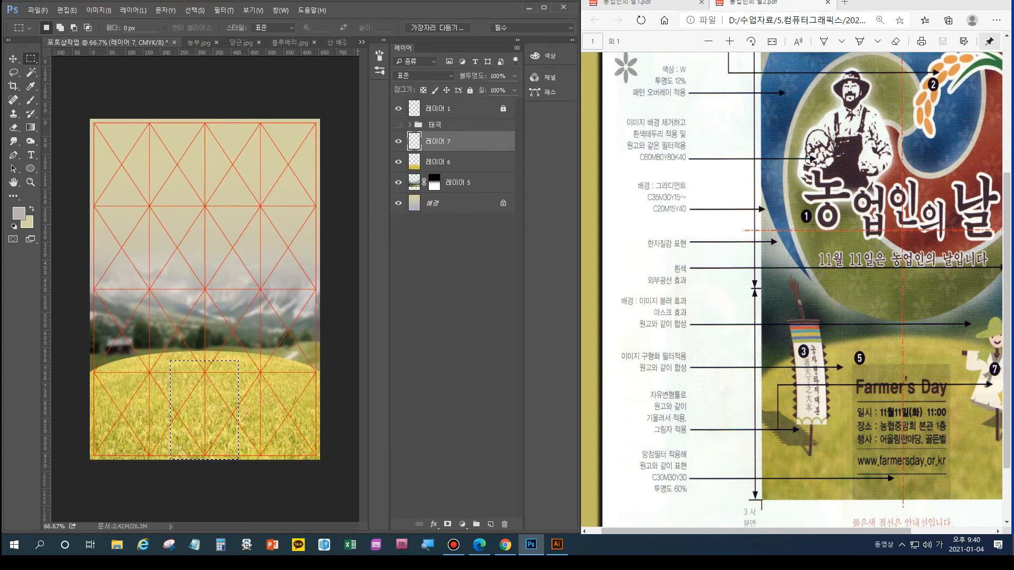
pyautogui.hotkey('alt', 'BackSpace')
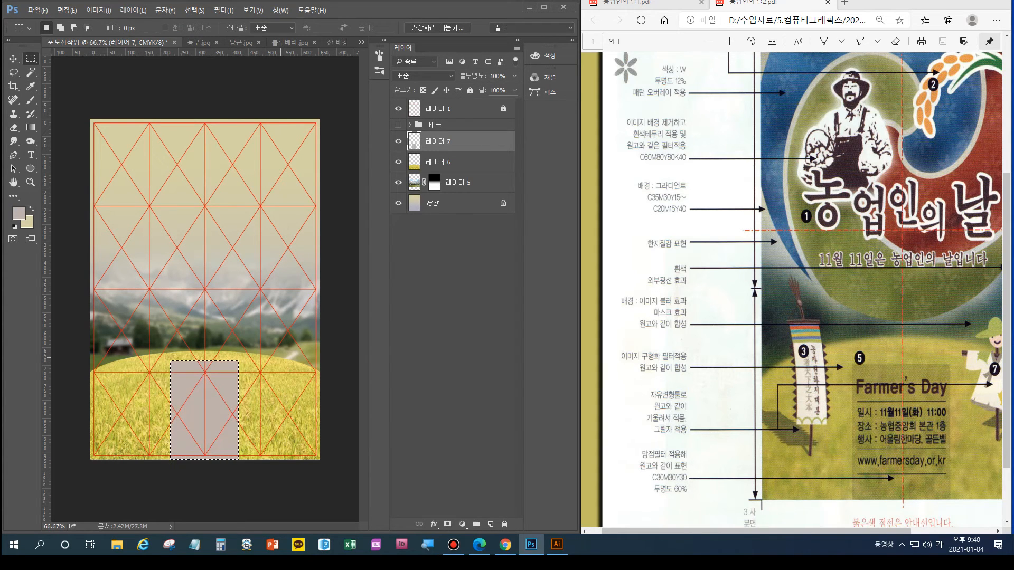
# Set the opacity of the filled rectangle's layer to 60%
pyautogui.press('ctrl')
pyautogui.moveTo(490, 76); pyautogui.dragTo(497, 76)
pyautogui.write('6')
pyautogui.press('Return')
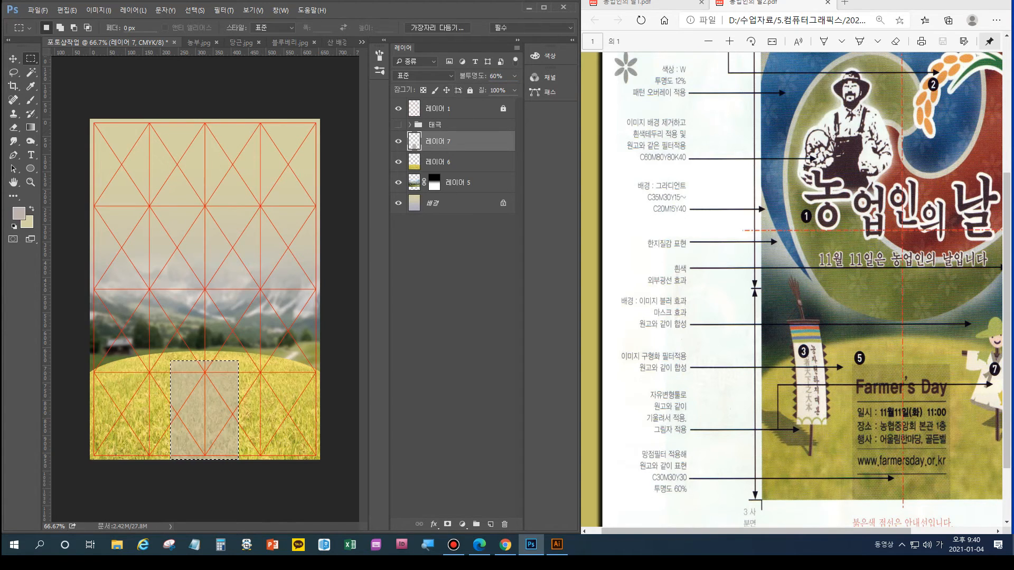
pyautogui.hotkey('alt', 't')
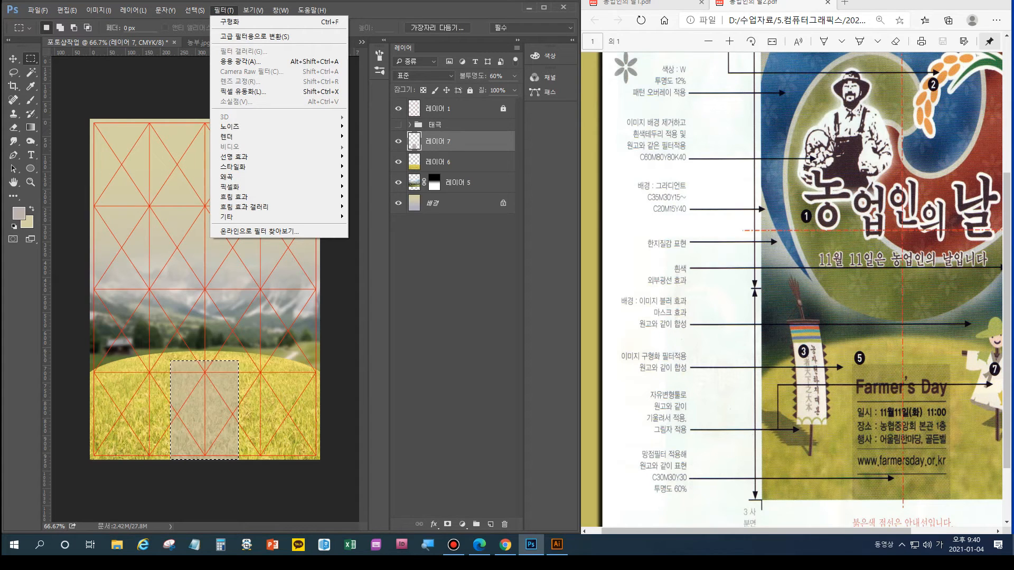
pyautogui.moveTo(254, 187)
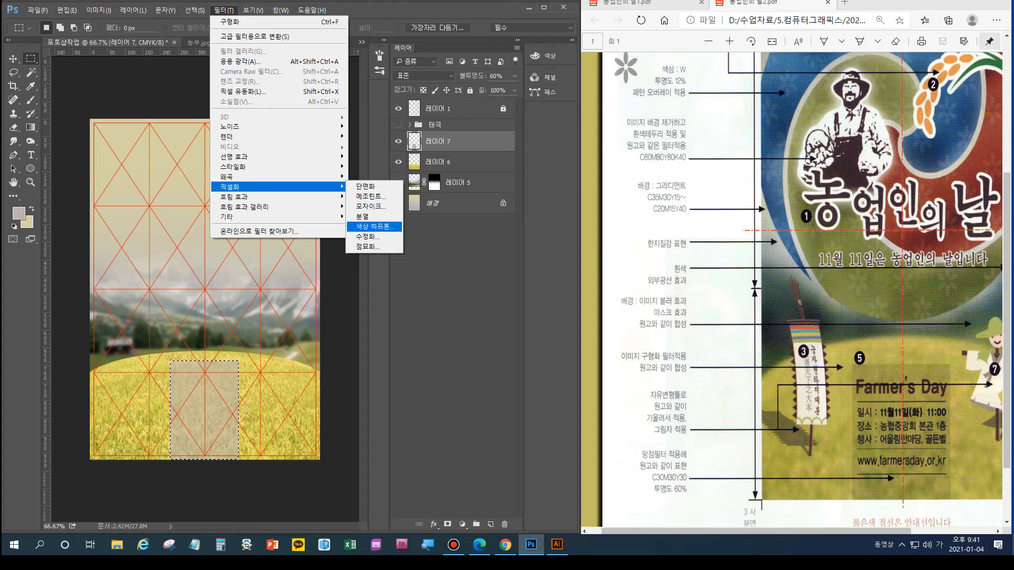
pyautogui.click(375, 226)
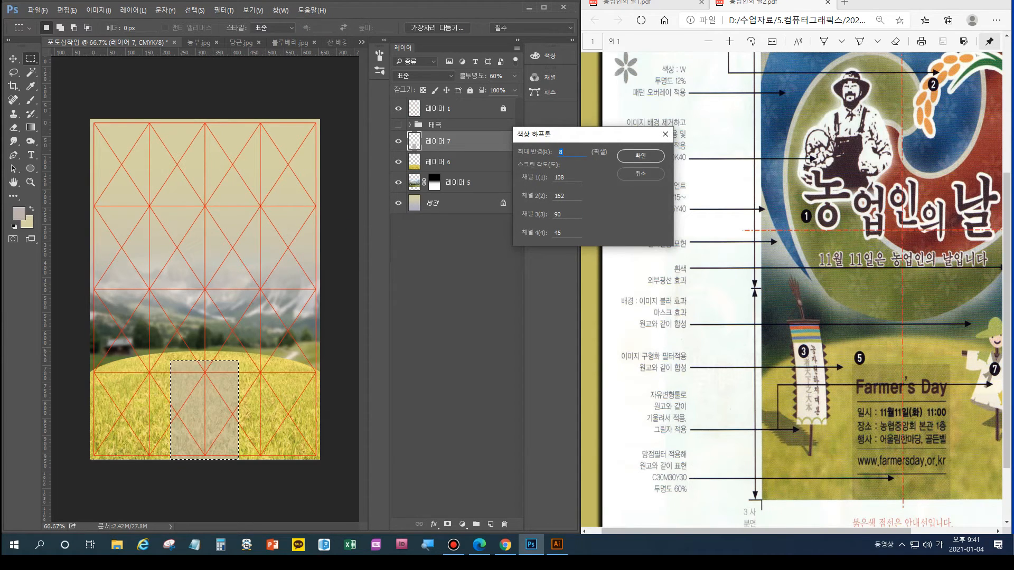
pyautogui.click(641, 174)
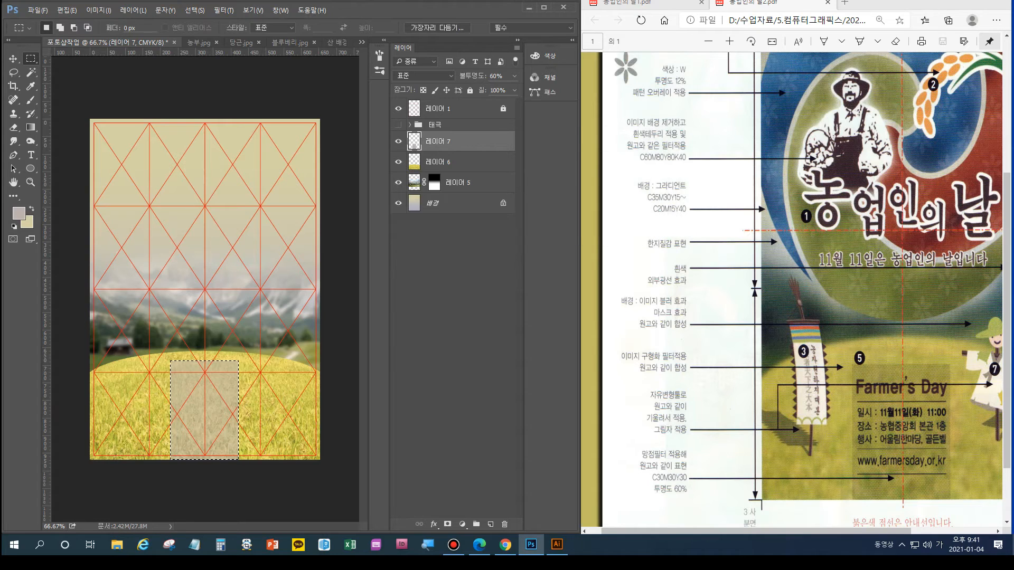
# Deselect the rectangle and convert the document from CMYK to RGB colour without flattening its layers
pyautogui.click(224, 10)
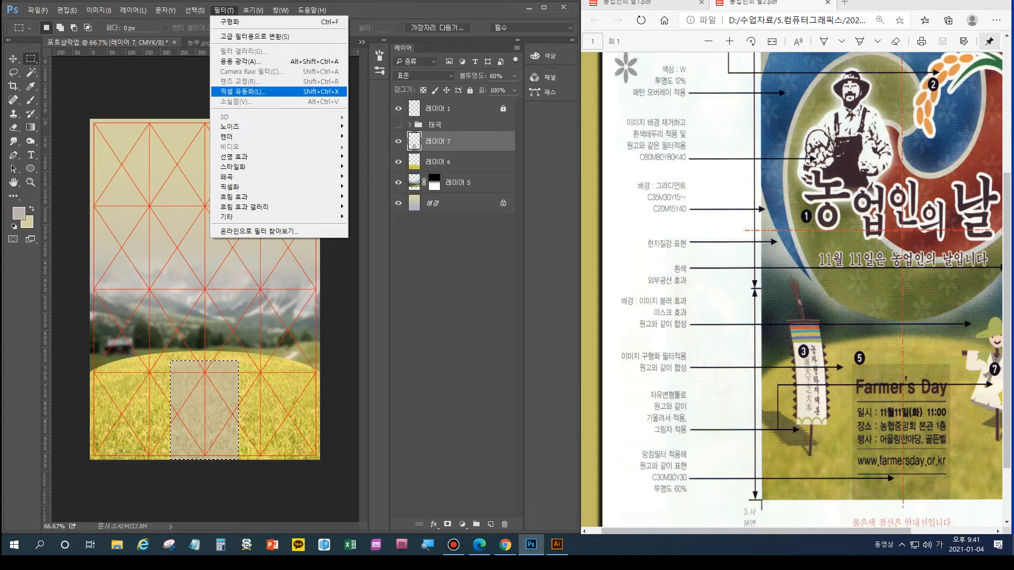
pyautogui.click(224, 10)
pyautogui.hotkey('ctrl', 'd')
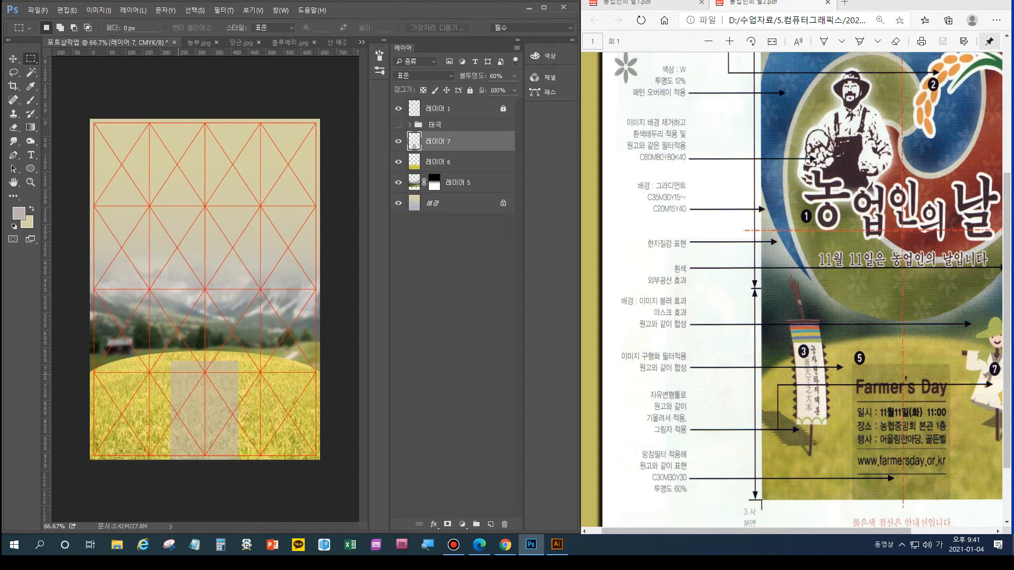
pyautogui.click(99, 10)
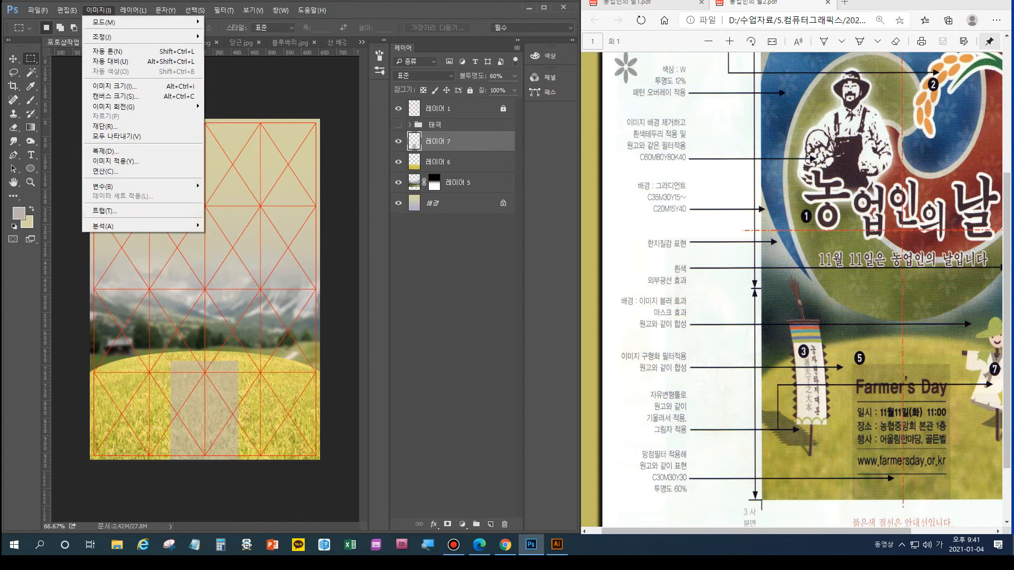
pyautogui.moveTo(116, 22)
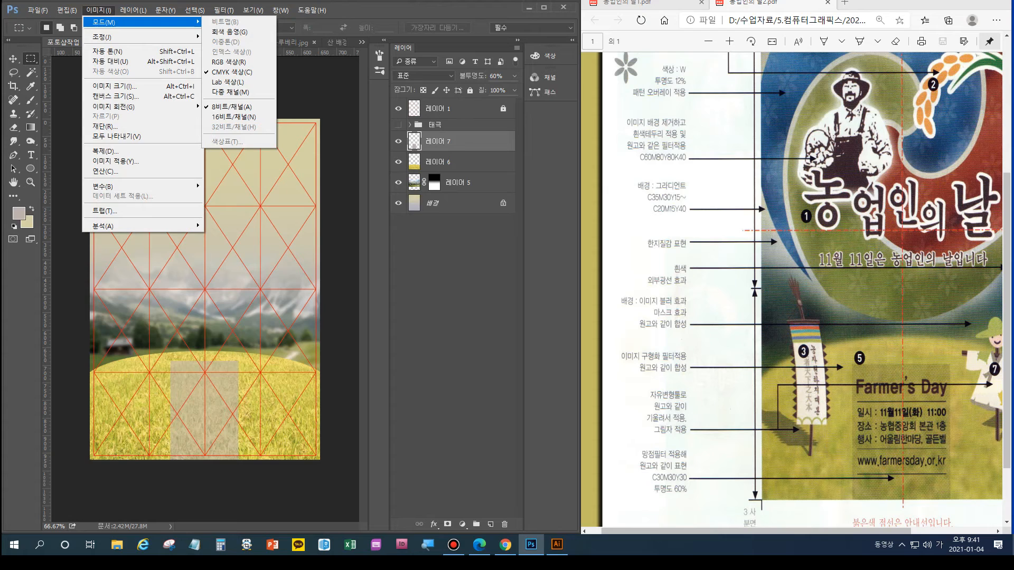
pyautogui.click(232, 62)
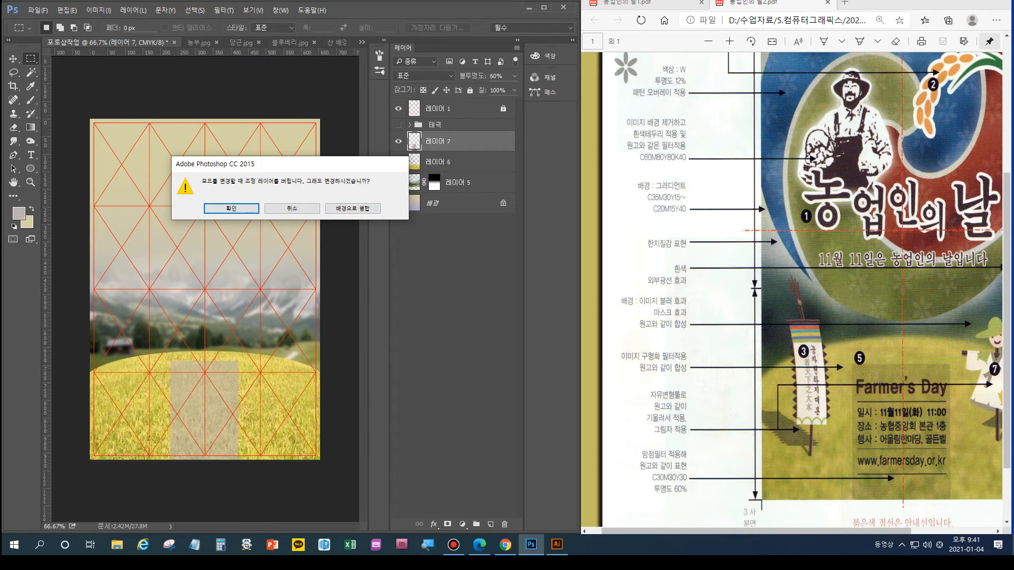
pyautogui.press('Return')
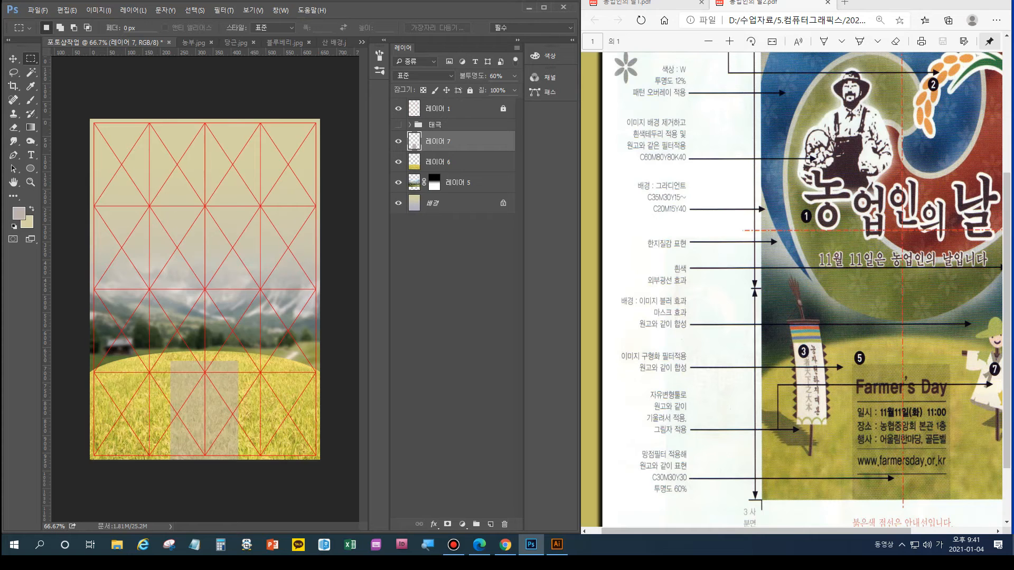
# In the Filter Gallery, try Halftone Pattern on the rectangle and switch to the Reticulation effect (망사 효과) instead
pyautogui.hotkey('alt', 't')
pyautogui.press('Escape')
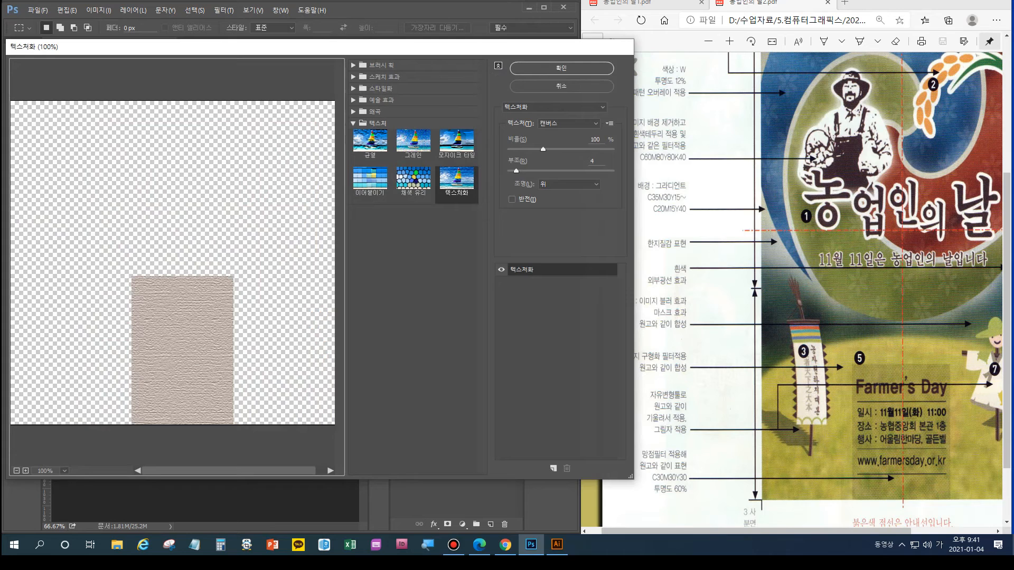
pyautogui.click(353, 66)
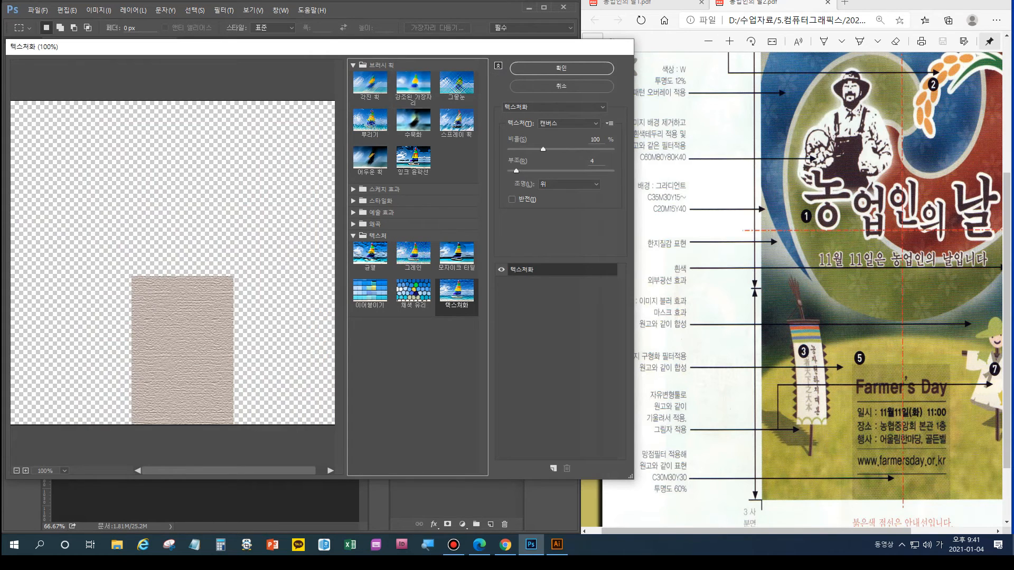
pyautogui.click(598, 108)
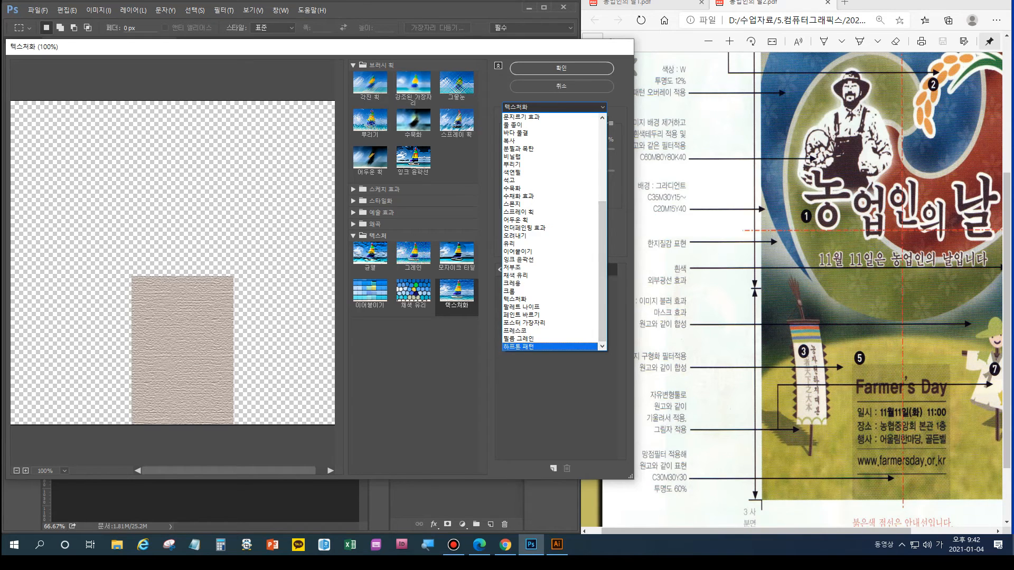
pyautogui.click(520, 347)
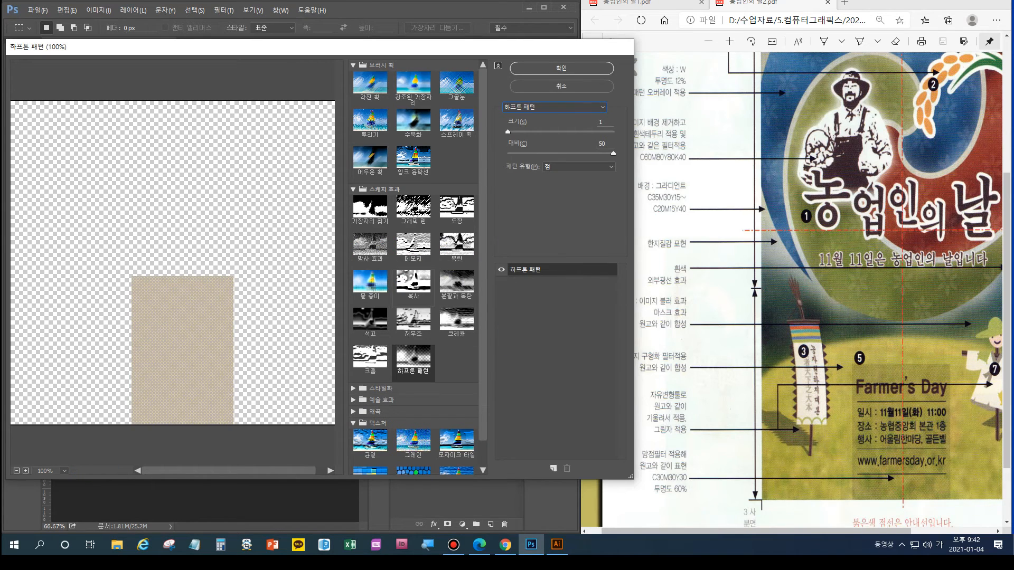
pyautogui.click(371, 245)
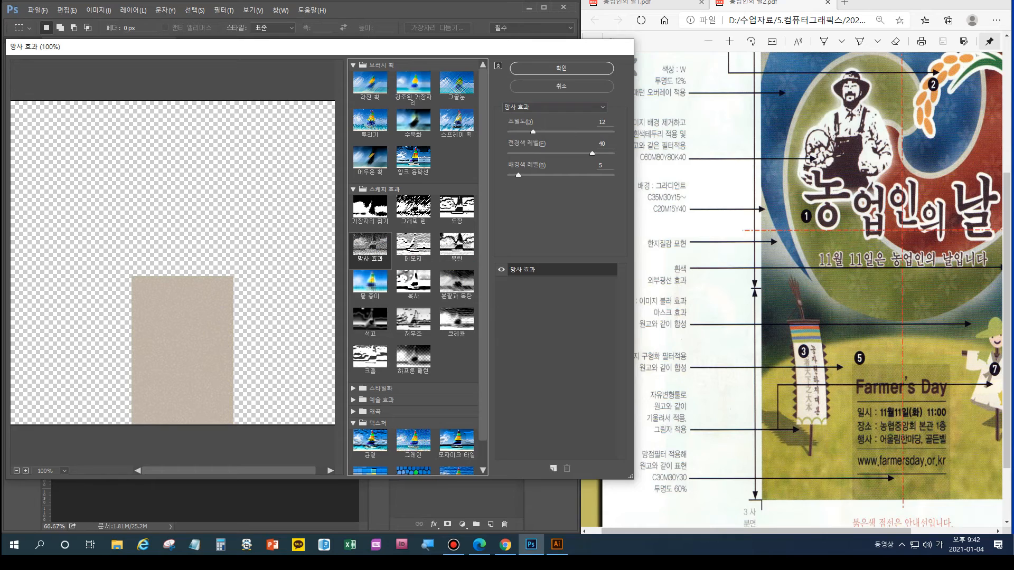
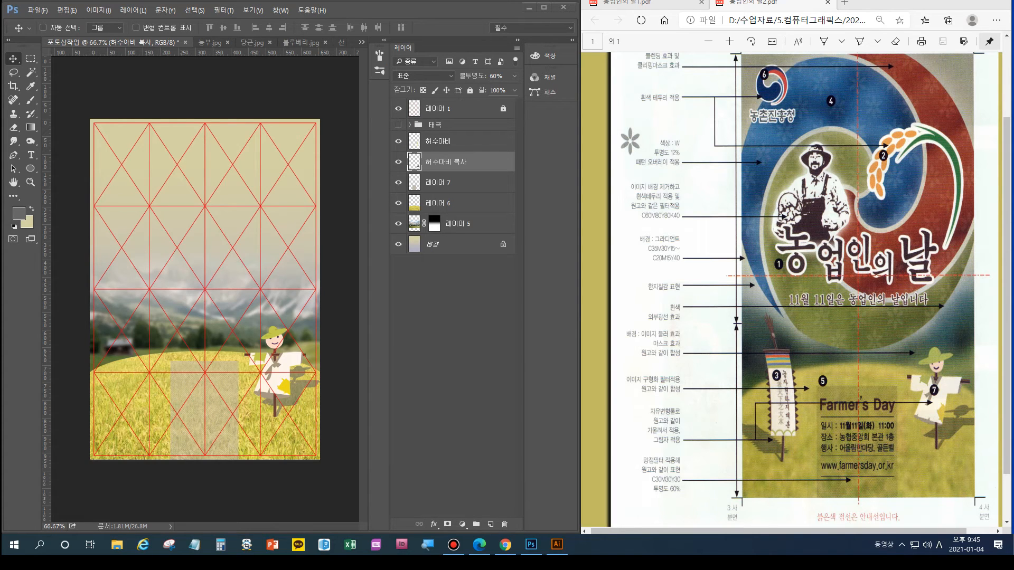
# Copy the banner from the Illustrator artwork, paste it into the Photoshop poster and place it on the left side of the rice field
pyautogui.click(557, 545)
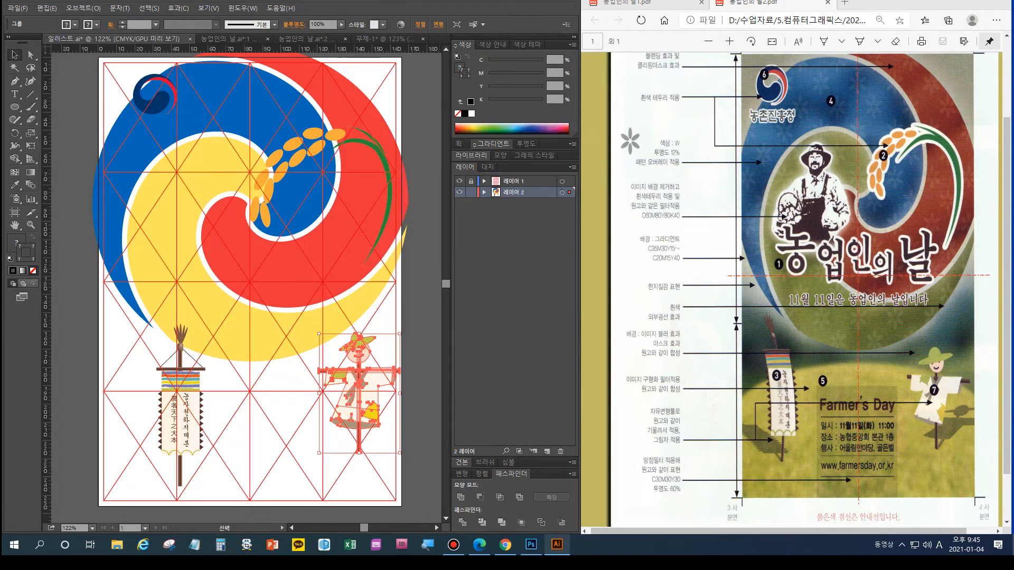
pyautogui.click(189, 383)
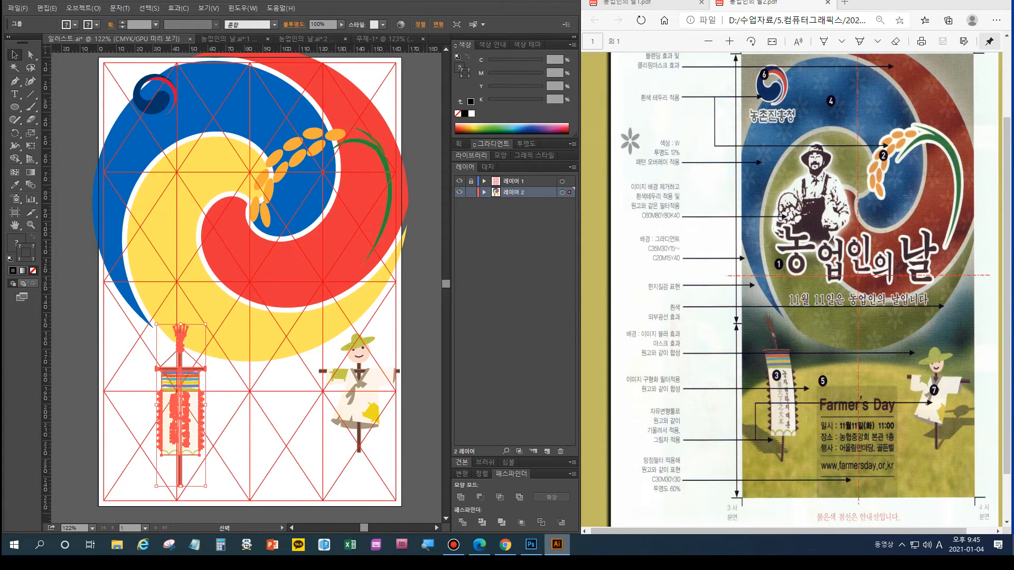
pyautogui.click(531, 545)
pyautogui.hotkey('ctrl', 'v')
pyautogui.click(567, 155)
pyautogui.moveTo(219, 252); pyautogui.dragTo(145, 322)
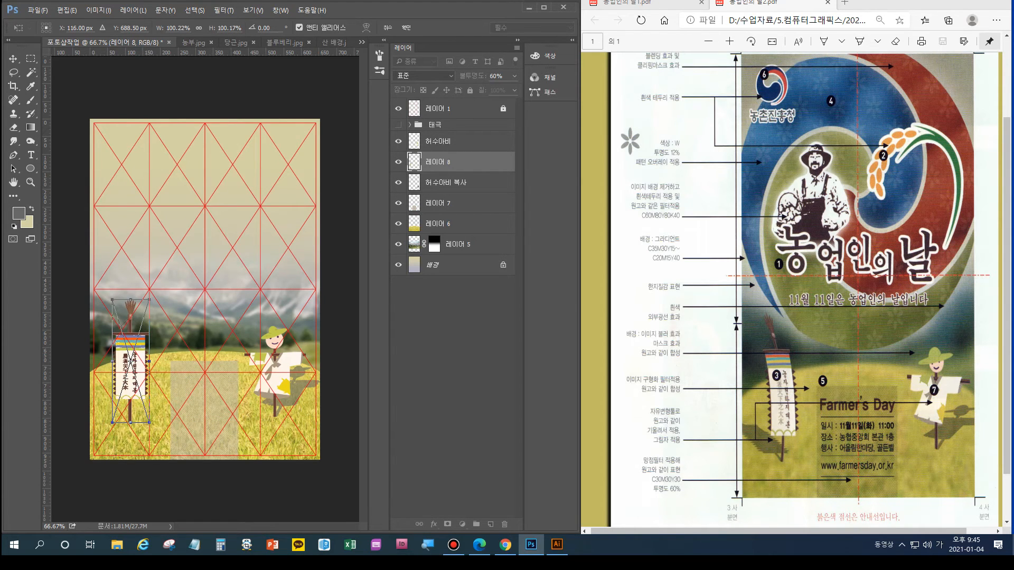
pyautogui.press('Return')
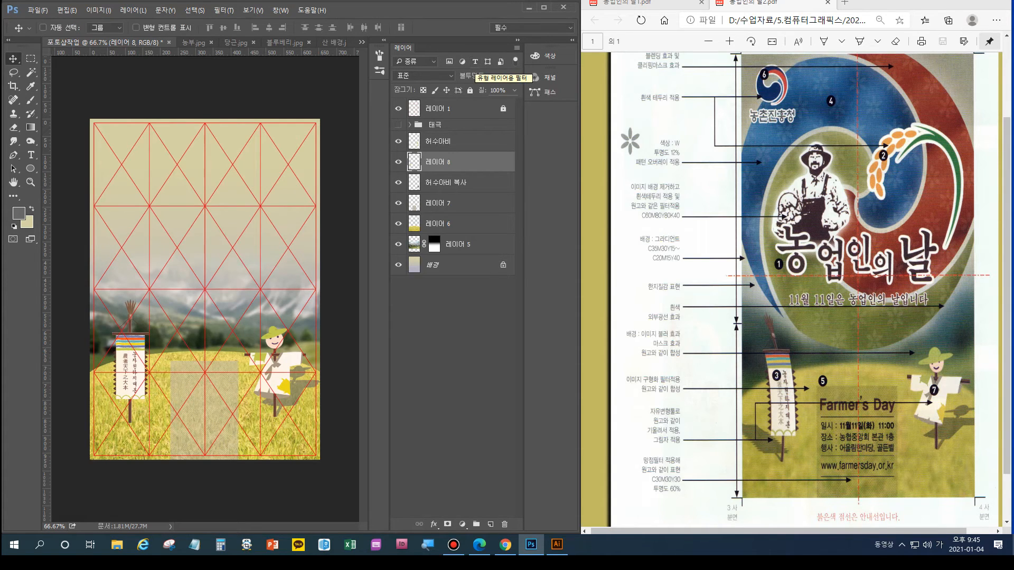
# Rename the pasted banner's layer to 깃발
pyautogui.press('Hangul')
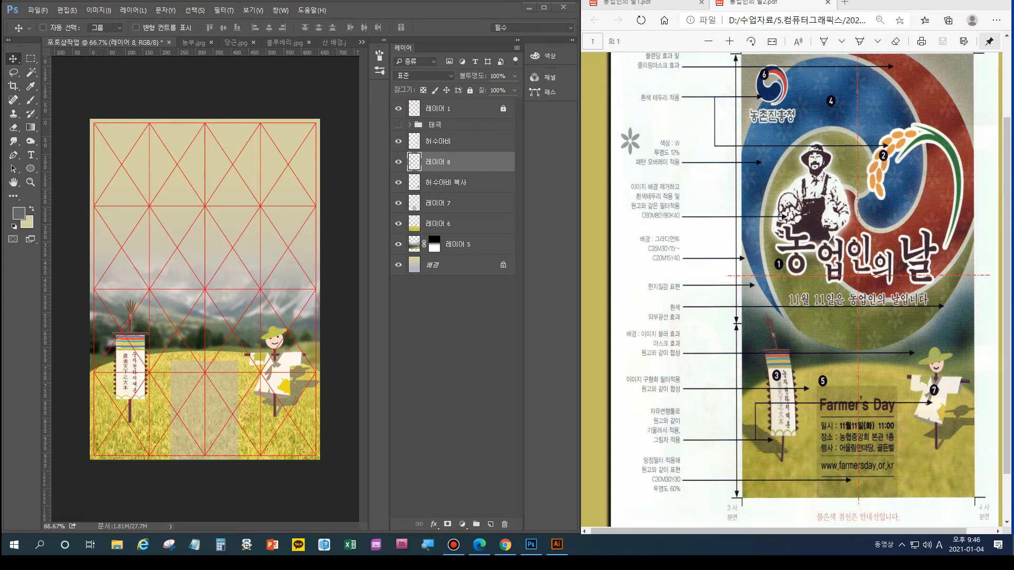
pyautogui.press('Hangul')
pyautogui.doubleClick(438, 163)
pyautogui.write('깃발')
pyautogui.press('Return')
# Move the scarecrow layer below the banner layer and group it with its shadow copy under the name 허수아비
pyautogui.moveTo(438, 141); pyautogui.dragTo(437, 172)
pyautogui.keyDown('shift'); pyautogui.click(446, 183); pyautogui.keyUp('shift')
pyautogui.hotkey('ctrl', 'g')
pyautogui.doubleClick(438, 158)
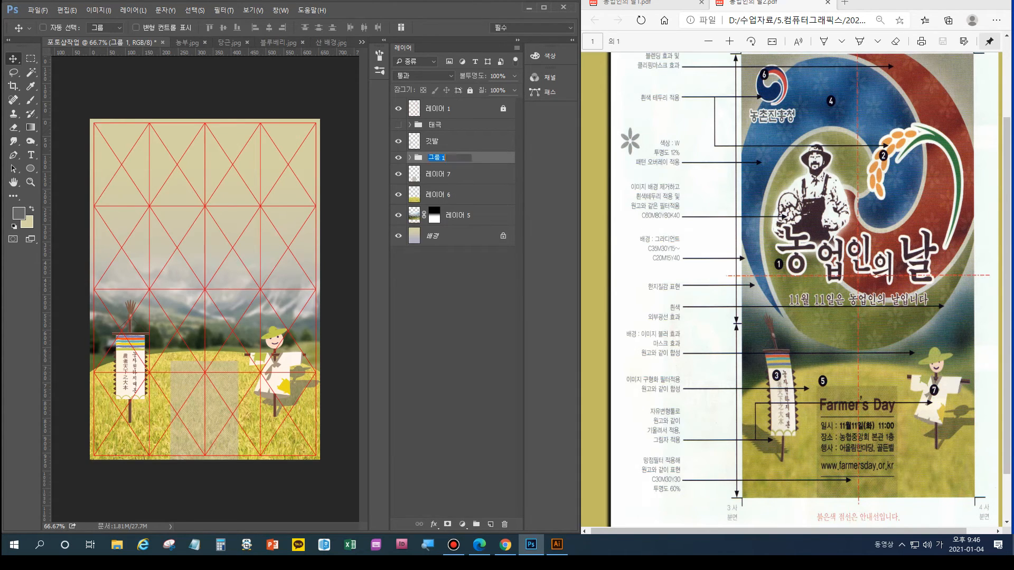
pyautogui.write('허수아비')
pyautogui.press('Return')
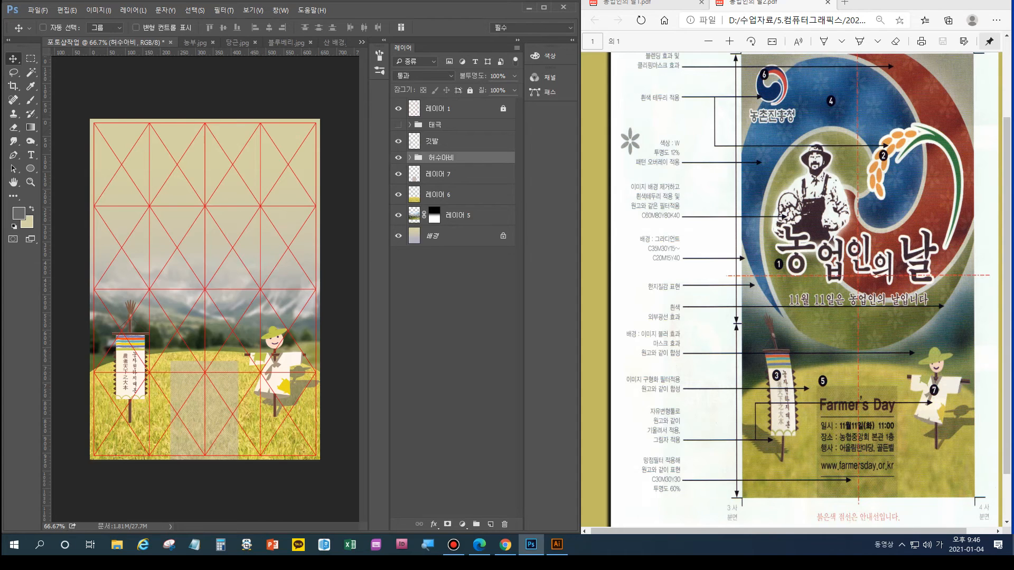
# Duplicate the 깃발 layer and select the copy above the original
pyautogui.click(432, 141)
pyautogui.moveTo(432, 141); pyautogui.dragTo(490, 525)
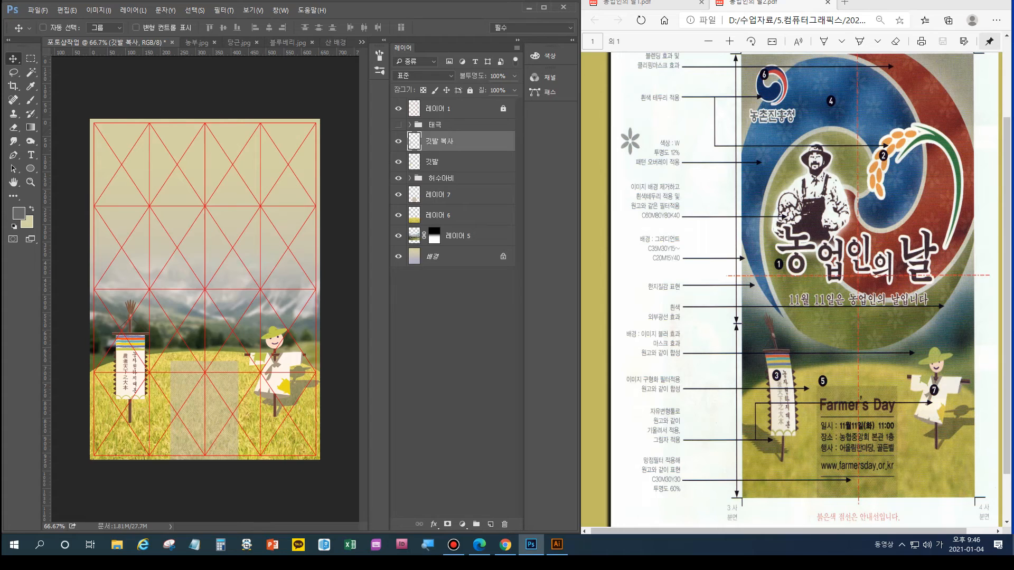
pyautogui.click(433, 162)
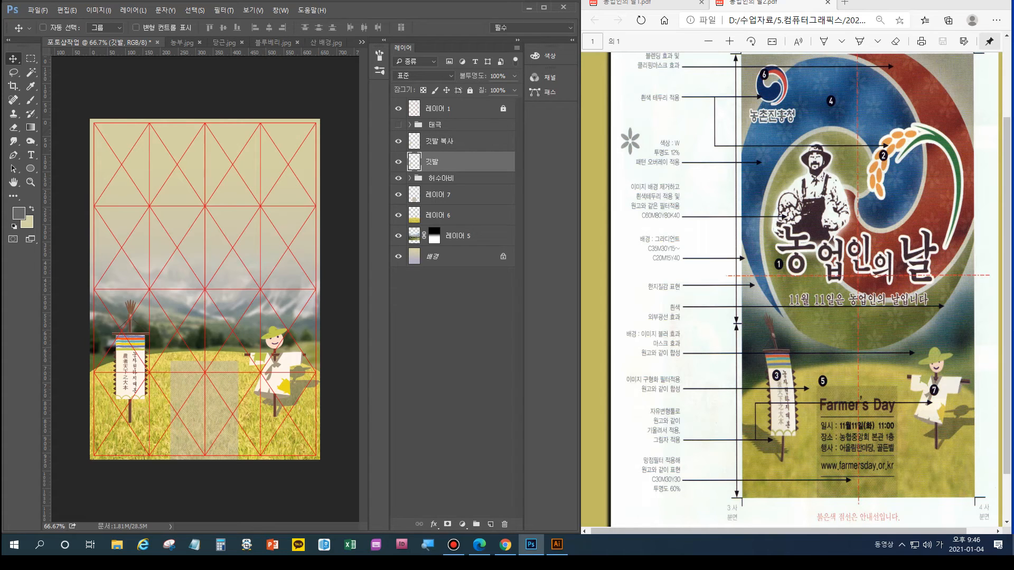
pyautogui.click(440, 142)
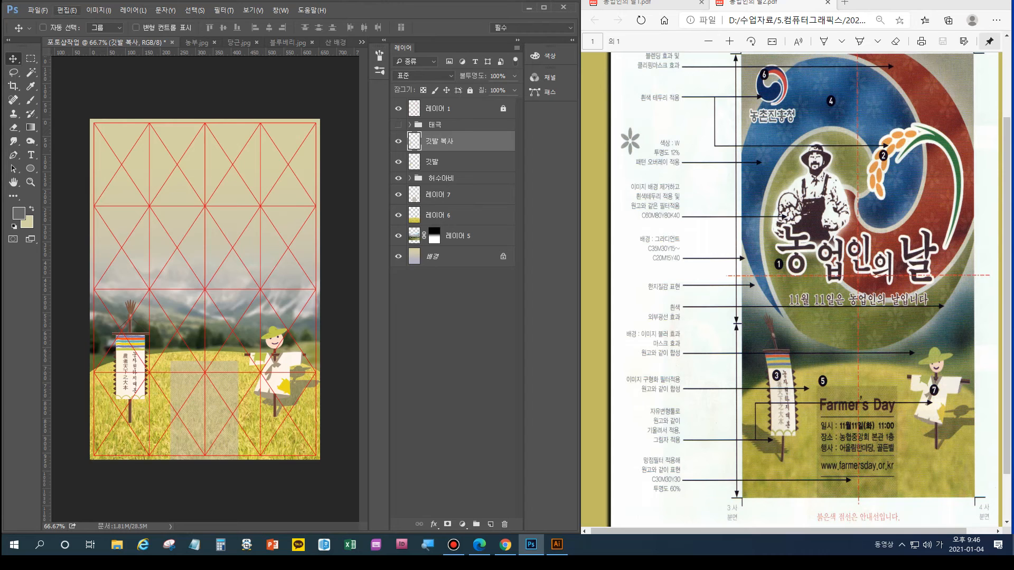
pyautogui.hotkey('ctrl', 't')
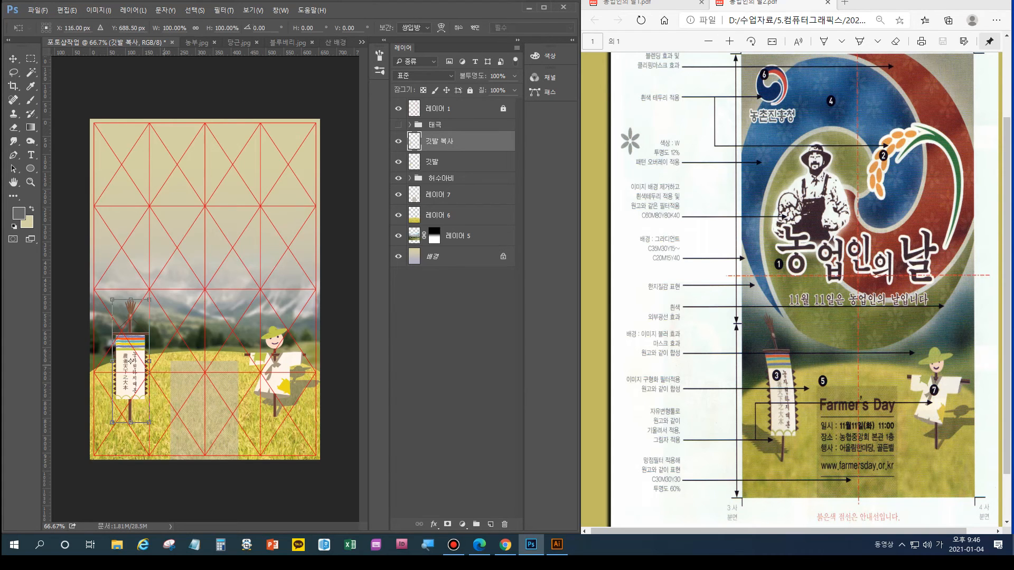
pyautogui.click(74, 10)
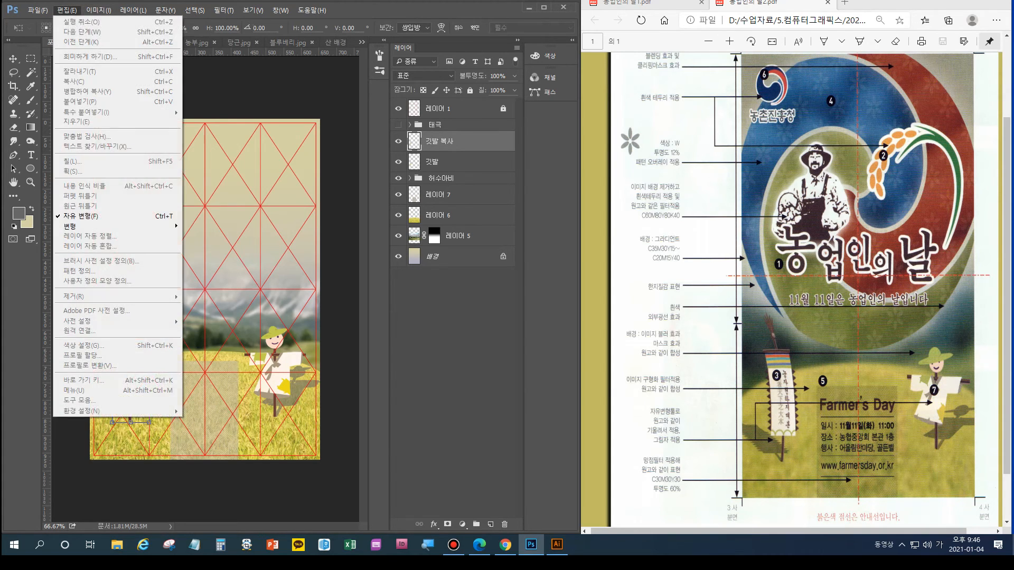
pyautogui.moveTo(132, 226)
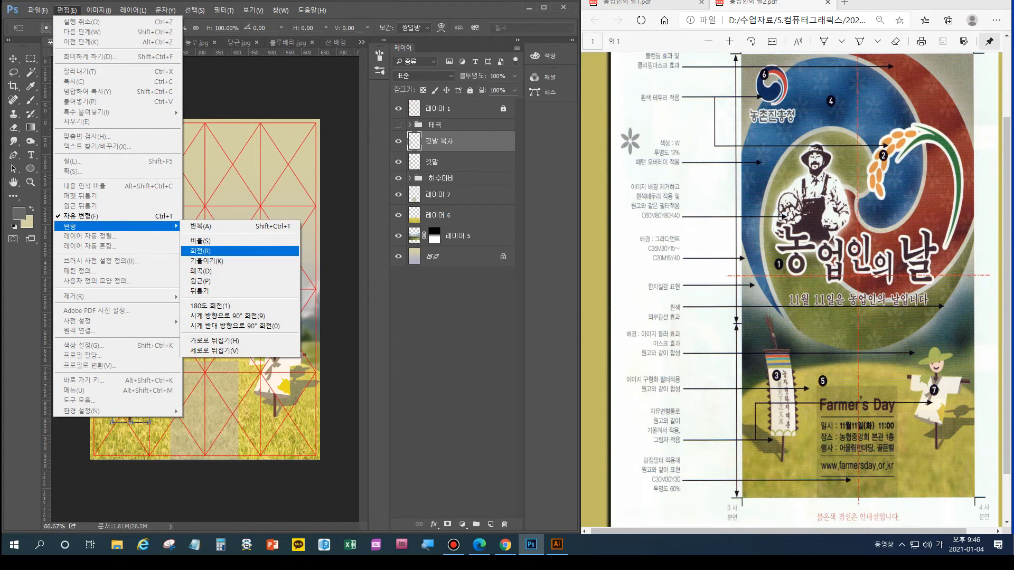
pyautogui.click(201, 271)
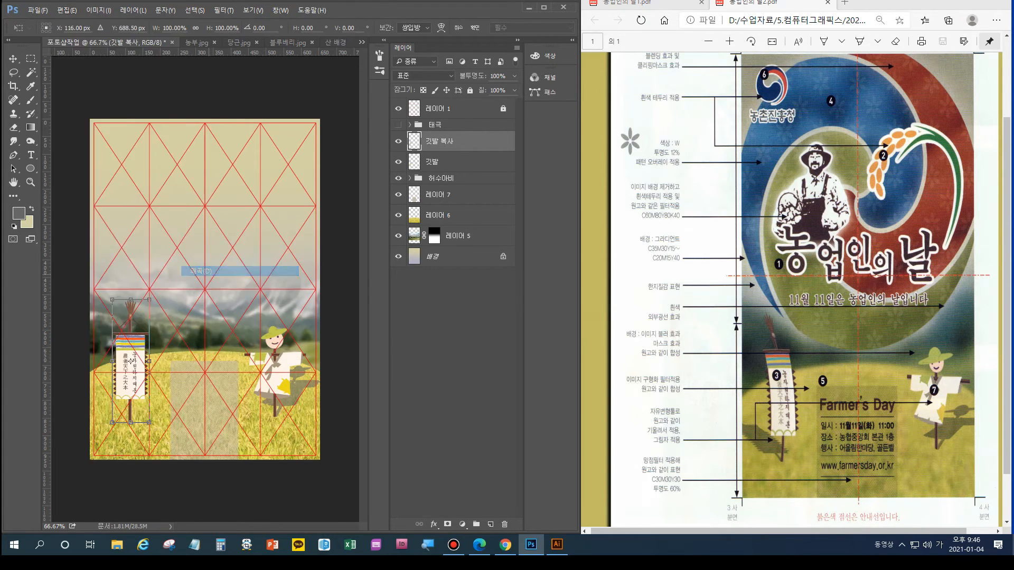
pyautogui.click(66, 10)
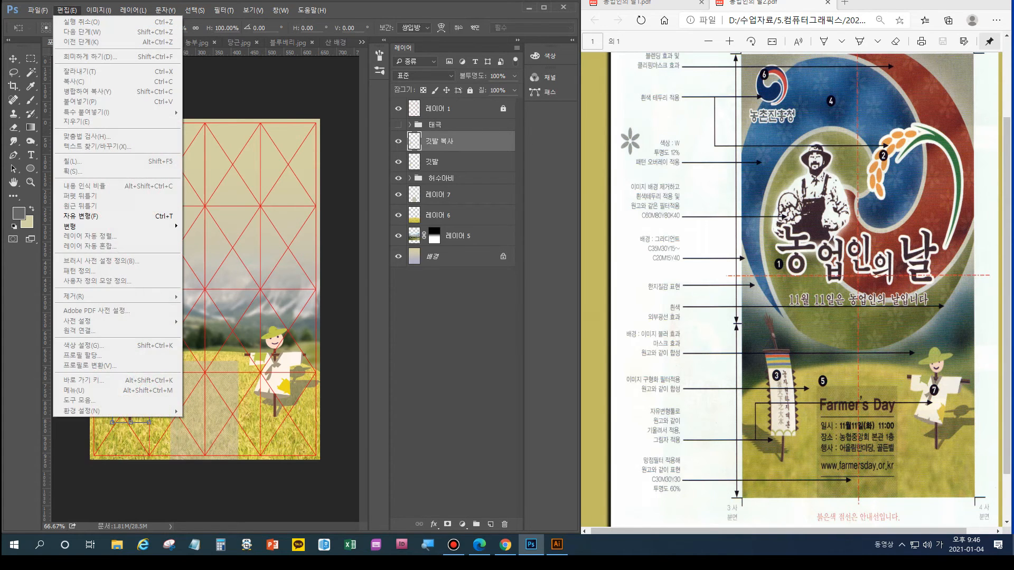
pyautogui.click(85, 216)
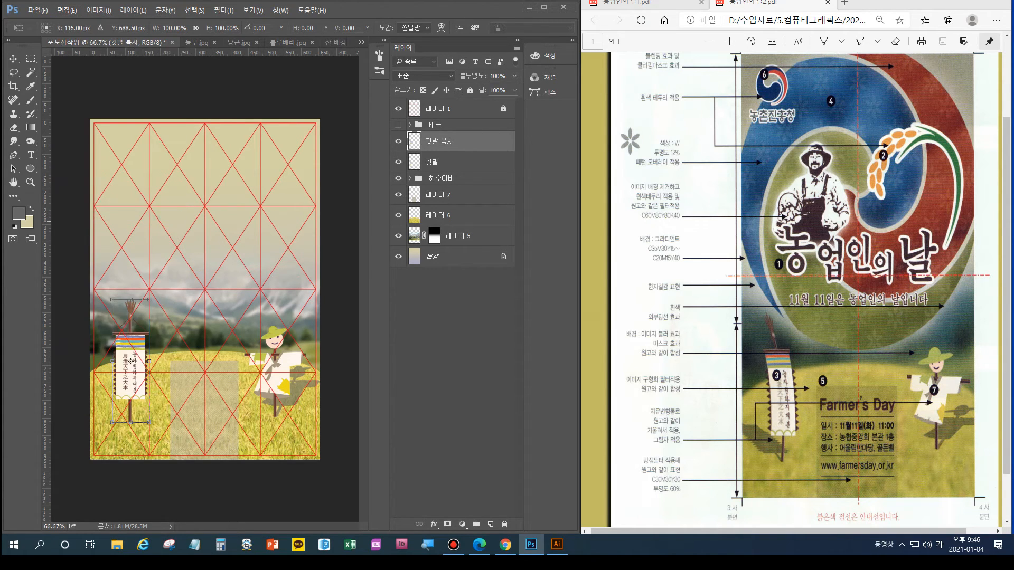
# Warp the 깃발 복사 banner so its cloth and pole curve, bulging toward the poster's centre at mid-height
pyautogui.click(67, 10)
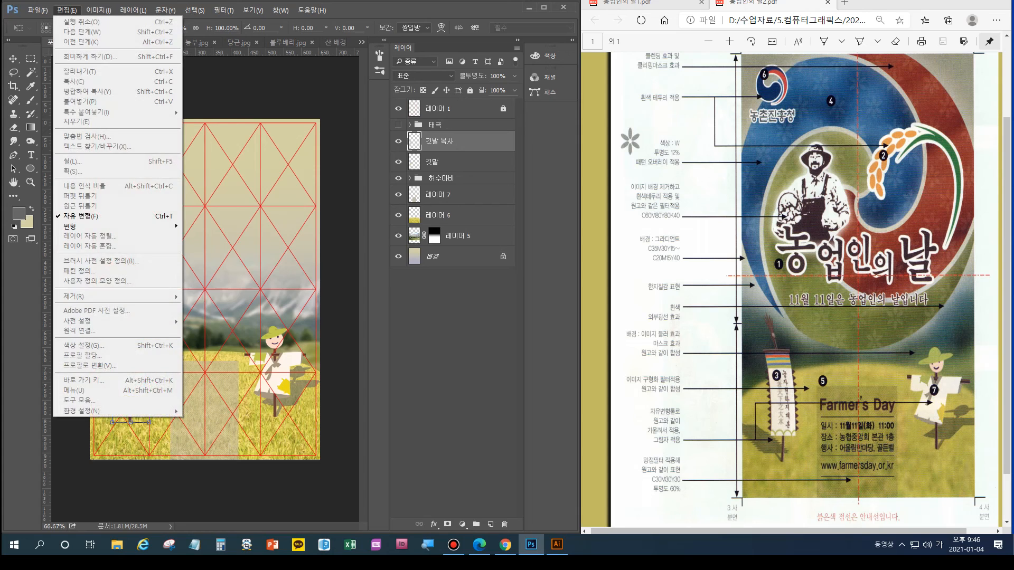
pyautogui.moveTo(165, 10)
pyautogui.moveTo(67, 10)
pyautogui.moveTo(90, 226)
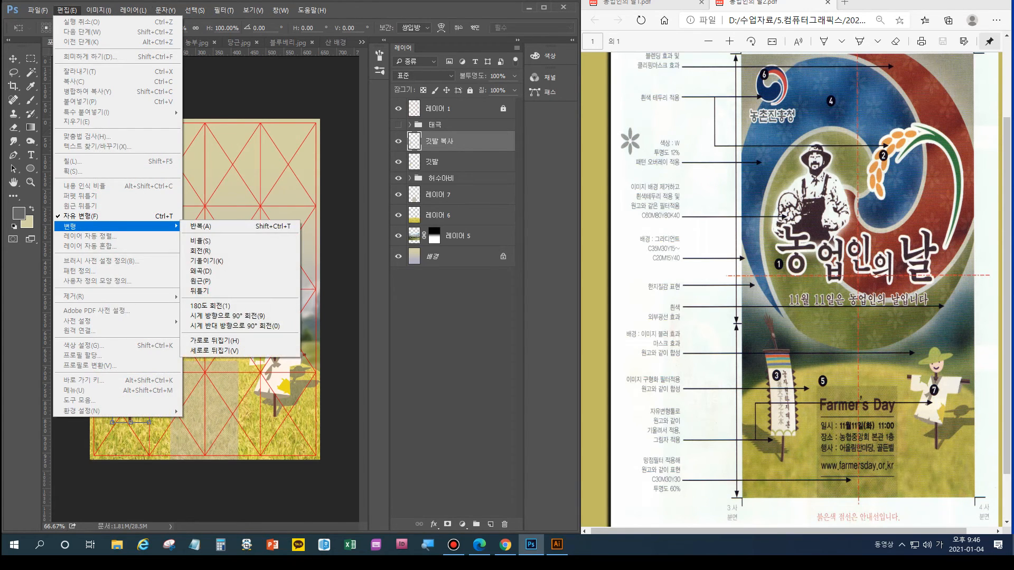
pyautogui.click(200, 292)
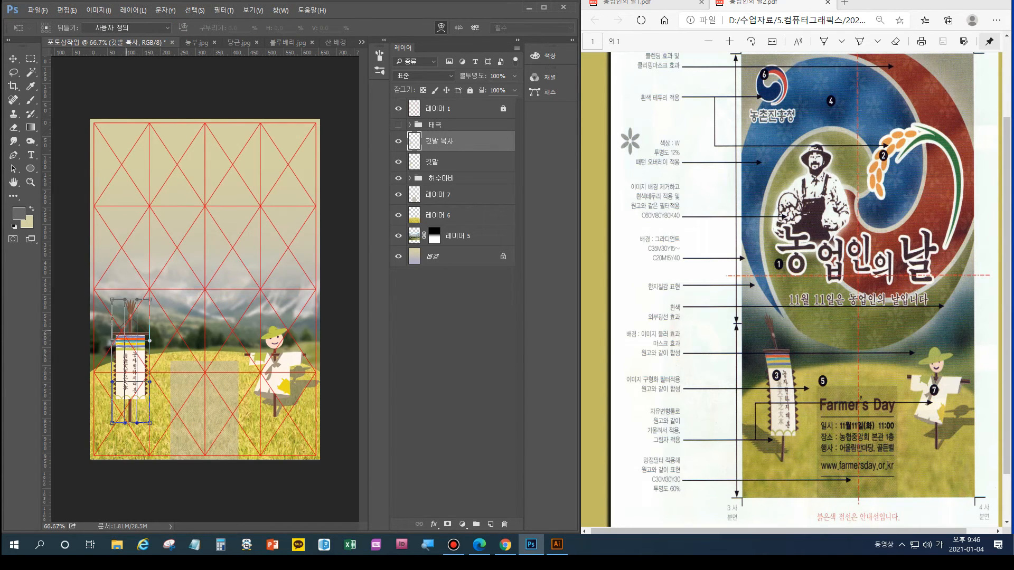
pyautogui.moveTo(125, 363); pyautogui.dragTo(129, 364)
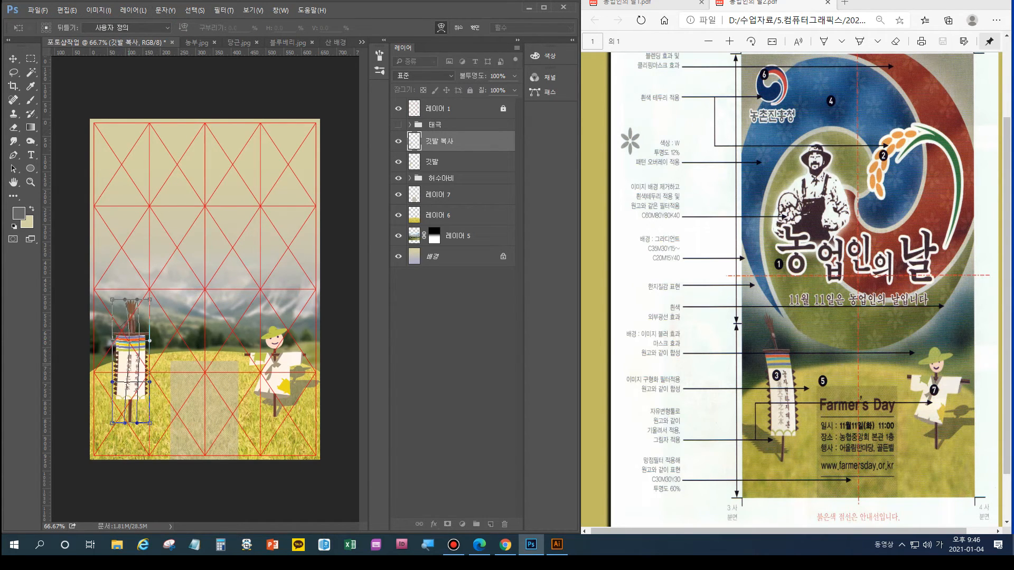
pyautogui.moveTo(112, 300); pyautogui.dragTo(132, 295)
pyautogui.moveTo(150, 382); pyautogui.dragTo(159, 381)
pyautogui.moveTo(150, 341); pyautogui.dragTo(160, 340)
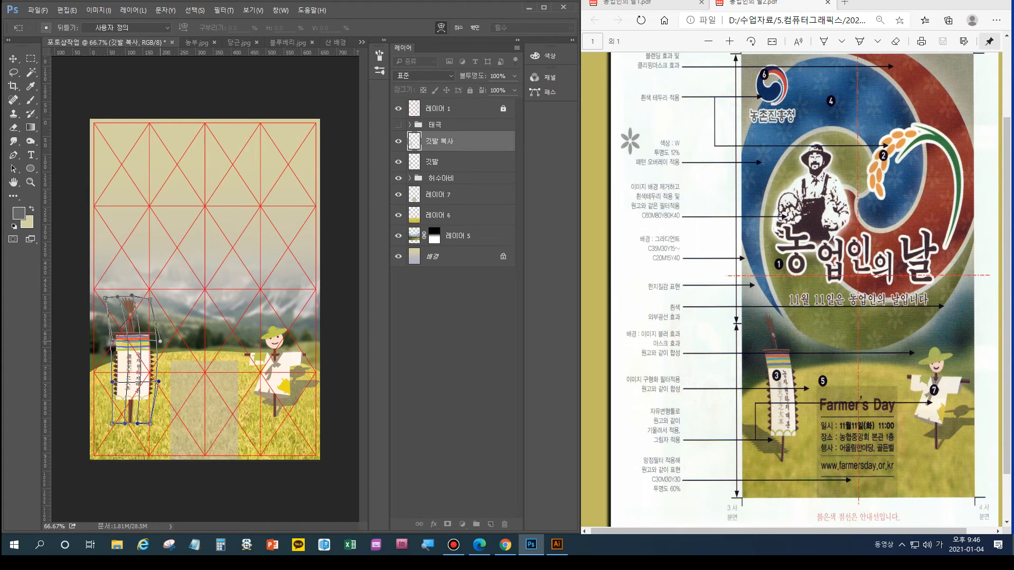
pyautogui.moveTo(128, 375); pyautogui.dragTo(118, 382)
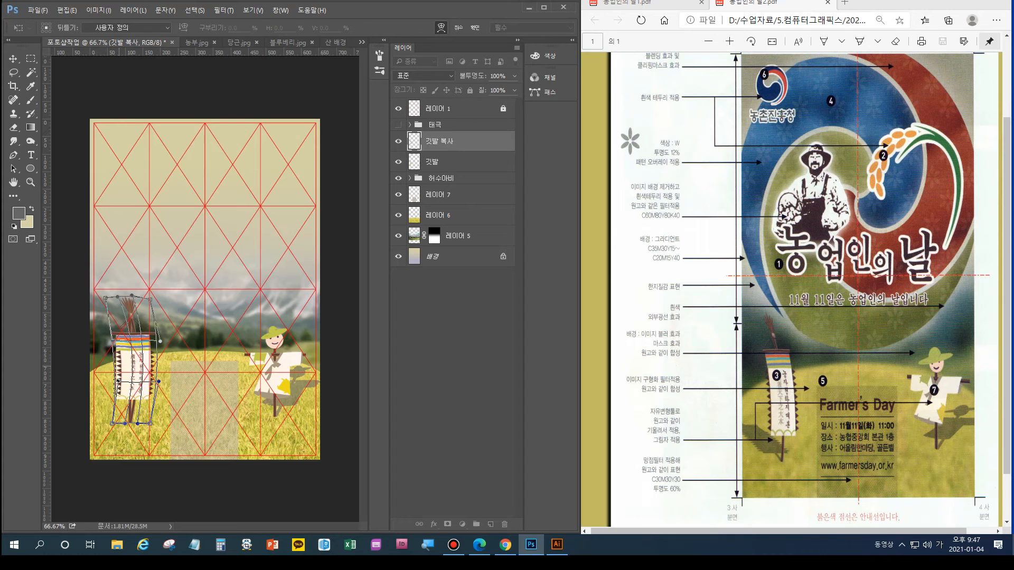
pyautogui.moveTo(113, 342); pyautogui.dragTo(119, 339)
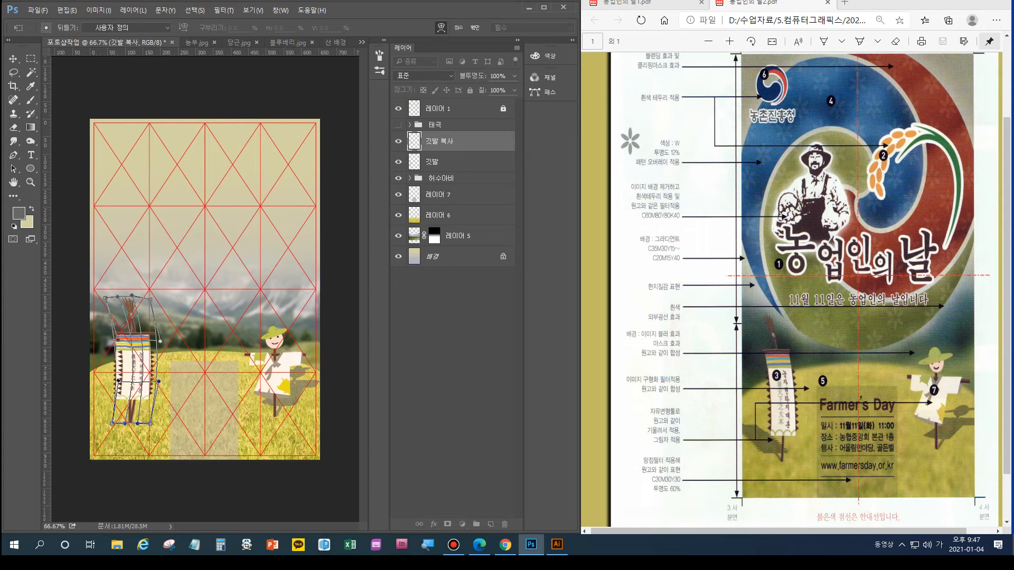
pyautogui.press('Return')
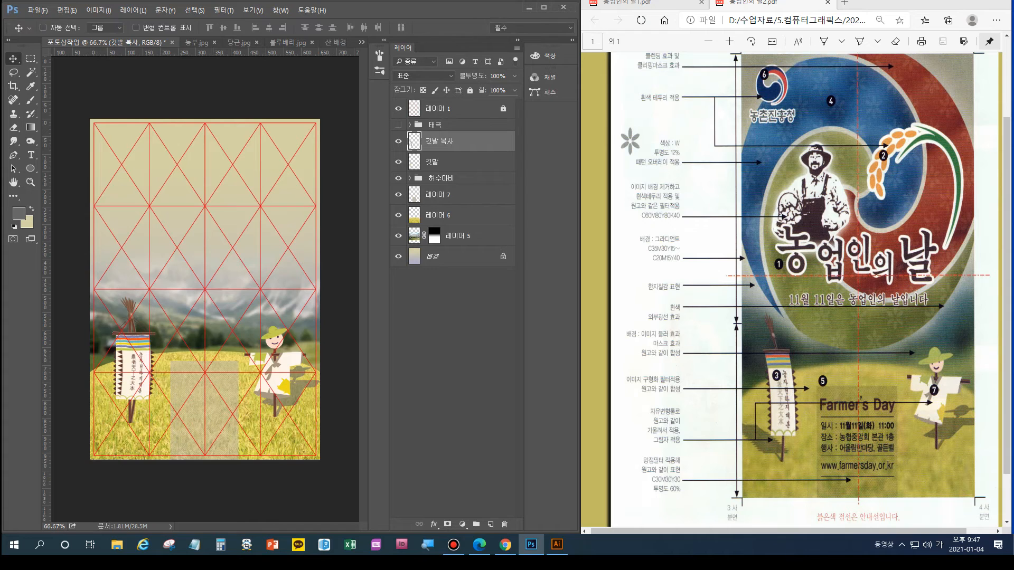
# Hide the original 깃발 layer and warp the banner copy again so its pole leans and its cloth bends like the reference
pyautogui.click(398, 161)
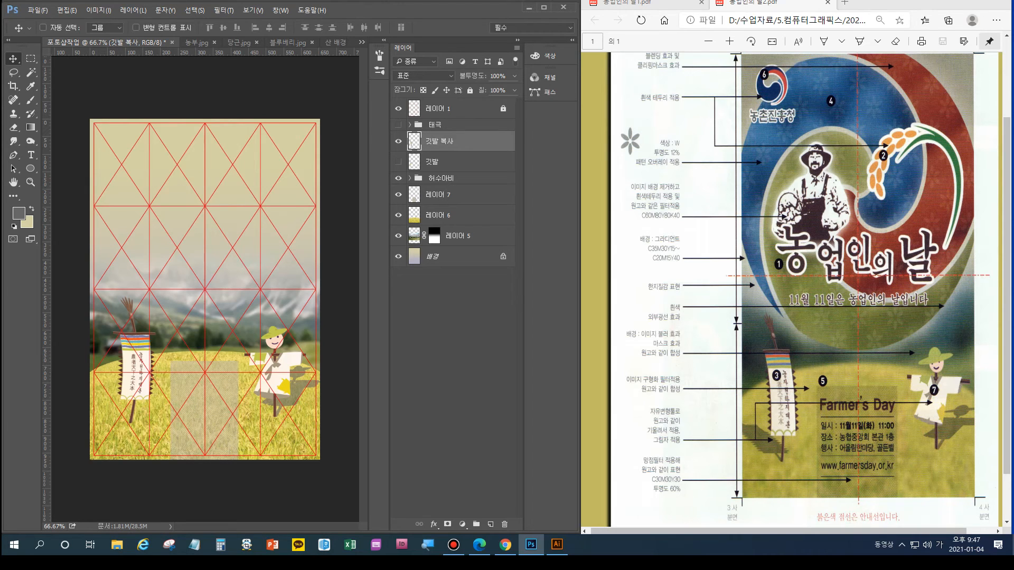
pyautogui.click(67, 10)
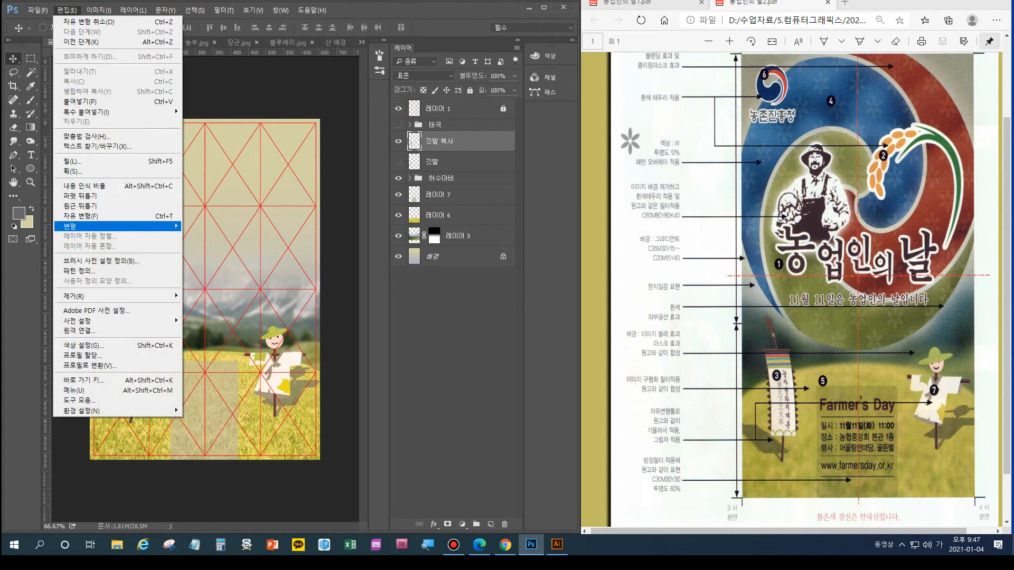
pyautogui.moveTo(116, 226)
pyautogui.click(201, 291)
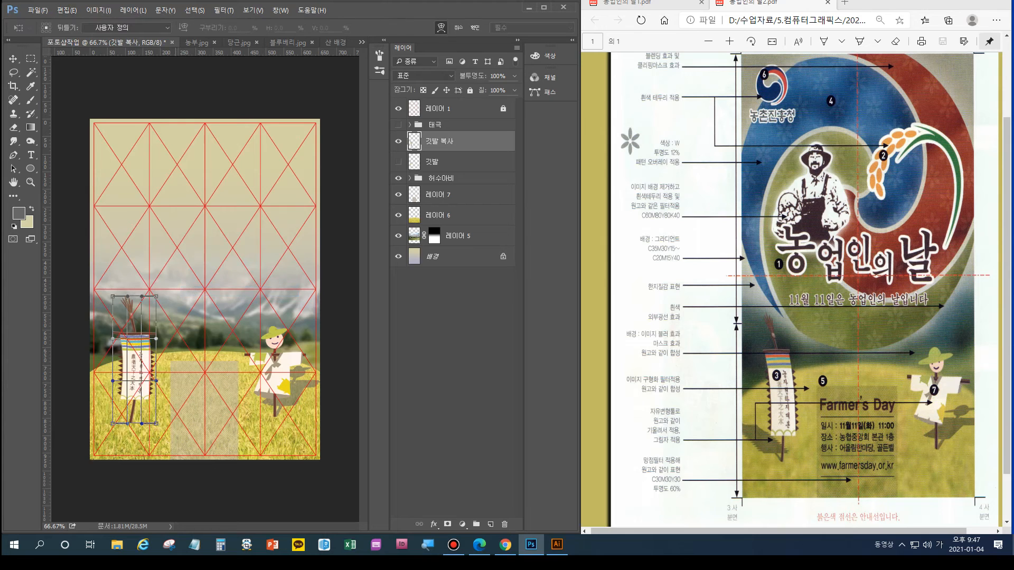
pyautogui.moveTo(142, 379); pyautogui.dragTo(147, 380)
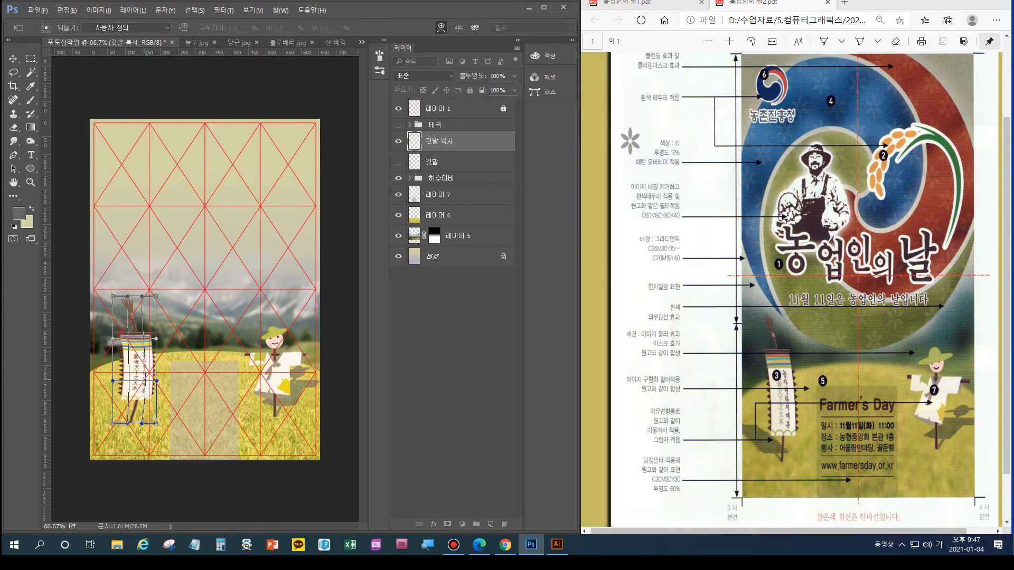
pyautogui.moveTo(128, 337); pyautogui.dragTo(131, 337)
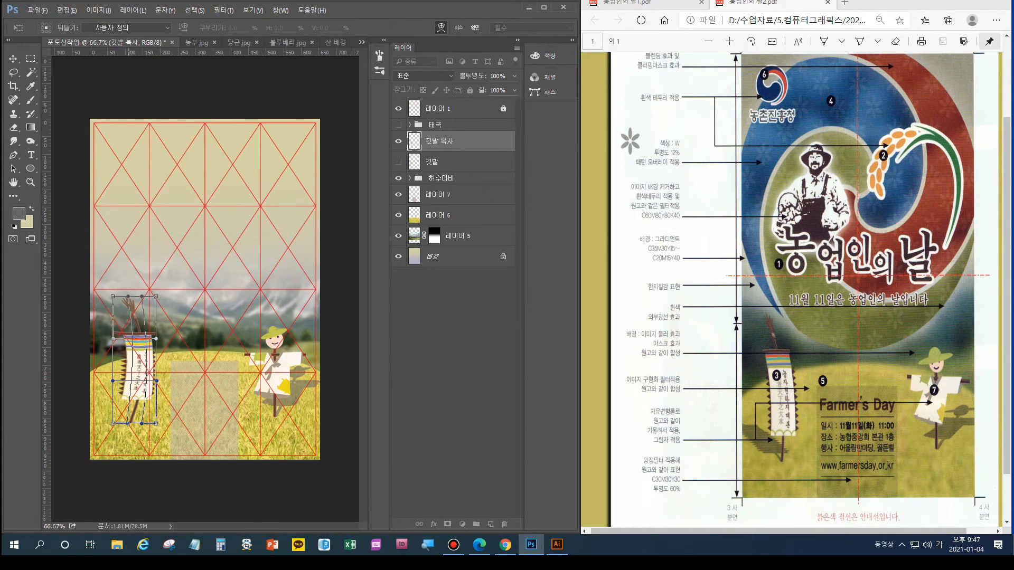
pyautogui.moveTo(128, 295); pyautogui.dragTo(147, 299)
pyautogui.moveTo(121, 399); pyautogui.dragTo(123, 401)
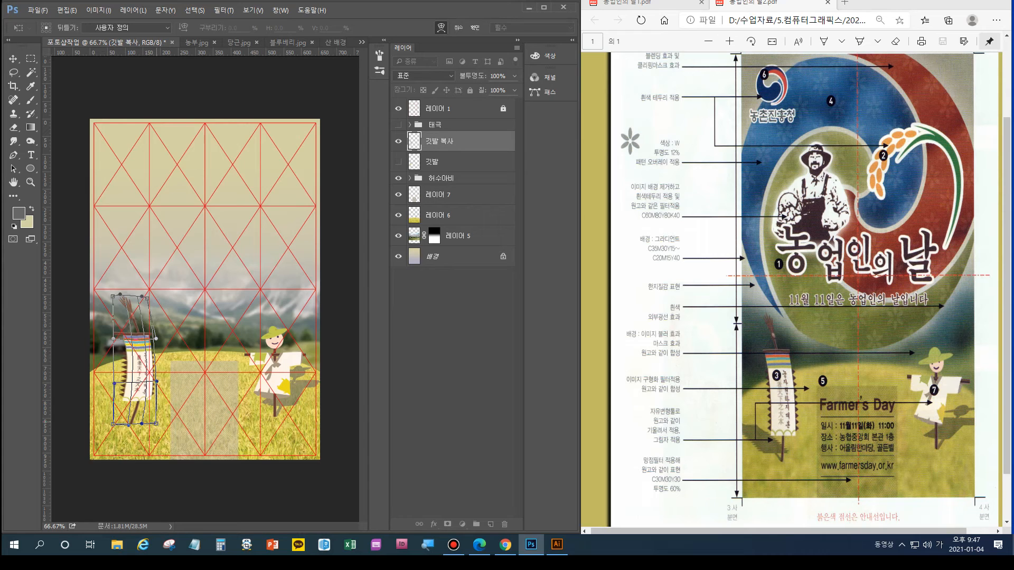
pyautogui.press('Return')
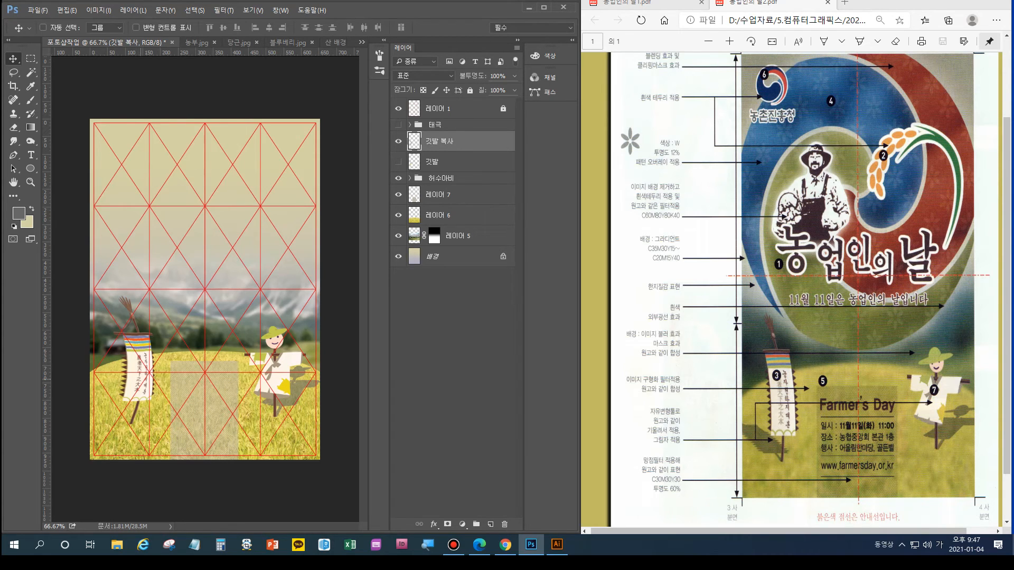
# Show the original 깃발 layer and transform it into a shortened, slanted shadow shape falling toward the poster's left edge
pyautogui.click(439, 162)
pyautogui.click(399, 162)
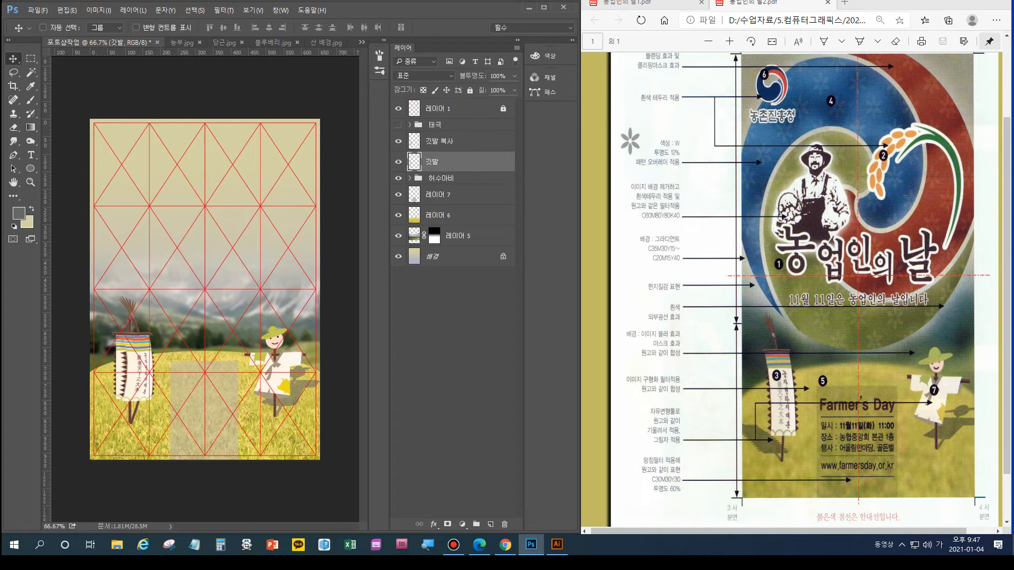
pyautogui.hotkey('ctrl', 't')
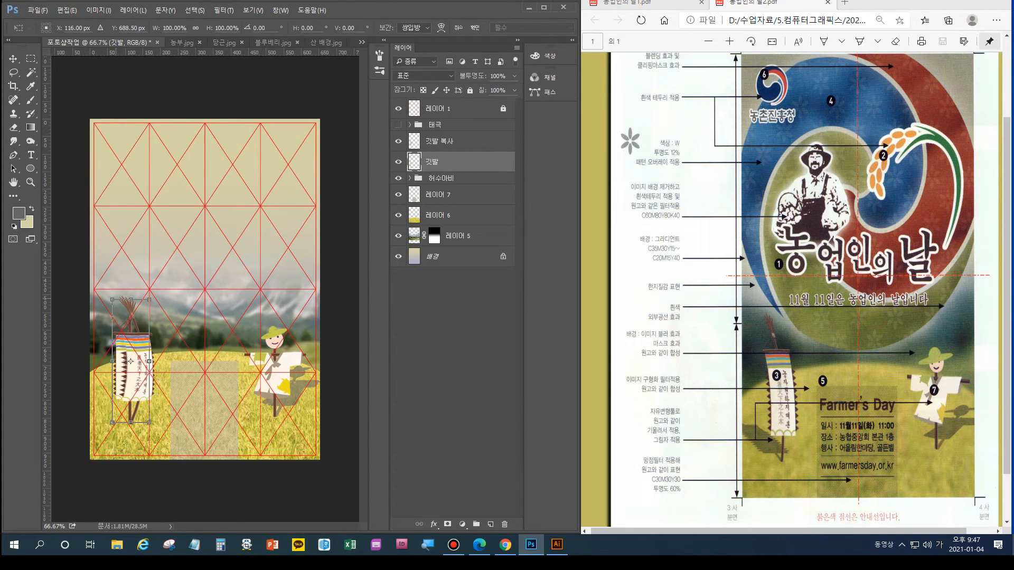
pyautogui.moveTo(112, 299); pyautogui.dragTo(85, 343)
pyautogui.moveTo(149, 299); pyautogui.dragTo(107, 345)
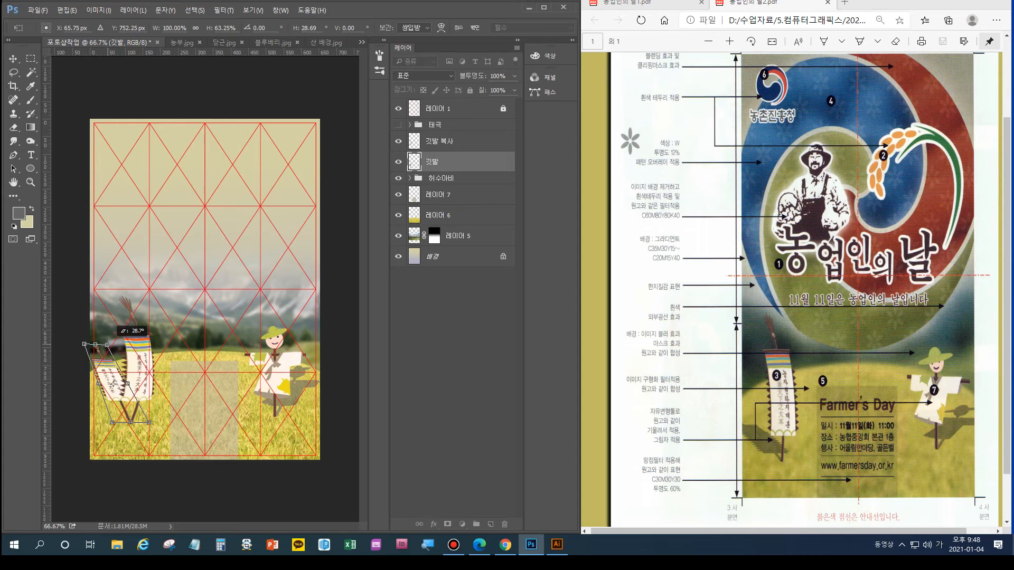
pyautogui.moveTo(96, 343); pyautogui.dragTo(98, 365)
pyautogui.press('Return')
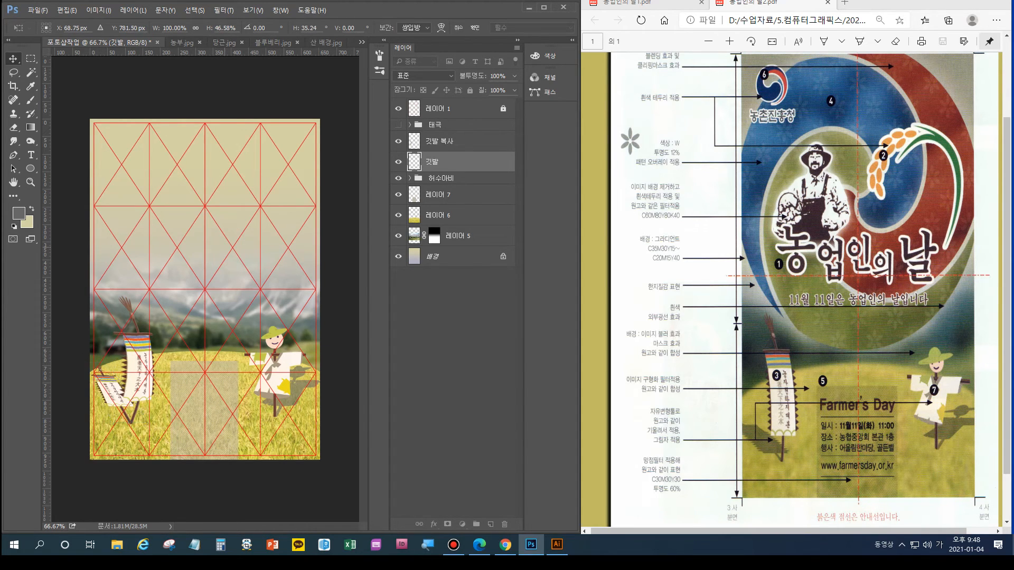
# Fill the slanted 깃발 shape with the gray foreground colour and set its layer opacity to 60%
pyautogui.keyDown('ctrl'); pyautogui.click(414, 162); pyautogui.keyUp('ctrl')
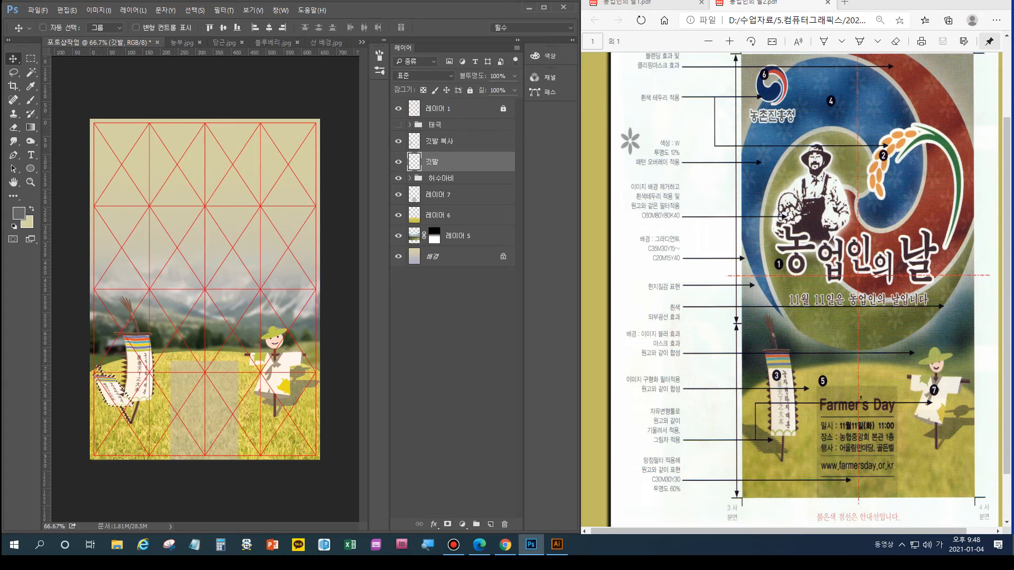
pyautogui.hotkey('alt', 'BackSpace')
pyautogui.hotkey('ctrl', 'd')
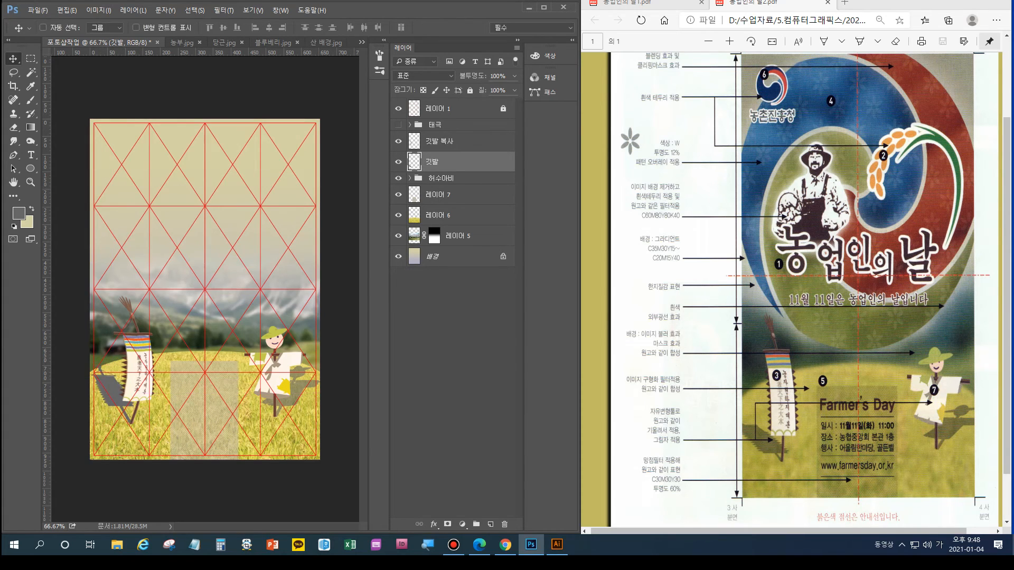
pyautogui.press('6')
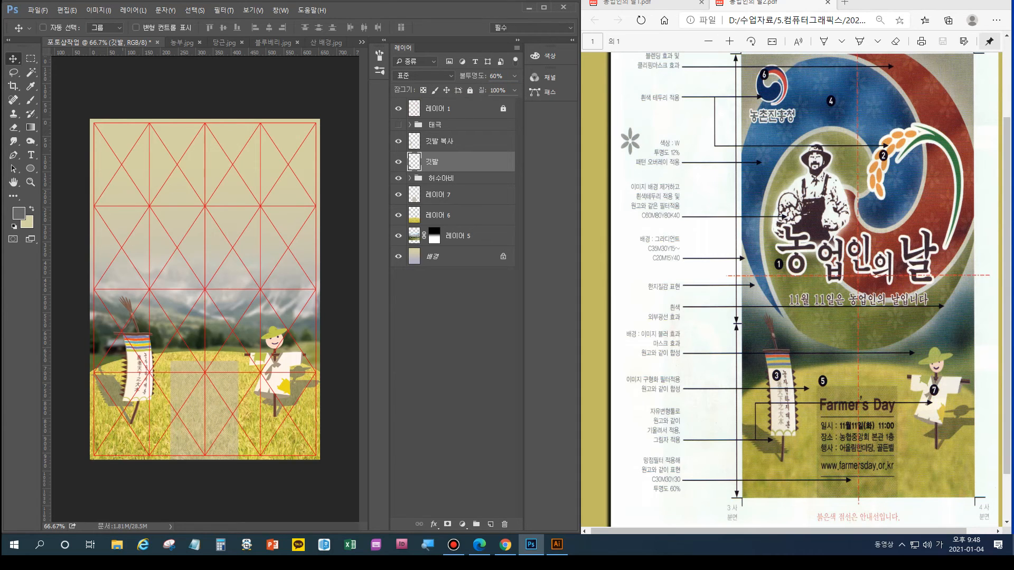
# Reset the colours to default and refill the banner's shadow on the 깃발 layer with black
pyautogui.keyDown('ctrl'); pyautogui.click(414, 161); pyautogui.keyUp('ctrl')
pyautogui.press('d')
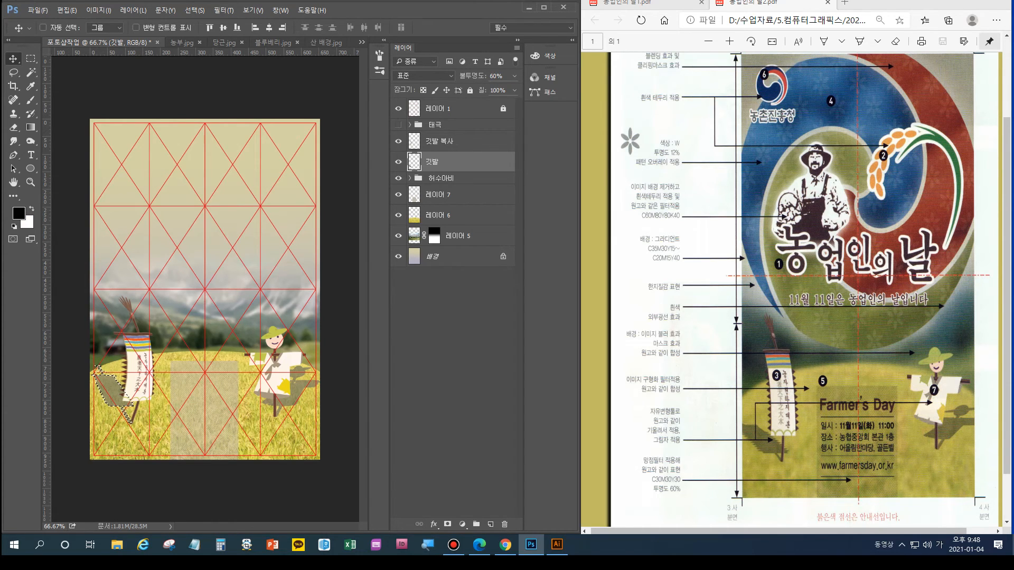
pyautogui.hotkey('alt', 'Delete')
pyautogui.hotkey('ctrl', 'd')
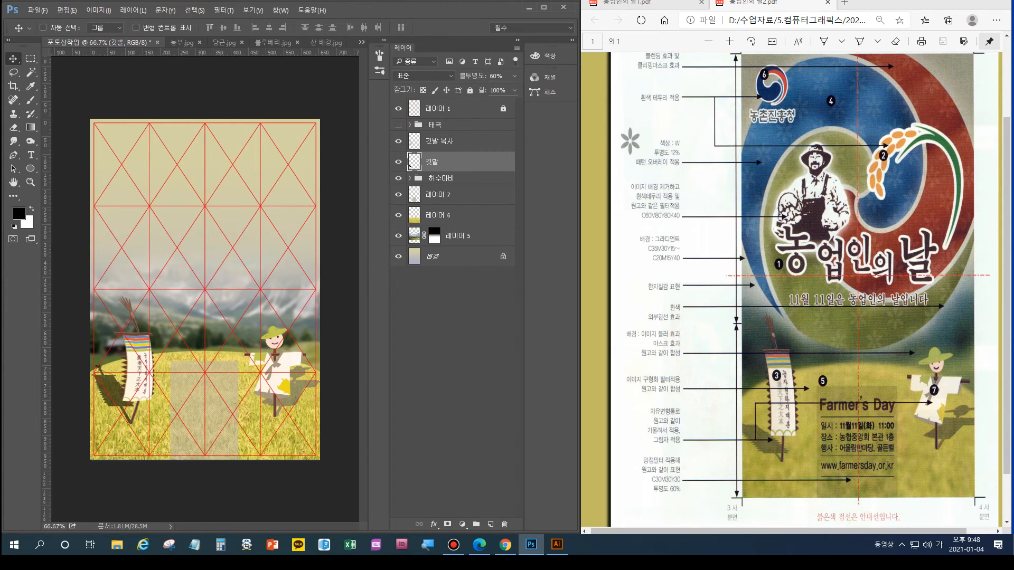
# Expand the 허수아비 group and refill the scarecrow's shadow on the 허수아비 복사 layer with black
pyautogui.click(441, 179)
pyautogui.click(410, 179)
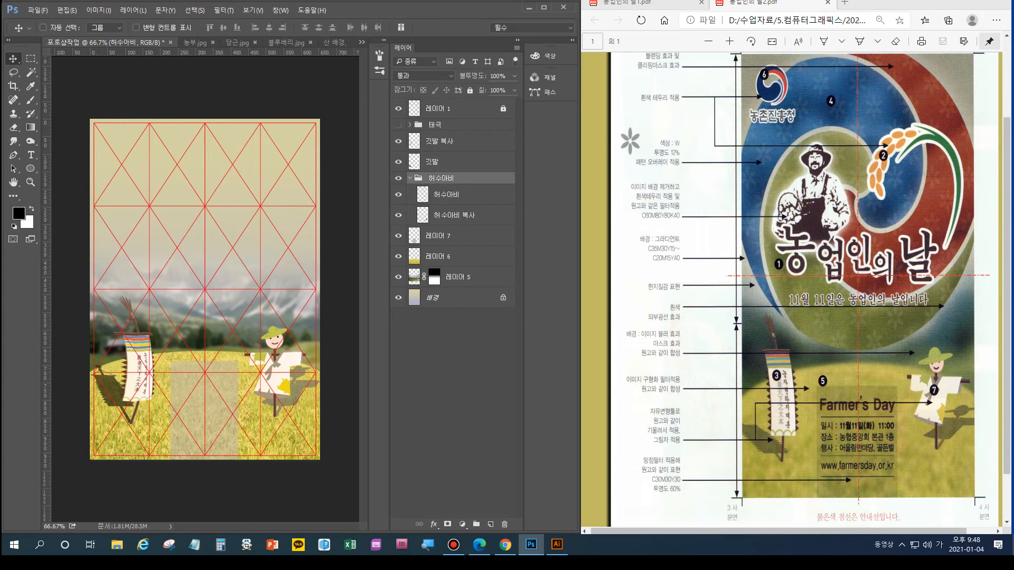
pyautogui.click(454, 215)
pyautogui.keyDown('ctrl'); pyautogui.click(424, 215); pyautogui.keyUp('ctrl')
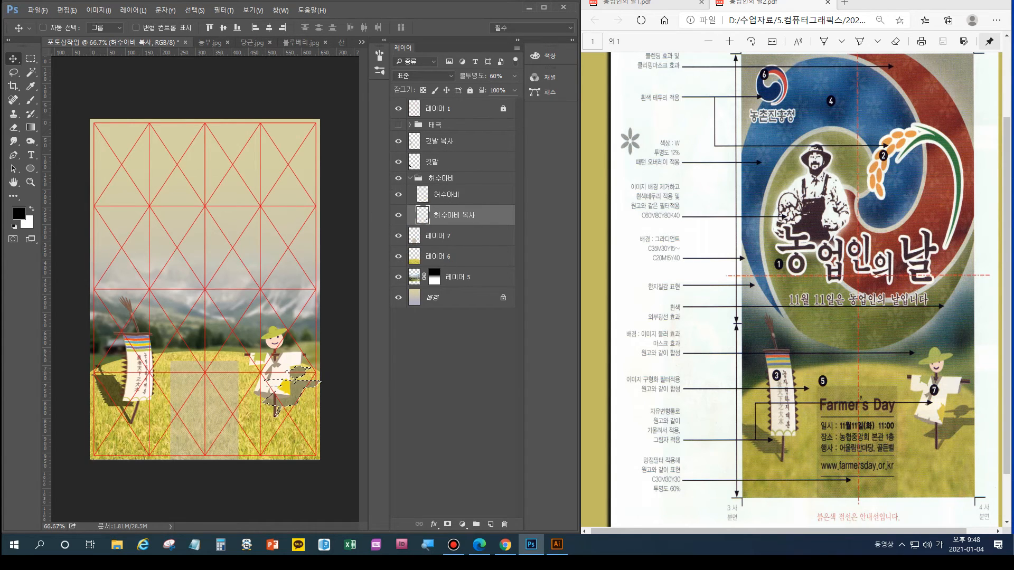
pyautogui.hotkey('alt', 'Delete')
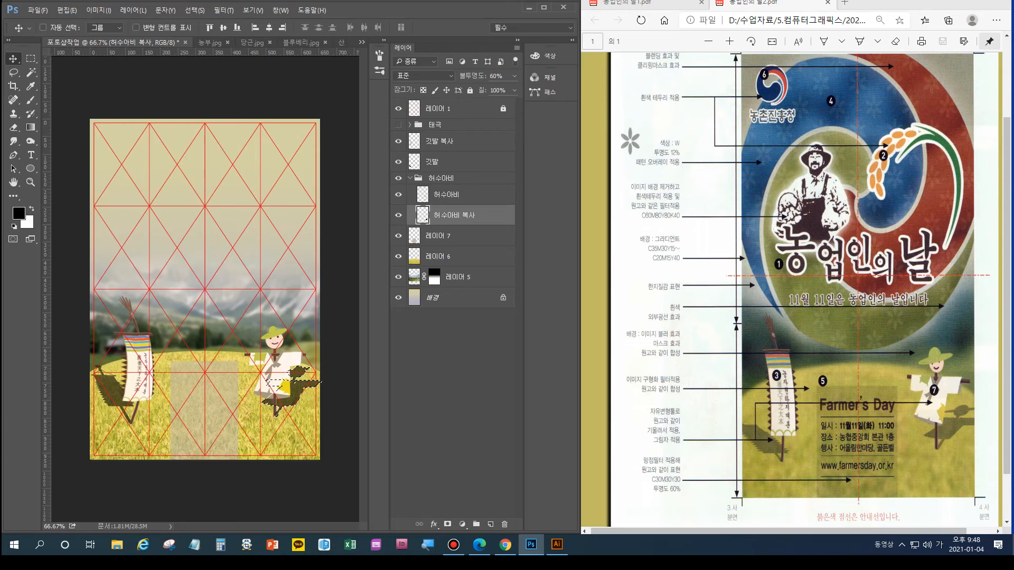
pyautogui.hotkey('ctrl', 'd')
pyautogui.click(442, 178)
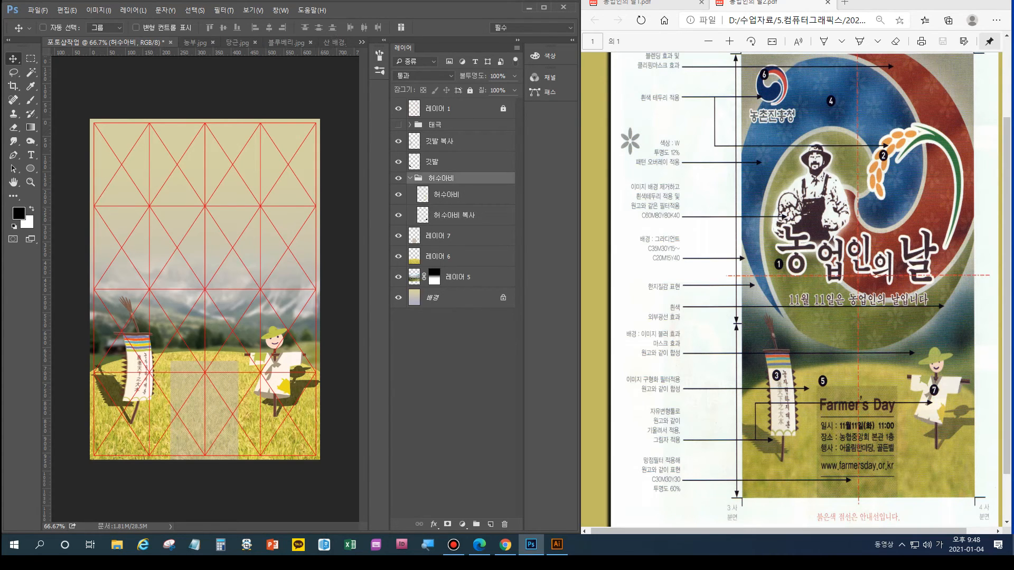
# Group the 깃발 복사 and 깃발 layers and name the group 깃발
pyautogui.click(440, 142)
pyautogui.keyDown('shift'); pyautogui.click(432, 162); pyautogui.keyUp('shift')
pyautogui.click(43, 27)
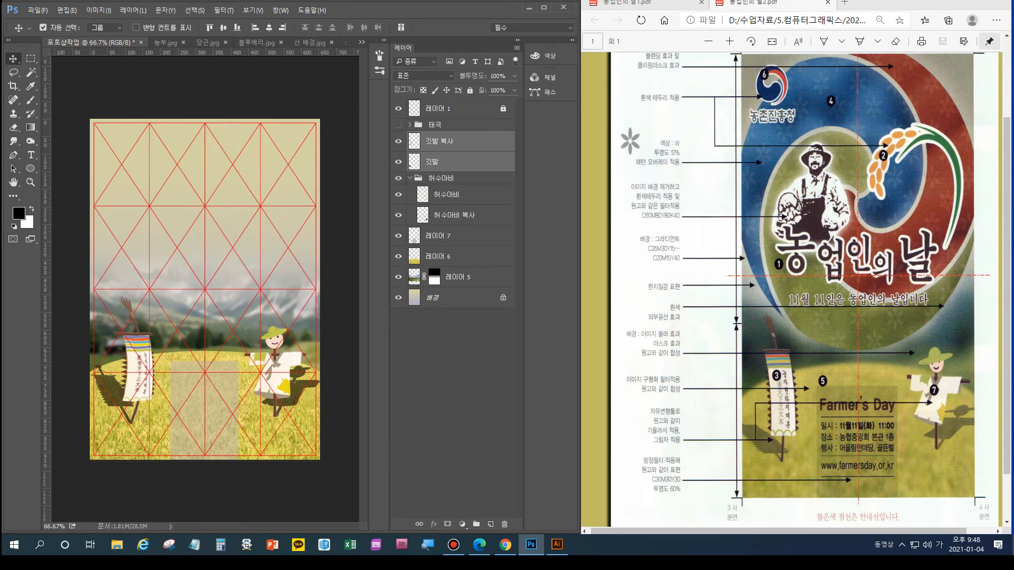
pyautogui.hotkey('ctrl', 'g')
pyautogui.doubleClick(437, 138)
pyautogui.write('ㄱ')
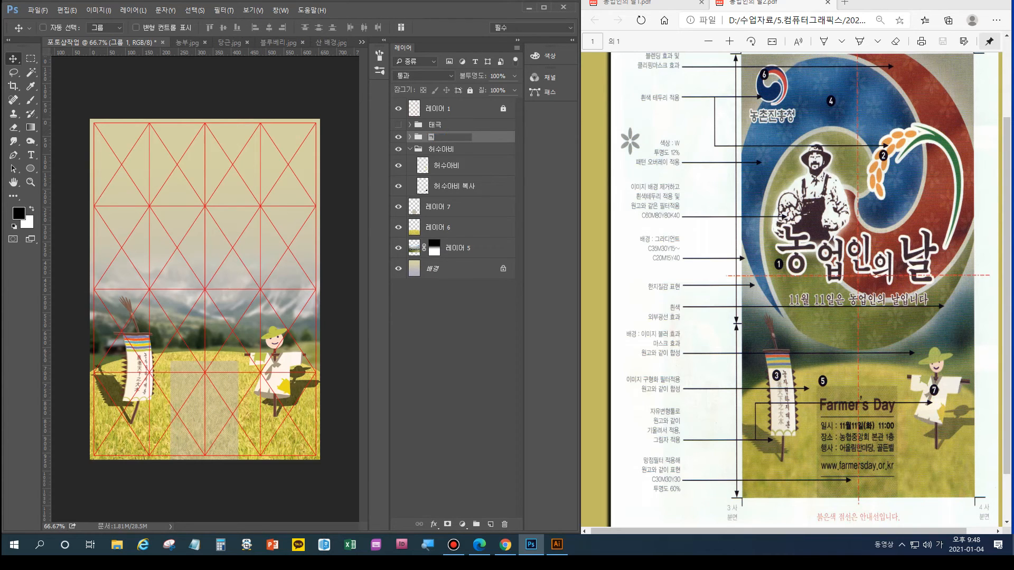
pyautogui.write('발')
pyautogui.press('Return')
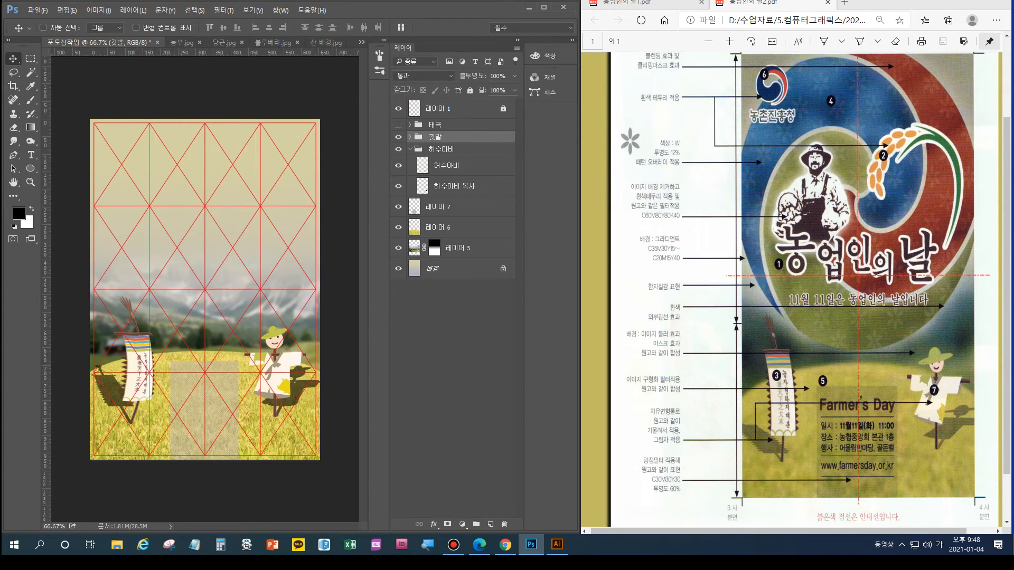
# Show and expand the 태극 group, select 레이어 4 inside it and check the reference poster
pyautogui.click(399, 125)
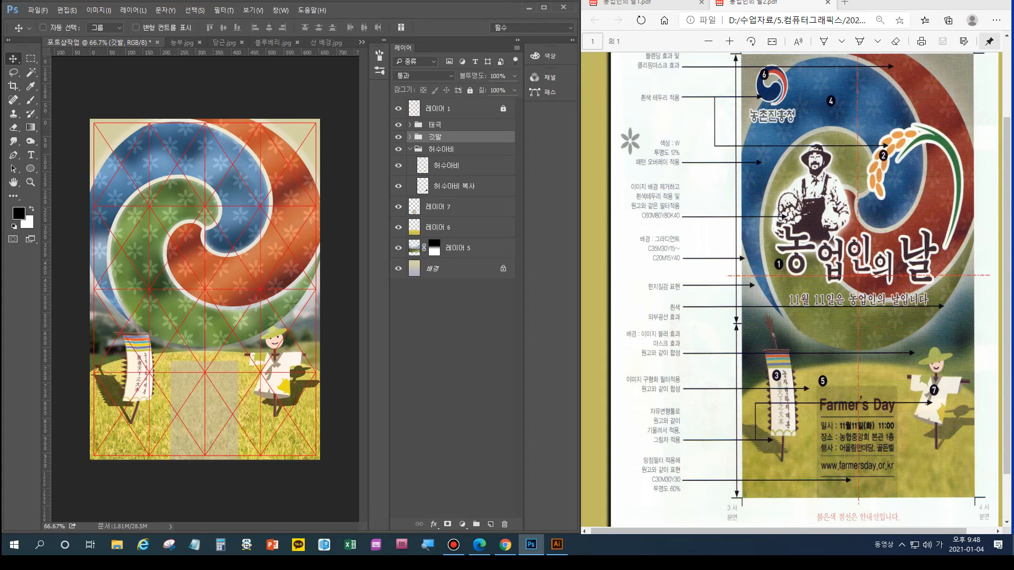
pyautogui.click(435, 124)
pyautogui.click(410, 124)
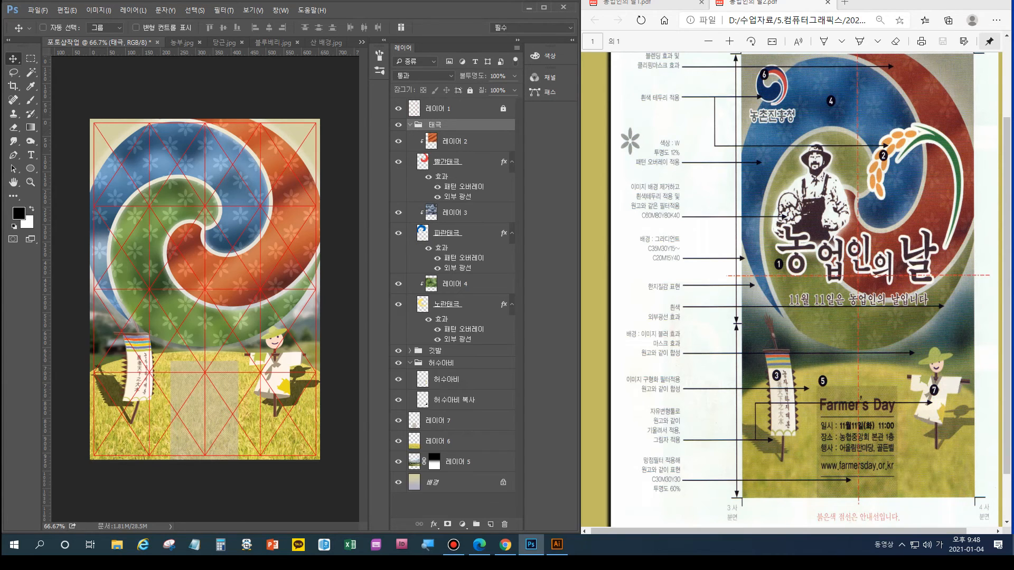
pyautogui.click(458, 285)
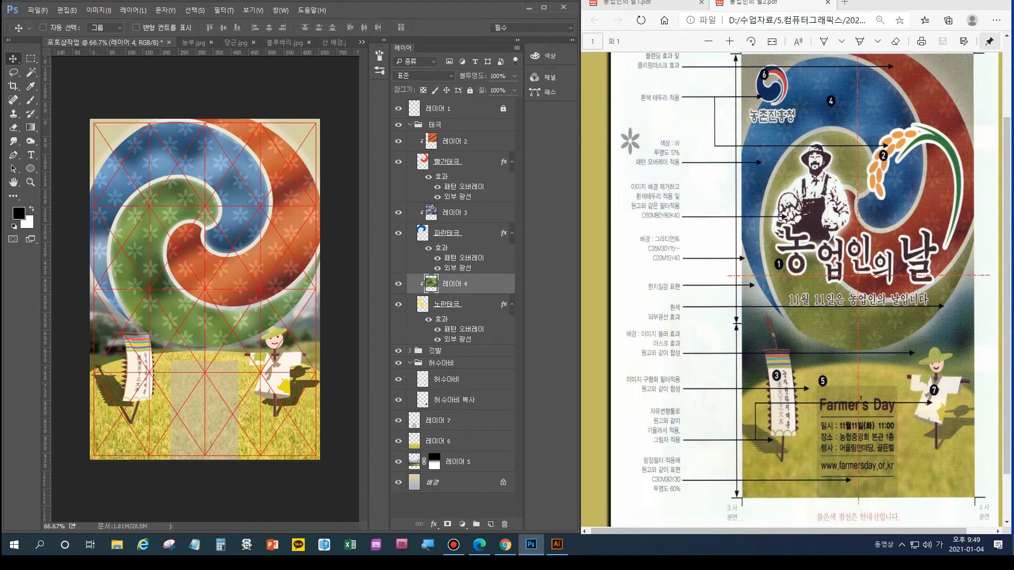
pyautogui.scroll(3, 793, 286)
pyautogui.scroll(-3, 792, 285)
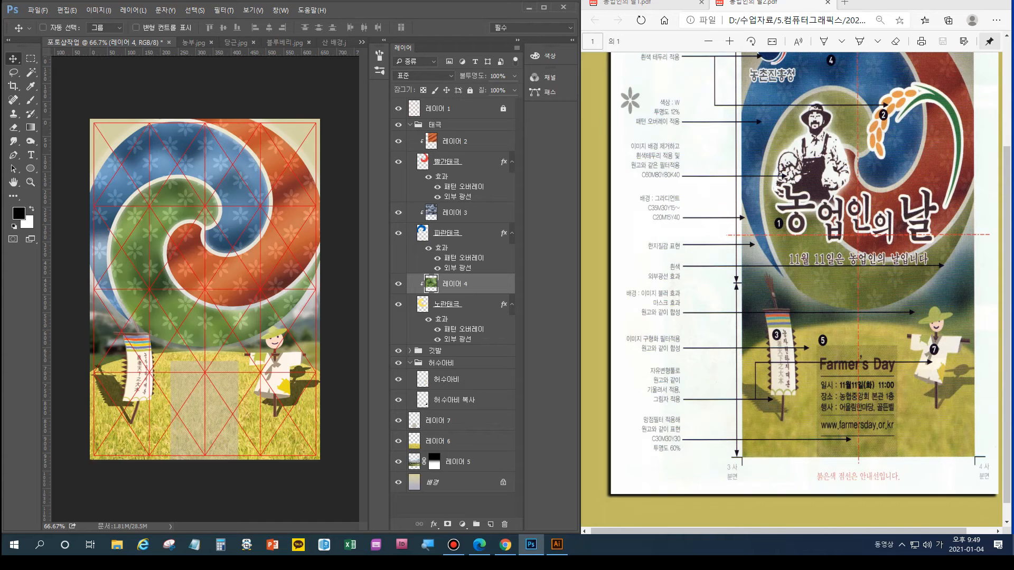
# Collapse the 태극 and 허수아비 groups
pyautogui.scroll(2, 793, 285)
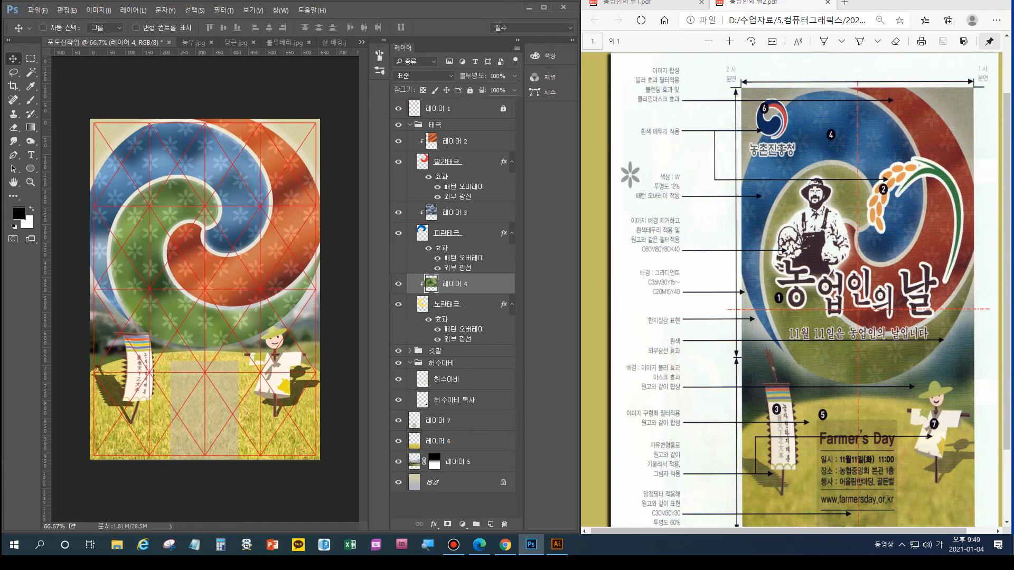
pyautogui.click(410, 125)
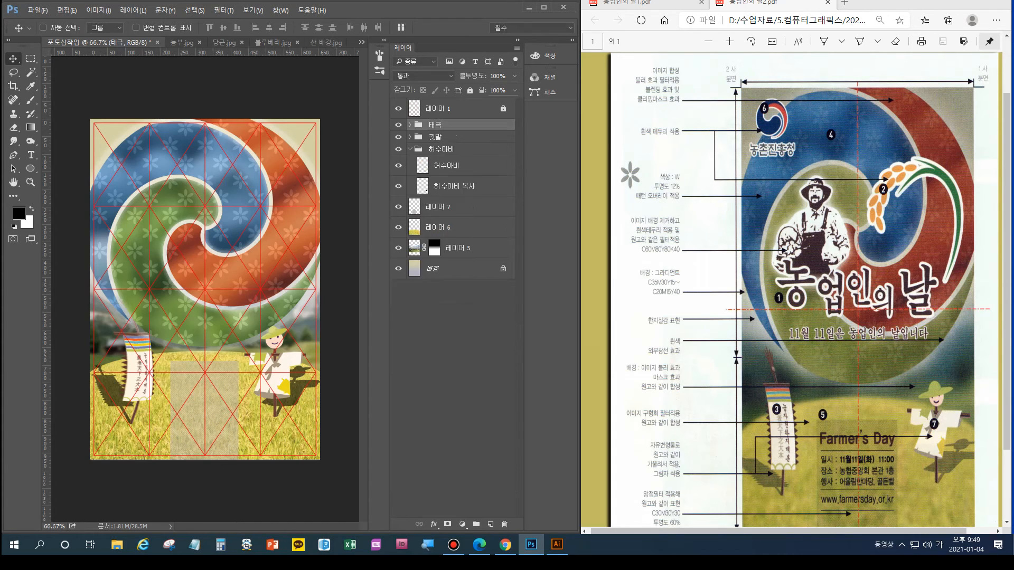
pyautogui.click(410, 149)
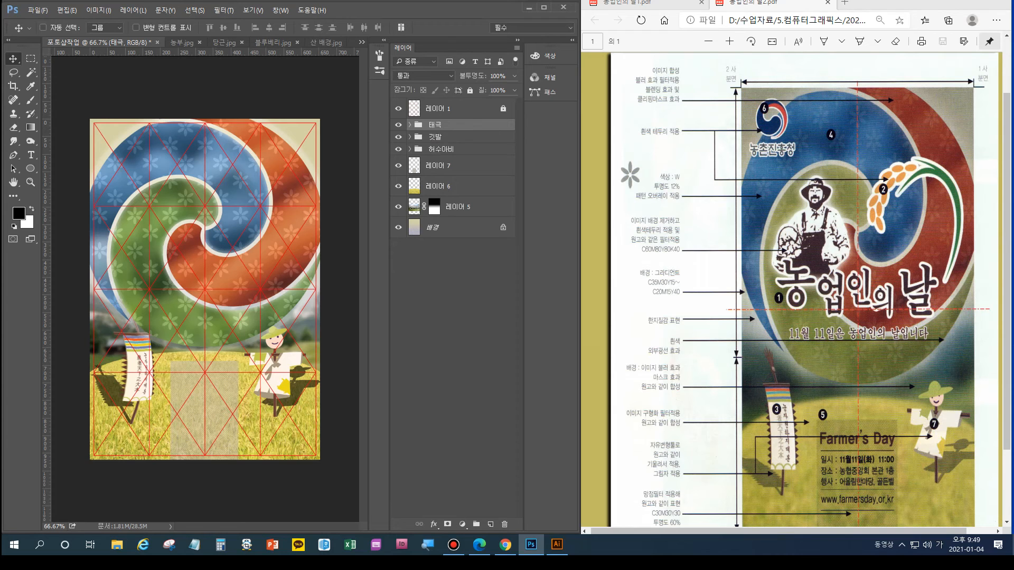
# Switch to Illustrator and examine the finished 농업인의 날.ai poster closely, including the farmer image, title lettering and background texture
pyautogui.click(557, 544)
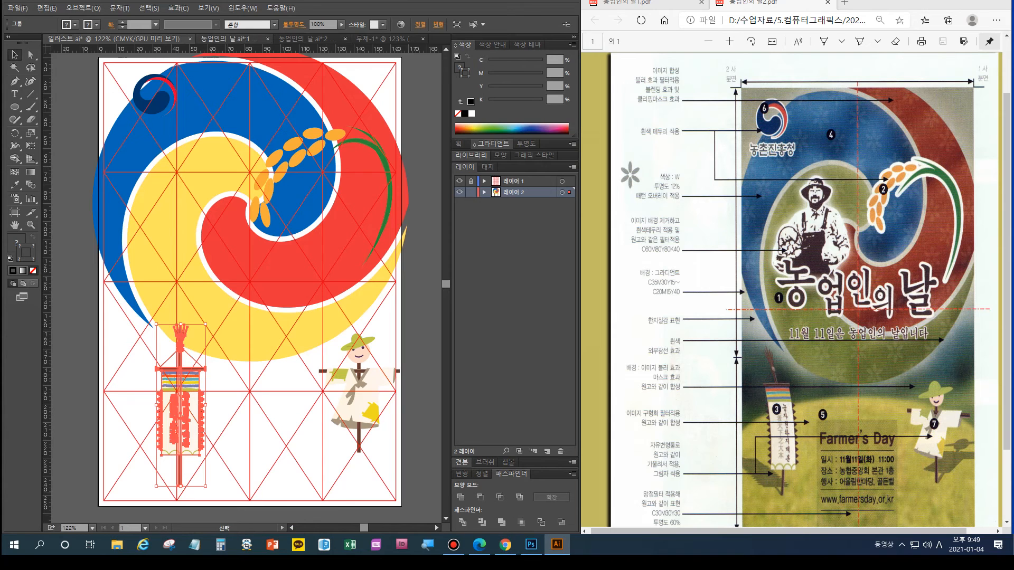
pyautogui.click(228, 39)
pyautogui.hscroll(-1, 246, 285)
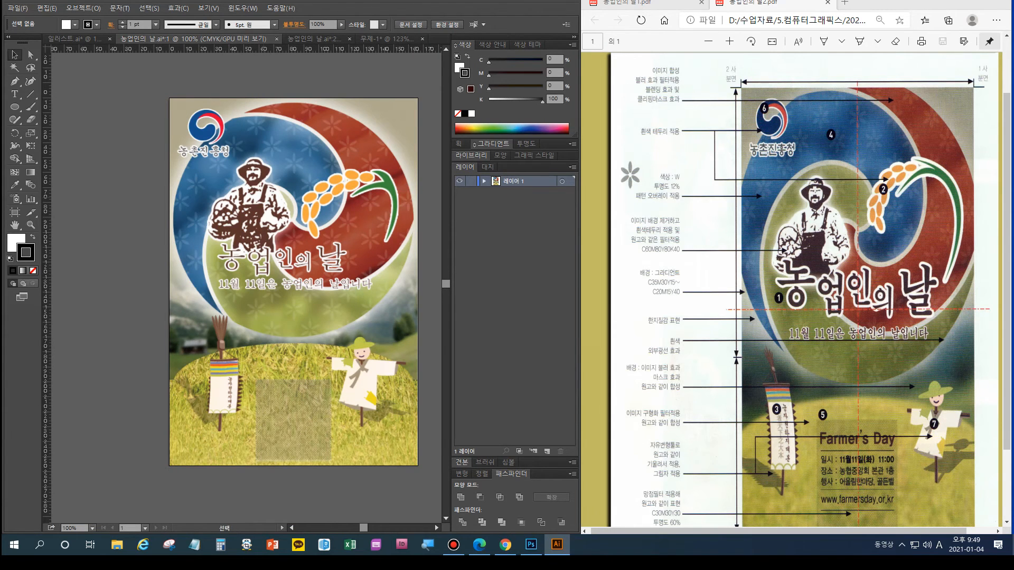
pyautogui.hotkey('ctrl', '+')
pyautogui.hotkey('ctrl', '+')
pyautogui.hotkey('ctrl', '+')
pyautogui.scroll(5, 246, 288)
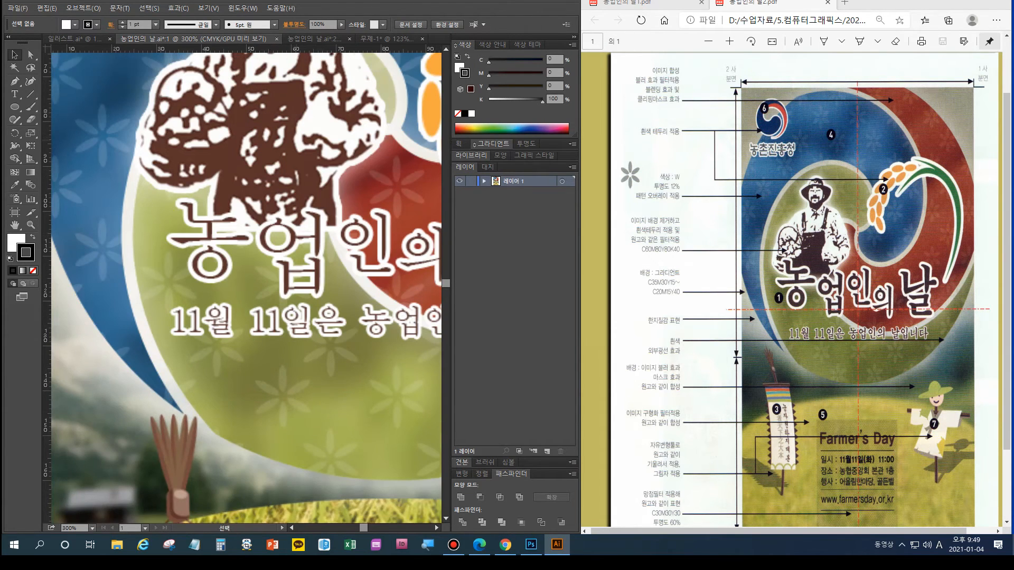
pyautogui.scroll(1, 246, 288)
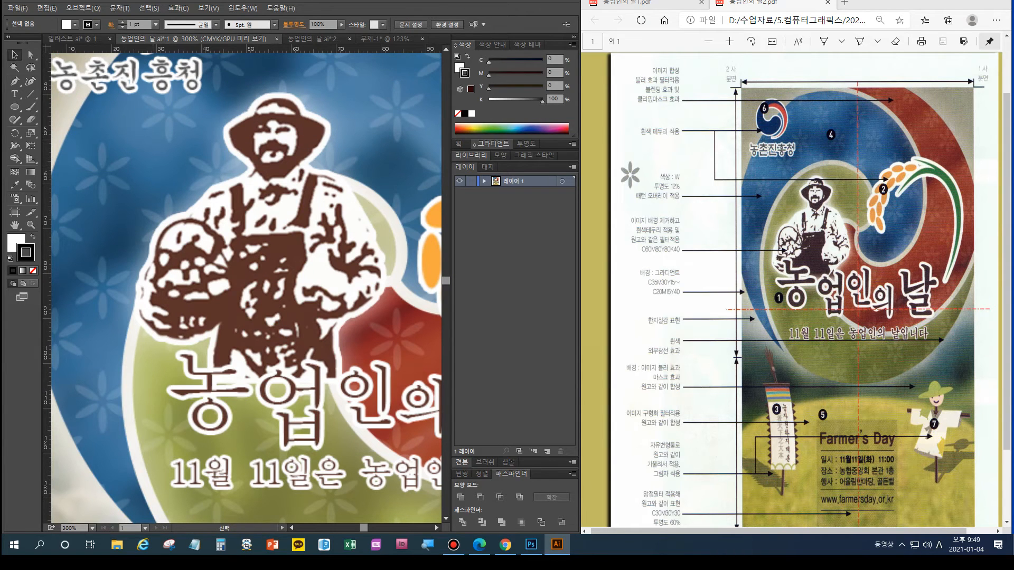
pyautogui.hscroll(1, 246, 288)
pyautogui.hotkey('ctrl', '-')
pyautogui.hotkey('ctrl', '-')
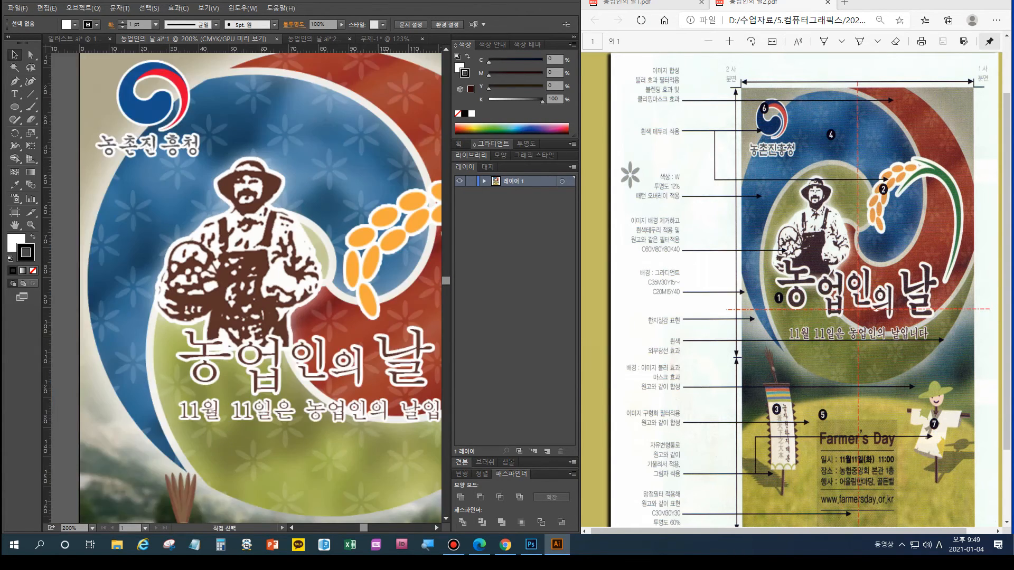
pyautogui.hotkey('ctrl', '-')
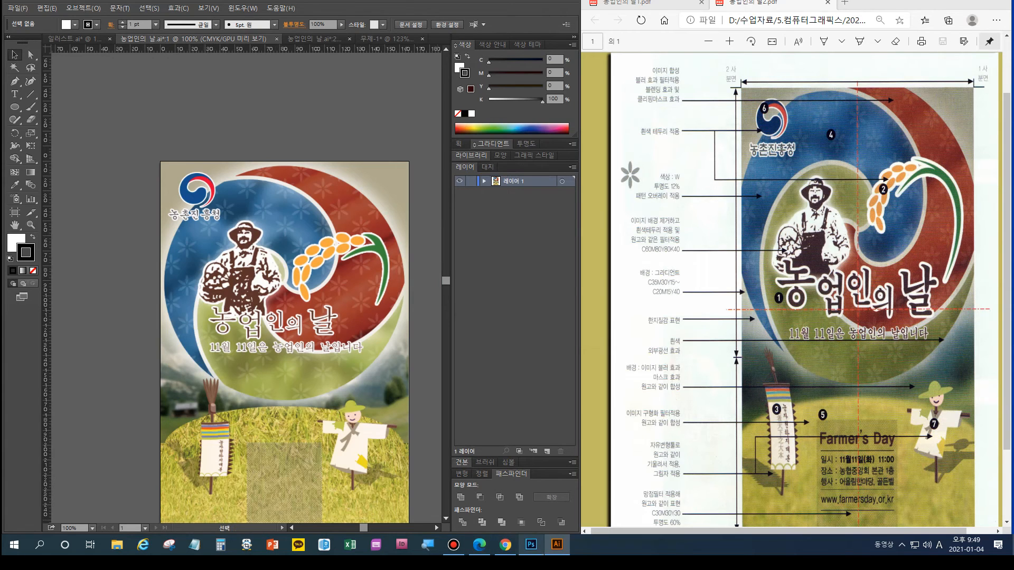
# Switch back to Photoshop, define the whole 한지.jpg image as a pattern named 한지, and return to the 포토샵작업 document
pyautogui.click(530, 545)
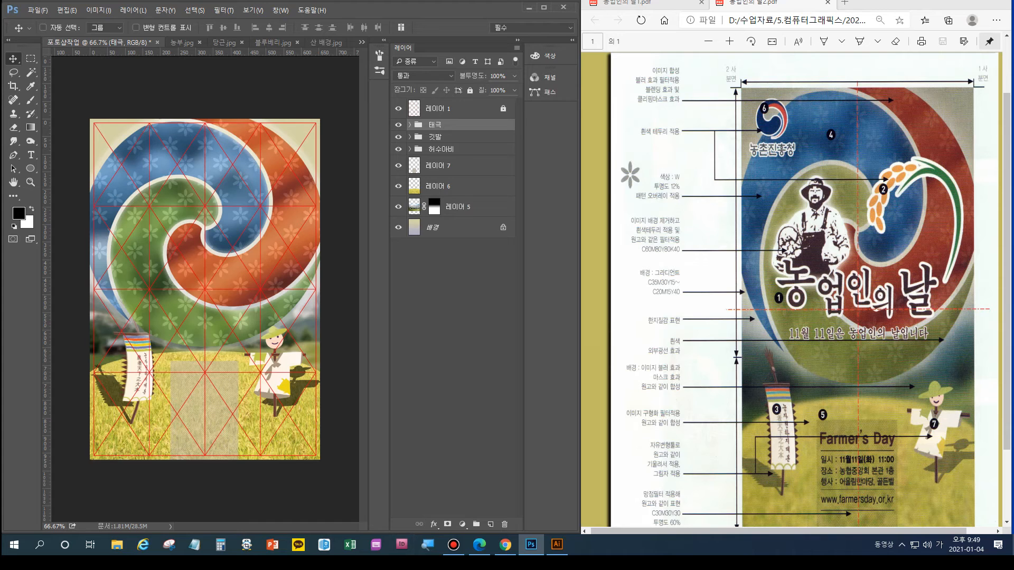
pyautogui.click(361, 42)
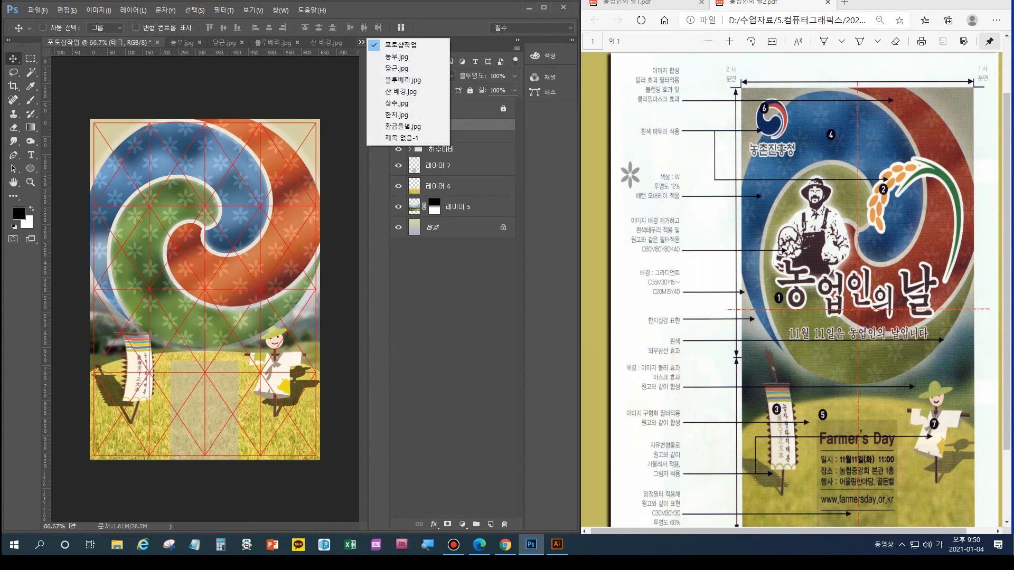
pyautogui.click(407, 126)
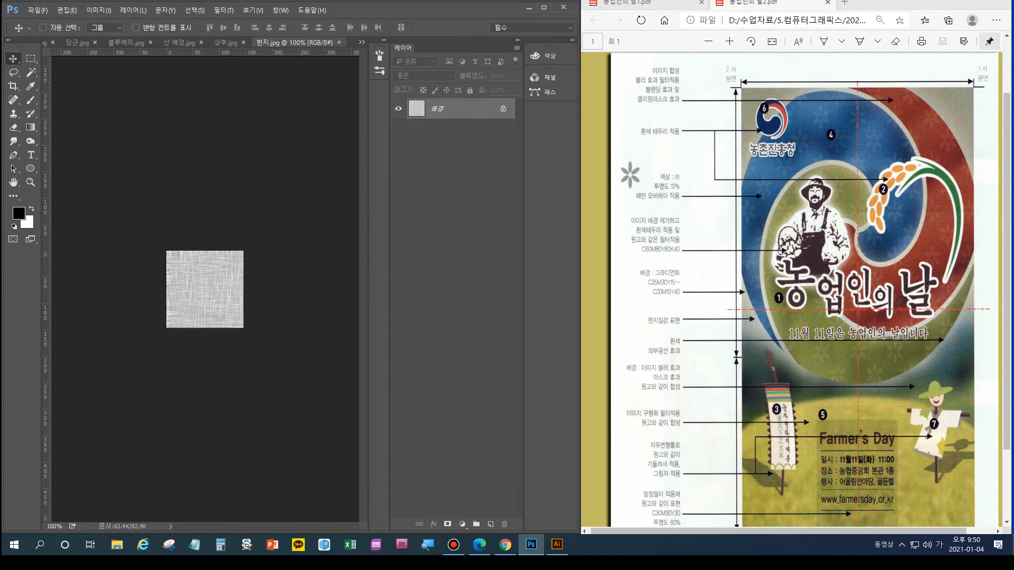
pyautogui.hotkey('ctrl', 'a')
pyautogui.click(66, 10)
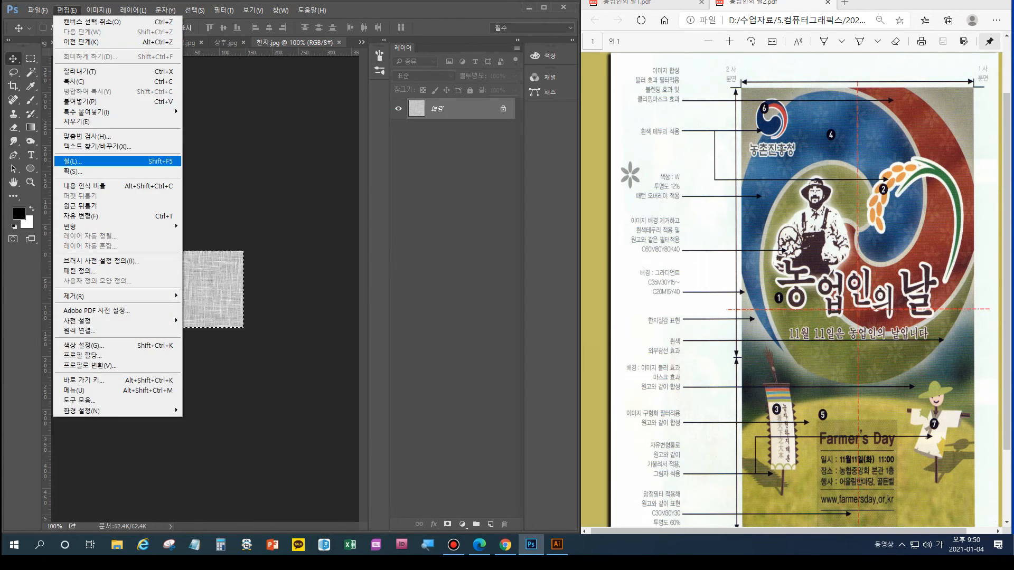
pyautogui.press('Down')
pyautogui.press('Down')
pyautogui.press('Return')
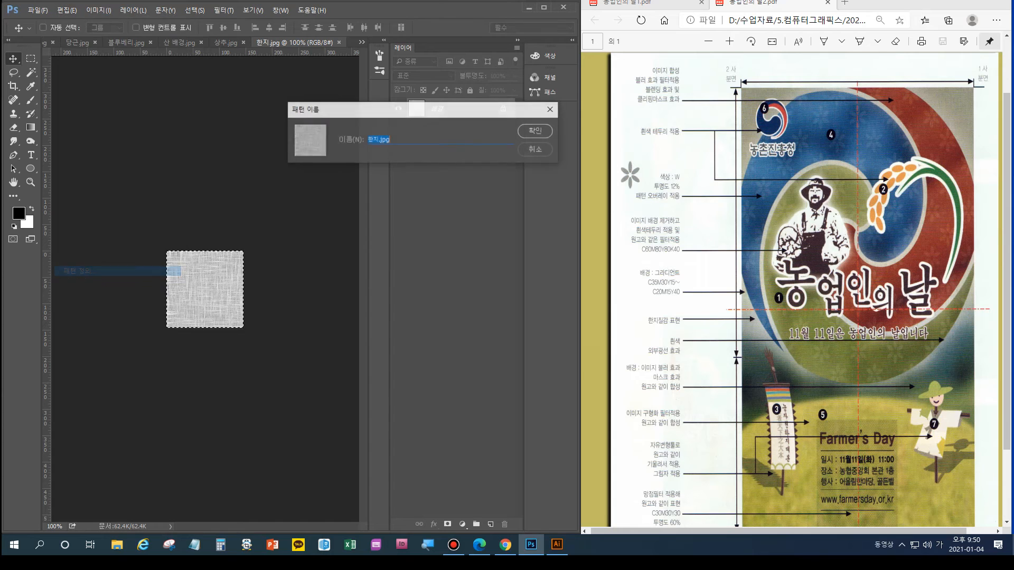
pyautogui.write('한지')
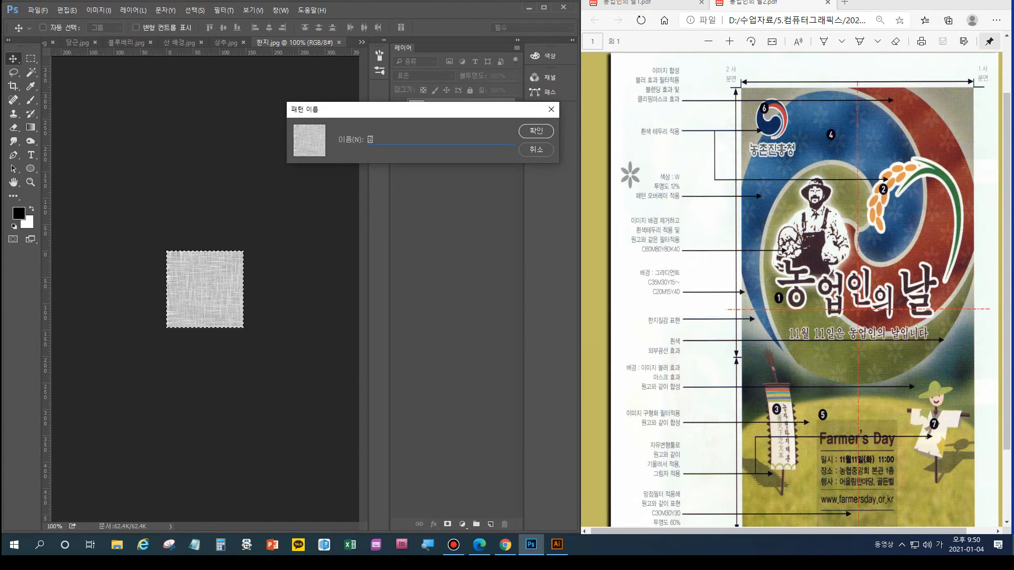
pyautogui.press('Return')
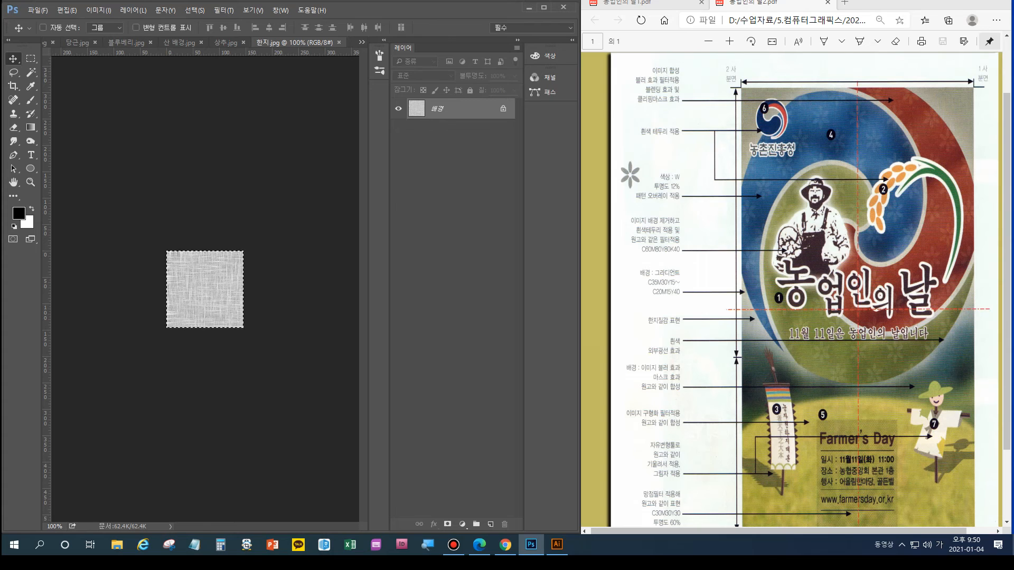
pyautogui.click(362, 42)
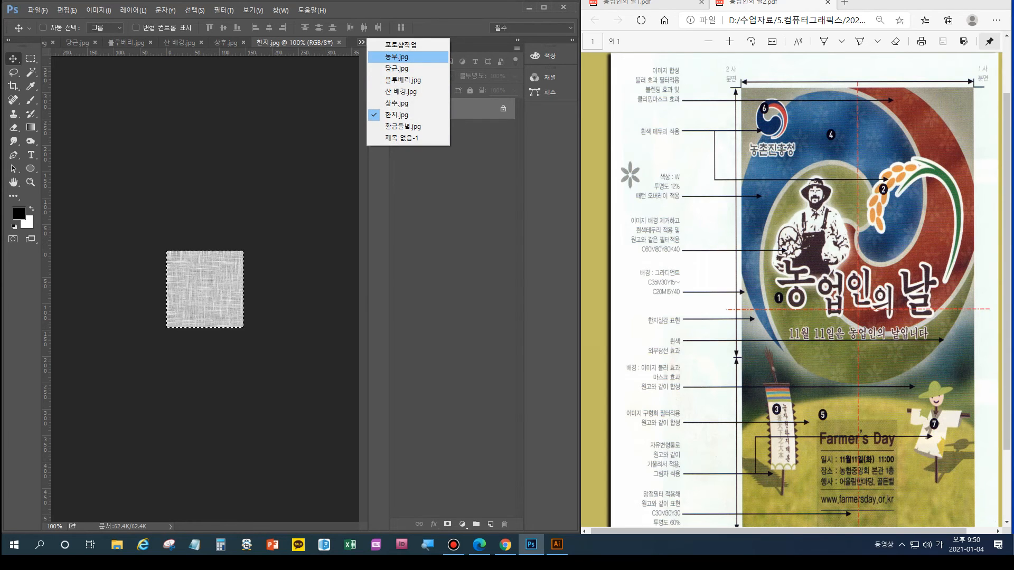
pyautogui.click(400, 45)
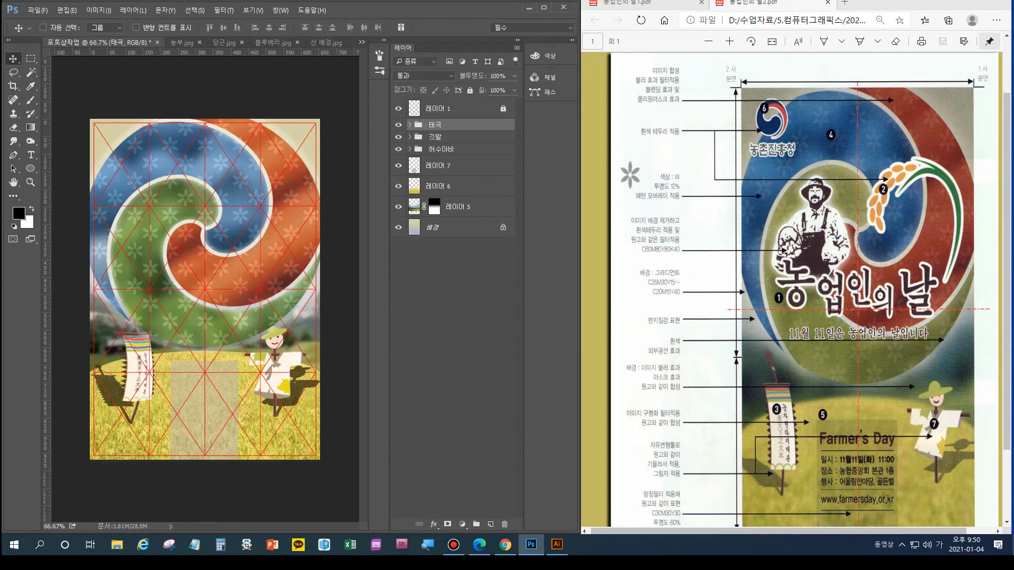
# Try the 한지 pattern as a Pattern Overlay style on a new empty layer above the 태극 group, and delete that layer
pyautogui.click(491, 525)
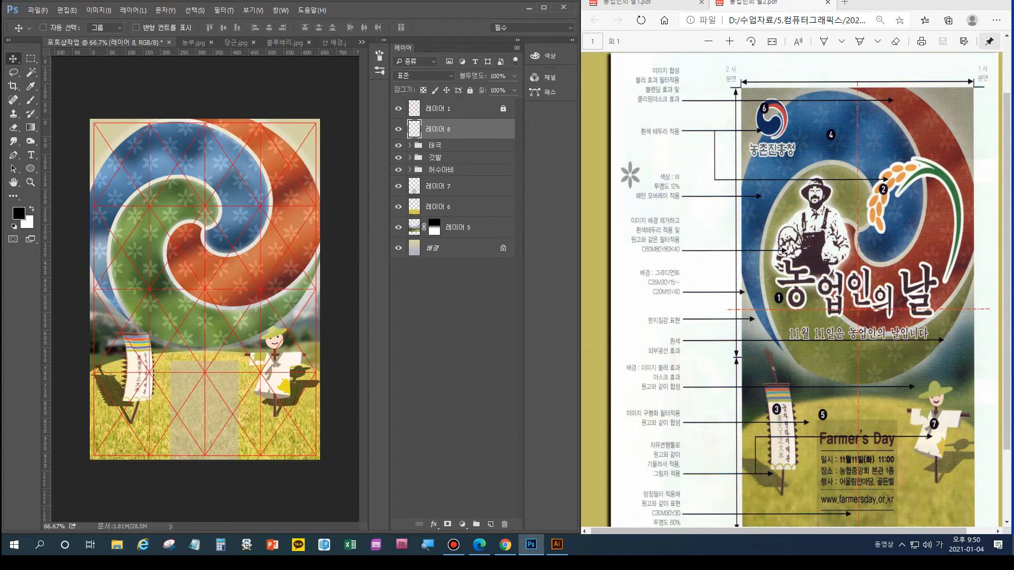
pyautogui.doubleClick(475, 130)
pyautogui.click(335, 338)
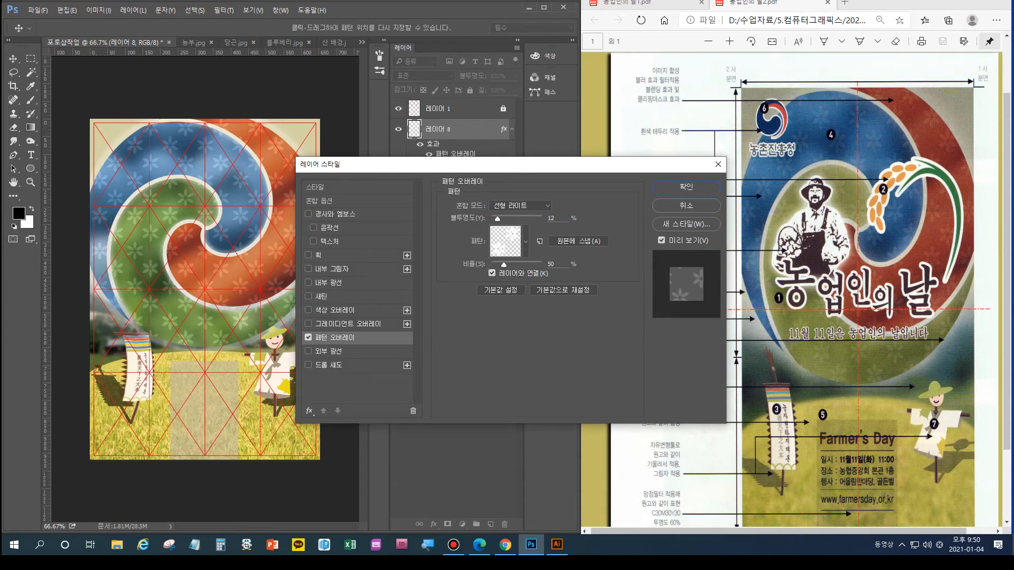
pyautogui.click(526, 242)
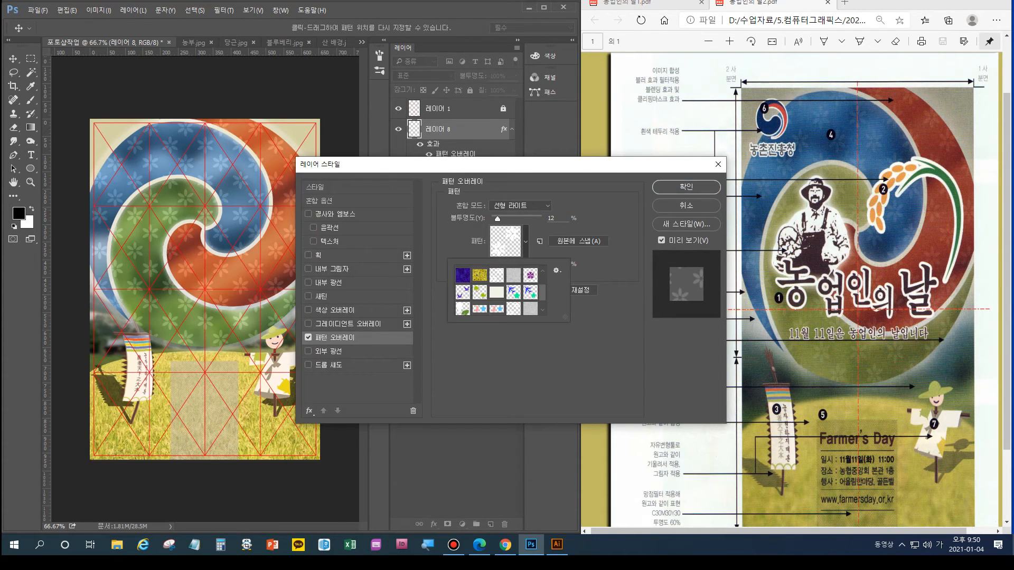
pyautogui.scroll(-1, 496, 291)
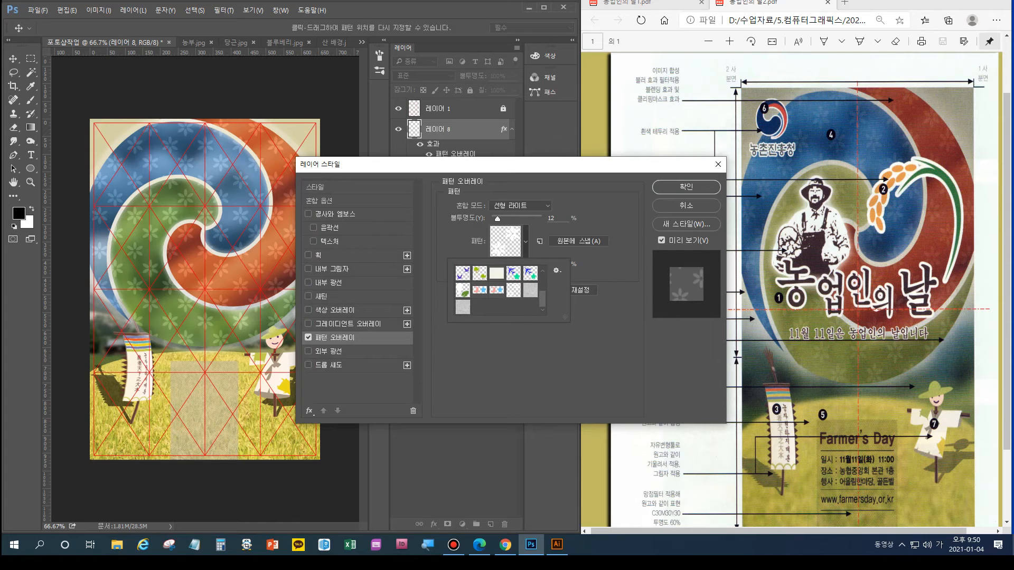
pyautogui.click(463, 308)
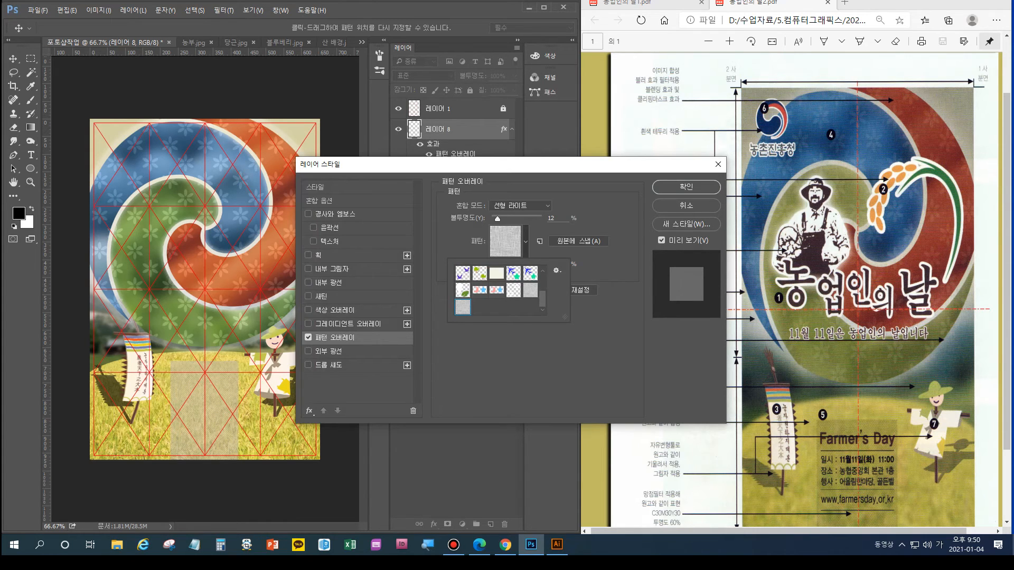
pyautogui.press('Return')
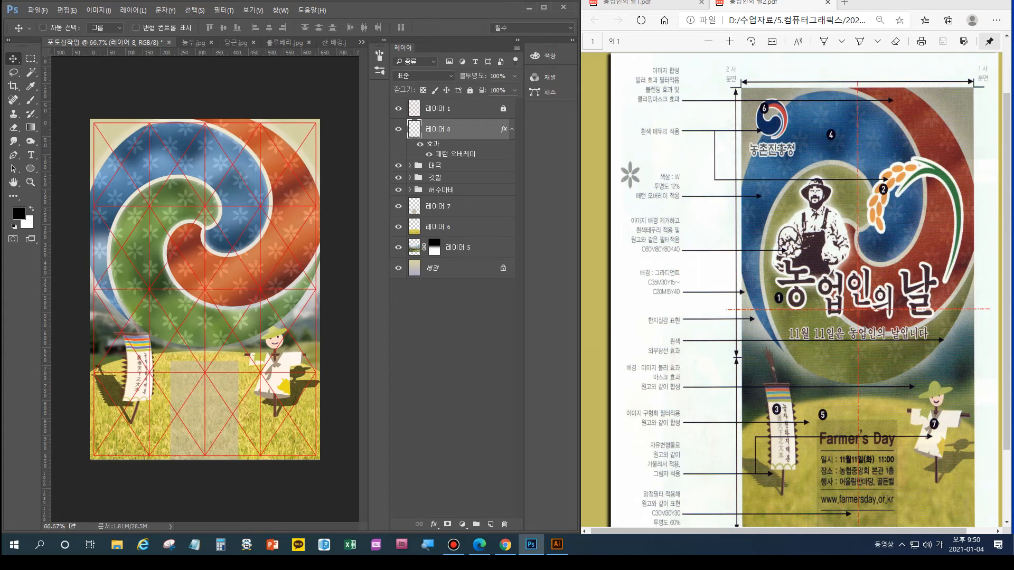
pyautogui.moveTo(439, 129); pyautogui.dragTo(505, 525)
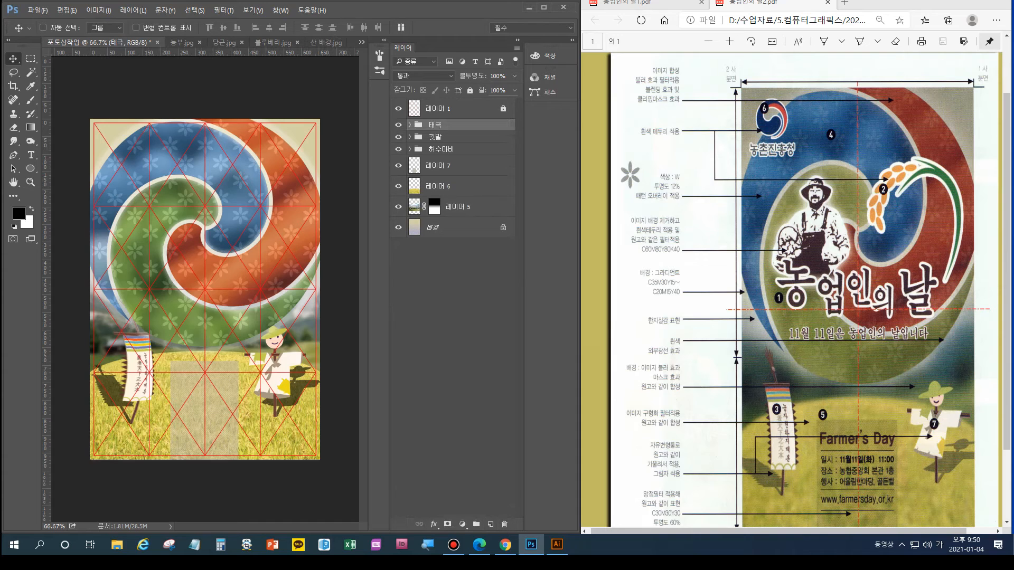
# Add a new layer above the 태극 group and fill it with the 한지 pattern
pyautogui.click(491, 525)
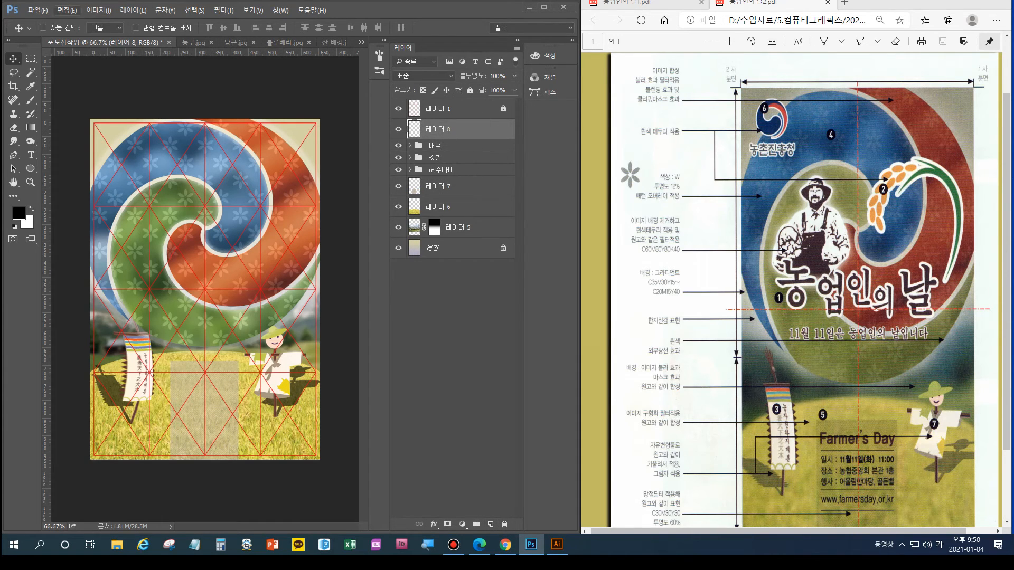
pyautogui.click(67, 10)
pyautogui.click(72, 161)
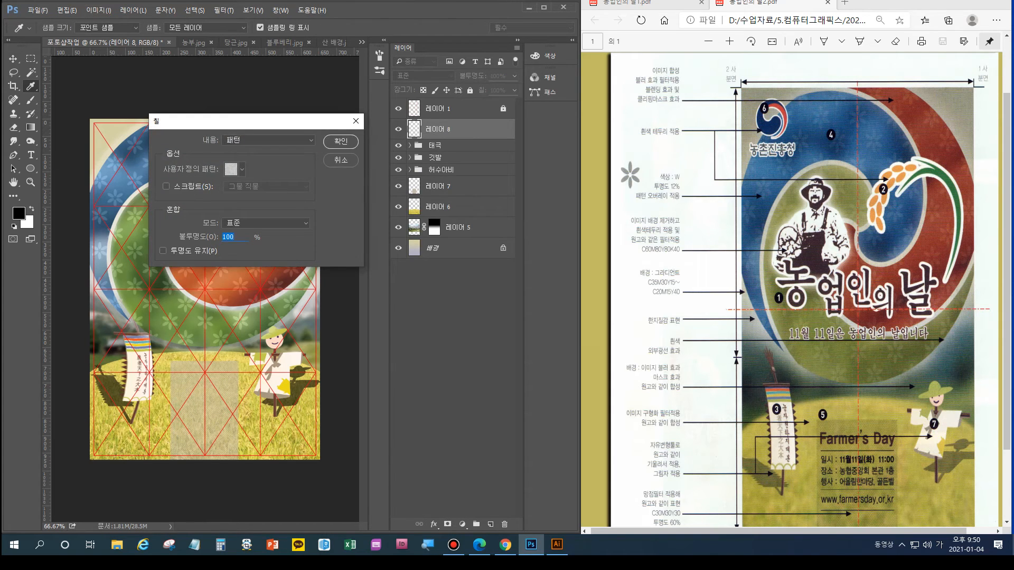
pyautogui.click(242, 170)
pyautogui.click(189, 226)
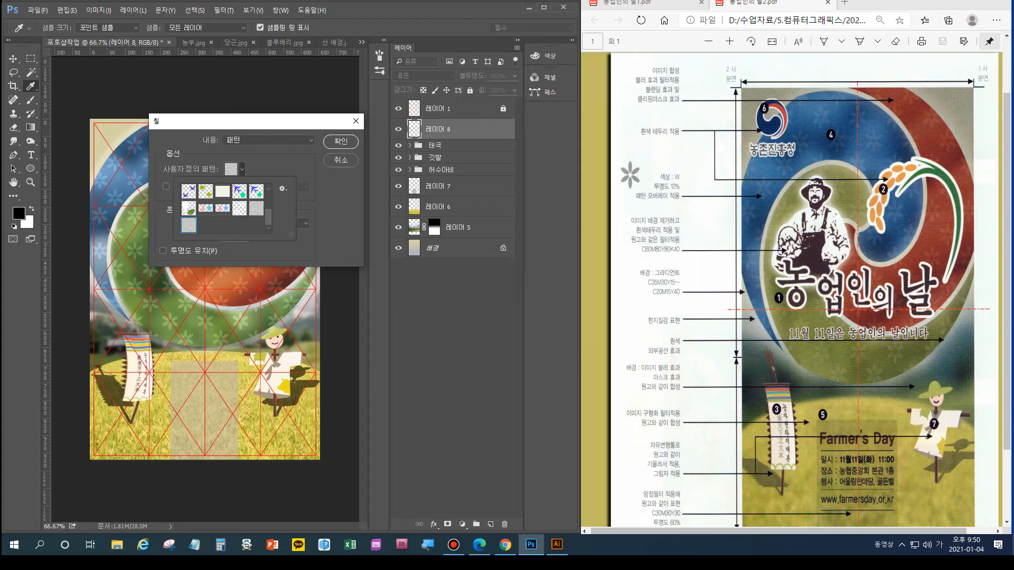
pyautogui.click(341, 142)
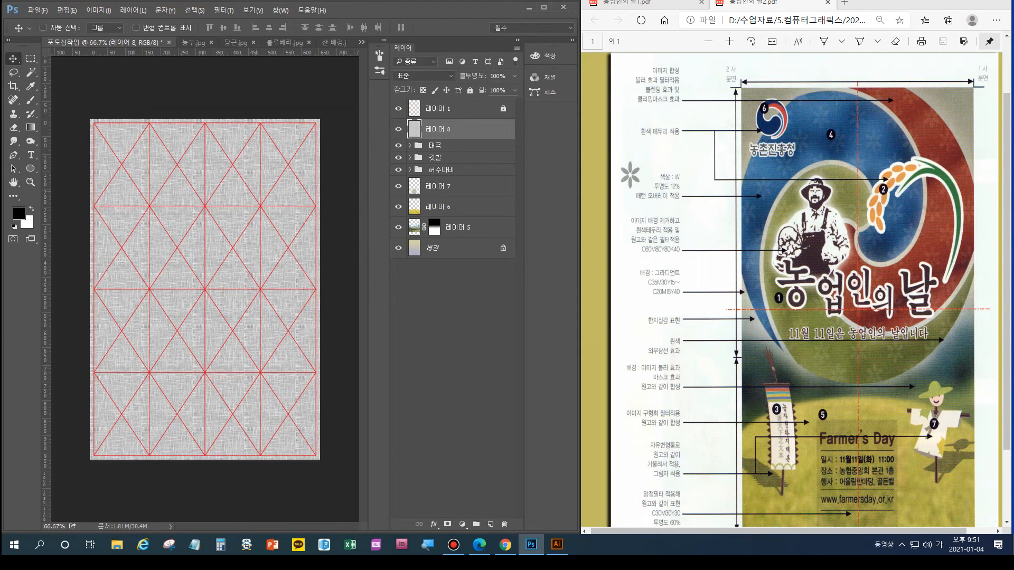
# Lower the 한지 texture layer's opacity to 26% and set its blend mode to 곱하기 (Multiply) after trying 어둡게 하기 (Darken)
pyautogui.moveTo(512, 89); pyautogui.dragTo(476, 89)
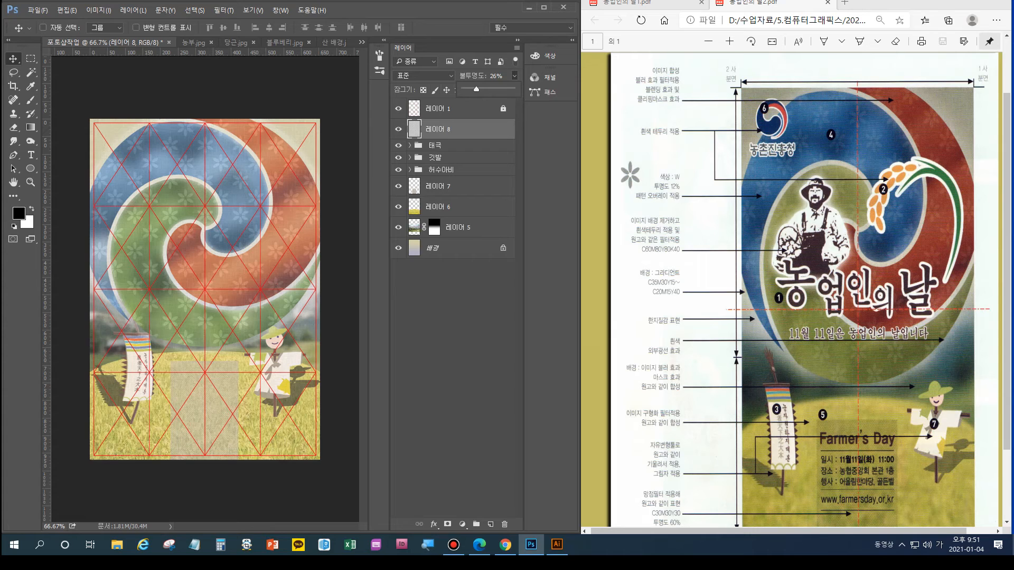
pyautogui.click(423, 75)
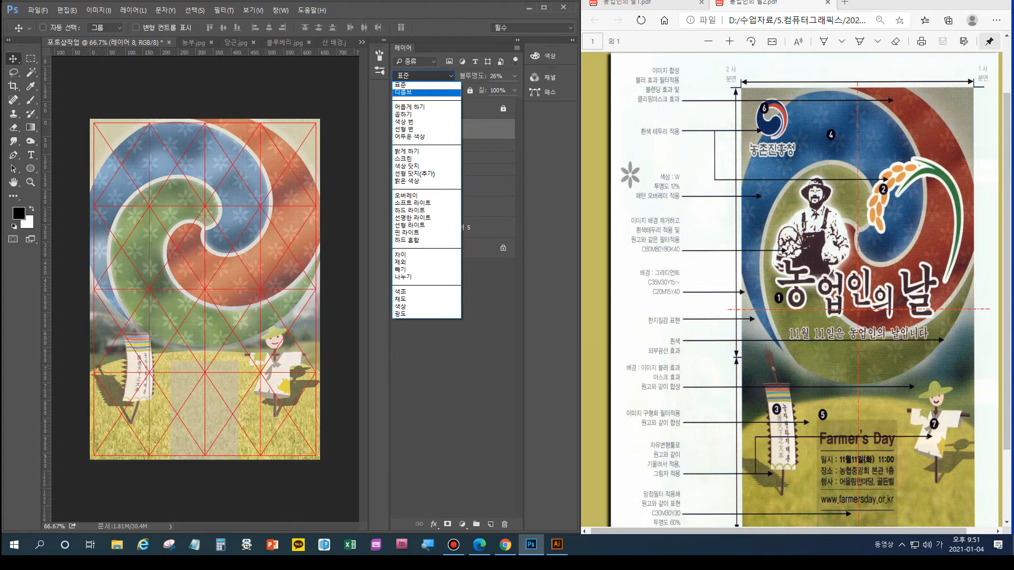
pyautogui.click(422, 107)
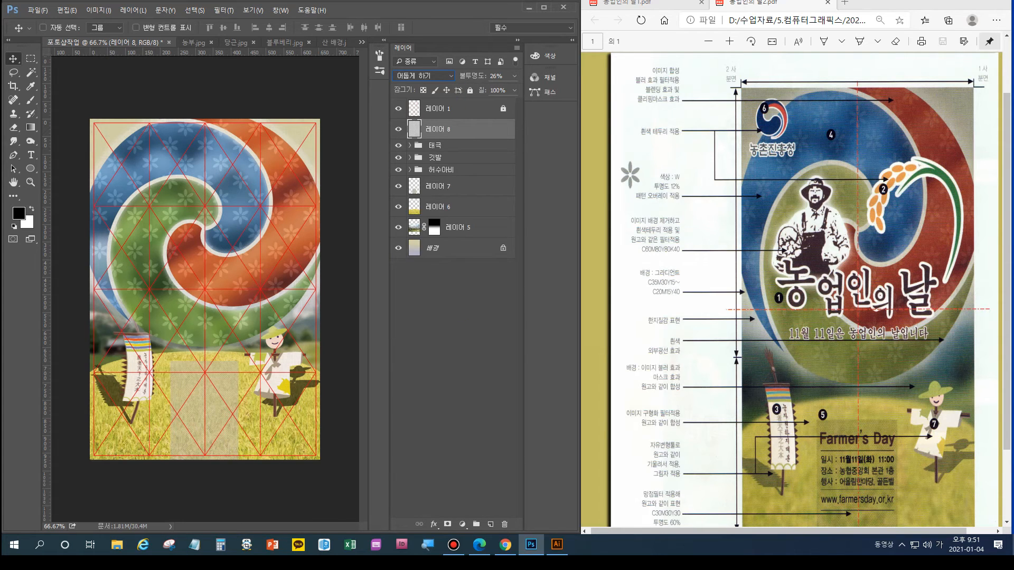
pyautogui.click(423, 75)
pyautogui.click(422, 115)
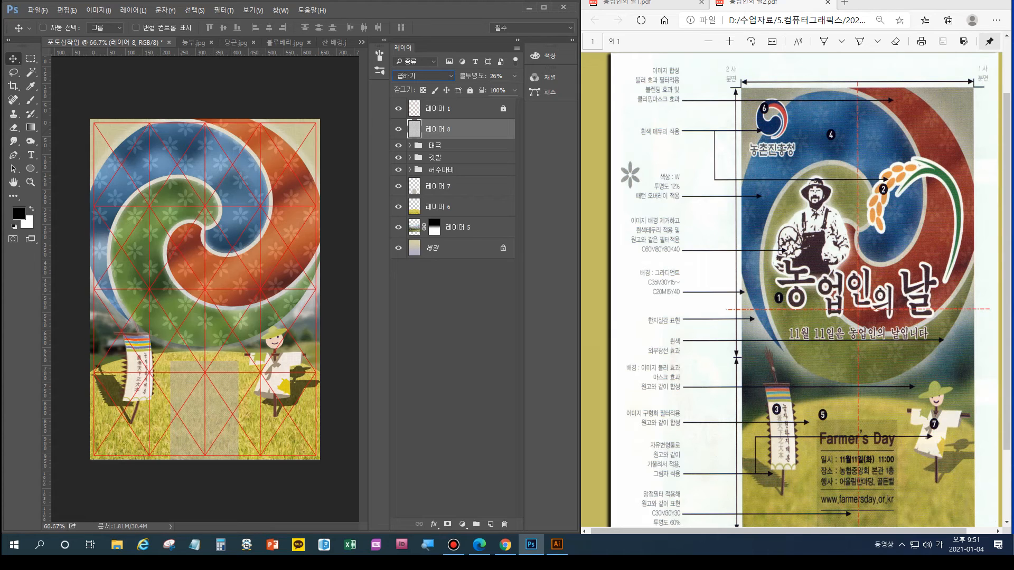
# Raise the 한지 texture layer's opacity to 50%
pyautogui.click(514, 76)
pyautogui.click(514, 76)
pyautogui.click(497, 76)
pyautogui.click(514, 76)
pyautogui.moveTo(480, 90)
pyautogui.mouseDown()
pyautogui.moveTo(515, 89)
pyautogui.moveTo(491, 90)
pyautogui.mouseUp()
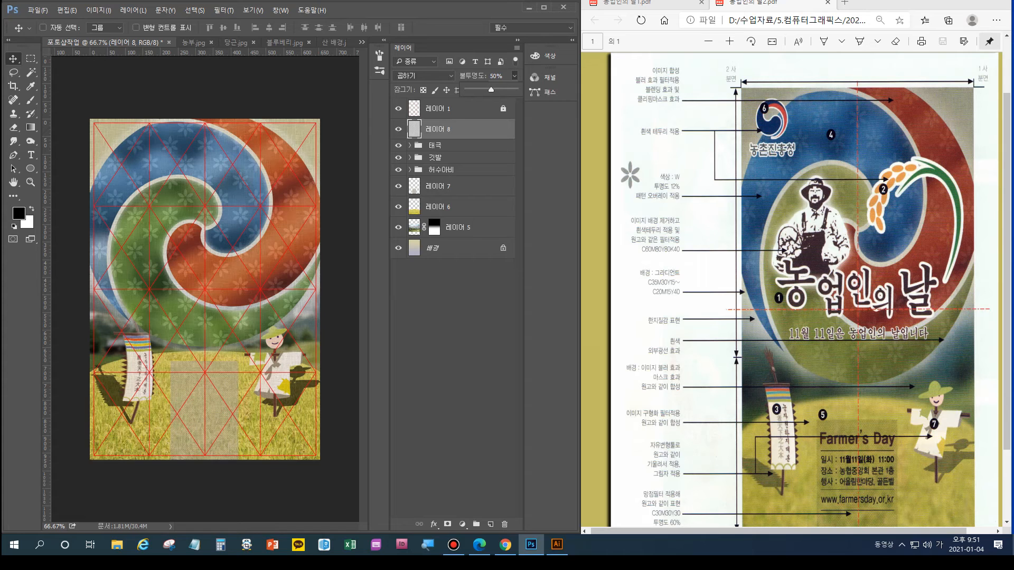
# Select the farmer with his egg basket and hen in 농부.jpg using the Quick Selection tool
pyautogui.click(362, 42)
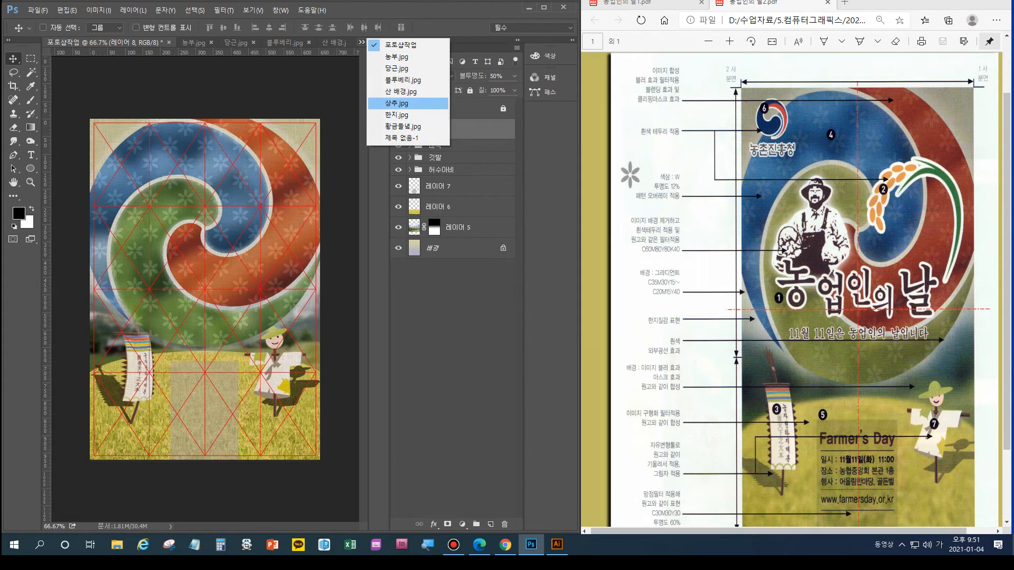
pyautogui.click(396, 57)
pyautogui.hotkey('ctrl', '+')
pyautogui.hotkey('ctrl', '+')
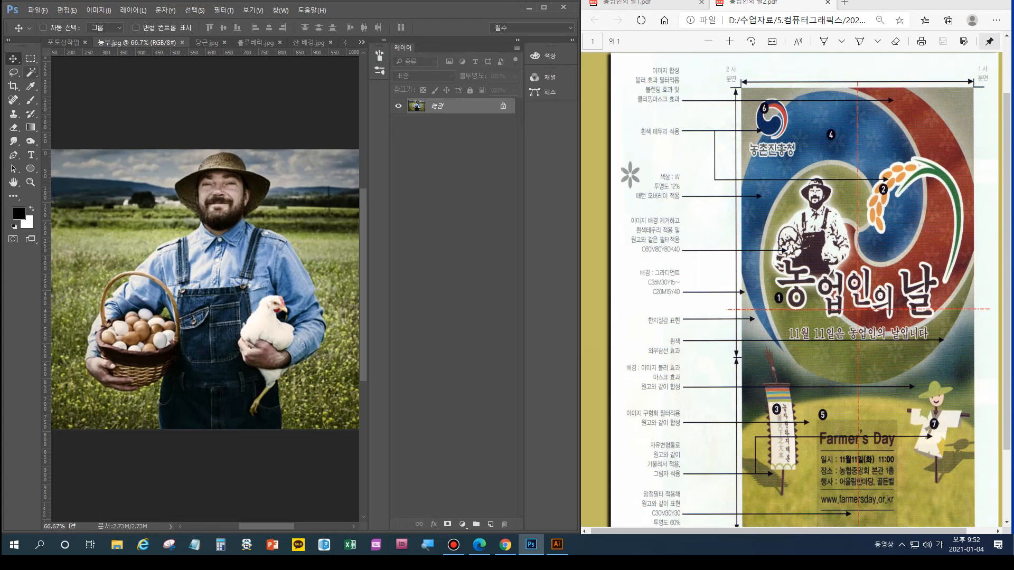
pyautogui.click(31, 73)
pyautogui.click(76, 73)
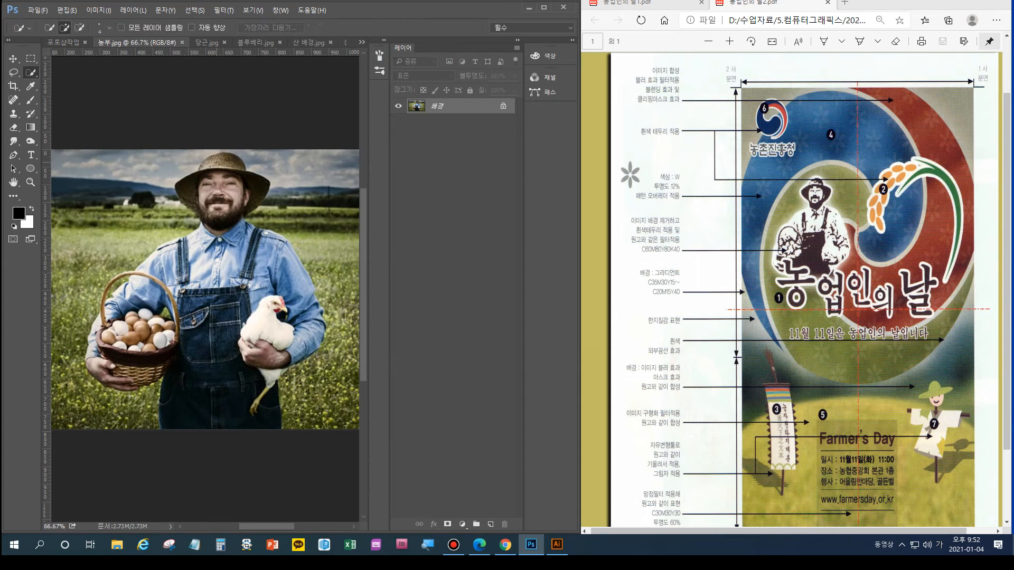
pyautogui.moveTo(238, 202)
pyautogui.mouseDown()
pyautogui.moveTo(215, 165)
pyautogui.moveTo(227, 163)
pyautogui.mouseUp()
pyautogui.moveTo(224, 229)
pyautogui.mouseDown()
pyautogui.moveTo(222, 282)
pyautogui.moveTo(268, 255)
pyautogui.moveTo(272, 236)
pyautogui.moveTo(284, 259)
pyautogui.moveTo(305, 324)
pyautogui.moveTo(276, 352)
pyautogui.mouseUp()
pyautogui.moveTo(241, 302)
pyautogui.mouseDown()
pyautogui.moveTo(192, 297)
pyautogui.moveTo(193, 312)
pyautogui.moveTo(179, 259)
pyautogui.moveTo(161, 247)
pyautogui.moveTo(159, 265)
pyautogui.moveTo(134, 270)
pyautogui.moveTo(169, 292)
pyautogui.moveTo(132, 280)
pyautogui.moveTo(109, 321)
pyautogui.moveTo(119, 347)
pyautogui.moveTo(116, 328)
pyautogui.moveTo(103, 334)
pyautogui.moveTo(106, 355)
pyautogui.moveTo(169, 370)
pyautogui.moveTo(169, 354)
pyautogui.moveTo(132, 383)
pyautogui.moveTo(89, 362)
pyautogui.moveTo(99, 331)
pyautogui.mouseUp()
pyautogui.moveTo(101, 370); pyautogui.dragTo(145, 383)
pyautogui.moveTo(215, 330); pyautogui.dragTo(218, 378)
# Show the farmer selection as a Quick Mask and switch to the Brush tool
pyautogui.hotkey('ctrl', '+')
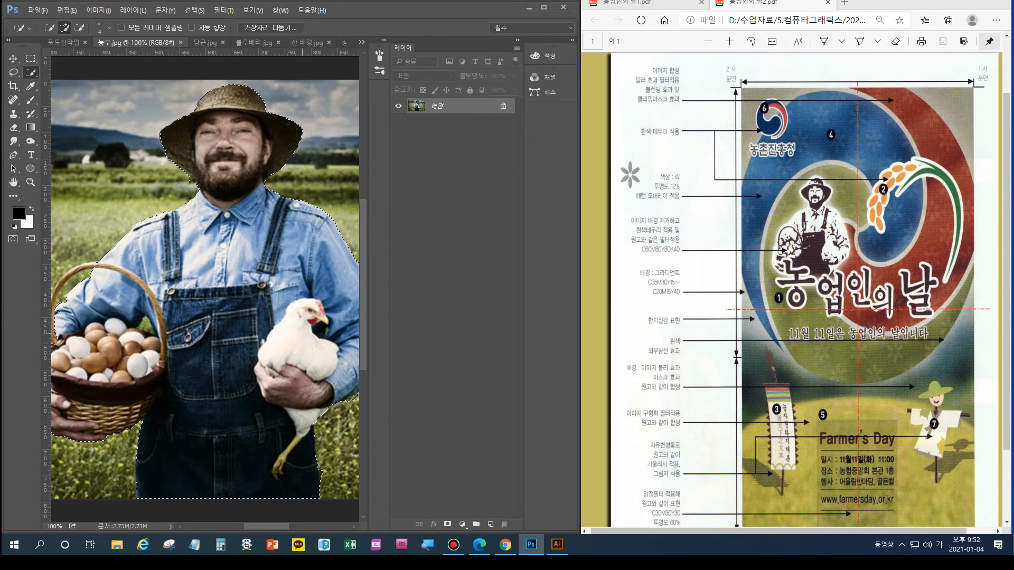
pyautogui.moveTo(230, 325); pyautogui.dragTo(313, 307)
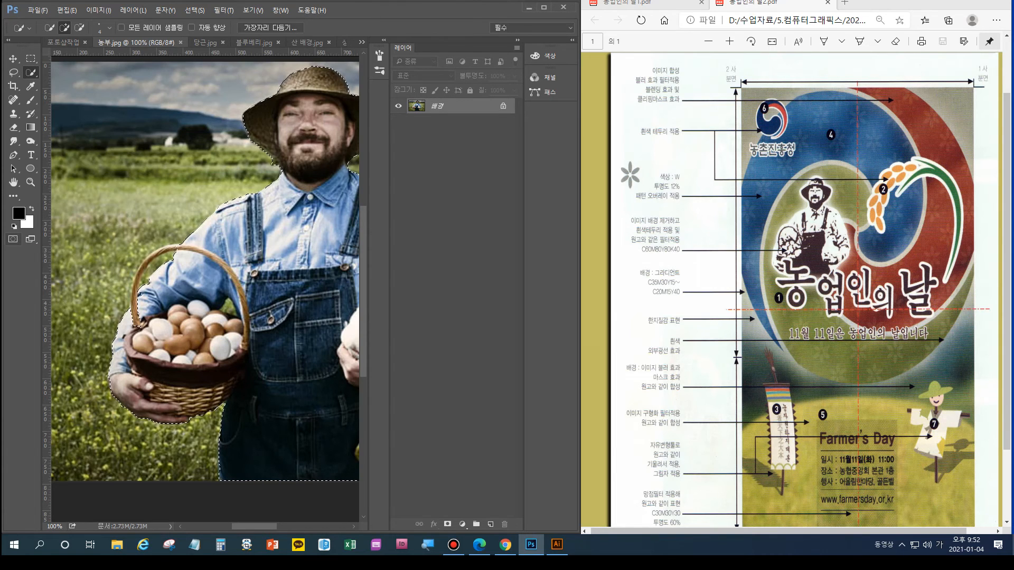
pyautogui.click(13, 239)
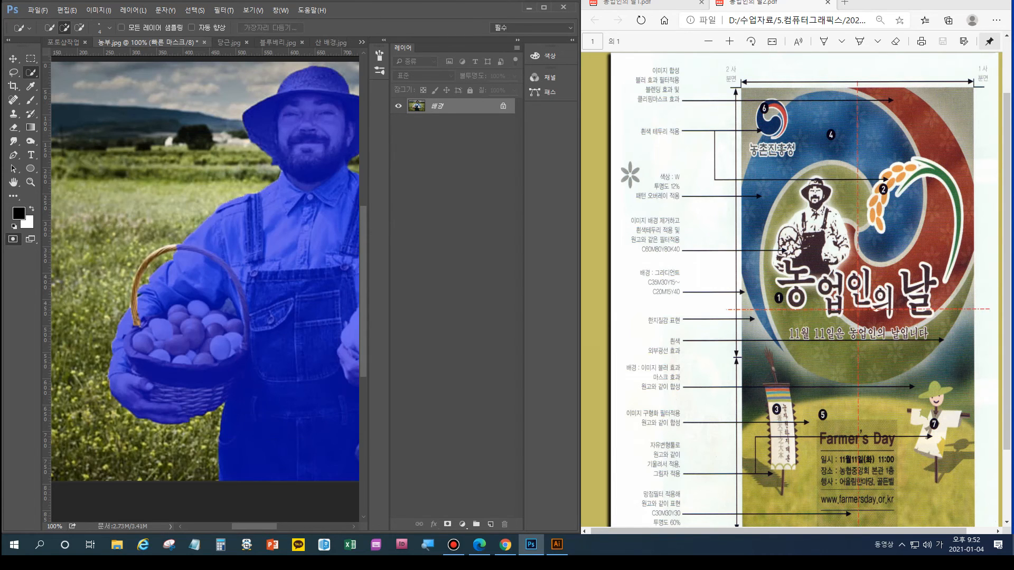
pyautogui.click(13, 239)
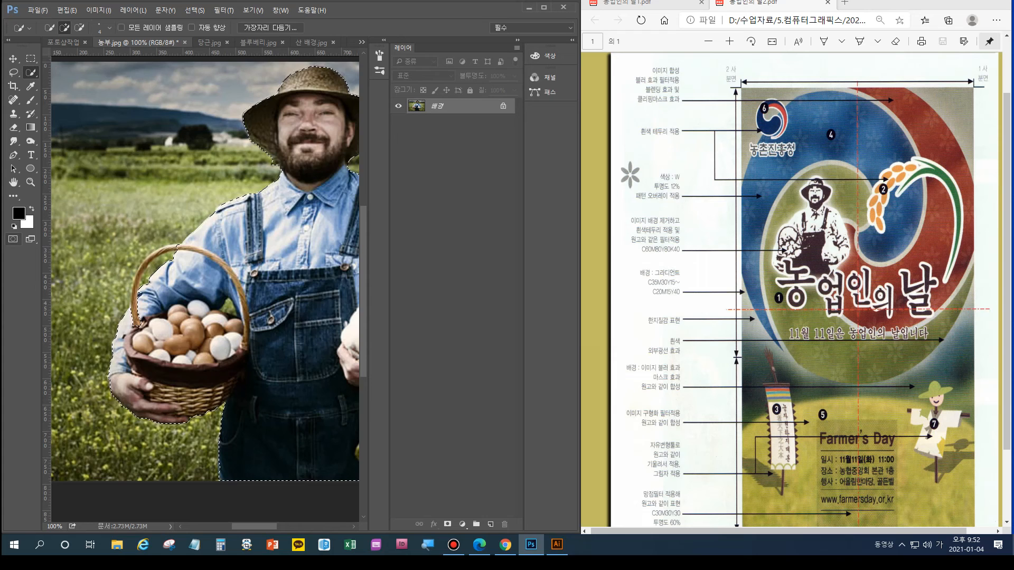
pyautogui.click(13, 239)
pyautogui.press('b')
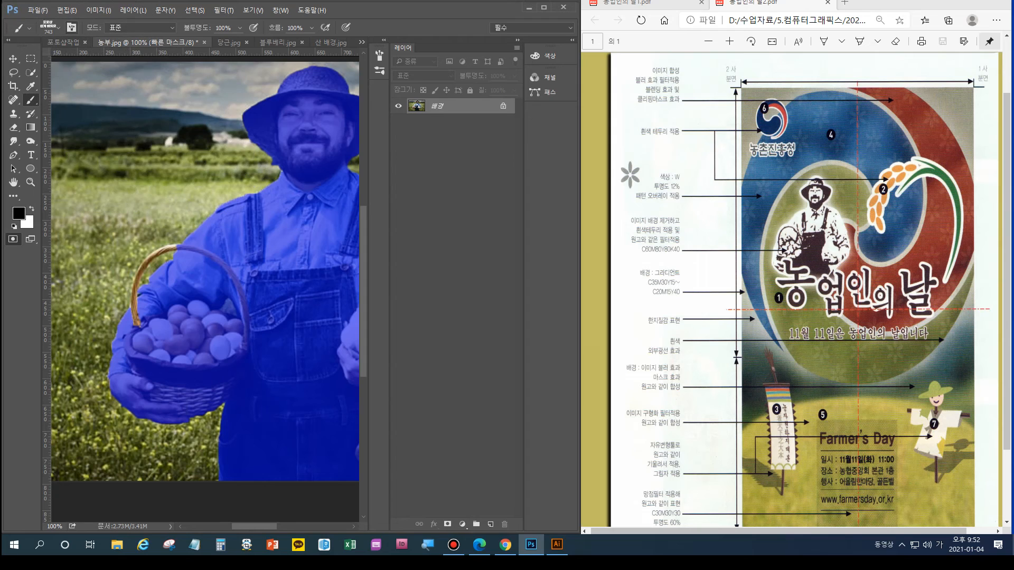
# Choose the 4 px hard round brush tip with 100% hardness
pyautogui.click(71, 27)
pyautogui.click(58, 28)
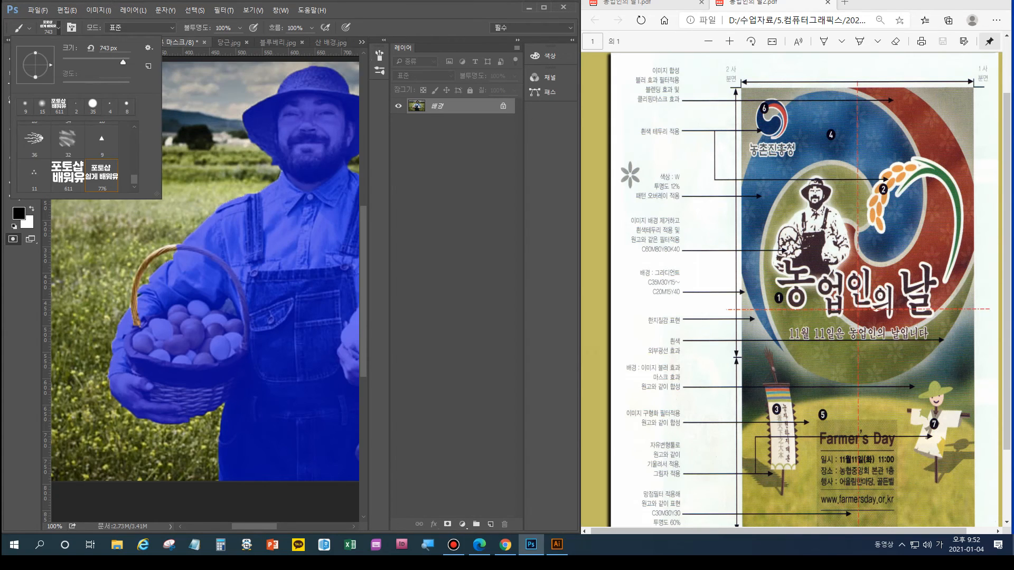
pyautogui.press('Escape')
pyautogui.click(58, 28)
pyautogui.click(58, 28)
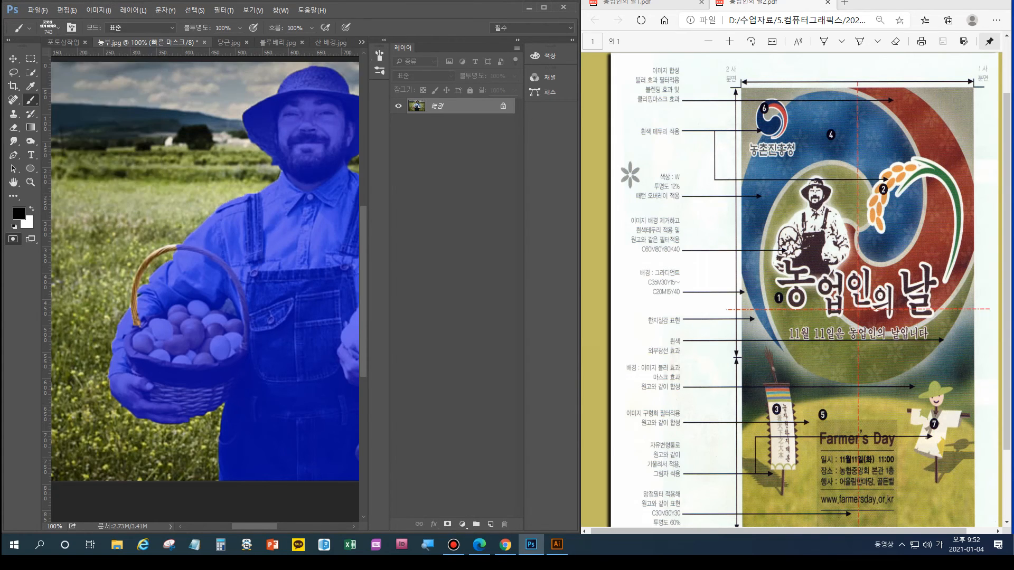
pyautogui.click(71, 27)
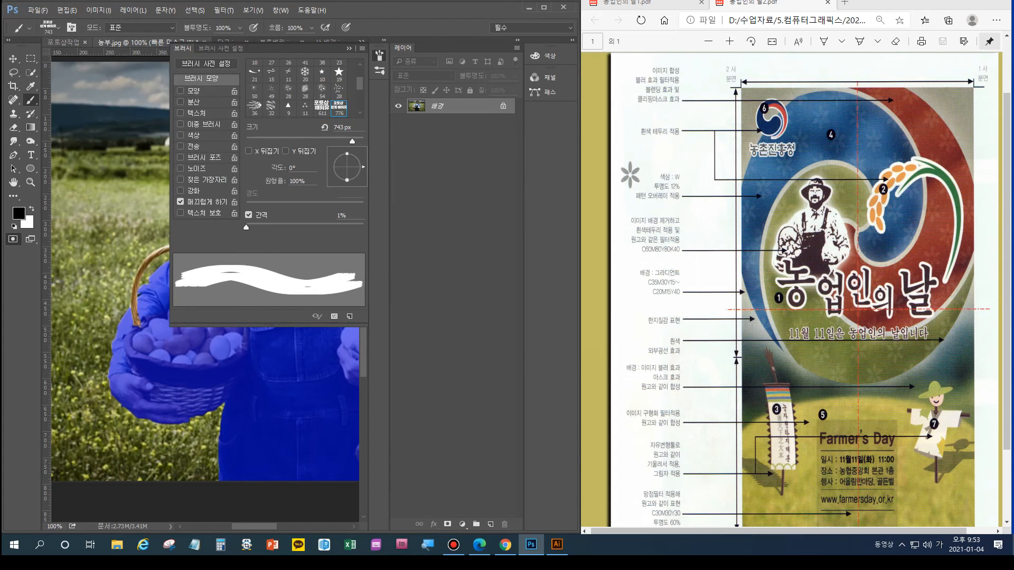
pyautogui.click(58, 28)
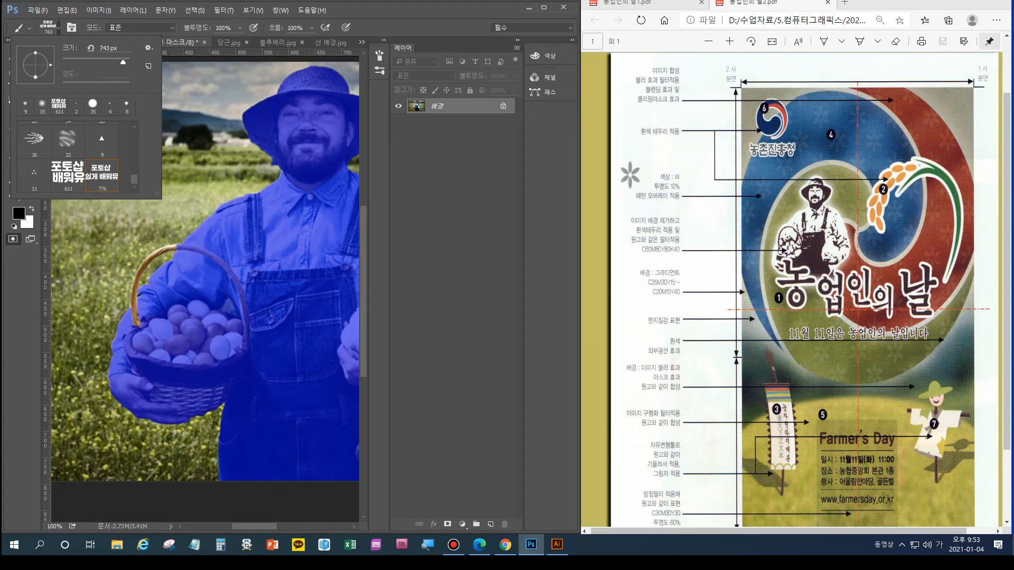
pyautogui.scroll(5, 76, 156)
pyautogui.click(25, 106)
pyautogui.click(109, 106)
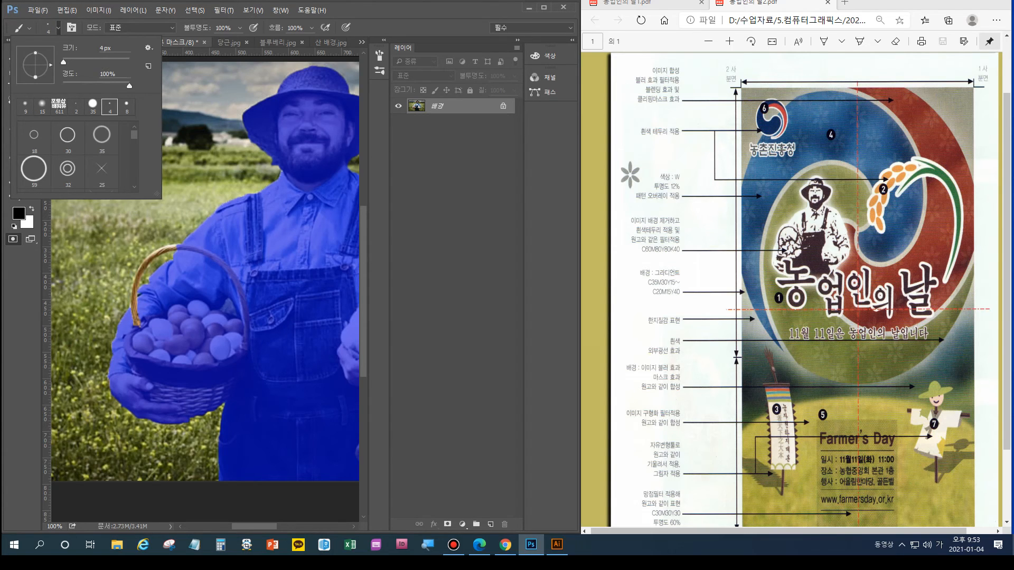
pyautogui.press('Return')
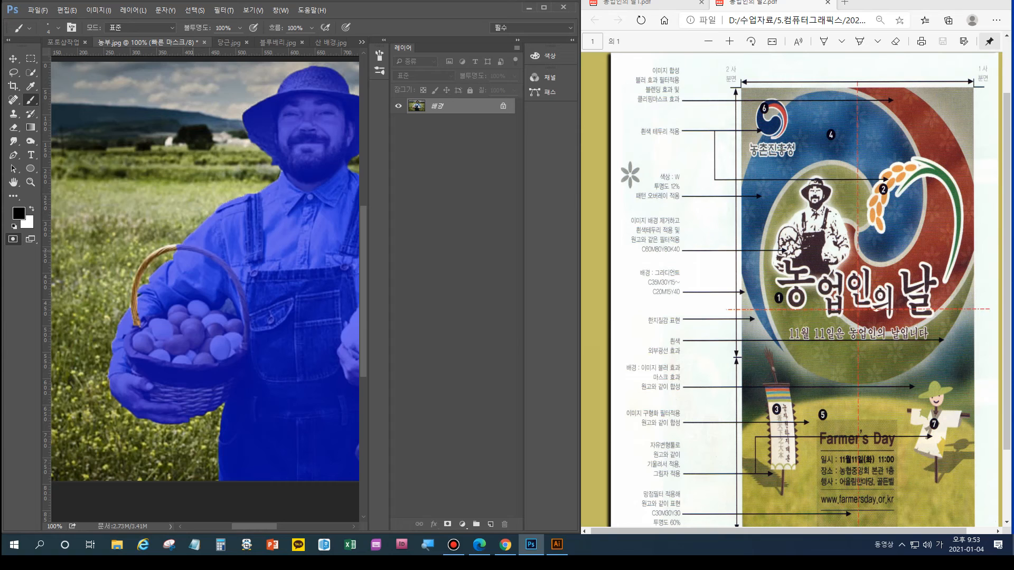
# Paint the missing outer part of the basket handle into the Quick Mask with black
pyautogui.hotkey('ctrl', '+')
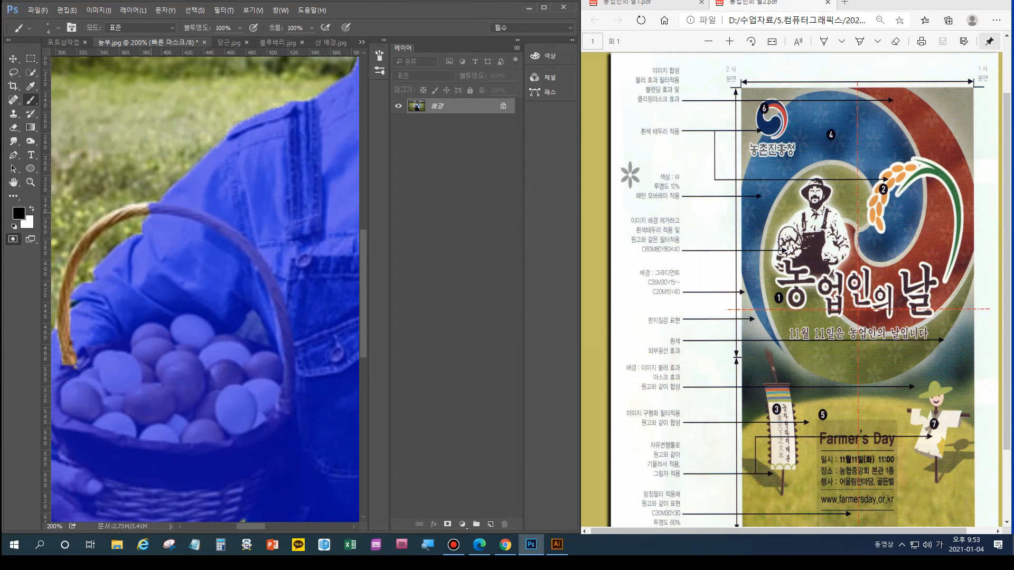
pyautogui.moveTo(148, 207); pyautogui.dragTo(139, 205)
pyautogui.moveTo(138, 207)
pyautogui.mouseDown()
pyautogui.moveTo(91, 233)
pyautogui.moveTo(71, 269)
pyautogui.moveTo(62, 307)
pyautogui.moveTo(75, 365)
pyautogui.moveTo(68, 314)
pyautogui.moveTo(62, 359)
pyautogui.moveTo(57, 329)
pyautogui.mouseUp()
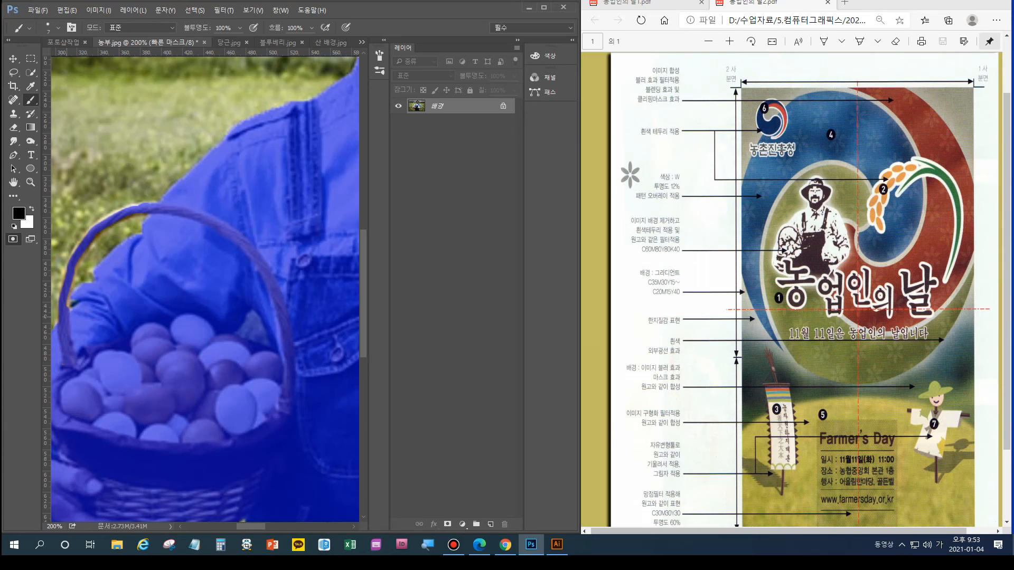
pyautogui.moveTo(67, 312); pyautogui.dragTo(69, 298)
pyautogui.moveTo(80, 249)
pyautogui.mouseDown()
pyautogui.moveTo(95, 225)
pyautogui.moveTo(142, 204)
pyautogui.mouseUp()
# Refine the mask edge along the basket handle by alternately erasing with white and painting with black
pyautogui.press('Hangul')
pyautogui.press('x')
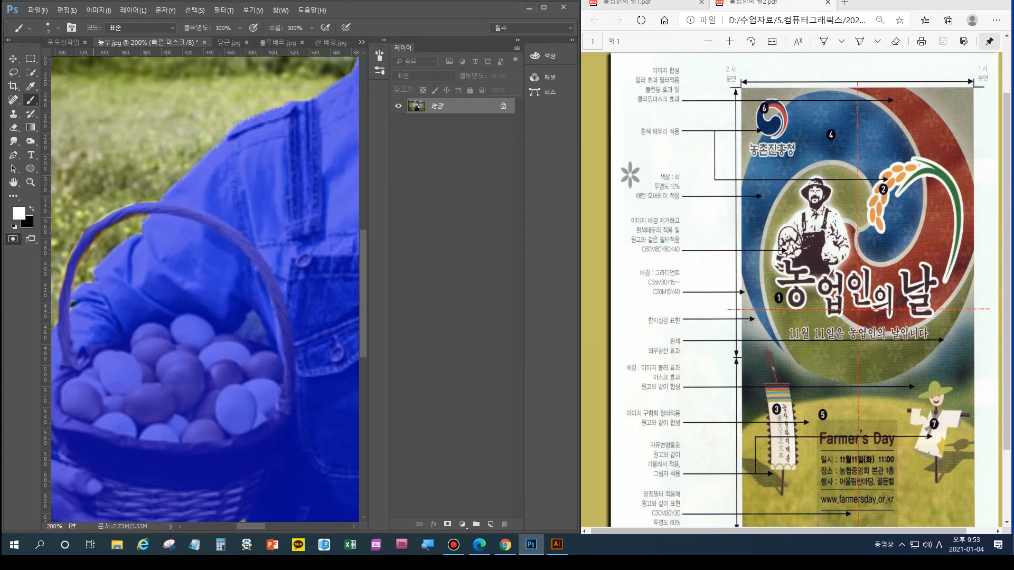
pyautogui.click(86, 230)
pyautogui.click(94, 227)
pyautogui.press('x')
pyautogui.click(83, 237)
pyautogui.click(91, 229)
pyautogui.click(99, 222)
pyautogui.press('x')
pyautogui.click(85, 233)
pyautogui.click(95, 224)
pyautogui.click(103, 220)
pyautogui.press('x')
# Convert the Quick Mask back to a selection and copy the farmer into the 포토샵작업 poster as a new layer
pyautogui.hotkey('ctrl', '-')
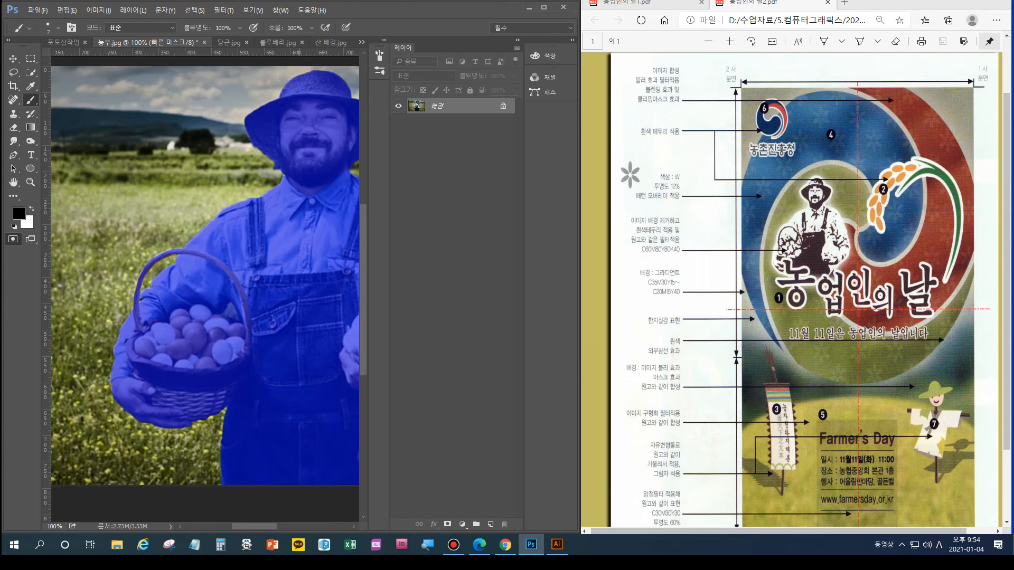
pyautogui.moveTo(317, 246); pyautogui.dragTo(207, 243)
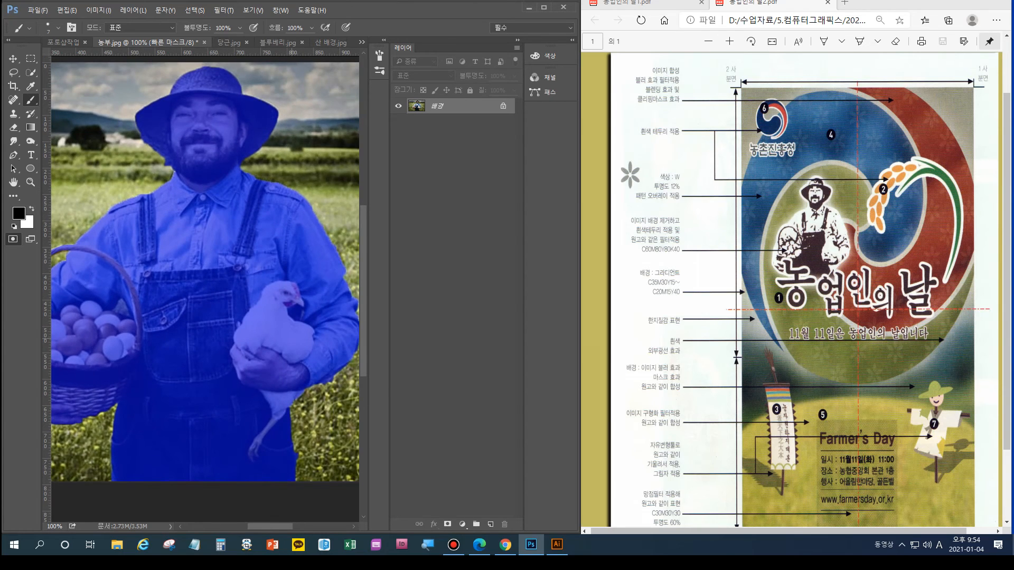
pyautogui.press('q')
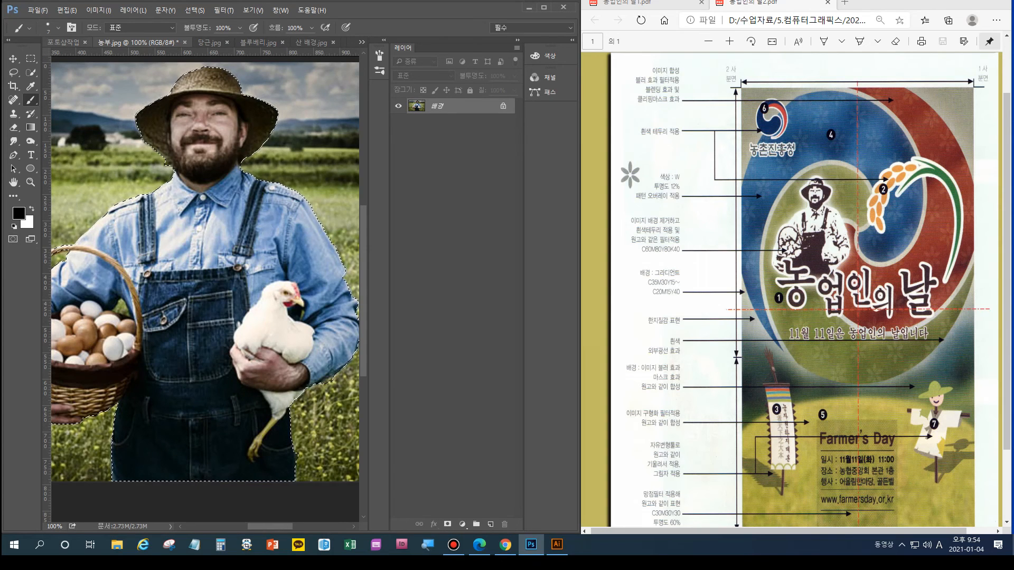
pyautogui.click(64, 42)
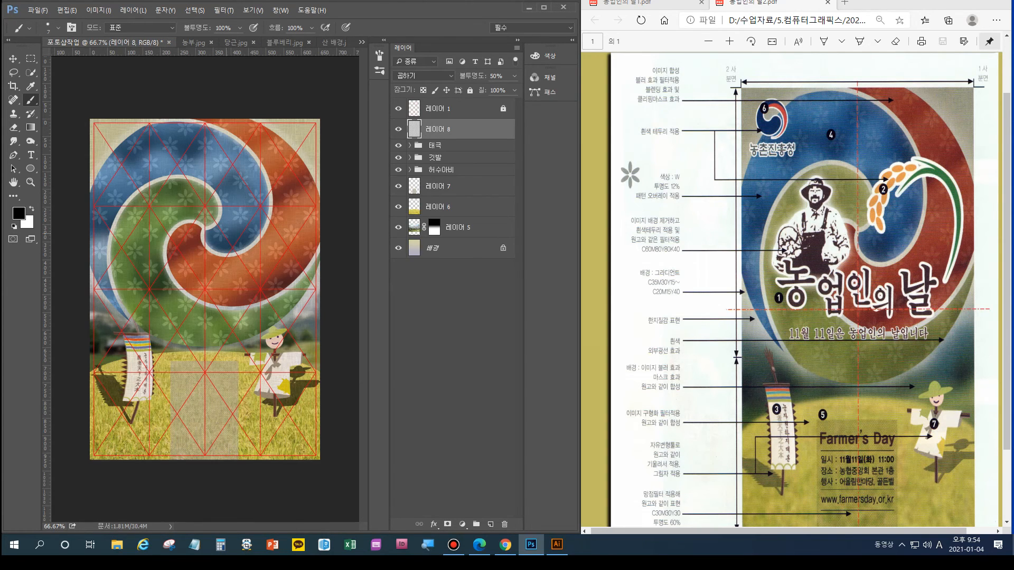
pyautogui.hotkey('ctrl', 'v')
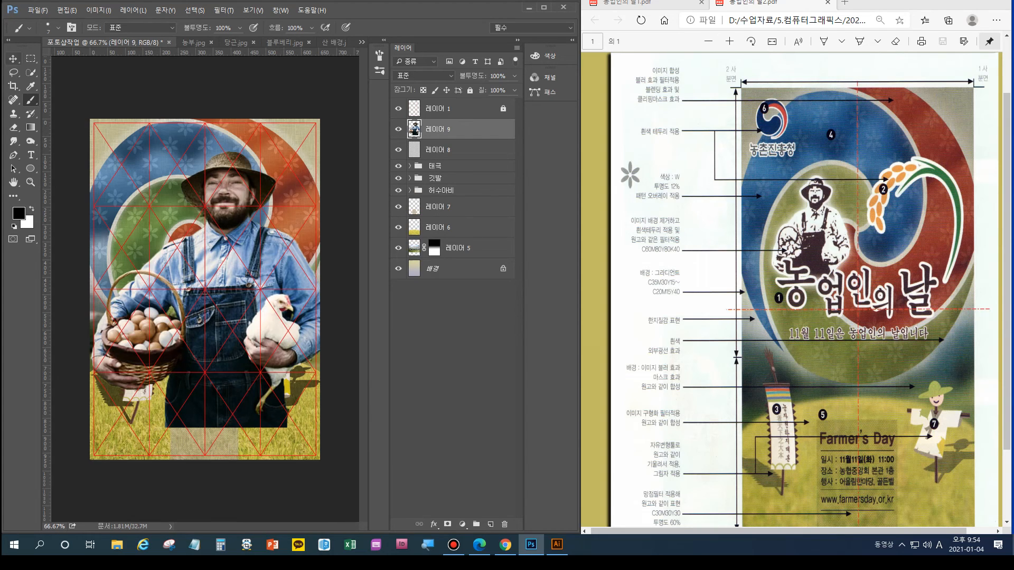
# Save the poster as the Photoshop file 포토샵작업, replacing the existing file and keeping 호환성 최대화 (Maximize Compatibility) on
pyautogui.click(37, 10)
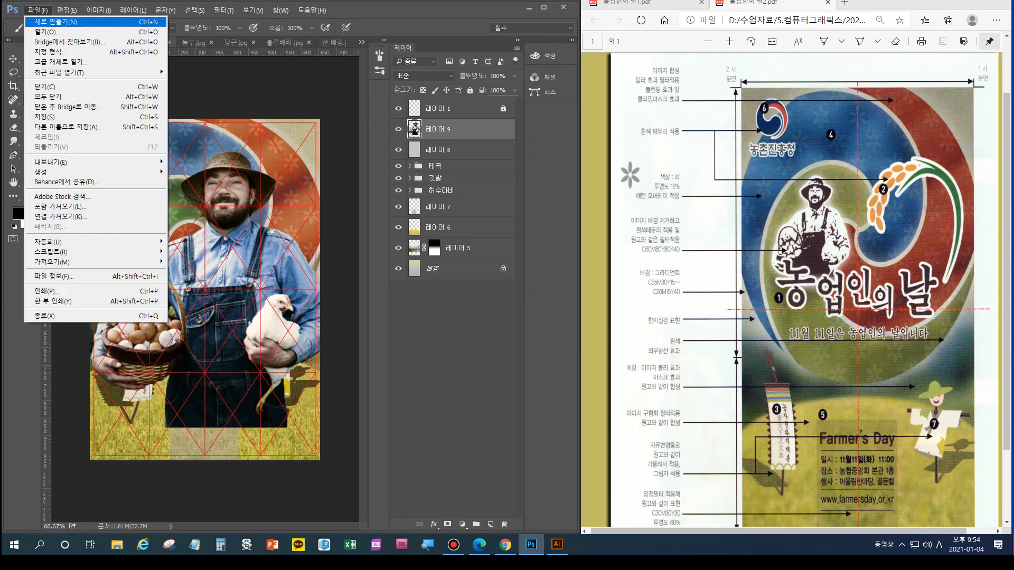
pyautogui.click(30, 116)
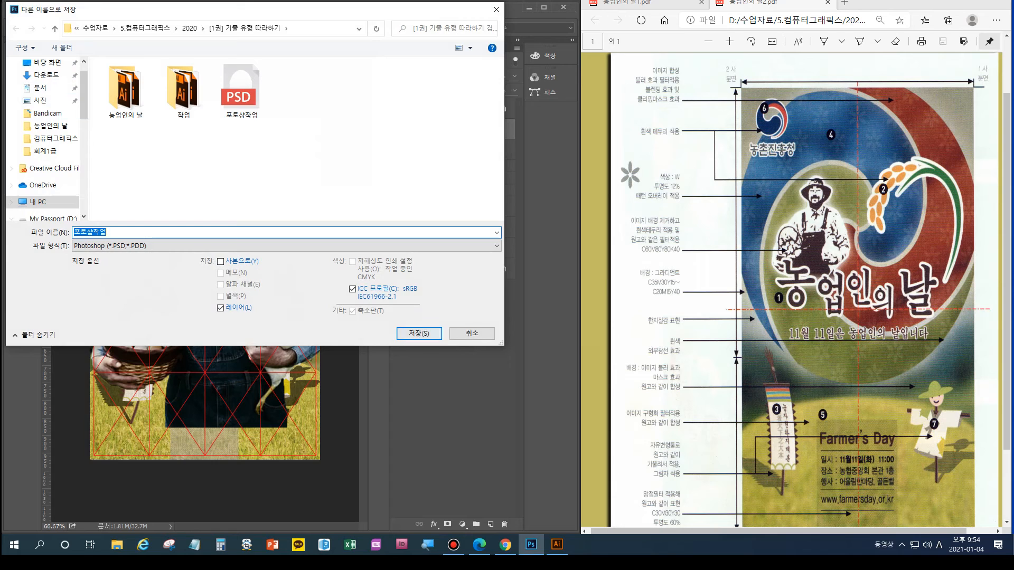
pyautogui.click(419, 334)
pyautogui.click(523, 266)
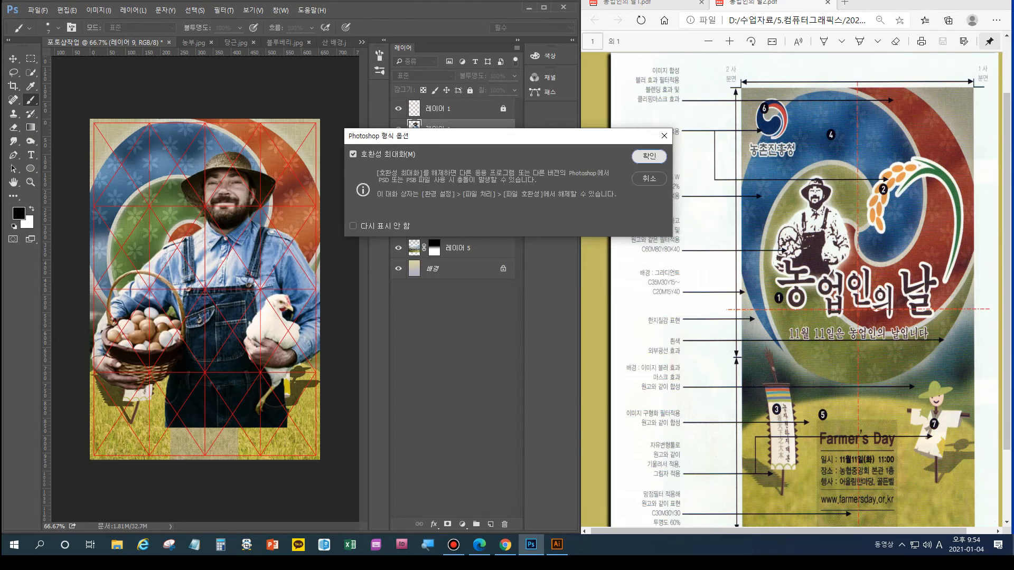
pyautogui.press('Return')
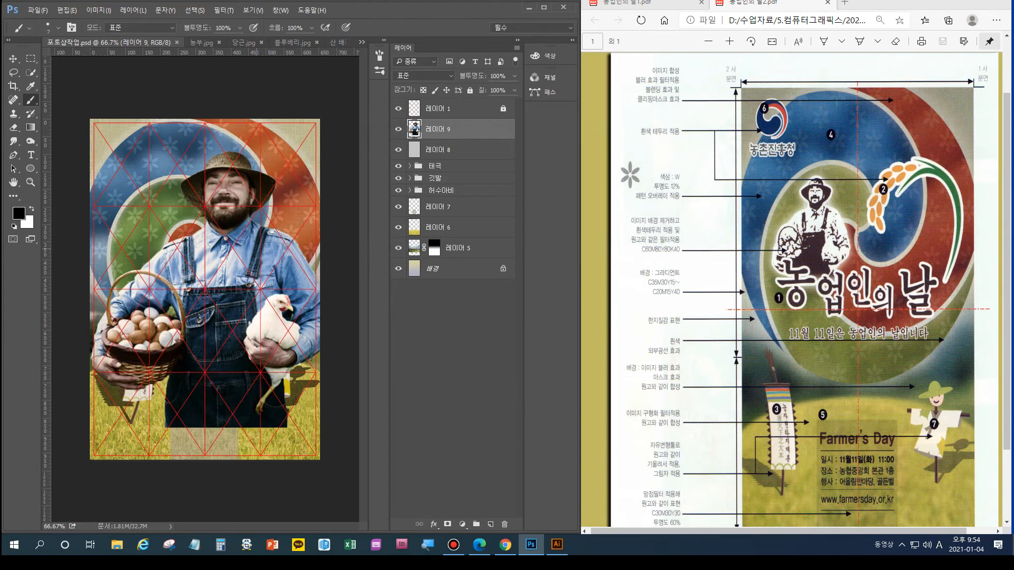
# Scale the farmer down and place him over the head of the green taegeuk shape
pyautogui.hotkey('ctrl', 't')
pyautogui.moveTo(332, 427); pyautogui.dragTo(189, 263)
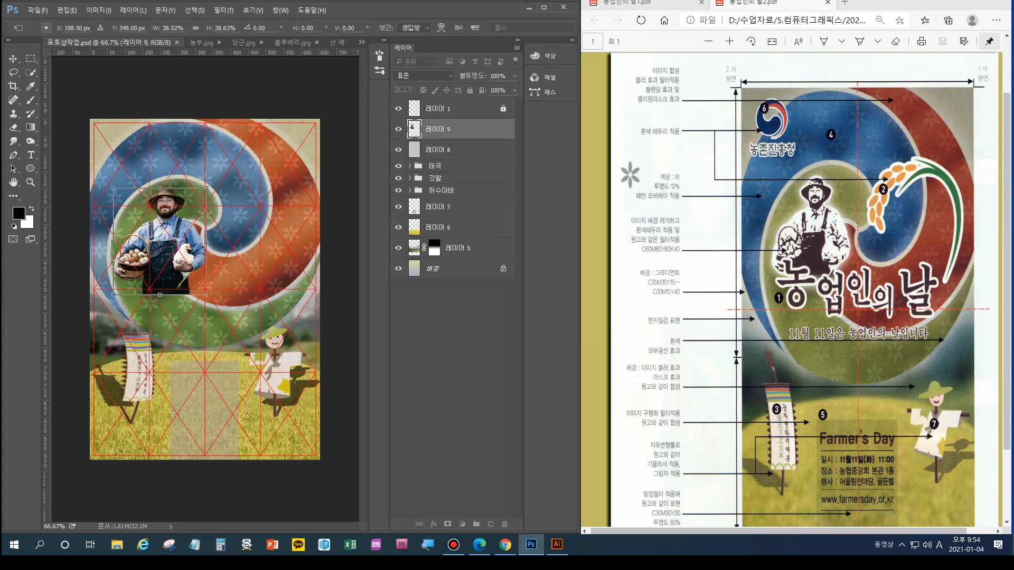
pyautogui.moveTo(206, 294); pyautogui.dragTo(203, 291)
pyautogui.press('Return')
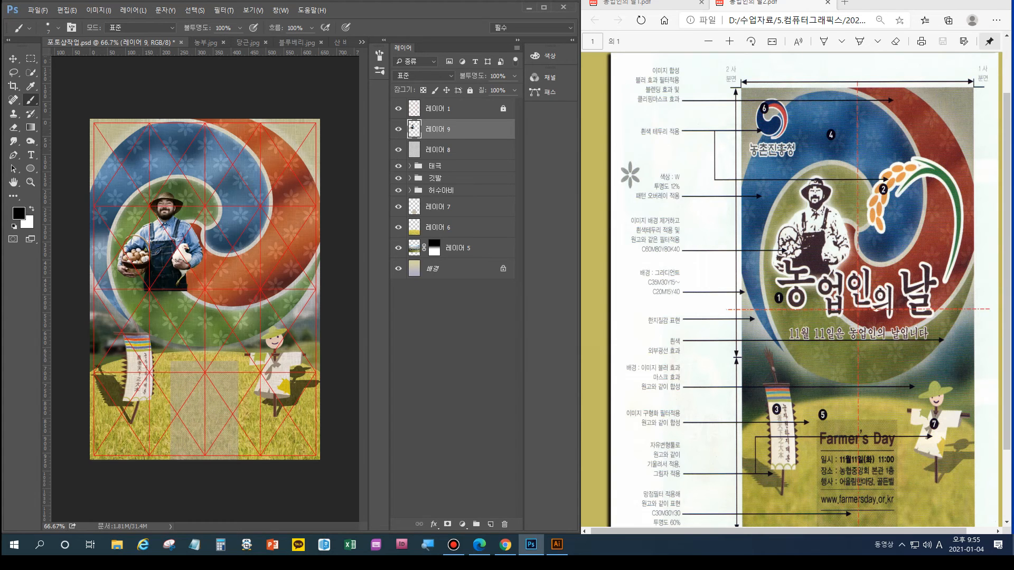
# Set the foreground color to C60 M80 Y80 K40 with the web-colors-only option turned off
pyautogui.click(19, 214)
pyautogui.moveTo(251, 251); pyautogui.dragTo(434, 164)
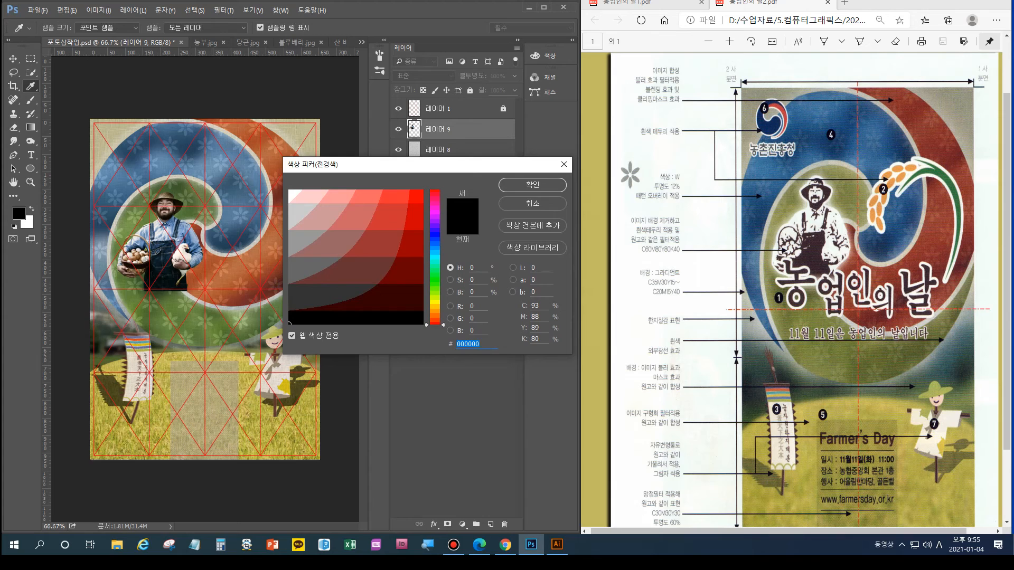
pyautogui.click(292, 336)
pyautogui.click(535, 306)
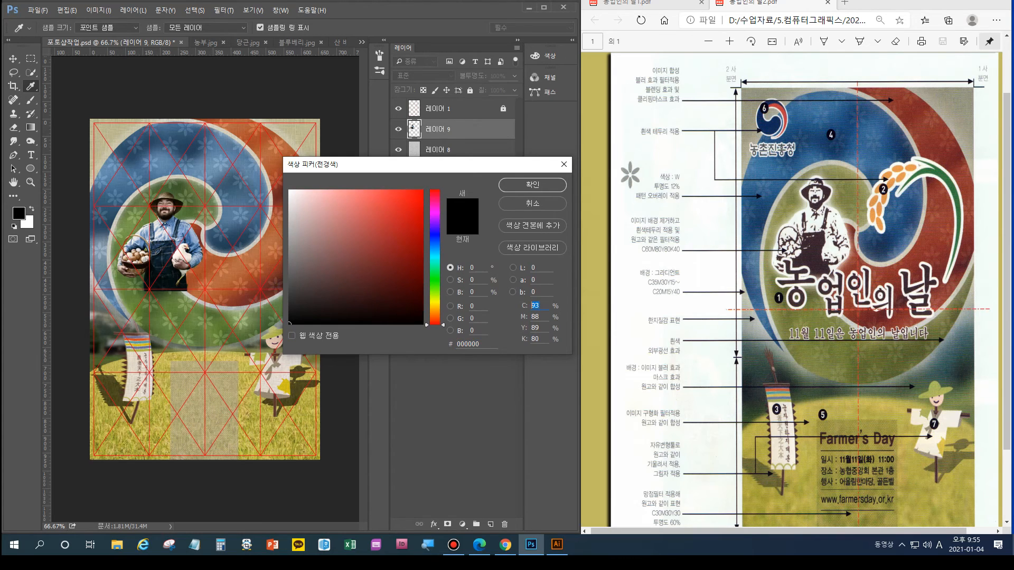
pyautogui.write('60')
pyautogui.press('Tab')
pyautogui.write('80')
pyautogui.press('Tab')
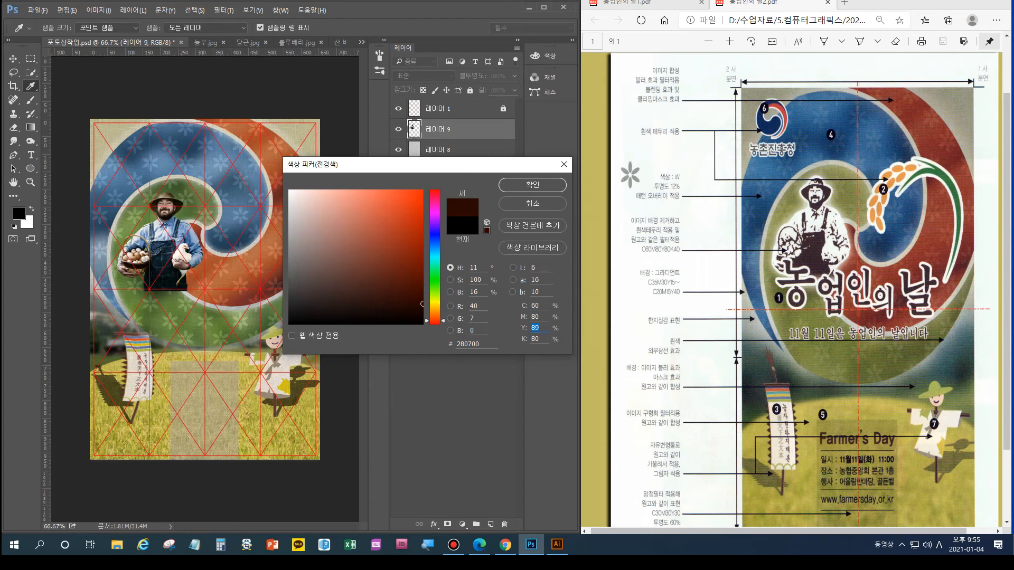
pyautogui.write('80')
pyautogui.press('Tab')
pyautogui.write('40')
pyautogui.press('Return')
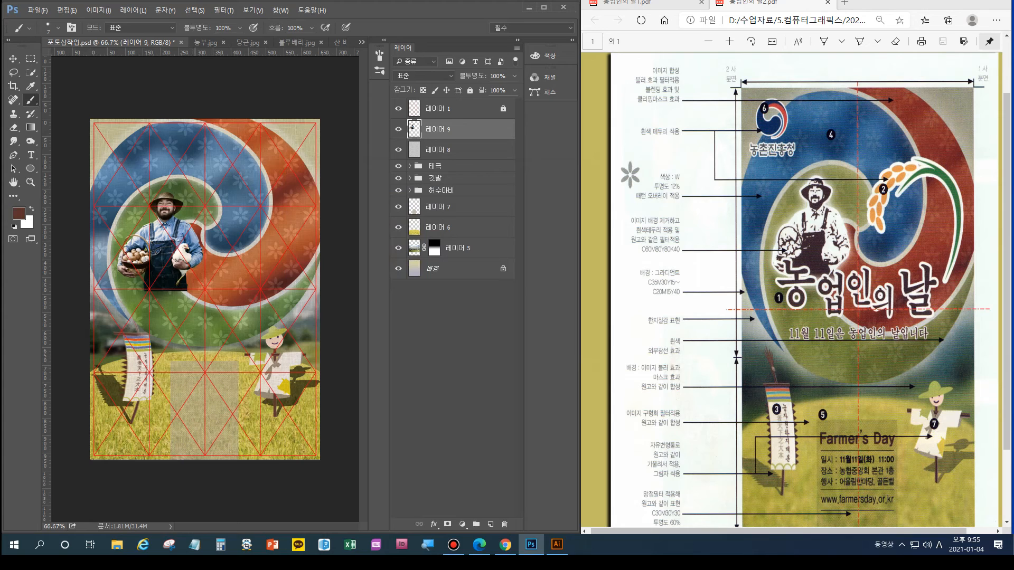
# Open the Filter Gallery for the farmer layer and choose the 도장 (Stamp) sketch effect
pyautogui.click(223, 10)
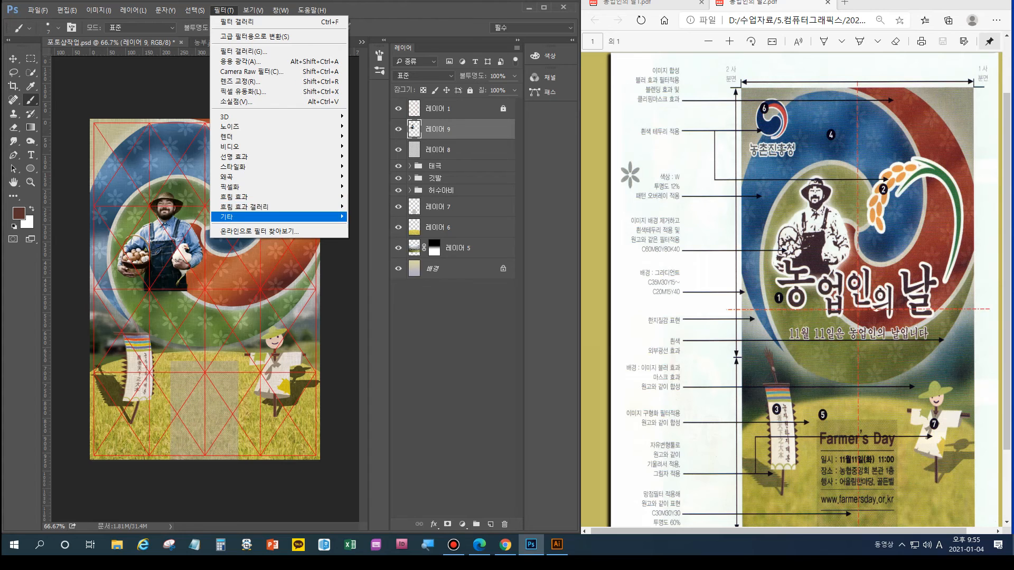
pyautogui.moveTo(274, 217)
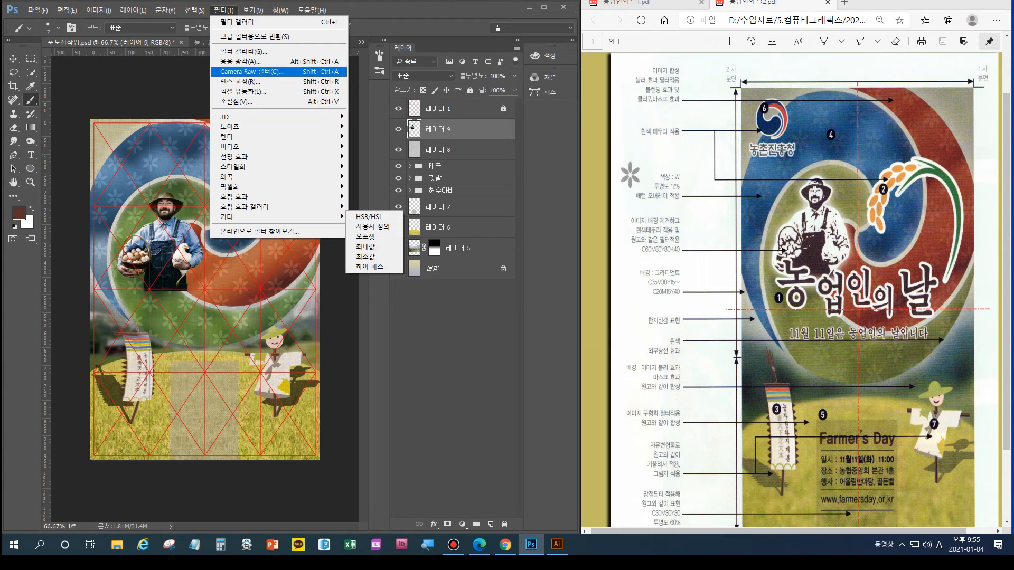
pyautogui.click(224, 10)
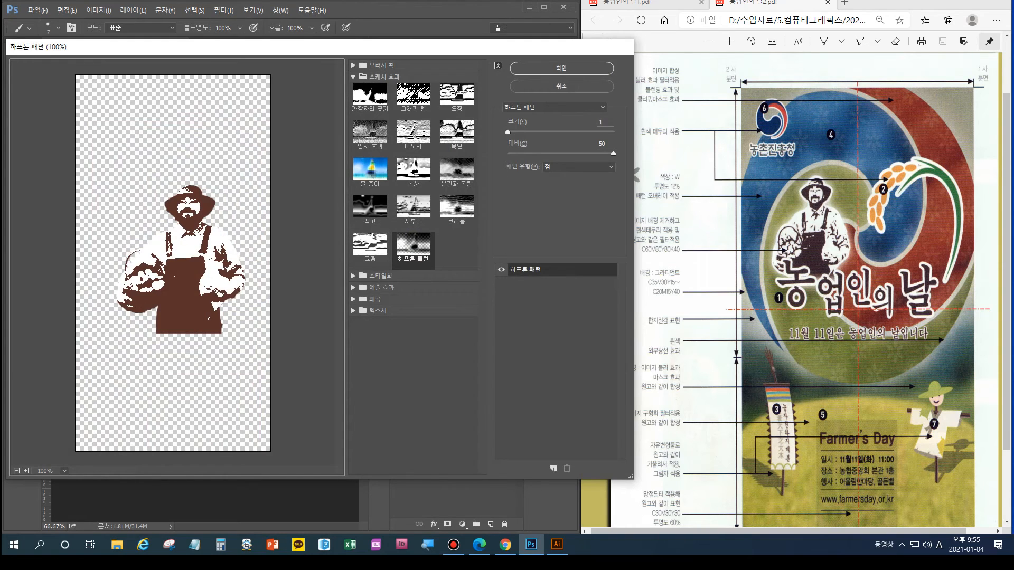
pyautogui.moveTo(550, 49); pyautogui.dragTo(514, 51)
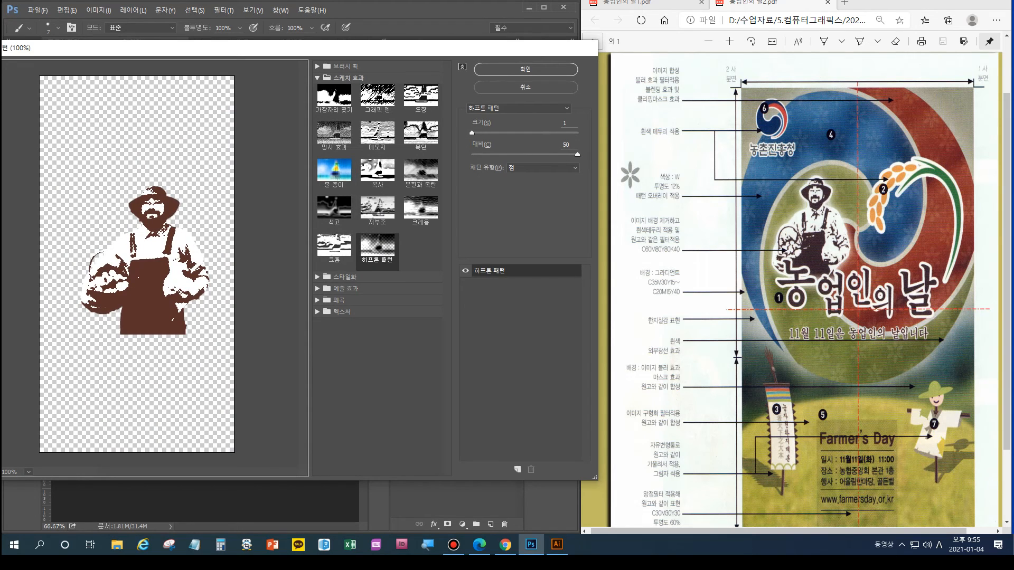
pyautogui.press('Return')
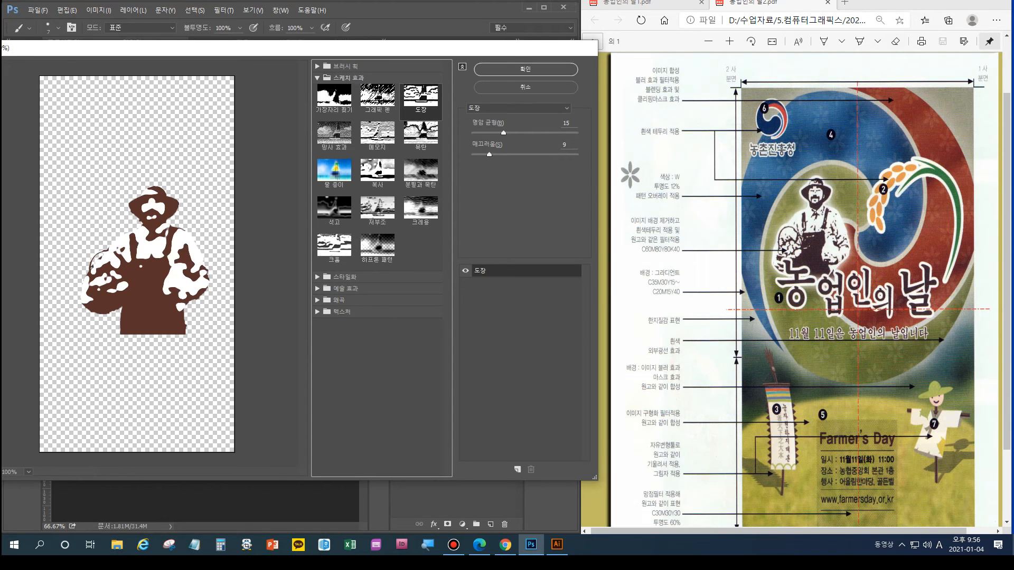
# Try a light/dark balance of 8 with a smoothness of 3 for the Stamp effect
pyautogui.moveTo(503, 133); pyautogui.dragTo(534, 133)
pyautogui.write('8')
pyautogui.press('Tab')
pyautogui.write('4')
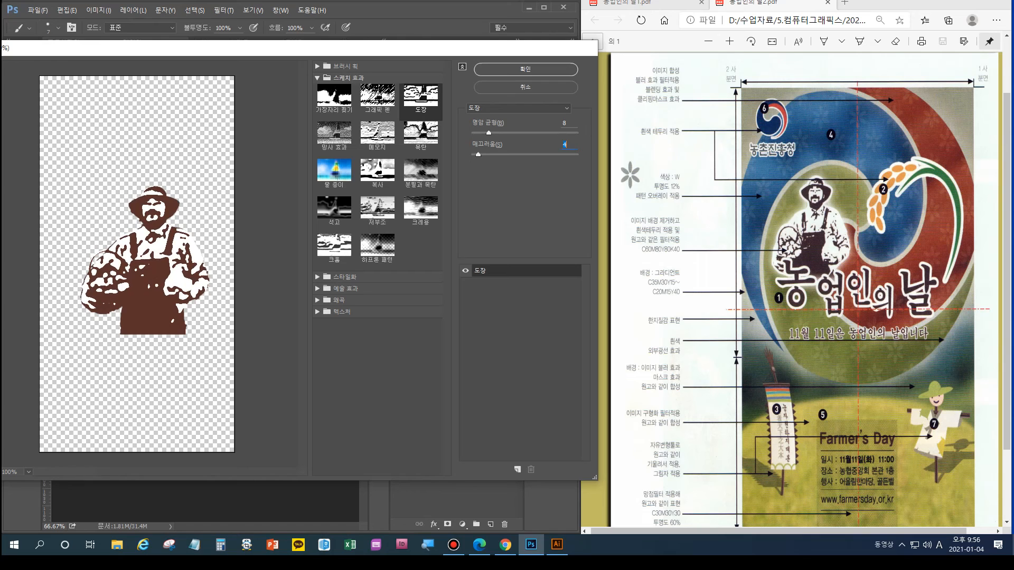
pyautogui.press('Down')
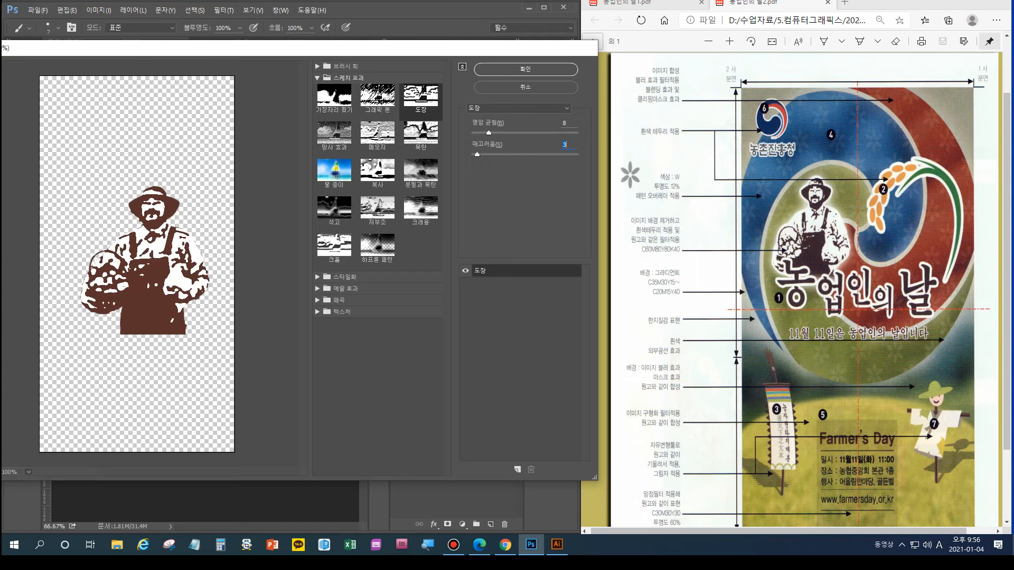
# Set the Stamp effect's smoothness to 2 and its light/dark balance to 9
pyautogui.moveTo(489, 133); pyautogui.dragTo(503, 133)
pyautogui.press('Up')
pyautogui.press('Up')
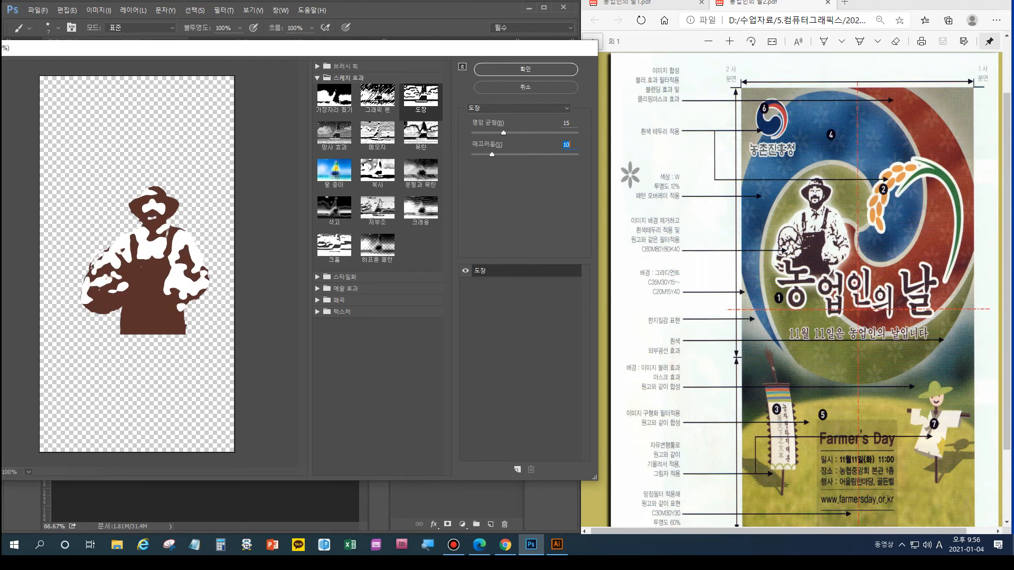
pyautogui.press('Down')
pyautogui.press('Down')
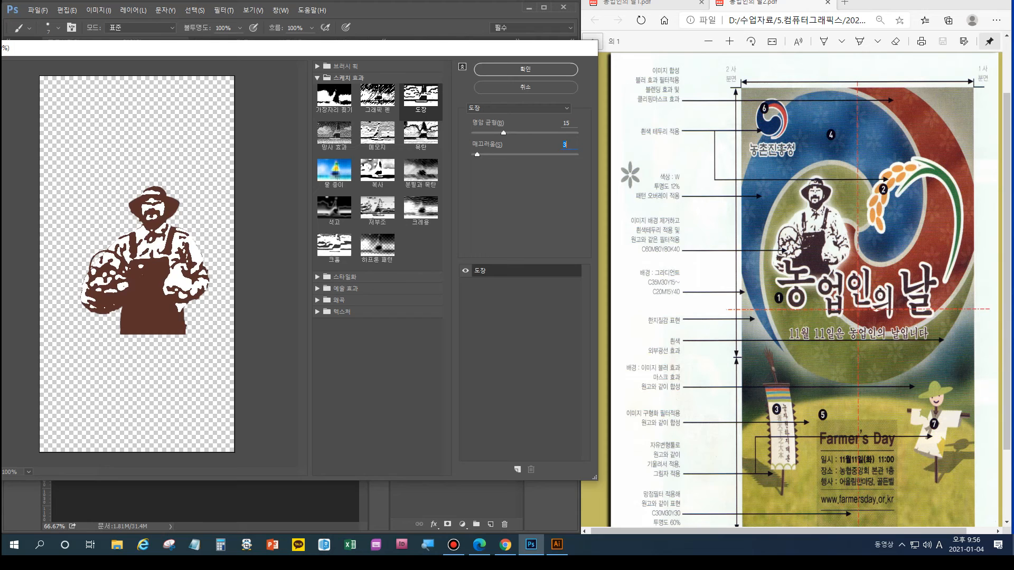
pyautogui.press('Down')
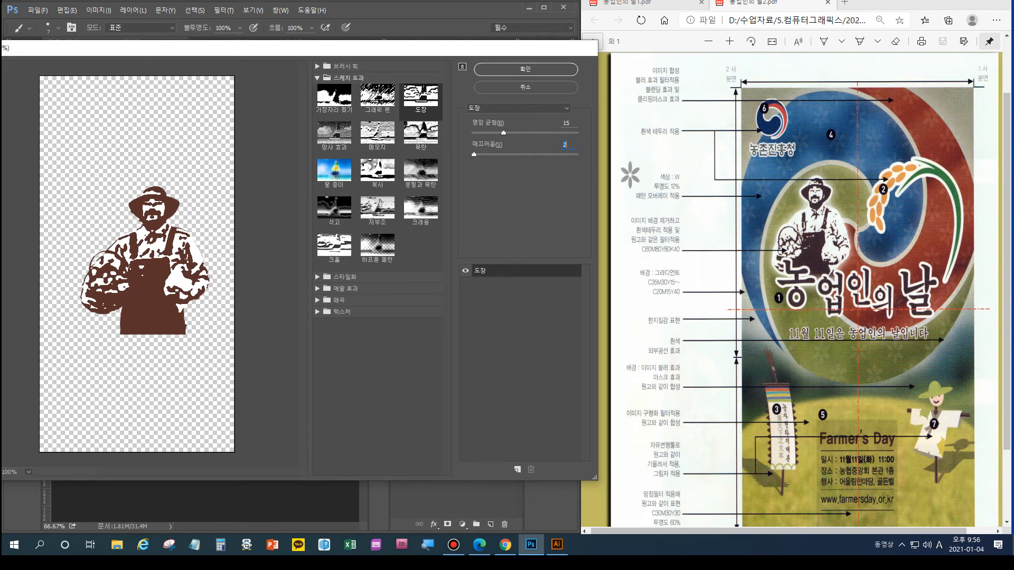
pyautogui.hotkey('shift', 'Tab')
pyautogui.press('Down')
pyautogui.press('Down')
pyautogui.press('Down')
pyautogui.press('Down')
pyautogui.press('Down')
pyautogui.press('Down')
pyautogui.press('Down')
pyautogui.press('Up')
# Preview the other sketch effects on the farmer one after another, including 그래픽 펜 (Graphic Pen), for comparison
pyautogui.click(421, 135)
pyautogui.click(378, 136)
pyautogui.click(335, 136)
pyautogui.click(335, 173)
pyautogui.click(378, 172)
pyautogui.click(421, 172)
pyautogui.click(421, 209)
pyautogui.click(378, 208)
pyautogui.click(334, 209)
pyautogui.click(335, 247)
pyautogui.click(378, 247)
pyautogui.click(421, 97)
pyautogui.click(377, 98)
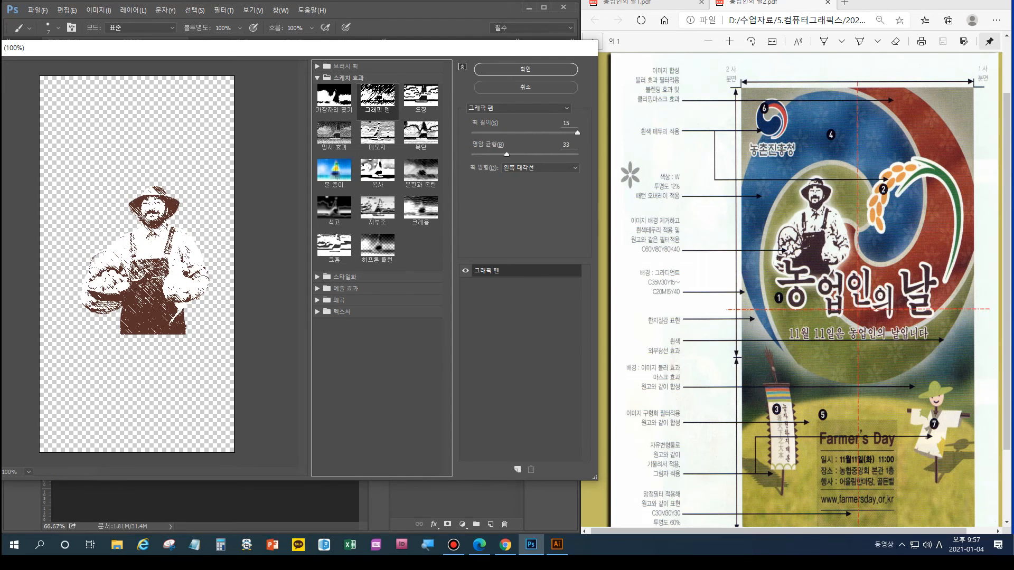
pyautogui.click(335, 98)
# Choose the 도장 (Stamp) effect again and apply it to the farmer layer
pyautogui.click(421, 97)
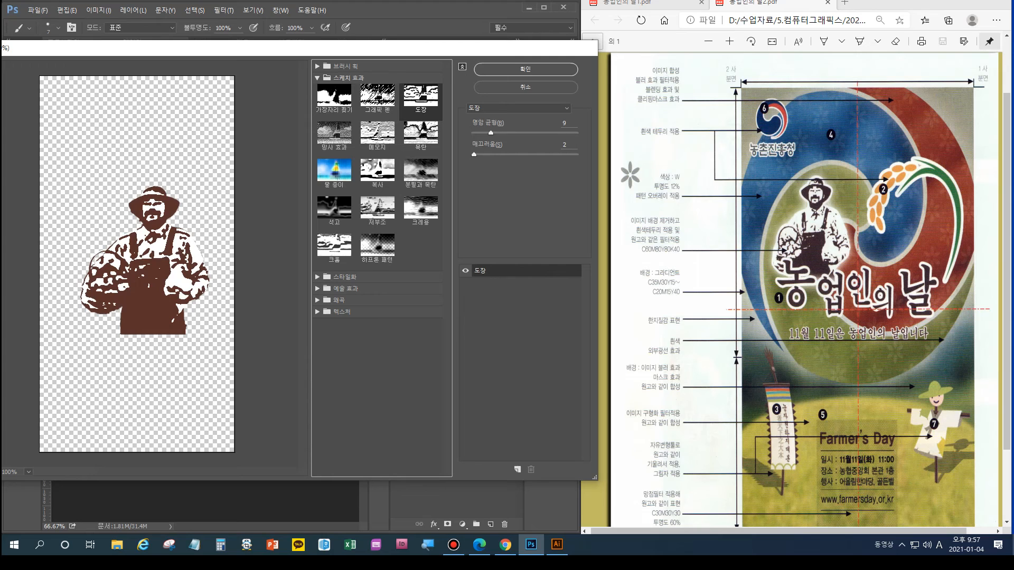
pyautogui.click(545, 108)
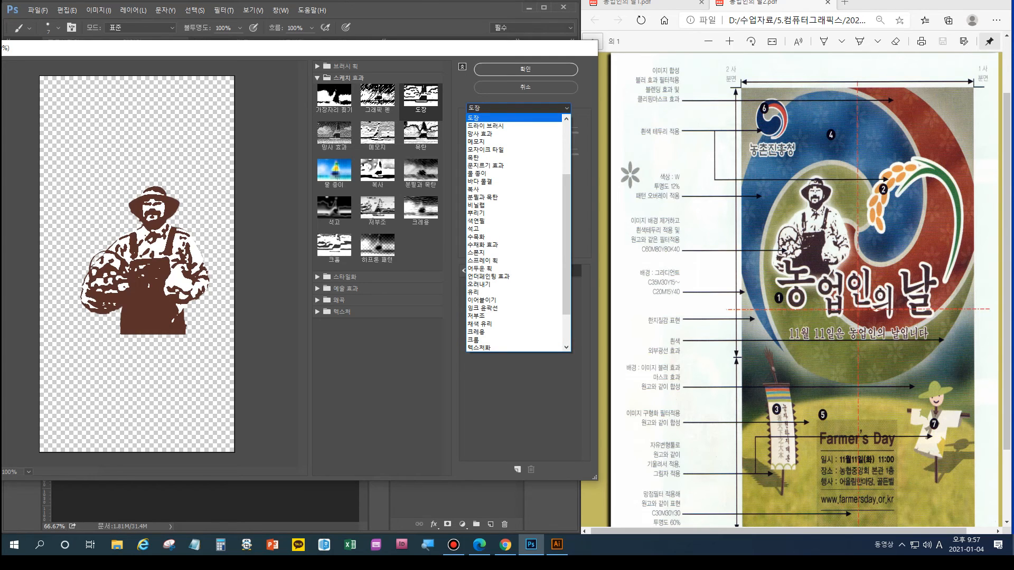
pyautogui.click(544, 108)
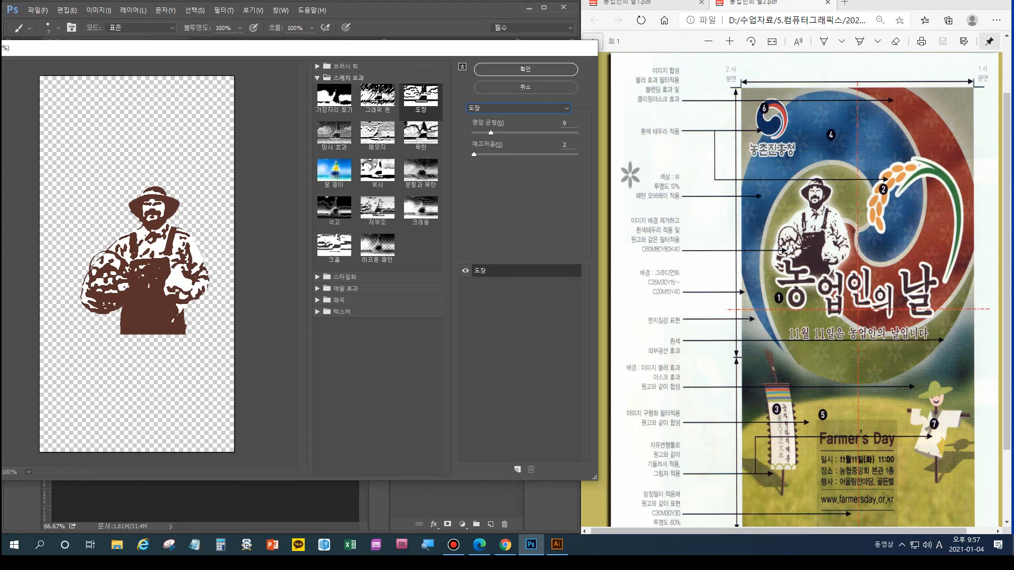
pyautogui.press('Return')
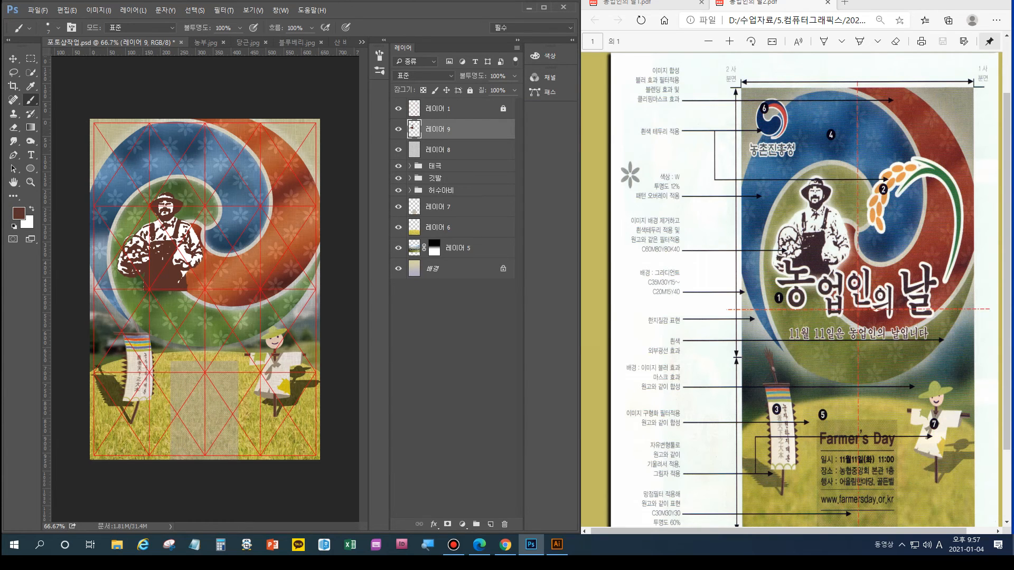
# Add a 5 px white outside stroke around the farmer as a layer style
pyautogui.doubleClick(475, 130)
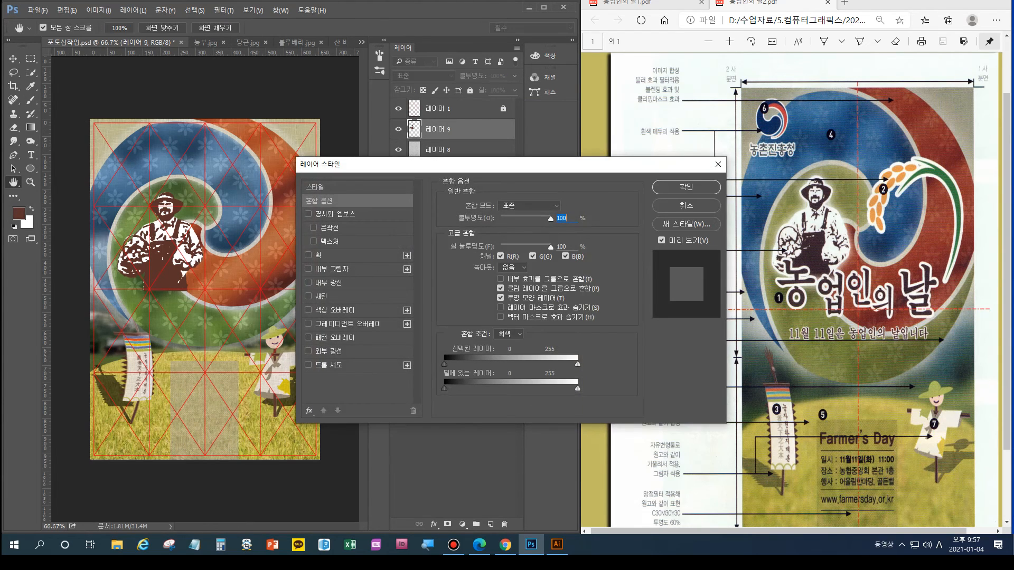
pyautogui.click(319, 256)
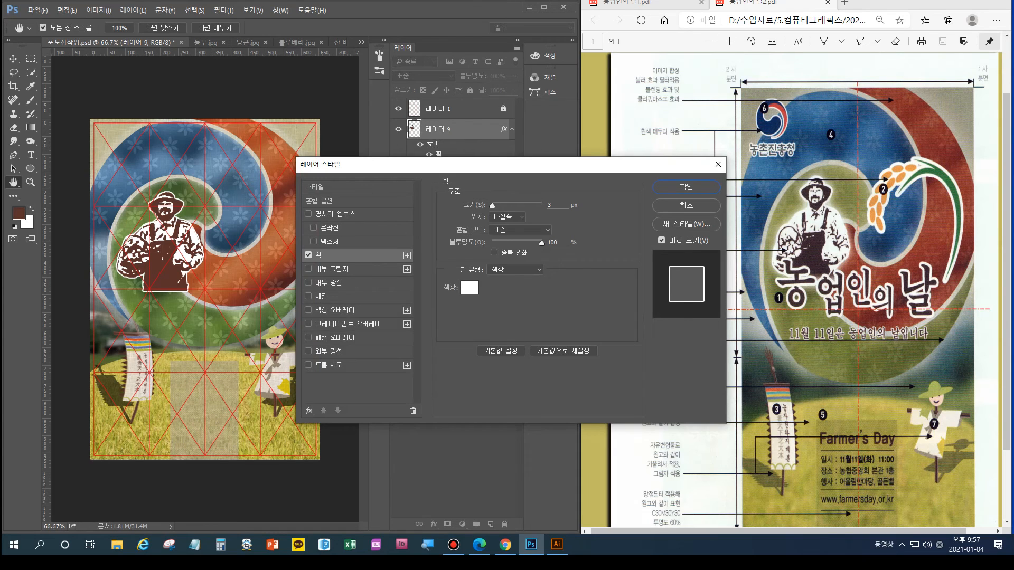
pyautogui.moveTo(492, 205); pyautogui.dragTo(494, 205)
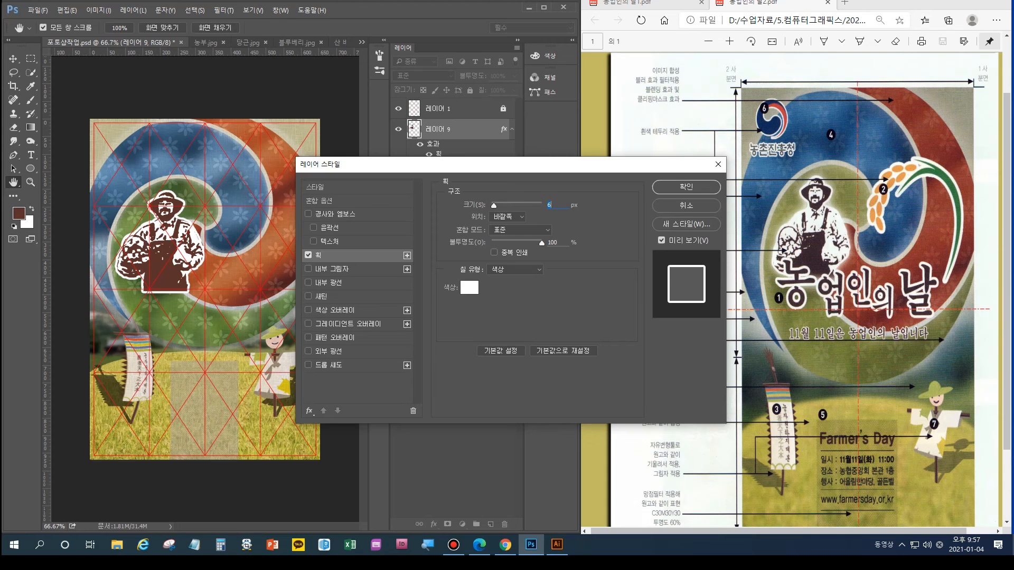
pyautogui.write('5')
pyautogui.press('Return')
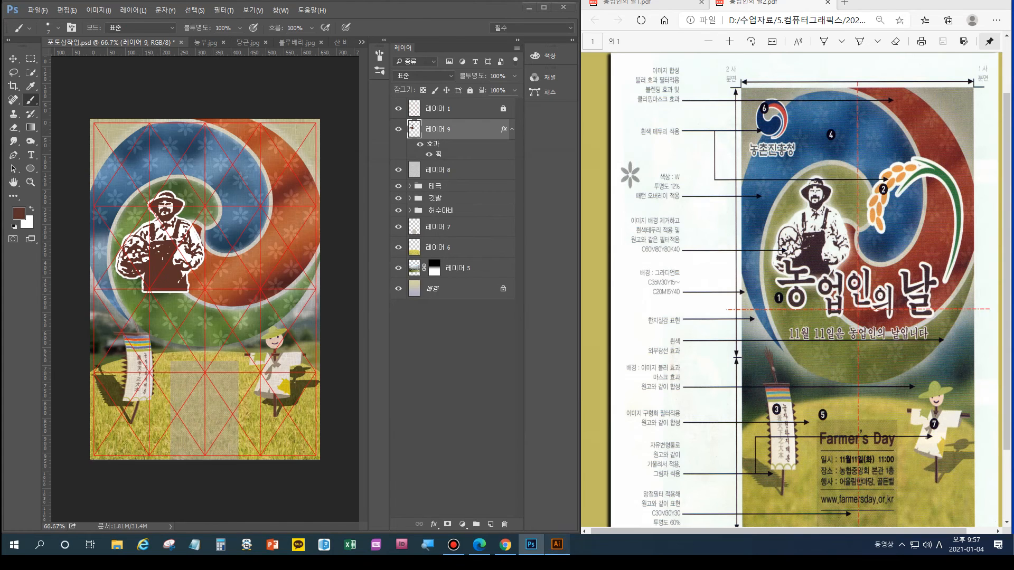
# Switch to the 일러스트.ai document in Illustrator and select the blue part of the small taegeuk emblem
pyautogui.click(557, 544)
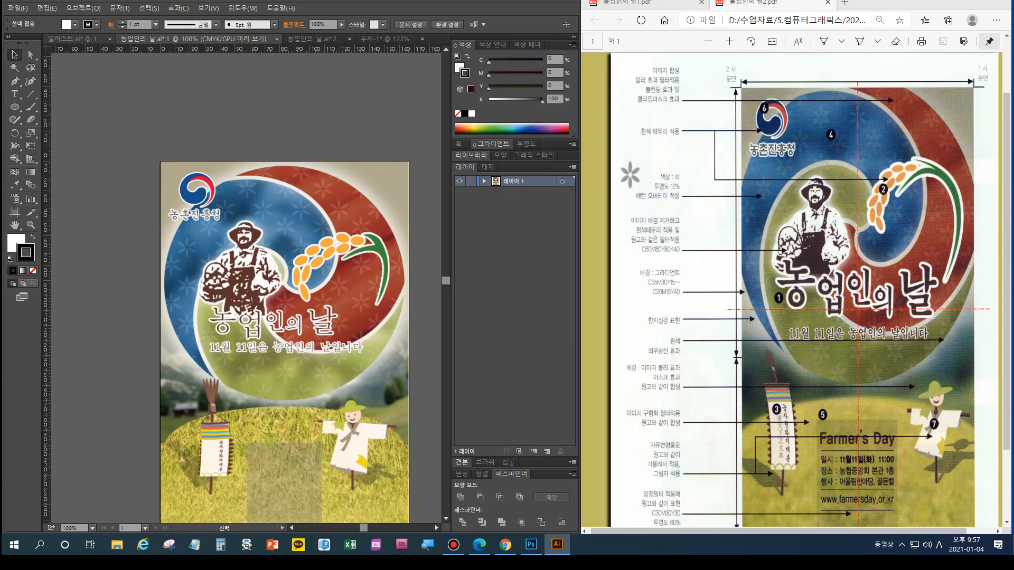
pyautogui.click(75, 38)
pyautogui.click(150, 104)
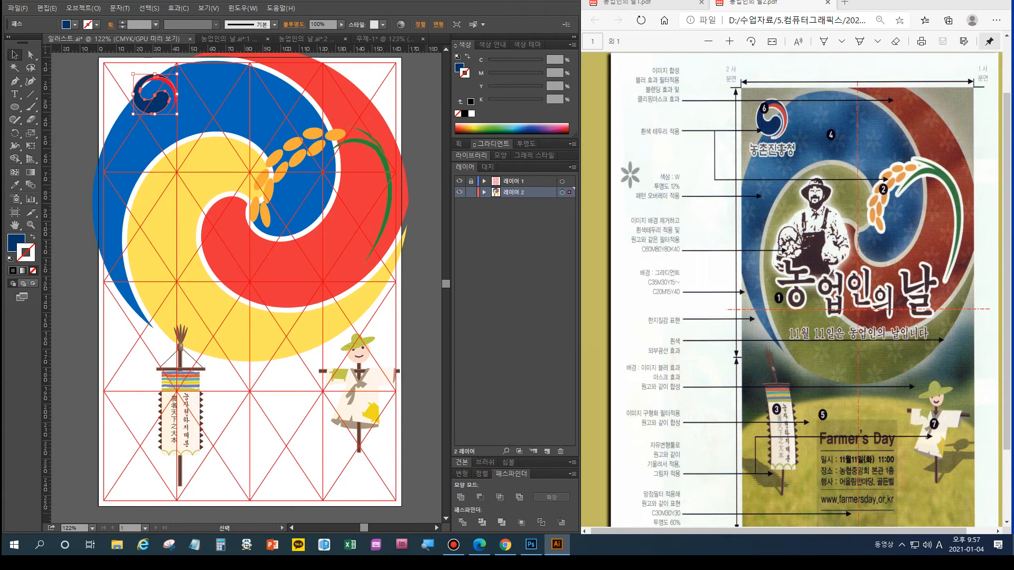
pyautogui.hotkey('alt', 'Tab')
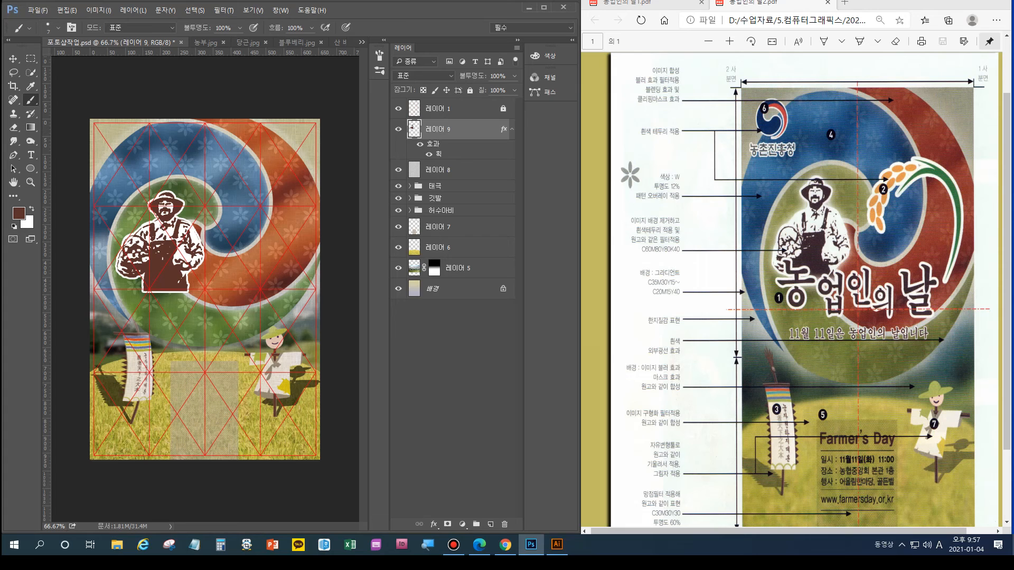
pyautogui.hotkey('ctrl', 'v')
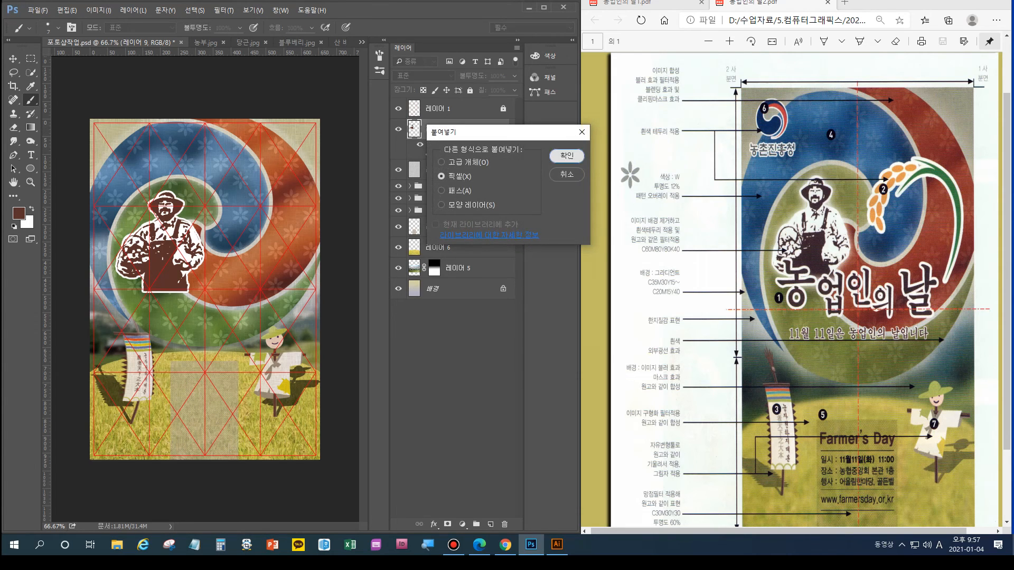
pyautogui.press('Return')
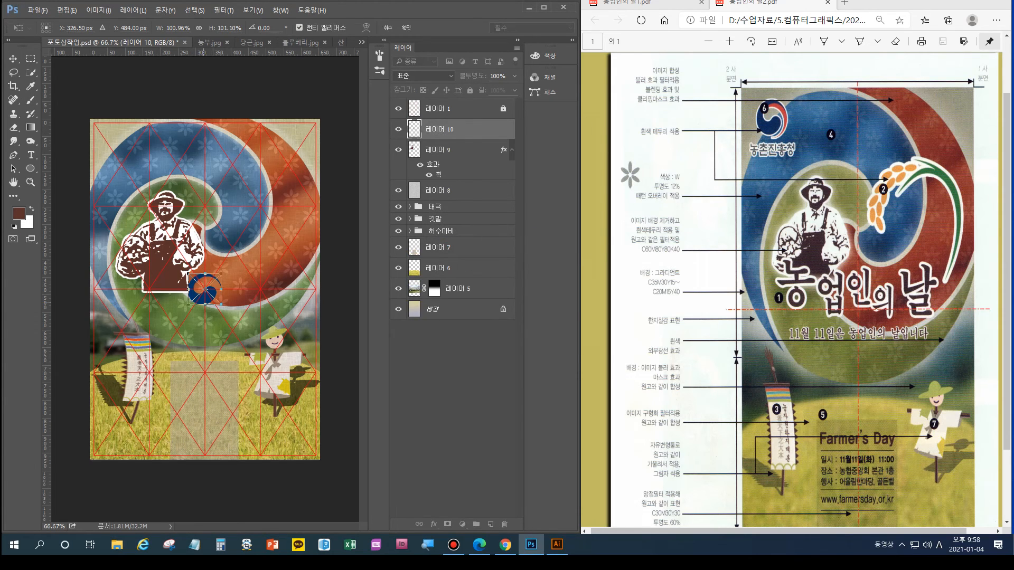
pyautogui.press('Escape')
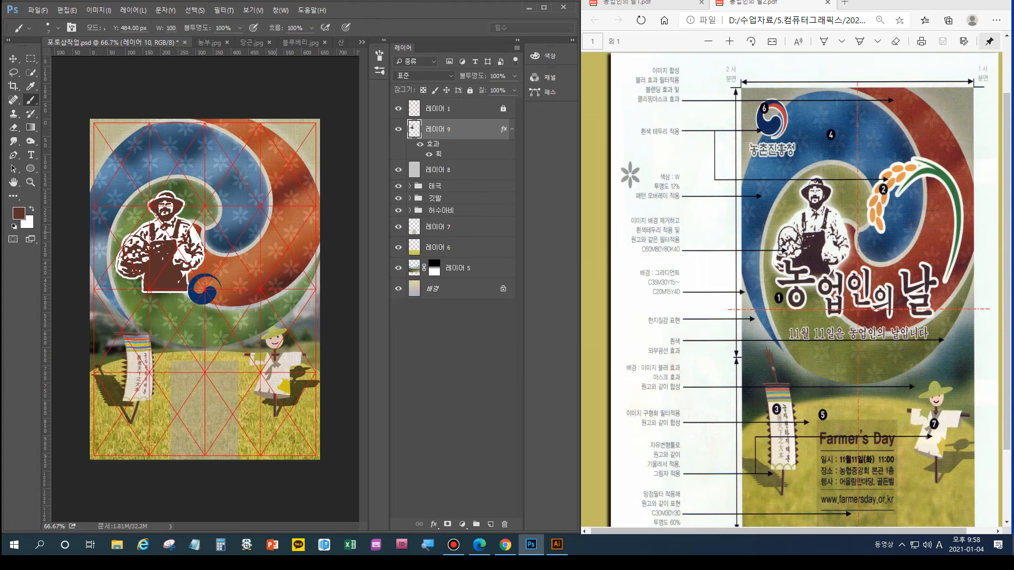
pyautogui.click(557, 544)
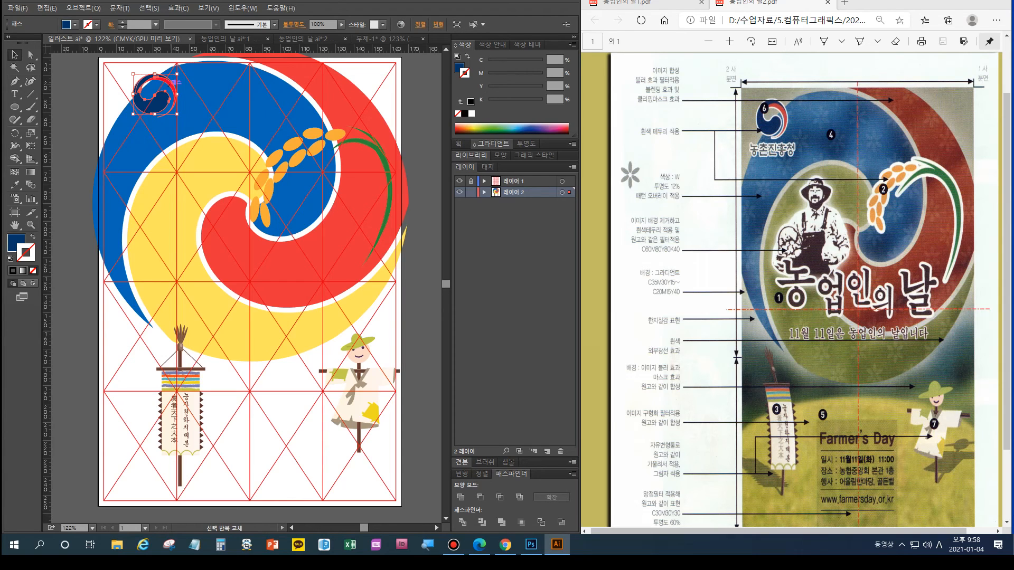
pyautogui.press('a')
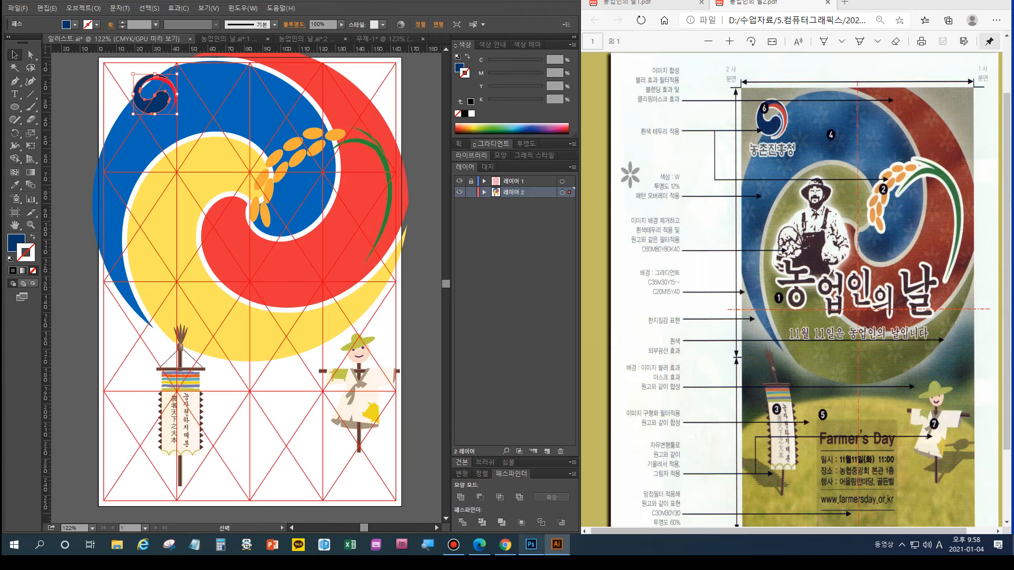
pyautogui.click(531, 544)
pyautogui.hotkey('ctrl', 'v')
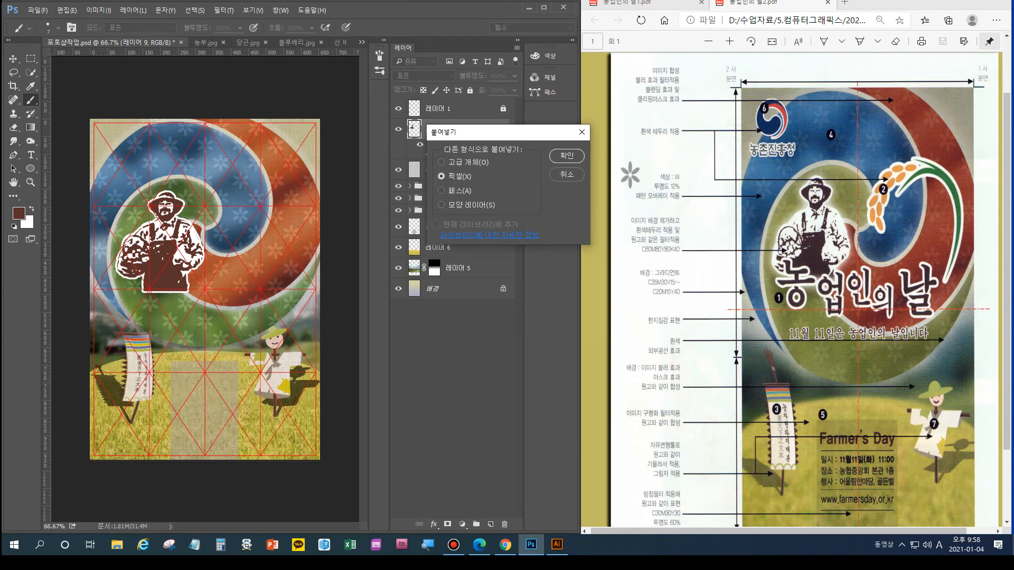
pyautogui.click(567, 156)
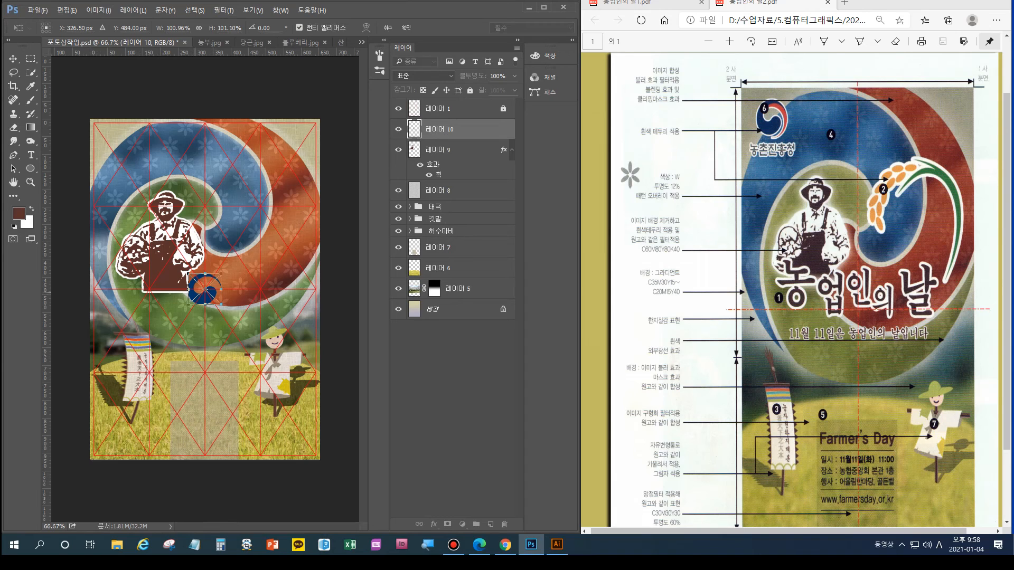
pyautogui.press('Escape')
# In Illustrator, add the emblem's red part to the selection and copy the whole emblem into the Photoshop poster as pixels
pyautogui.click(556, 545)
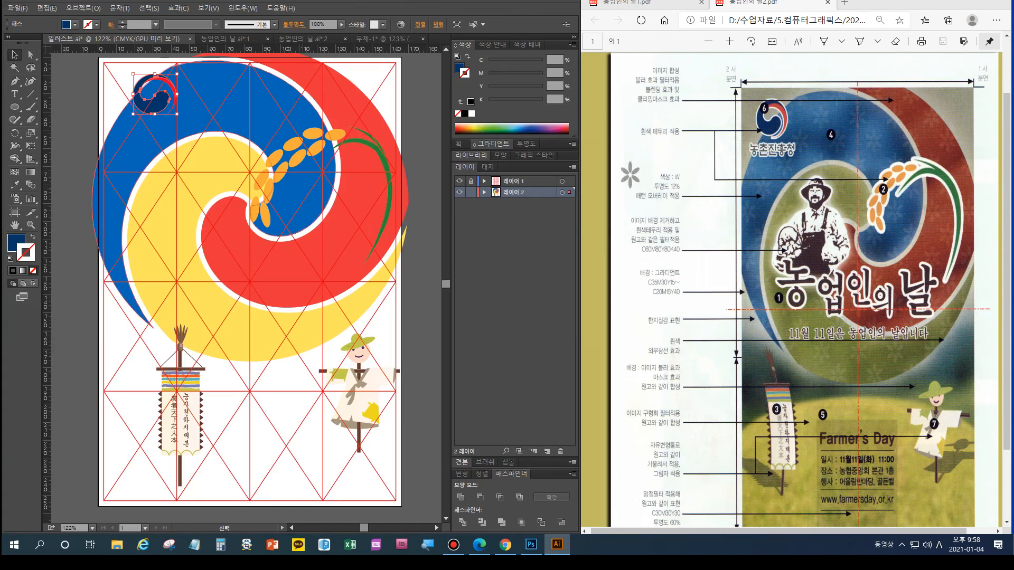
pyautogui.hotkey('ctrl', '+')
pyautogui.hotkey('ctrl', '+')
pyautogui.press('space')
pyautogui.moveTo(185, 105); pyautogui.dragTo(341, 465)
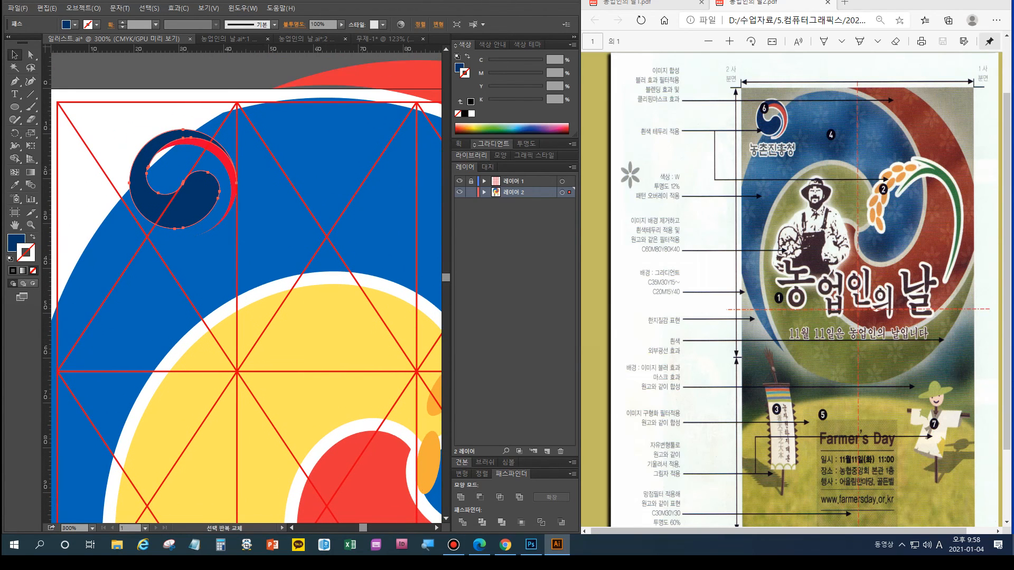
pyautogui.keyDown('shift'); pyautogui.click(225, 159); pyautogui.keyUp('shift')
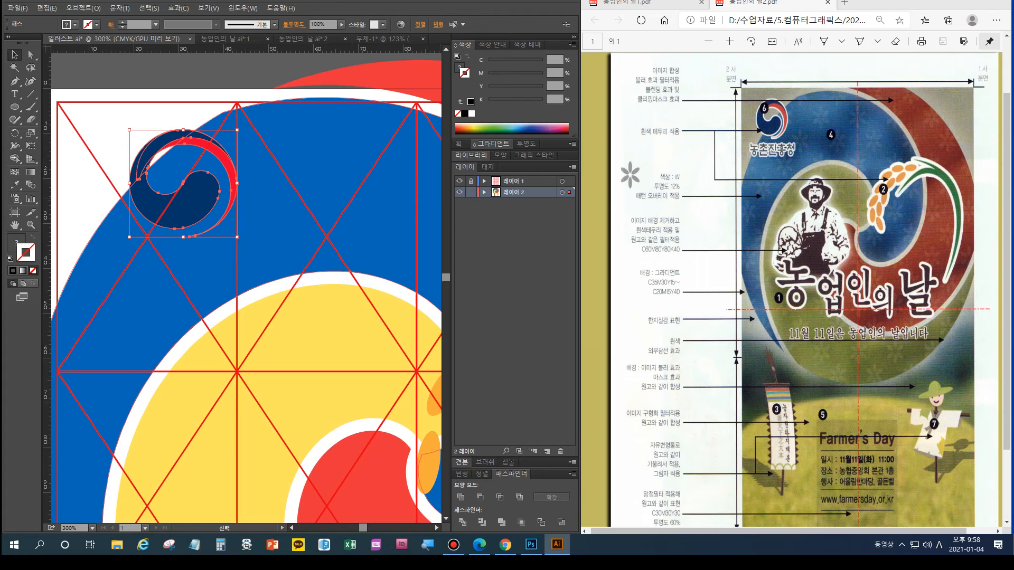
pyautogui.click(531, 545)
pyautogui.hotkey('ctrl', 'v')
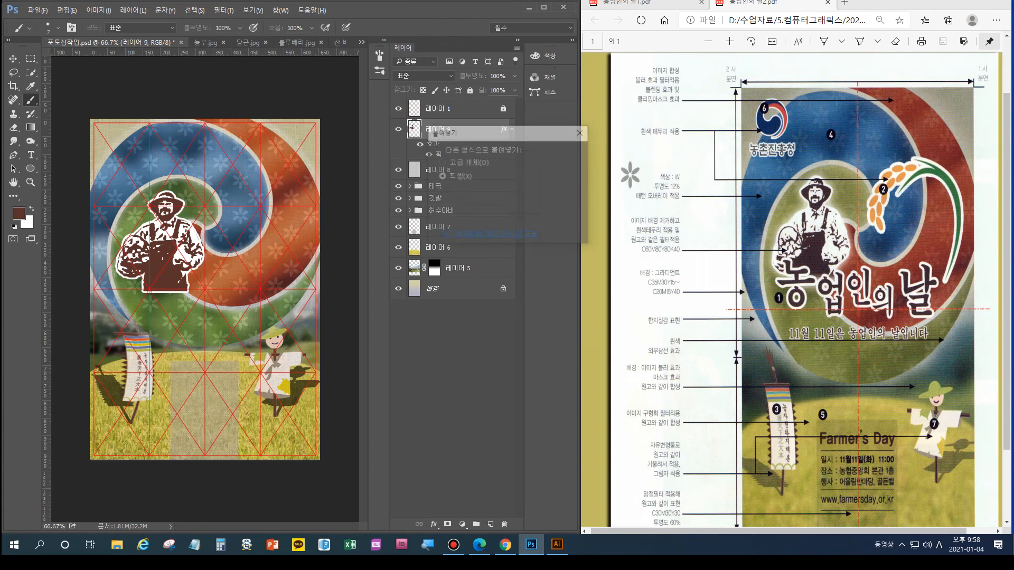
pyautogui.click(567, 155)
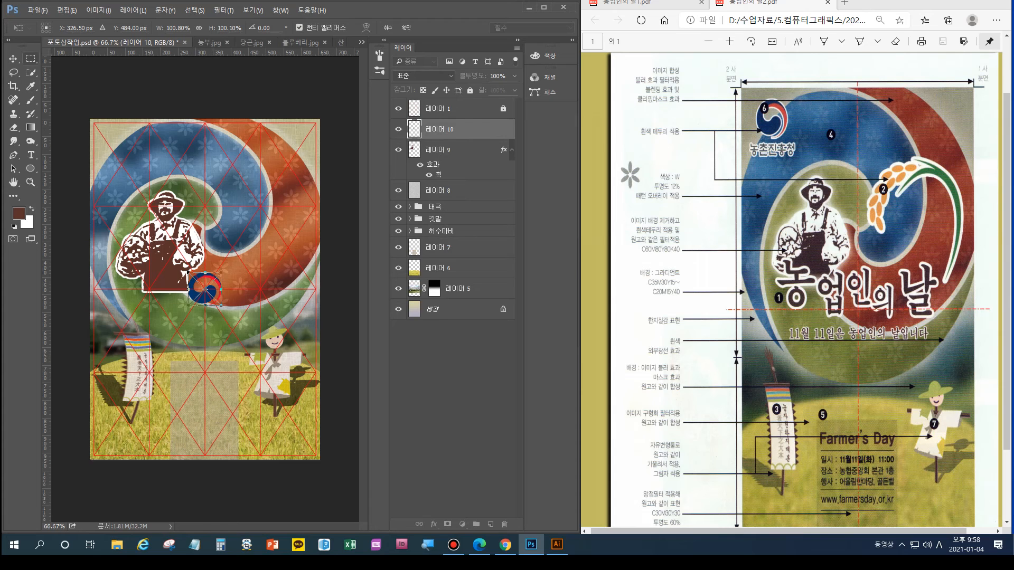
pyautogui.click(13, 58)
pyautogui.click(234, 208)
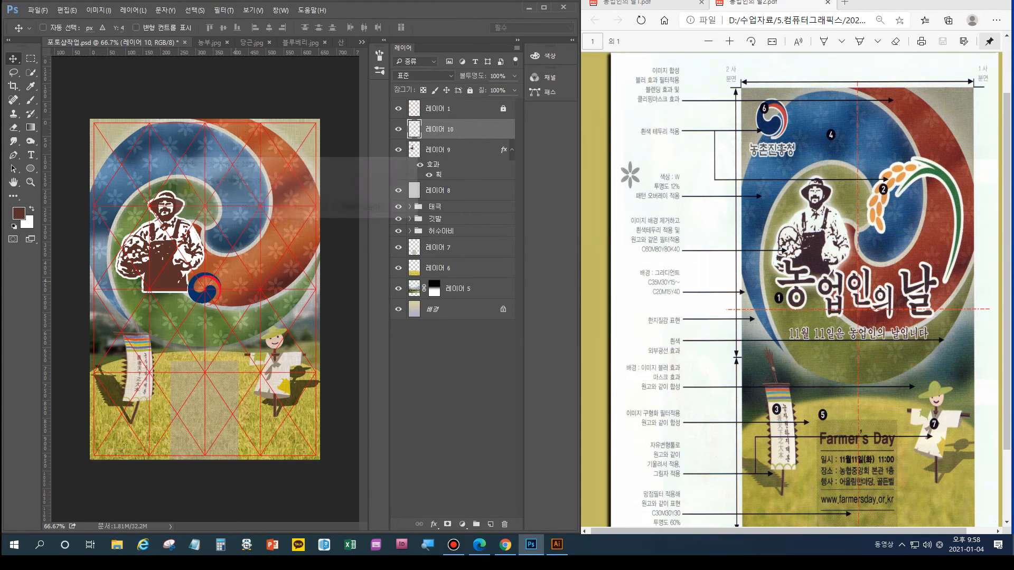
# Move the taegeuk emblem to the poster's upper-left corner and add a 4 px white outside stroke as a layer style
pyautogui.moveTo(205, 289); pyautogui.dragTo(120, 146)
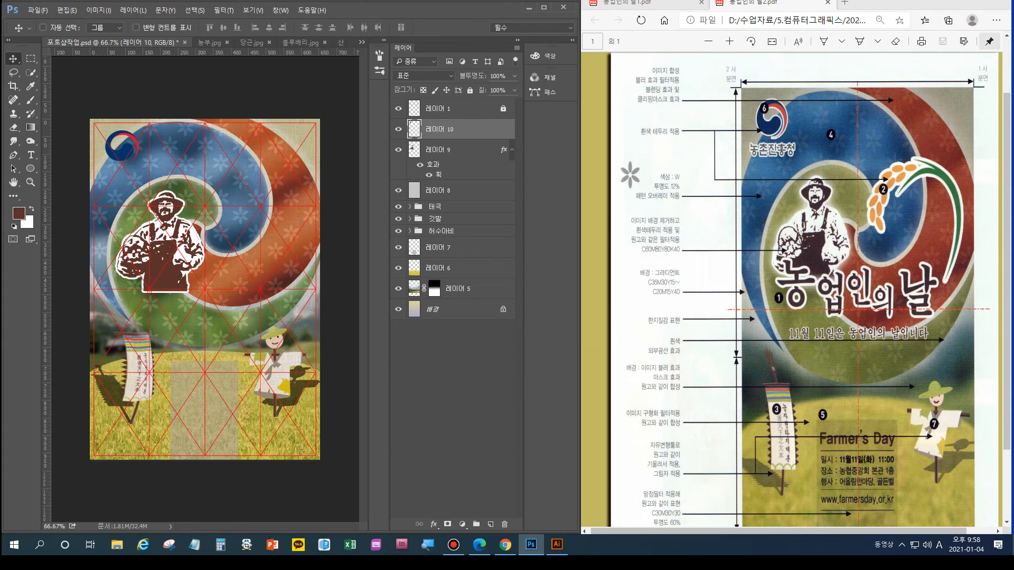
pyautogui.doubleClick(478, 130)
pyautogui.click(319, 255)
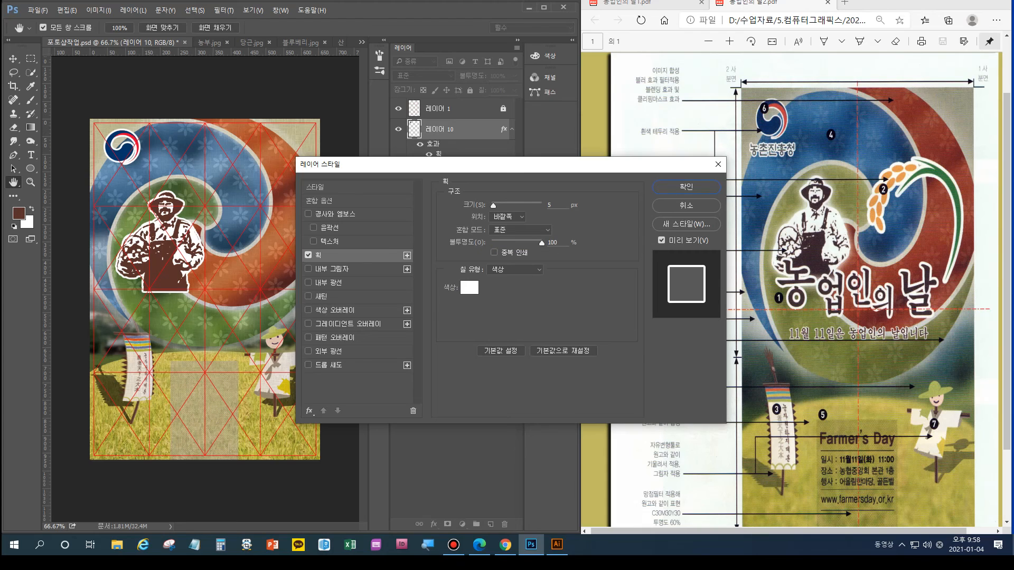
pyautogui.doubleClick(550, 205)
pyautogui.write('4')
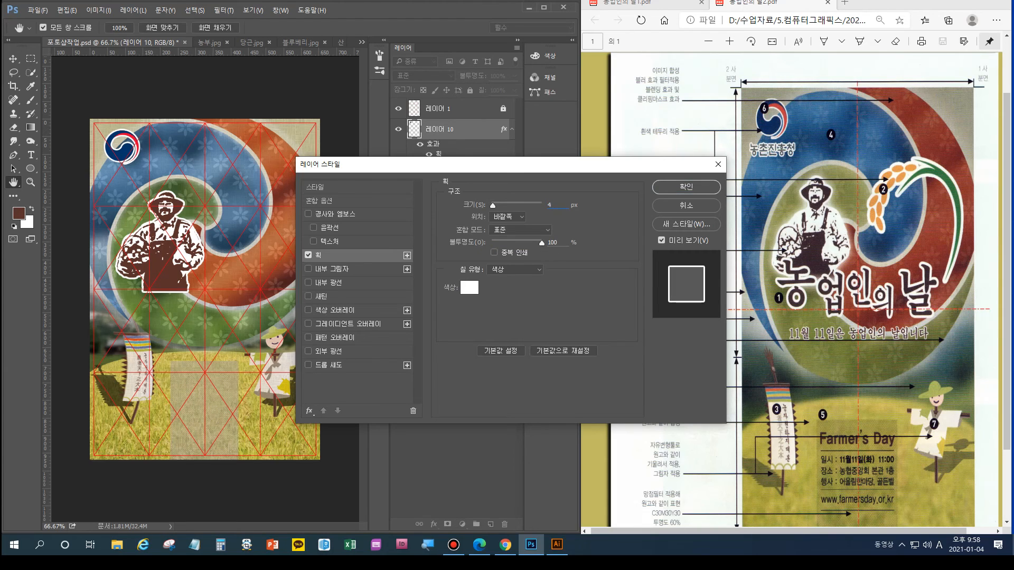
pyautogui.press('Return')
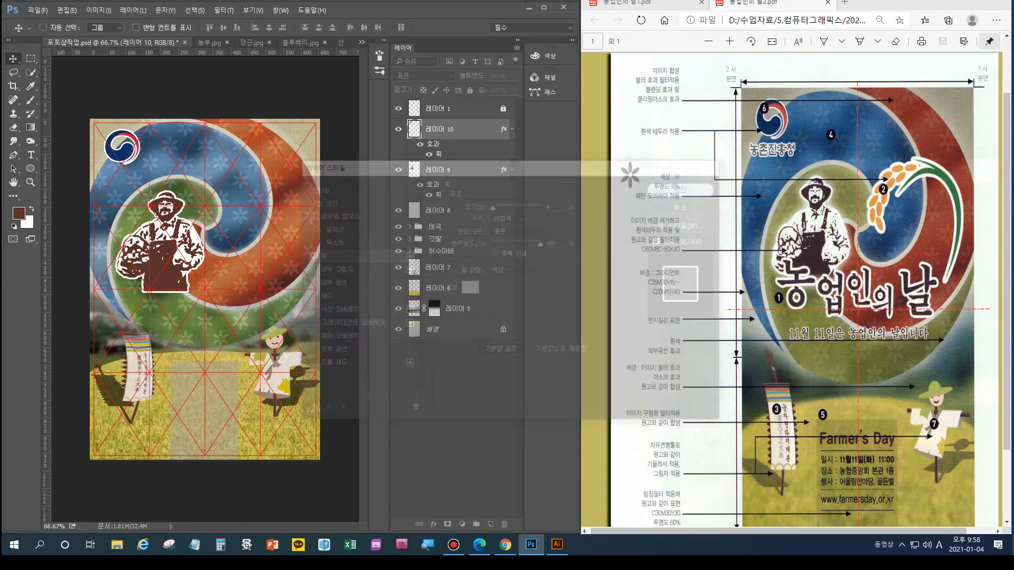
# Rename the emblem layer as 농촌진흥청
pyautogui.doubleClick(440, 130)
pyautogui.write('shd')
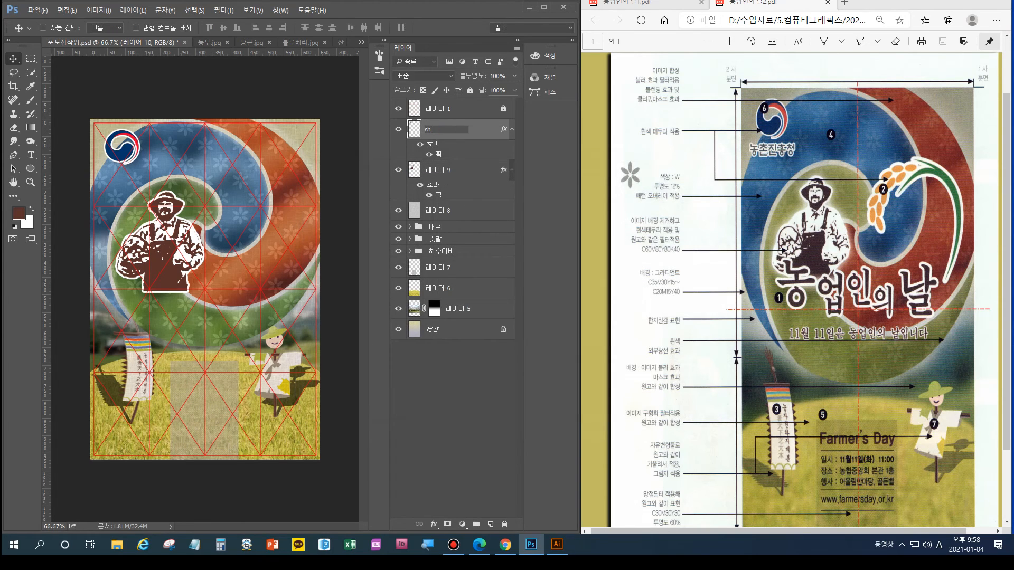
pyautogui.press('BackSpace')
pyautogui.press('BackSpace')
pyautogui.press('BackSpace')
pyautogui.press('Hangul')
pyautogui.write('농협')
pyautogui.write('진흥청')
pyautogui.press('Return')
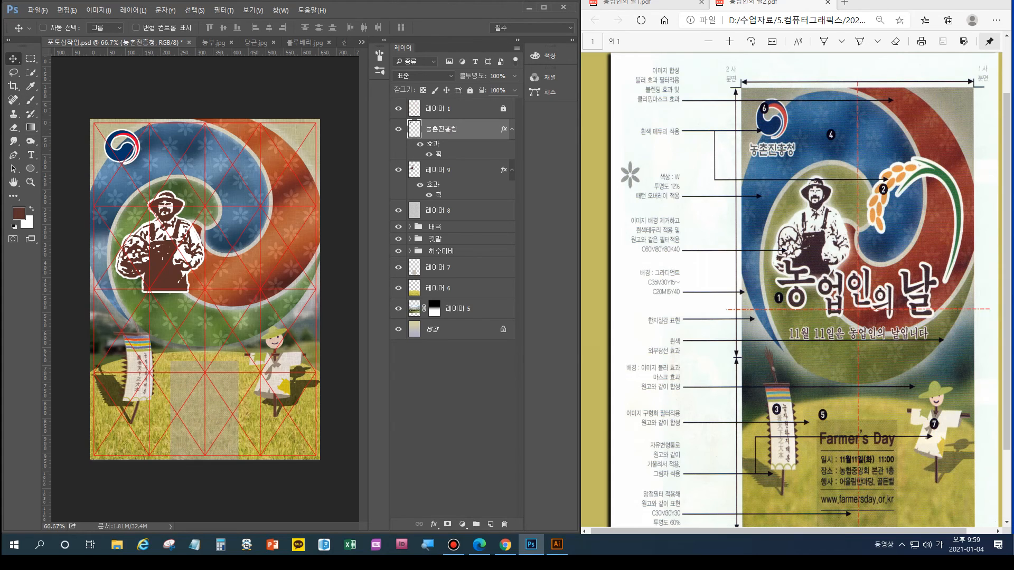
# Add the text 농촌진흥청 directly below the taegeuk emblem
pyautogui.click(31, 155)
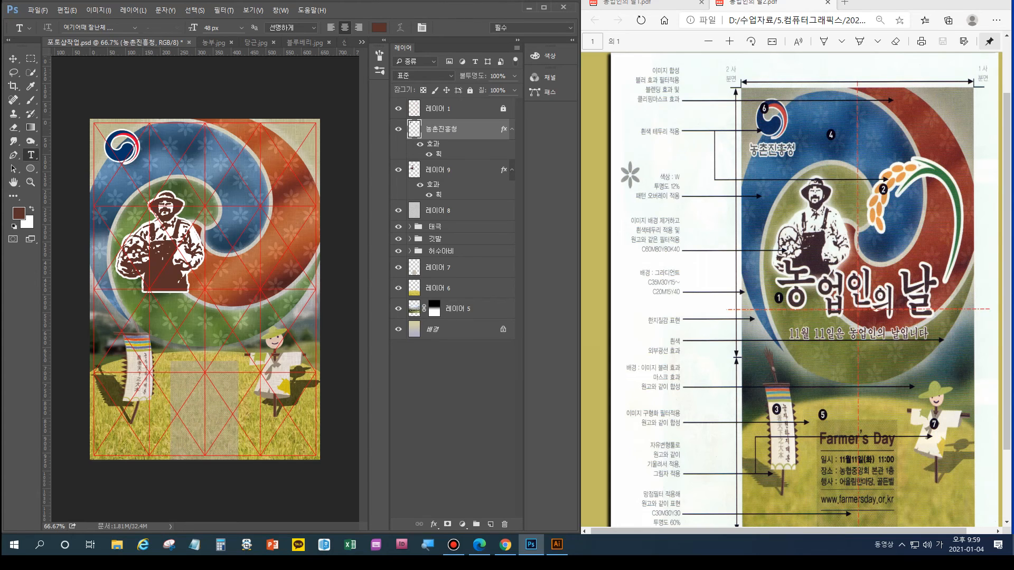
pyautogui.click(108, 179)
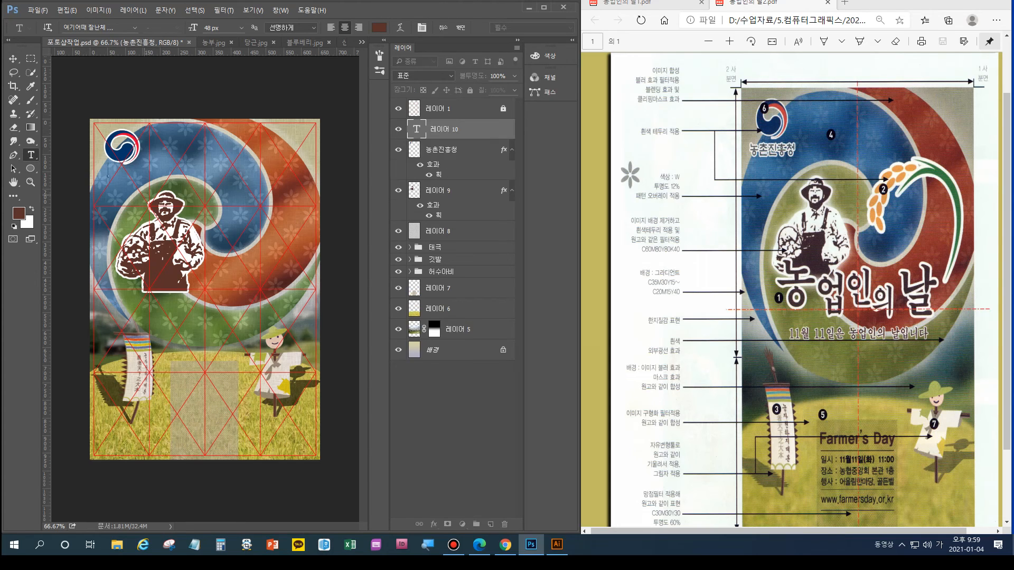
pyautogui.write('농촌진흥청')
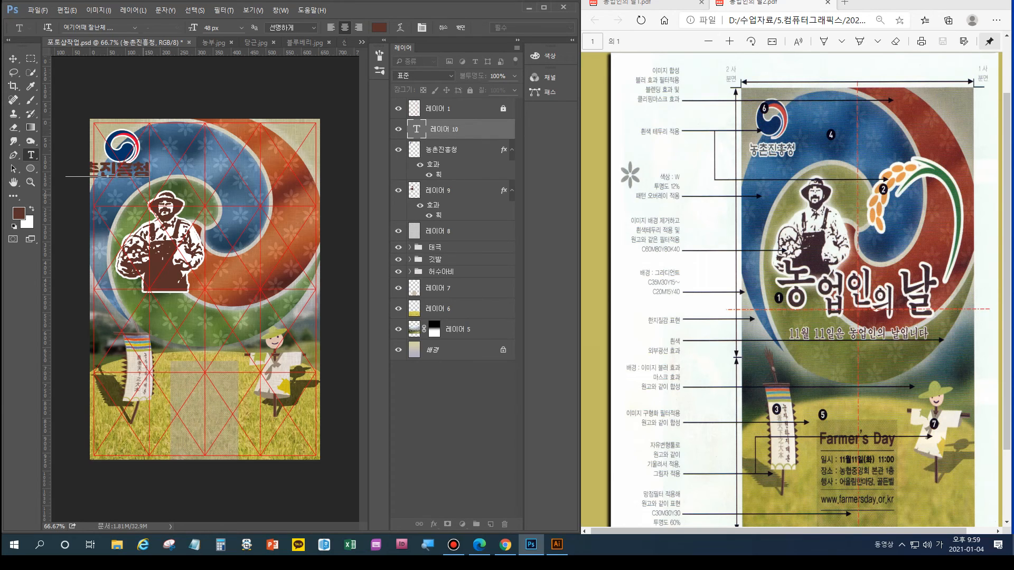
# Set the whole 농촌진흥청 text to the 궁서 Regular font at 37 px
pyautogui.hotkey('ctrl', 'a')
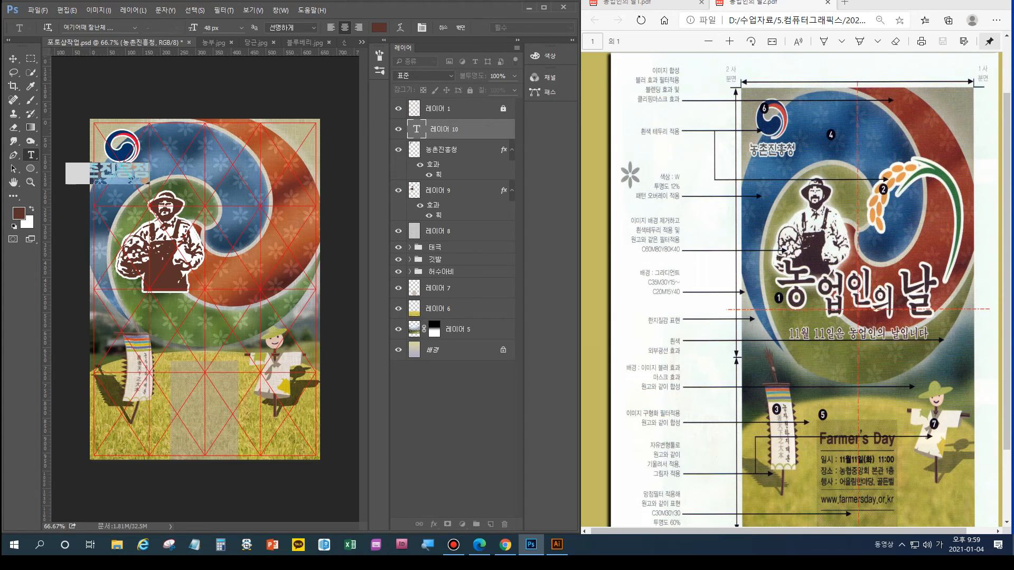
pyautogui.hotkey('ctrl', 't')
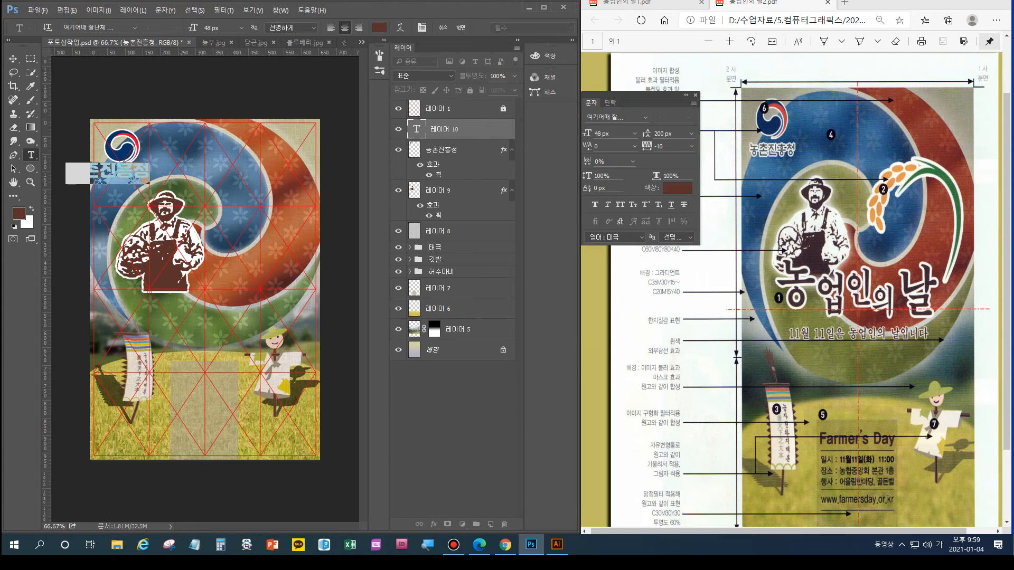
pyautogui.click(646, 117)
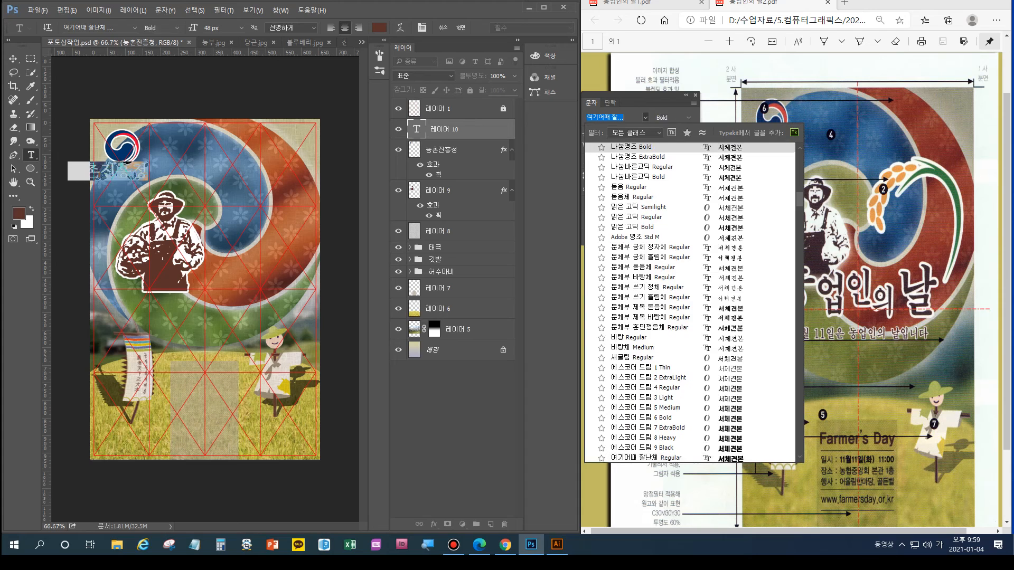
pyautogui.scroll(4, 690, 304)
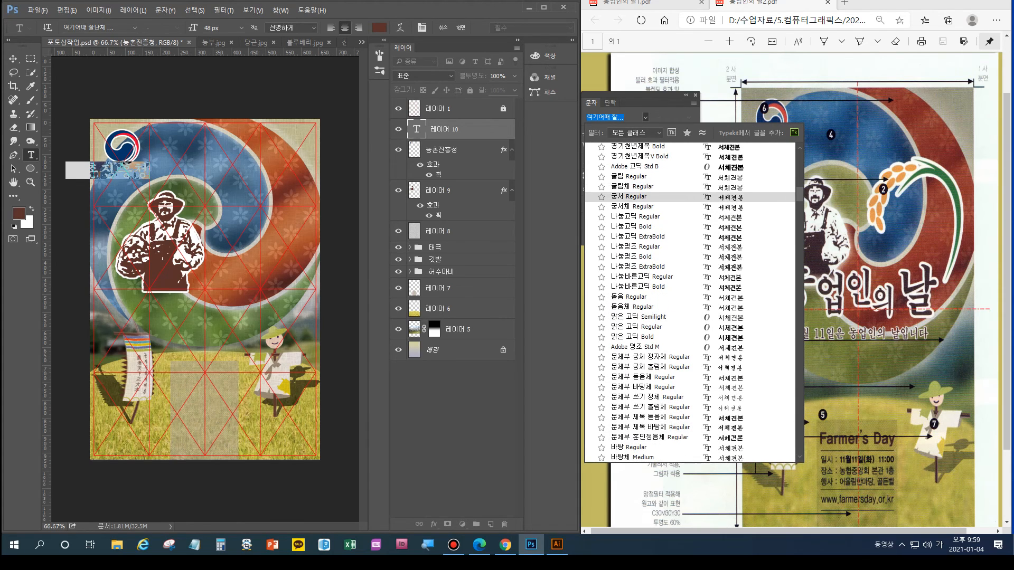
pyautogui.click(628, 196)
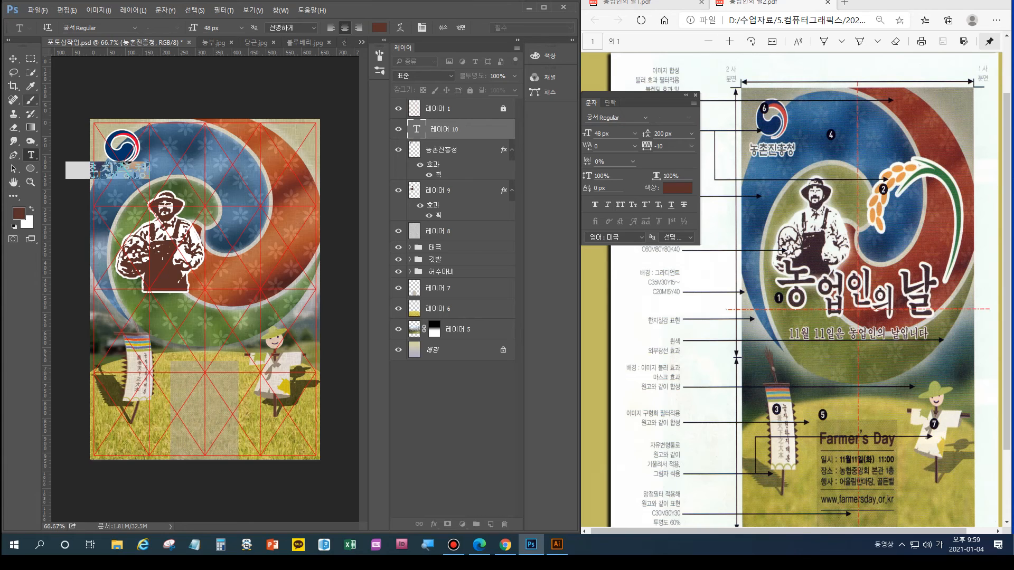
pyautogui.press('Down')
pyautogui.press('Down')
pyautogui.press('Down')
pyautogui.press('Down')
pyautogui.press('Down')
pyautogui.press('Down')
pyautogui.press('Down')
pyautogui.press('Down')
pyautogui.press('Down')
pyautogui.press('Down')
pyautogui.press('Down')
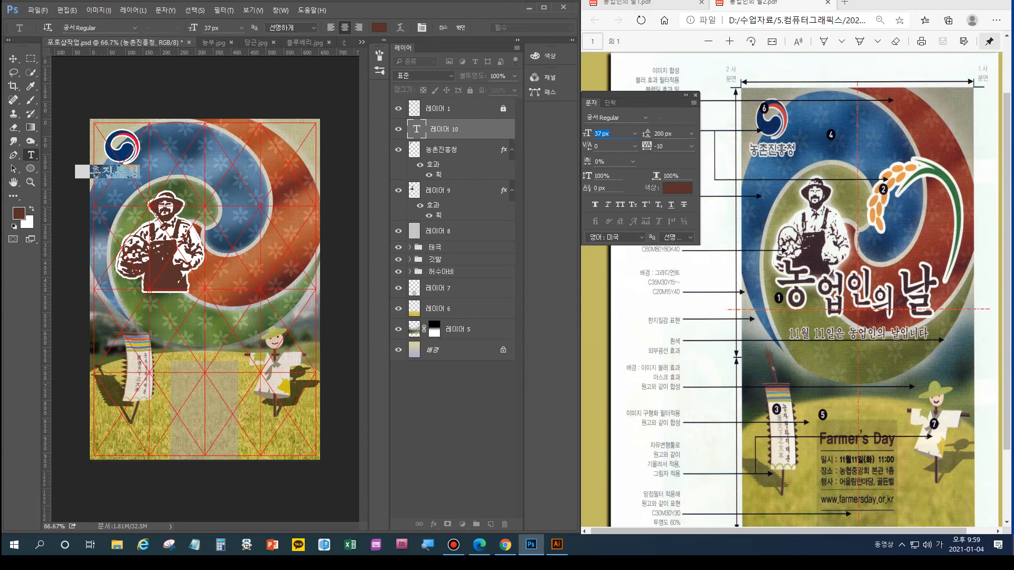
# Move the 농촌진흥청 text to the right so it is centred under the emblem
pyautogui.click(13, 58)
pyautogui.hotkey('shift', 'Right')
pyautogui.hotkey('shift', 'Right')
pyautogui.hotkey('shift', 'Right')
pyautogui.hotkey('shift', 'Right')
pyautogui.hotkey('shift', 'Right')
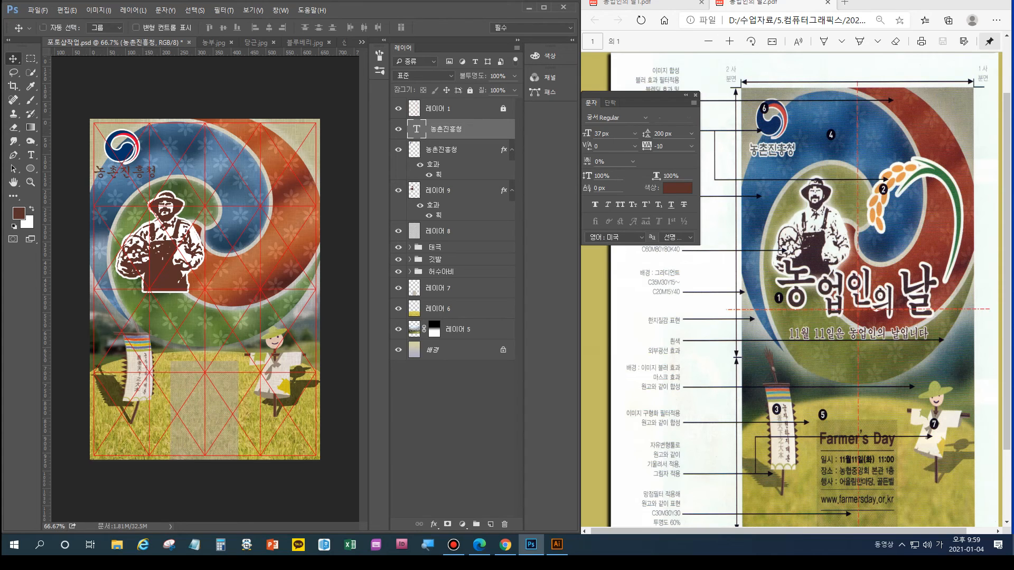
# Tighten the tracking of the 농촌진흥청 text to -100
pyautogui.click(692, 146)
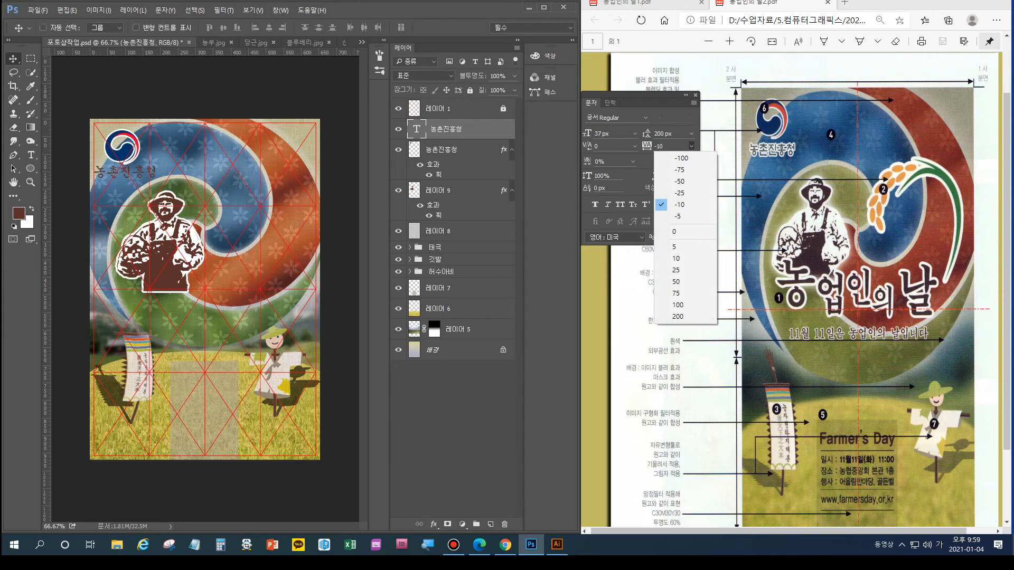
pyautogui.click(679, 181)
pyautogui.click(692, 146)
pyautogui.click(680, 158)
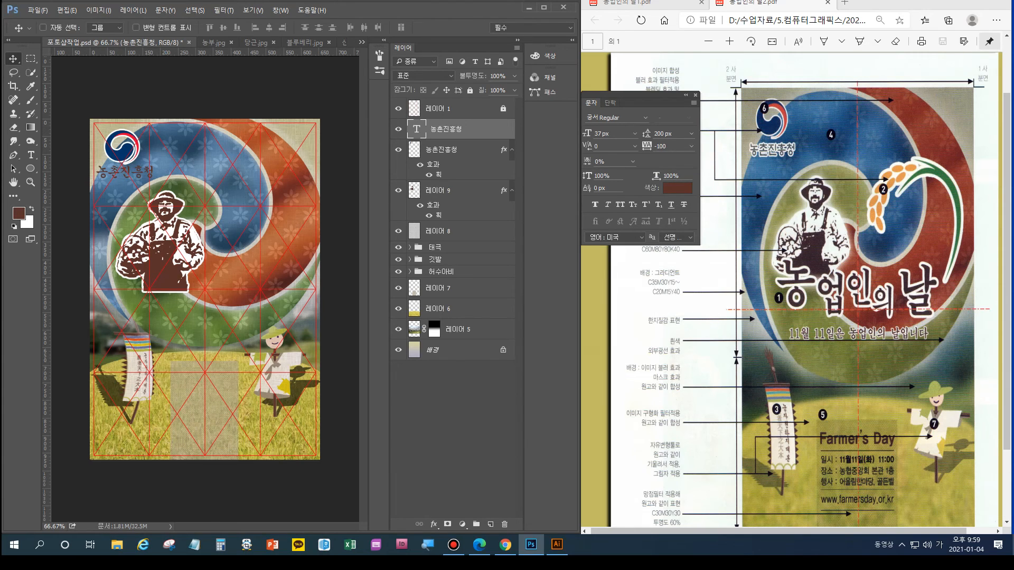
# Add a white outside stroke to the 농촌진흥청 text layer and close the character settings
pyautogui.doubleClick(487, 129)
pyautogui.click(319, 255)
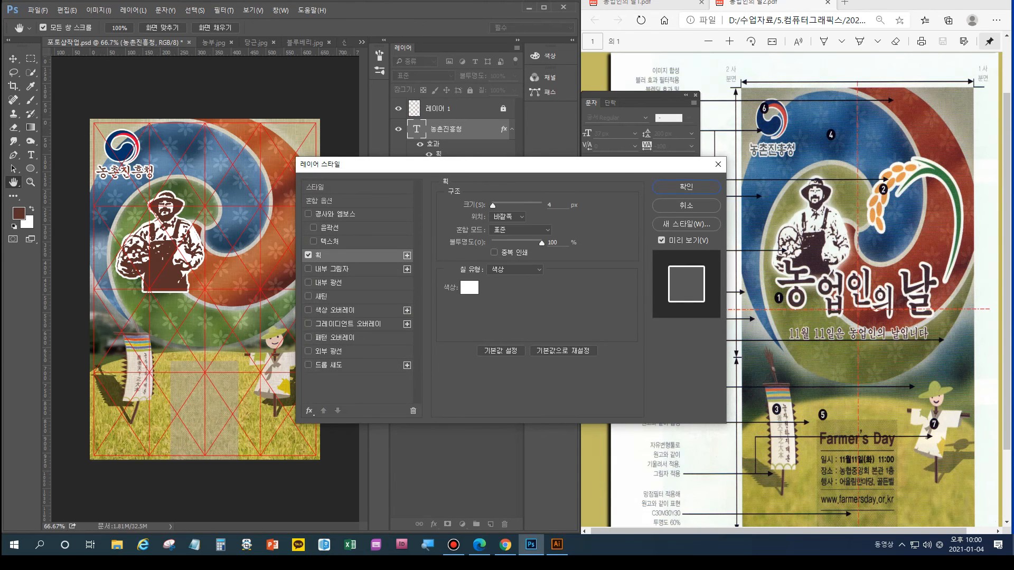
pyautogui.doubleClick(550, 205)
pyautogui.press('Return')
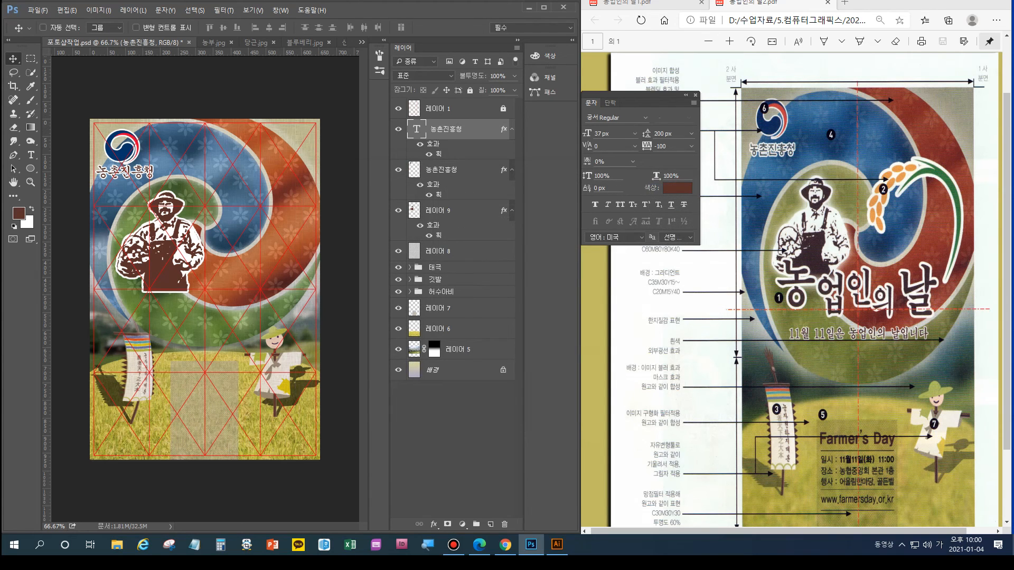
pyautogui.click(685, 95)
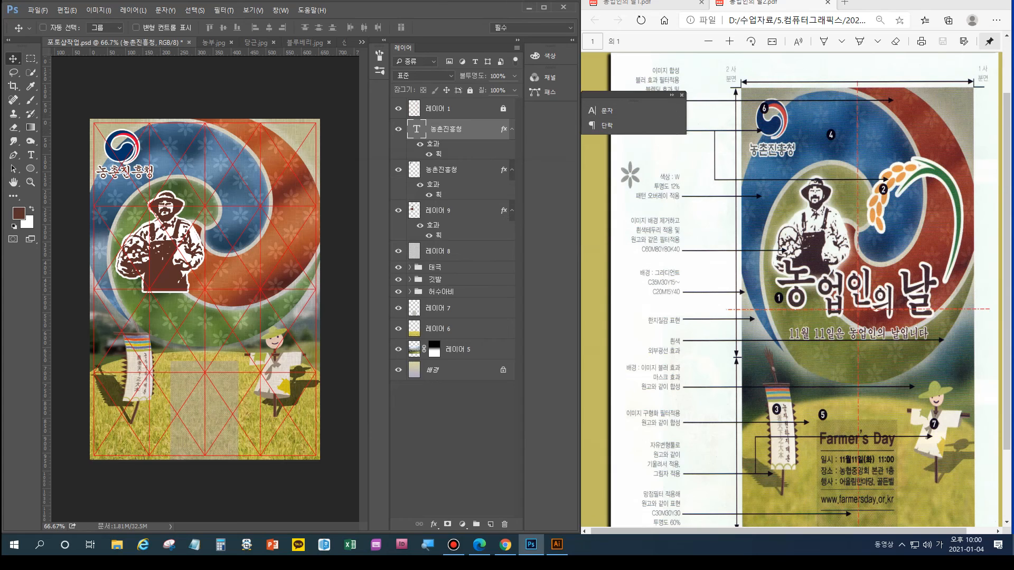
pyautogui.click(682, 95)
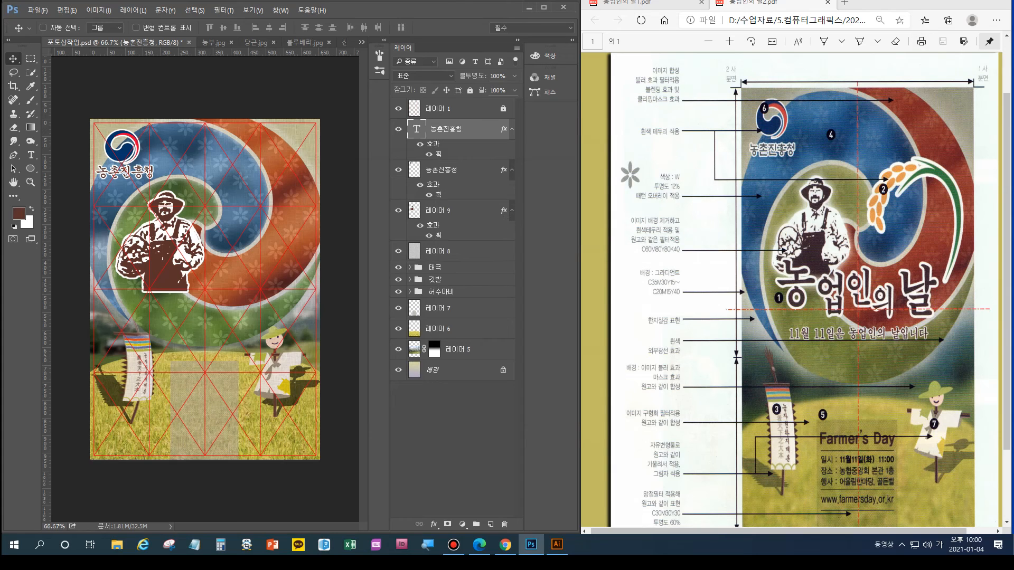
# Show 농업인의 날1.pdf for reference and set the 농촌진흥청 text color to C0 M0 Y0 K80, with web-only colors turned off
pyautogui.click(634, 3)
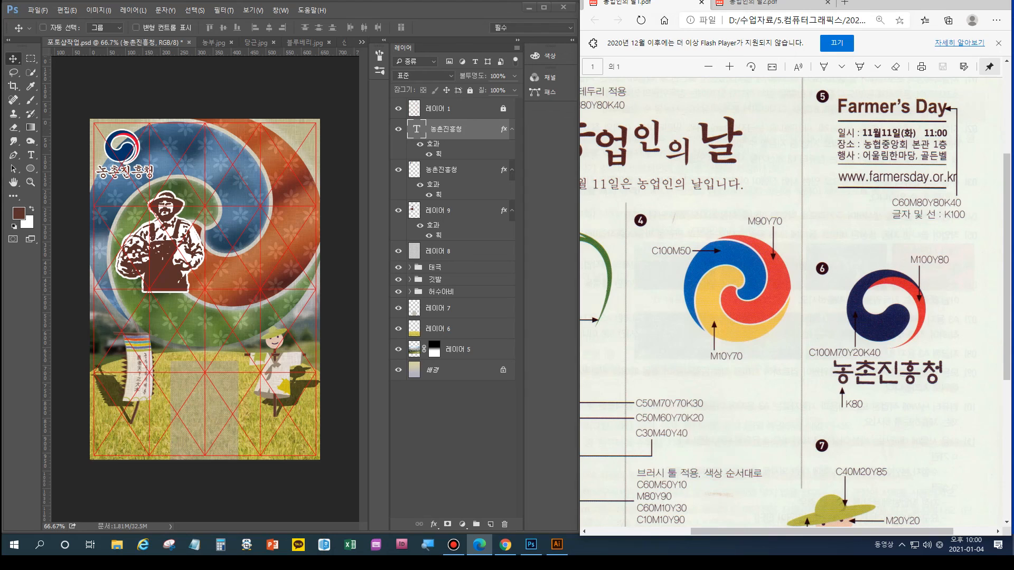
pyautogui.click(134, 170)
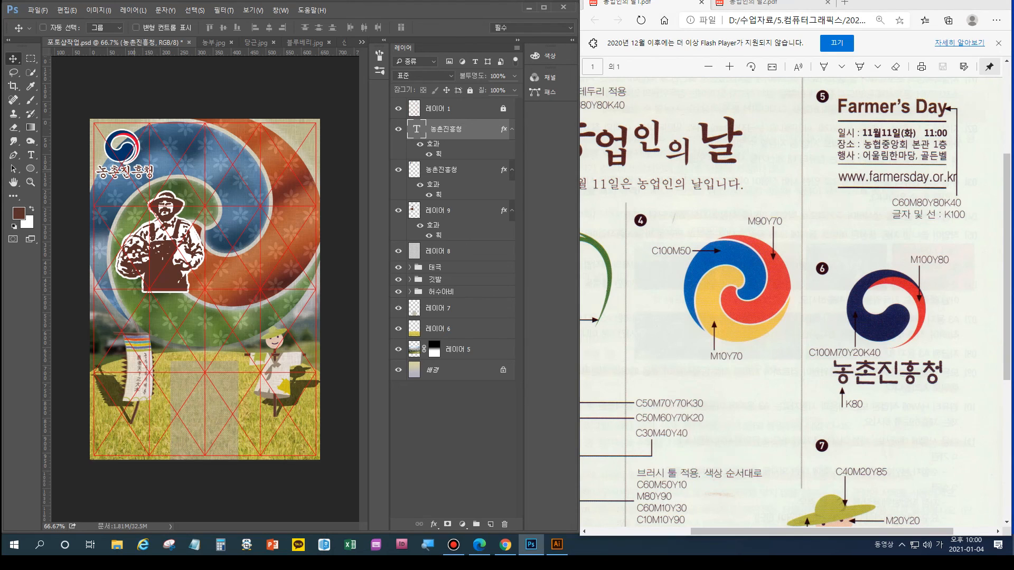
pyautogui.press('t')
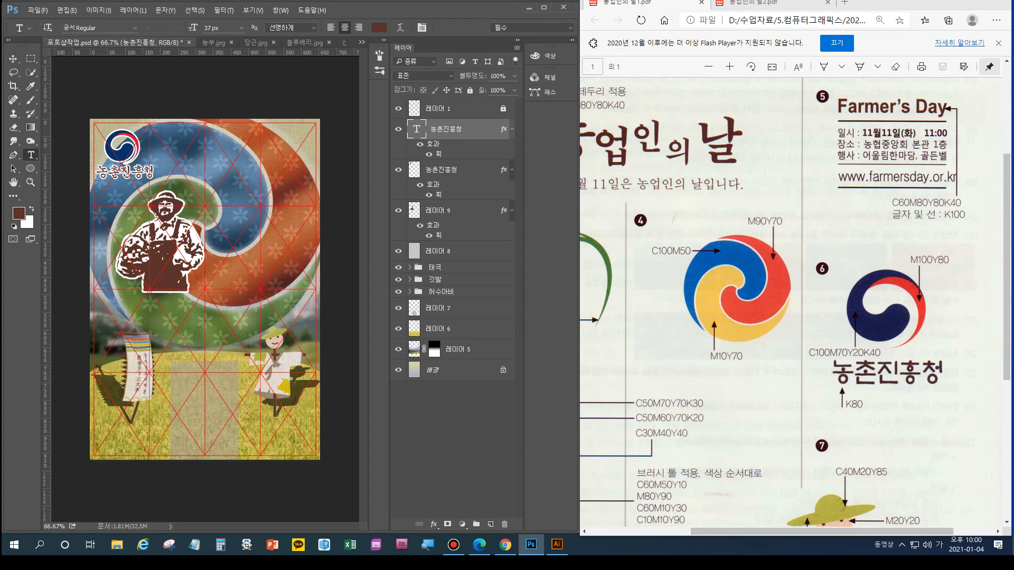
pyautogui.click(379, 27)
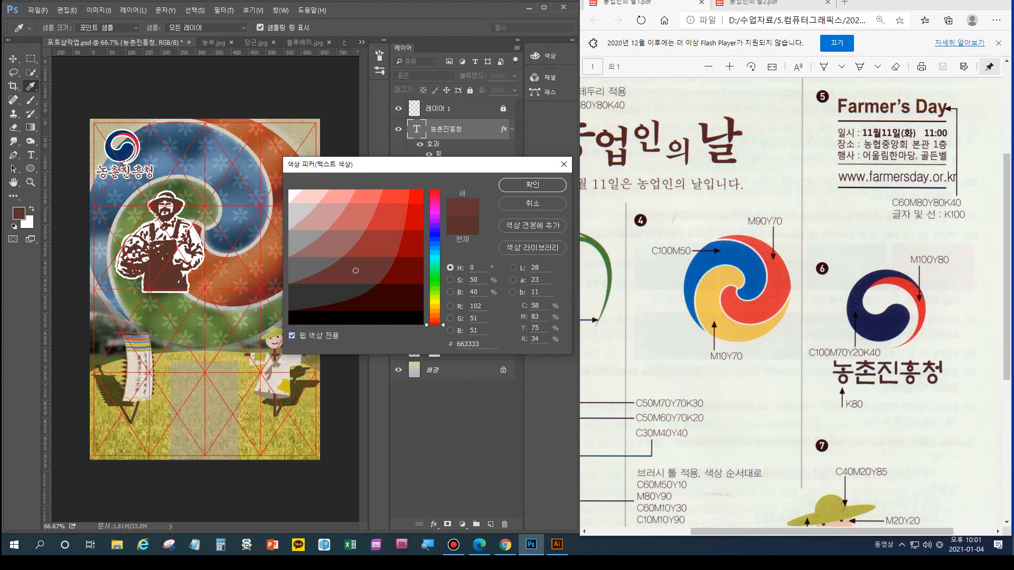
pyautogui.doubleClick(536, 306)
pyautogui.write('0')
pyautogui.press('Tab')
pyautogui.press('Tab')
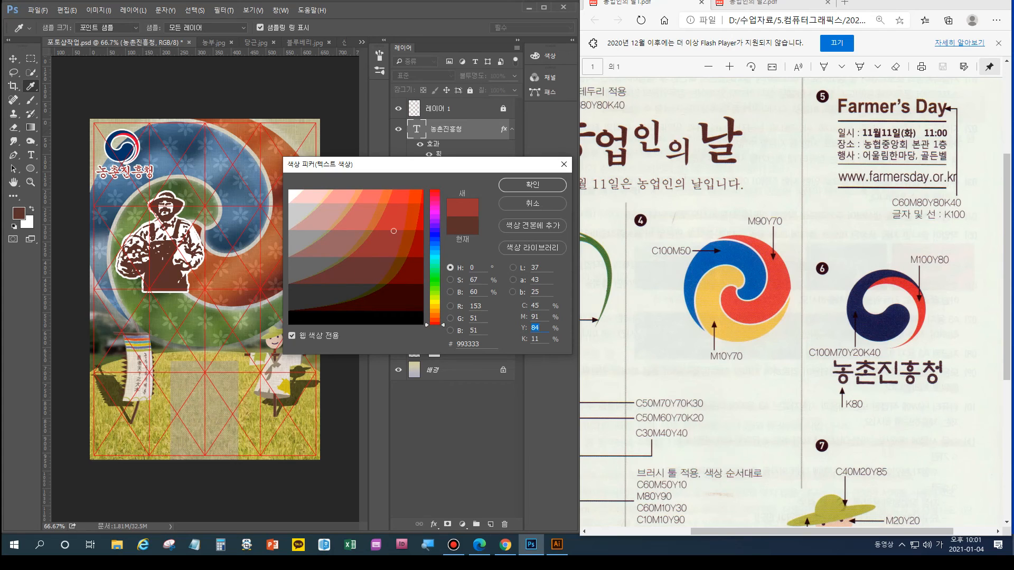
pyautogui.click(292, 336)
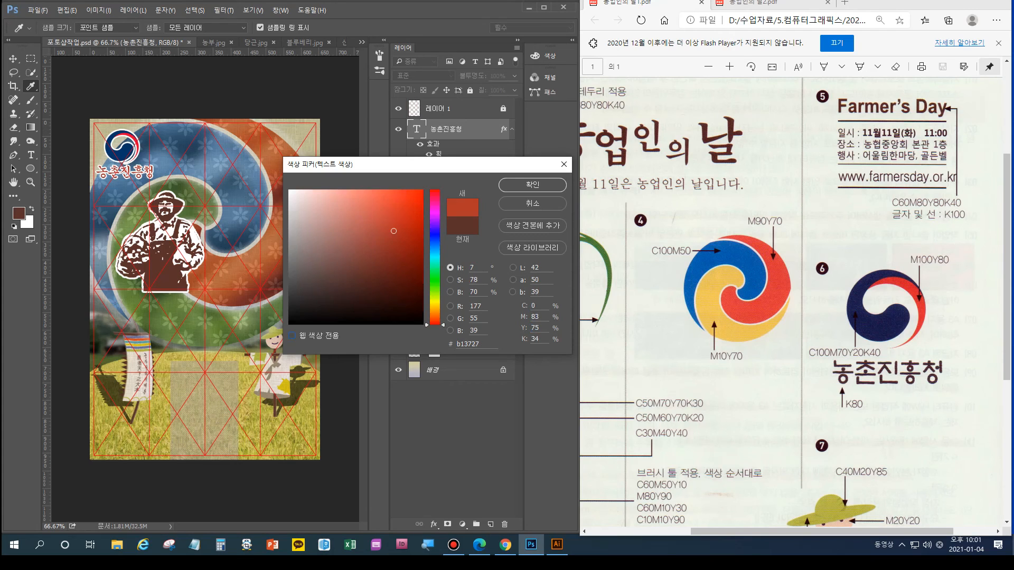
pyautogui.doubleClick(536, 317)
pyautogui.write('0')
pyautogui.press('Tab')
pyautogui.write('0')
pyautogui.press('Tab')
pyautogui.write('80')
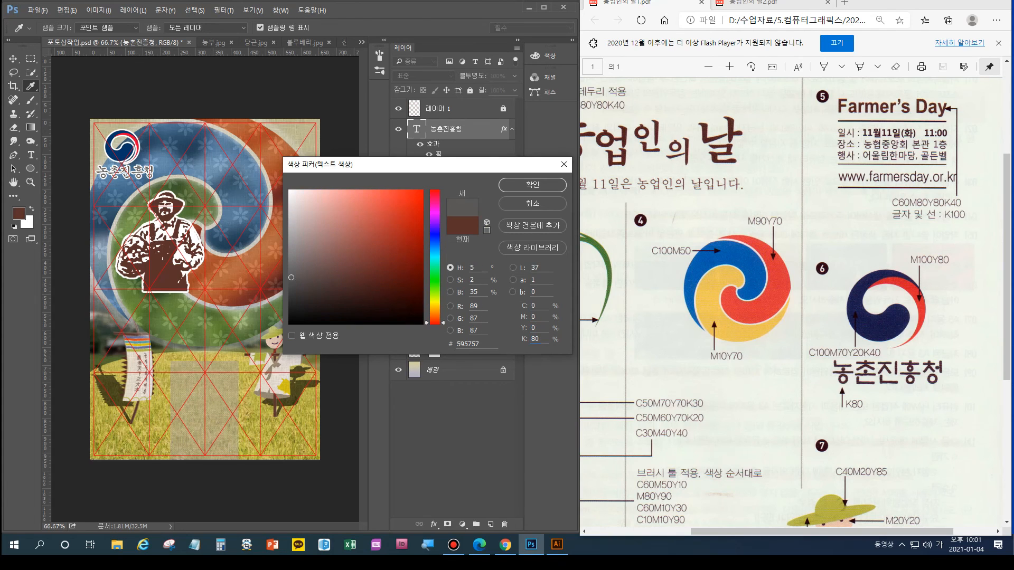
pyautogui.press('Return')
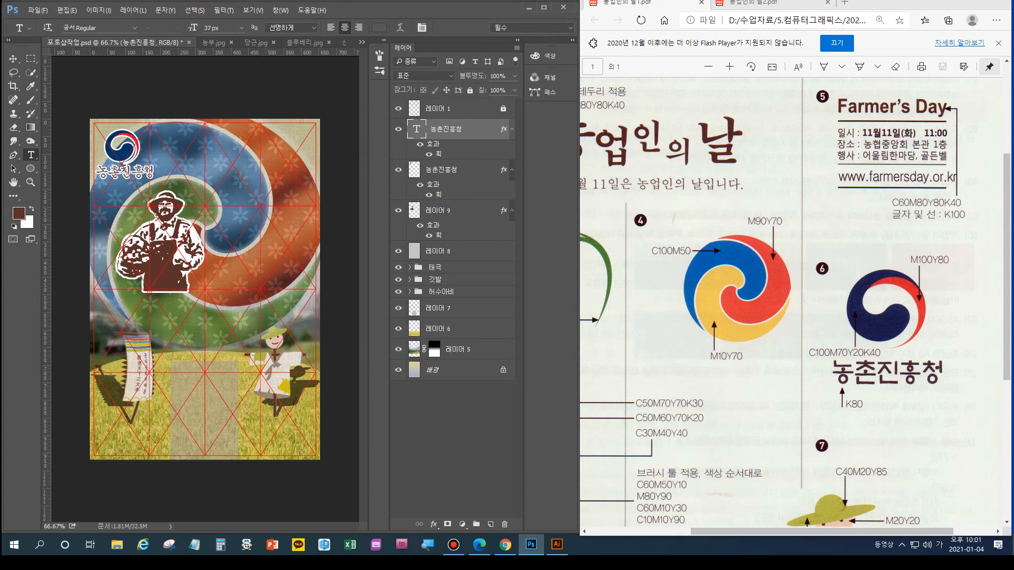
# Select all characters of the 농촌진흥청 text and bring 농업인의 날2.pdf back as the reference
pyautogui.click(138, 174)
pyautogui.hotkey('ctrl', 'a')
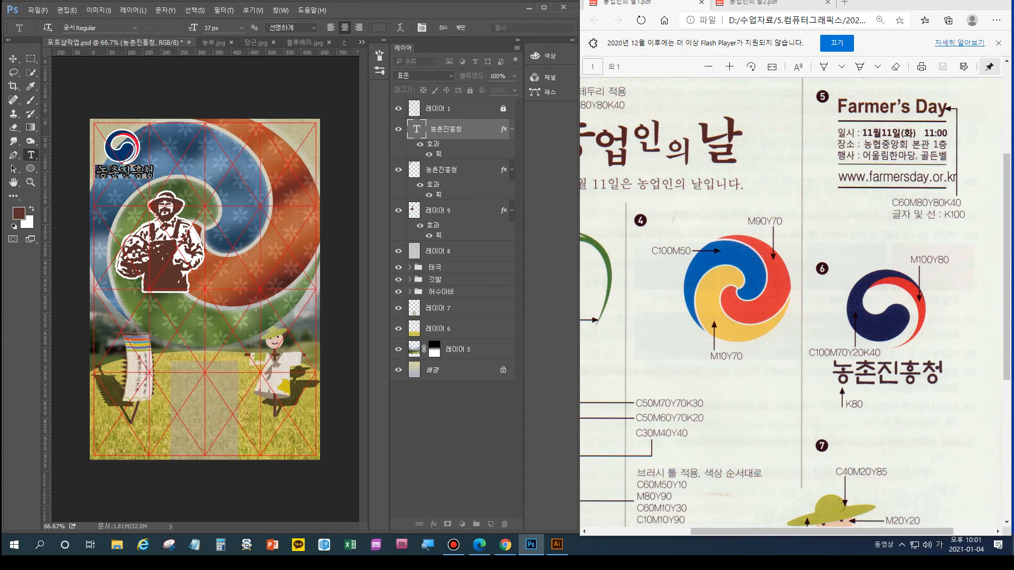
pyautogui.click(761, 3)
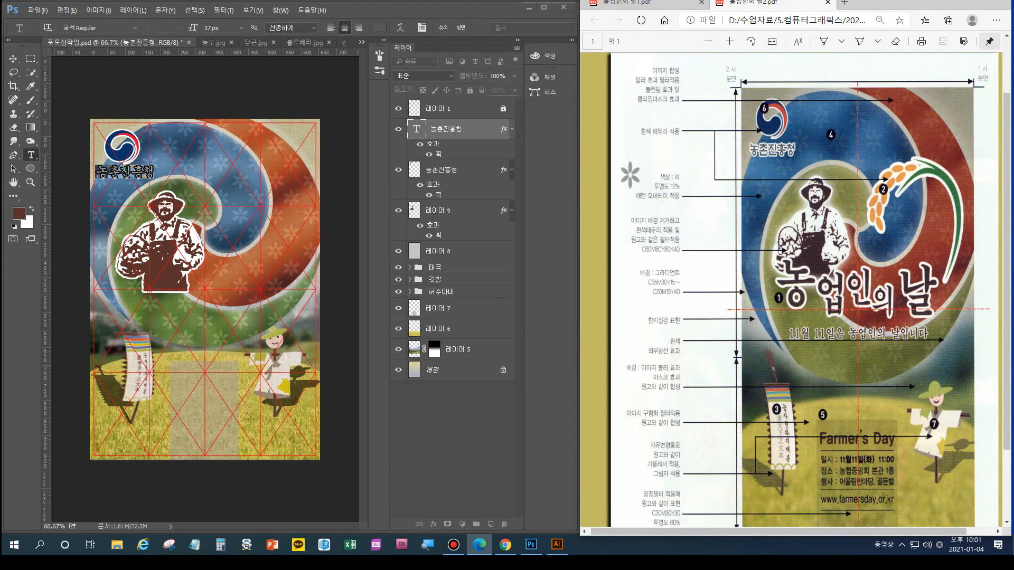
pyautogui.hotkey('ctrl', 't')
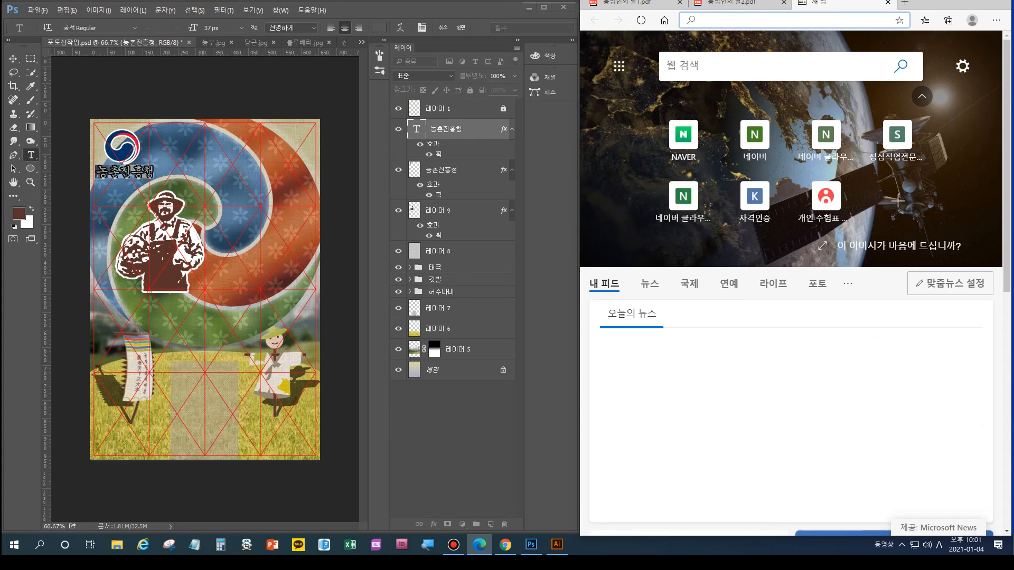
pyautogui.click(739, 3)
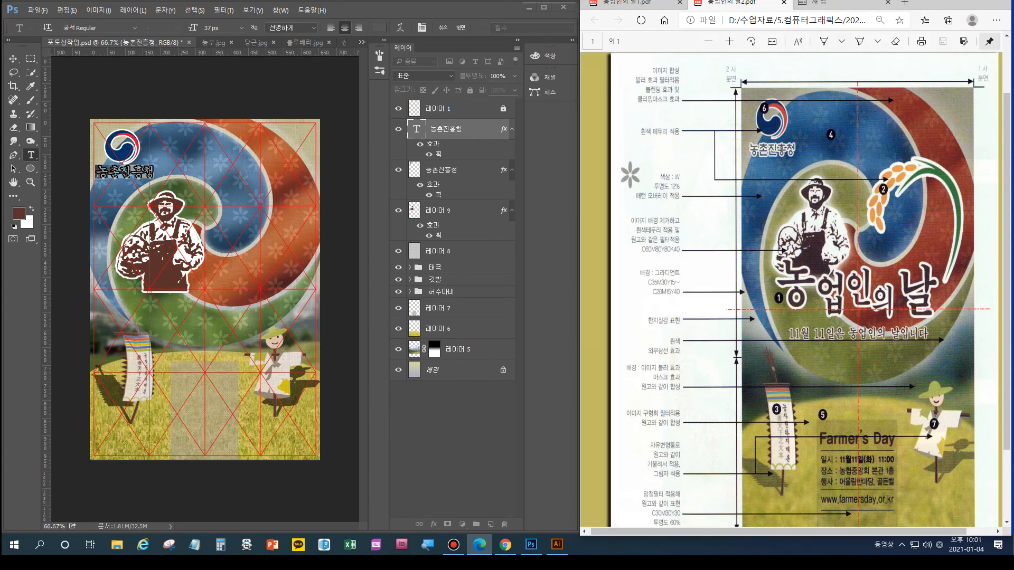
pyautogui.click(888, 2)
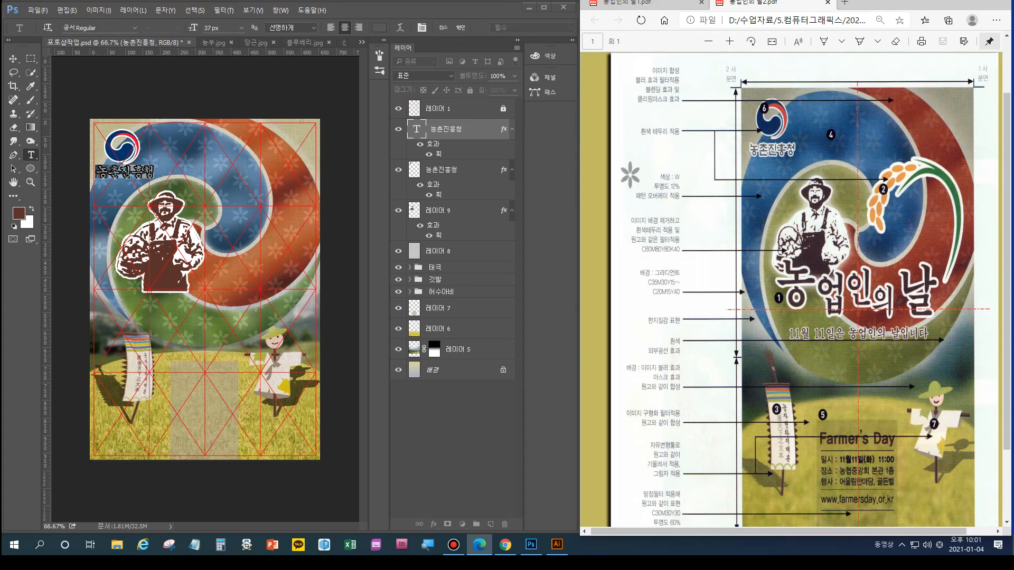
# Try 나눔고딕 ExtraBold and 에스코어 드림 1 Thin on the 농촌진흥청 text, return it to 궁서 Regular and commit the text
pyautogui.click(143, 172)
pyautogui.doubleClick(143, 173)
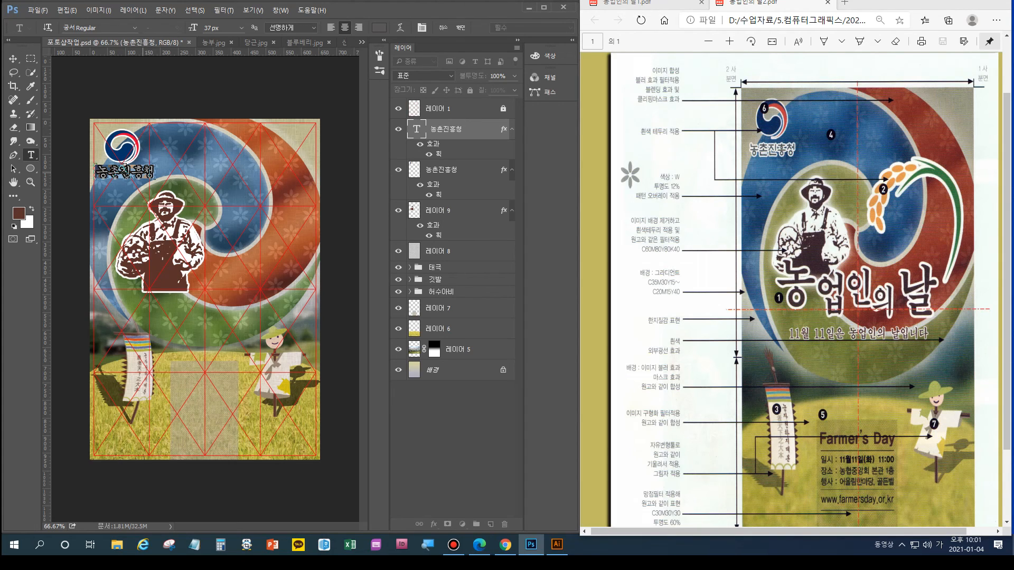
pyautogui.hotkey('ctrl', 't')
pyautogui.hotkey('shift', 'Tab')
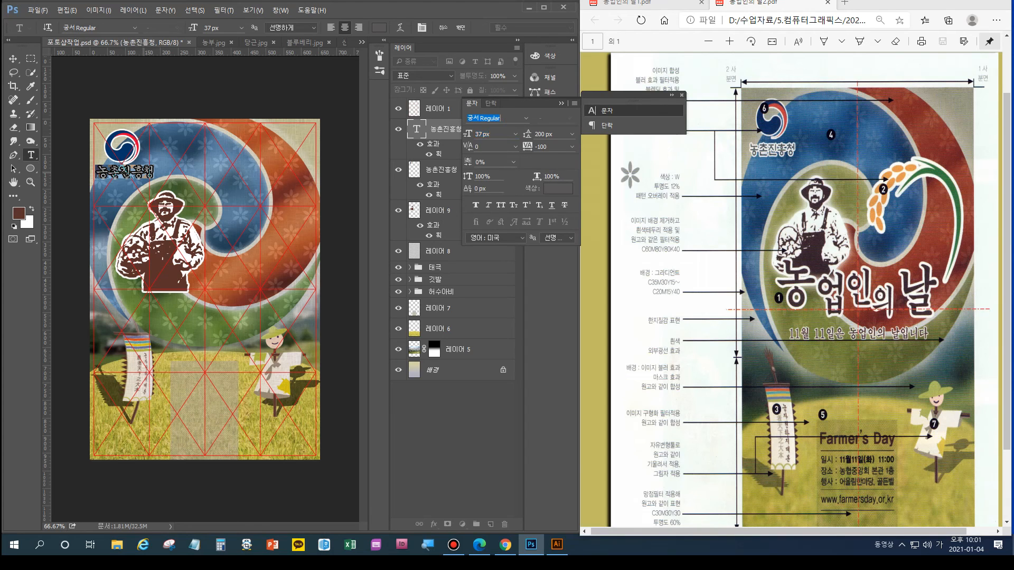
pyautogui.press('Down')
pyautogui.press('Down')
pyautogui.press('Down')
pyautogui.press('Down')
pyautogui.press('Down')
pyautogui.press('Down')
pyautogui.press('Down')
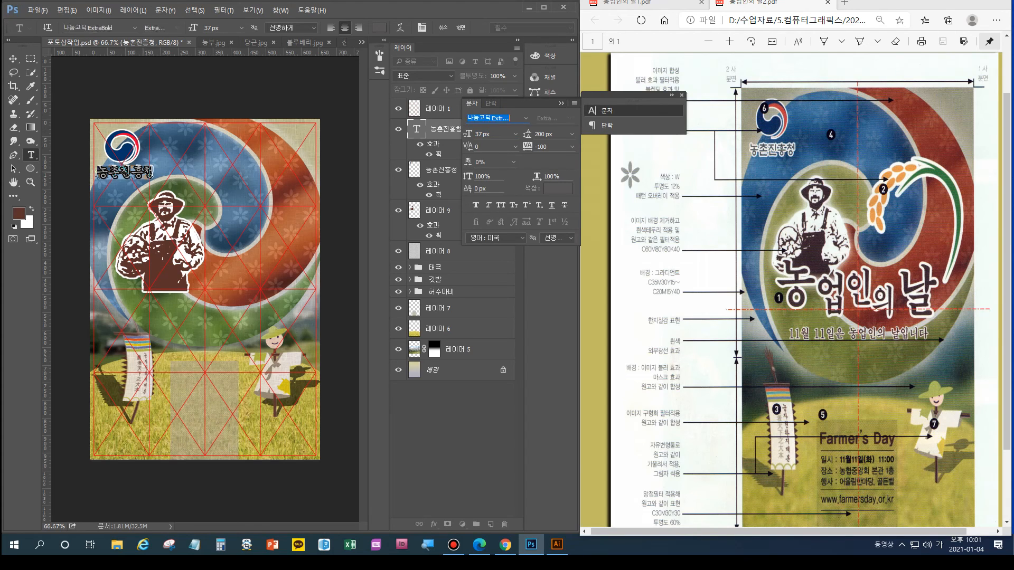
pyautogui.press('Up')
pyautogui.press('Up')
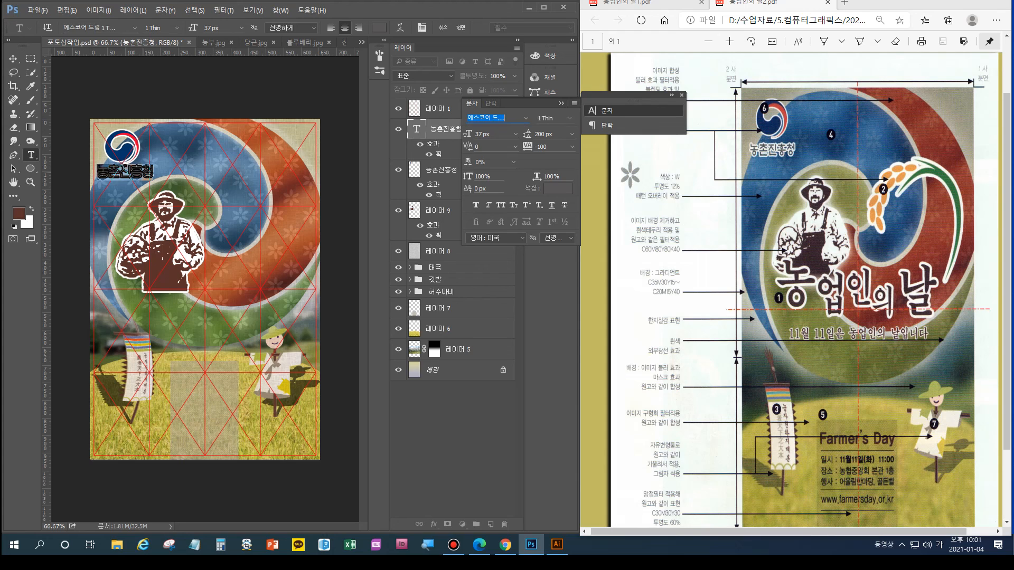
pyautogui.click(526, 117)
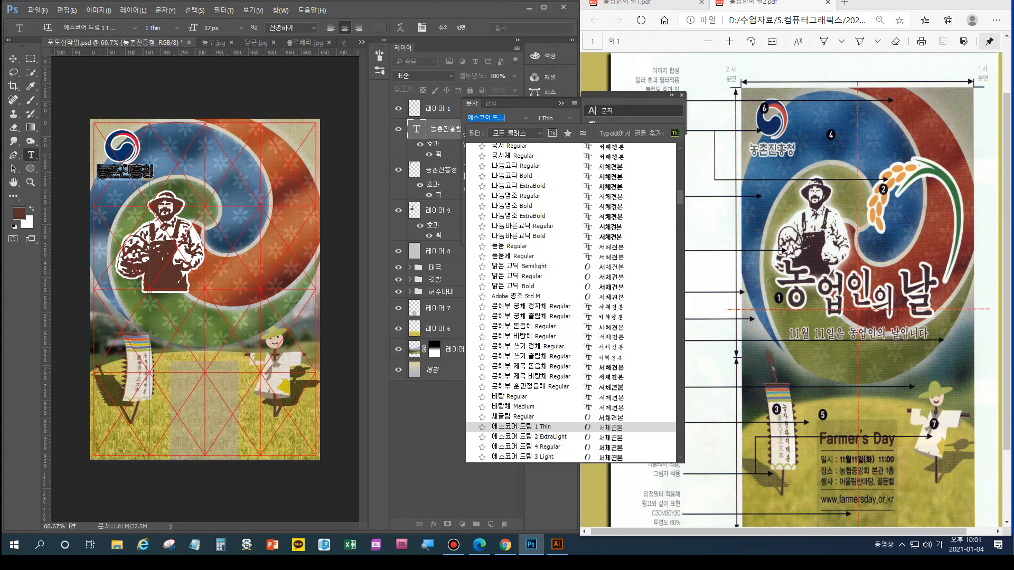
pyautogui.scroll(1, 549, 228)
pyautogui.click(509, 175)
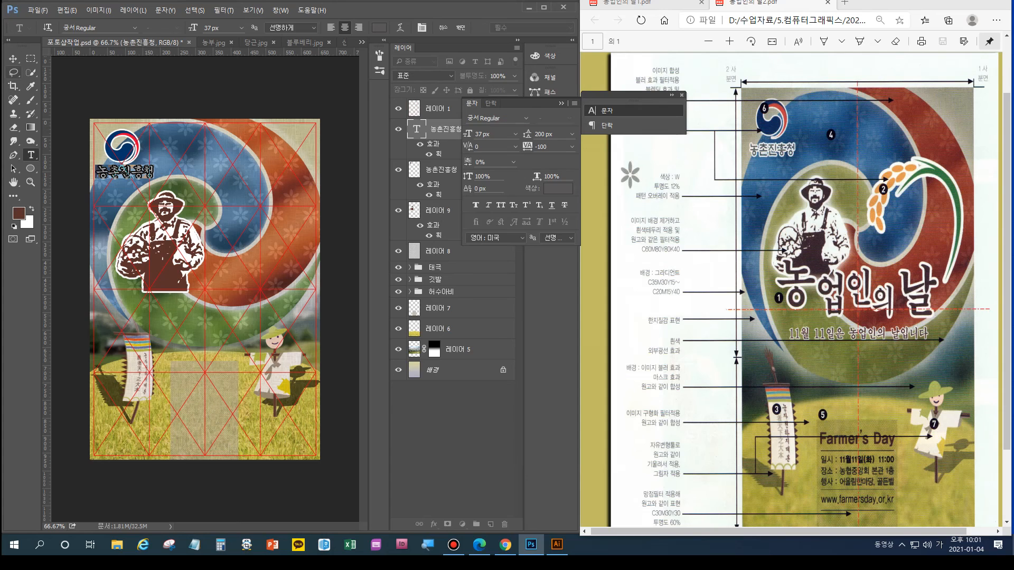
pyautogui.click(13, 58)
pyautogui.click(453, 430)
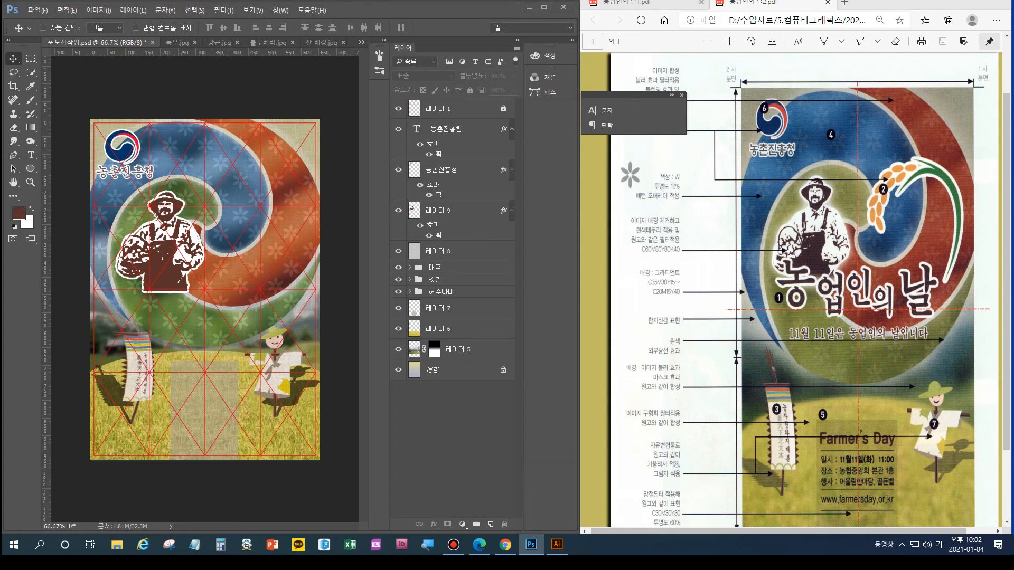
# Add an outer glow to the farmer illustration on 레이어 9, keeping its existing stroke
pyautogui.click(448, 211)
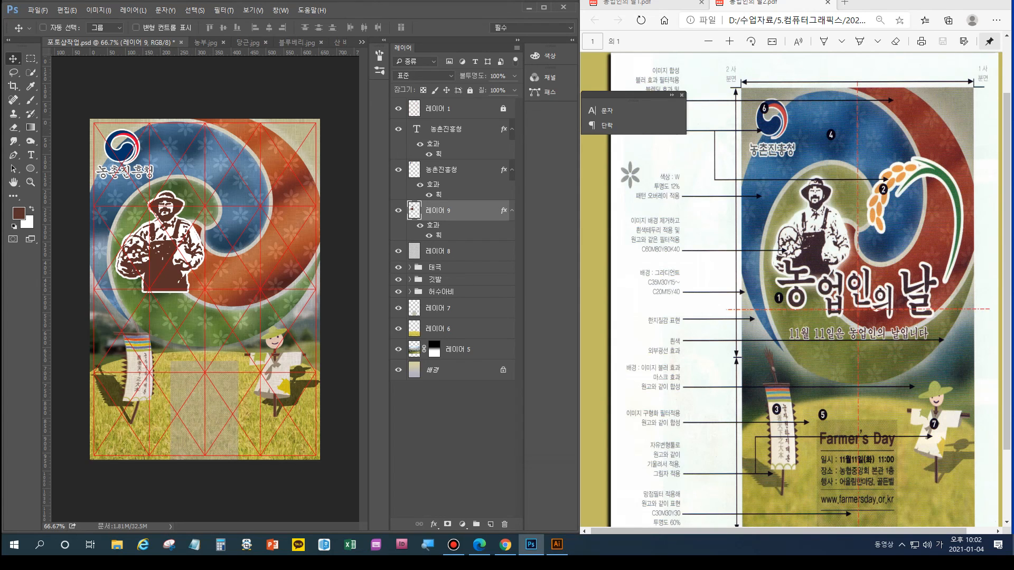
pyautogui.doubleClick(476, 211)
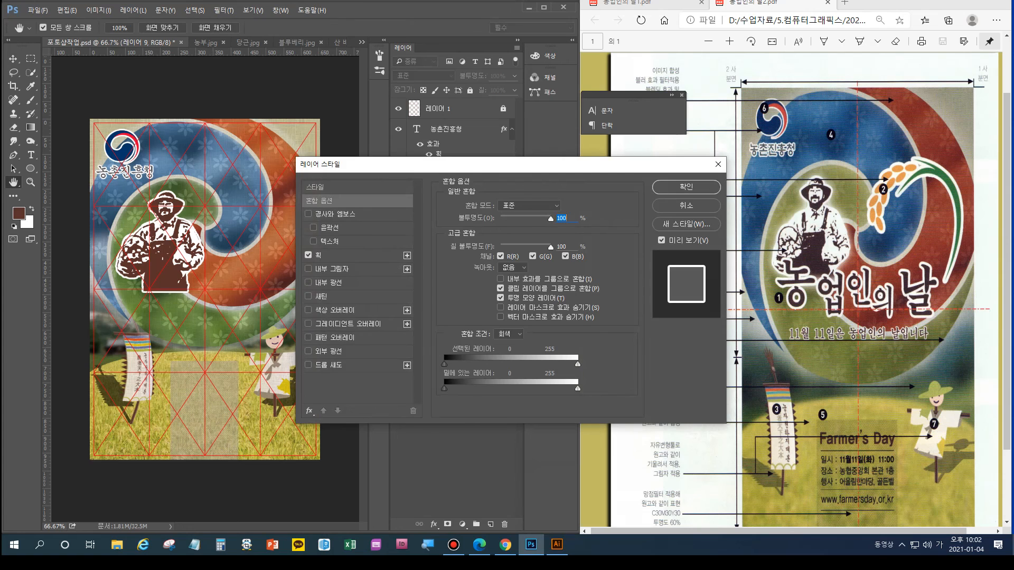
pyautogui.click(329, 351)
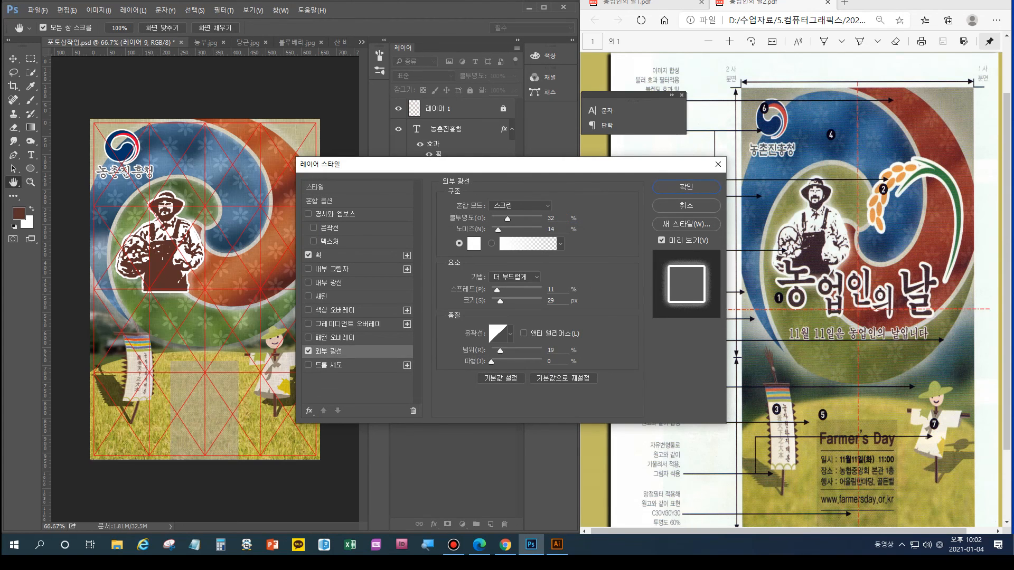
pyautogui.click(686, 186)
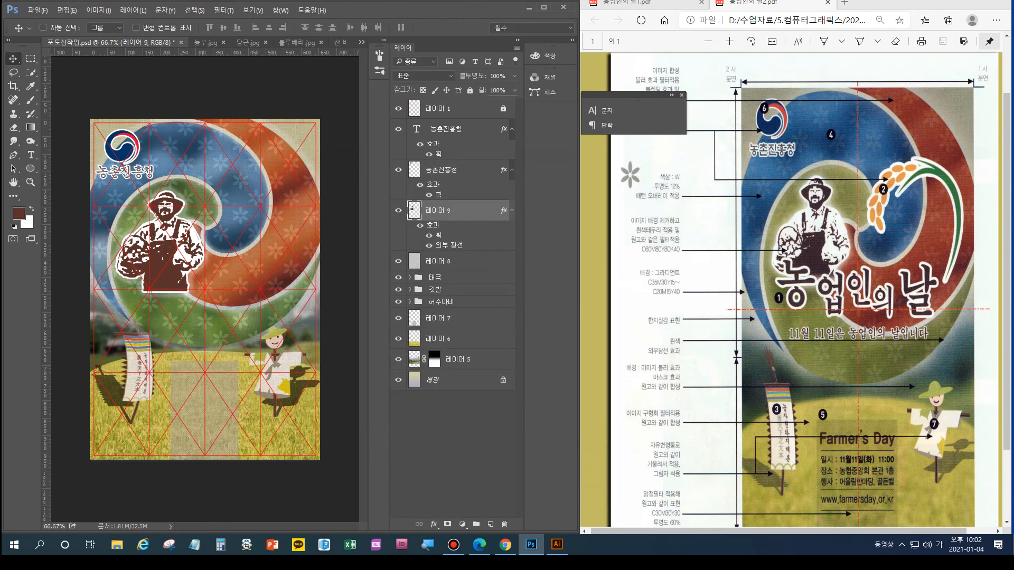
# Start a new text layer above the 농촌진흥청 text and show the title artwork in 농업인의 날1.pdf for reference
pyautogui.click(459, 129)
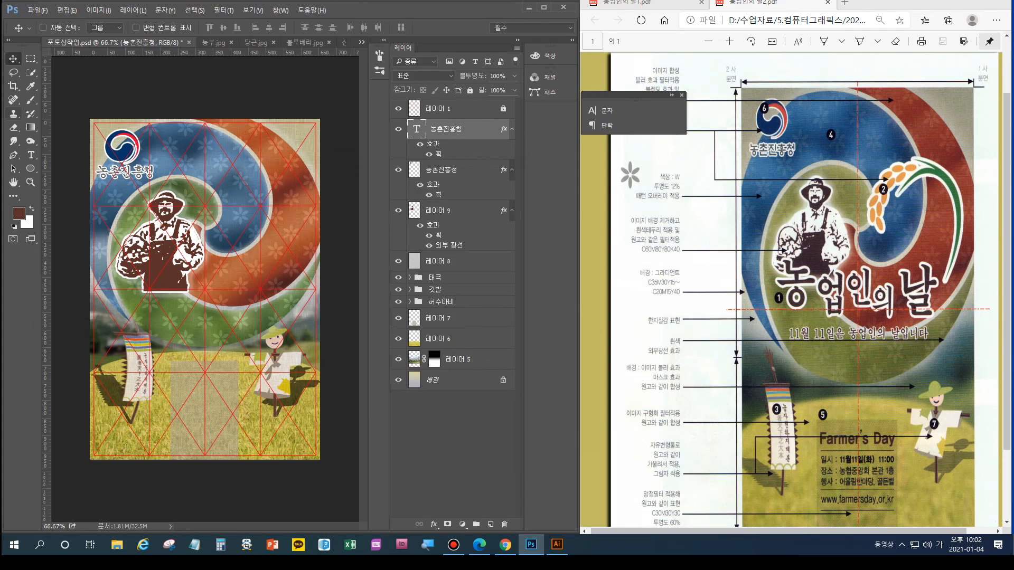
pyautogui.click(31, 154)
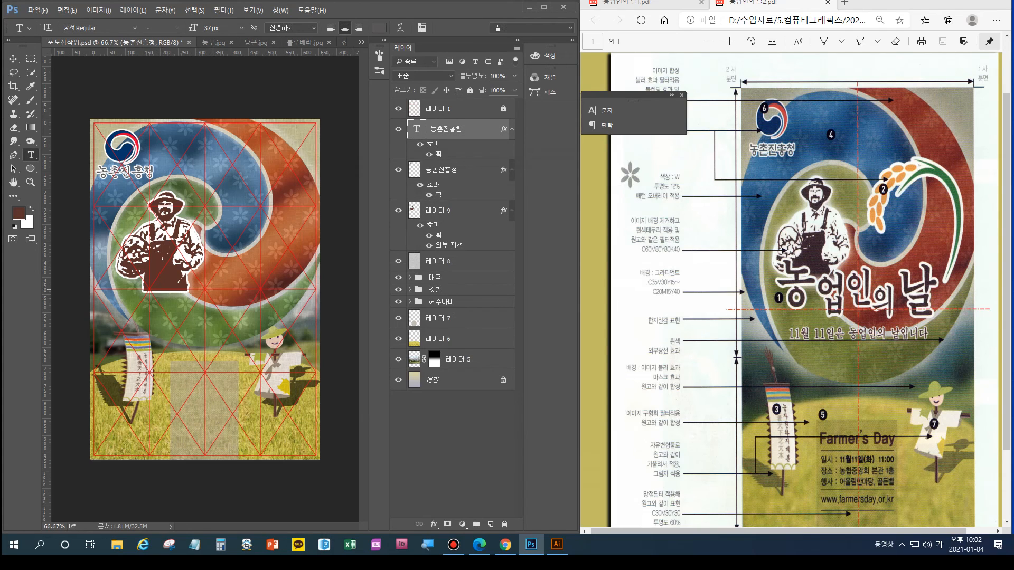
pyautogui.click(149, 285)
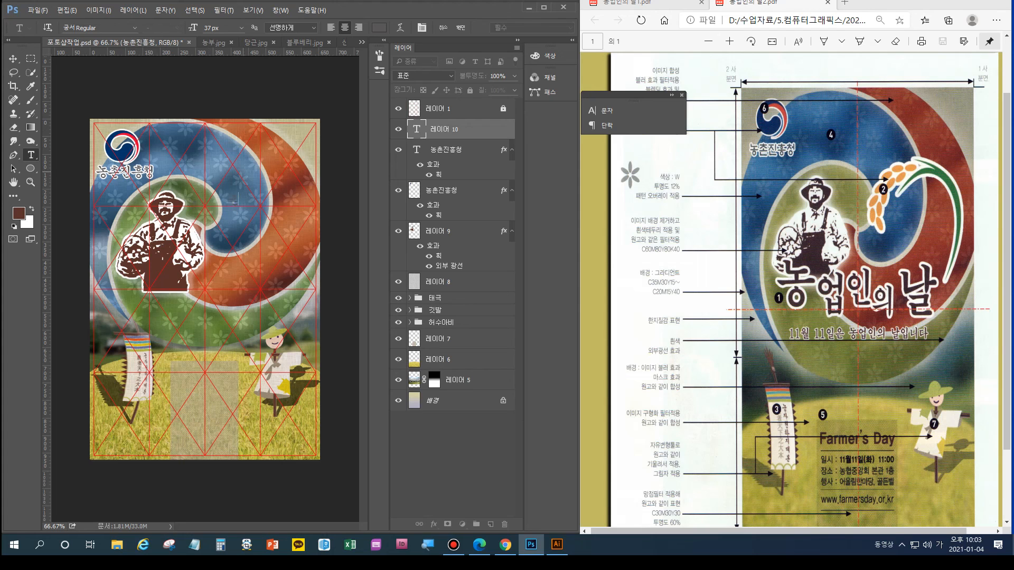
pyautogui.click(655, 3)
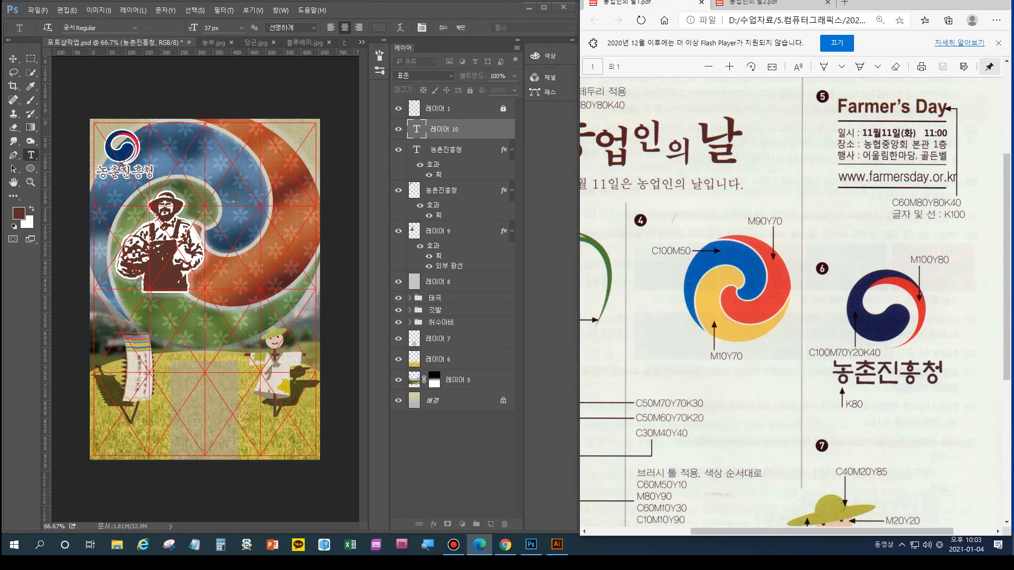
pyautogui.moveTo(743, 531); pyautogui.dragTo(678, 511)
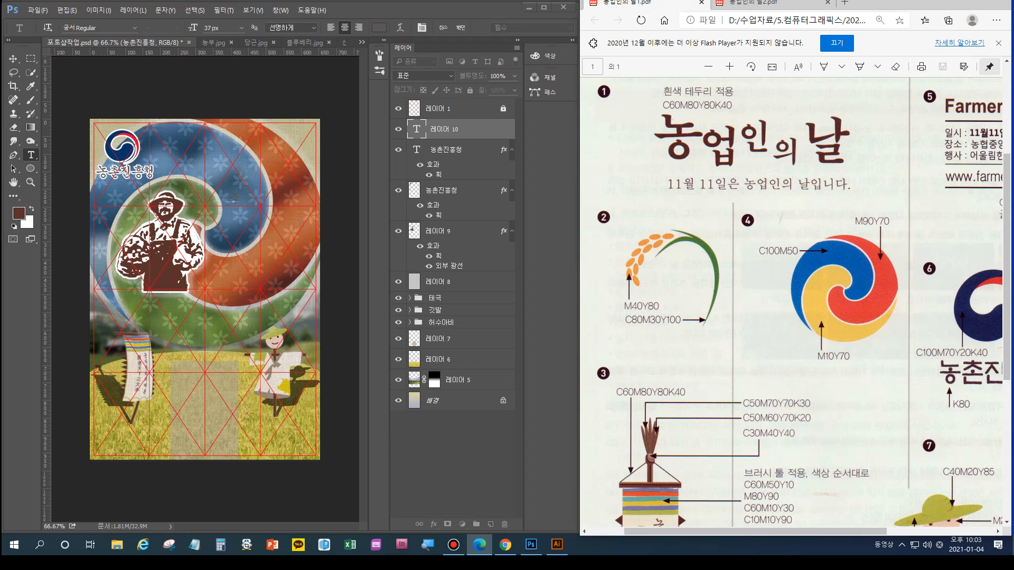
pyautogui.hotkey('alt', 'Tab')
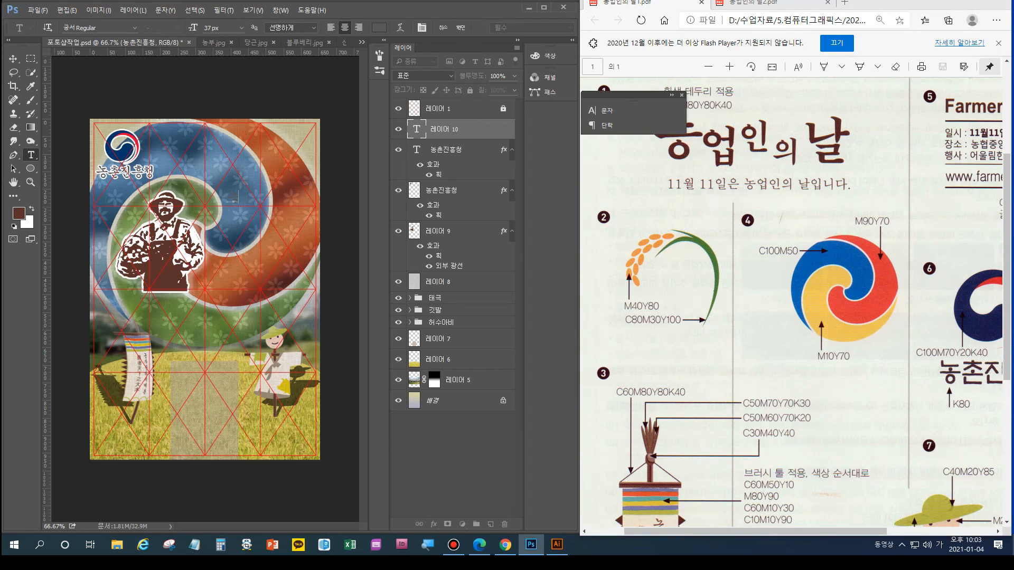
# Set the new text's color to C60 M80 Y80 K40
pyautogui.click(379, 27)
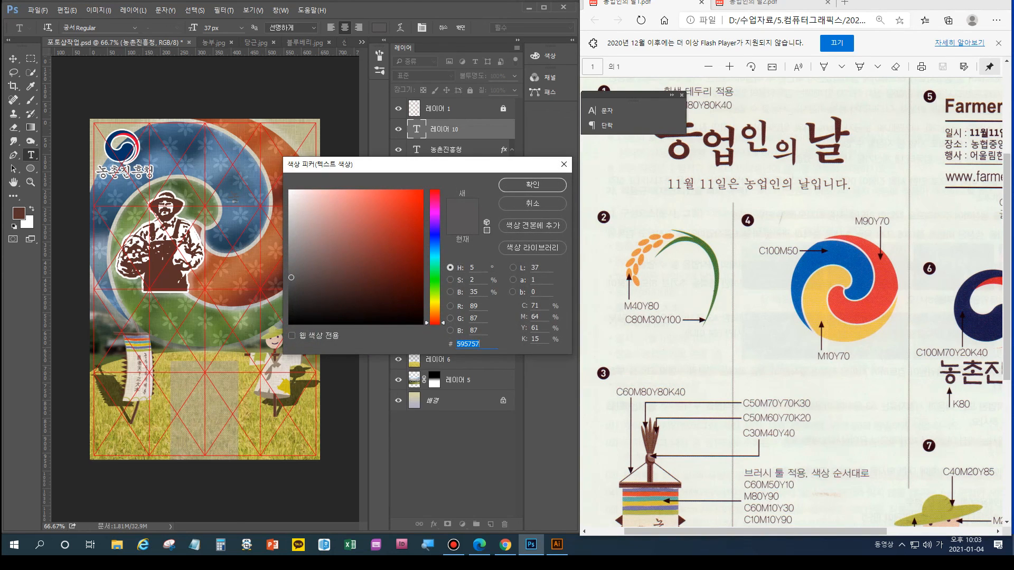
pyautogui.click(681, 95)
pyautogui.click(540, 305)
pyautogui.press('BackSpace')
pyautogui.press('BackSpace')
pyautogui.write('60')
pyautogui.press('Tab')
pyautogui.write('80')
pyautogui.press('Tab')
pyautogui.write('80')
pyautogui.press('Tab')
pyautogui.write('40')
pyautogui.press('Return')
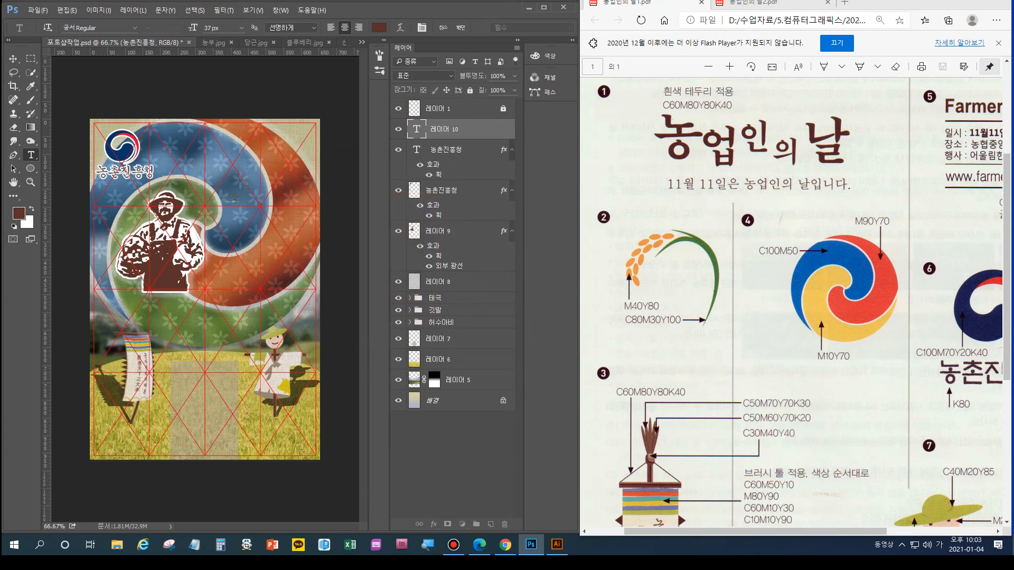
# Enter 농 in HY견명조 Regular at 87 px, commit it and bring back 농업인의 날2.pdf as the reference
pyautogui.write('농')
pyautogui.hotkey('ctrl', 'a')
pyautogui.press('Up')
pyautogui.press('Up')
pyautogui.press('Up')
pyautogui.press('Up')
pyautogui.press('Up')
pyautogui.press('Up')
pyautogui.press('Up')
pyautogui.press('Up')
pyautogui.press('Up')
pyautogui.press('Up')
pyautogui.press('Up')
pyautogui.press('Up')
pyautogui.press('Up')
pyautogui.press('Up')
pyautogui.press('Up')
pyautogui.press('Up')
pyautogui.press('Up')
pyautogui.press('Up')
pyautogui.press('Up')
pyautogui.press('Up')
pyautogui.press('Up')
pyautogui.press('Up')
pyautogui.press('Up')
pyautogui.press('Up')
pyautogui.press('Up')
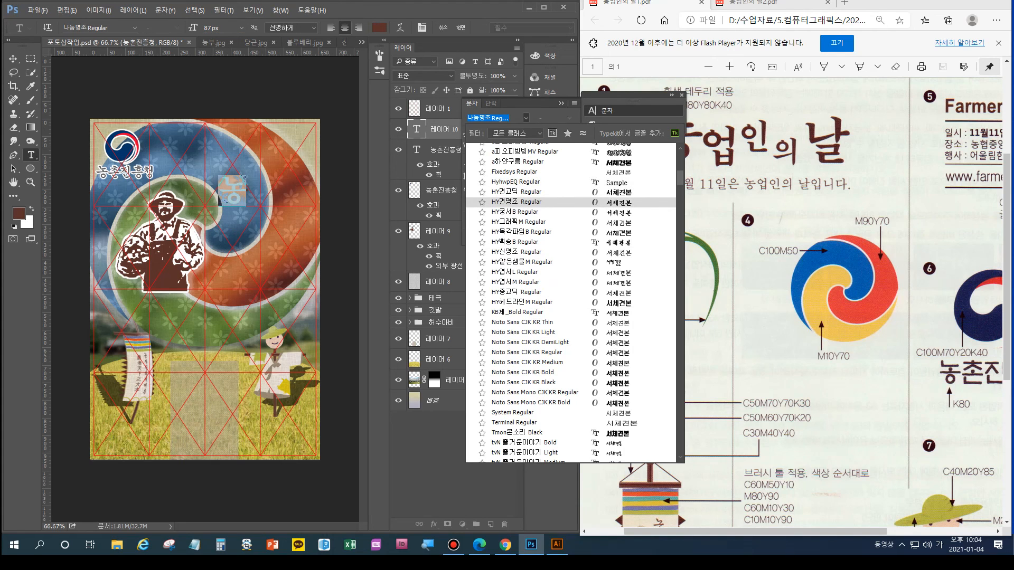
pyautogui.press('Return')
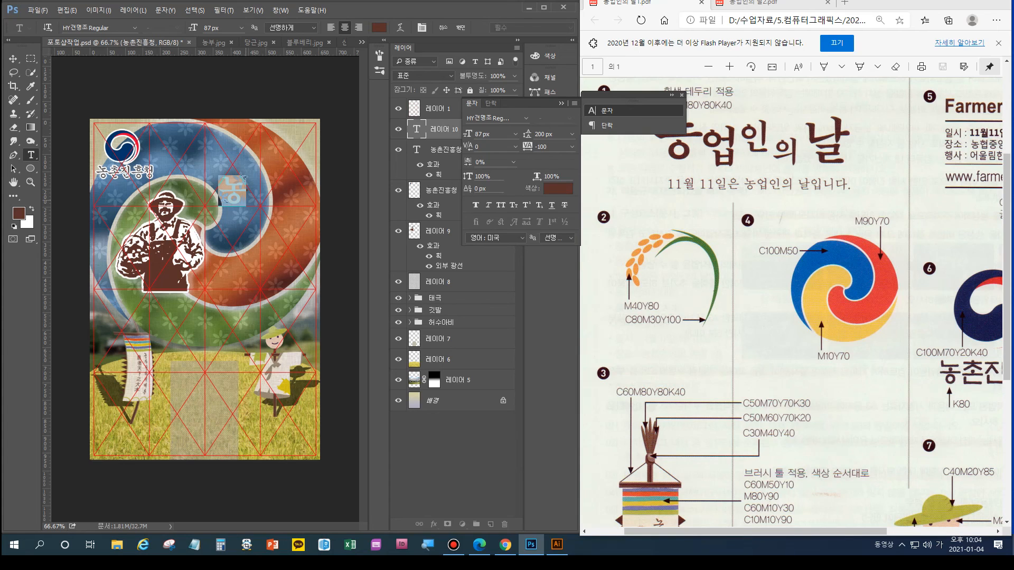
pyautogui.click(246, 200)
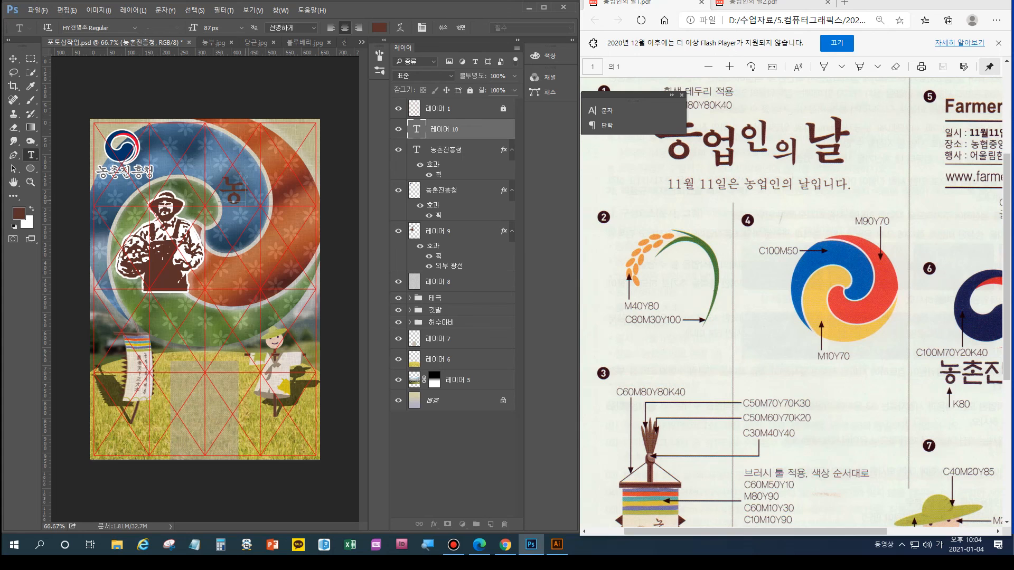
pyautogui.hotkey('ctrl', 'Tab')
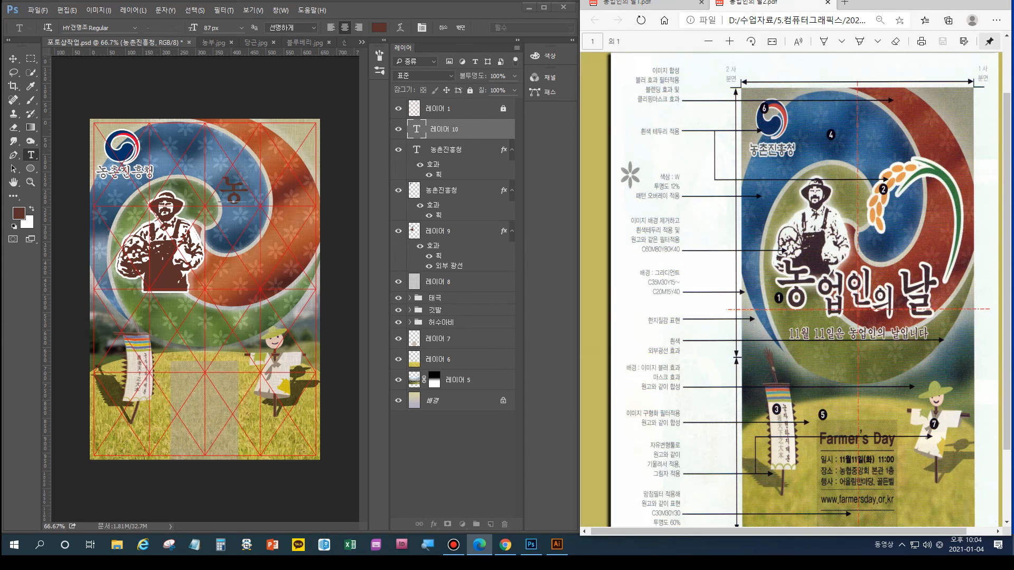
pyautogui.click(461, 27)
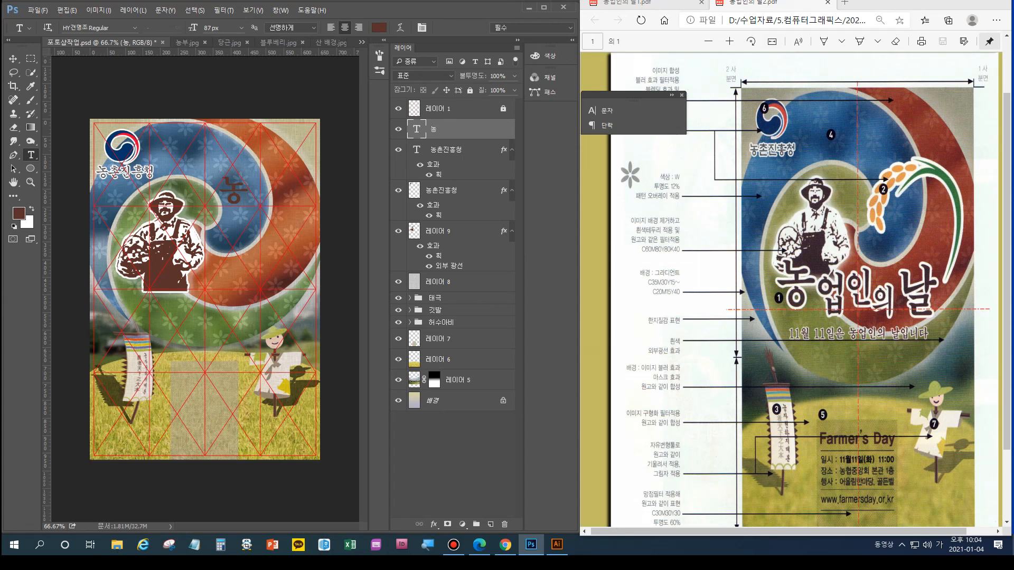
# Add a 5 px white outside stroke to the 농 text layer
pyautogui.doubleClick(470, 129)
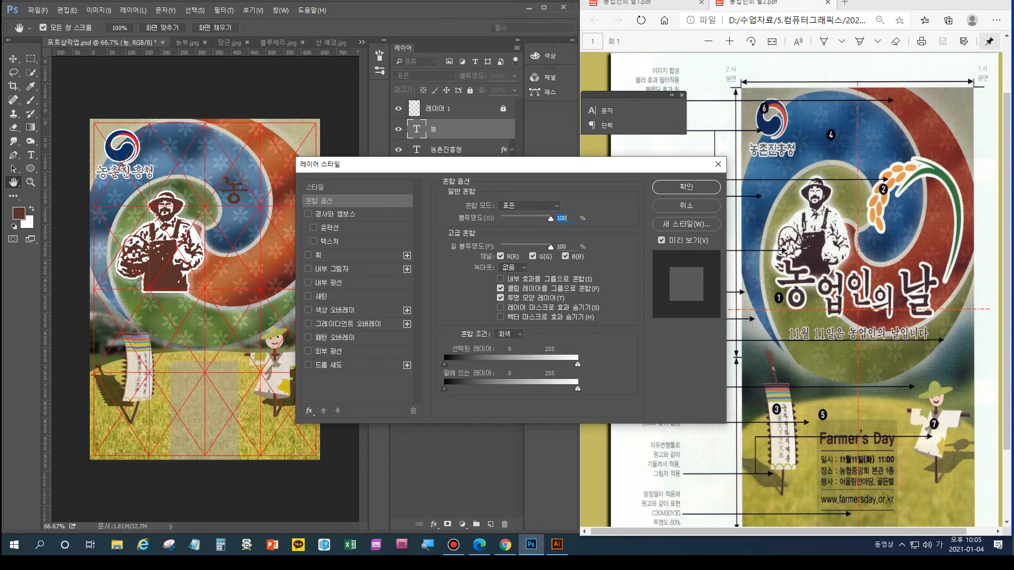
pyautogui.click(319, 256)
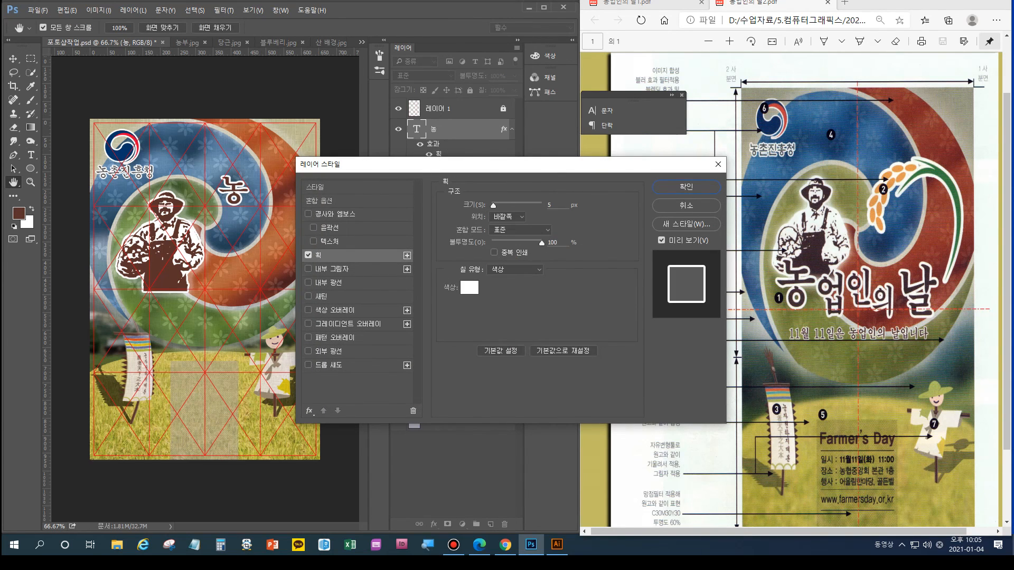
pyautogui.click(686, 186)
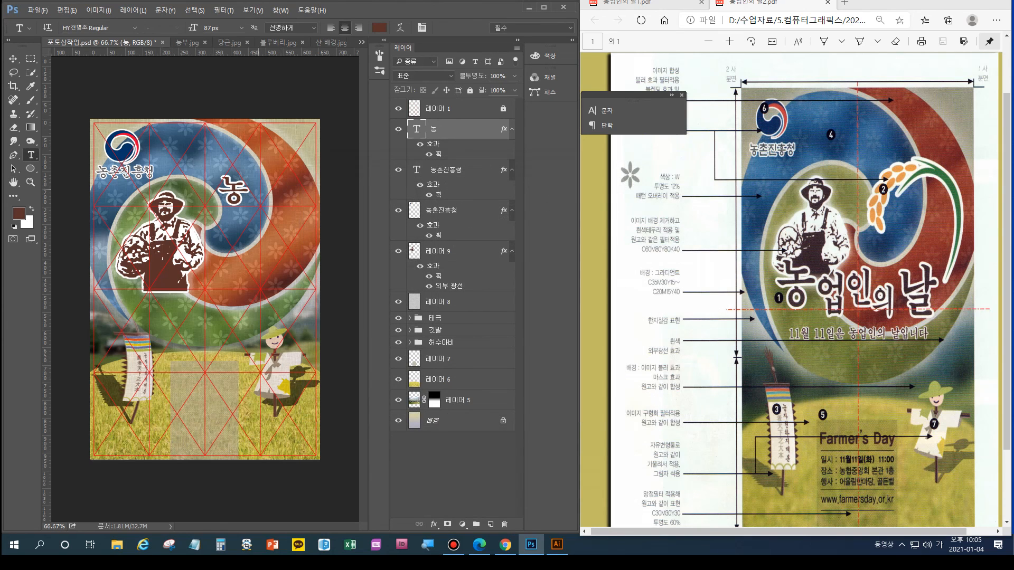
# Enlarge the 농 lettering to about 130% and place it over the lower part of the farmer illustration
pyautogui.hotkey('ctrl', 't')
pyautogui.moveTo(248, 206); pyautogui.dragTo(168, 285)
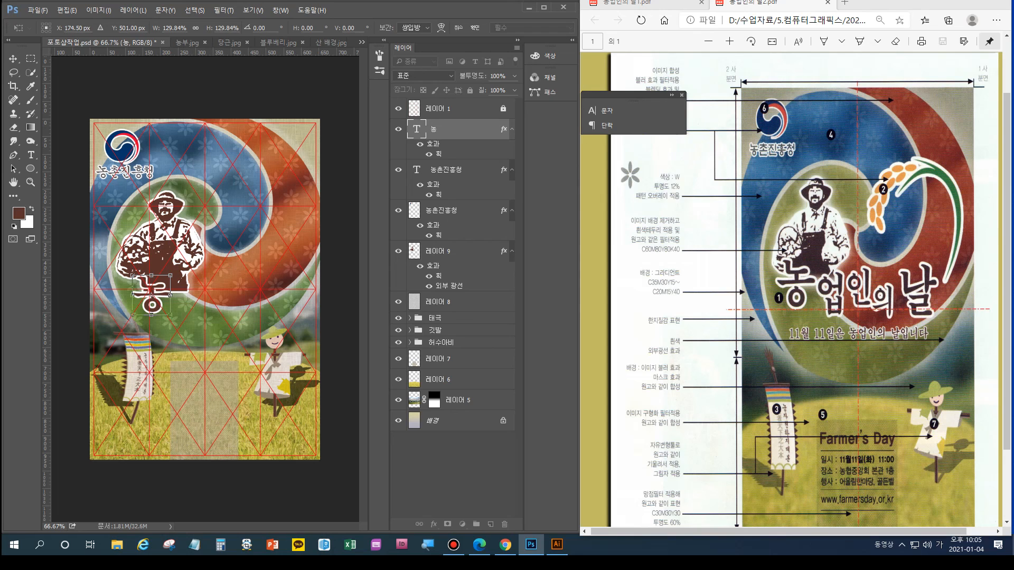
pyautogui.moveTo(155, 310)
pyautogui.mouseDown()
pyautogui.moveTo(146, 286)
pyautogui.moveTo(156, 302)
pyautogui.mouseUp()
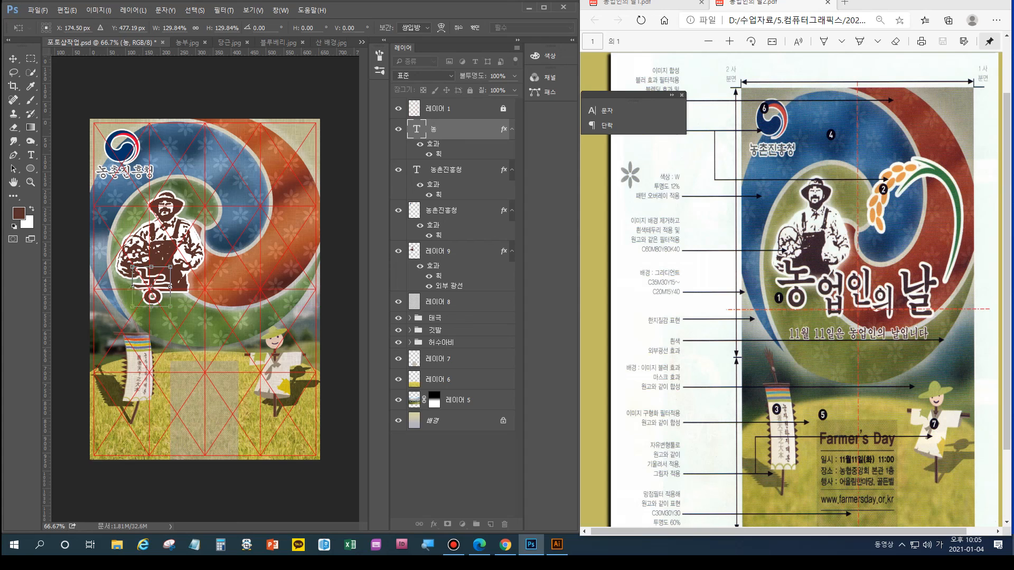
pyautogui.press('Return')
# Scale the farmer illustration on 레이어 9 to about 86% and position it just above the 농 lettering
pyautogui.press('t')
pyautogui.click(446, 170)
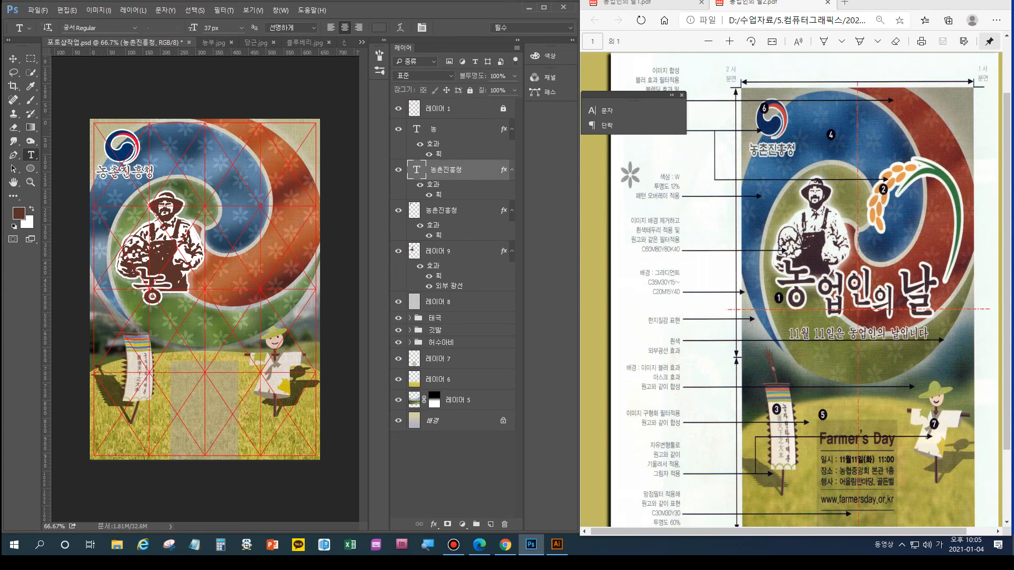
pyautogui.click(447, 251)
pyautogui.hotkey('ctrl', 't')
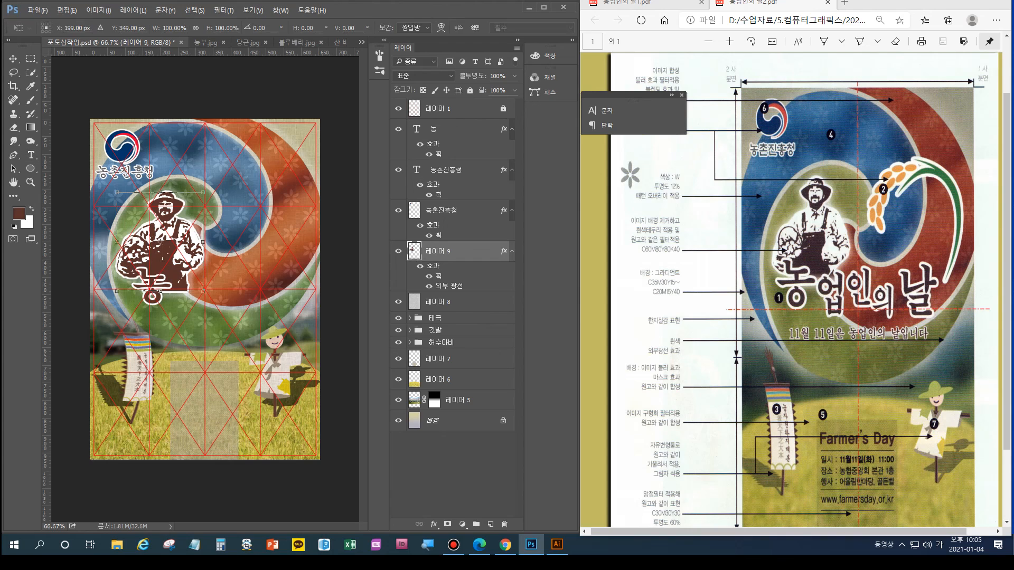
pyautogui.moveTo(174, 272); pyautogui.dragTo(174, 266)
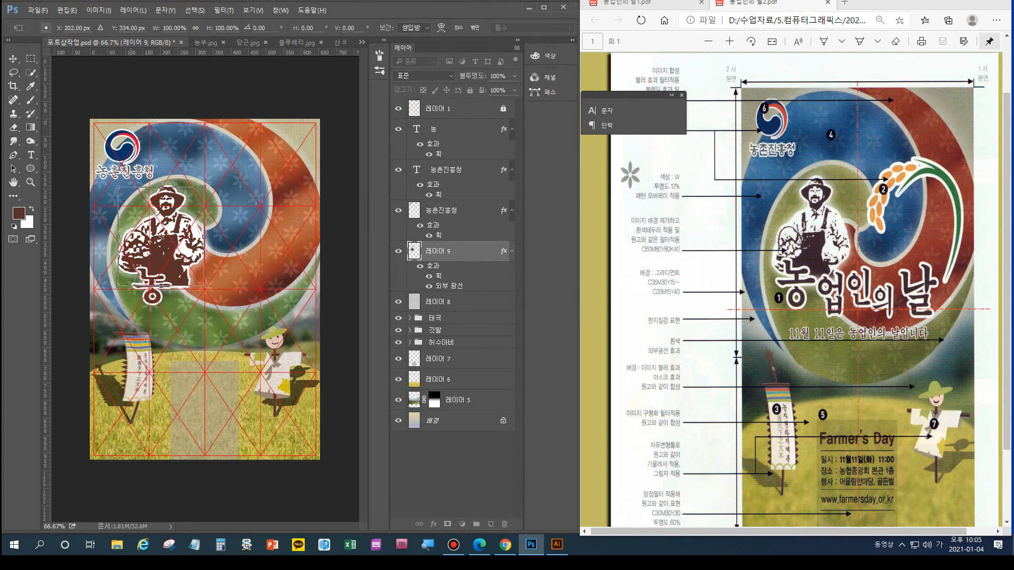
pyautogui.moveTo(118, 286); pyautogui.dragTo(130, 271)
pyautogui.moveTo(186, 234); pyautogui.dragTo(177, 233)
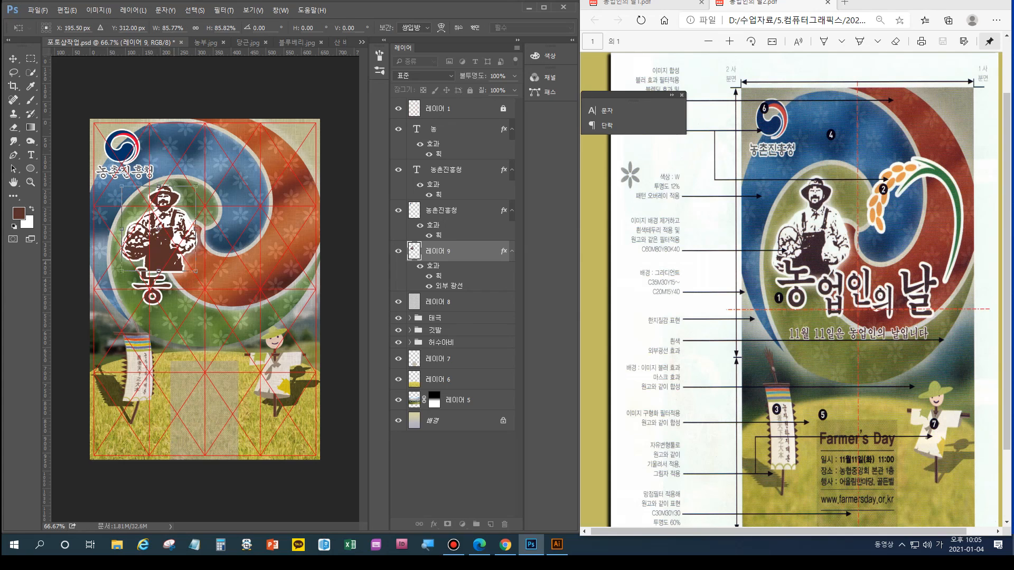
# Duplicate the 농 text layer, move the copy just right of and below the original, and change its text to 업
pyautogui.press('t')
pyautogui.click(453, 129)
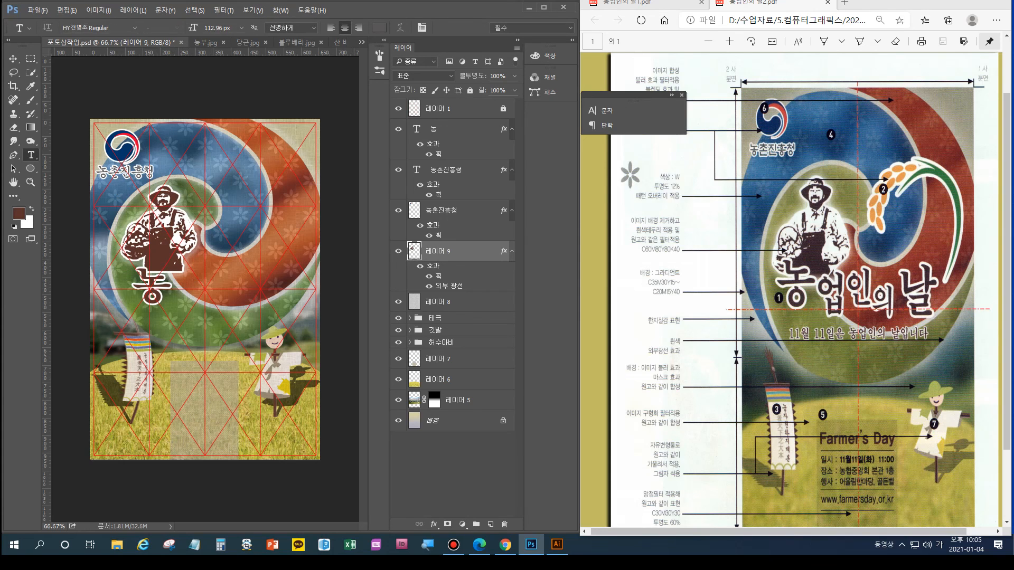
pyautogui.press('v')
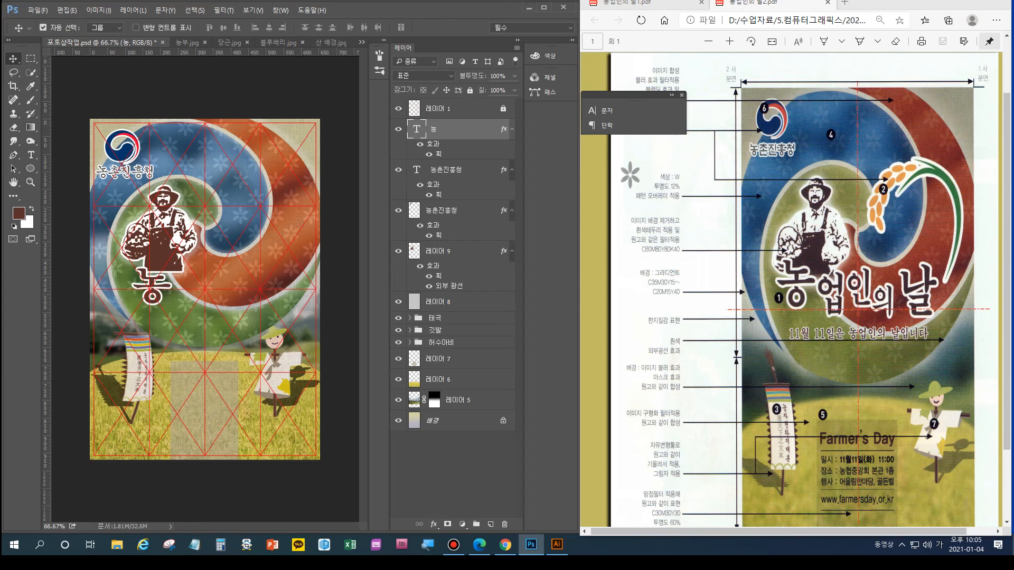
pyautogui.hotkey('ctrl', 'j')
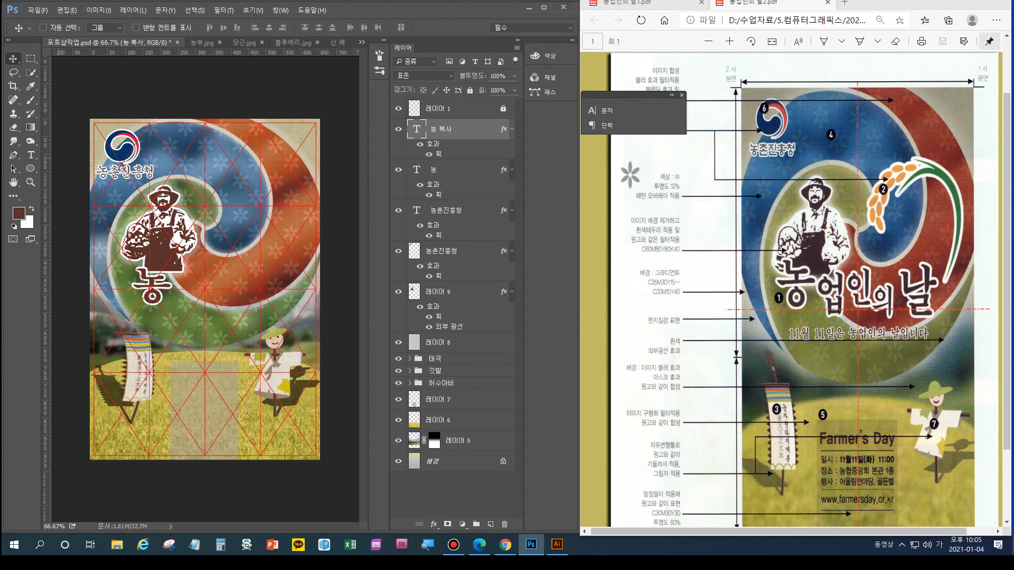
pyautogui.moveTo(153, 251); pyautogui.dragTo(191, 265)
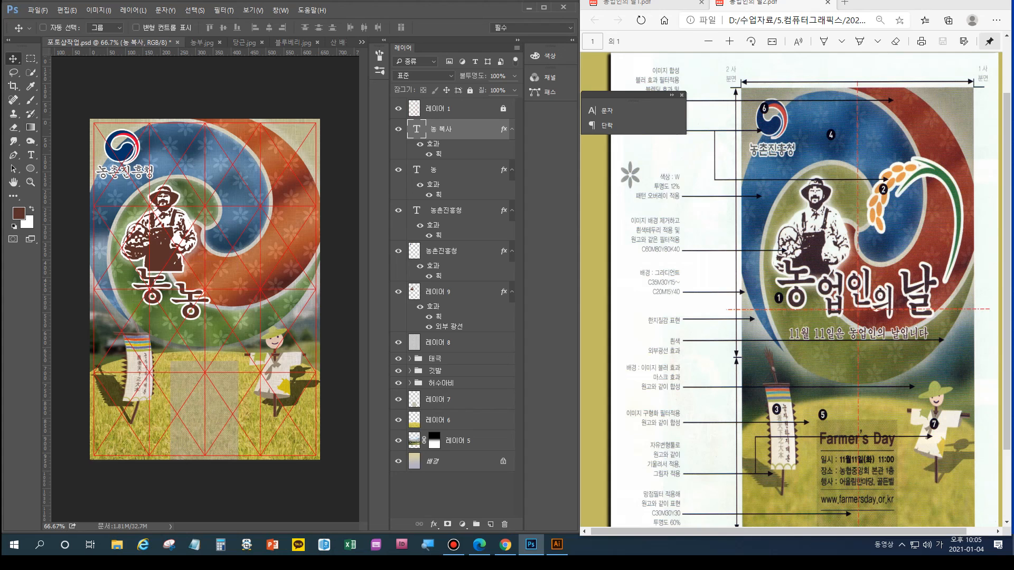
pyautogui.click(31, 155)
pyautogui.doubleClick(195, 301)
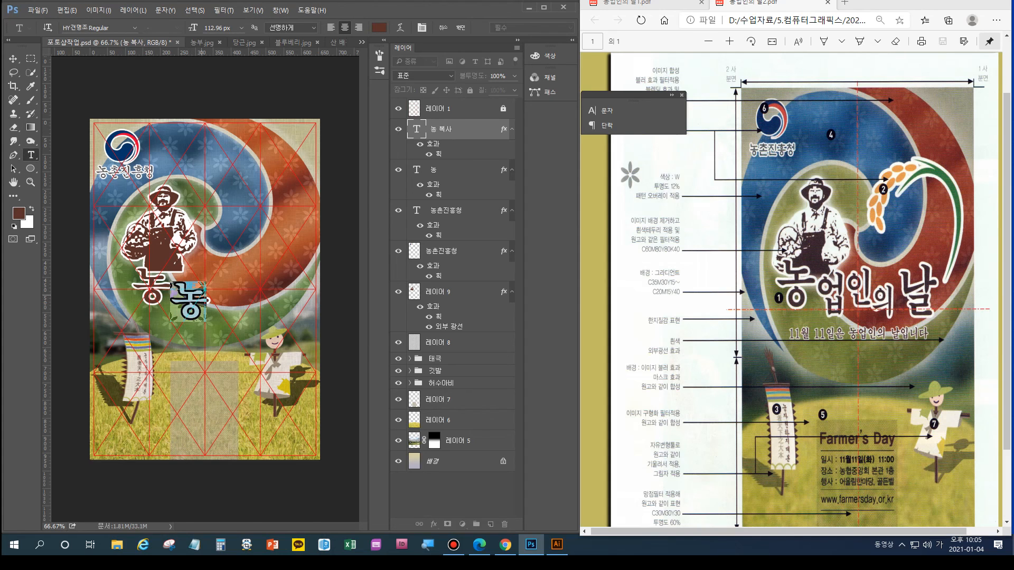
pyautogui.write('업')
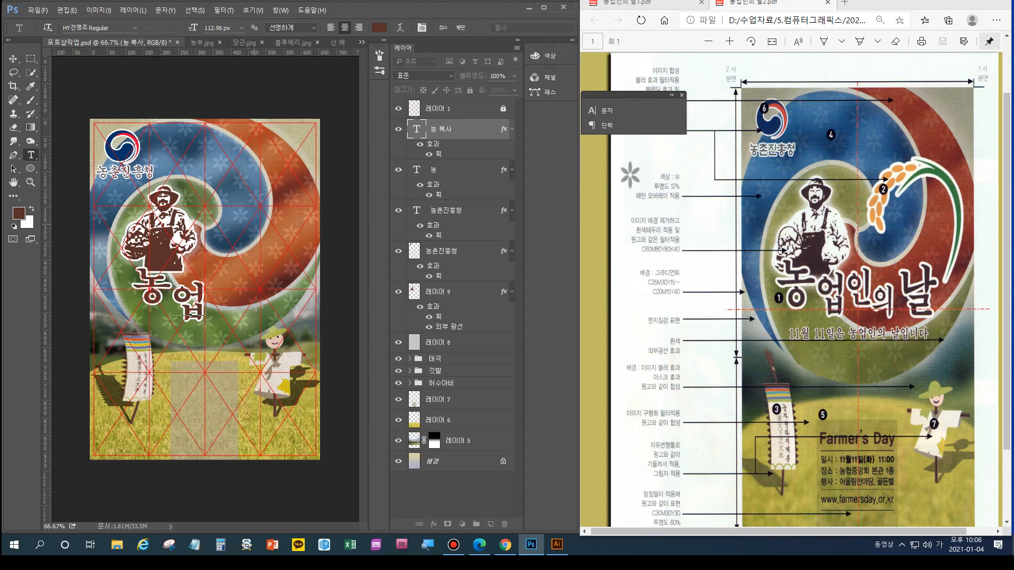
pyautogui.click(461, 27)
# Narrow the 업 lettering horizontally with Free Transform
pyautogui.hotkey('ctrl', 't')
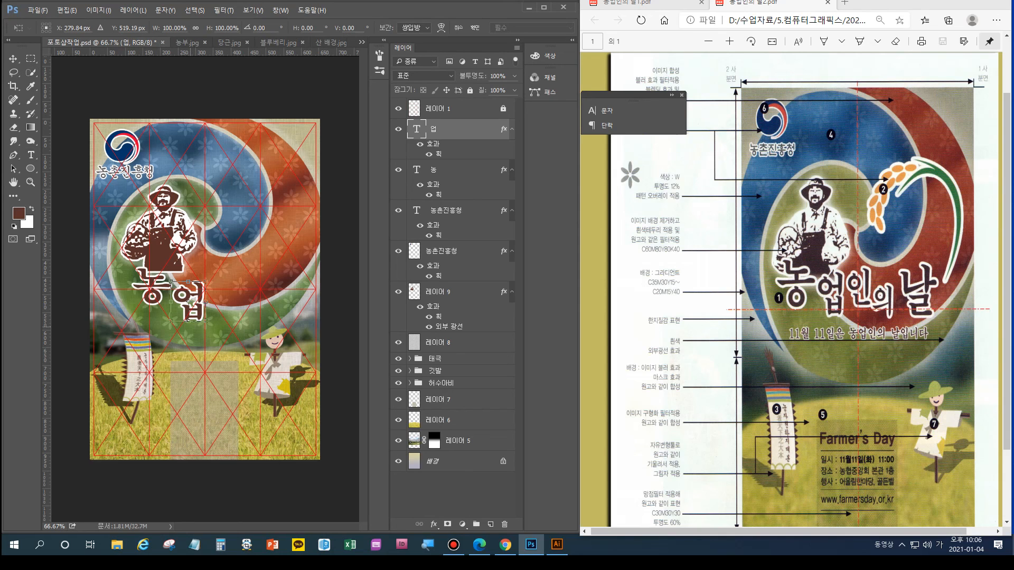
pyautogui.moveTo(205, 301); pyautogui.dragTo(196, 301)
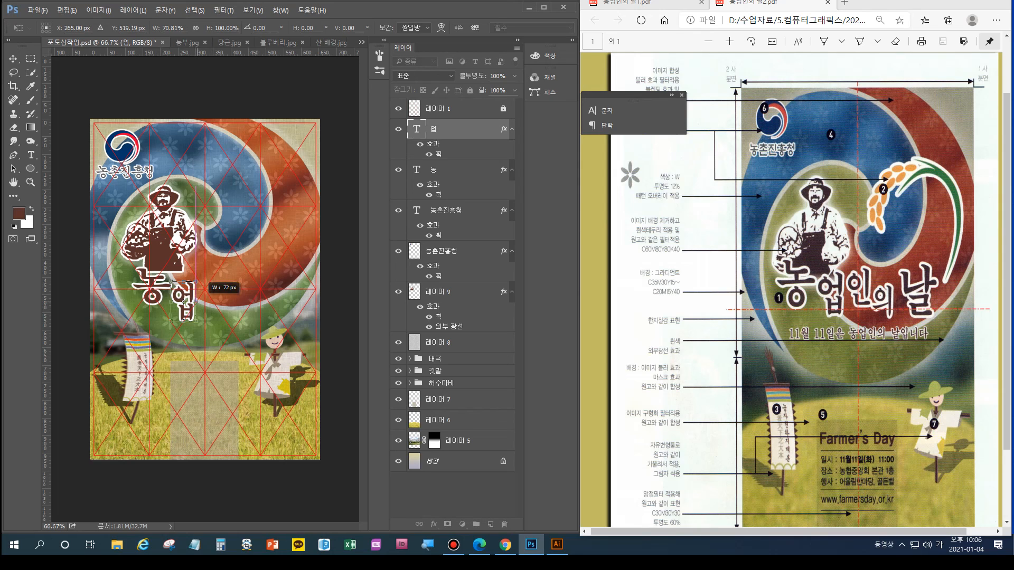
pyautogui.press('Return')
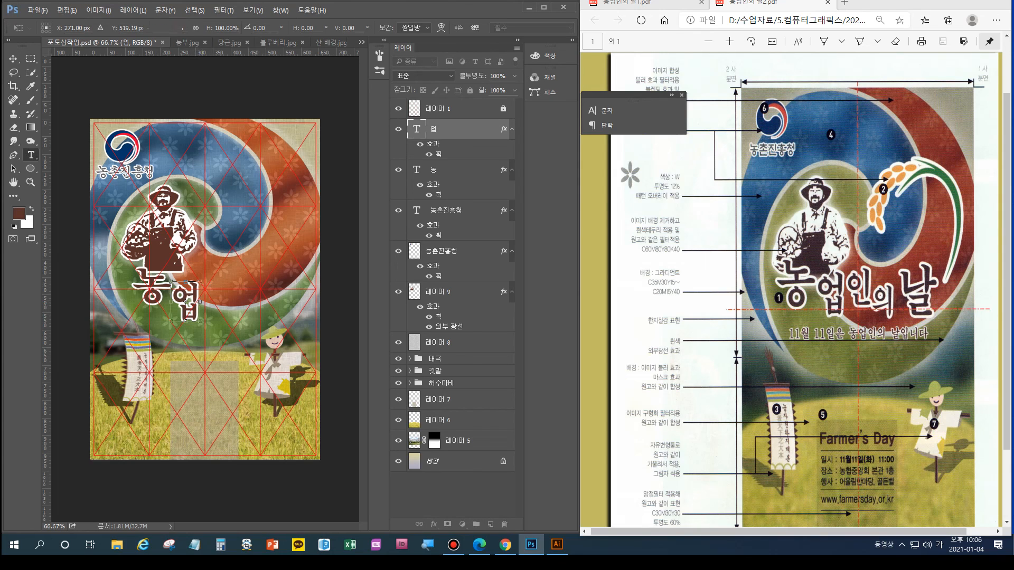
# Duplicate the 업 text layer three times and spread the copies in a staggered row to its right
pyautogui.press('t')
pyautogui.hotkey('ctrl', 'j')
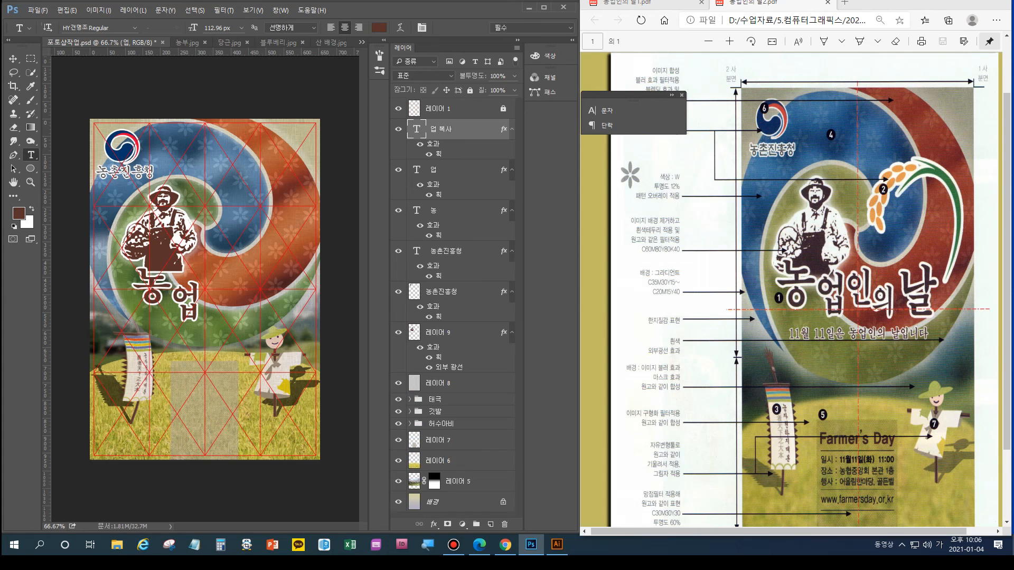
pyautogui.click(14, 58)
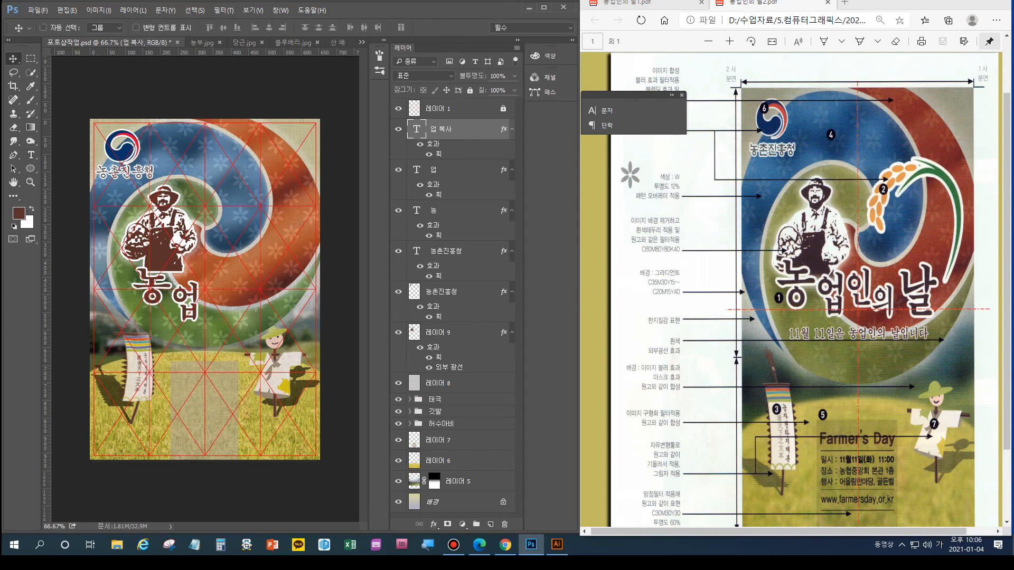
pyautogui.moveTo(198, 284); pyautogui.dragTo(222, 264)
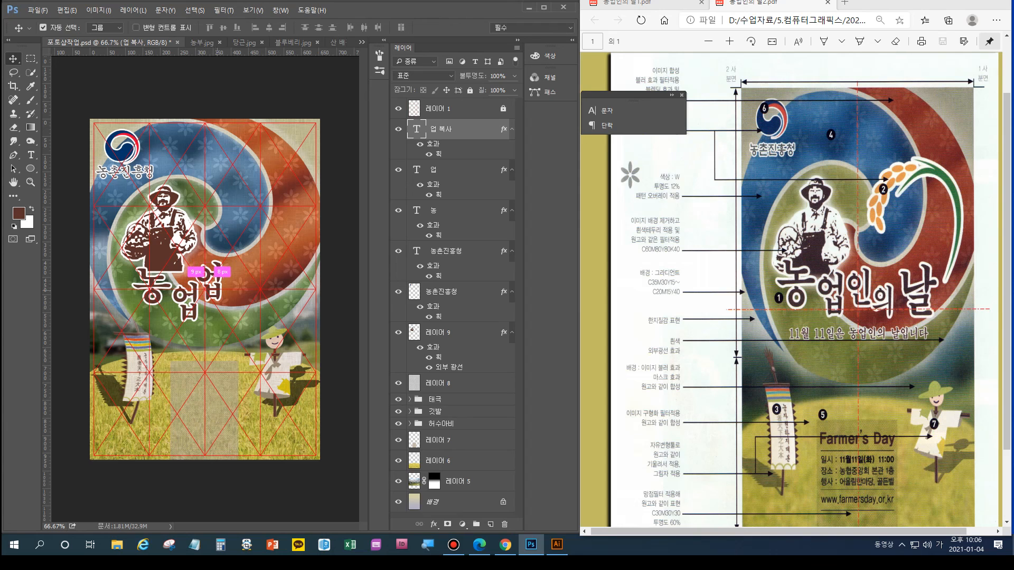
pyautogui.hotkey('ctrl', 'j')
pyautogui.moveTo(221, 263); pyautogui.dragTo(251, 283)
pyautogui.hotkey('ctrl', 'j')
pyautogui.moveTo(251, 282); pyautogui.dragTo(276, 262)
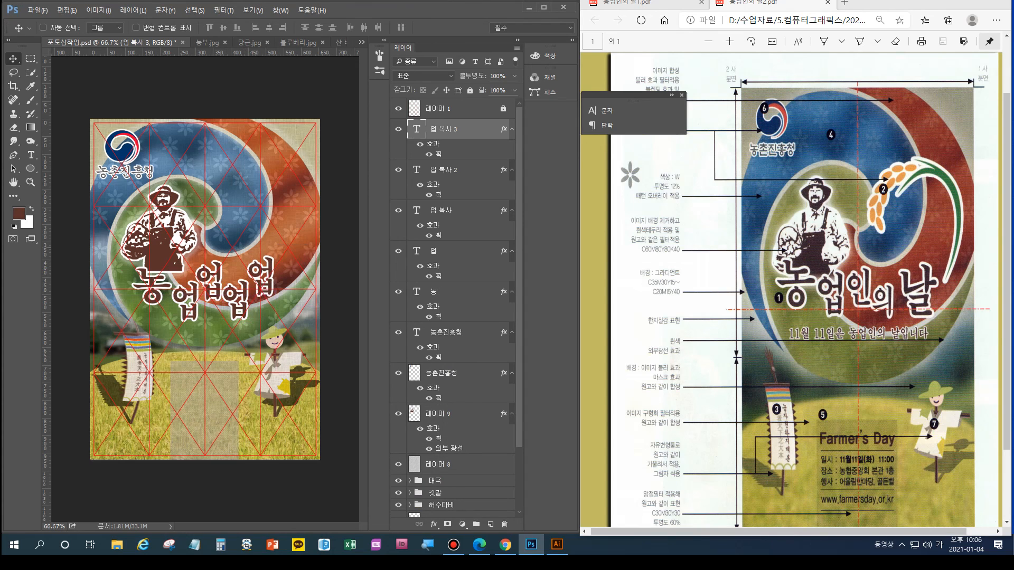
# Change the rightmost 업 copy to 날 and the copy just before it to 의
pyautogui.click(31, 155)
pyautogui.doubleClick(251, 260)
pyautogui.write('날')
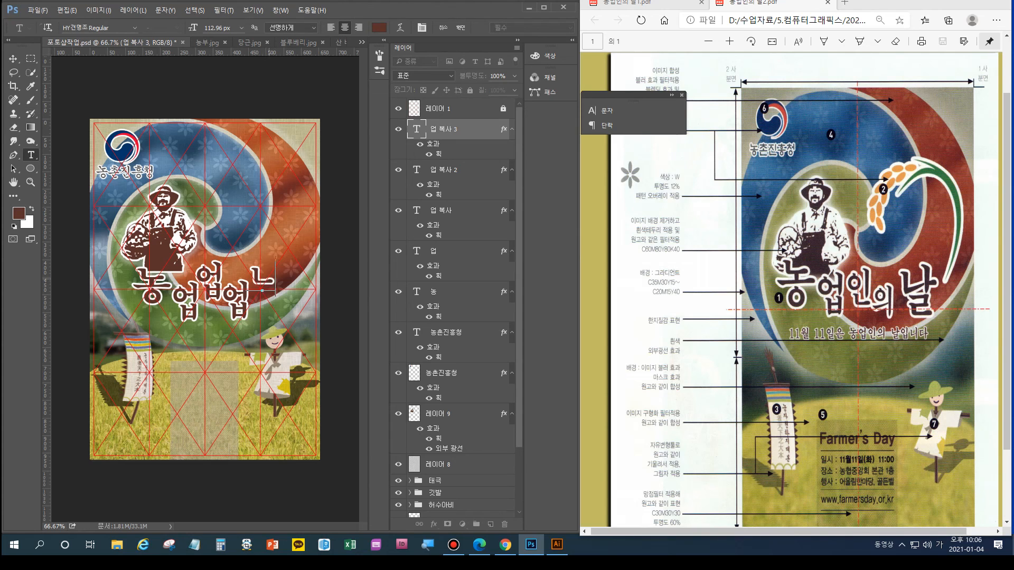
pyautogui.click(445, 170)
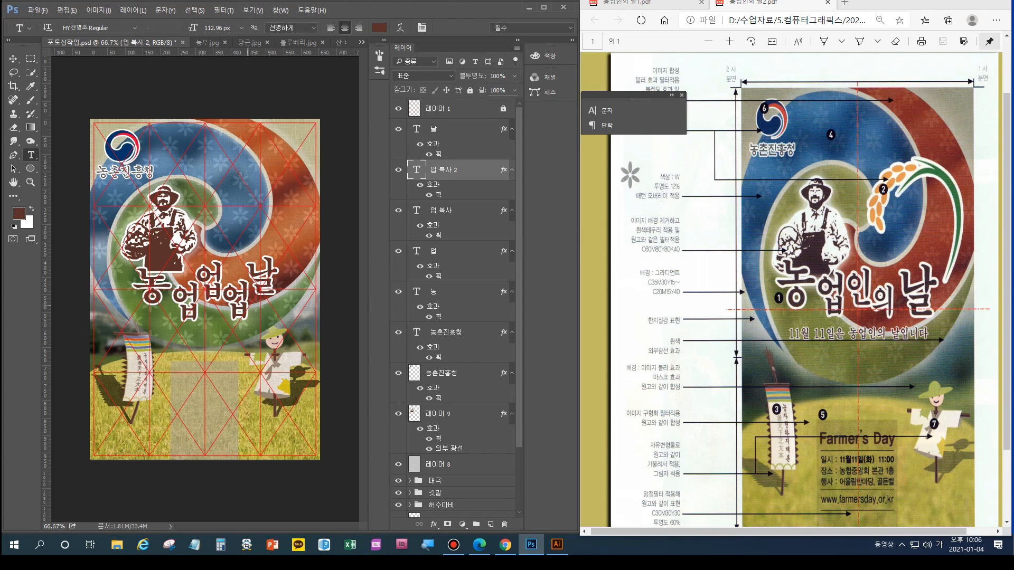
pyautogui.doubleClick(237, 315)
pyautogui.write('의')
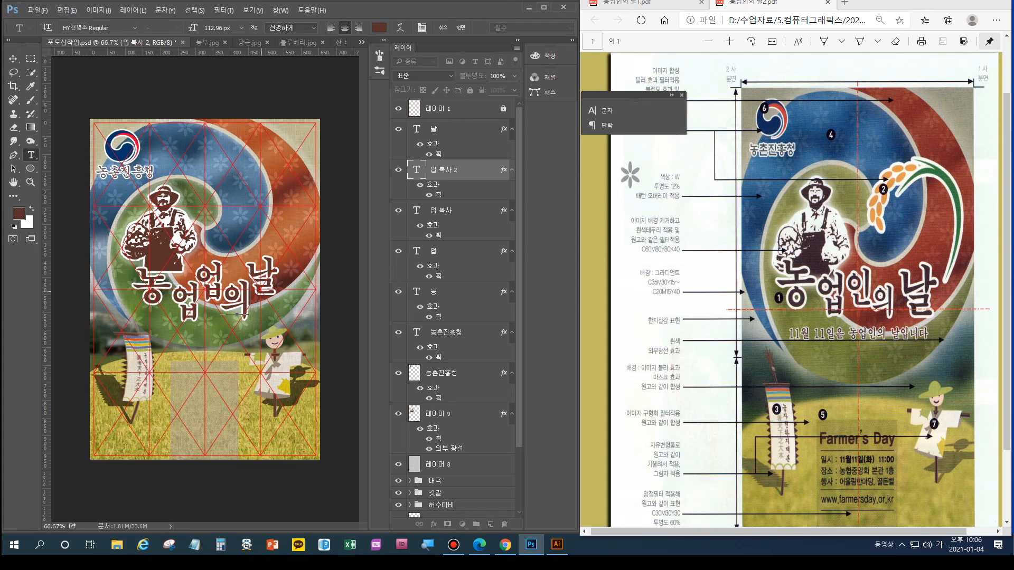
# Change the remaining 업 copy between 업 and 의 to 인
pyautogui.doubleClick(441, 211)
pyautogui.write('이')
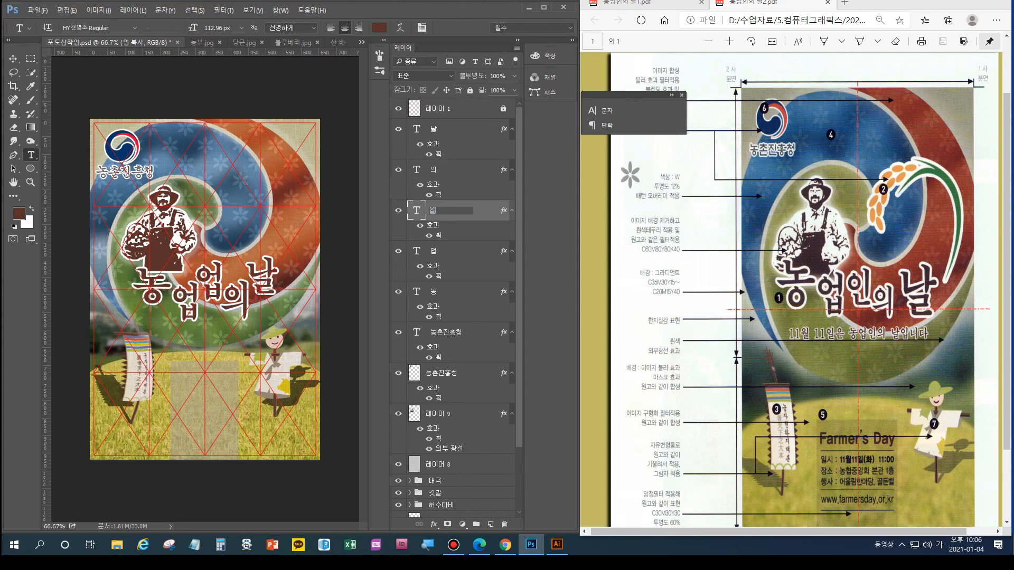
pyautogui.press('Return')
pyautogui.doubleClick(211, 288)
pyautogui.write('인')
pyautogui.hotkey('ctrl', 'Return')
pyautogui.keyDown('ctrl'); pyautogui.click(197, 302); pyautogui.keyUp('ctrl')
pyautogui.doubleClick(173, 317)
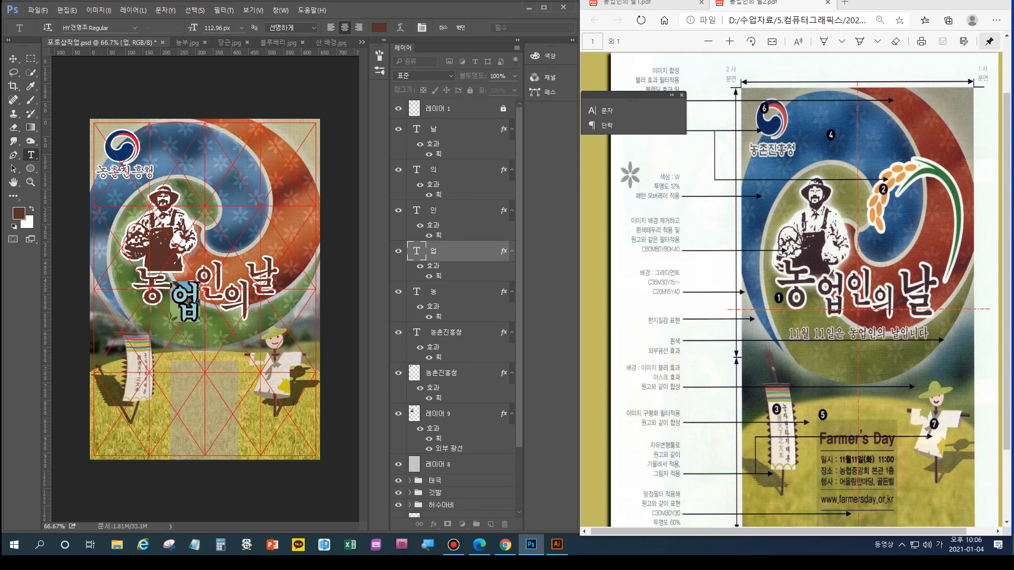
# Narrow the 인 lettering slightly with Free Transform
pyautogui.click(433, 210)
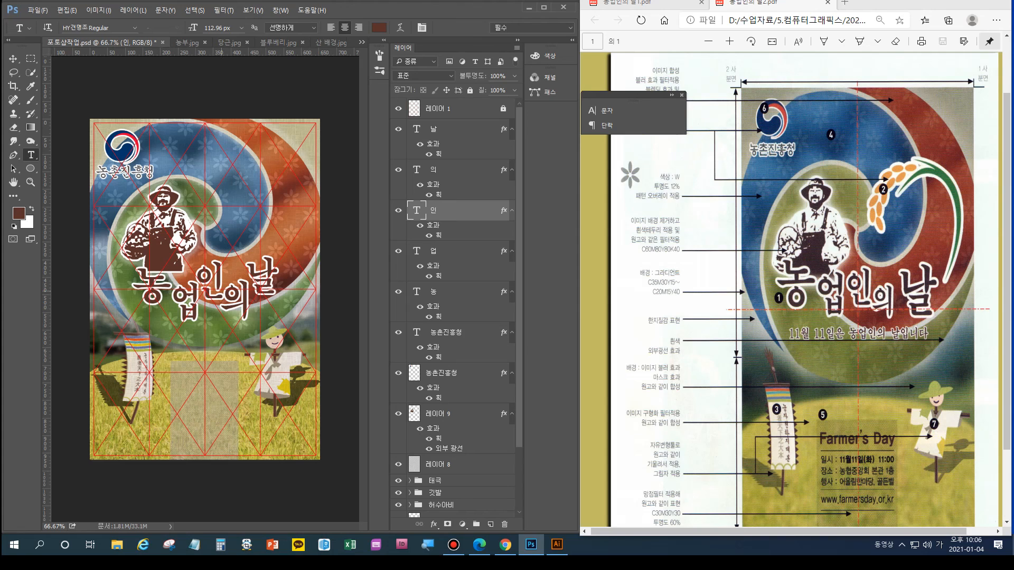
pyautogui.hotkey('ctrl', 't')
pyautogui.moveTo(224, 282); pyautogui.dragTo(221, 282)
pyautogui.press('Return')
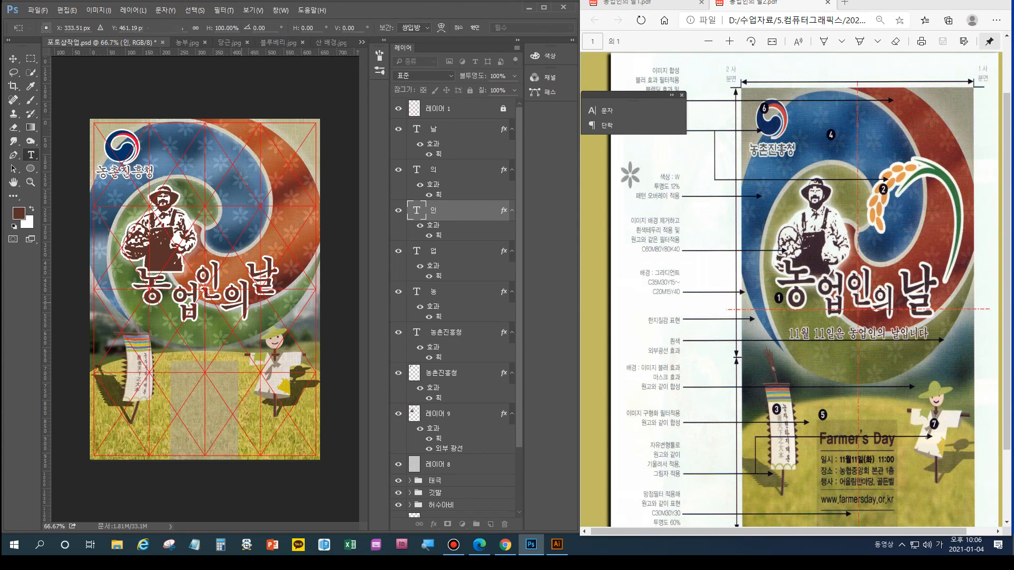
# Scale the 의 lettering to about 70% width and 78% height and place it beside 인
pyautogui.click(449, 170)
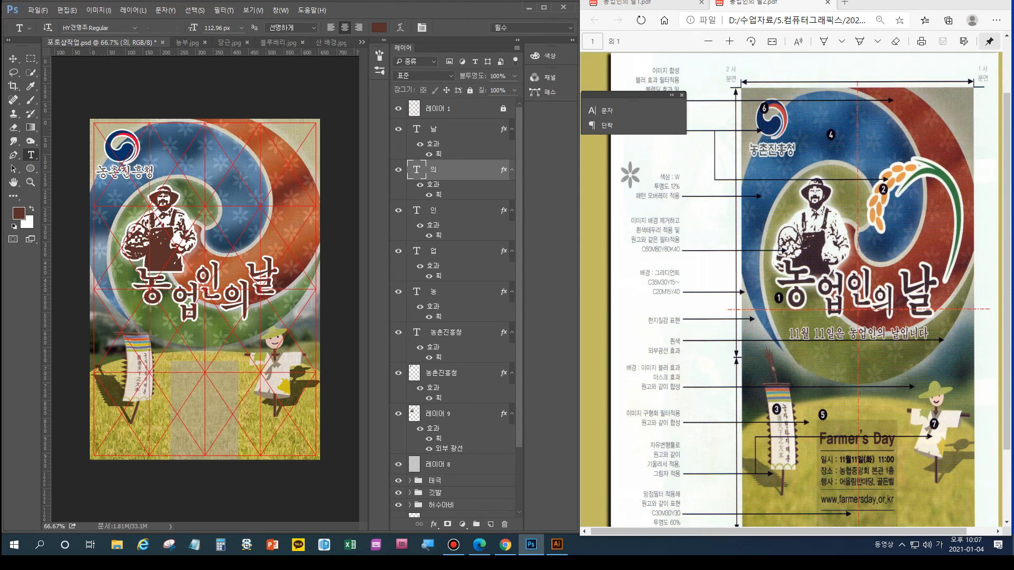
pyautogui.hotkey('ctrl', 't')
pyautogui.moveTo(249, 300); pyautogui.dragTo(244, 300)
pyautogui.moveTo(244, 316); pyautogui.dragTo(242, 296)
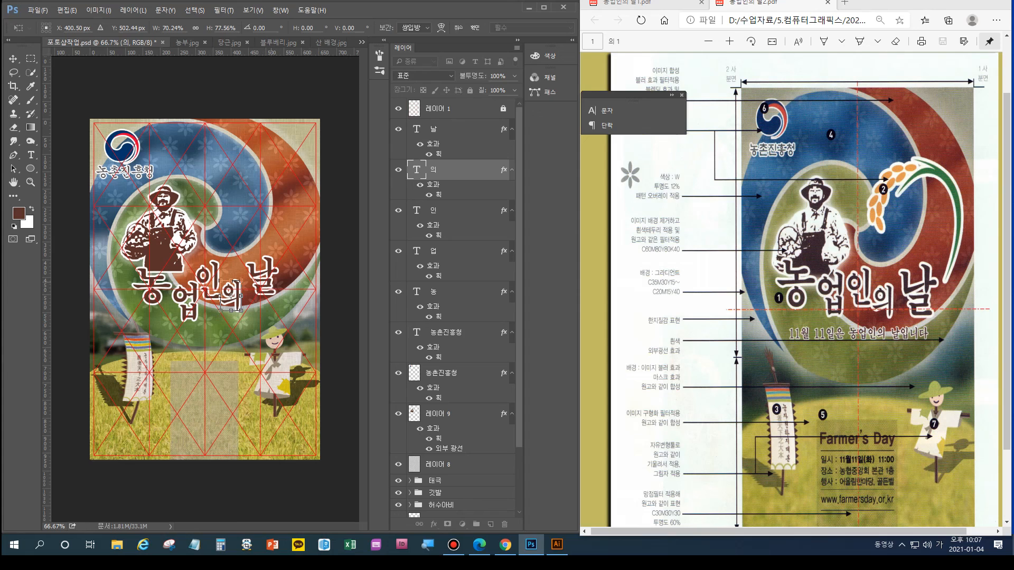
pyautogui.press('Return')
# Enlarge the 날 lettering to about 117% and position it at the end of the title
pyautogui.click(455, 129)
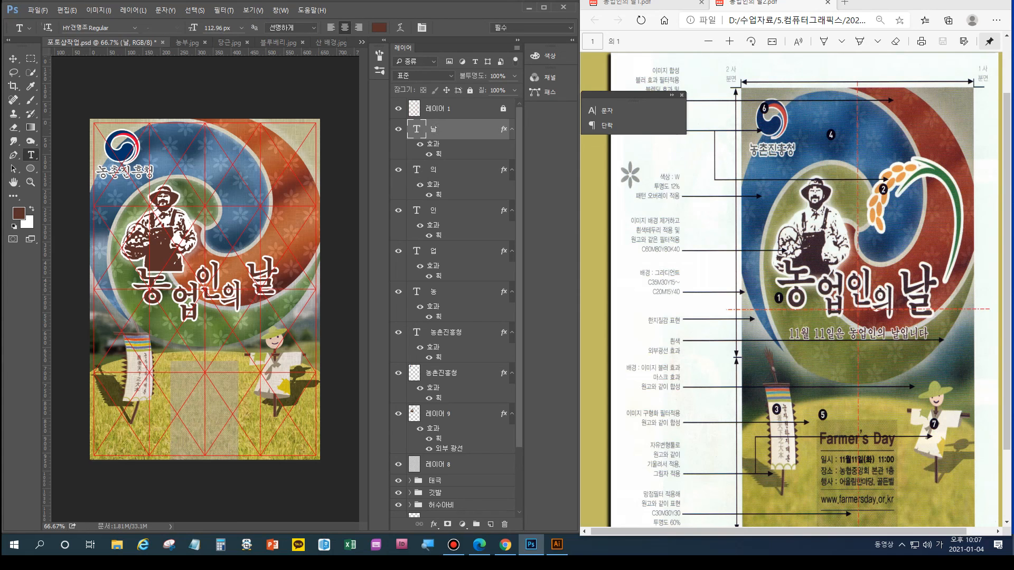
pyautogui.hotkey('ctrl', 't')
pyautogui.moveTo(276, 296)
pyautogui.mouseDown()
pyautogui.moveTo(283, 304)
pyautogui.moveTo(271, 296)
pyautogui.mouseUp()
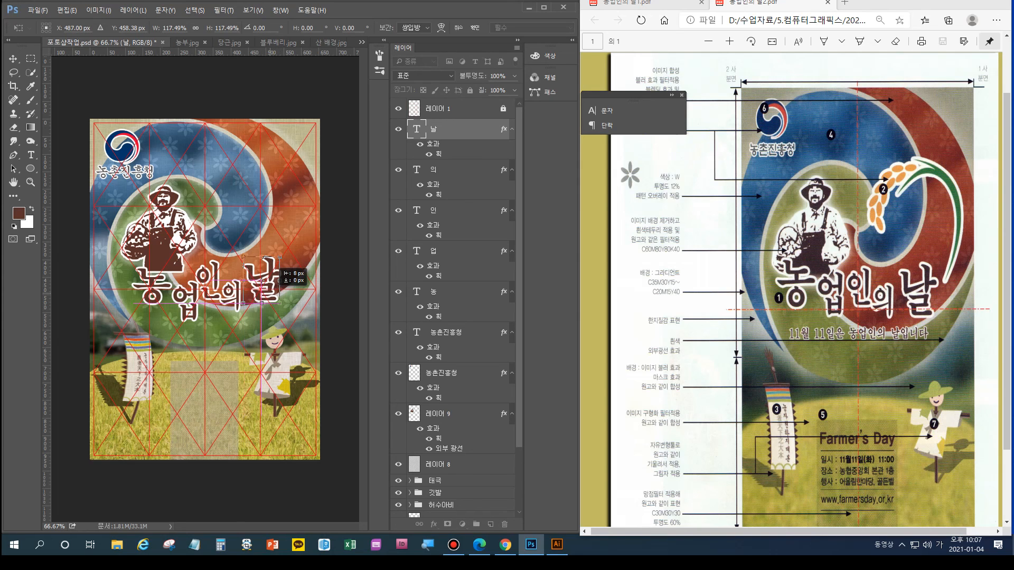
pyautogui.press('Return')
# Group the five title letter layers from 날 to 농 and name the group 농업인의 날
pyautogui.press('t')
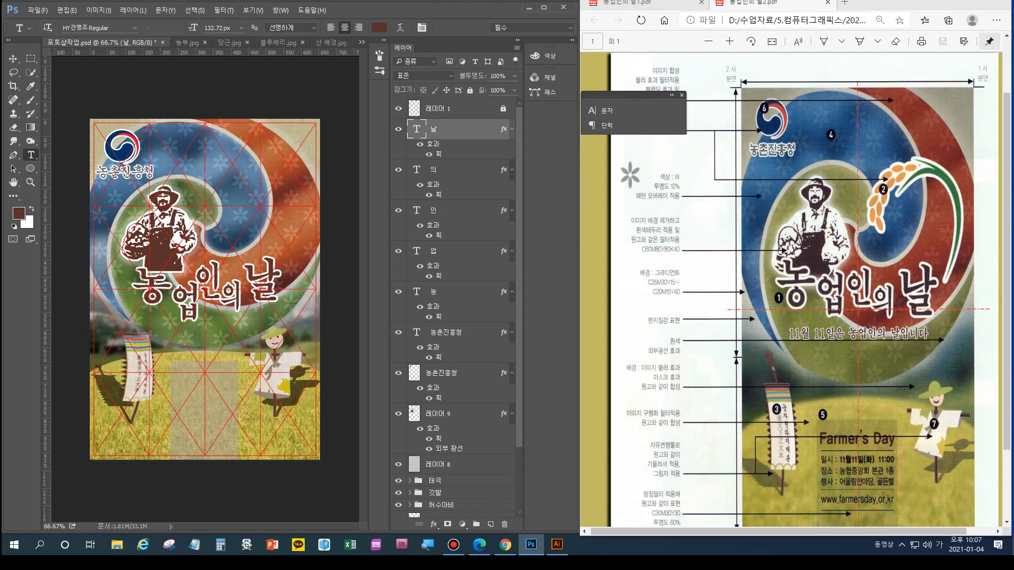
pyautogui.keyDown('shift'); pyautogui.click(458, 292); pyautogui.keyUp('shift')
pyautogui.hotkey('ctrl', 'g')
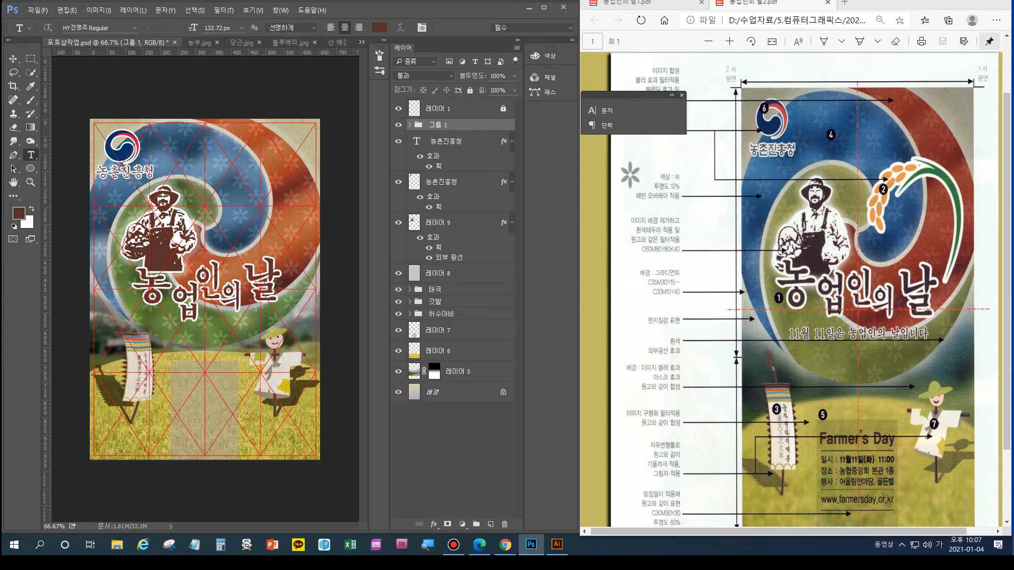
pyautogui.doubleClick(438, 125)
pyautogui.write('농업인의 날')
# Select the 농촌진흥청 text and open its character settings
pyautogui.click(447, 141)
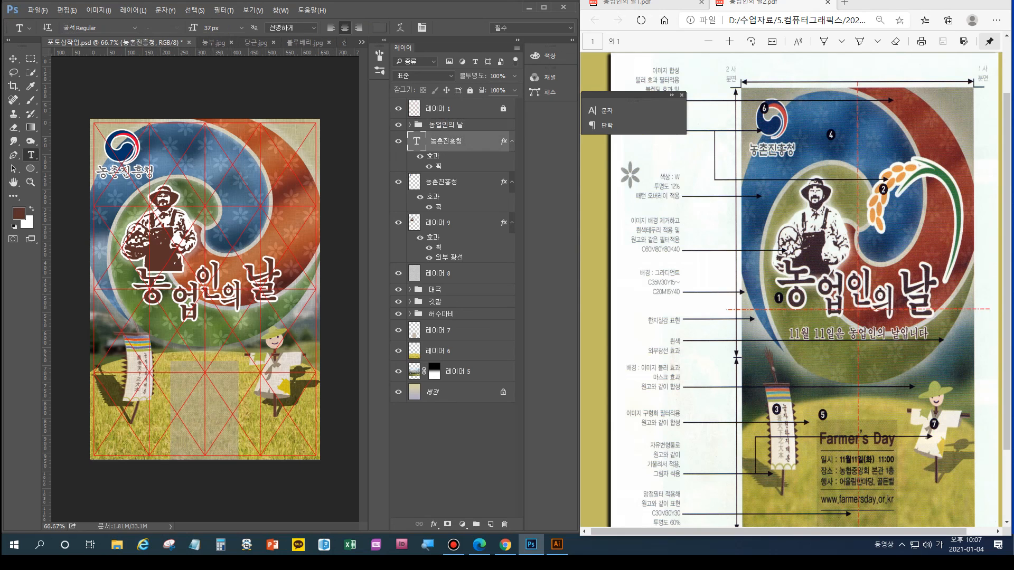
pyautogui.doubleClick(417, 141)
pyautogui.click(602, 111)
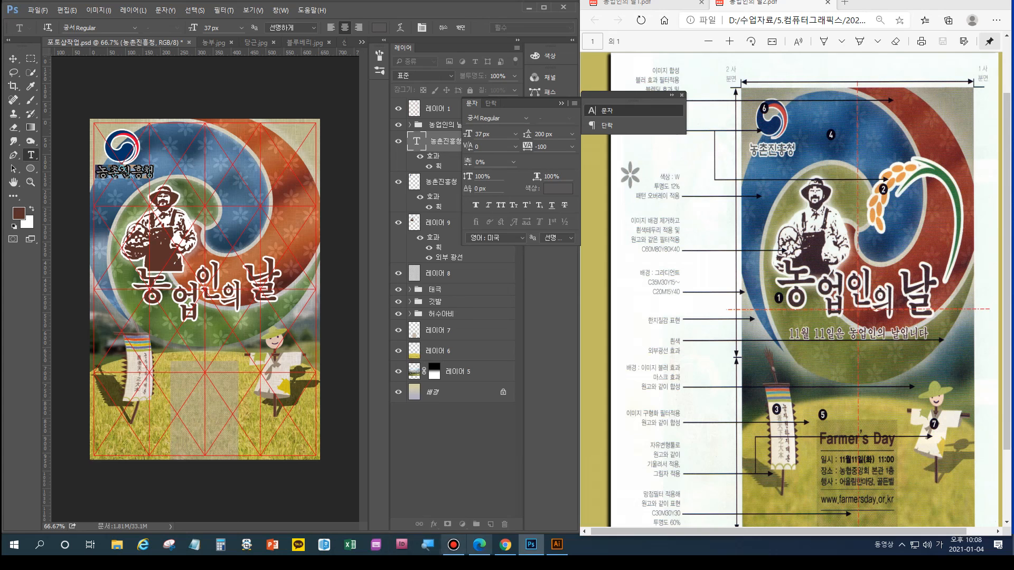
# Switch to Illustrator and select the rice ear illustration in 일러스트.ai for copying
pyautogui.moveTo(557, 544)
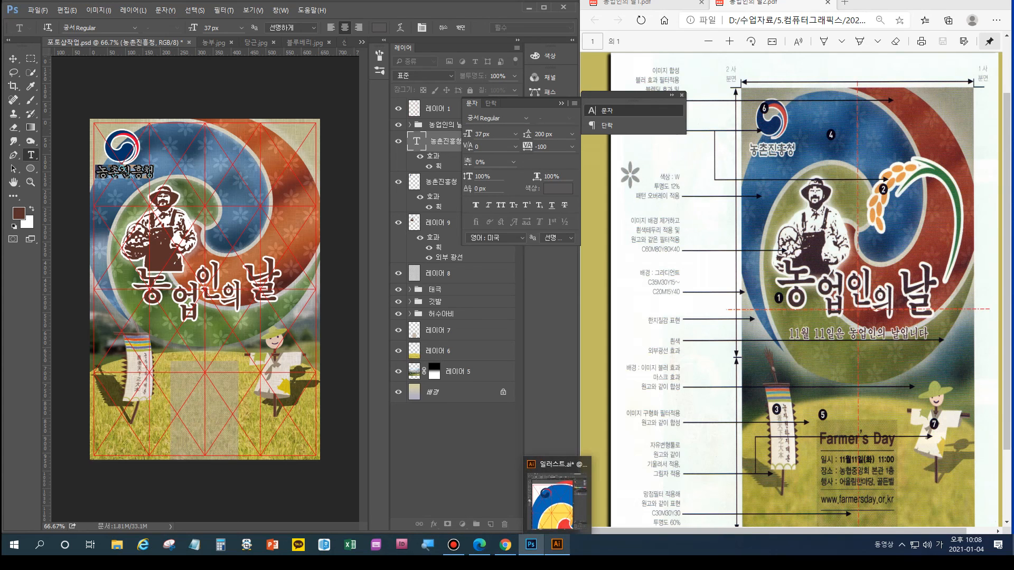
pyautogui.click(557, 499)
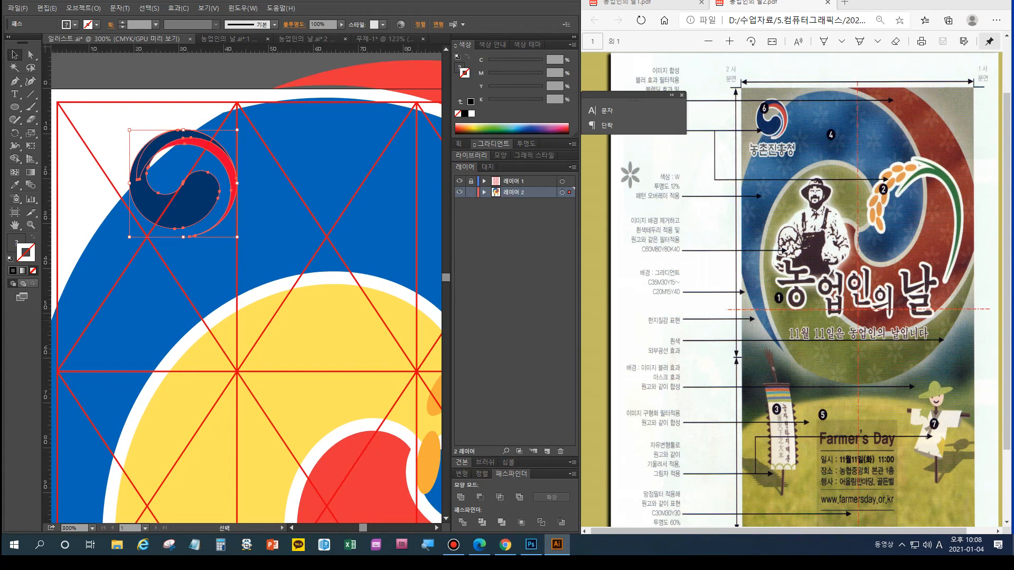
pyautogui.hotkey('ctrl', '-')
pyautogui.hotkey('ctrl', '-')
pyautogui.hotkey('ctrl', '-')
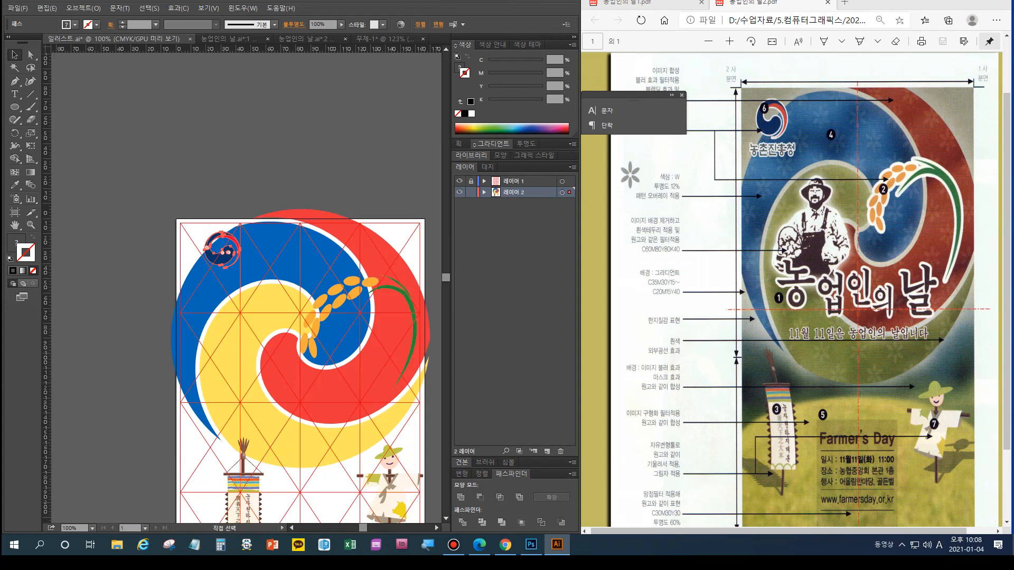
pyautogui.click(372, 281)
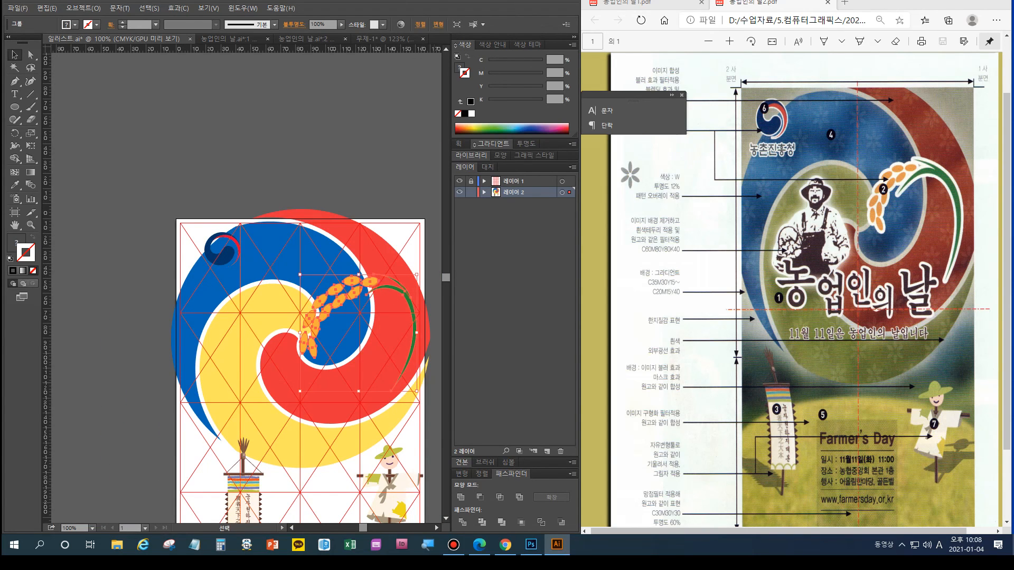
# Switch to Photoshop, paste the rice ear above the 농업인의 날 group and place it on the swirl's upper right, at about X 467, Y 285 px
pyautogui.click(531, 545)
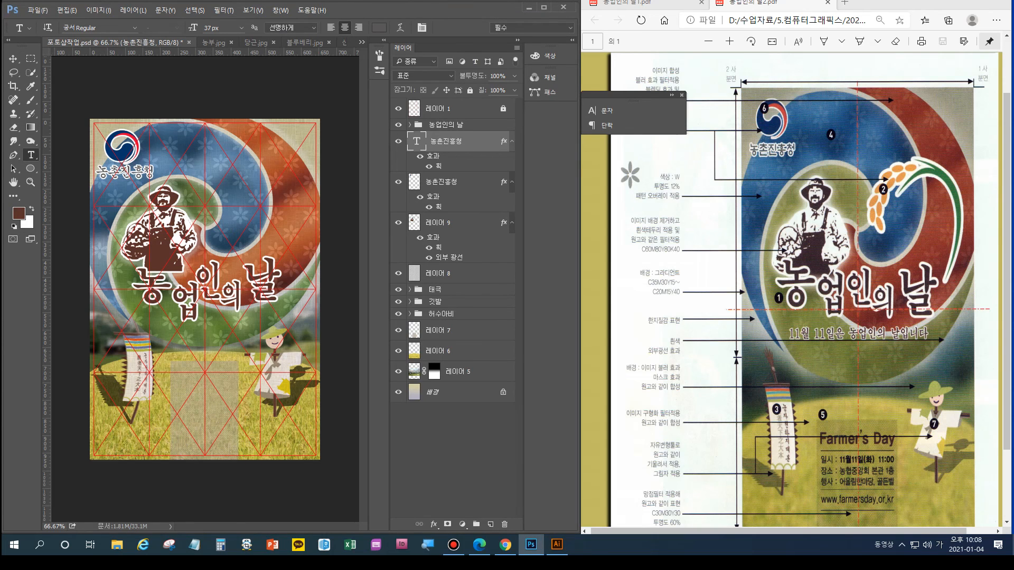
pyautogui.click(446, 125)
pyautogui.hotkey('ctrl', 'v')
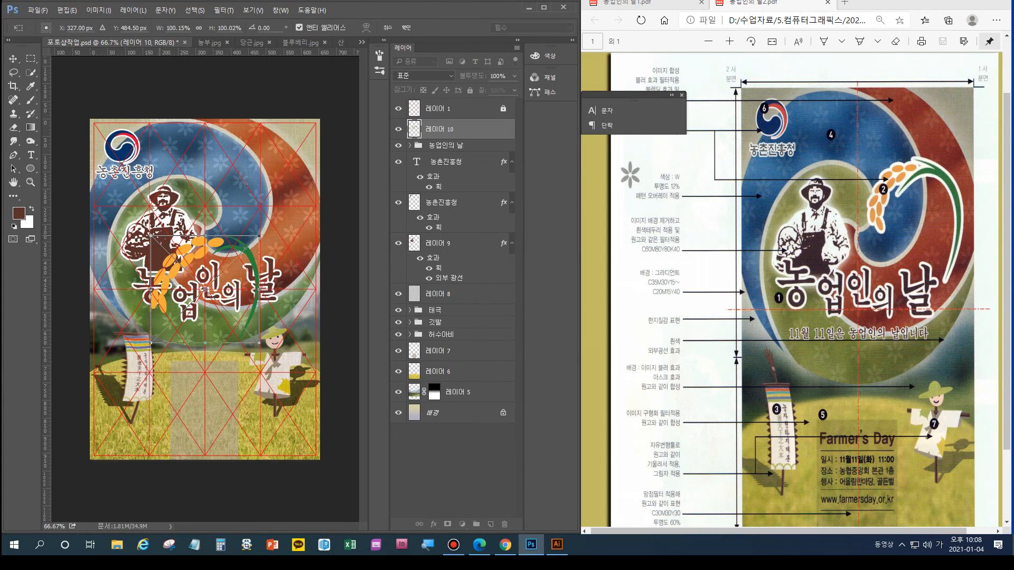
pyautogui.moveTo(202, 249); pyautogui.dragTo(254, 180)
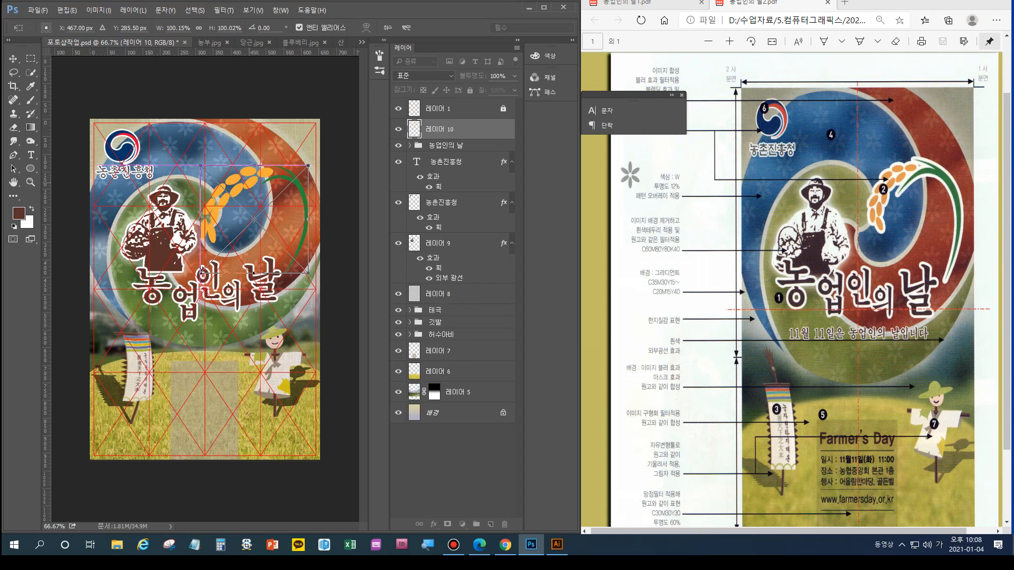
pyautogui.press('t')
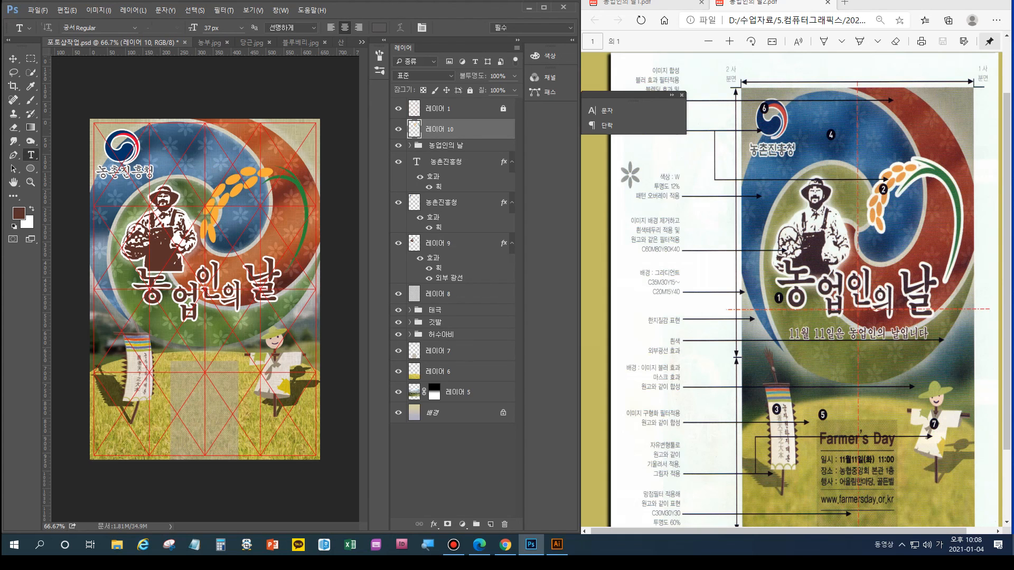
# Add a white 5 px outside Stroke layer style to the rice ear layer
pyautogui.doubleClick(475, 129)
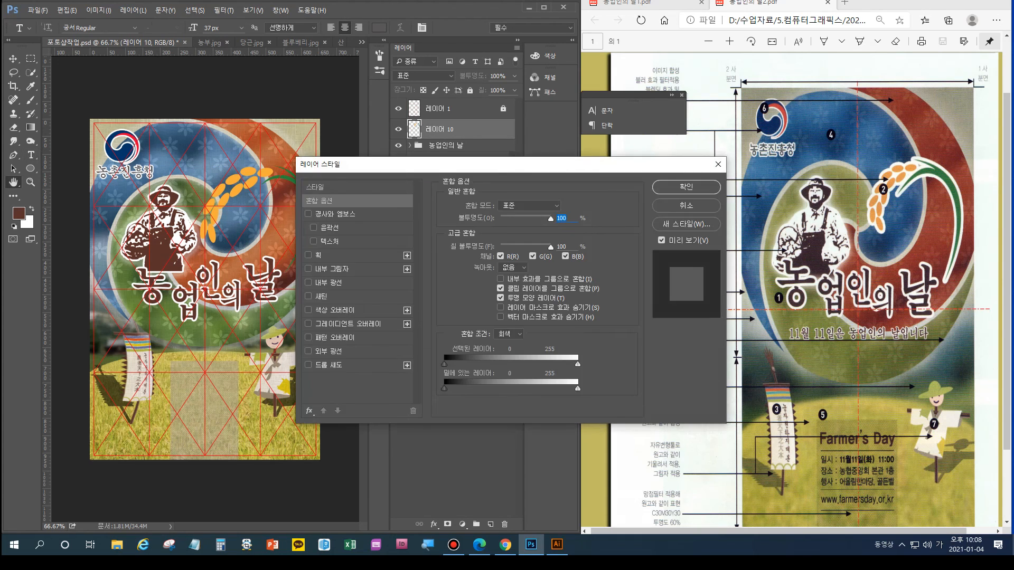
pyautogui.click(318, 255)
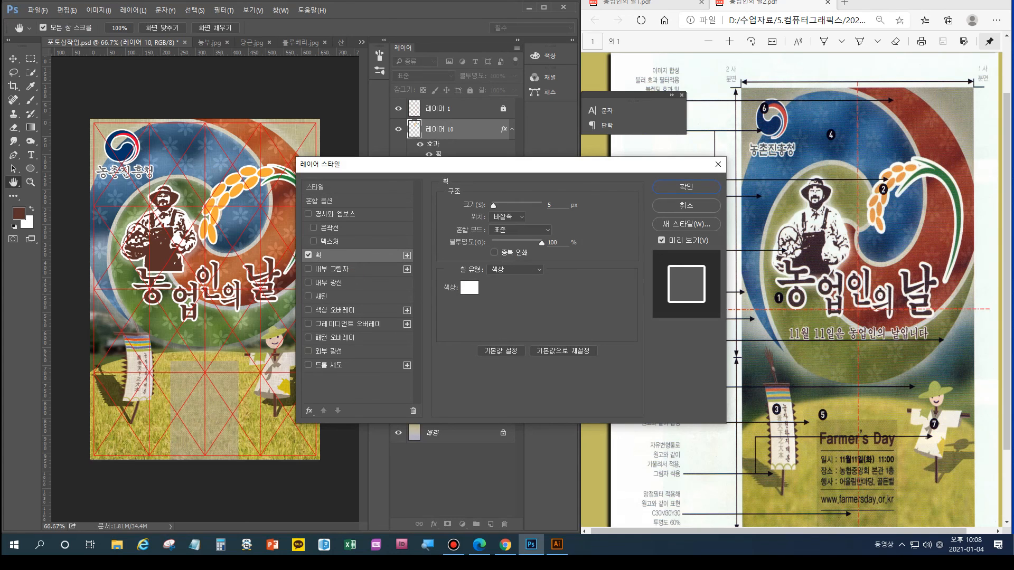
pyautogui.press('t')
pyautogui.click(686, 186)
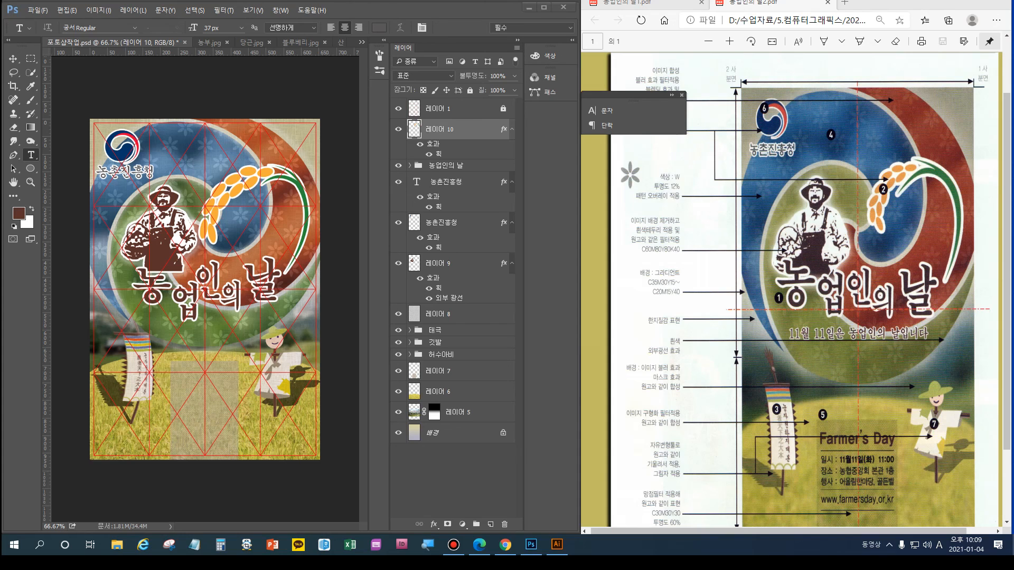
# Unlock and hide the red guide grid layer 레이어 1, and delete it from the poster
pyautogui.hotkey('alt', 'Tab')
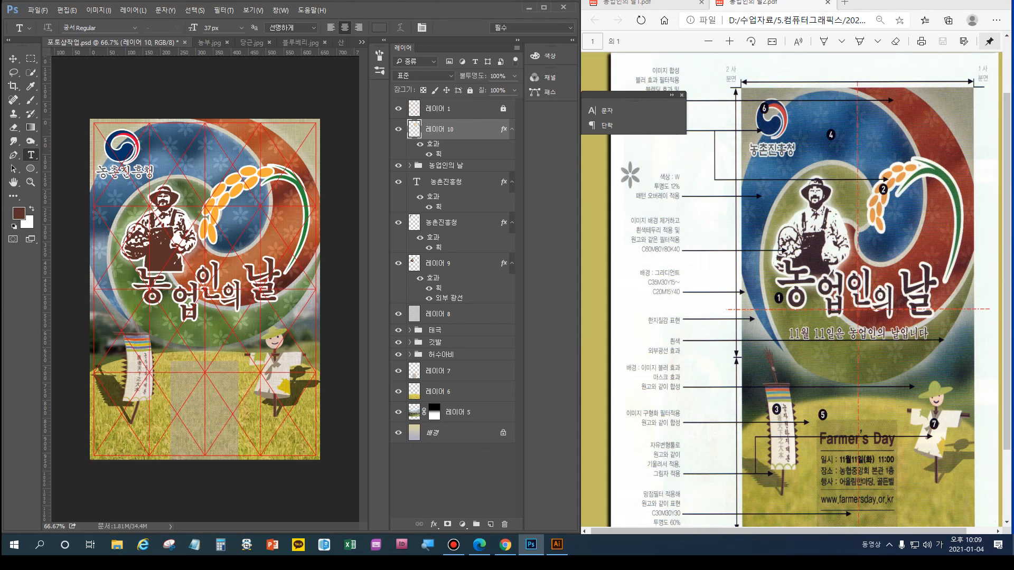
pyautogui.click(503, 108)
pyautogui.click(464, 108)
pyautogui.click(398, 108)
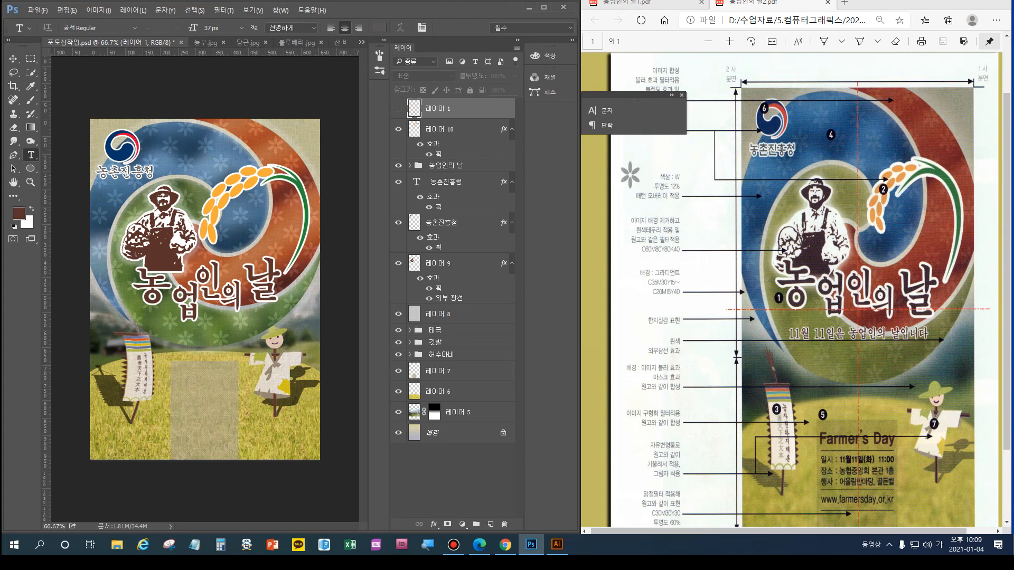
pyautogui.moveTo(464, 109); pyautogui.dragTo(504, 525)
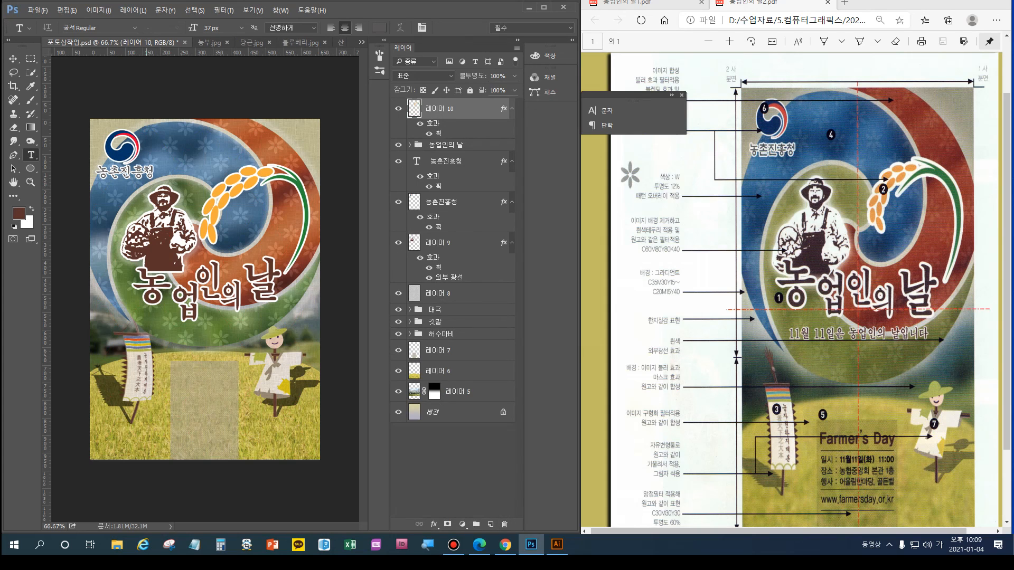
# Save the layered poster document, and save a JPEG copy named 포토샵작업 in the same folder
pyautogui.click(46, 10)
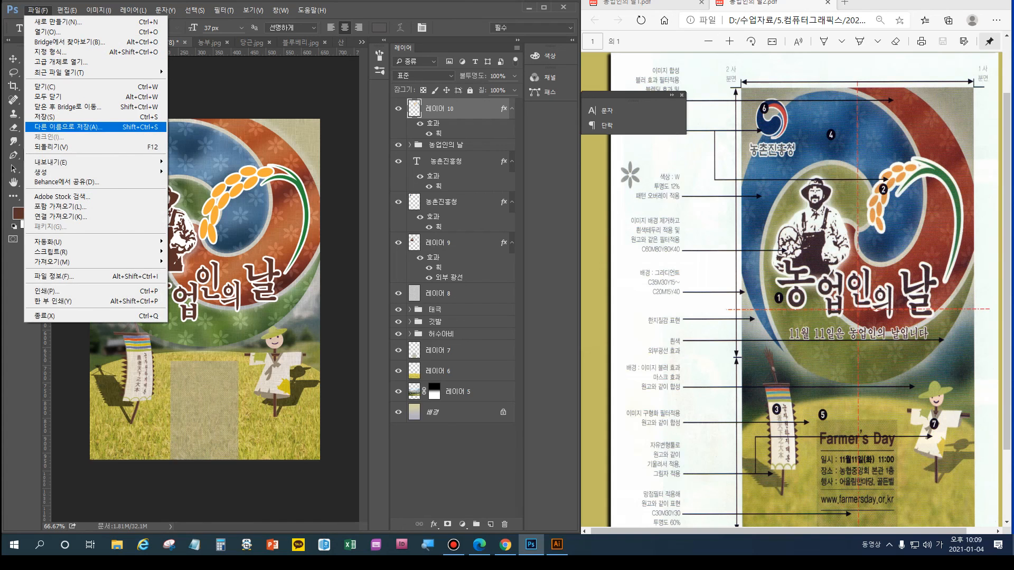
pyautogui.click(47, 116)
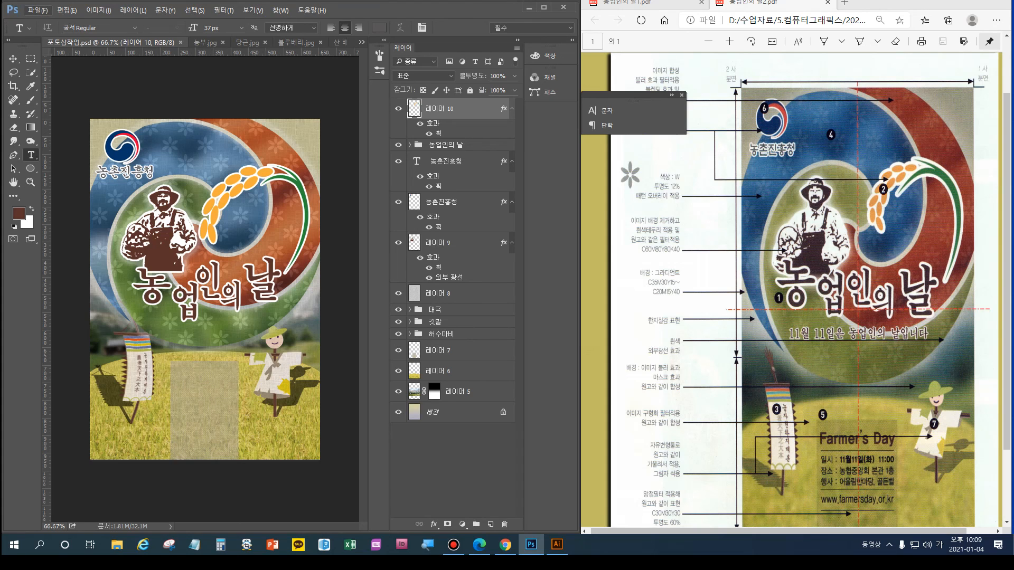
pyautogui.click(37, 10)
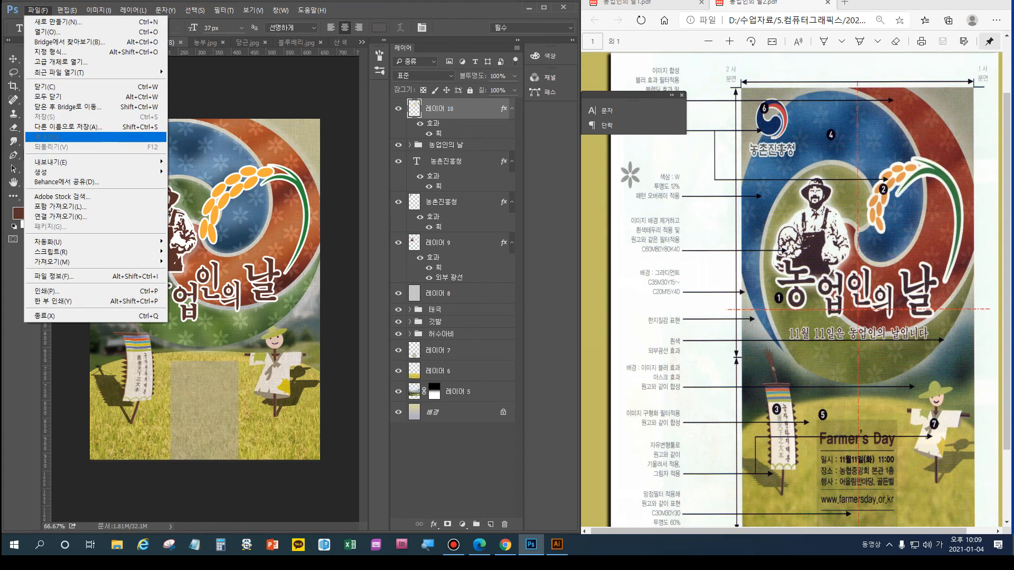
pyautogui.click(68, 127)
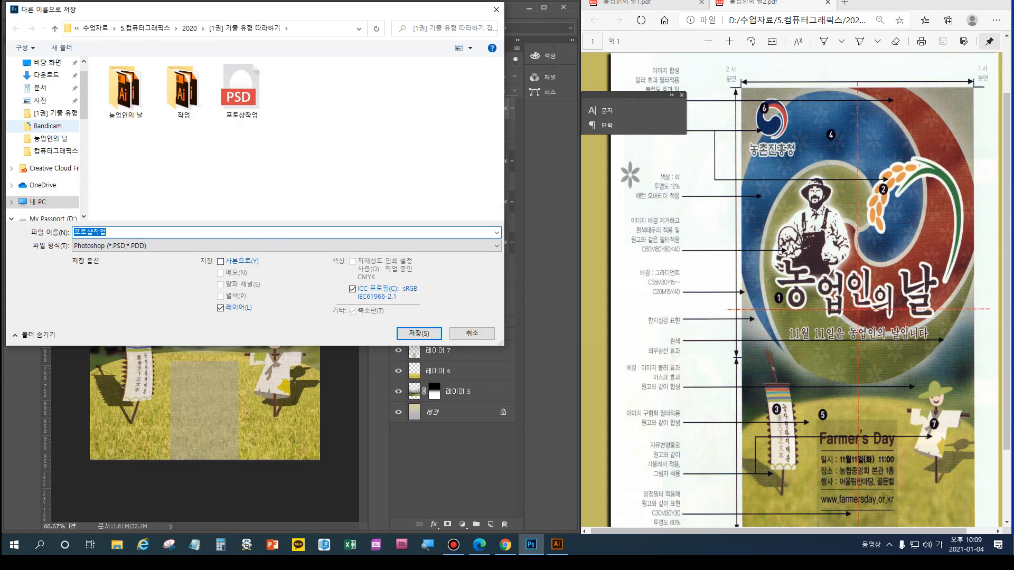
pyautogui.click(158, 246)
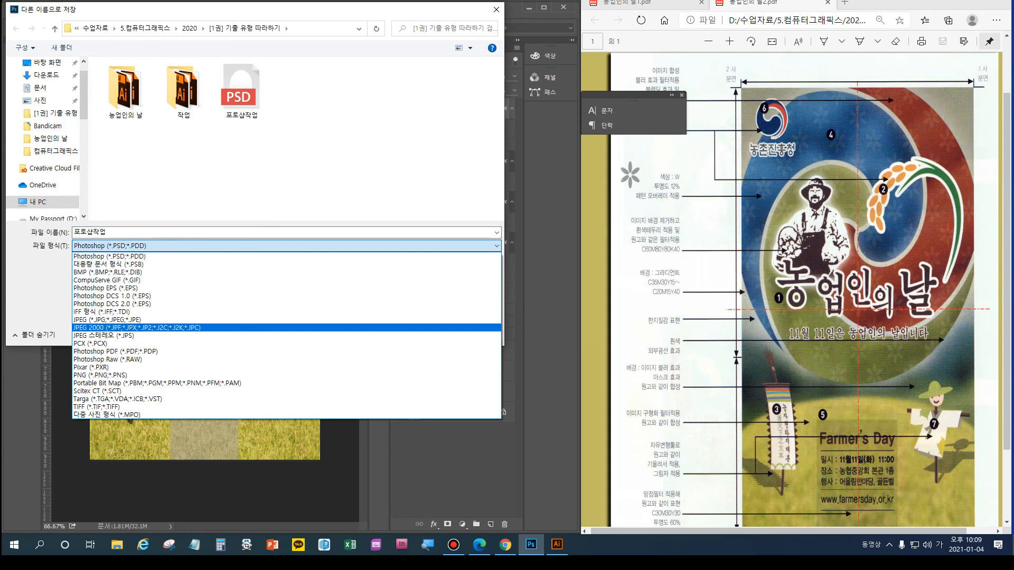
pyautogui.click(158, 320)
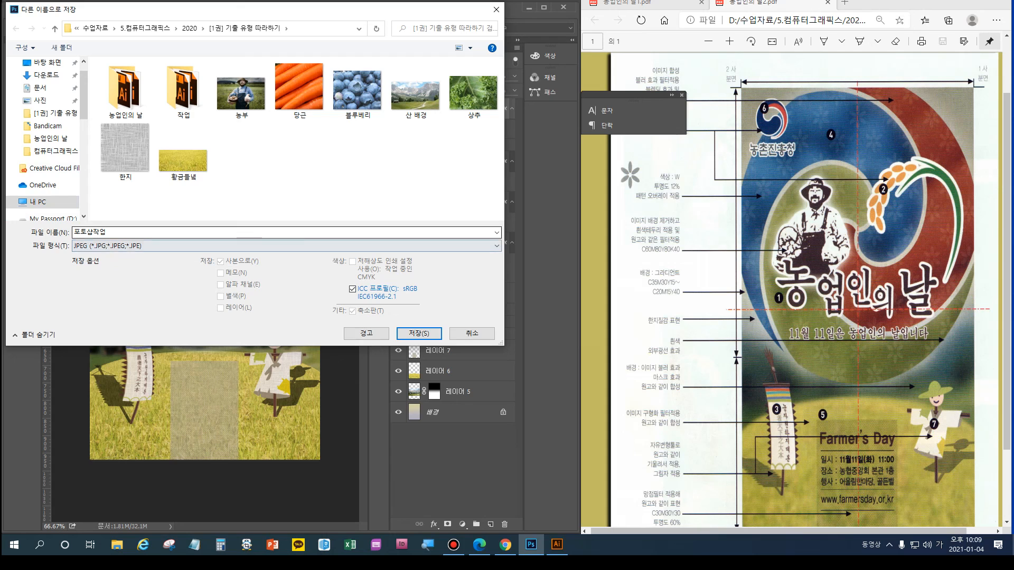
pyautogui.click(419, 333)
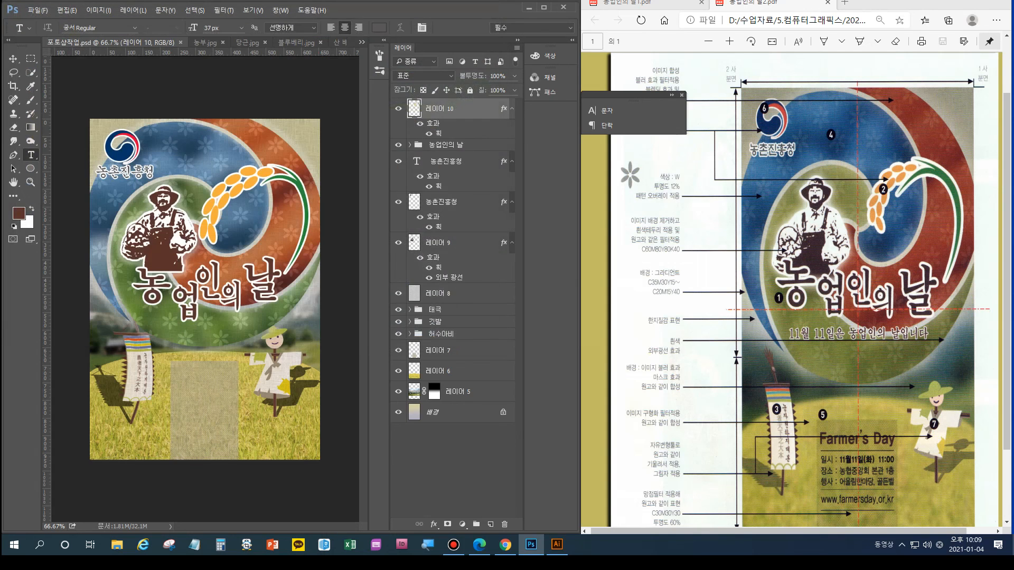
pyautogui.press('Return')
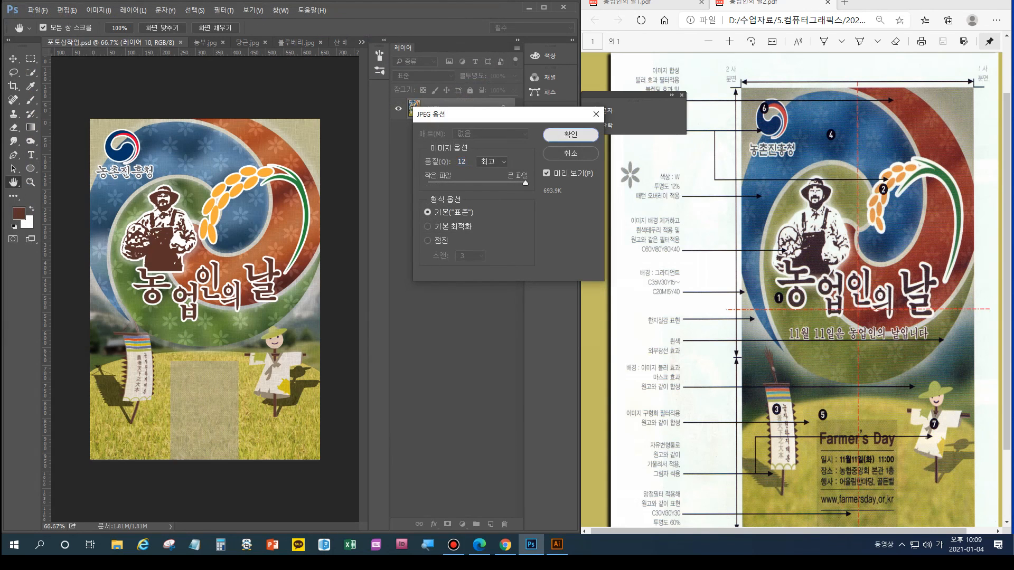